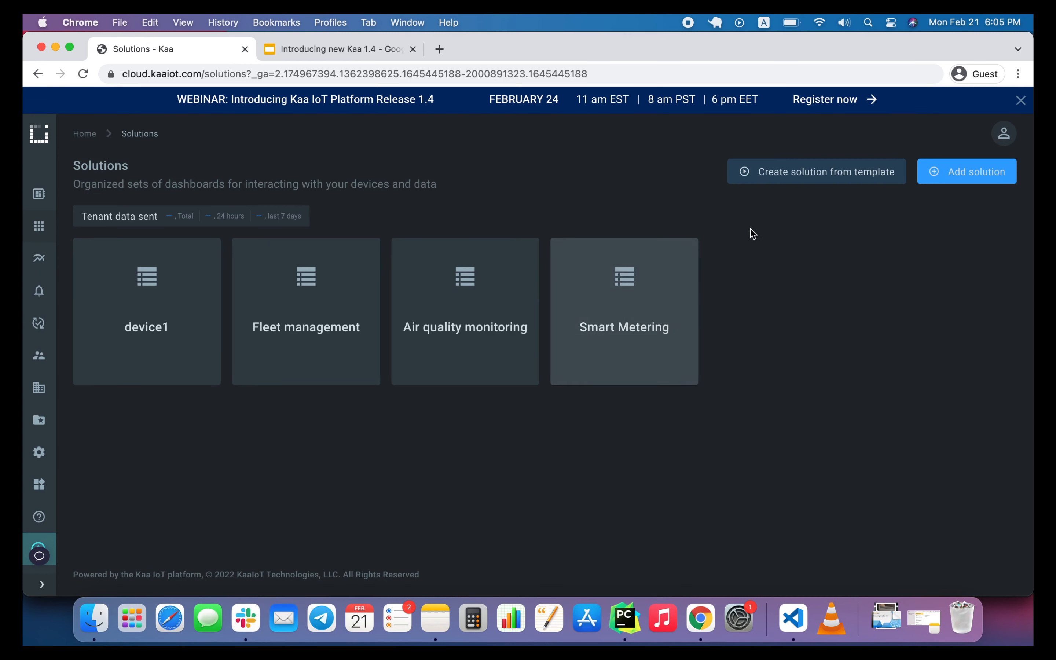
Create a solution from the Air quality monitoring template and open its Home dashboard.
{"action": "left_click", "coordinate": [774, 183]}
{"action": "scroll", "coordinate": [511, 333], "scroll_direction": "down", "scroll_amount": 10}
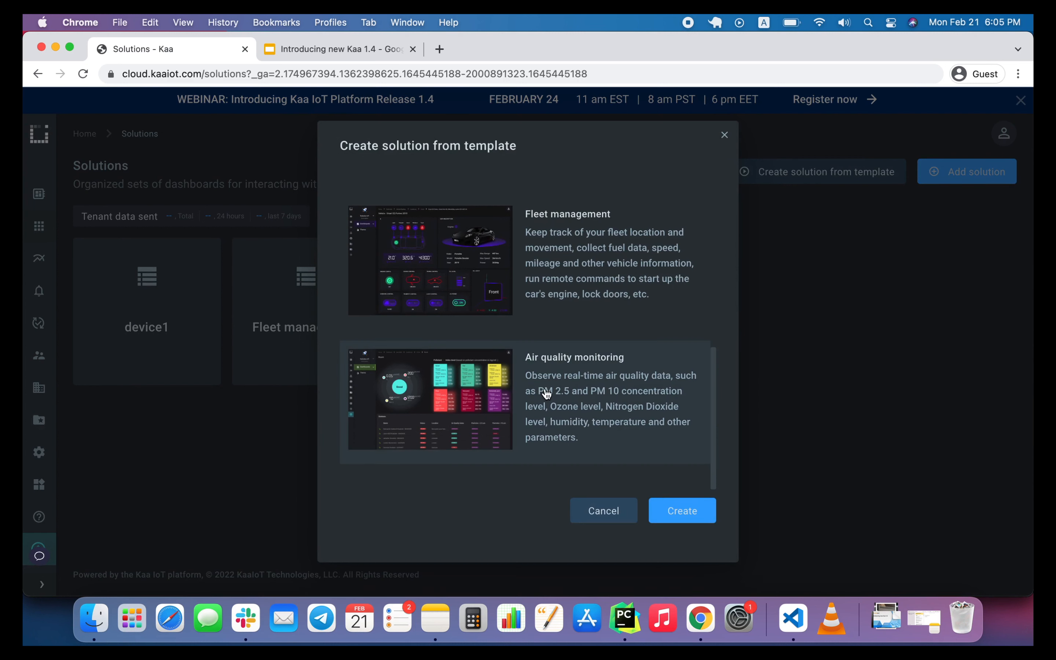
{"action": "left_click", "coordinate": [686, 508]}
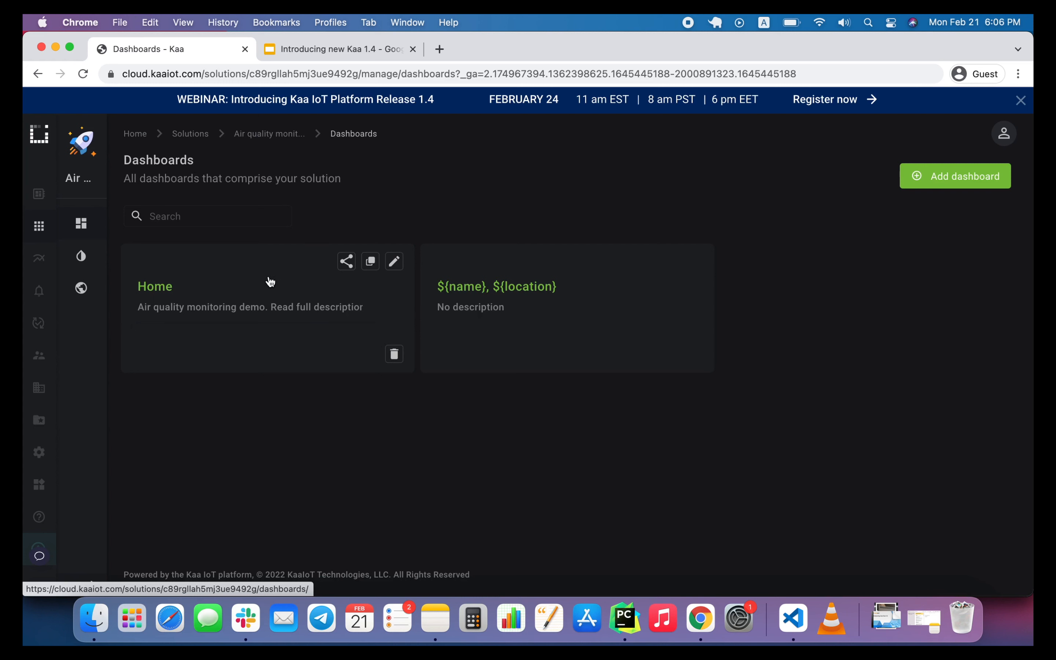
{"action": "left_click", "coordinate": [244, 285]}
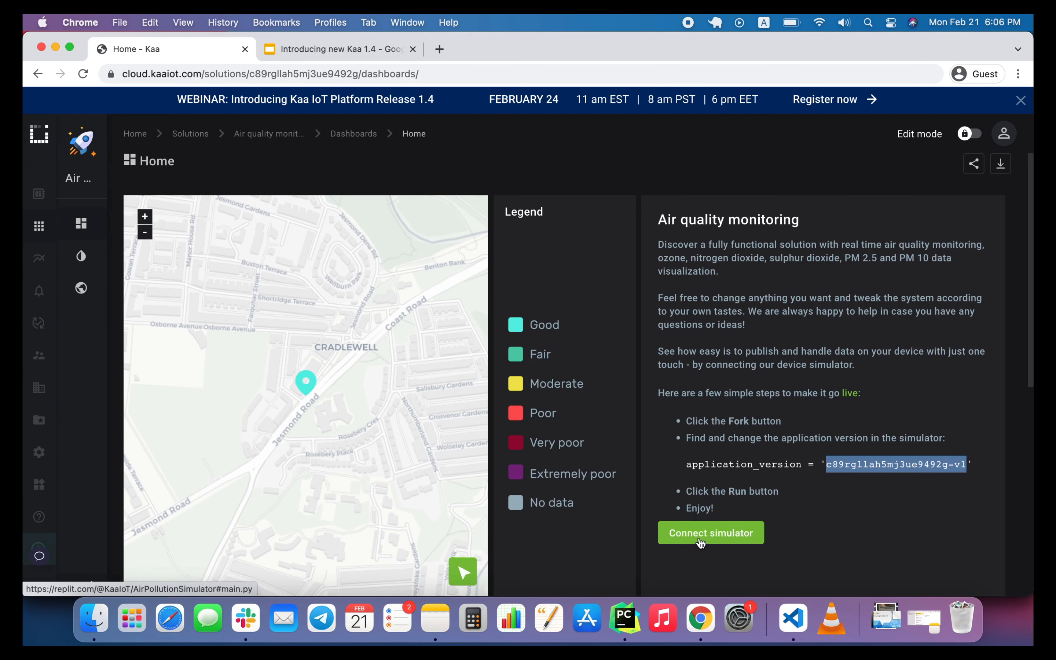
Open the dashboard's linked simulator on Replit, sign in with Google and fork the AirPollutionSimulator repl.
{"action": "left_click", "coordinate": [700, 541]}
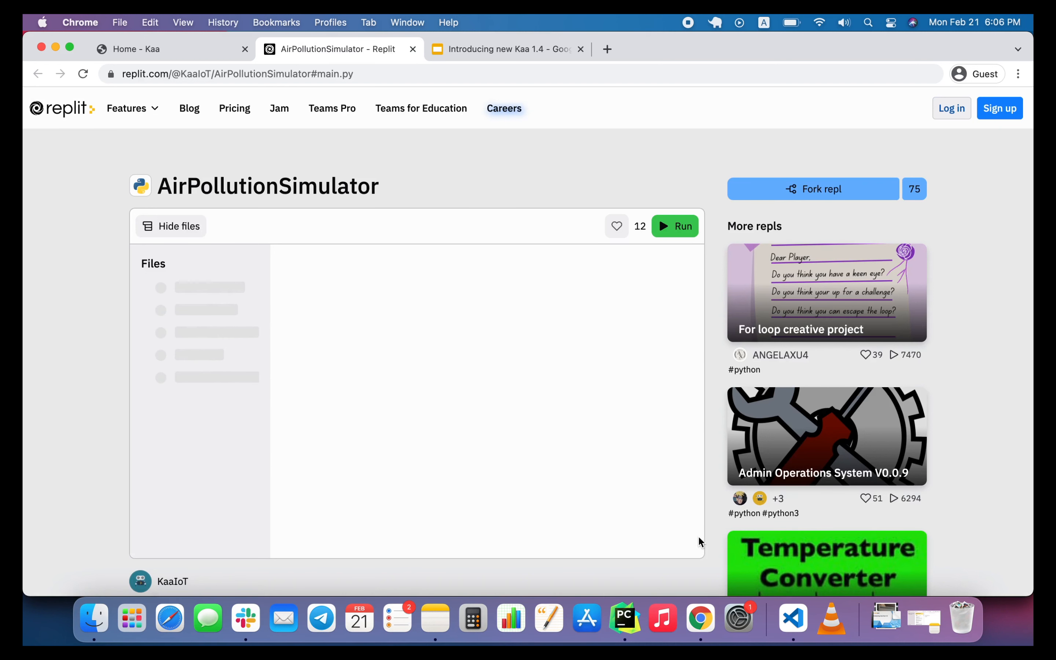
{"action": "left_click", "coordinate": [818, 196]}
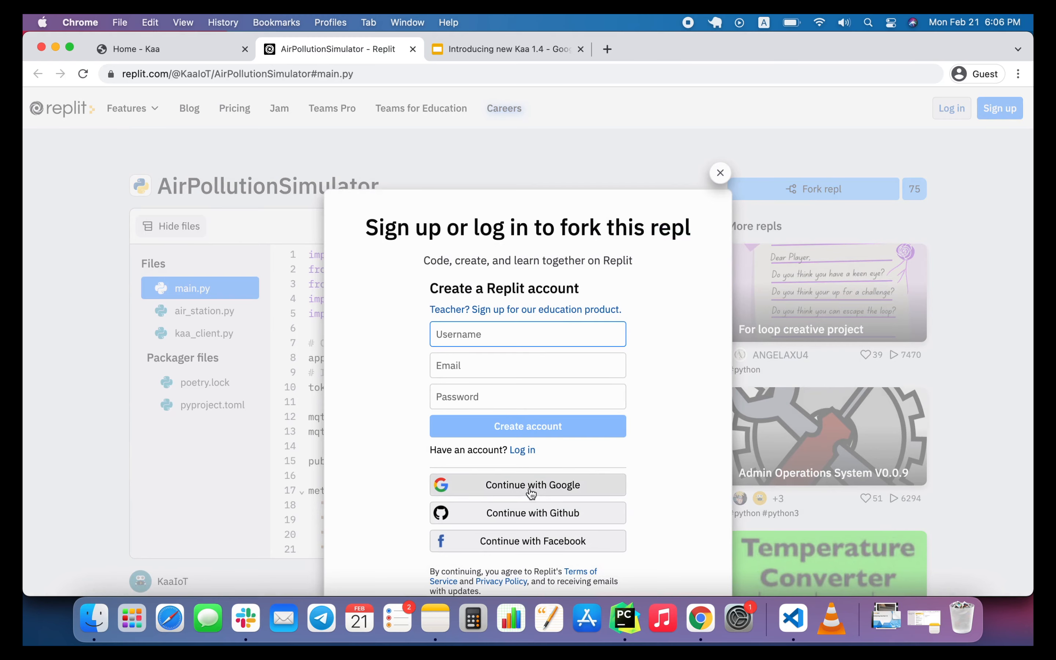
{"action": "left_click", "coordinate": [530, 488]}
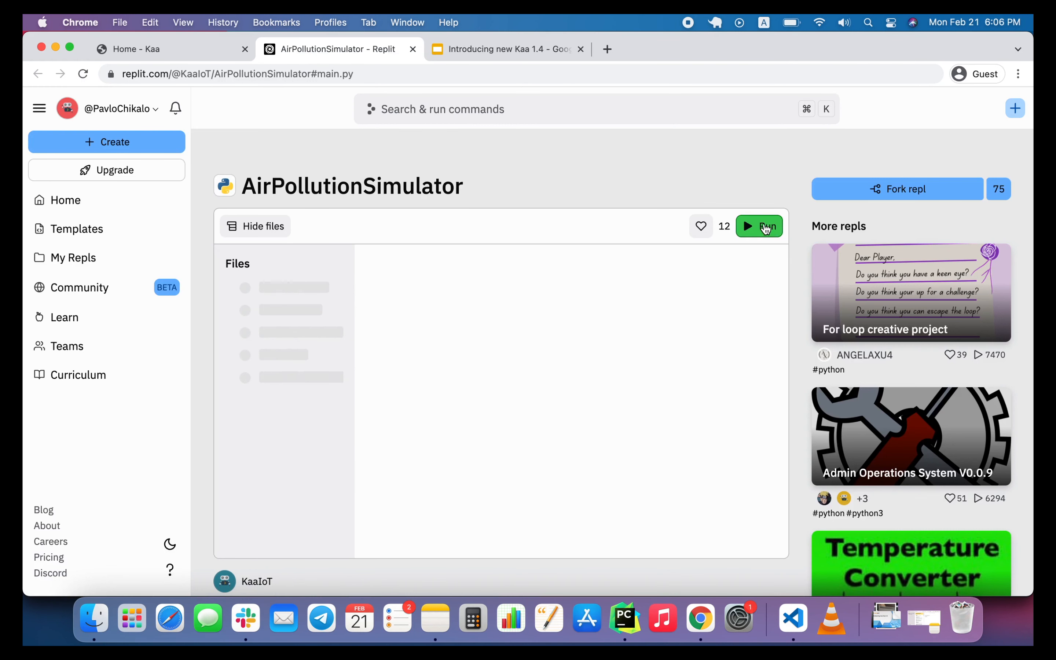
{"action": "left_click", "coordinate": [890, 198]}
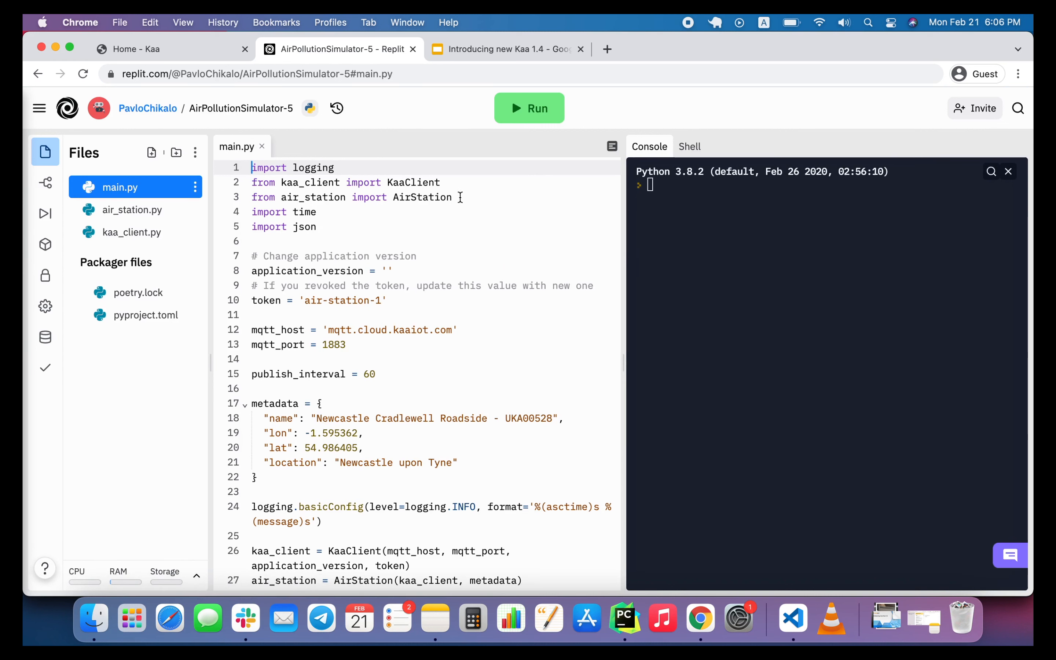
Set application_version to 'c89rgllah5mj3ue9492g-v1' in main.py and run the air pollution simulator.
{"action": "left_click", "coordinate": [388, 270]}
{"action": "type", "text": "c89rgllah5mj3ue9492g-v1"}
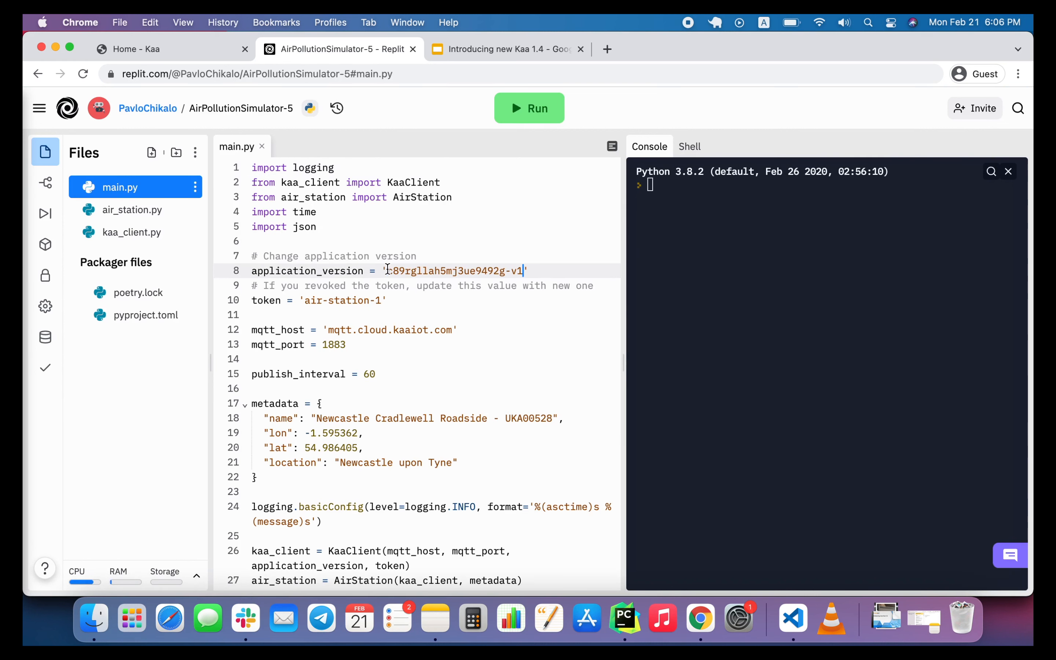
{"action": "left_click", "coordinate": [521, 119]}
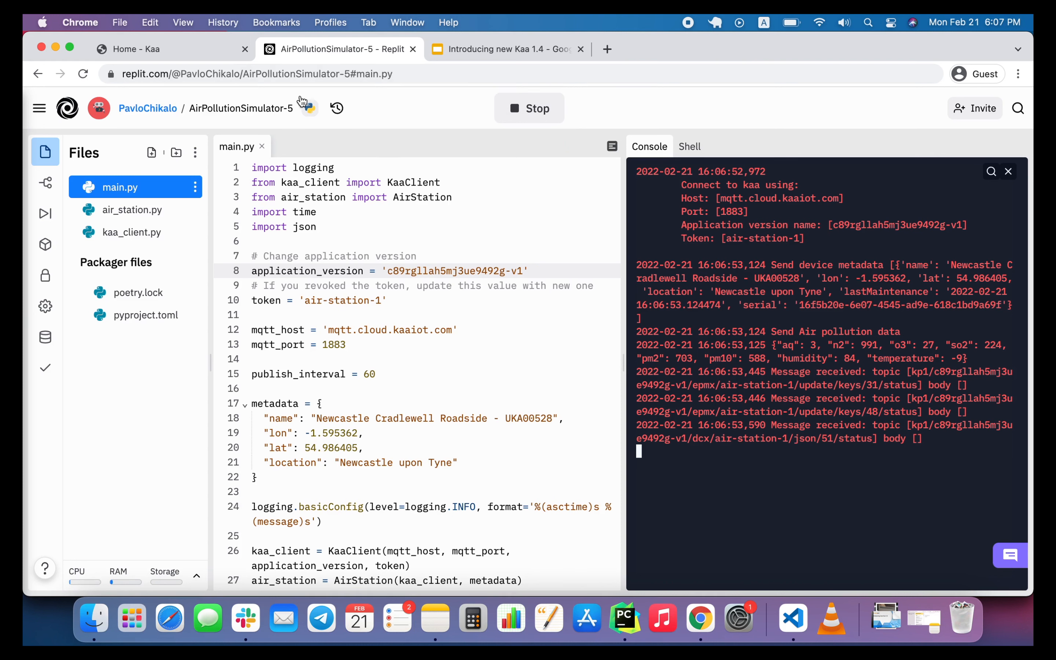
Switch back to Kaa, open the Custom widgets page, dismiss its introductory notice and open the Connect and use instructions.
{"action": "left_click", "coordinate": [168, 49]}
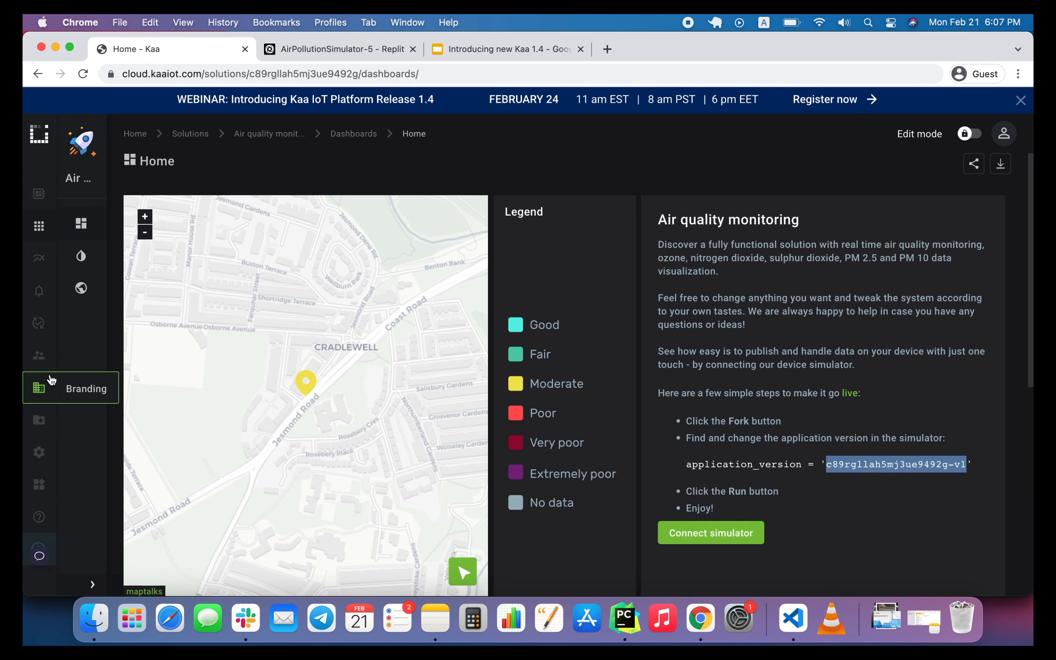
{"action": "mouse_move", "coordinate": [43, 452]}
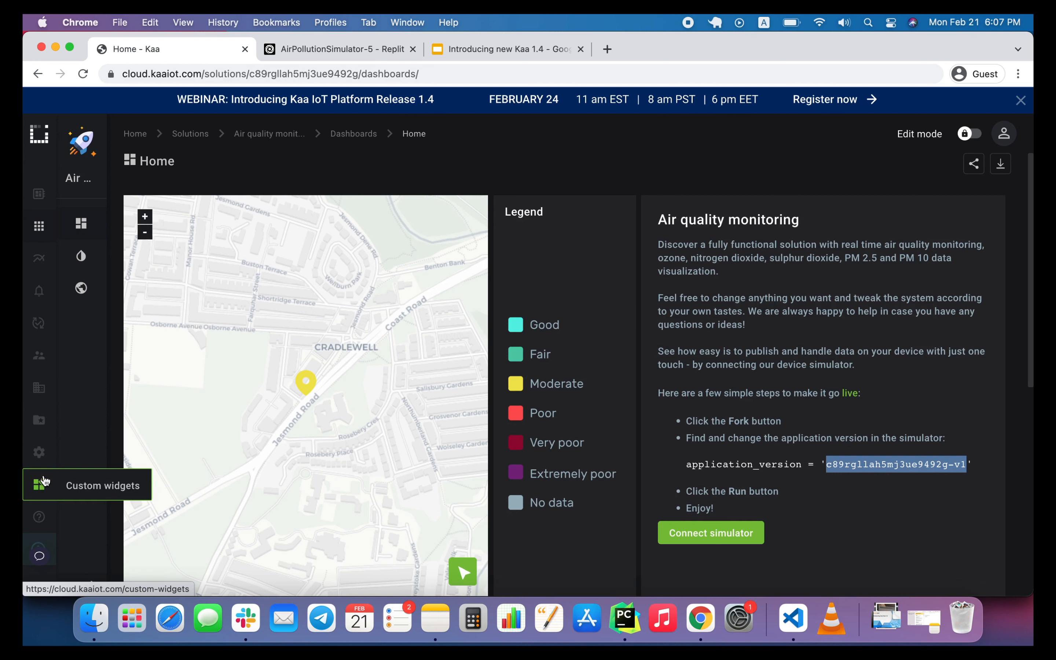
{"action": "left_click", "coordinate": [71, 485]}
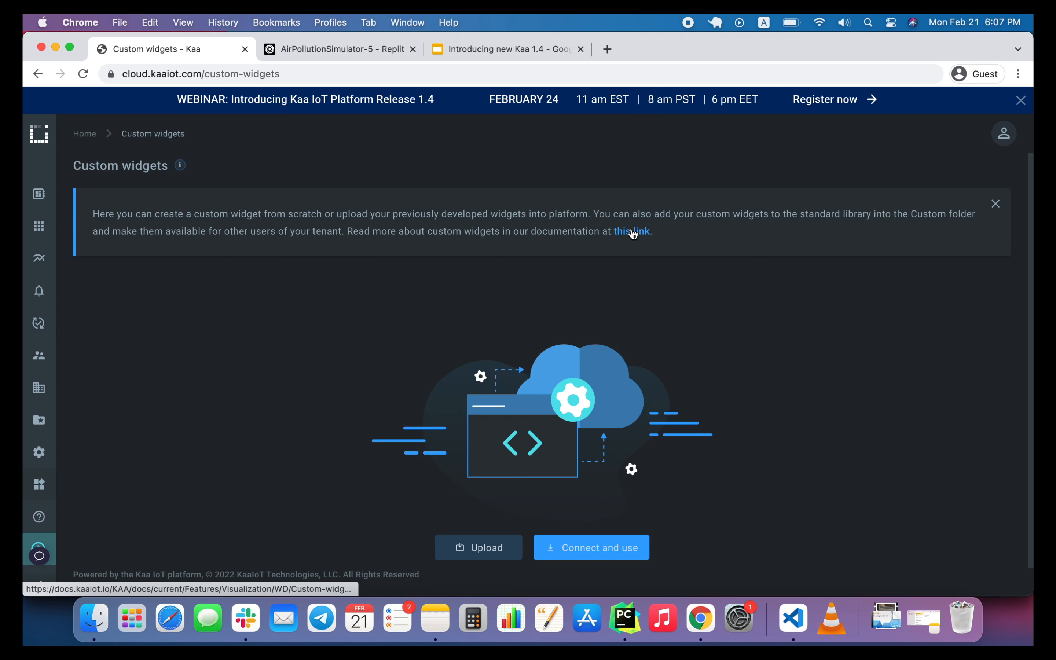
{"action": "left_click", "coordinate": [995, 205]}
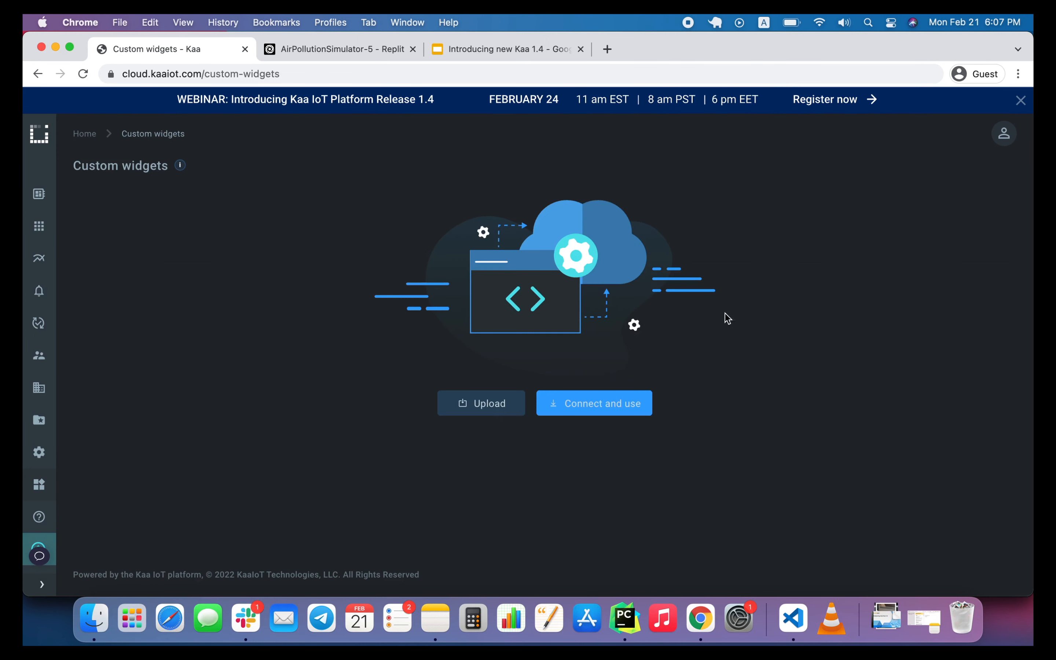
{"action": "left_click", "coordinate": [612, 406]}
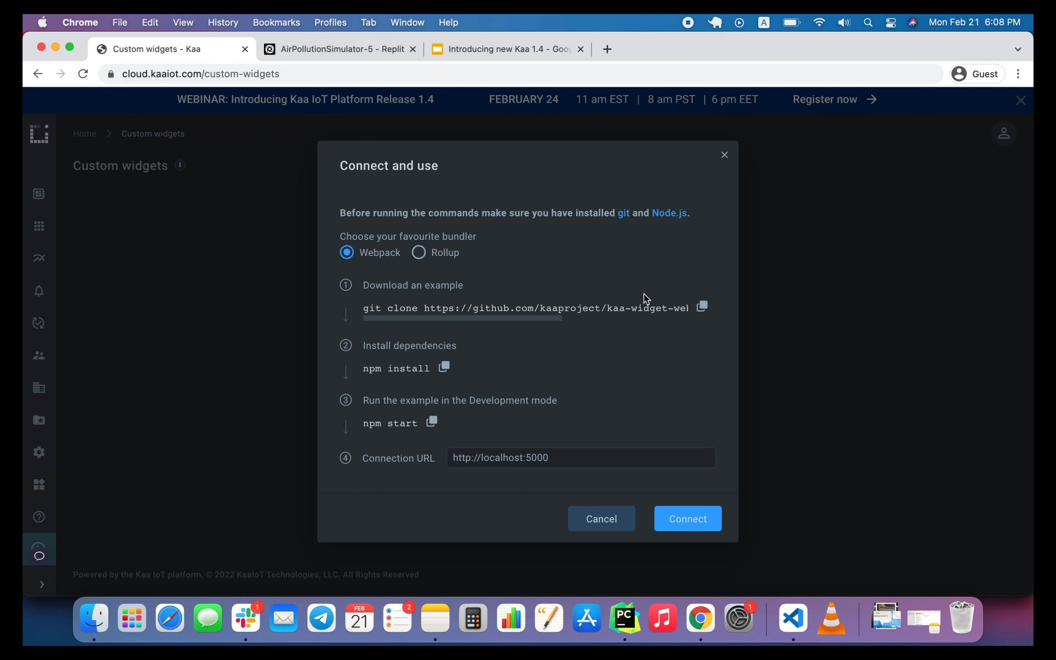
Copy the example's git clone command and run it in Visual Studio Code's terminal to clone kaa-widget-webpack.
{"action": "left_click", "coordinate": [703, 307]}
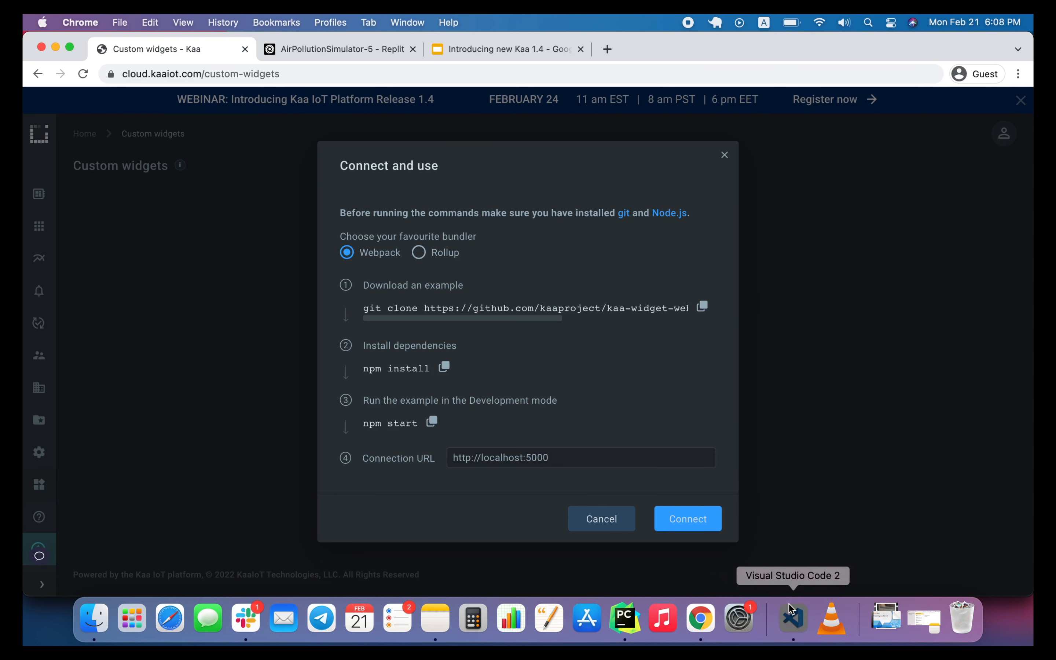
{"action": "left_click", "coordinate": [790, 614]}
{"action": "key", "text": "super+v"}
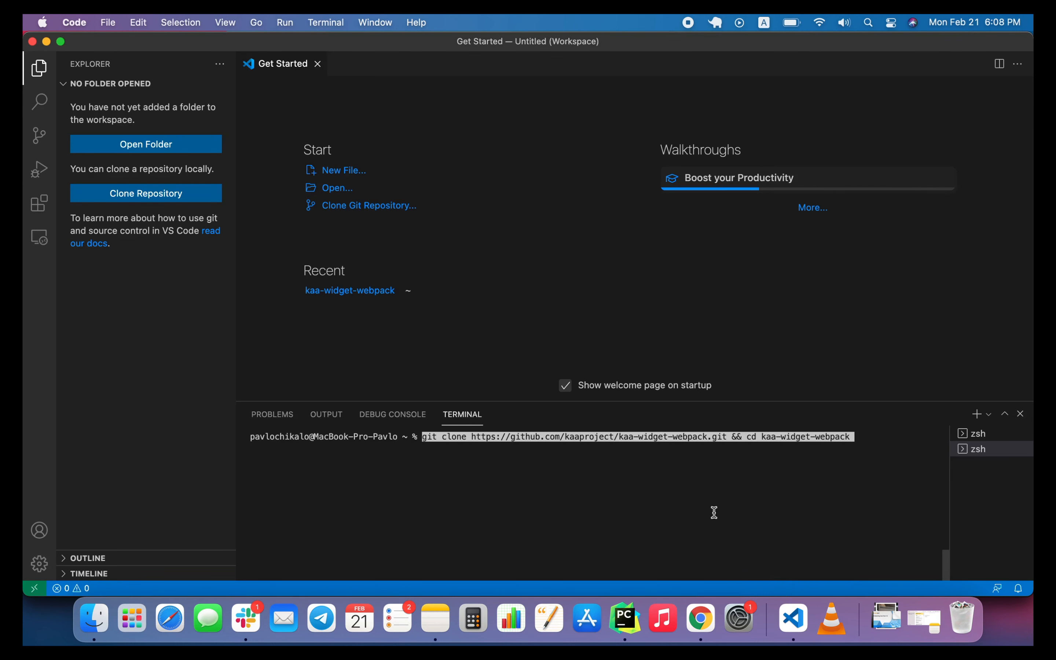
{"action": "key", "text": "Return"}
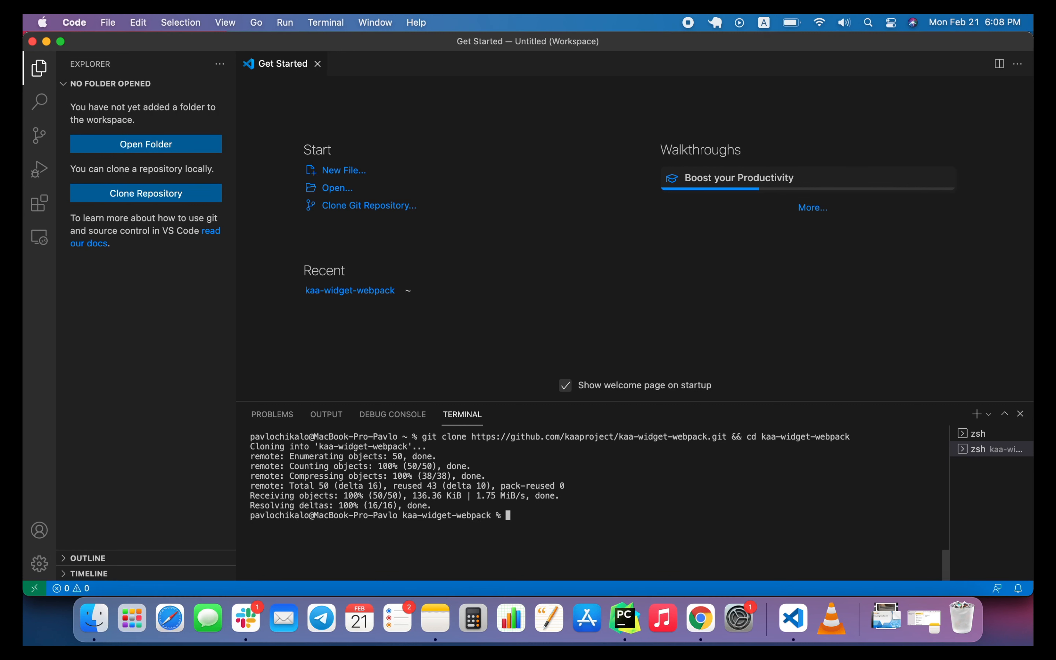
Copy the npm install command from Kaa's instructions and run it in Visual Studio Code's terminal.
{"action": "left_click", "coordinate": [698, 619]}
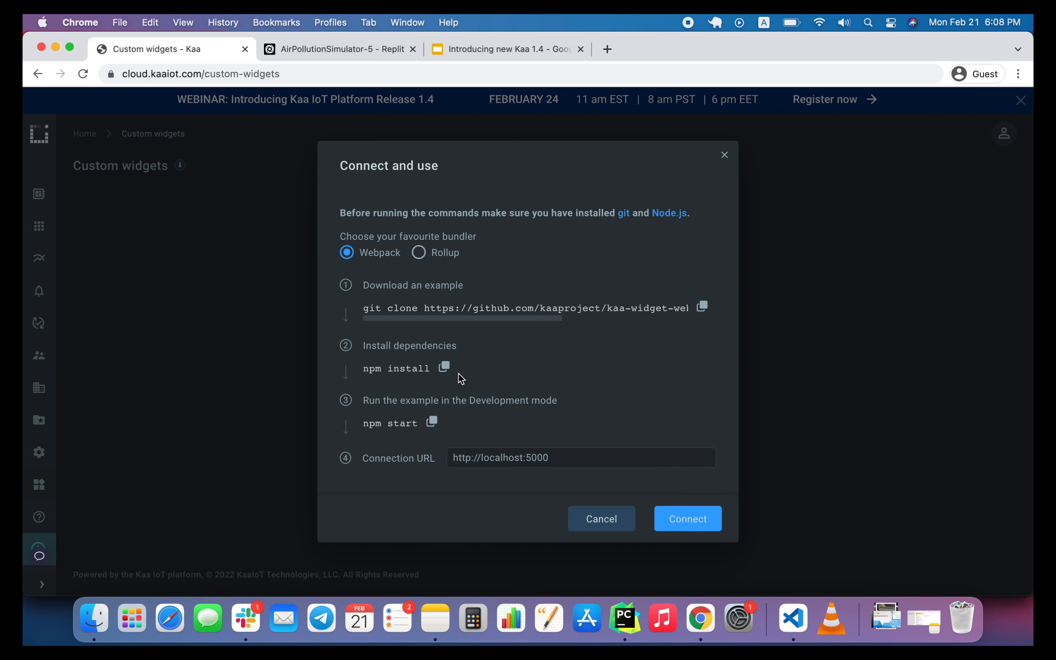
{"action": "left_click", "coordinate": [444, 367]}
{"action": "left_click", "coordinate": [793, 617]}
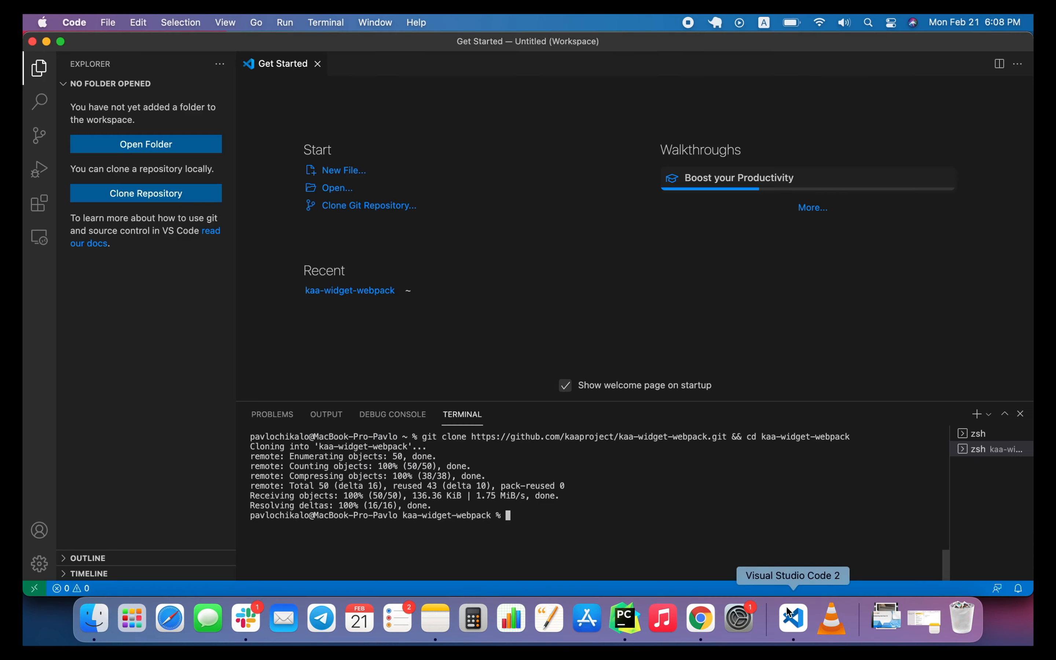
{"action": "key", "text": "super+v"}
{"action": "key", "text": "Return"}
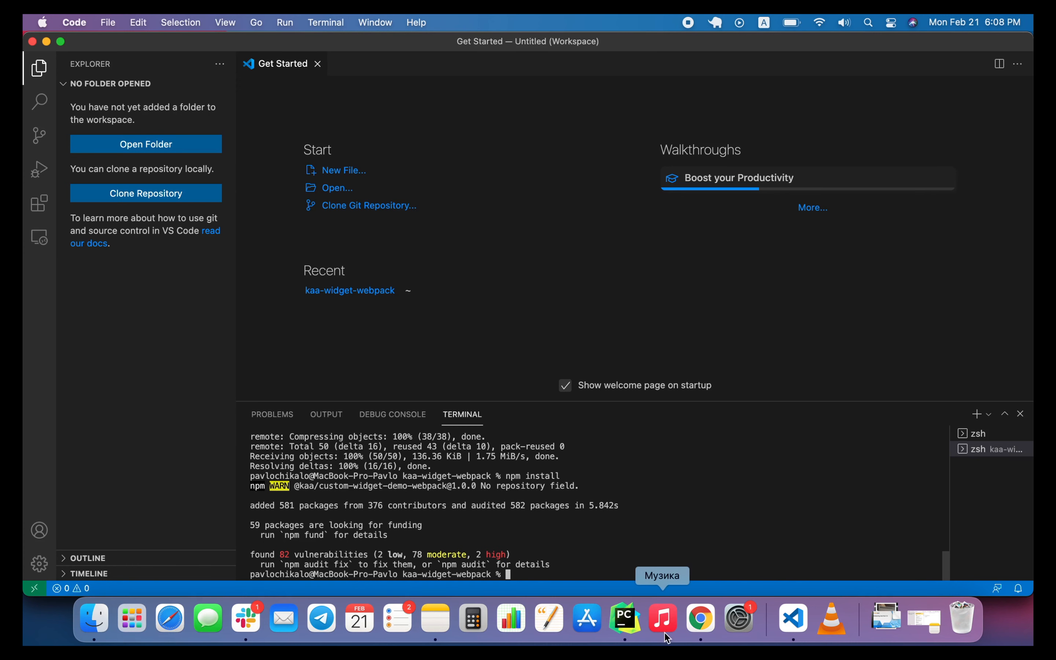
{"action": "left_click", "coordinate": [699, 618]}
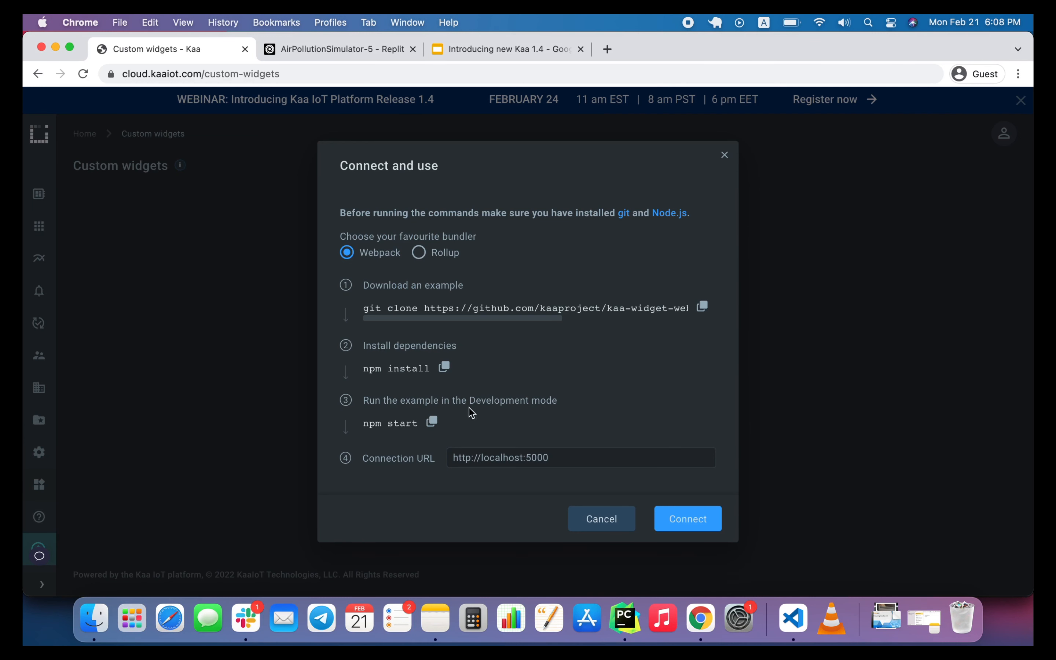
{"action": "left_click", "coordinate": [432, 422]}
{"action": "left_click", "coordinate": [793, 617]}
{"action": "key", "text": "super+v"}
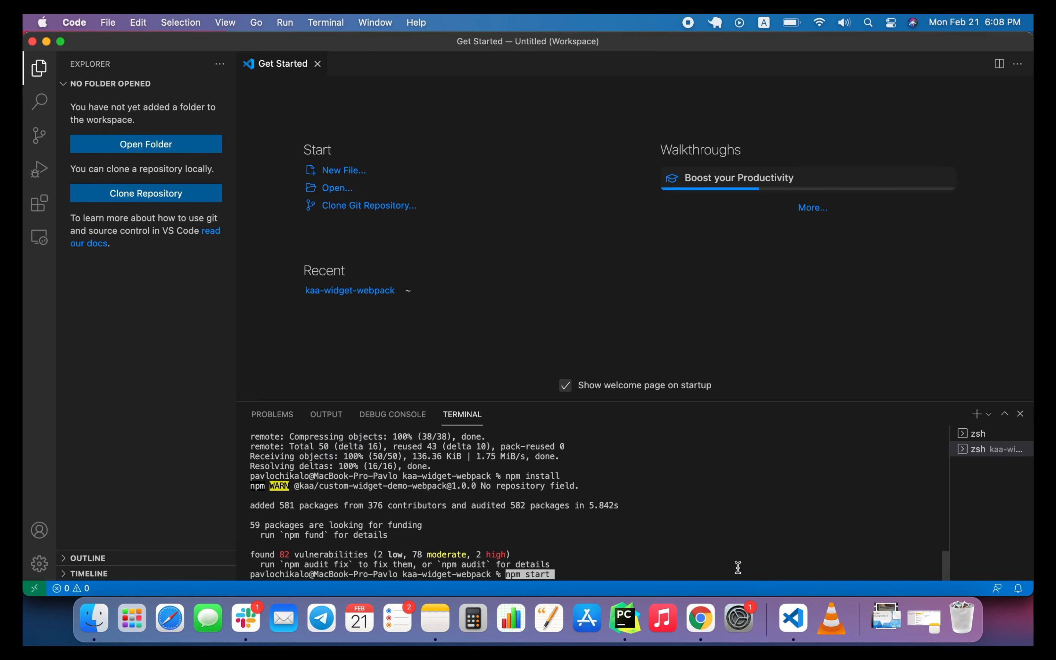
{"action": "key", "text": "Return"}
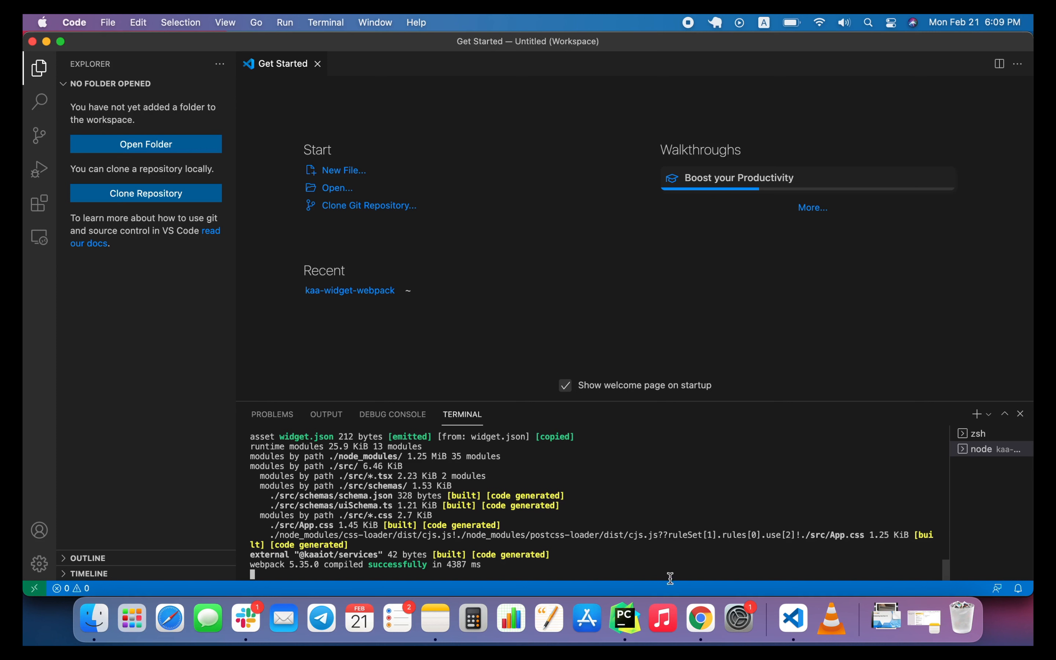
{"action": "left_click", "coordinate": [703, 621]}
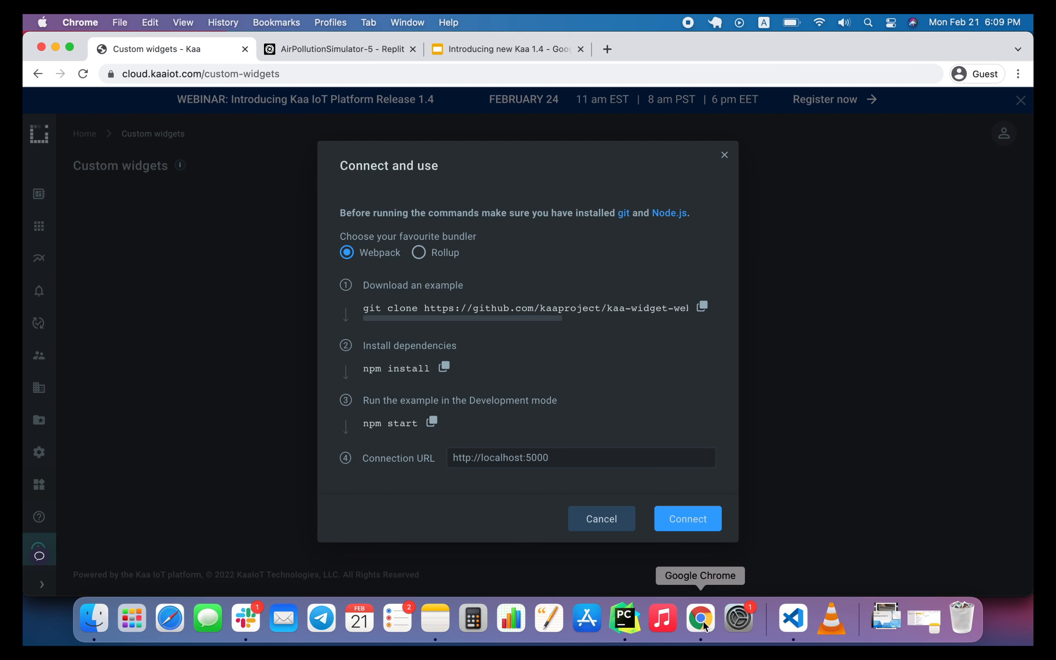
{"action": "left_click", "coordinate": [681, 520]}
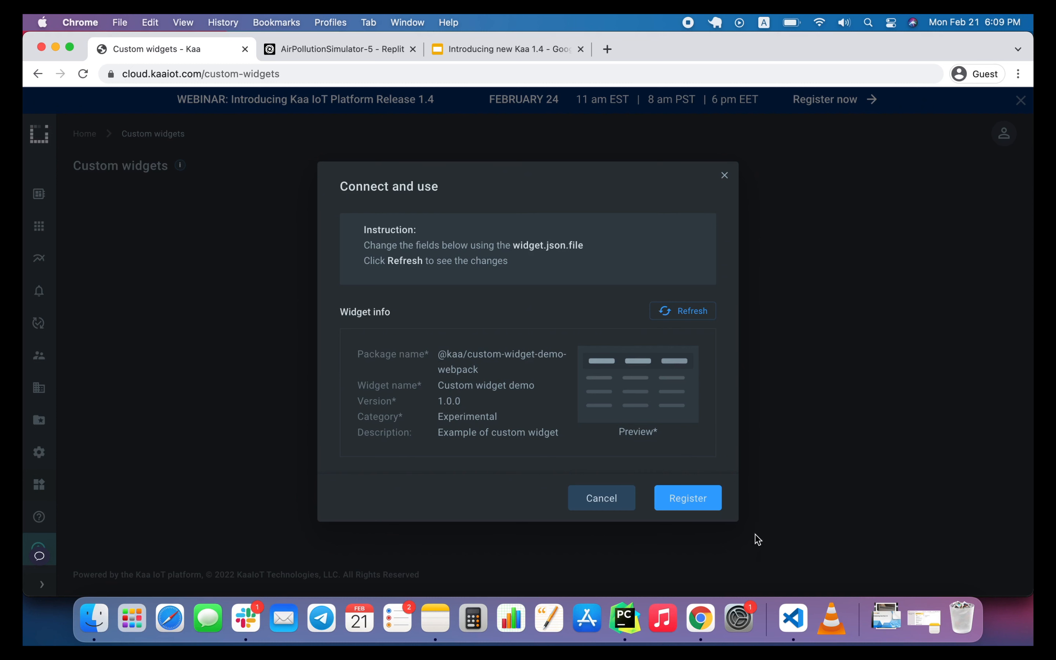
Switch to Visual Studio Code and add the kaa-widget-webpack folder to the workspace.
{"action": "left_click", "coordinate": [794, 620]}
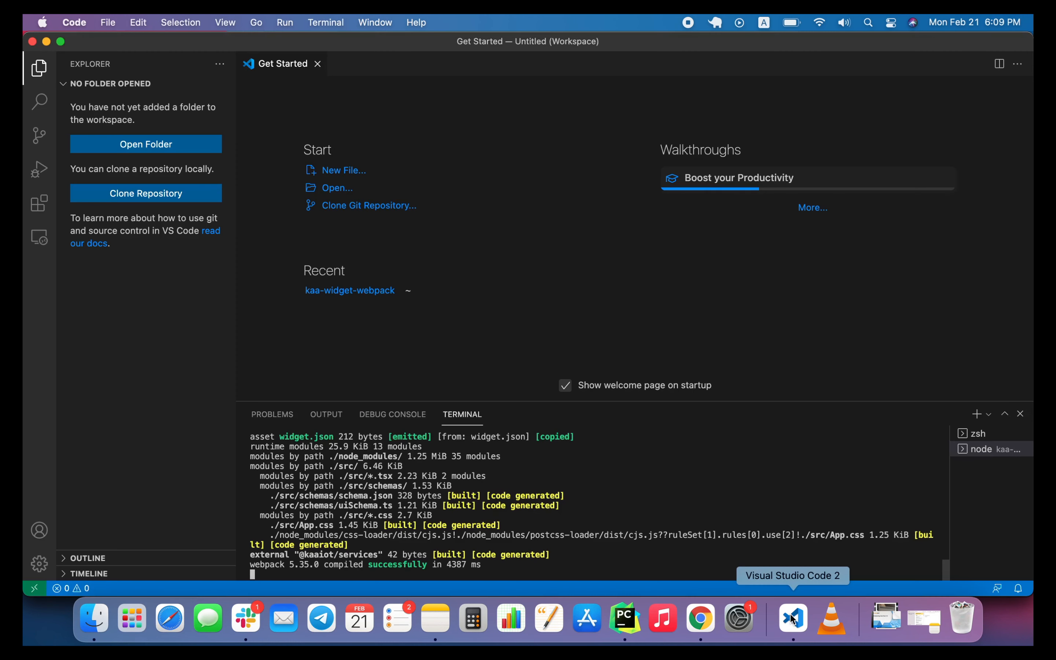
{"action": "left_click", "coordinate": [125, 144]}
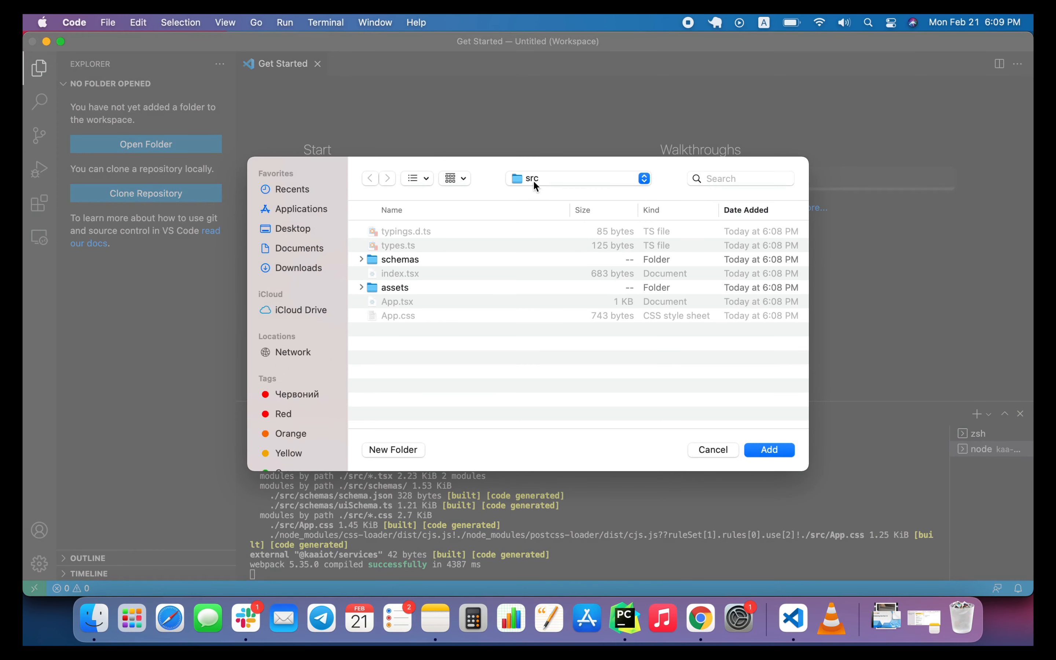
{"action": "left_click", "coordinate": [534, 182]}
{"action": "left_click", "coordinate": [534, 195]}
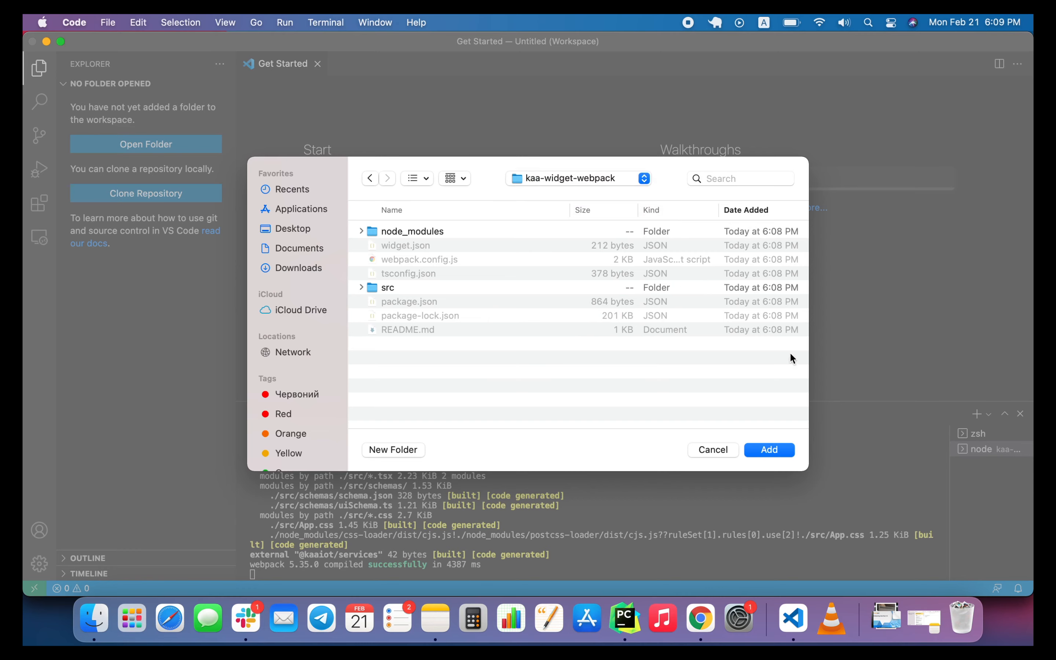
{"action": "left_click", "coordinate": [773, 449]}
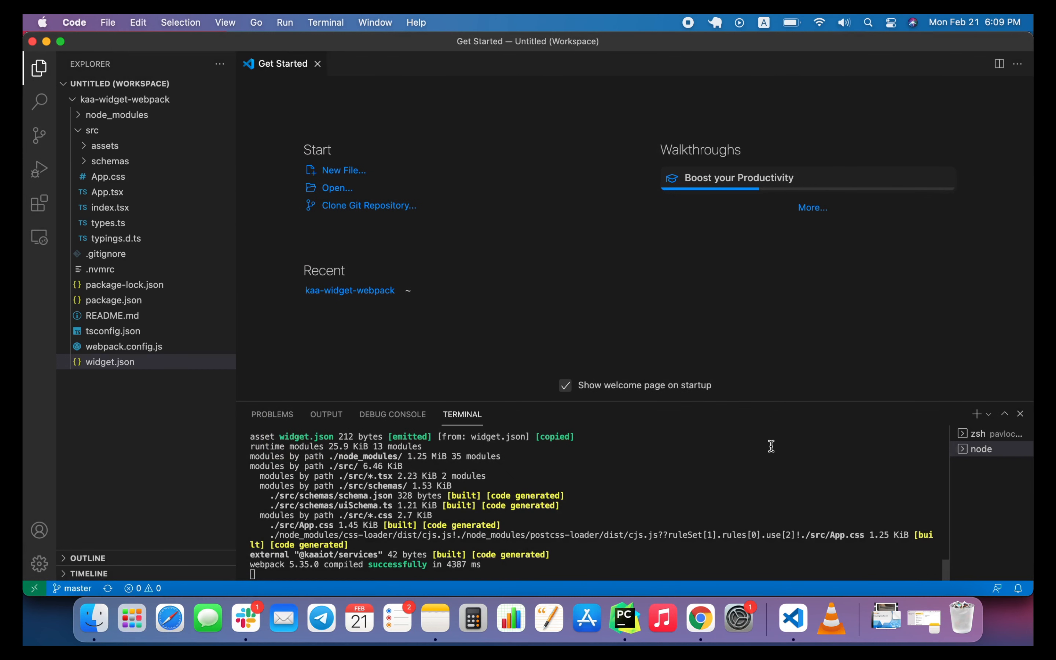
In widget.json, set the name to "Webinar widget demo" and the description to "Demonstration of custom widget", and save the file.
{"action": "left_click", "coordinate": [101, 364]}
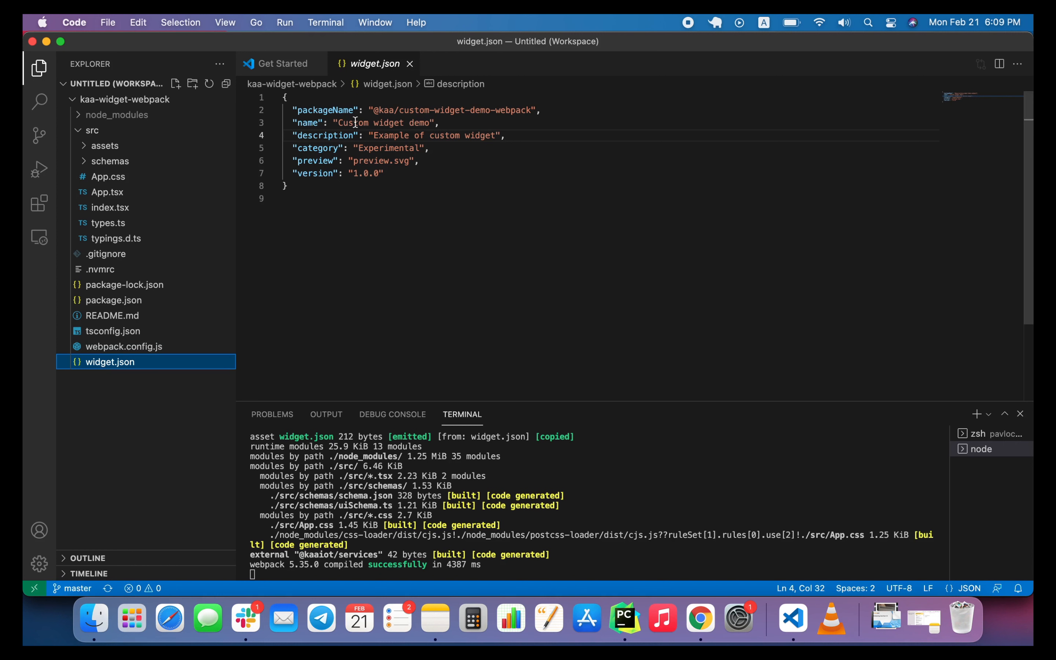
{"action": "double_click", "coordinate": [342, 122]}
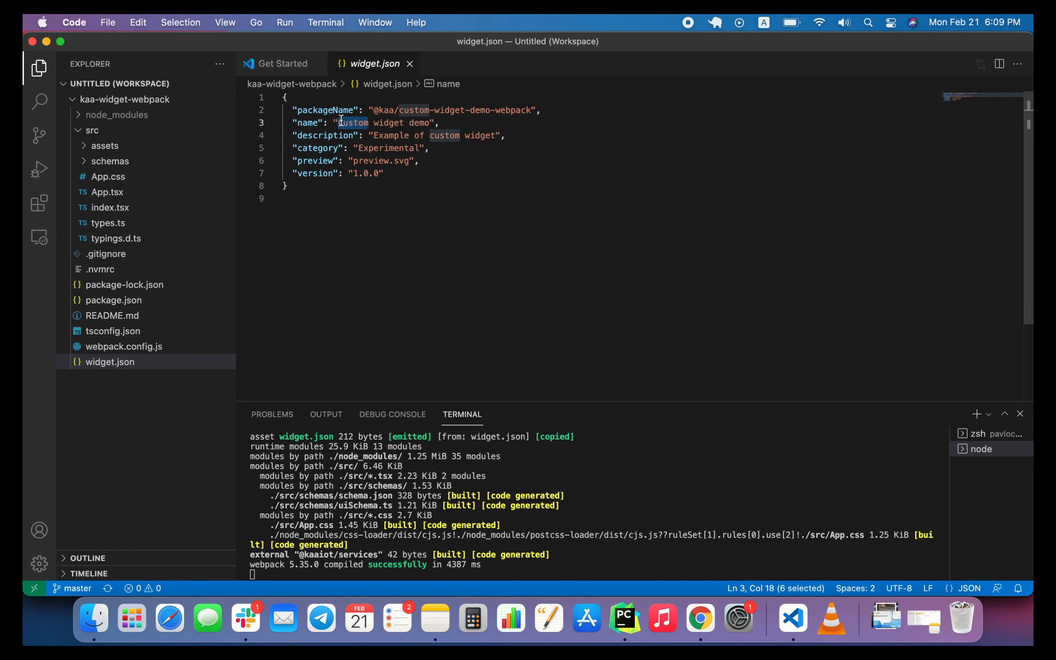
{"action": "type", "text": "Webinar"}
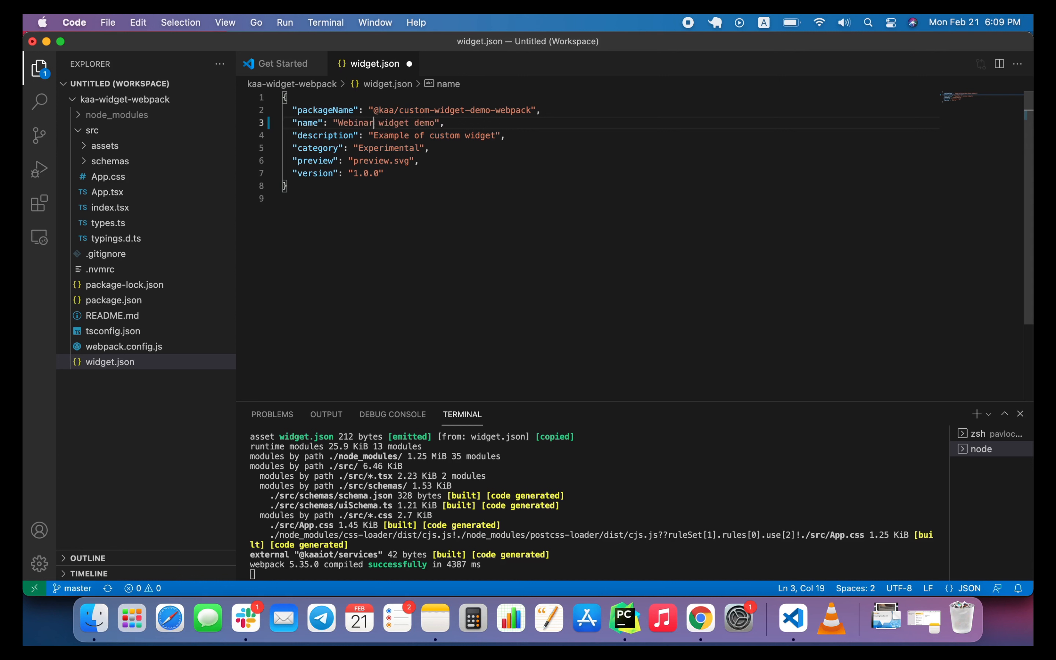
{"action": "double_click", "coordinate": [384, 133]}
{"action": "type", "text": "Demo"}
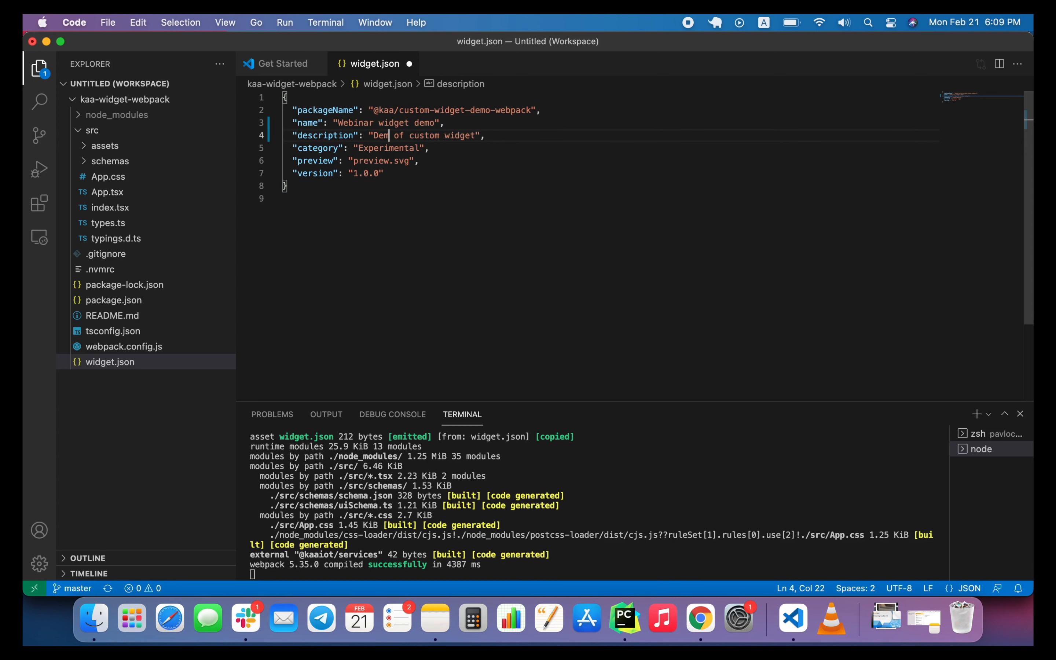
{"action": "type", "text": "nstration"}
{"action": "key", "text": "super+s"}
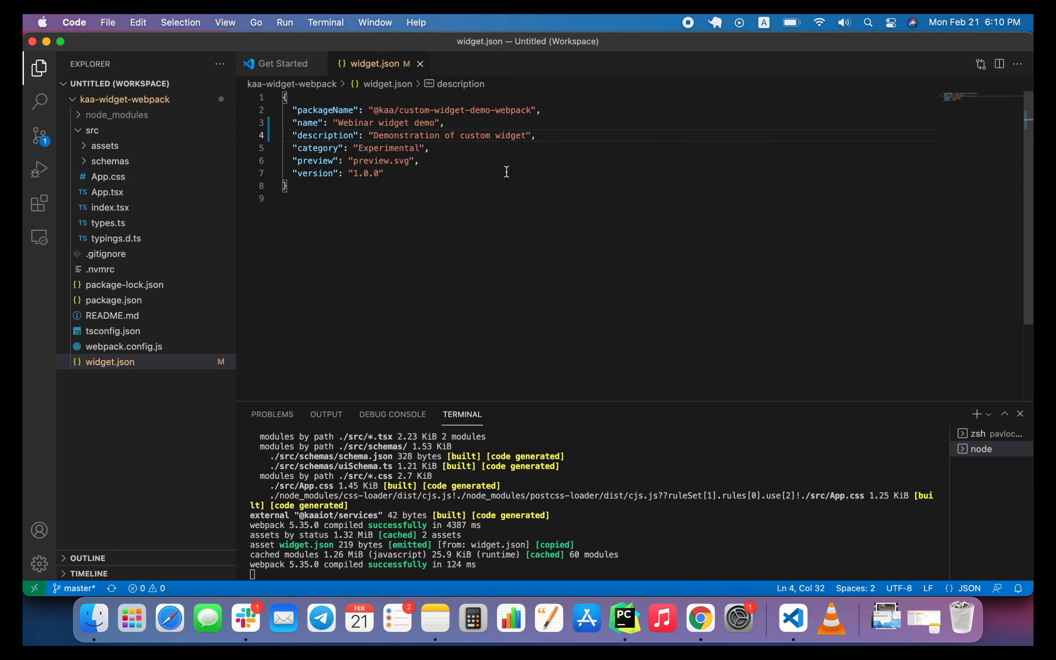
Switch to Chrome, refresh the widget info in Kaa to load the widget.json changes, and register the custom widget.
{"action": "left_click", "coordinate": [700, 618]}
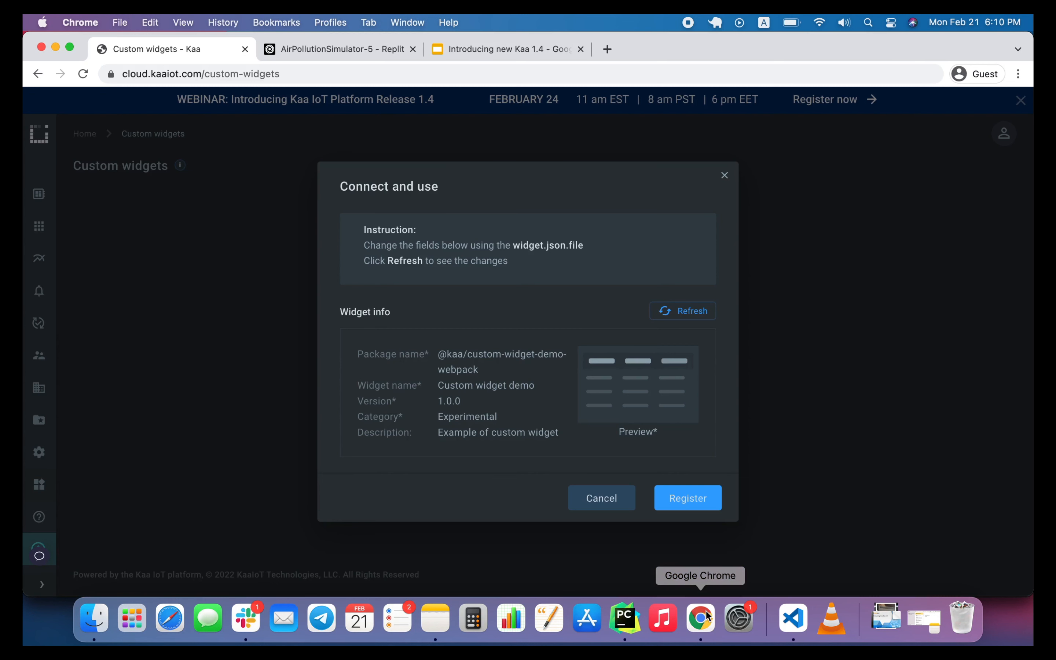
{"action": "left_click", "coordinate": [695, 312]}
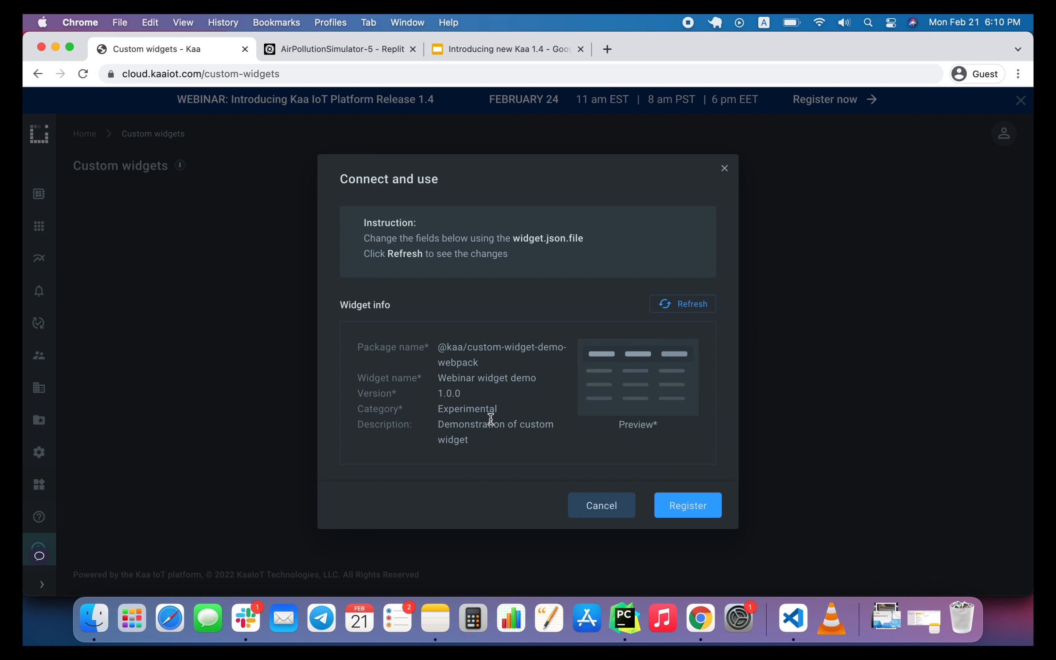
{"action": "left_click", "coordinate": [698, 504]}
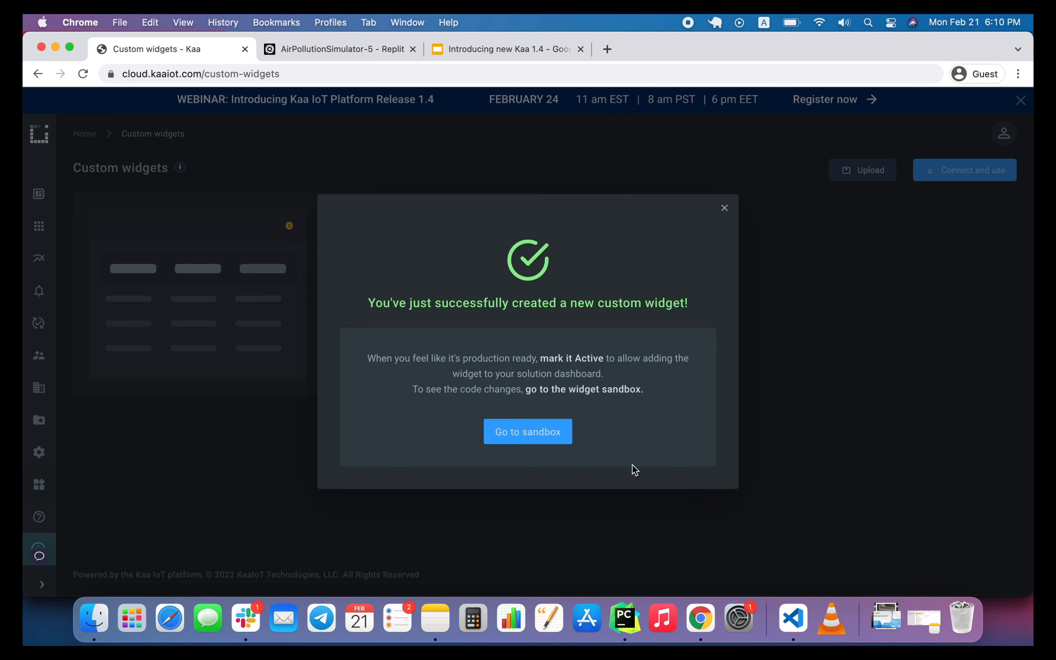
Go to the newly registered widget's sandbox and refresh the widget there.
{"action": "left_click", "coordinate": [549, 433]}
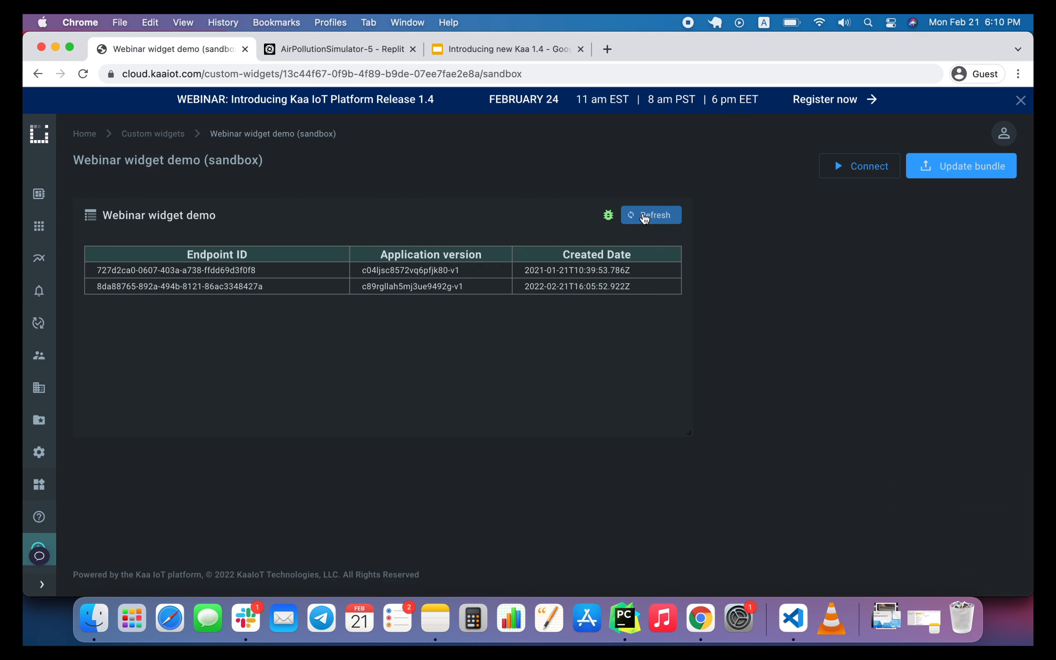
{"action": "left_click", "coordinate": [643, 216]}
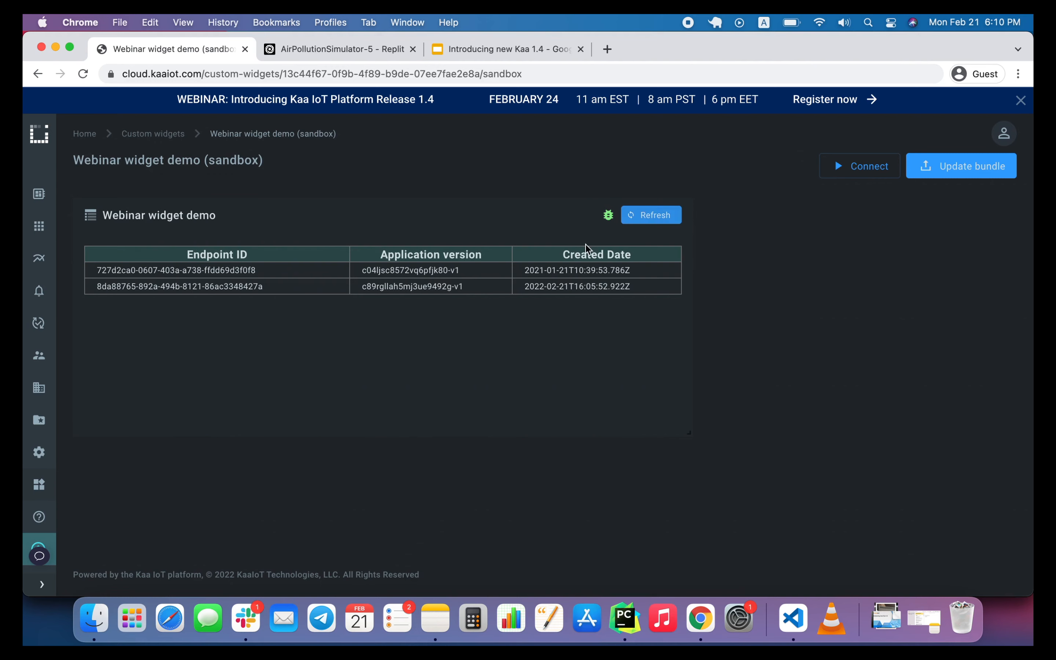
Switch to Visual Studio Code and add widgetService after configuration in the widgetContext destructuring in App.tsx.
{"action": "left_click", "coordinate": [793, 617]}
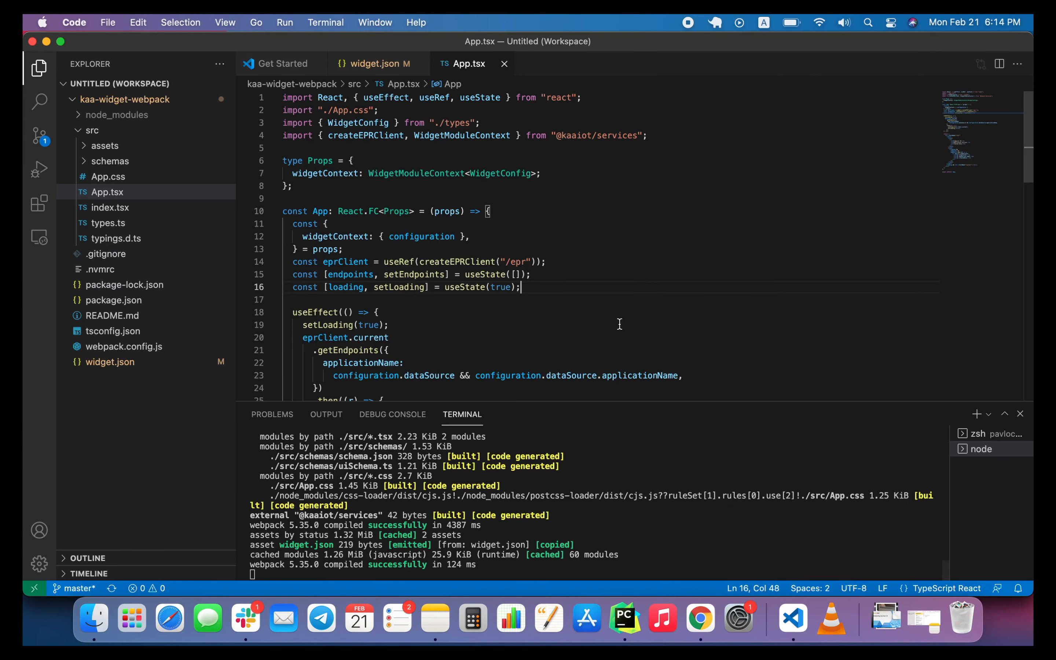
{"action": "left_click", "coordinate": [456, 236]}
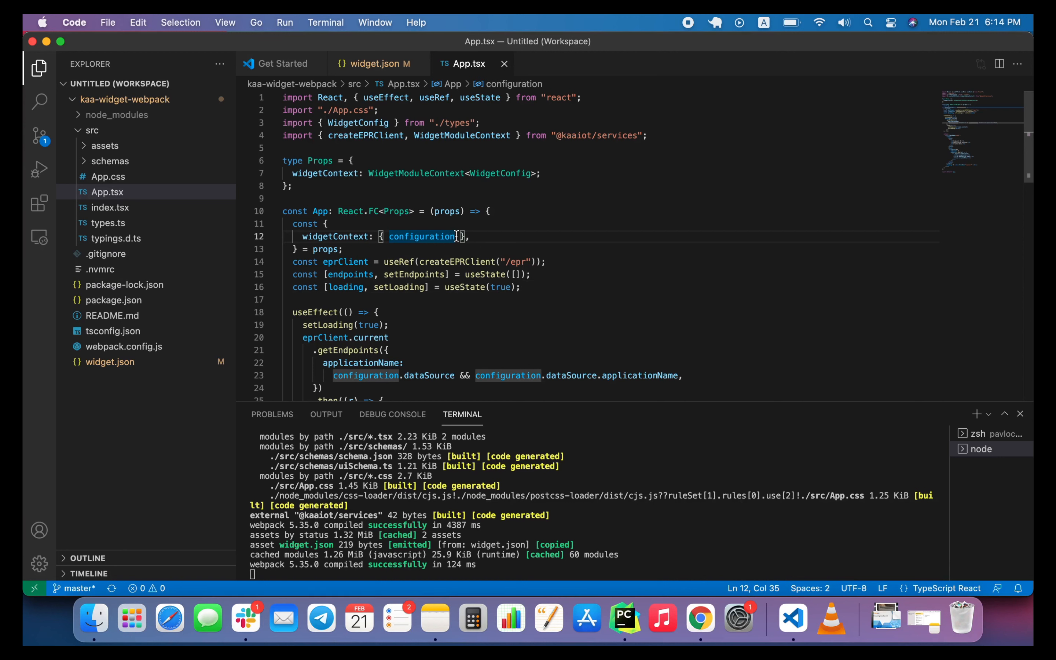
{"action": "type", "text": ", widgetService"}
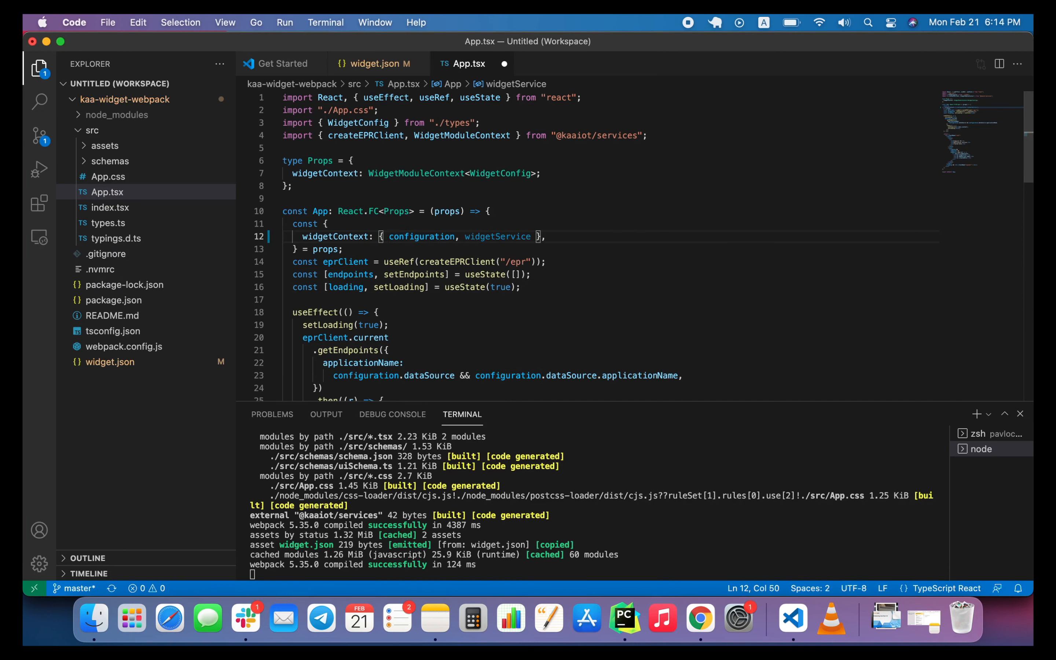
Below the loading state in App.tsx, add the line const theme = widgetService.getTheme(); and save the file.
{"action": "left_click", "coordinate": [549, 288]}
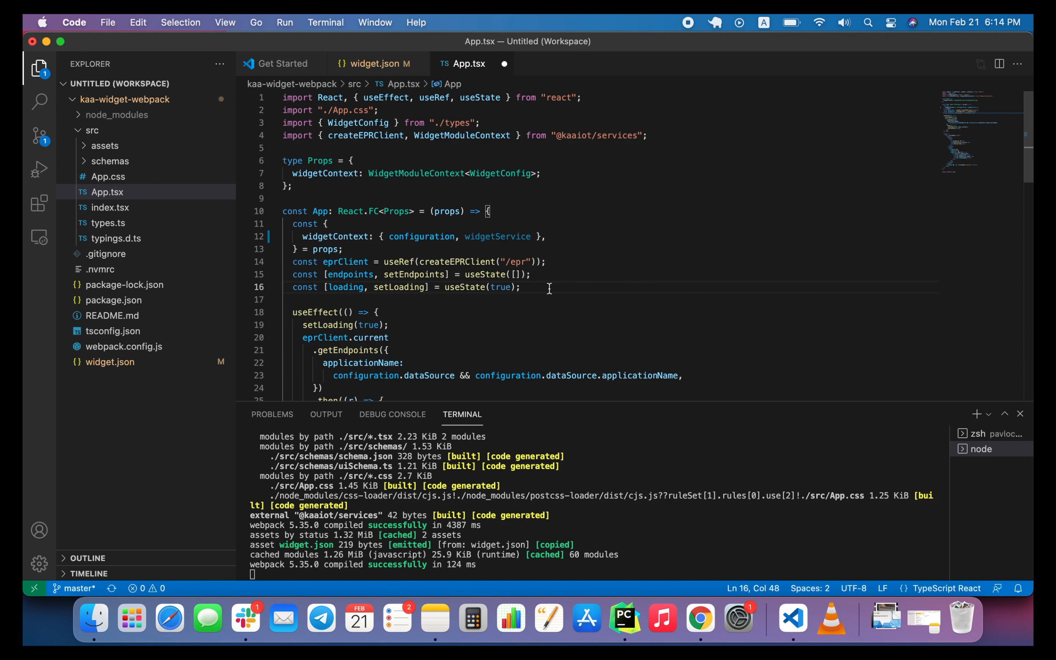
{"action": "scroll", "coordinate": [549, 288], "scroll_direction": "down", "scroll_amount": 2}
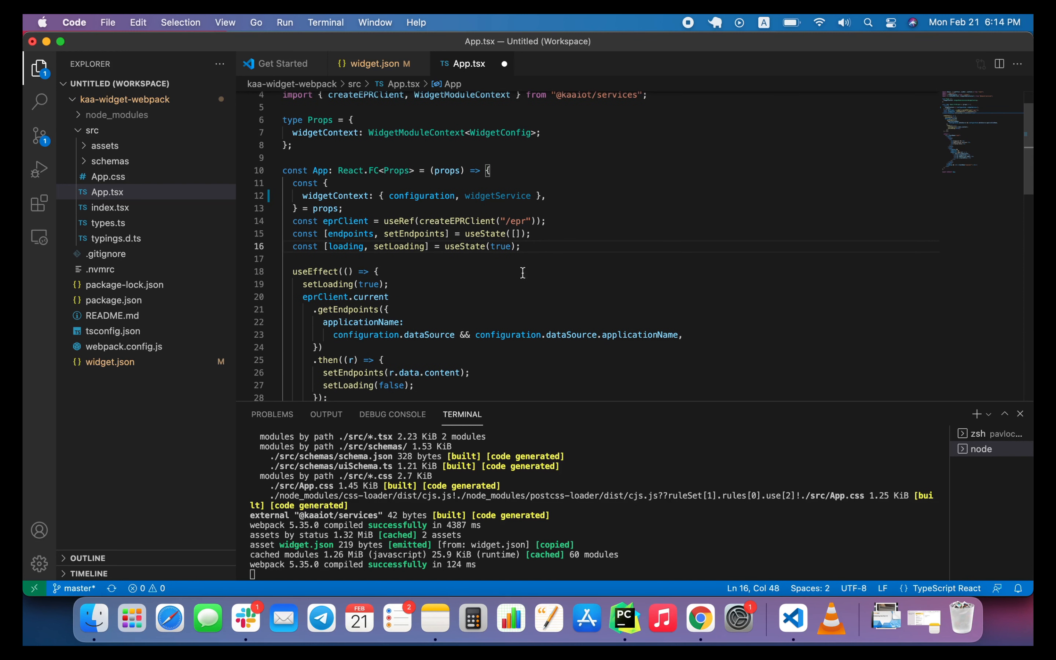
{"action": "key", "text": "Return"}
{"action": "type", "text": "c"}
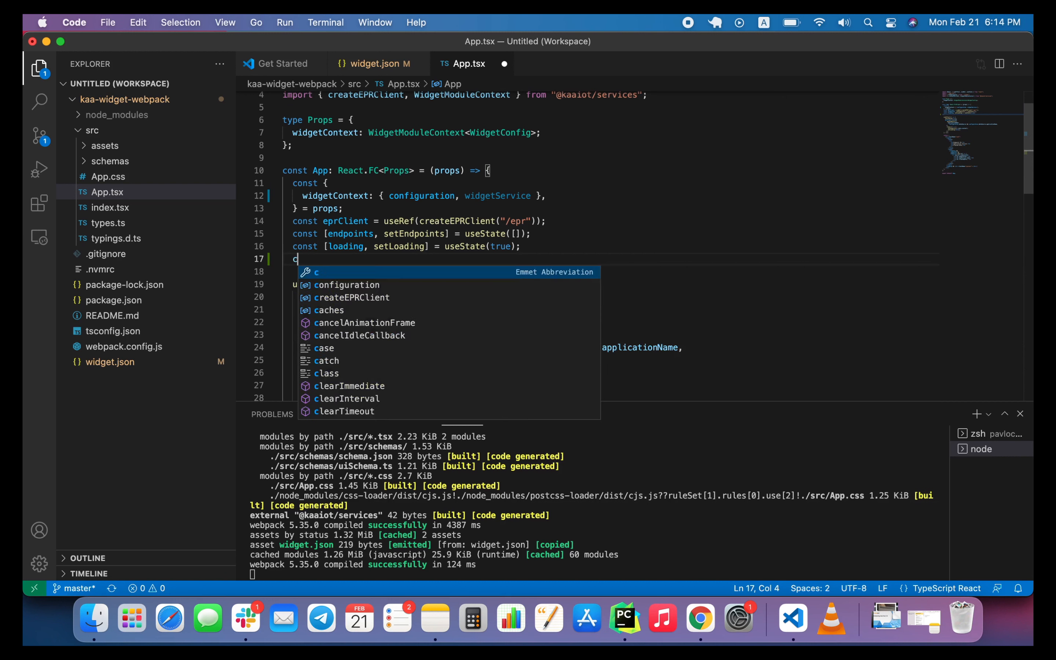
{"action": "type", "text": "onst ="}
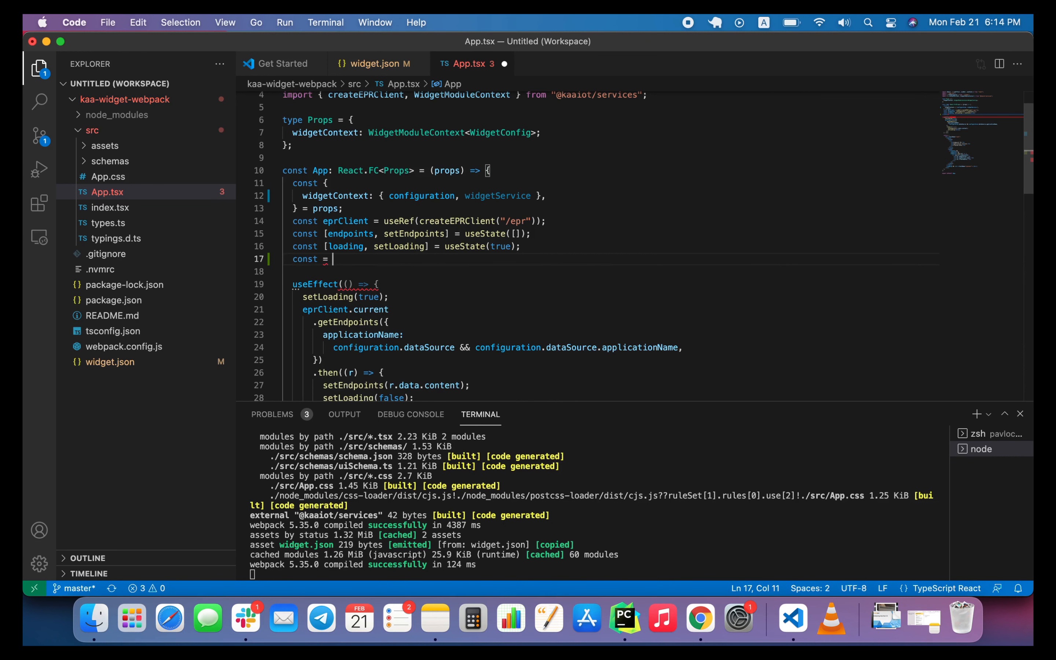
{"action": "key", "text": "Left"}
{"action": "key", "text": "Left"}
{"action": "type", "text": "theme"}
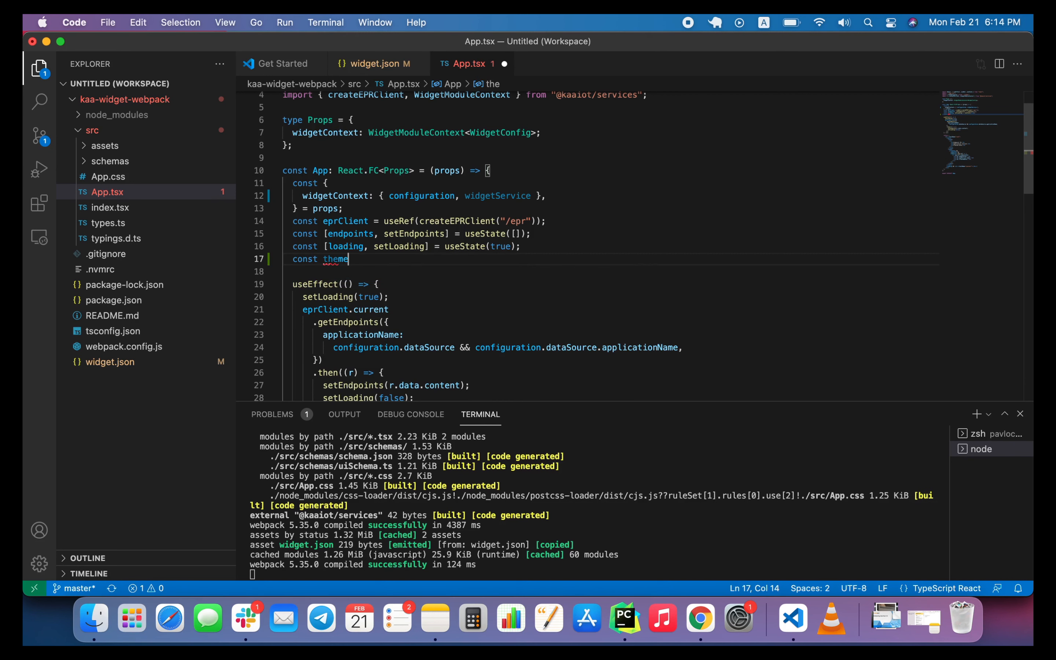
{"action": "key", "text": "End"}
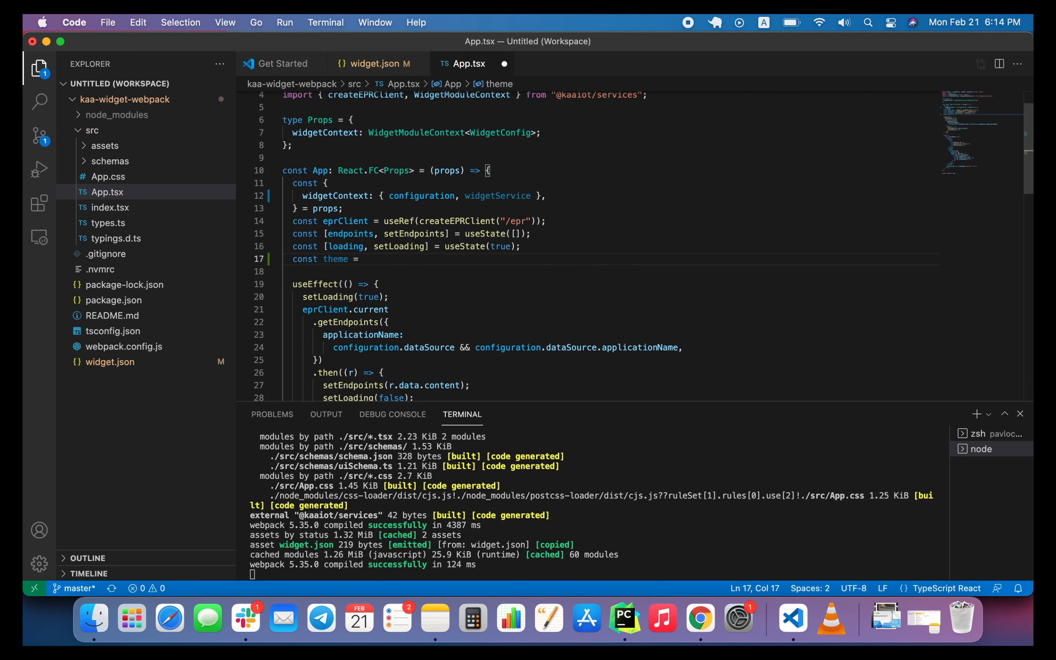
{"action": "type", "text": "w"}
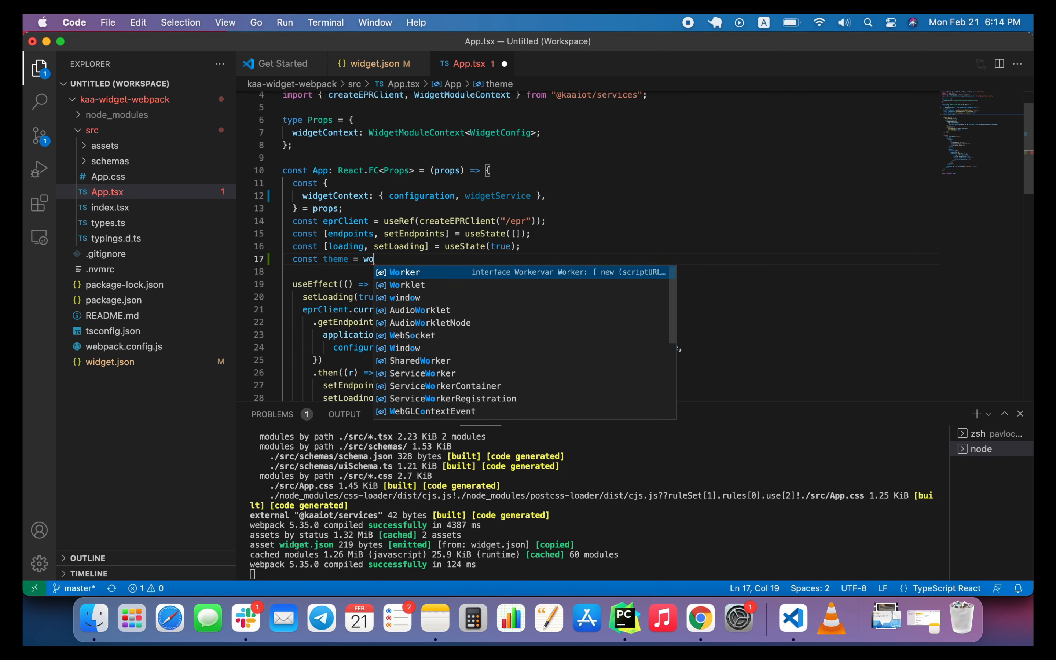
{"action": "type", "text": "idgetService/"}
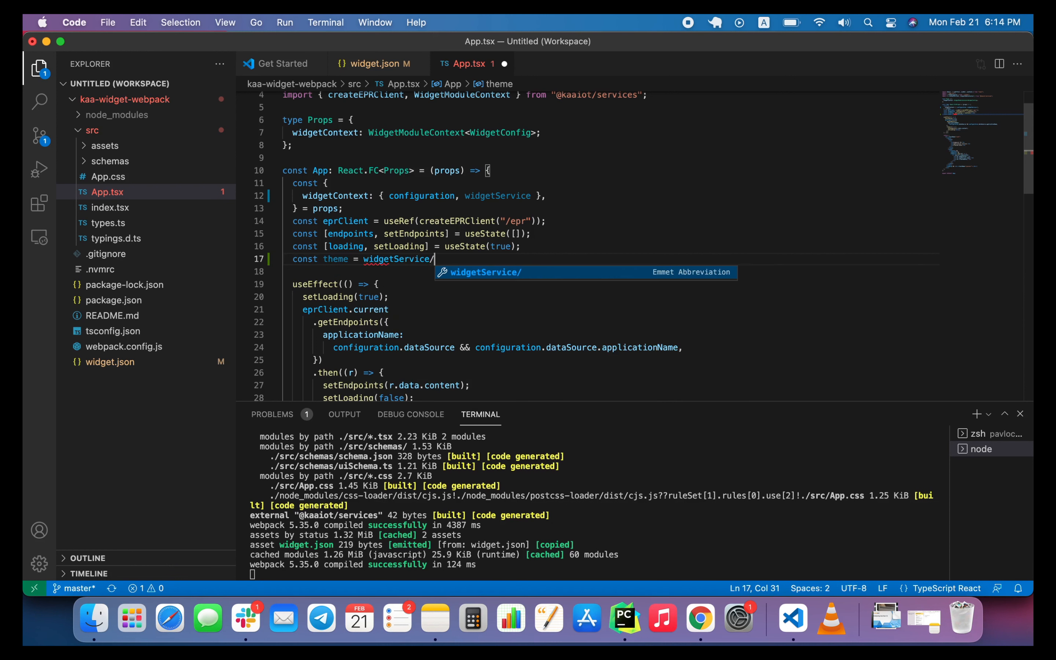
{"action": "key", "text": "BackSpace"}
{"action": "type", "text": "."}
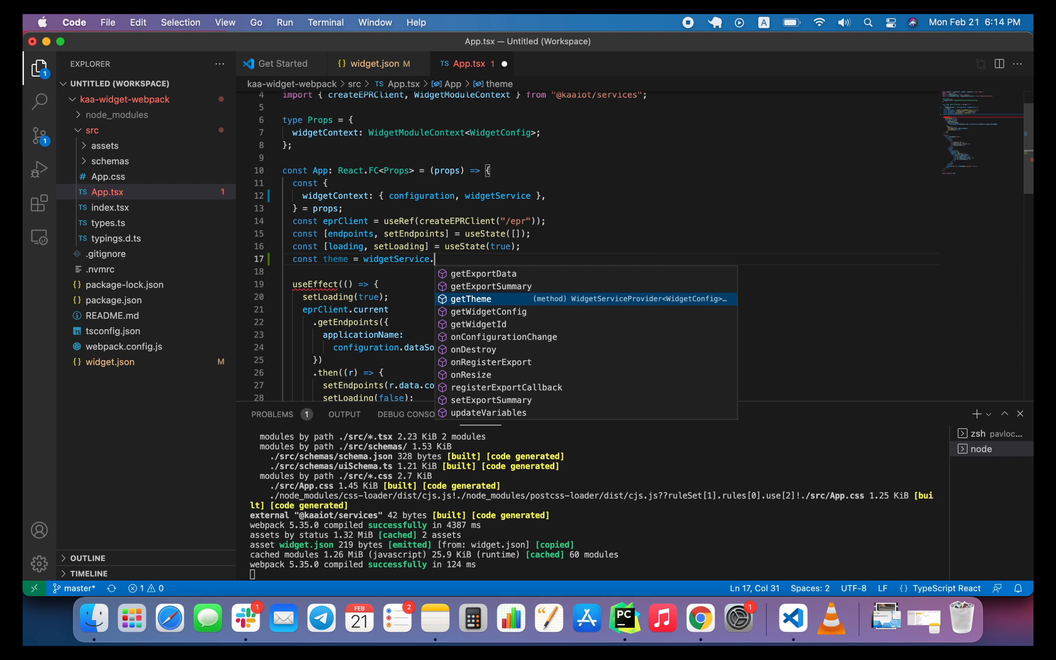
{"action": "type", "text": "getTheme"}
{"action": "key", "text": "Return"}
{"action": "type", "text": "();"}
{"action": "key", "text": "super+s"}
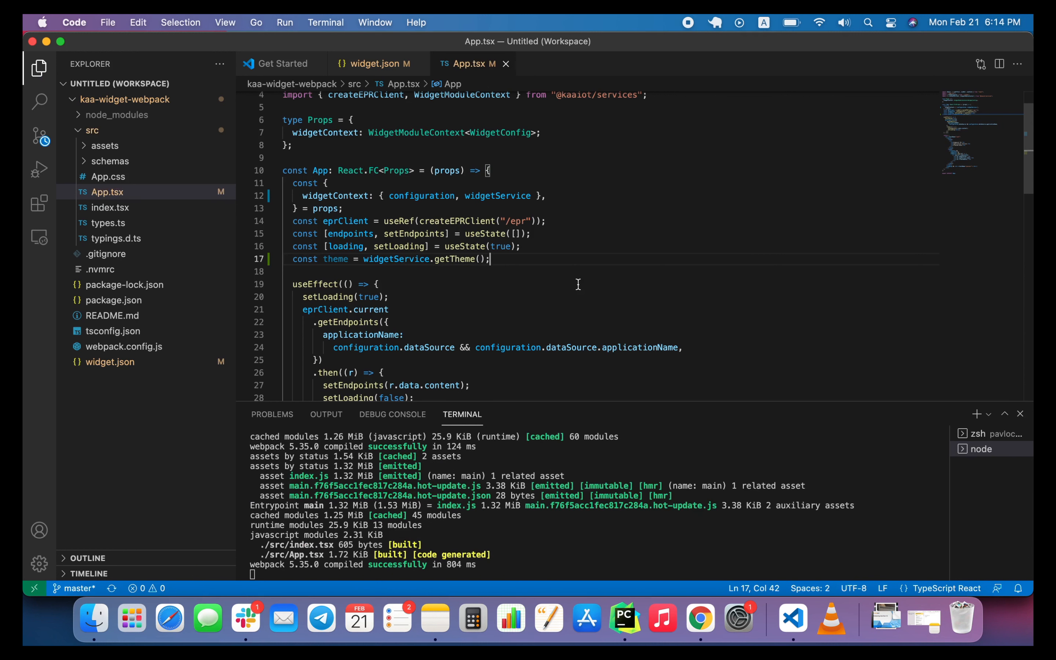
Give the Endpoint ID table header an inline style with color theme.colorSchema.globals.textColors.colorSecondary, and save App.tsx.
{"action": "scroll", "coordinate": [578, 284], "scroll_direction": "down", "scroll_amount": 2}
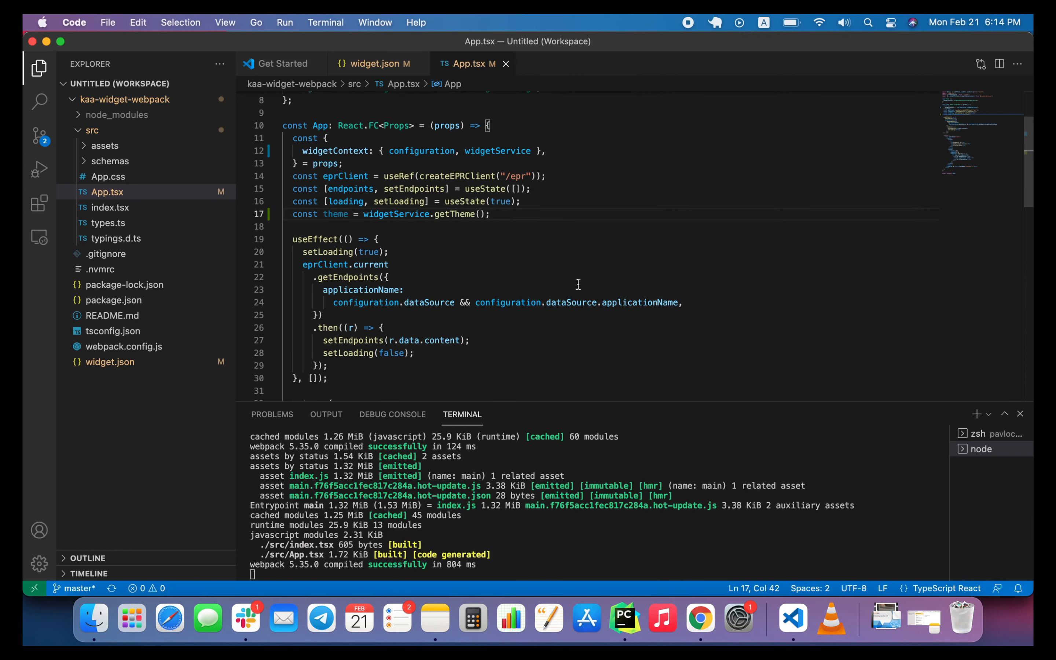
{"action": "scroll", "coordinate": [578, 285], "scroll_direction": "down", "scroll_amount": 2}
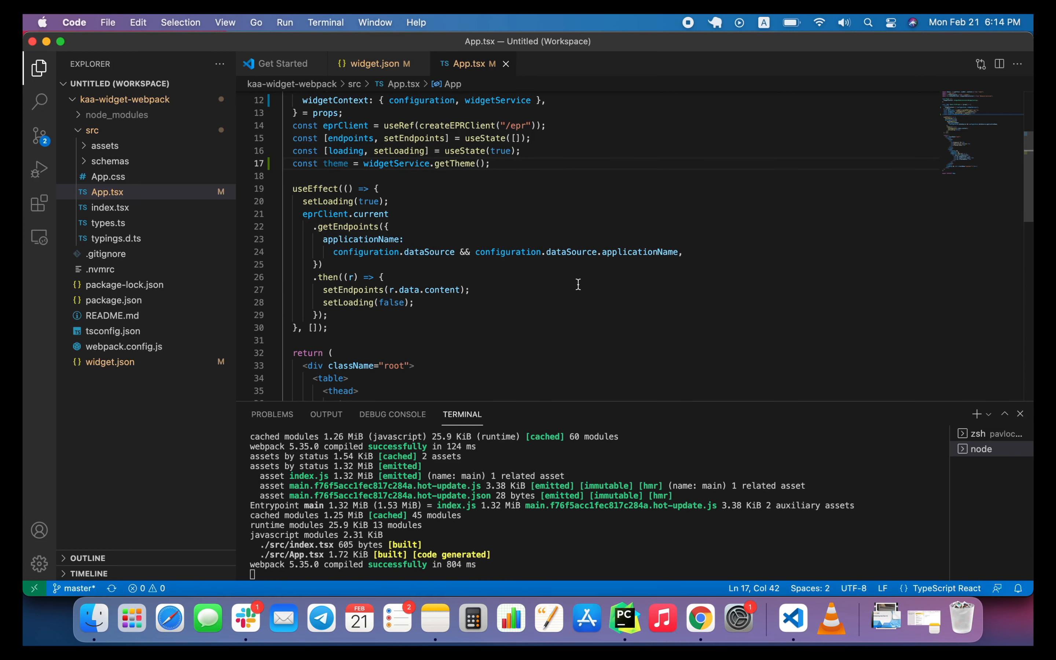
{"action": "scroll", "coordinate": [578, 284], "scroll_direction": "down", "scroll_amount": 3}
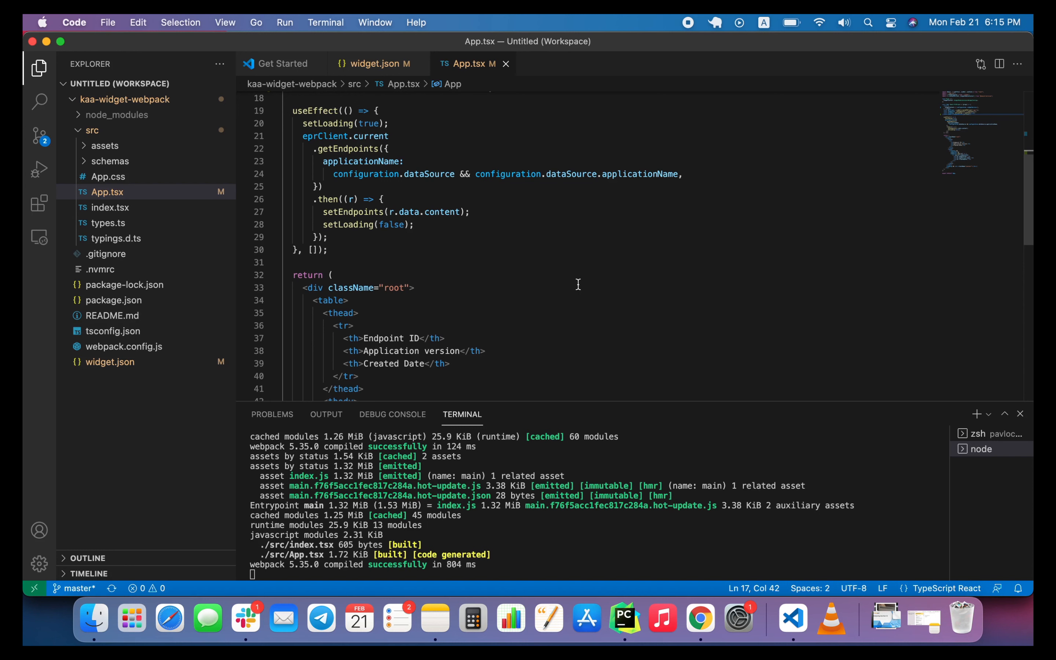
{"action": "scroll", "coordinate": [578, 284], "scroll_direction": "down", "scroll_amount": 3}
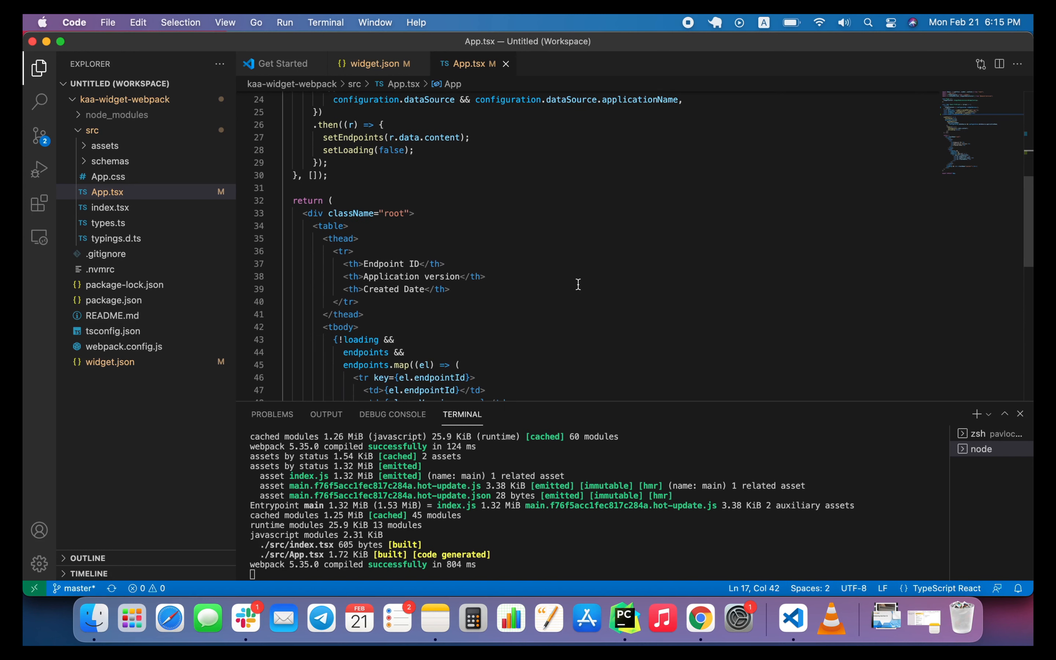
{"action": "scroll", "coordinate": [578, 284], "scroll_direction": "down", "scroll_amount": 1}
{"action": "left_click", "coordinate": [359, 251]}
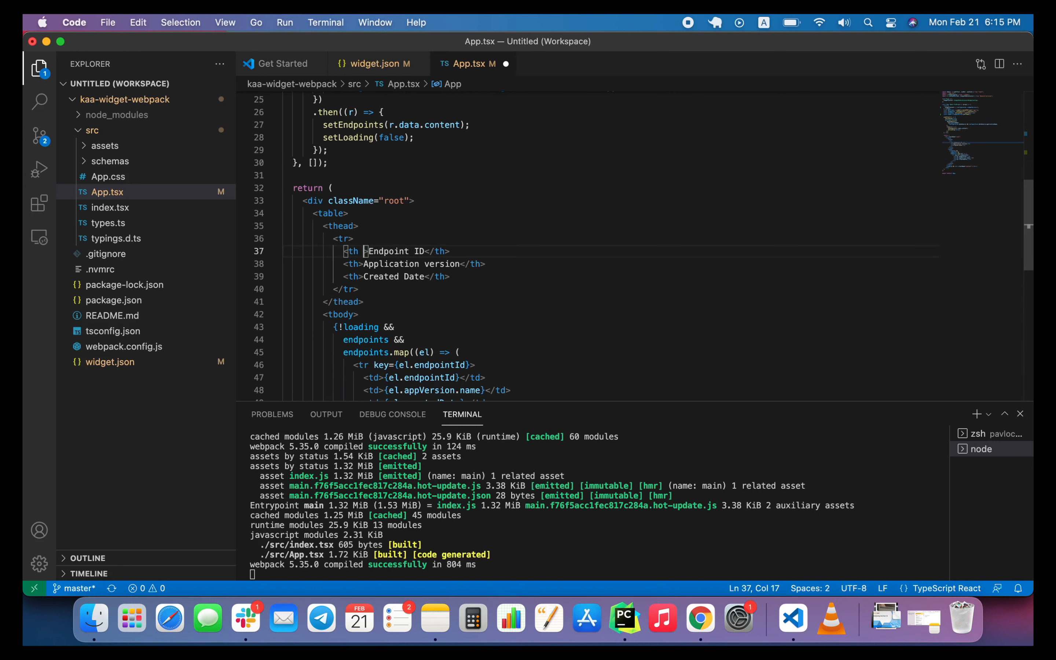
{"action": "type", "text": "style={"}
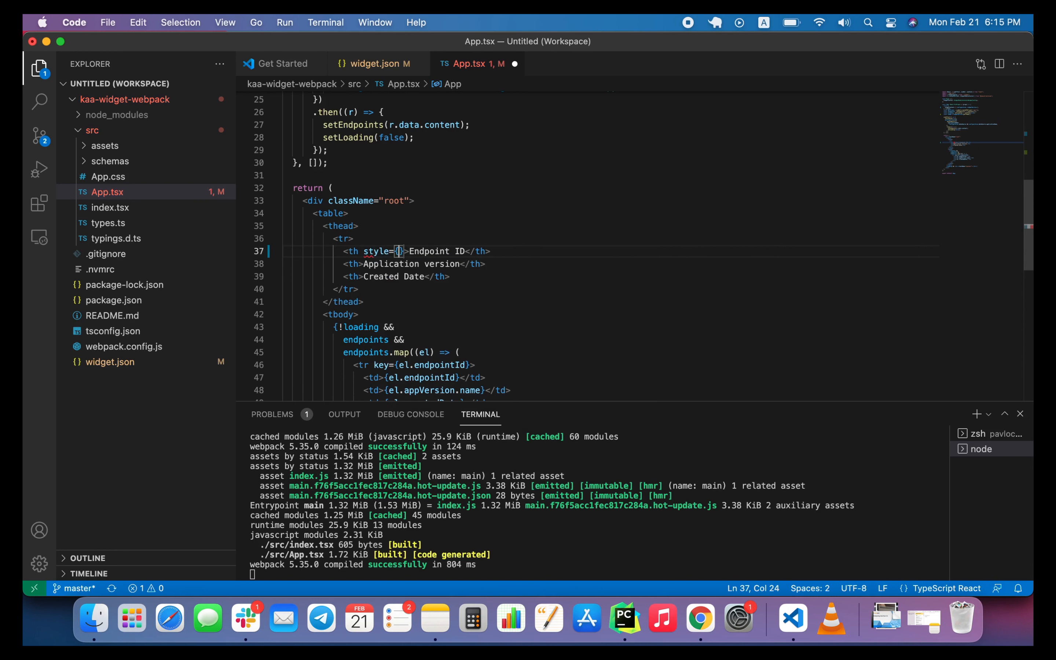
{"action": "type", "text": "{color: "}
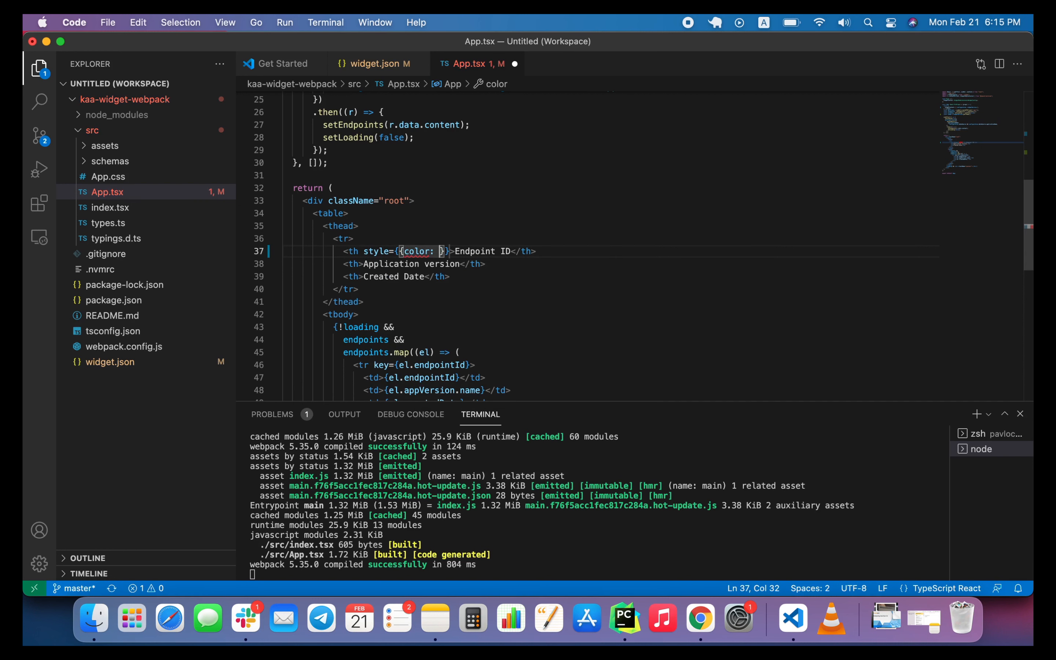
{"action": "type", "text": "theme/"}
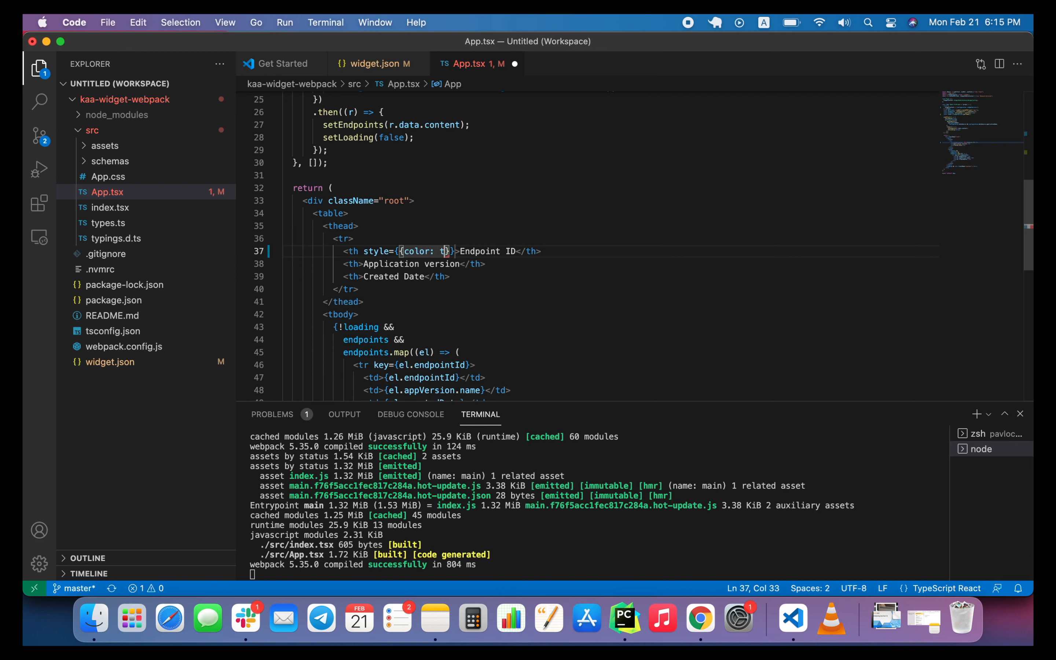
{"action": "key", "text": "BackSpace"}
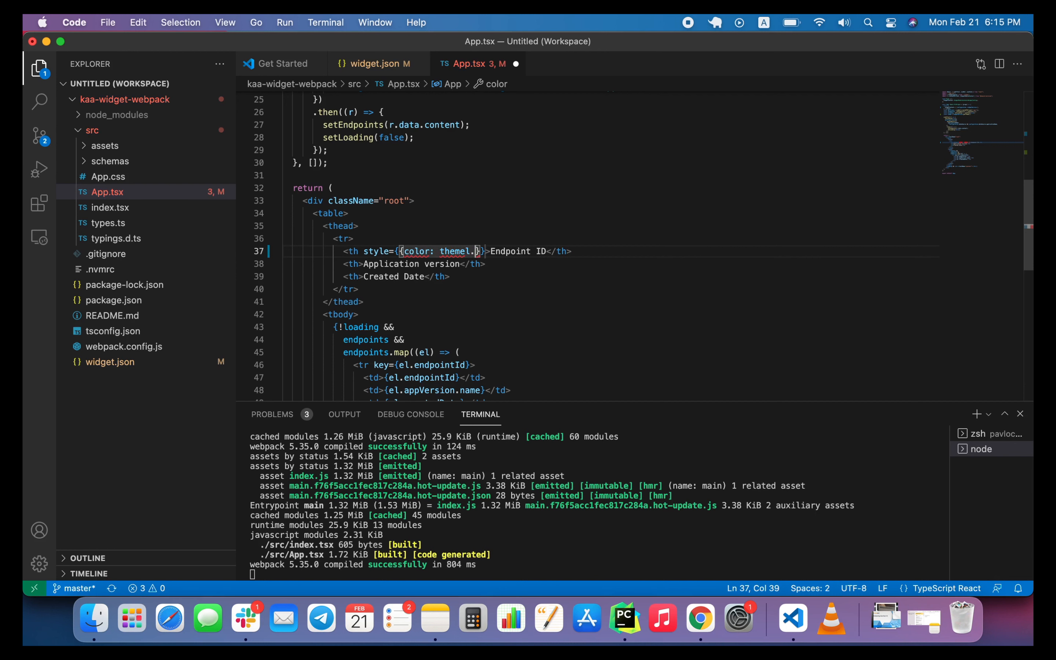
{"action": "type", "text": ".colorSchema"}
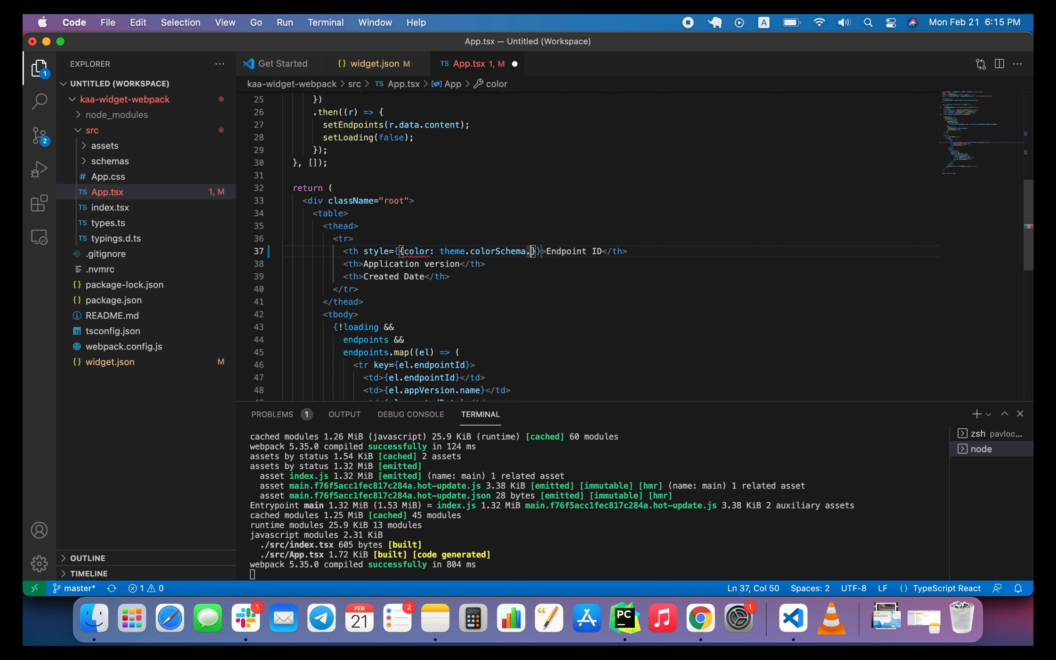
{"action": "type", "text": "."}
{"action": "key", "text": "Return"}
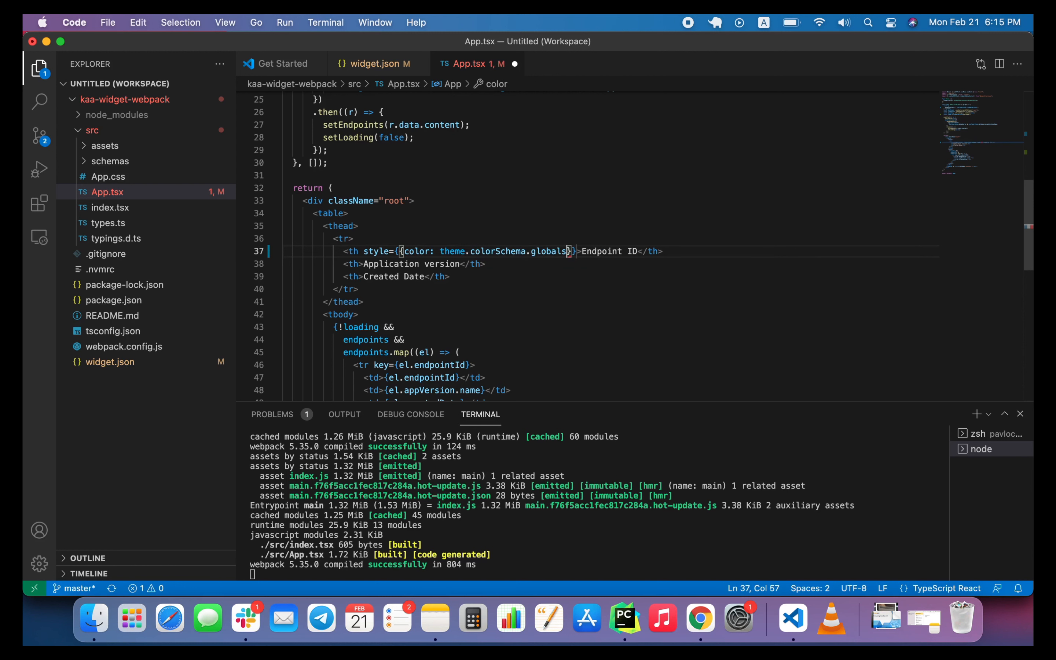
{"action": "type", "text": ".te"}
{"action": "key", "text": "Return"}
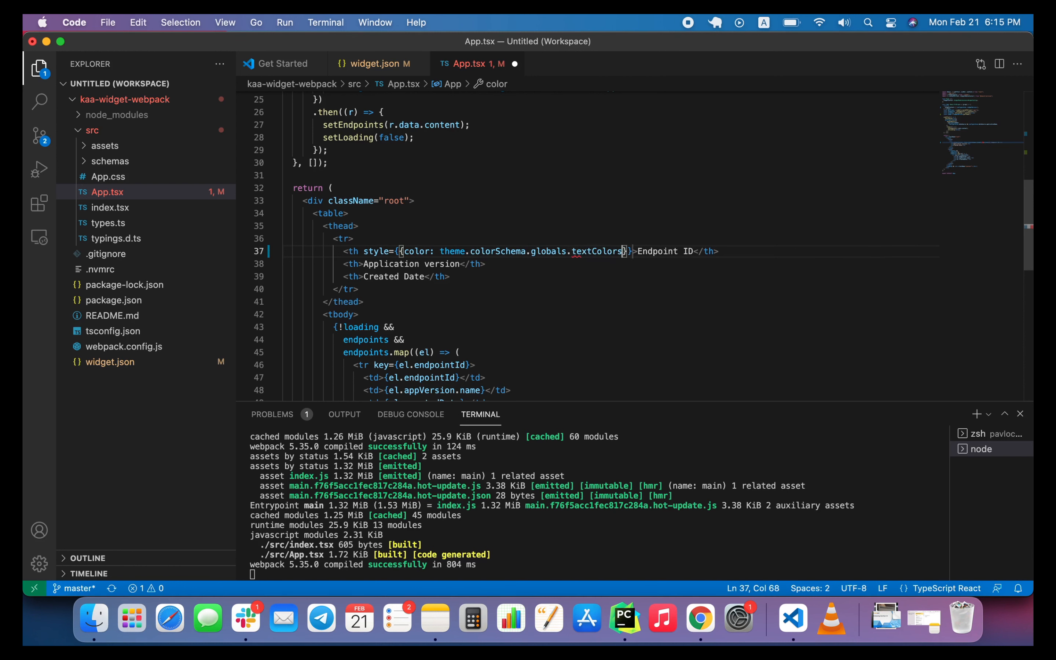
{"action": "type", "text": "."}
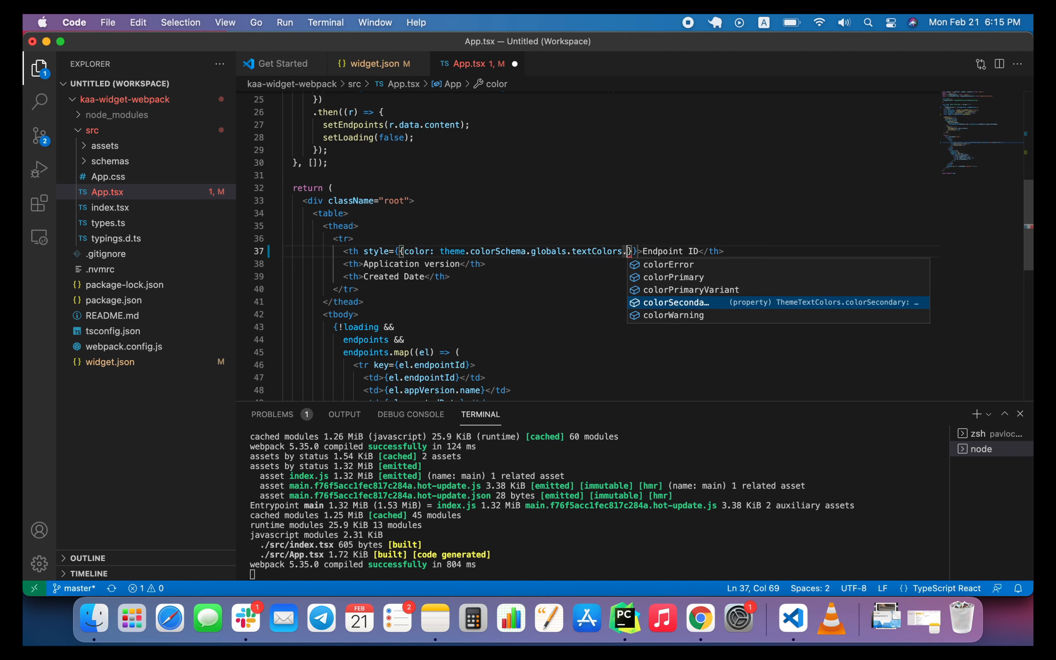
{"action": "key", "text": "Return"}
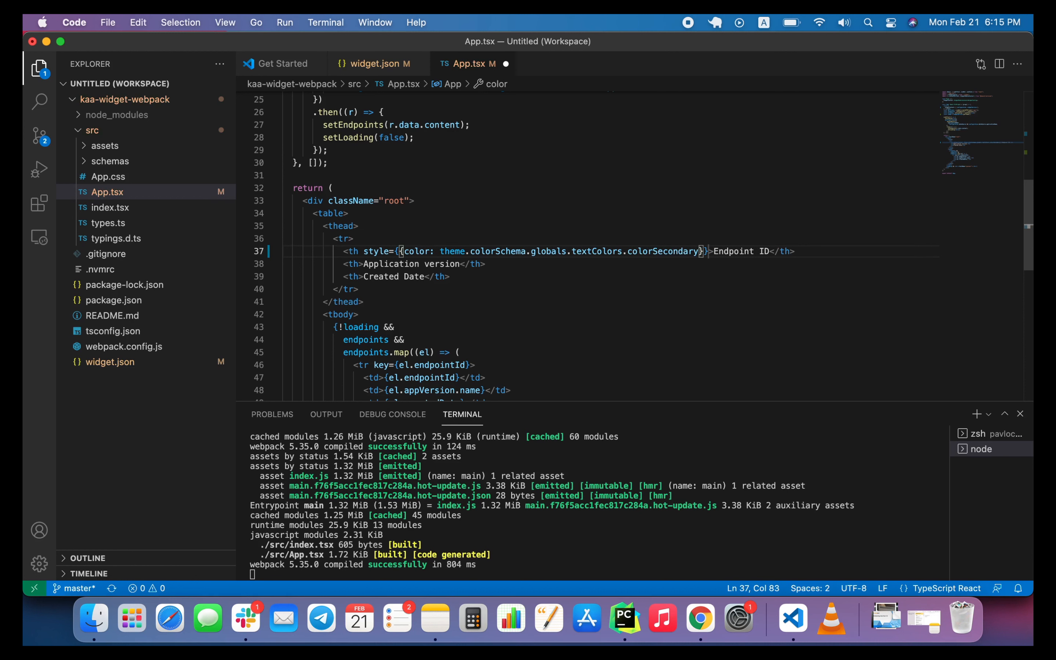
{"action": "key", "text": "super+s"}
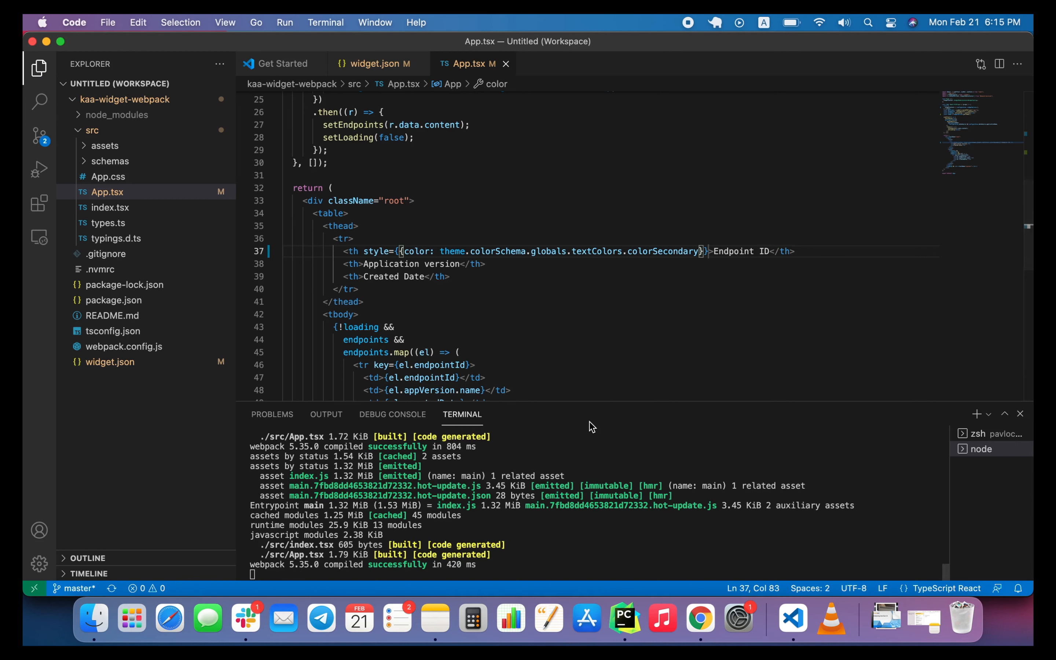
Switch to Chrome and refresh the widget in the Kaa sandbox to load the edited header colour code.
{"action": "left_click", "coordinate": [704, 638]}
{"action": "left_click", "coordinate": [645, 215]}
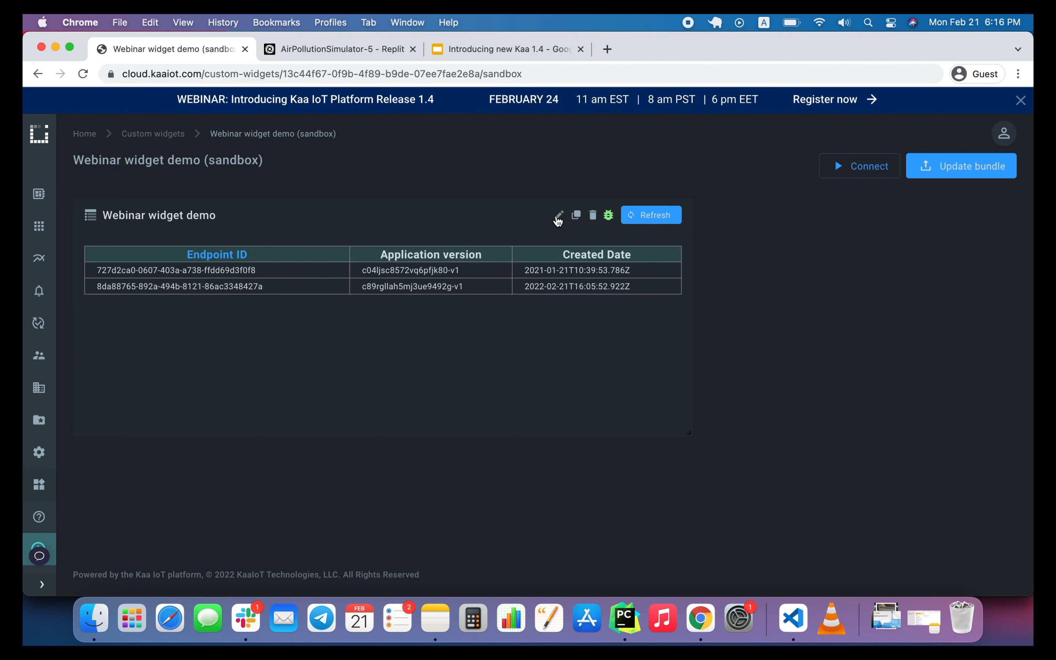
Open the Webinar widget demo's configuration for editing and view its Custom widget data source settings.
{"action": "left_click", "coordinate": [558, 218]}
{"action": "scroll", "coordinate": [756, 328], "scroll_direction": "down", "scroll_amount": 5}
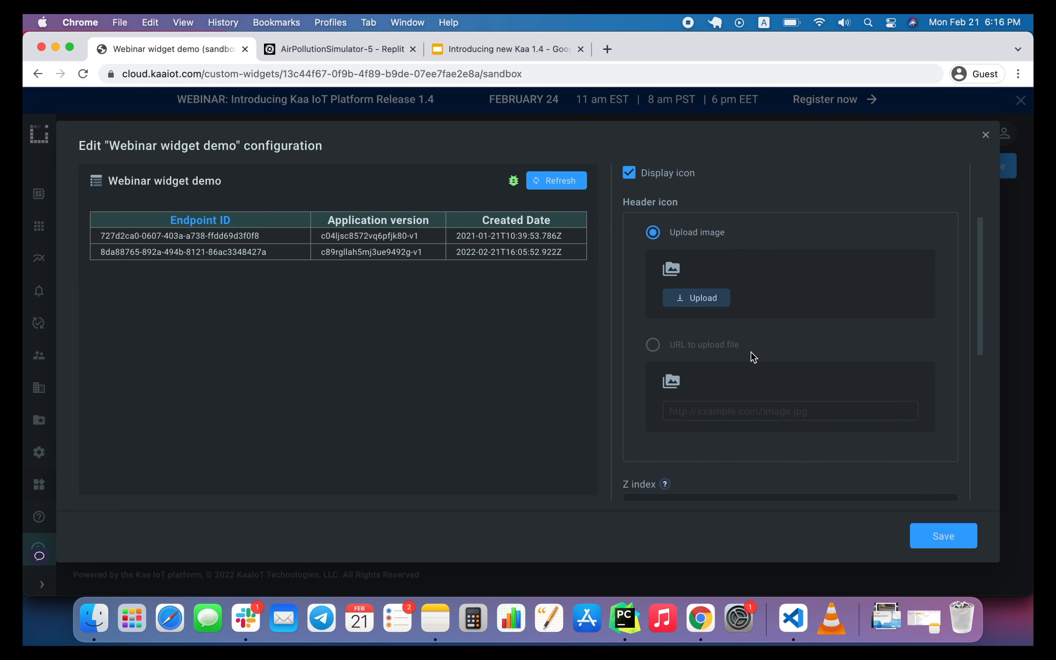
{"action": "scroll", "coordinate": [753, 357], "scroll_direction": "down", "scroll_amount": 3}
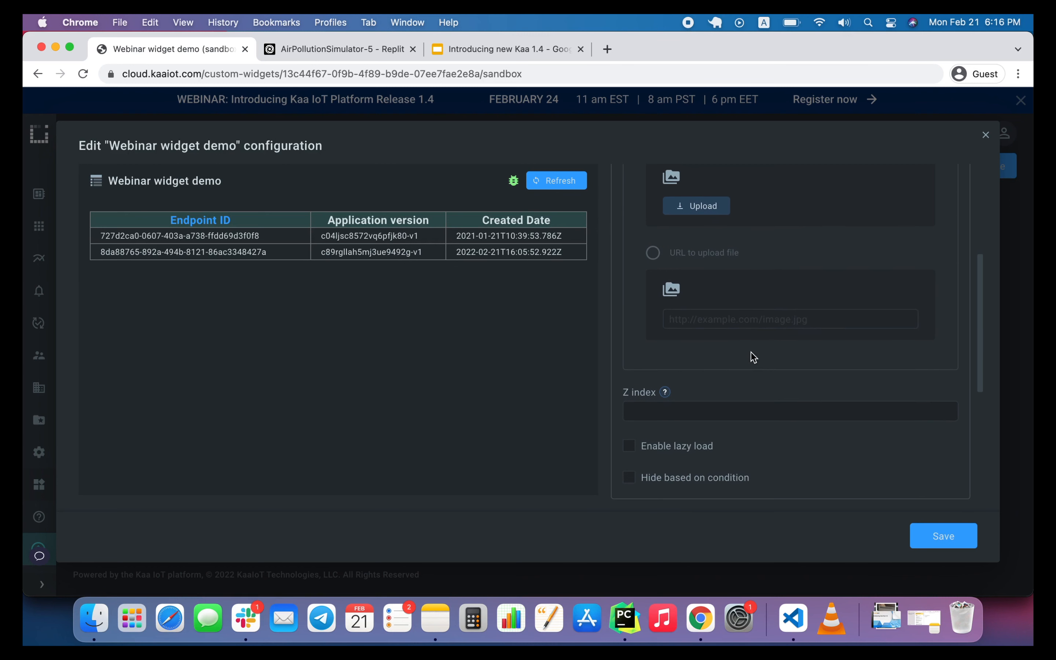
{"action": "scroll", "coordinate": [753, 357], "scroll_direction": "down", "scroll_amount": 3}
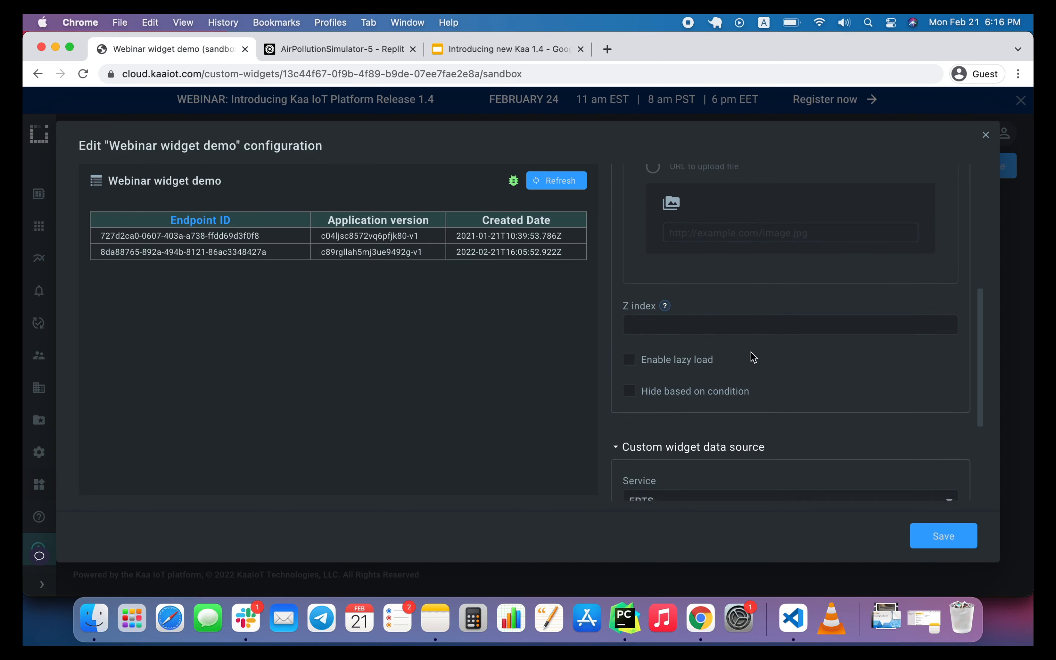
{"action": "scroll", "coordinate": [751, 353], "scroll_direction": "down", "scroll_amount": 5}
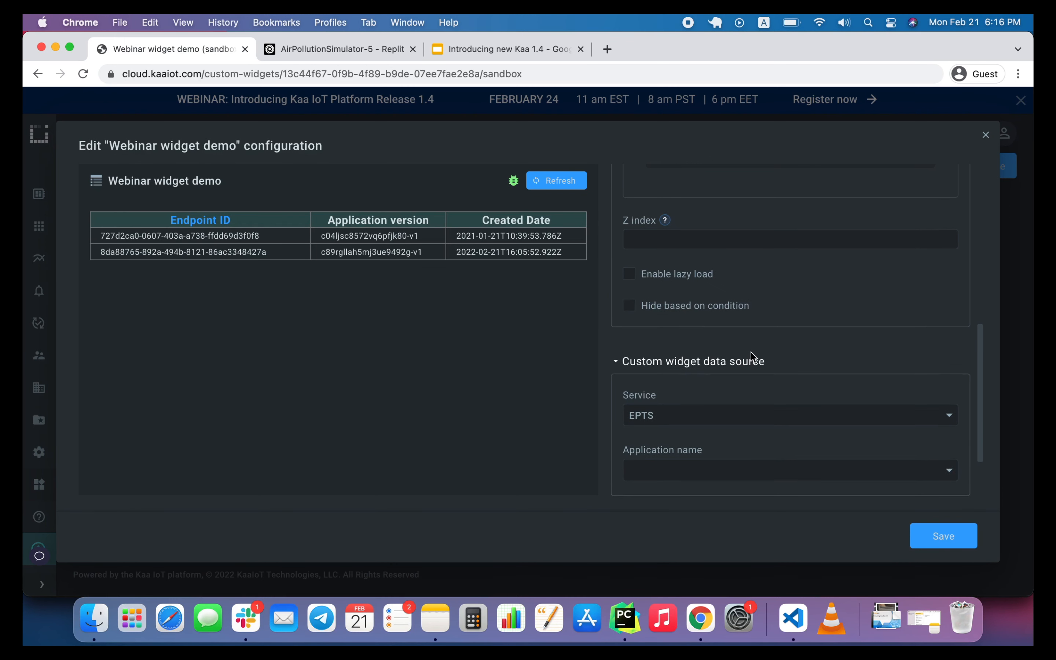
Switch to Visual Studio Code and open schema.json from the project's src/schemas folder.
{"action": "left_click", "coordinate": [792, 616]}
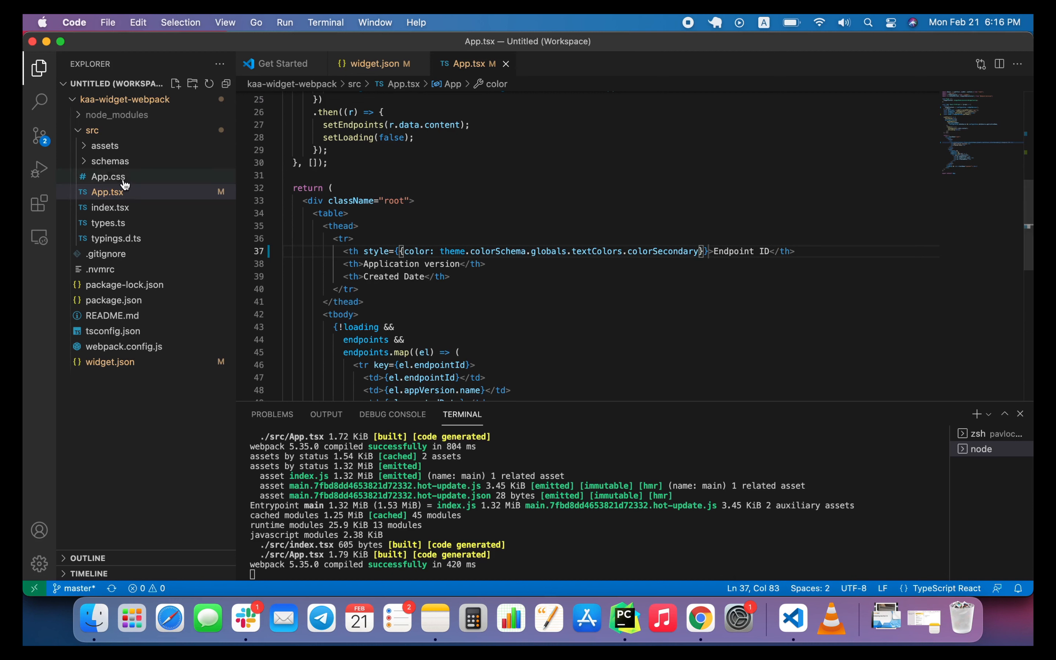
{"action": "left_click", "coordinate": [105, 161]}
{"action": "left_click", "coordinate": [109, 176]}
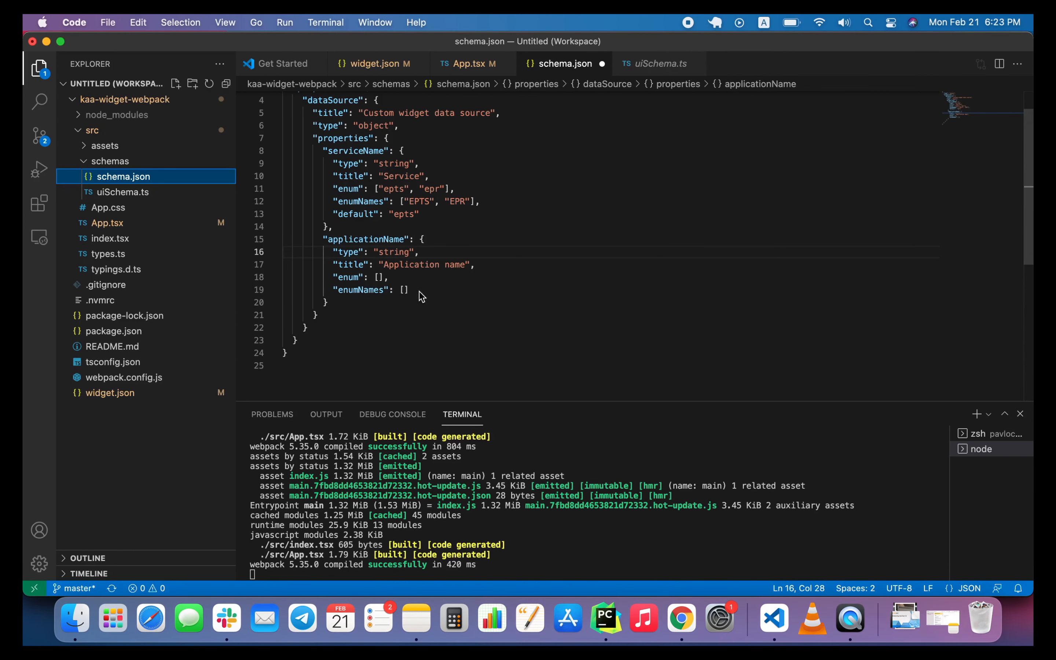
In schema.json, add a comma after the applicationName object and start a new "demoToggle" object below it.
{"action": "left_click", "coordinate": [357, 303]}
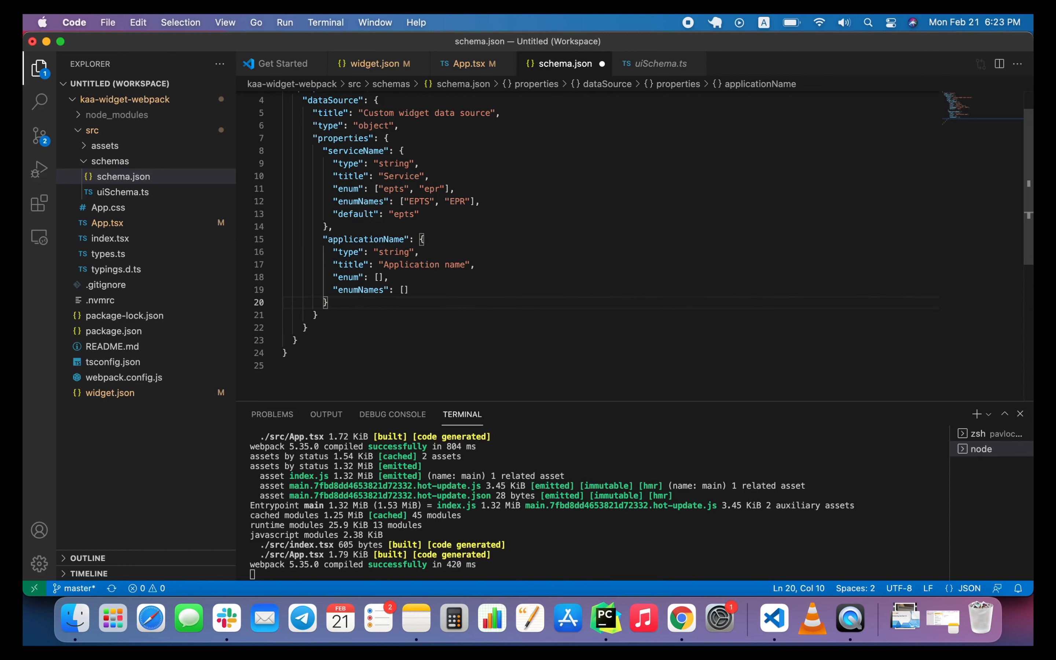
{"action": "type", "text": ","}
{"action": "key", "text": "Return"}
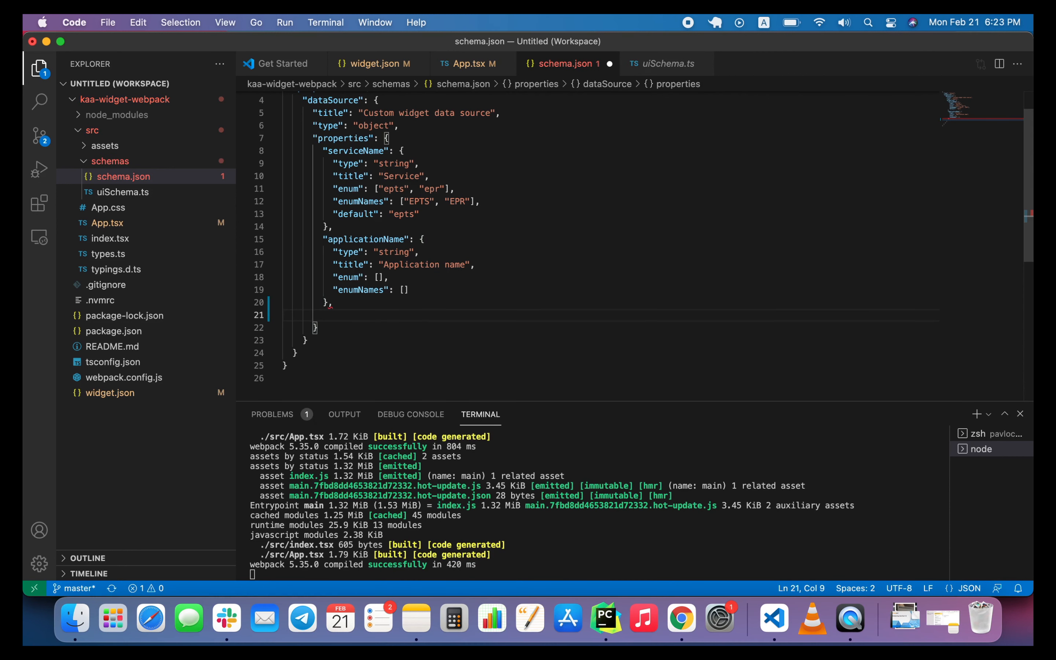
{"action": "type", "text": "\""}
{"action": "type", "text": "demoToo"}
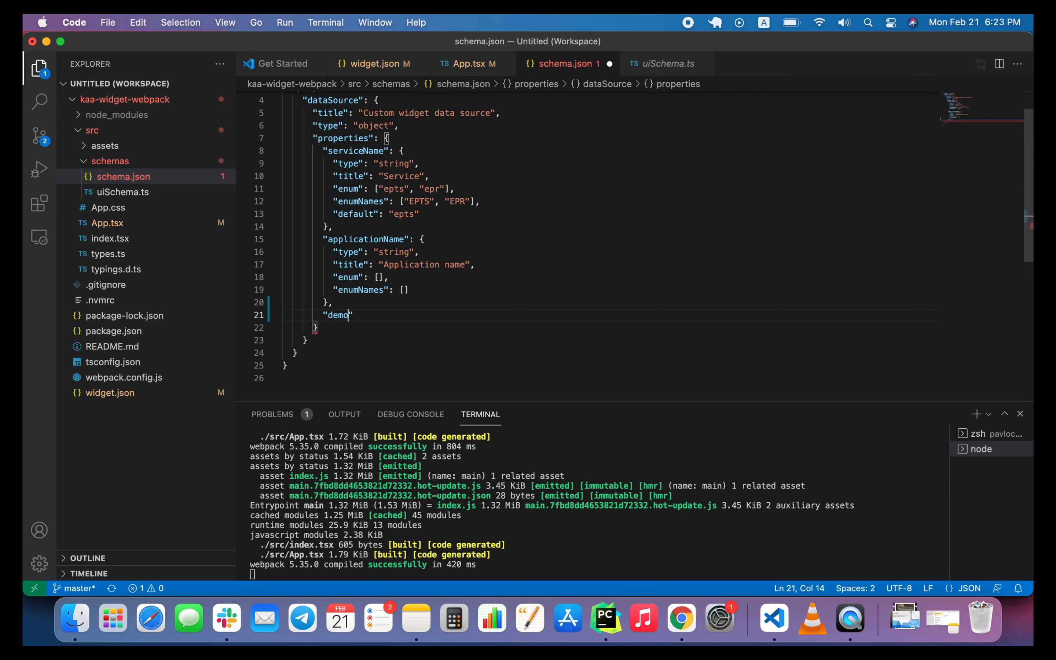
{"action": "type", "text": "gle\":"}
{"action": "key", "text": "BackSpace"}
{"action": "type", "text": ": {"}
{"action": "key", "text": "Return"}
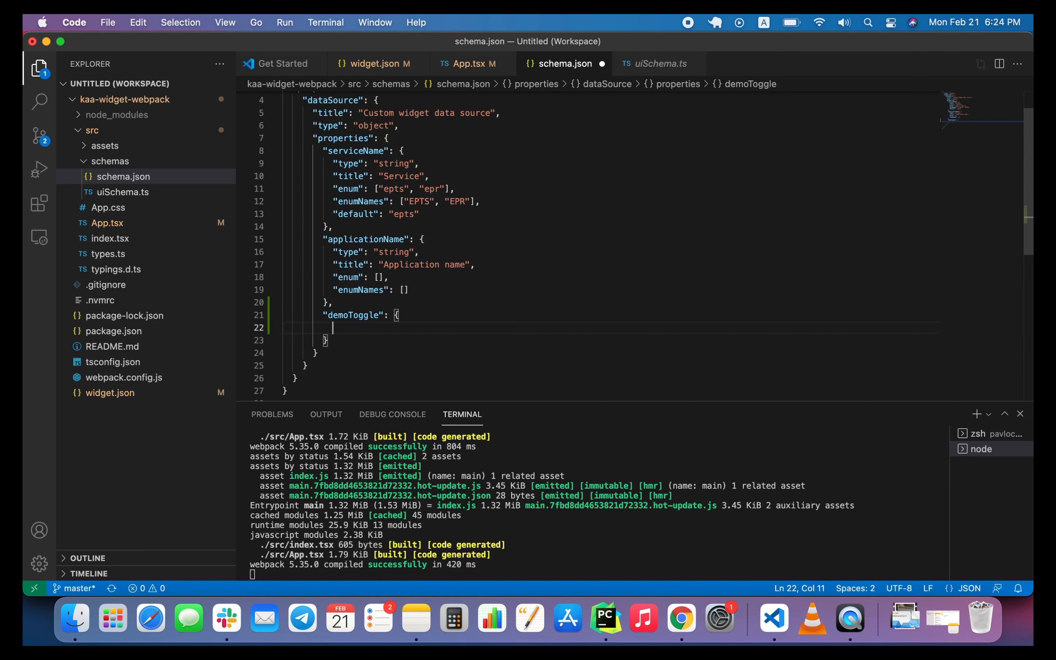
Give the demoToggle object the property "type": "boolean", followed by a comma and a new line.
{"action": "type", "text": "\""}
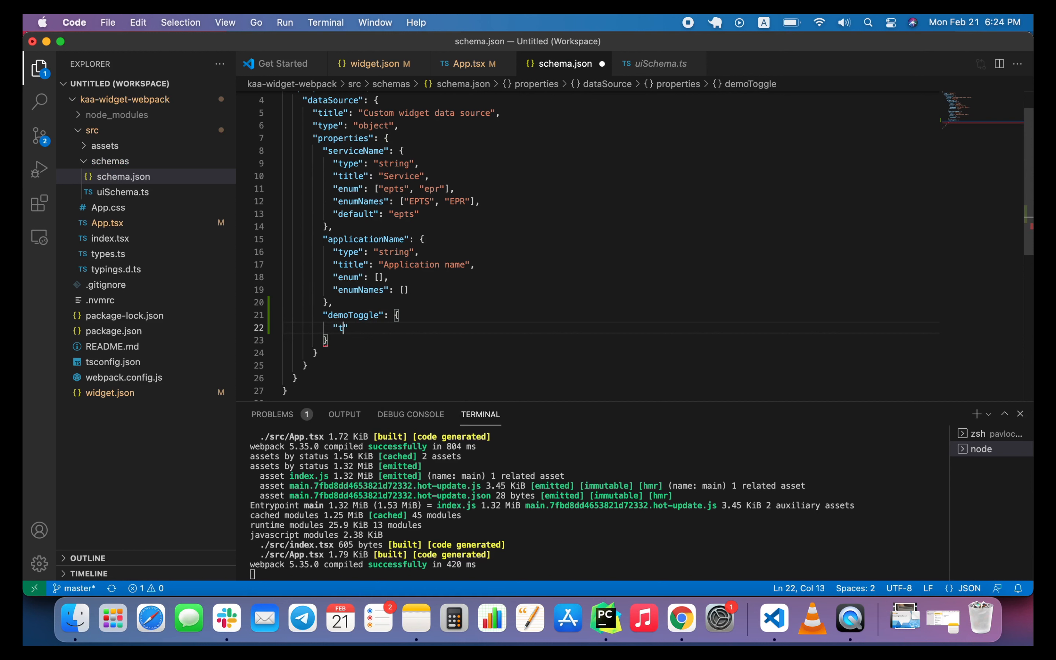
{"action": "type", "text": "type\": \""}
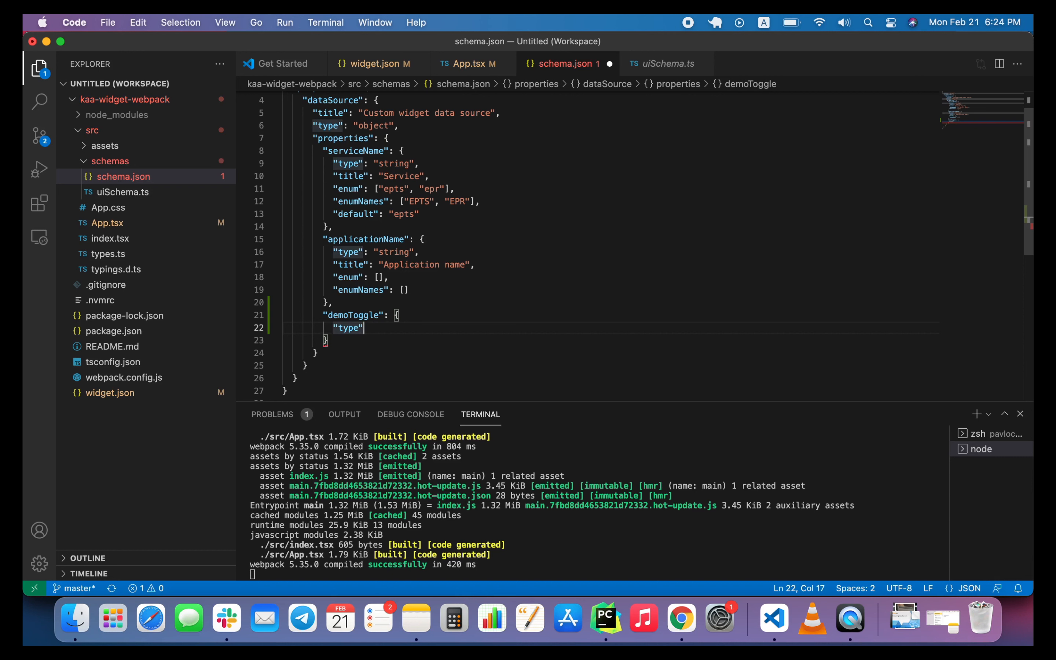
{"action": "type", "text": "boolean"}
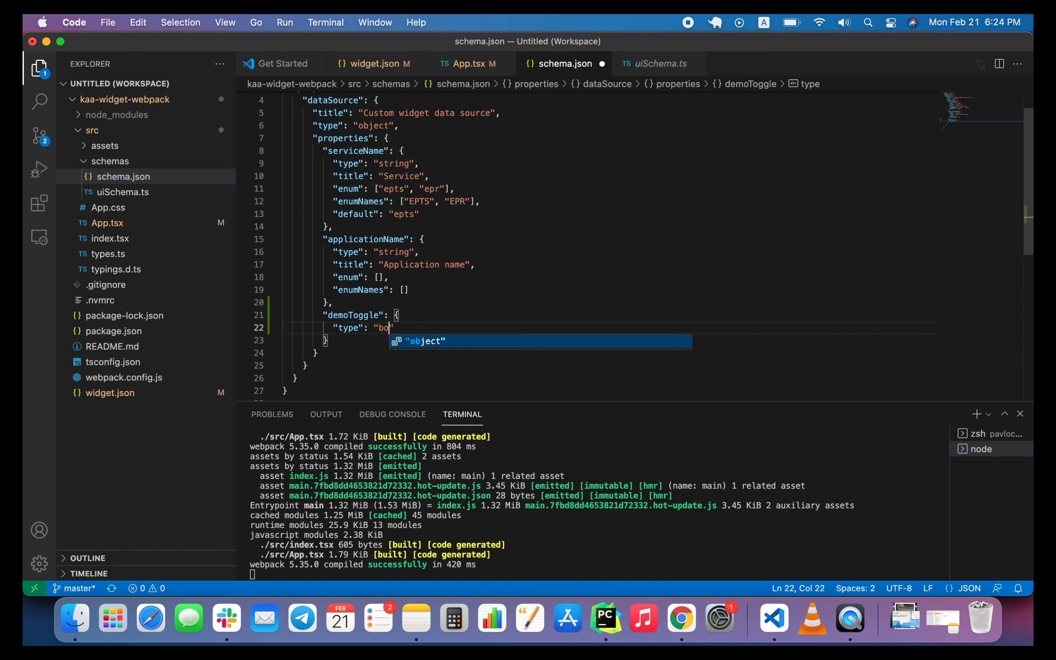
{"action": "type", "text": "\""}
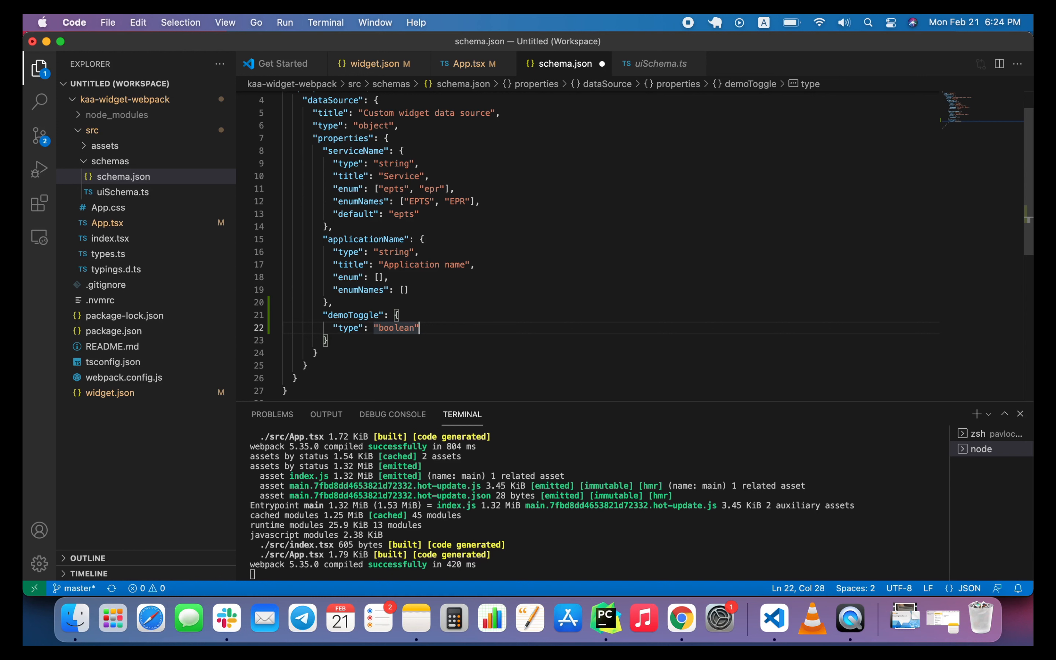
{"action": "type", "text": ","}
{"action": "key", "text": "Return"}
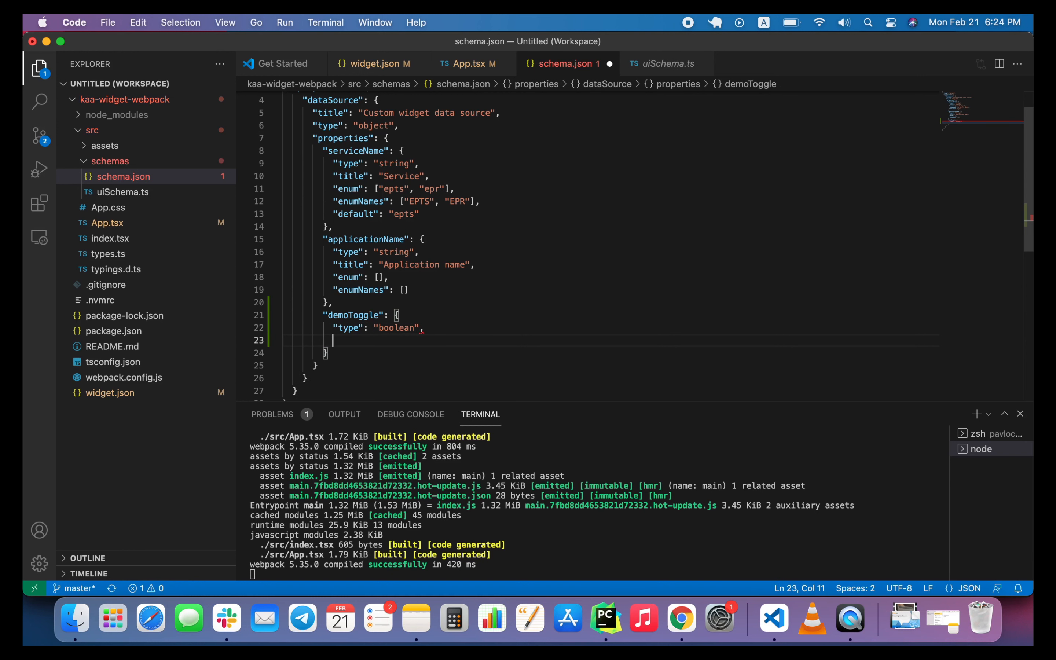
Add "title": "Demo toggle button" to the demoToggle object and save schema.json.
{"action": "type", "text": "\""}
{"action": "type", "text": "t"}
{"action": "type", "text": "itle"}
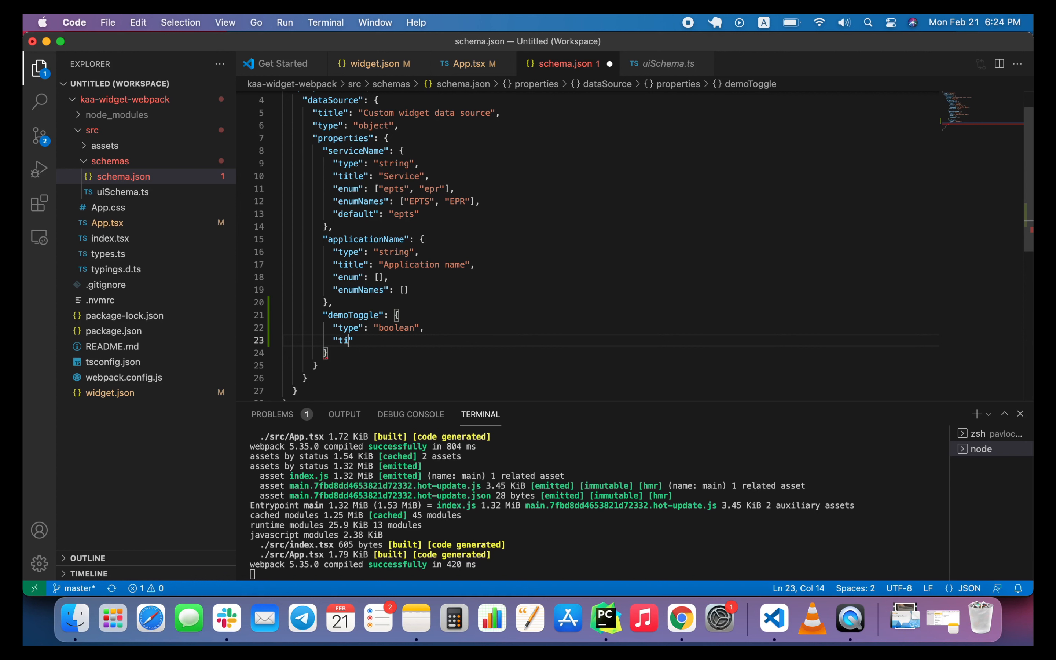
{"action": "type", "text": "\": "}
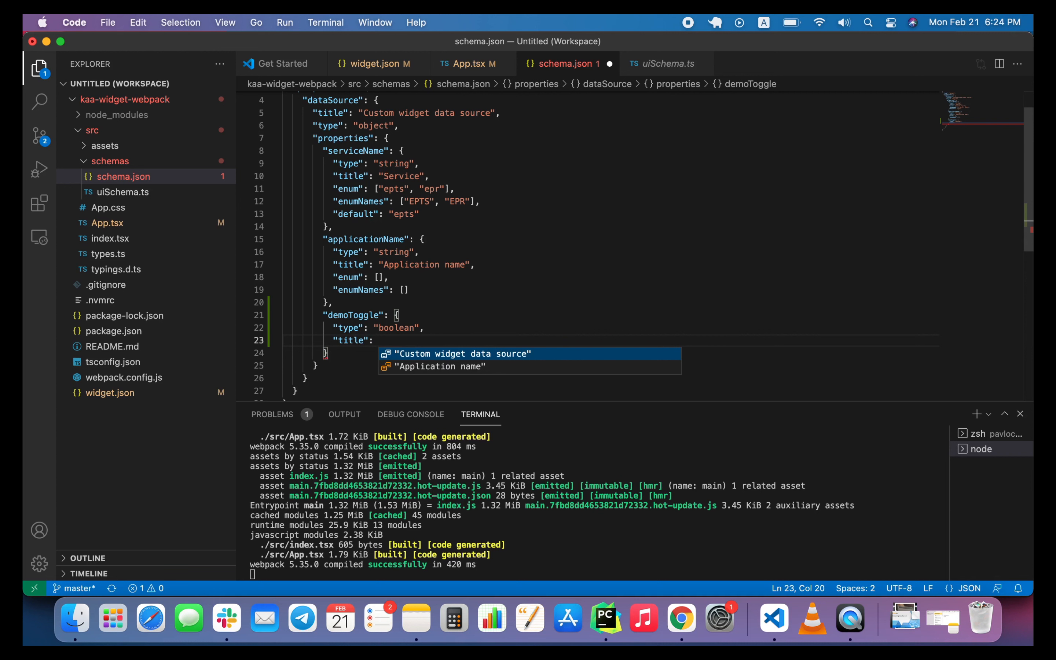
{"action": "type", "text": "d\""}
{"action": "key", "text": "Left"}
{"action": "type", "text": "d"}
{"action": "key", "text": "BackSpace"}
{"action": "key", "text": "Right"}
{"action": "type", "text": "Demo "}
{"action": "type", "text": "to"}
{"action": "type", "text": "ggle bu"}
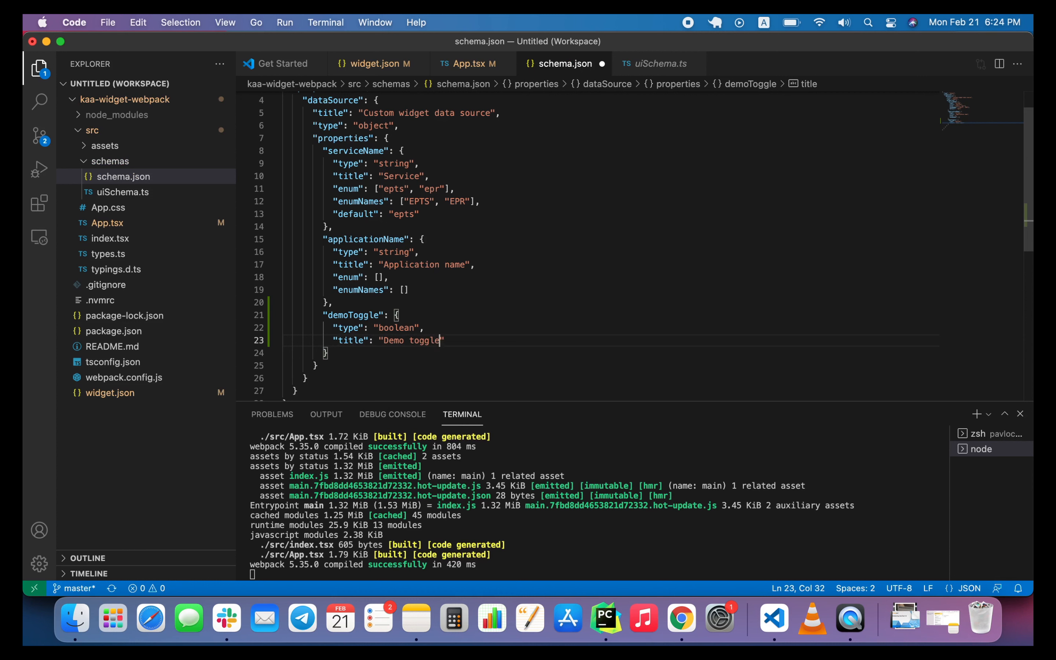
{"action": "type", "text": "tton"}
{"action": "key", "text": "cmd+s"}
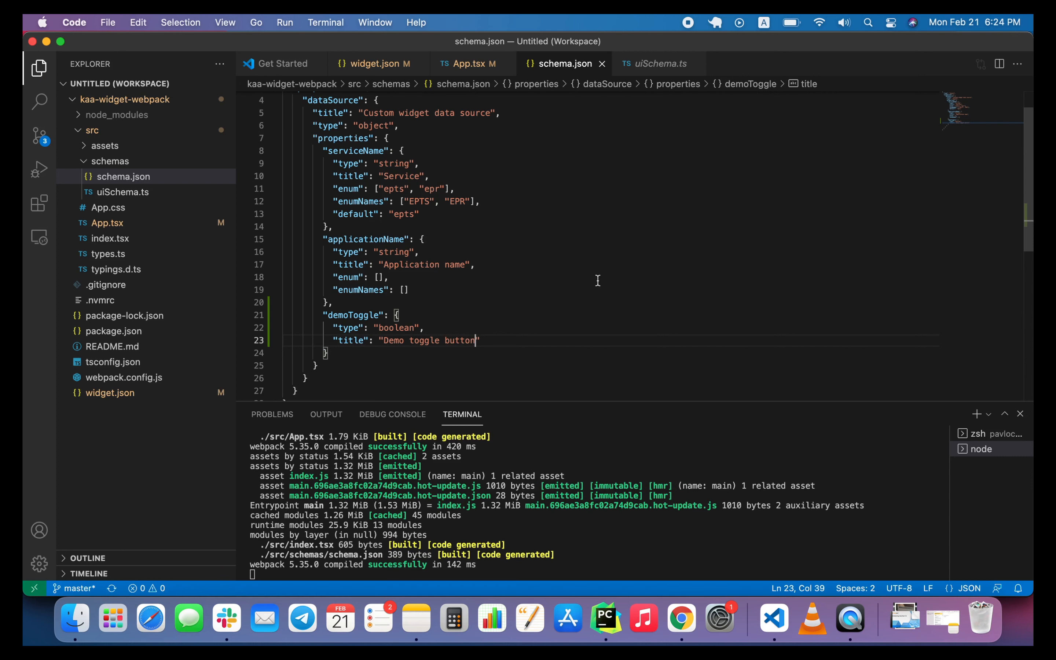
Switch to Chrome, refresh the widget in its configuration dialog and check the Custom widget data source section for the new toggle.
{"action": "left_click", "coordinate": [681, 618]}
{"action": "scroll", "coordinate": [871, 331], "scroll_direction": "up", "scroll_amount": 5}
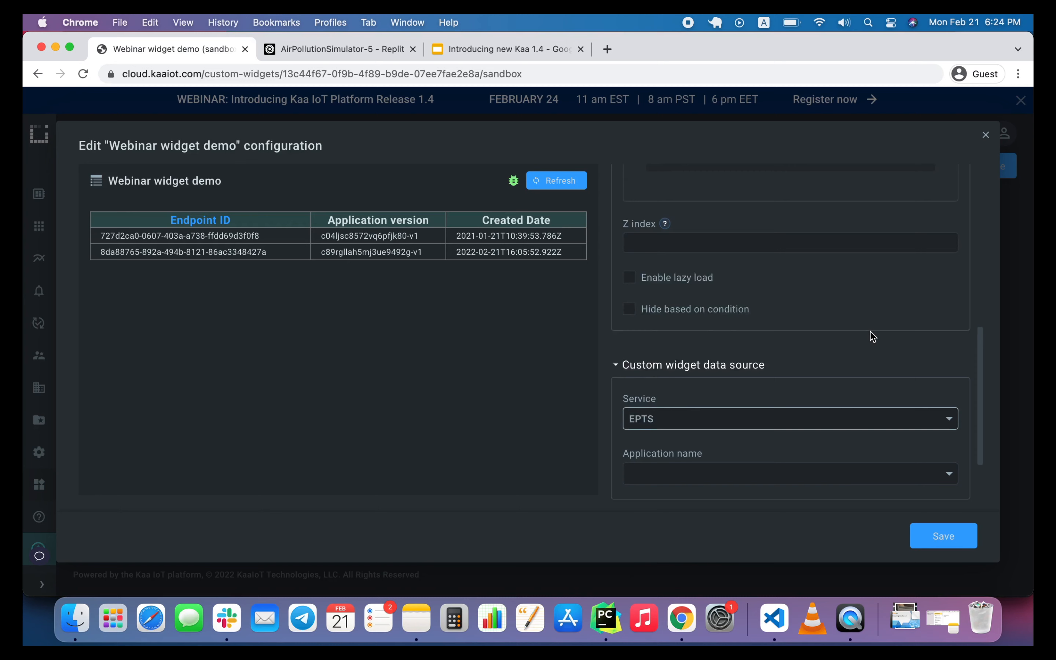
{"action": "left_click", "coordinate": [558, 180]}
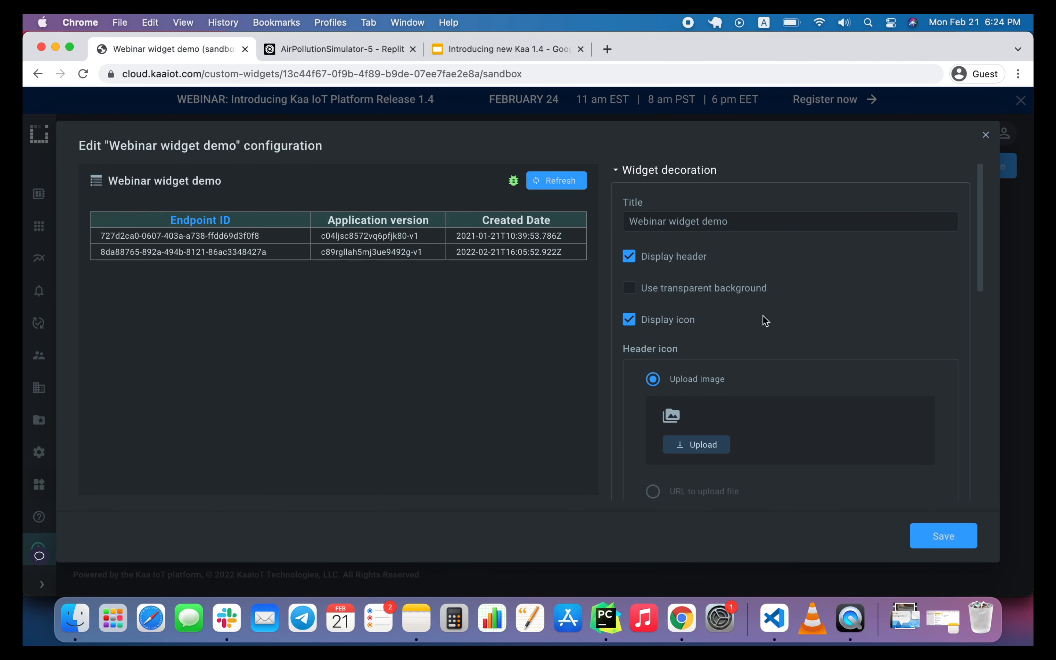
{"action": "scroll", "coordinate": [801, 408], "scroll_direction": "down", "scroll_amount": 10}
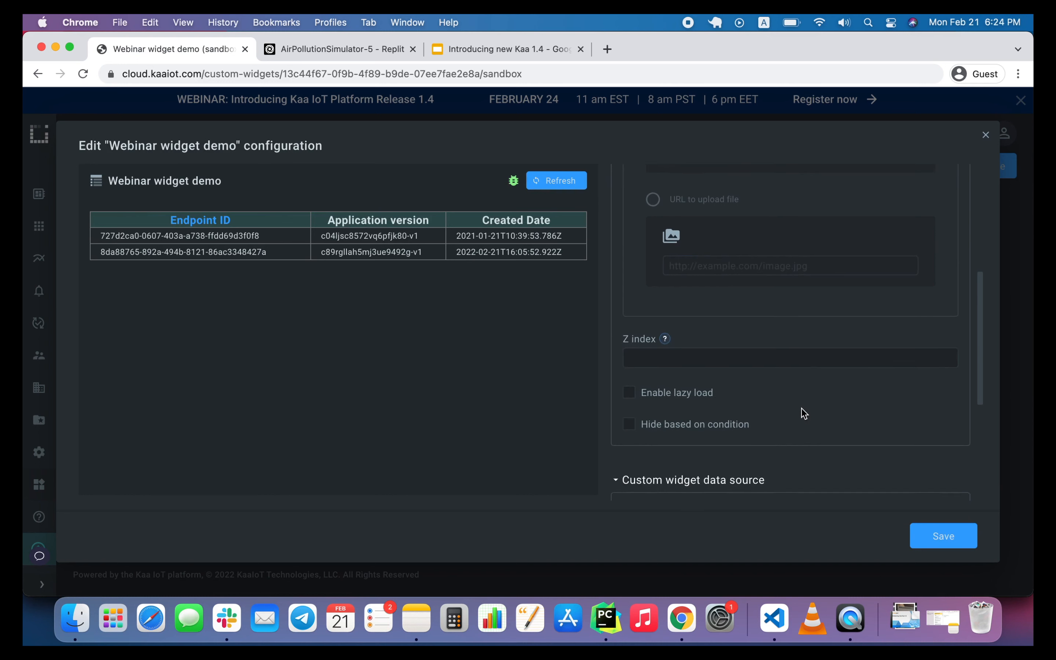
{"action": "scroll", "coordinate": [801, 409], "scroll_direction": "down", "scroll_amount": 5}
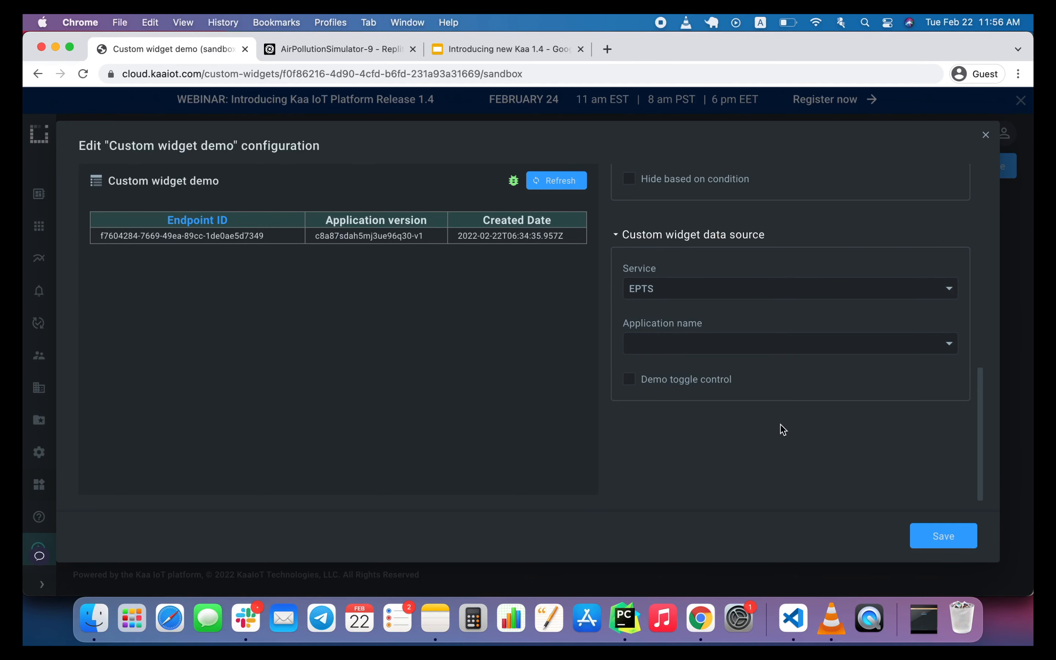
Close the widget configuration and enable Developer mode for Custom widget demo on the Custom widgets page.
{"action": "left_click", "coordinate": [985, 135]}
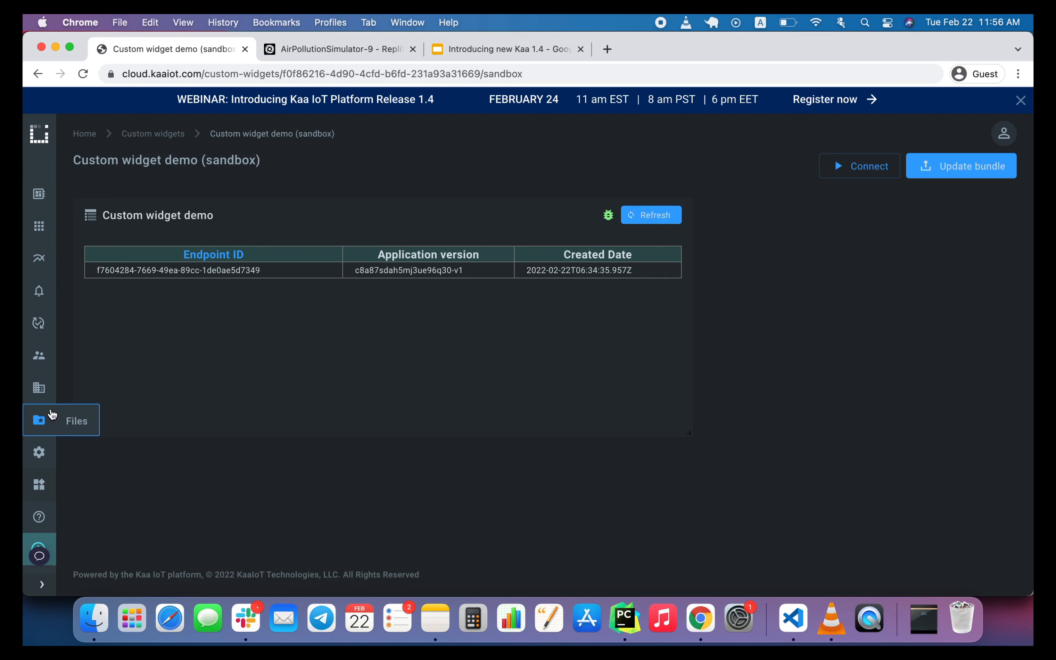
{"action": "left_click", "coordinate": [39, 484]}
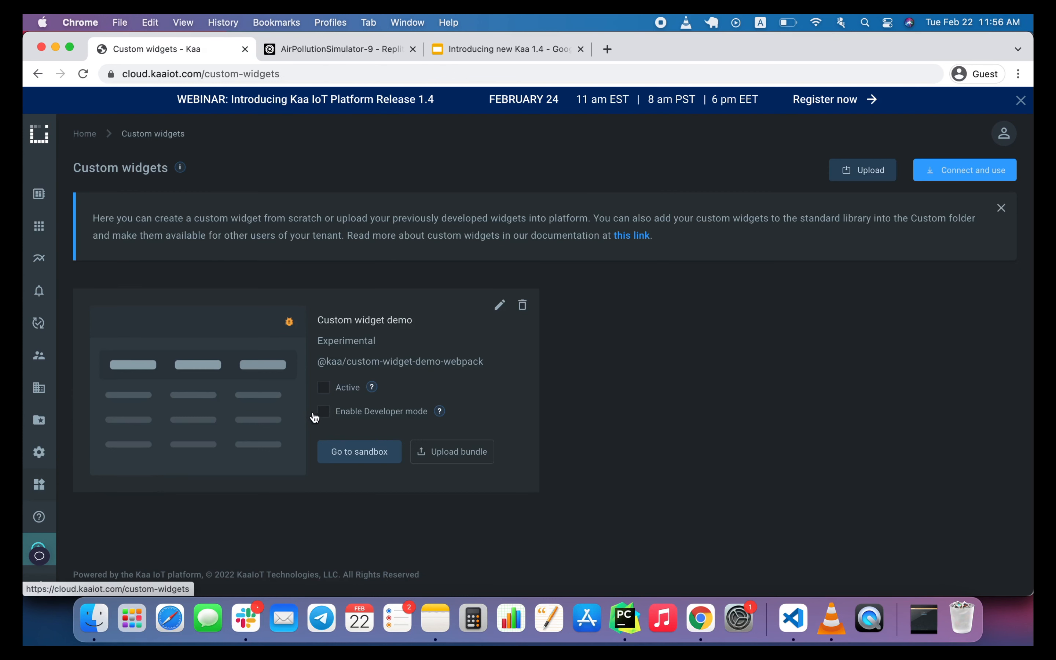
{"action": "left_click", "coordinate": [329, 412]}
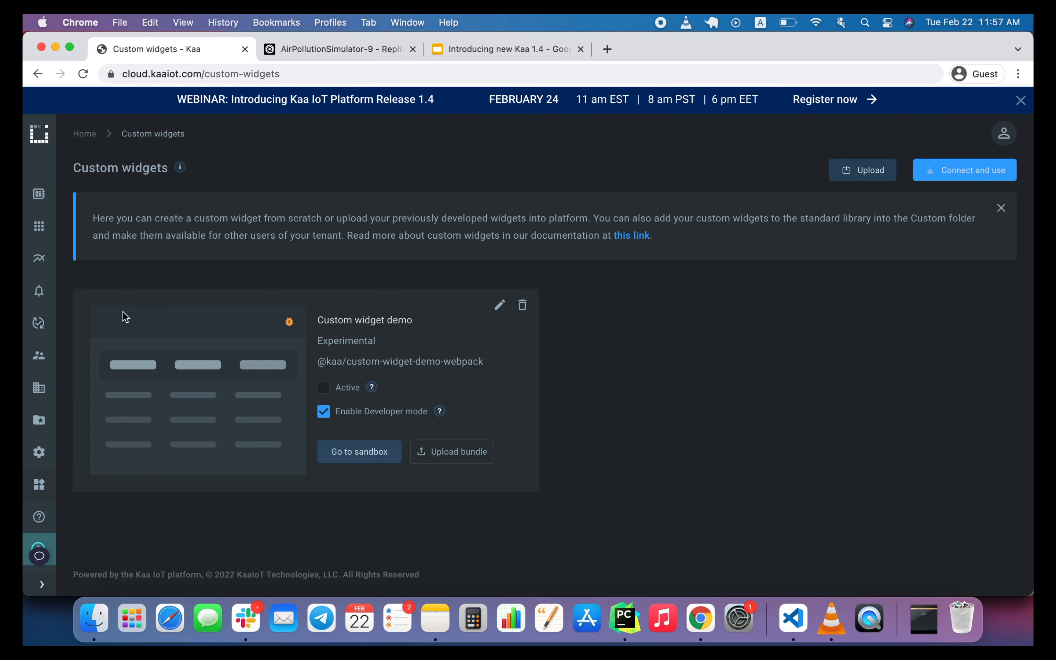
Create a new dashboard with the default settings in the Air quality monitoring solution.
{"action": "left_click", "coordinate": [55, 237]}
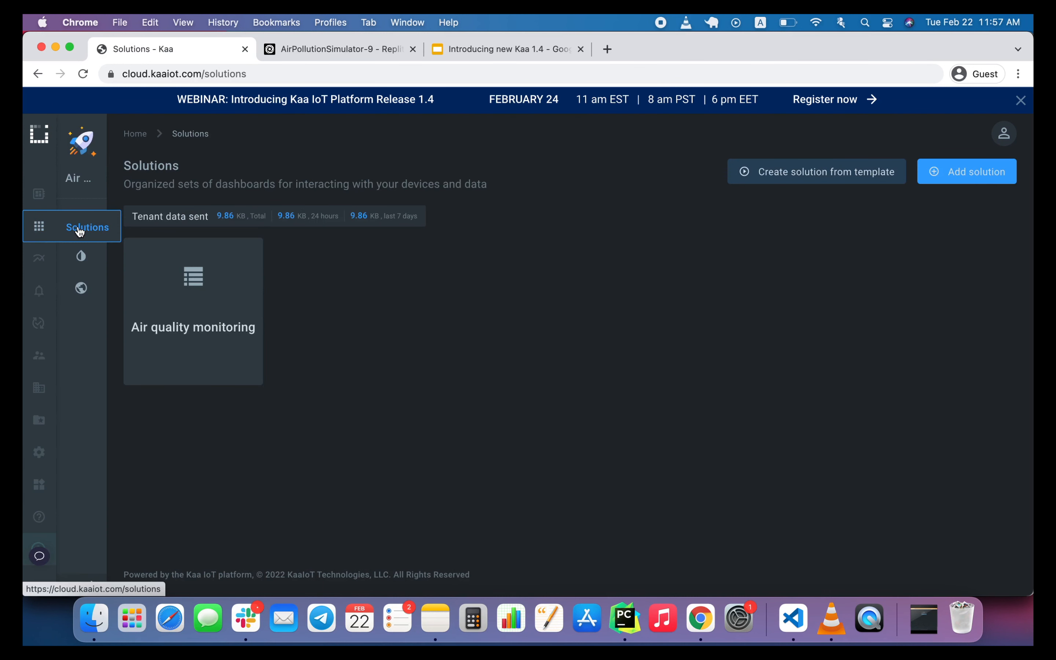
{"action": "left_click", "coordinate": [215, 308]}
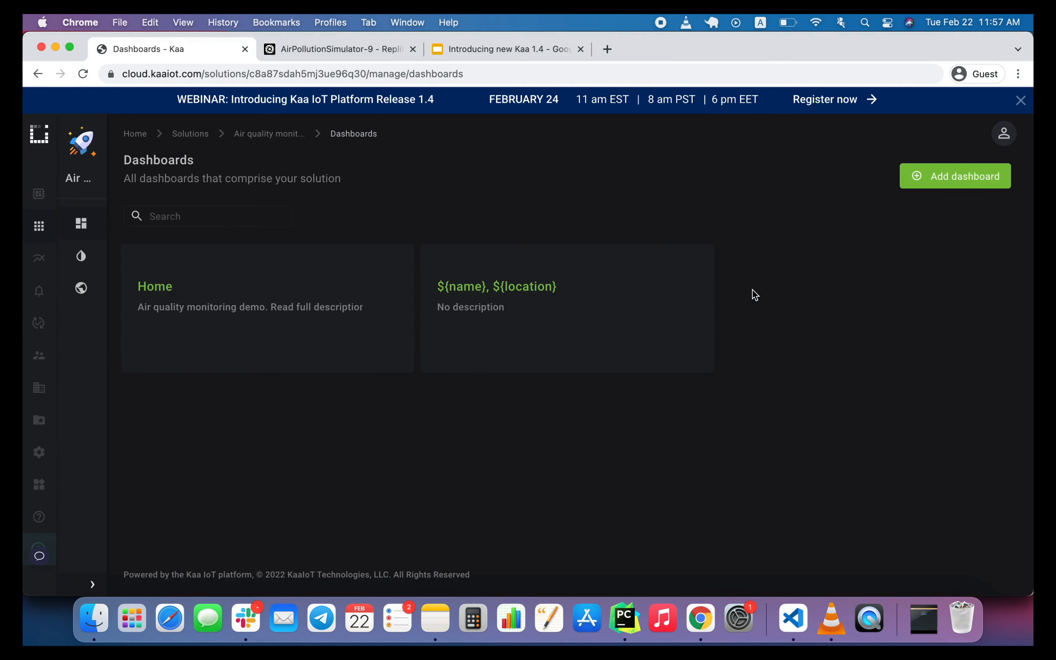
{"action": "left_click", "coordinate": [984, 179]}
{"action": "scroll", "coordinate": [658, 296], "scroll_direction": "down", "scroll_amount": 3}
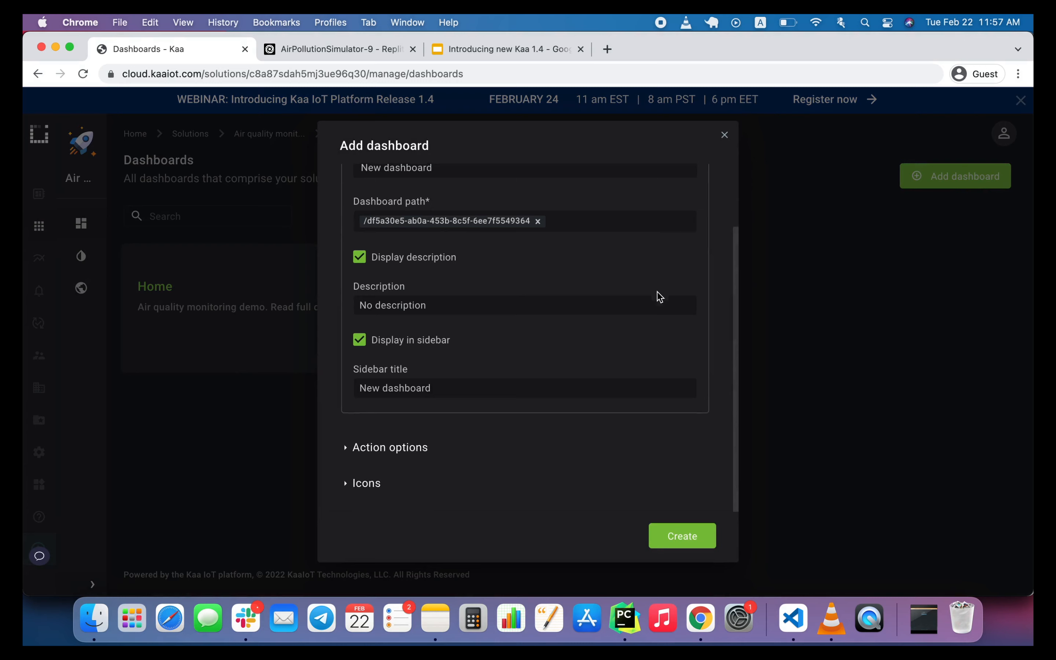
{"action": "left_click", "coordinate": [685, 536]}
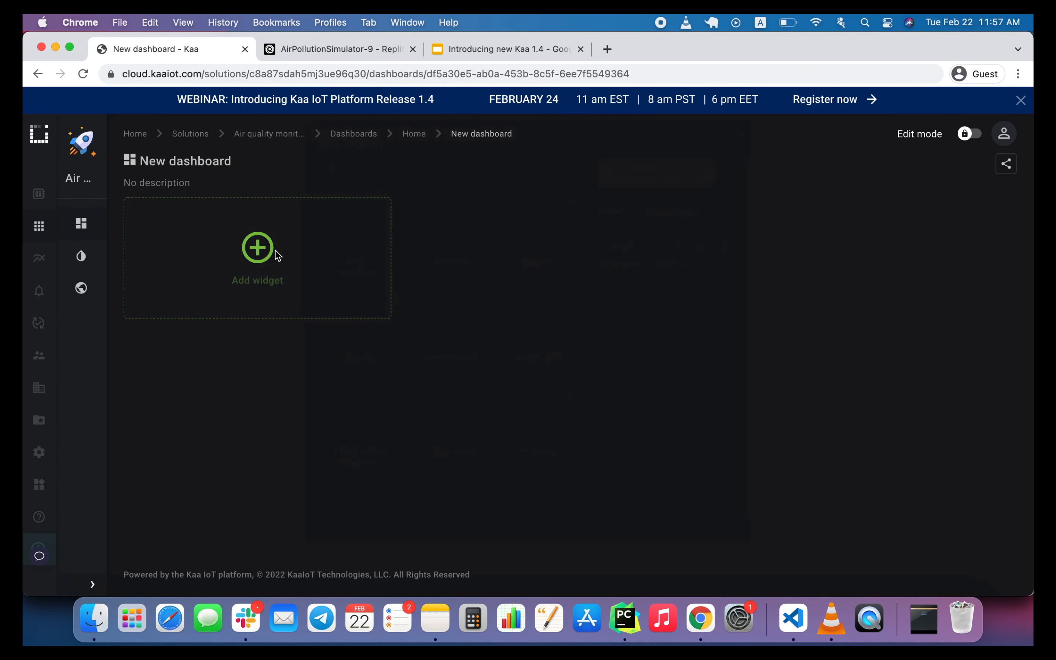
Add the Custom widget demo from the Experimental category to the new dashboard.
{"action": "left_click", "coordinate": [273, 255]}
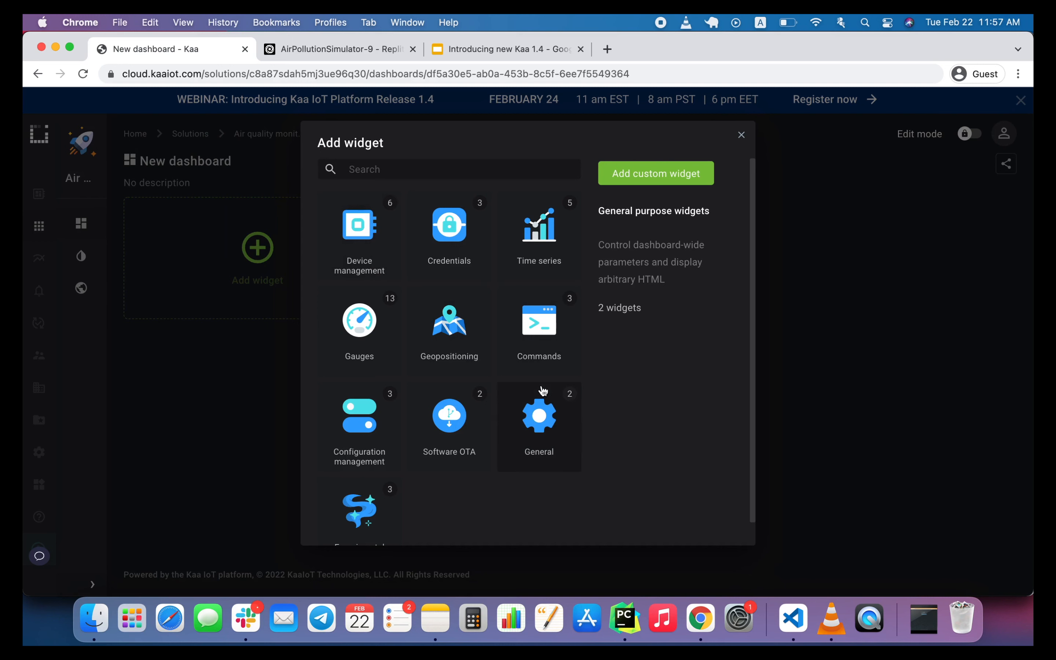
{"action": "left_click", "coordinate": [378, 508]}
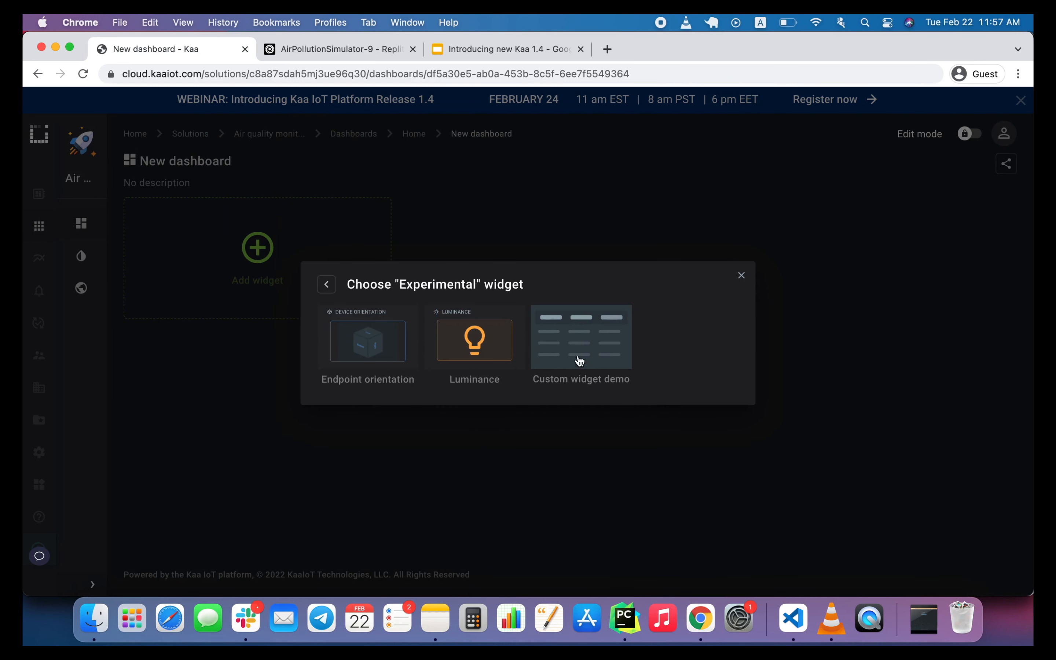
{"action": "left_click", "coordinate": [603, 343]}
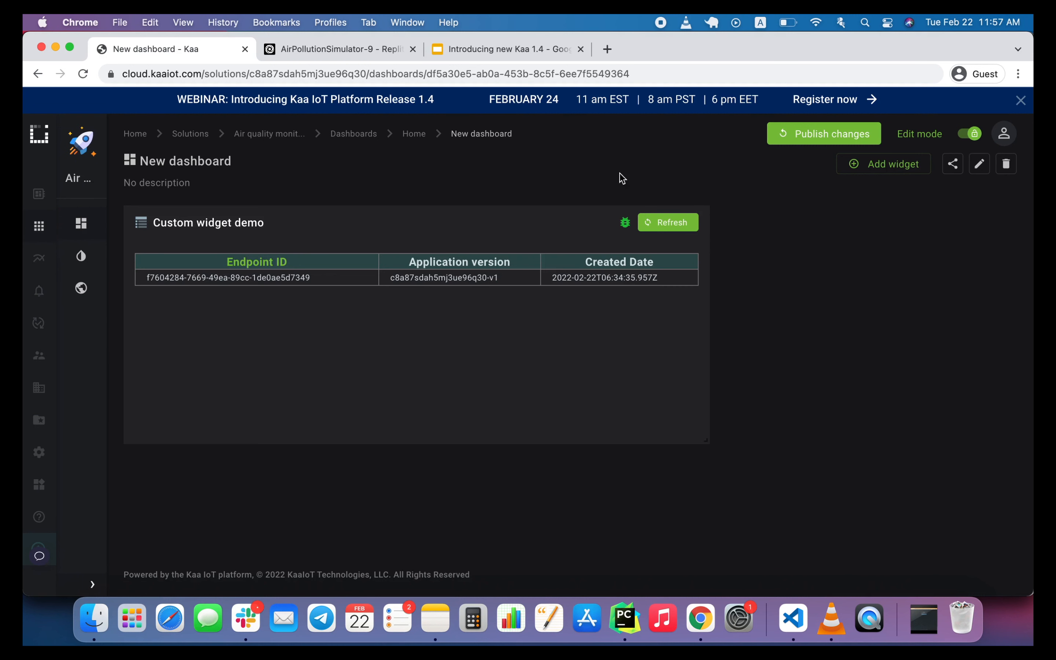
Publish the dashboard changes and return to the Custom widgets page.
{"action": "left_click", "coordinate": [835, 139]}
{"action": "left_click", "coordinate": [594, 408]}
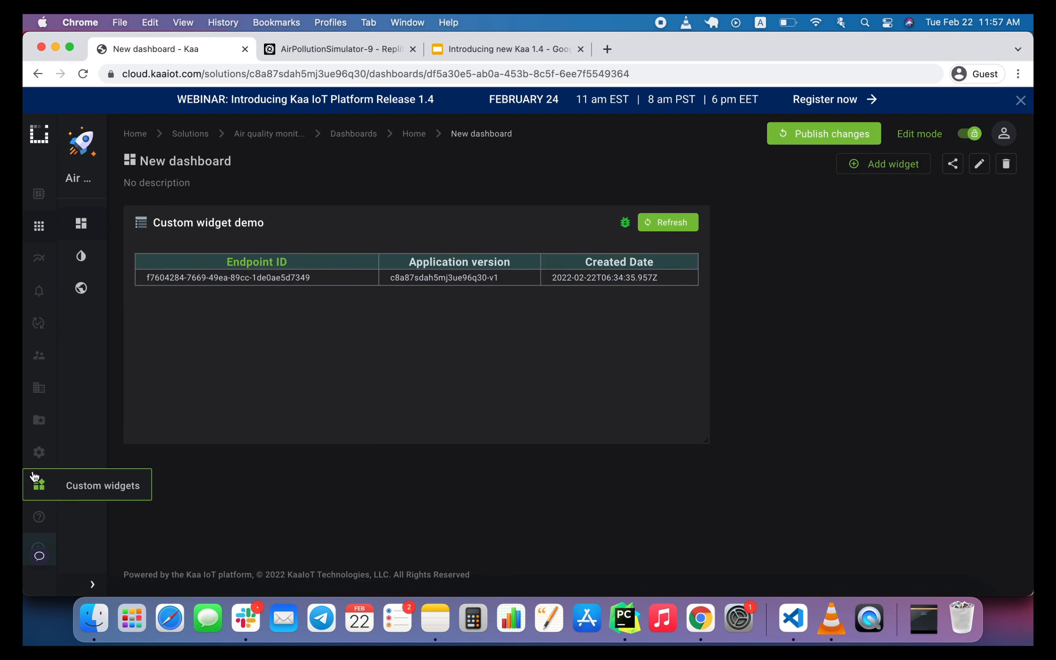
{"action": "left_click", "coordinate": [80, 488]}
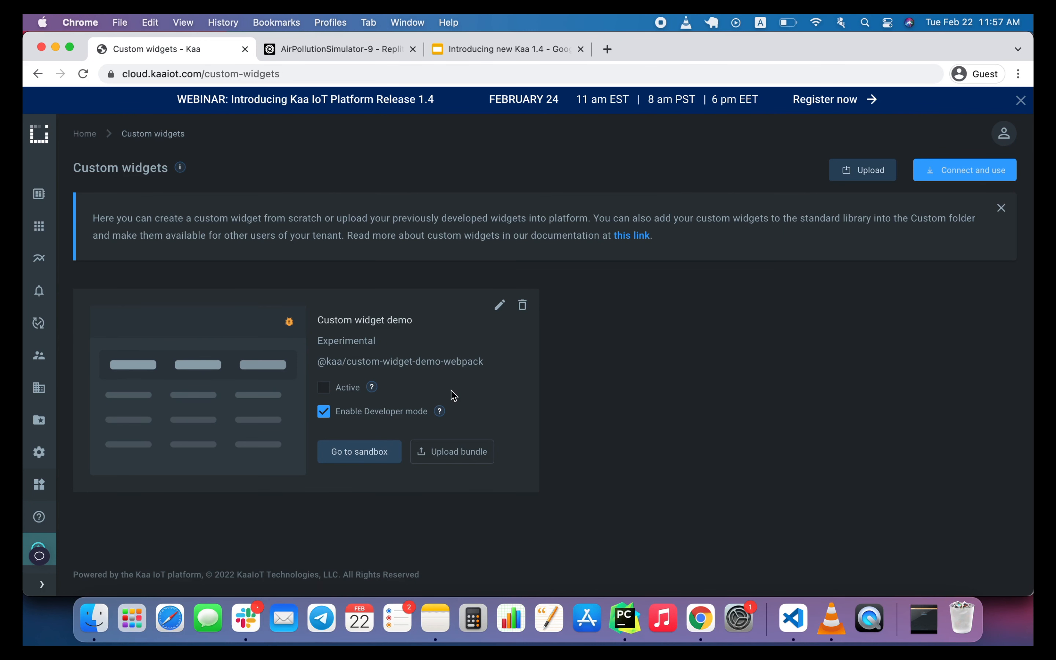
Disable Developer mode and activate Custom widget demo, and view it on New dashboard in the Air quality monitoring solution.
{"action": "left_click", "coordinate": [326, 412]}
{"action": "left_click", "coordinate": [329, 389]}
{"action": "left_click", "coordinate": [39, 225]}
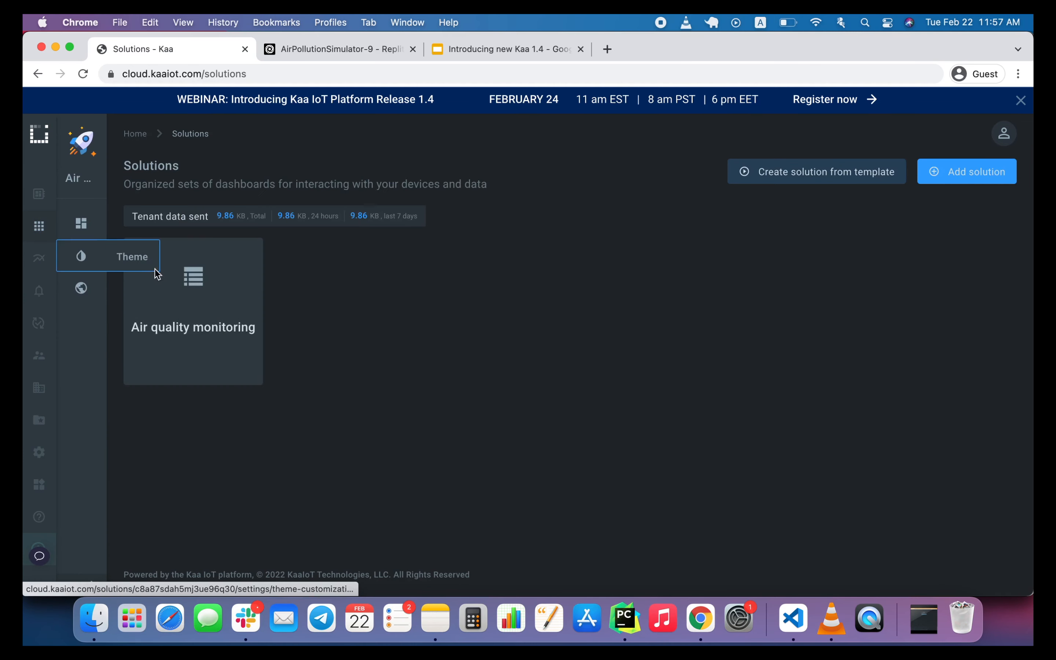
{"action": "left_click", "coordinate": [111, 246]}
{"action": "left_click", "coordinate": [478, 292]}
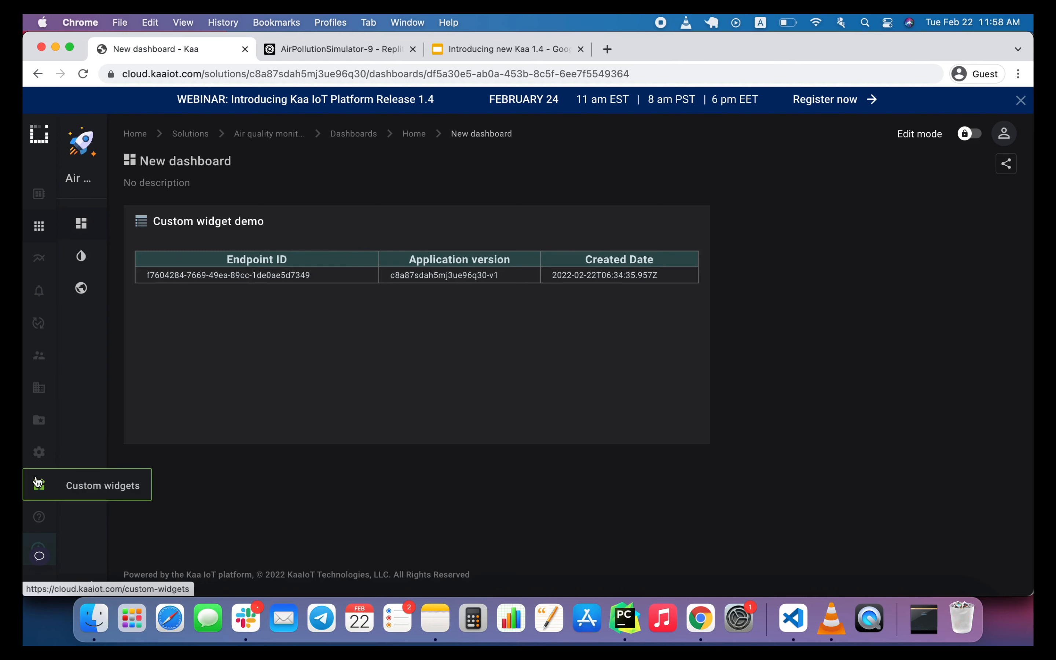
From the Custom widgets page, open Custom widget demo's sandbox, start a bundle update and copy its production build command.
{"action": "left_click", "coordinate": [80, 481]}
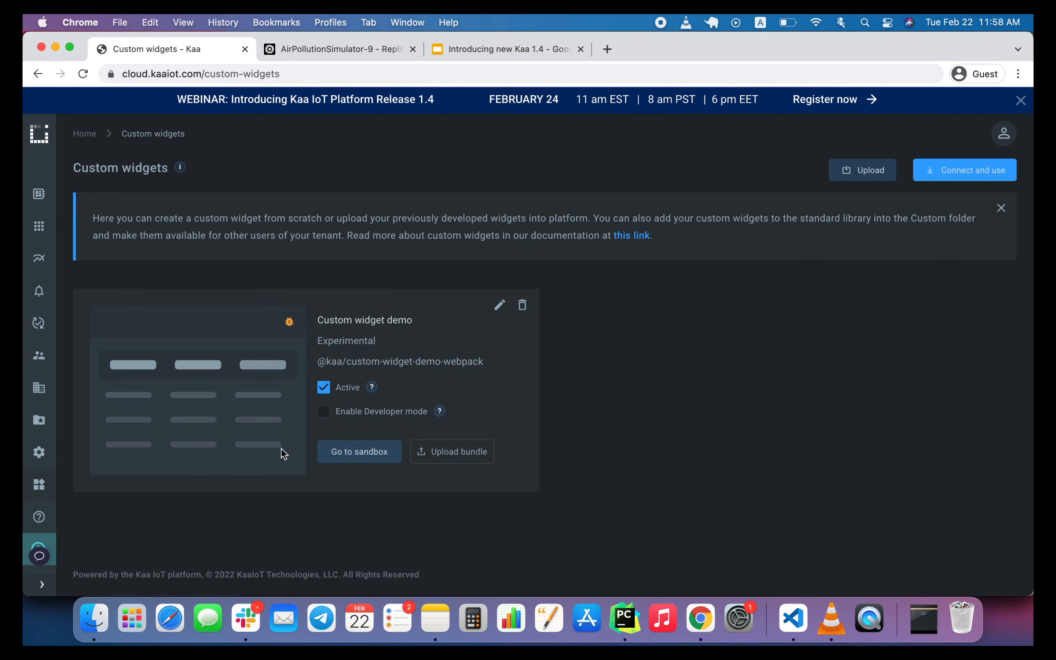
{"action": "left_click", "coordinate": [446, 454]}
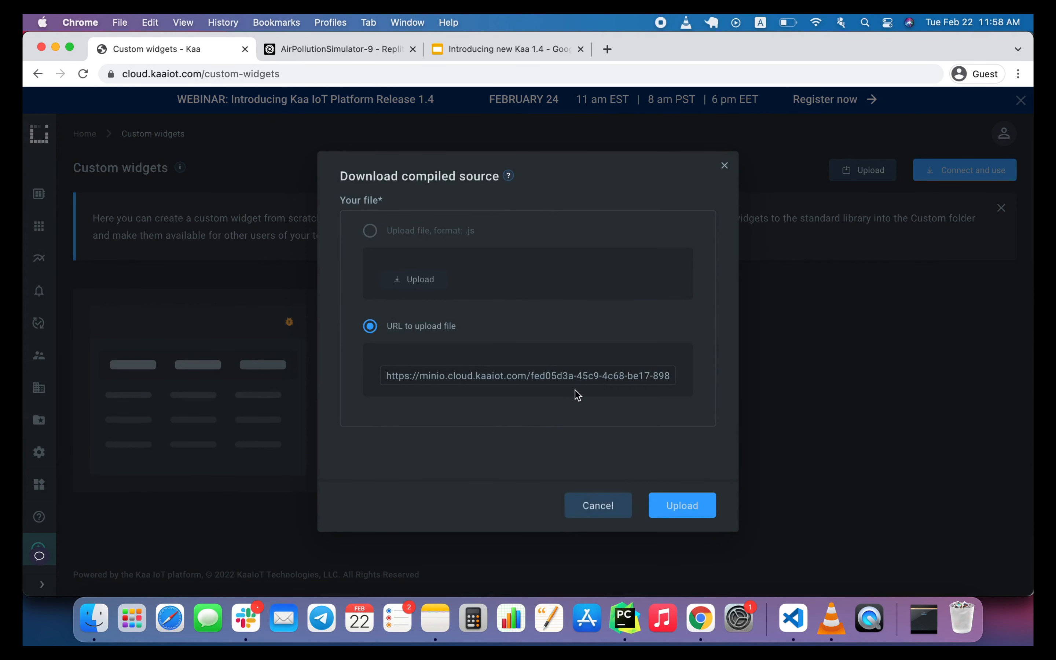
{"action": "left_click", "coordinate": [610, 504]}
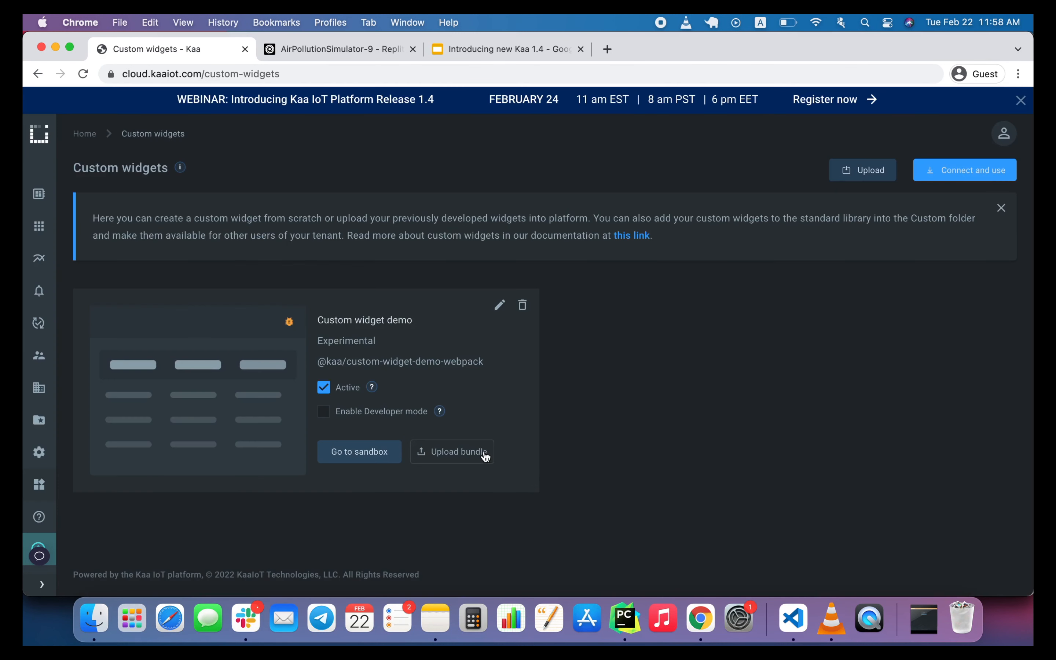
{"action": "left_click", "coordinate": [362, 452]}
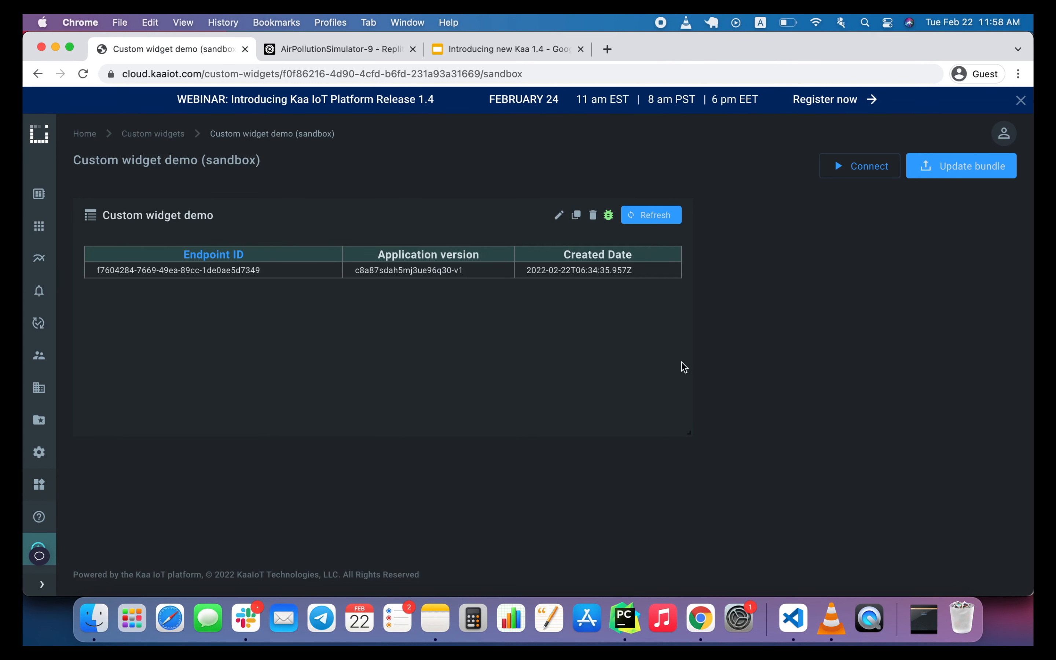
{"action": "left_click", "coordinate": [969, 171]}
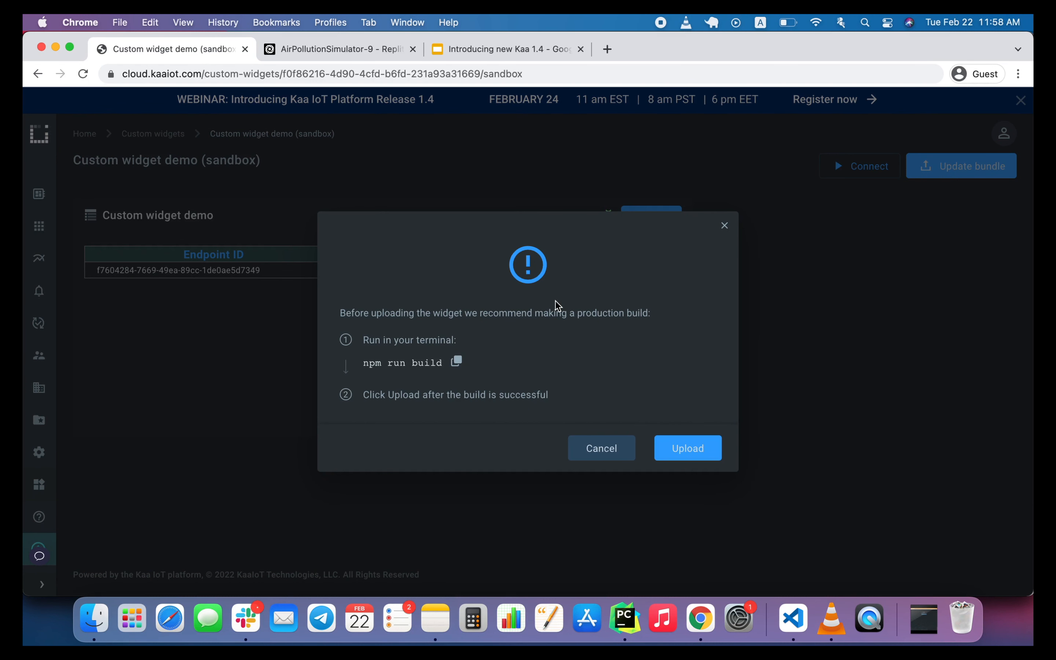
{"action": "left_click", "coordinate": [456, 360]}
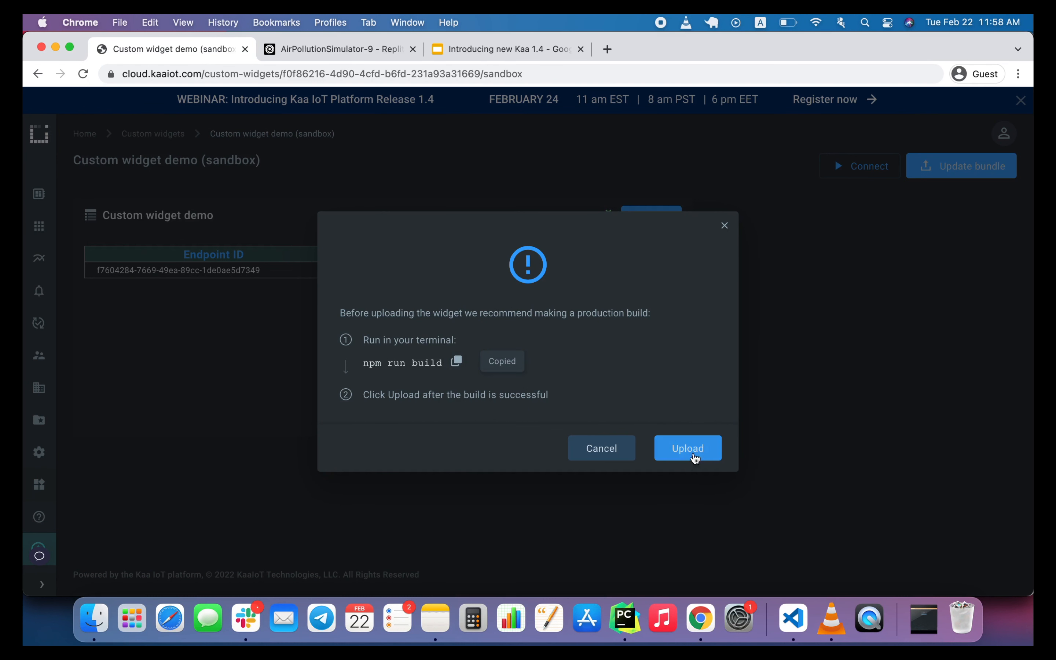
Switch to VS Code, run npm run build in a new zsh terminal, and upload the built widget bundle from the sandbox in Chrome.
{"action": "left_click", "coordinate": [793, 618]}
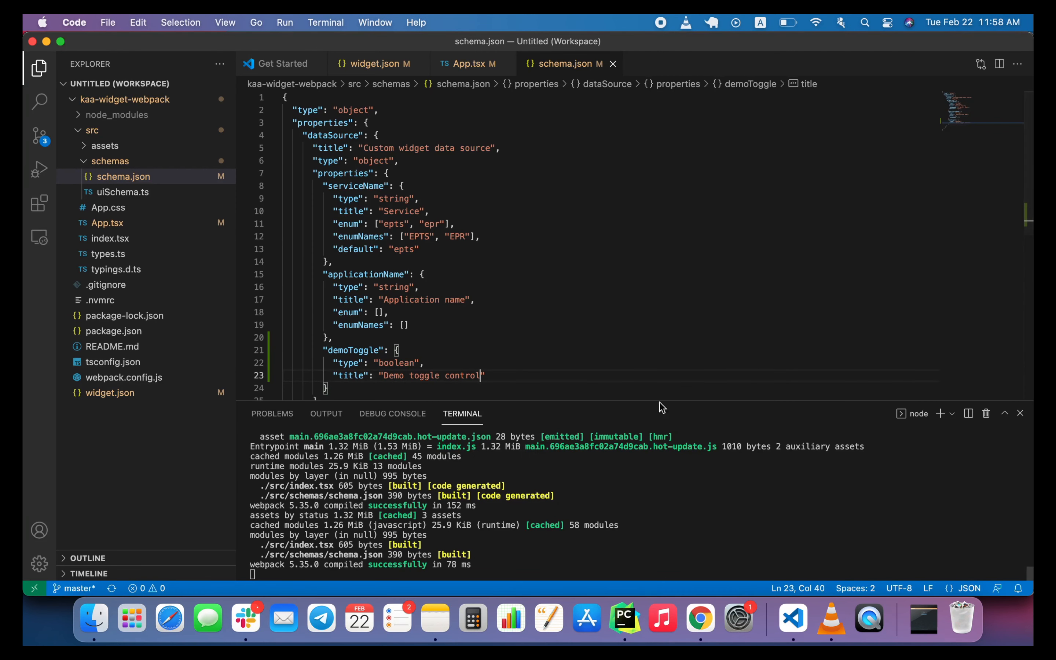
{"action": "left_click", "coordinate": [951, 414]}
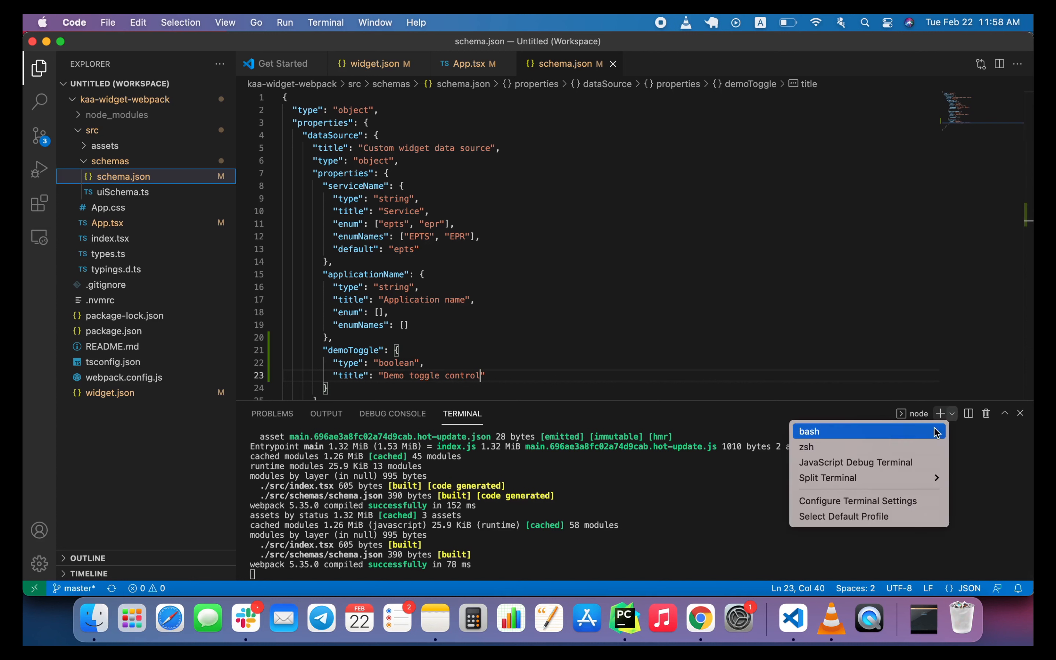
{"action": "left_click", "coordinate": [878, 446]}
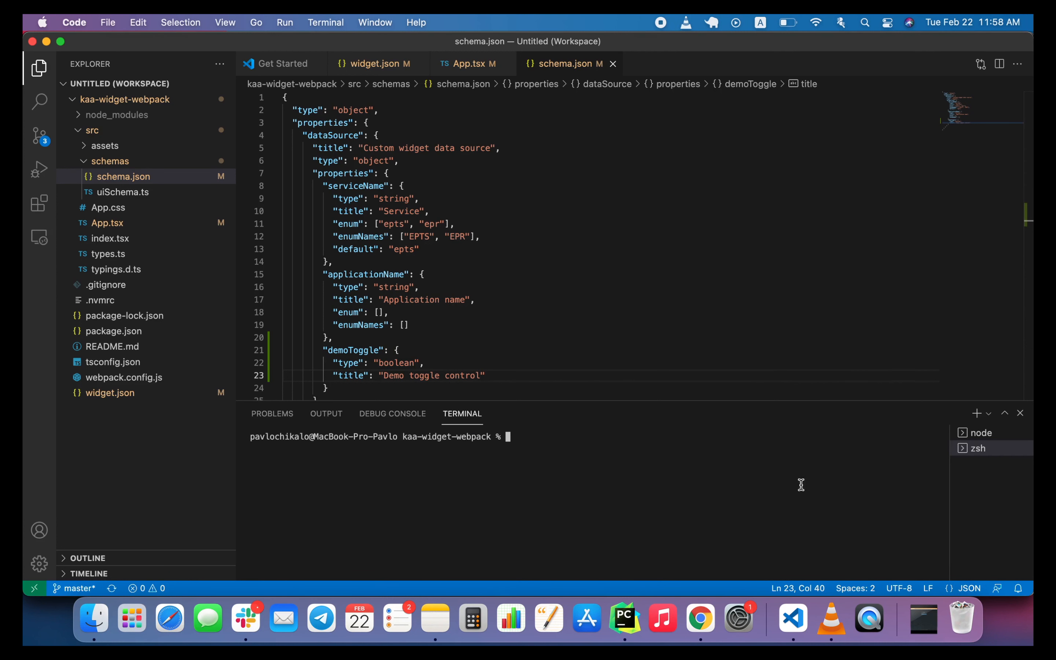
{"action": "key", "text": "super+v"}
{"action": "key", "text": "Return"}
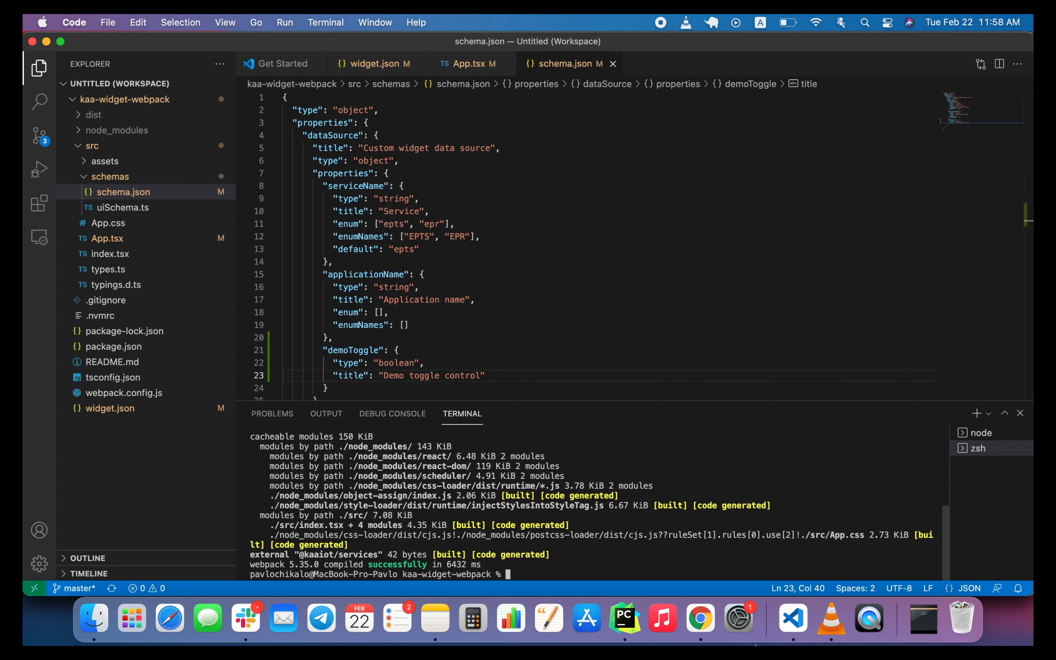
{"action": "left_click", "coordinate": [700, 619]}
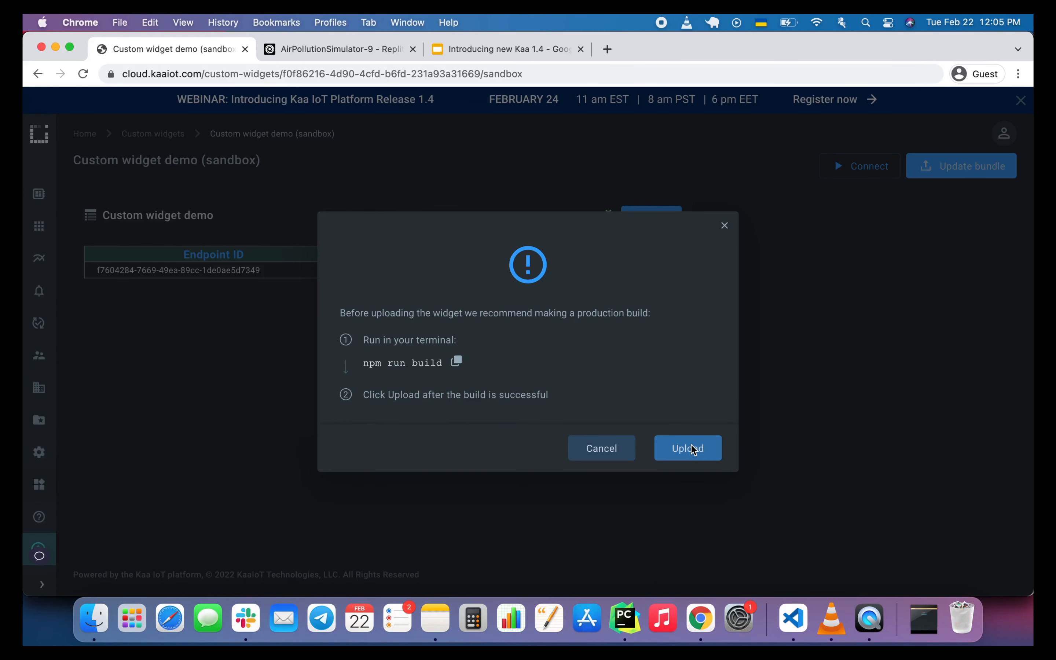
{"action": "left_click", "coordinate": [694, 450]}
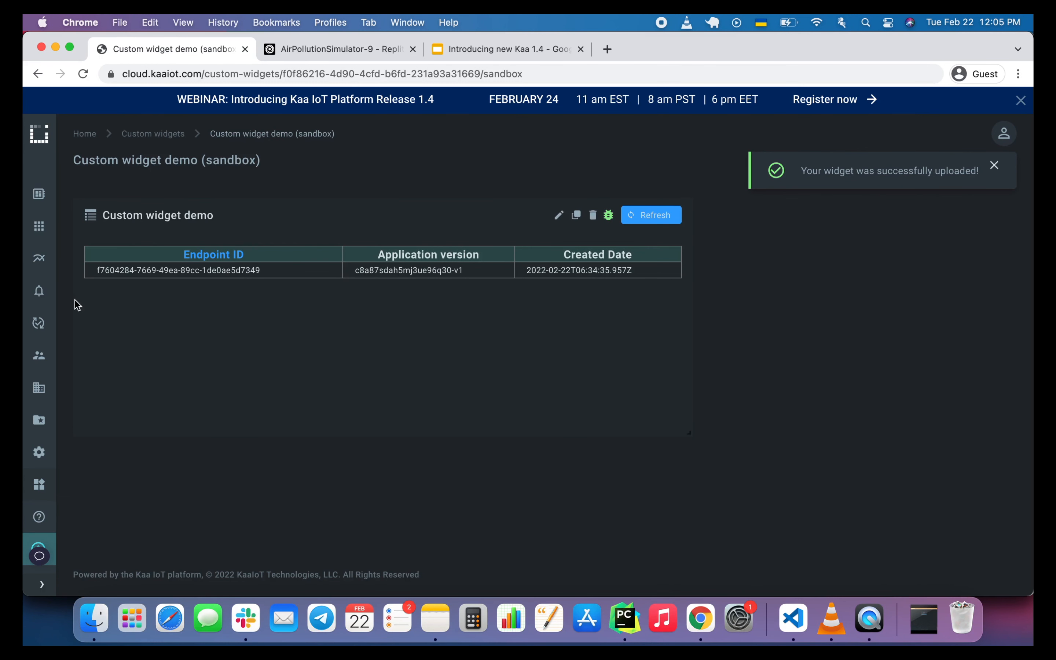
Open New dashboard in edit mode, review the data source settings in Custom widget demo's configuration and save it.
{"action": "left_click", "coordinate": [35, 234]}
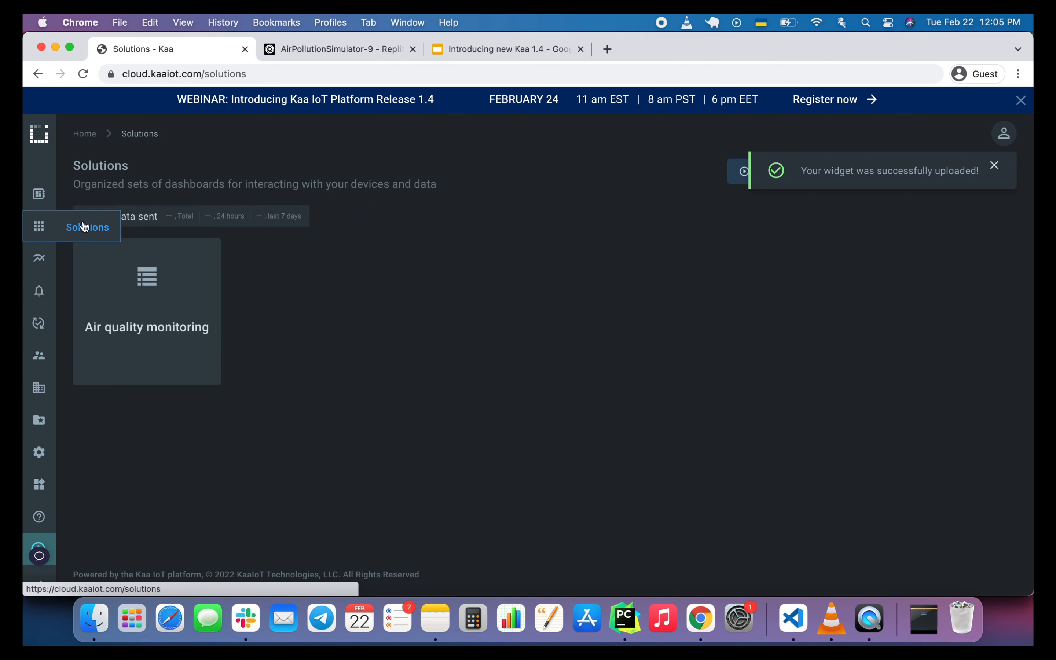
{"action": "left_click", "coordinate": [170, 284]}
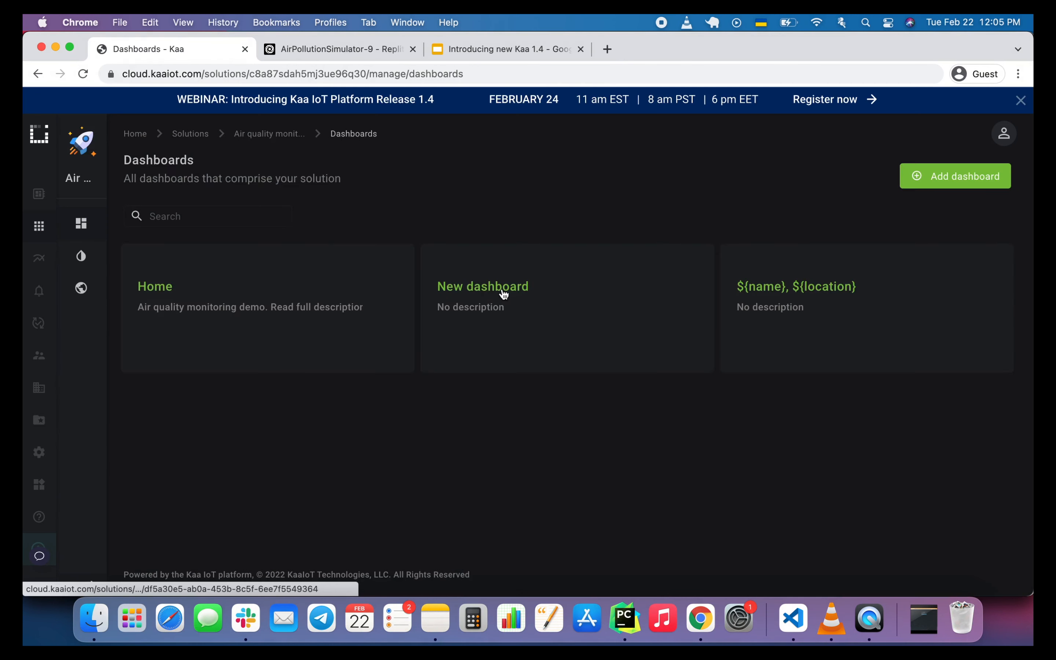
{"action": "left_click", "coordinate": [501, 289]}
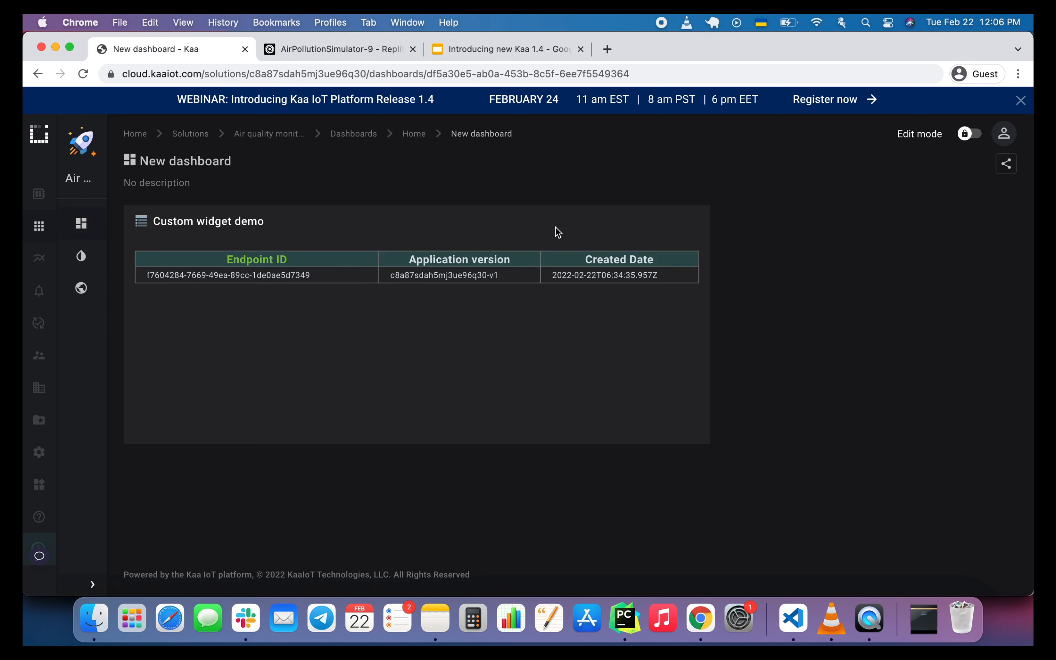
{"action": "left_click", "coordinate": [964, 135]}
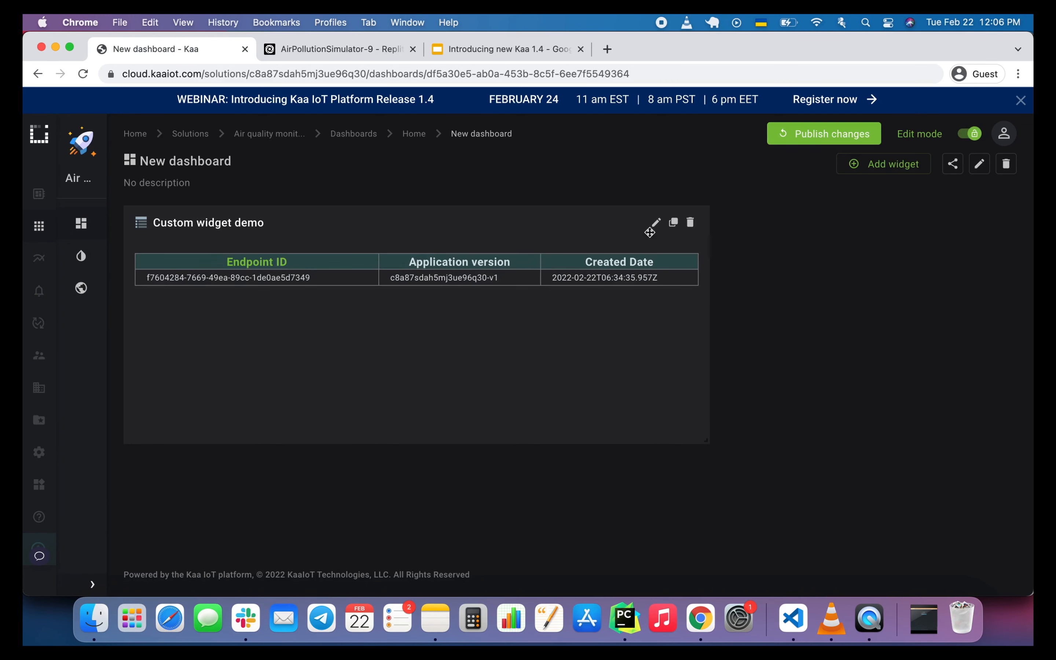
{"action": "left_click", "coordinate": [654, 222]}
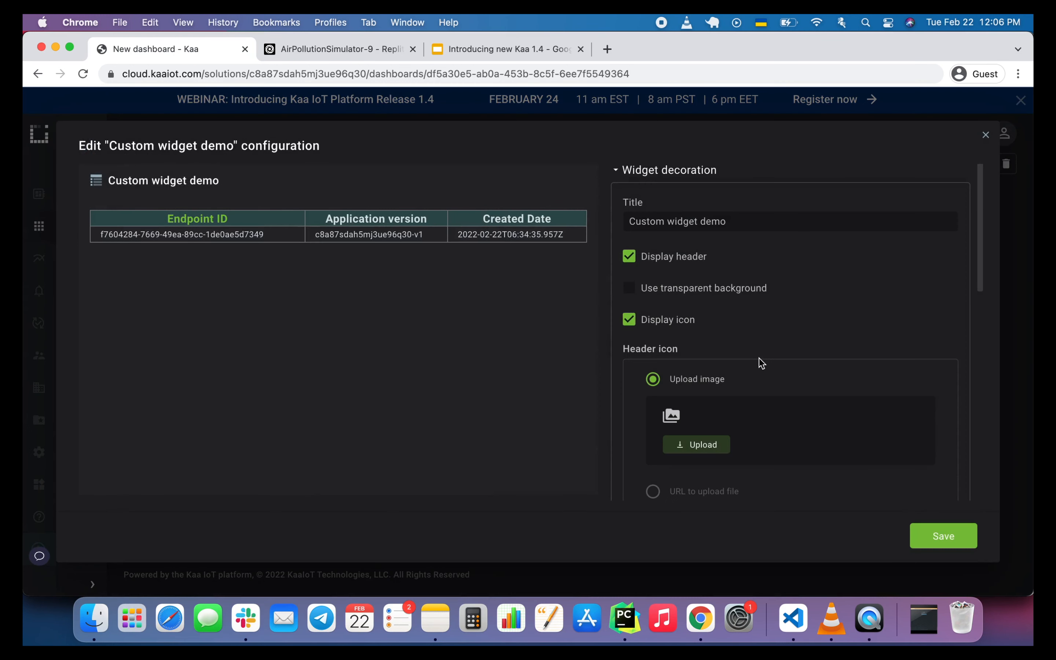
{"action": "scroll", "coordinate": [759, 362], "scroll_direction": "down", "scroll_amount": 10}
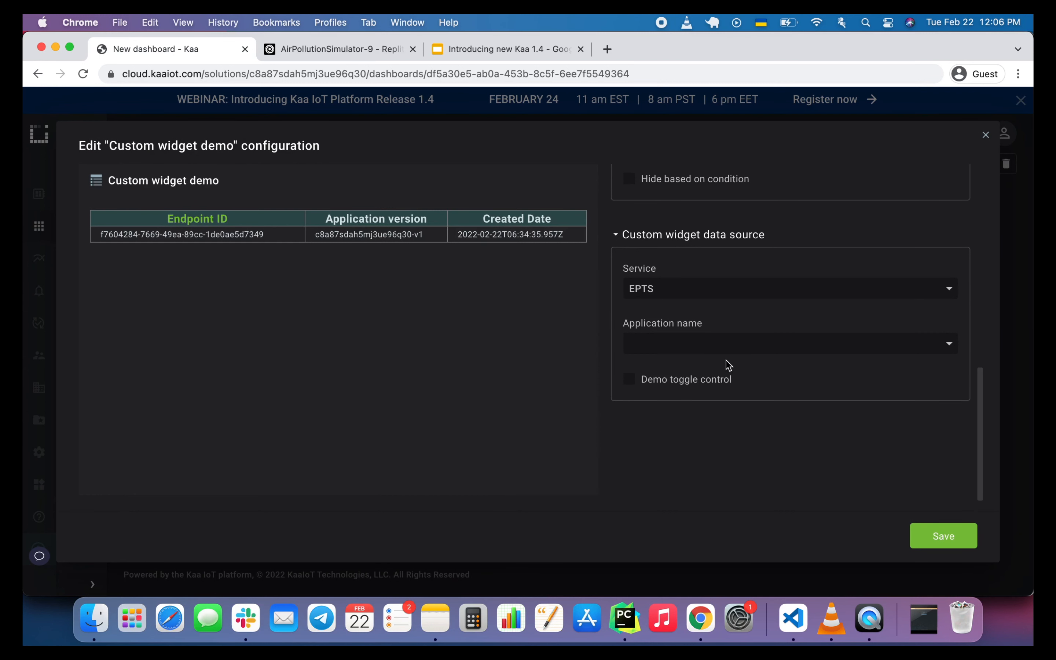
{"action": "left_click", "coordinate": [933, 536]}
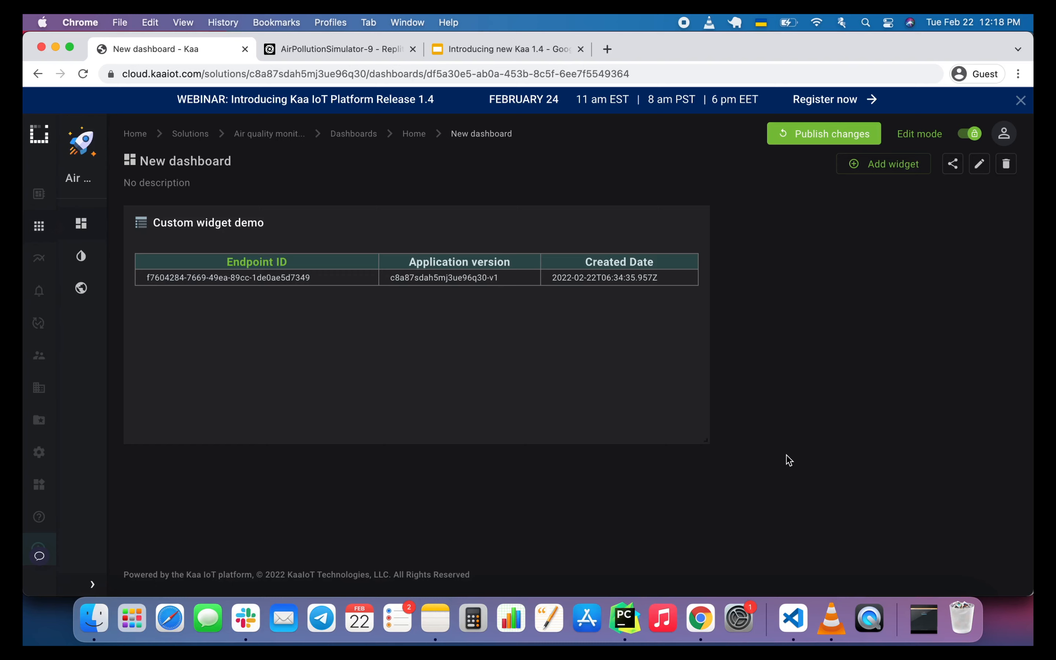
From the Home dashboard's sharing options, enable the required advanced security configuration and save the updated tenant settings.
{"action": "mouse_move", "coordinate": [81, 224]}
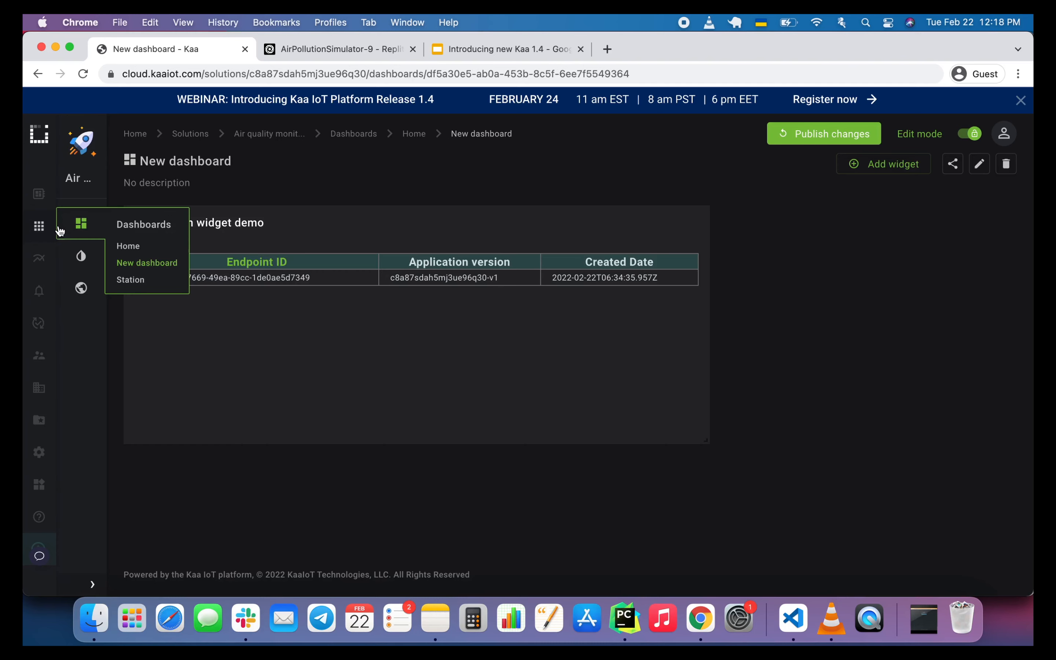
{"action": "left_click", "coordinate": [123, 225]}
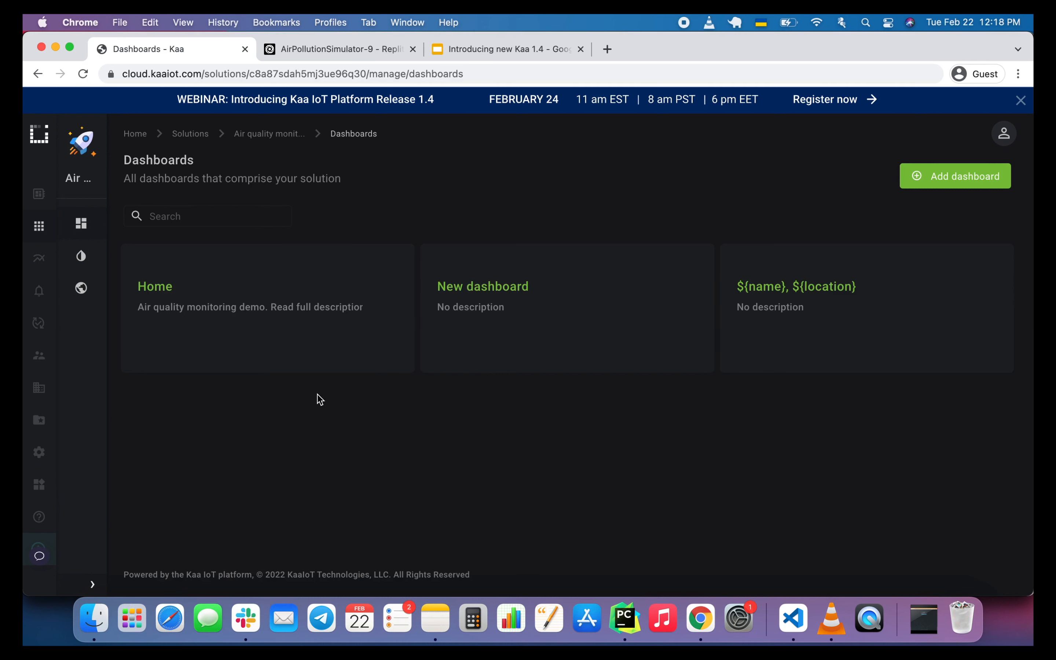
{"action": "mouse_move", "coordinate": [358, 304]}
{"action": "left_click", "coordinate": [347, 262]}
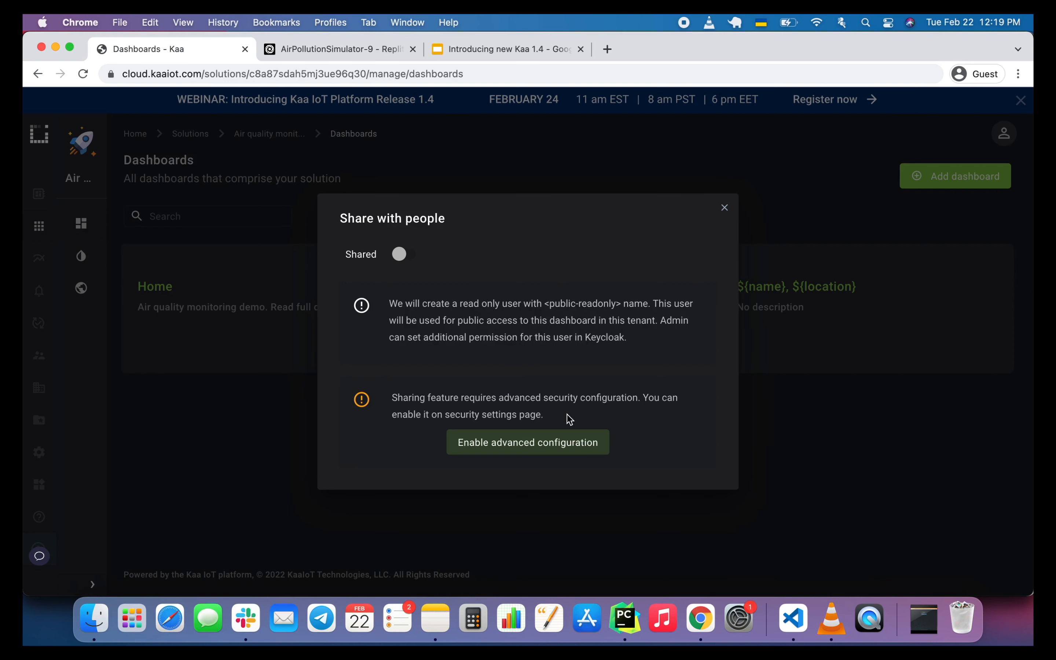
{"action": "left_click", "coordinate": [553, 445]}
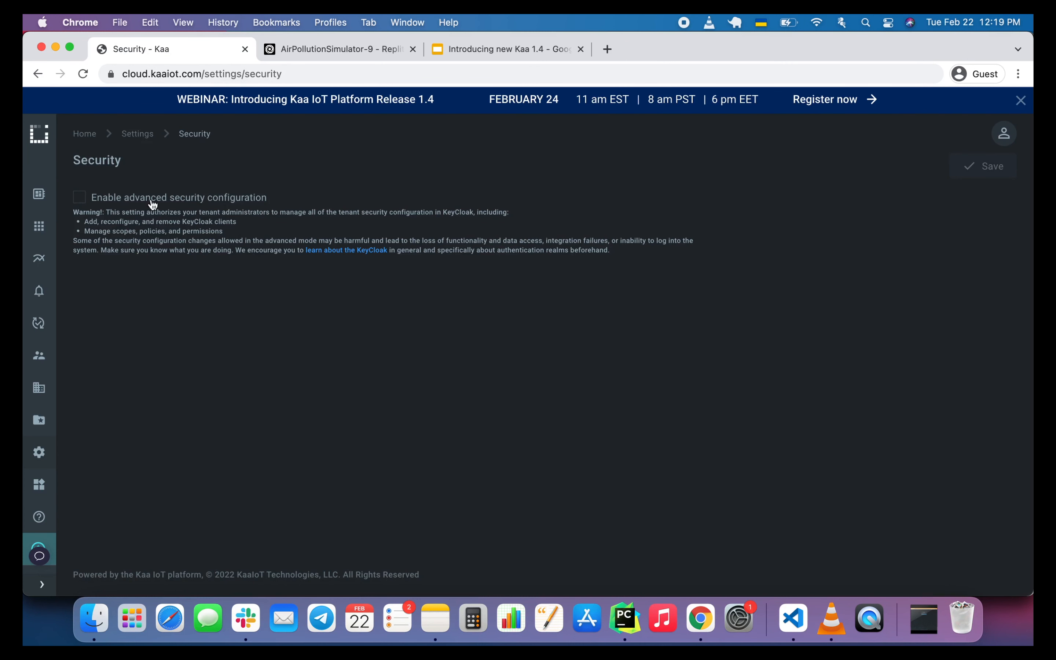
{"action": "left_click", "coordinate": [78, 199]}
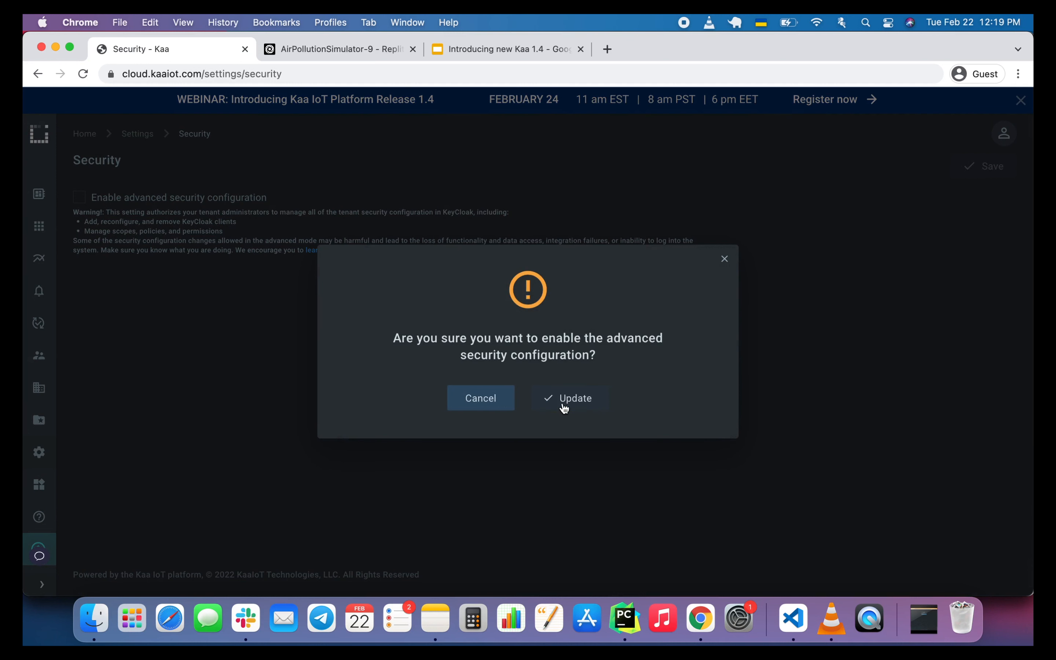
{"action": "left_click", "coordinate": [564, 398]}
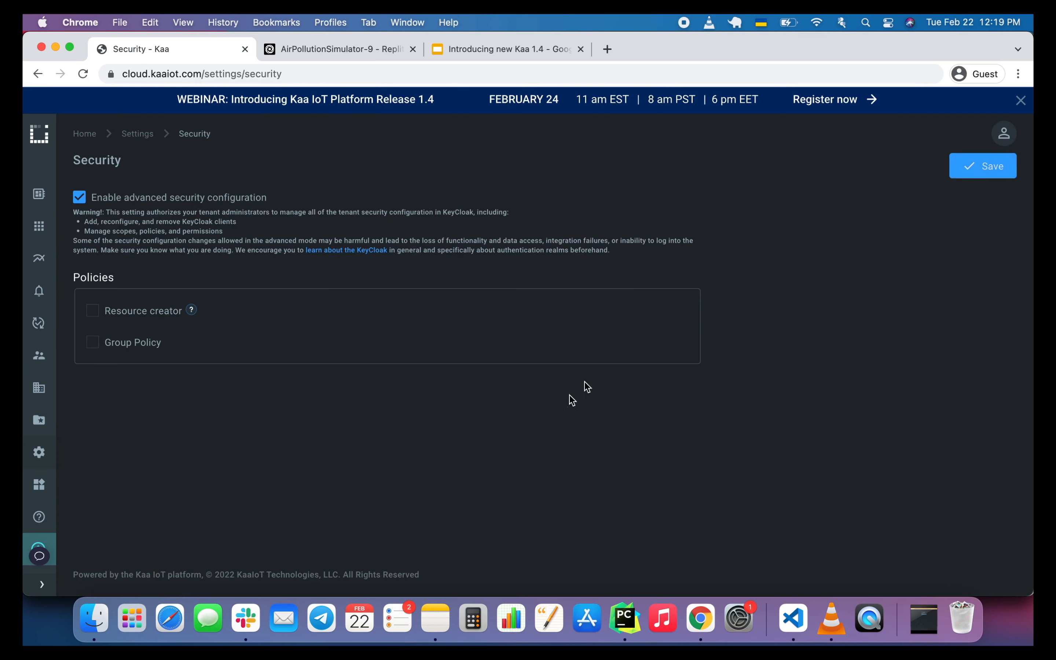
{"action": "left_click", "coordinate": [978, 173]}
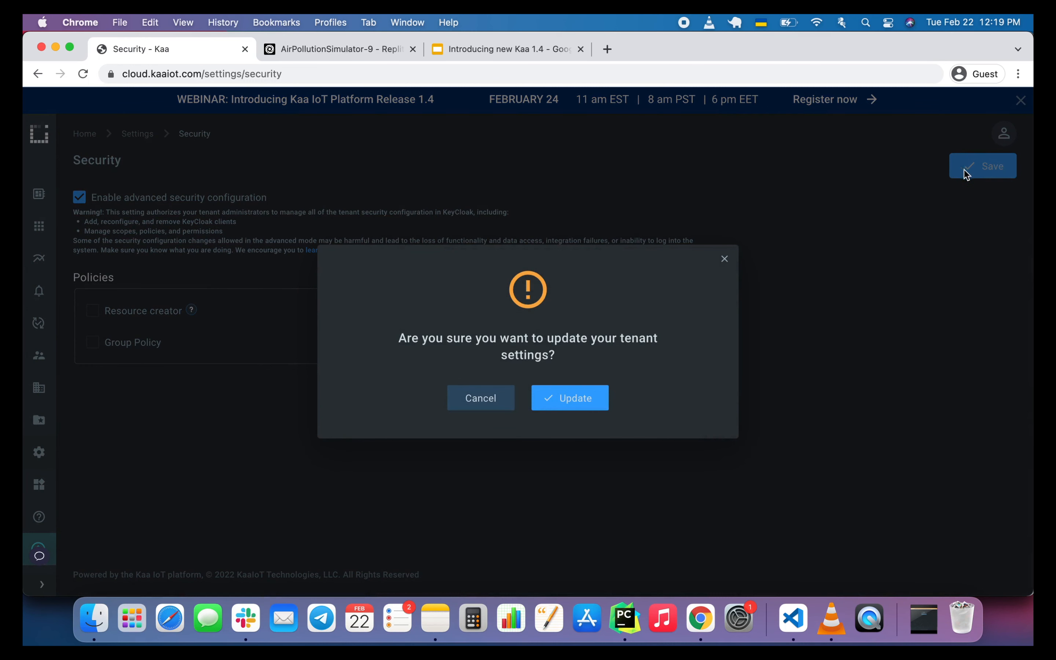
{"action": "left_click", "coordinate": [584, 396]}
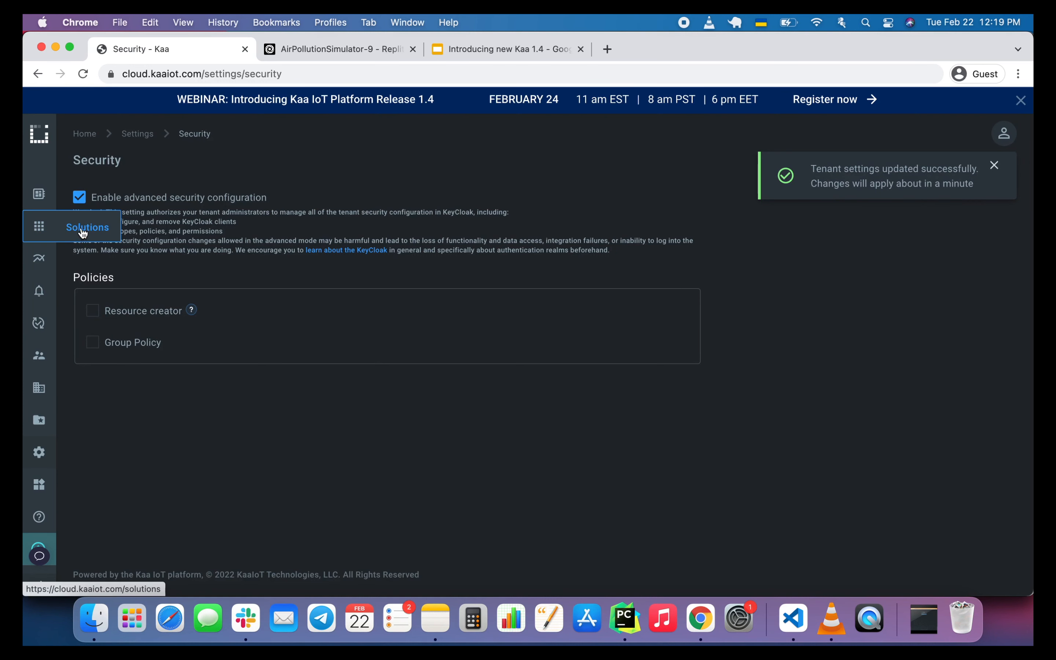
Share the Home dashboard of the Air quality monitoring solution with people and copy its public link.
{"action": "left_click", "coordinate": [84, 230]}
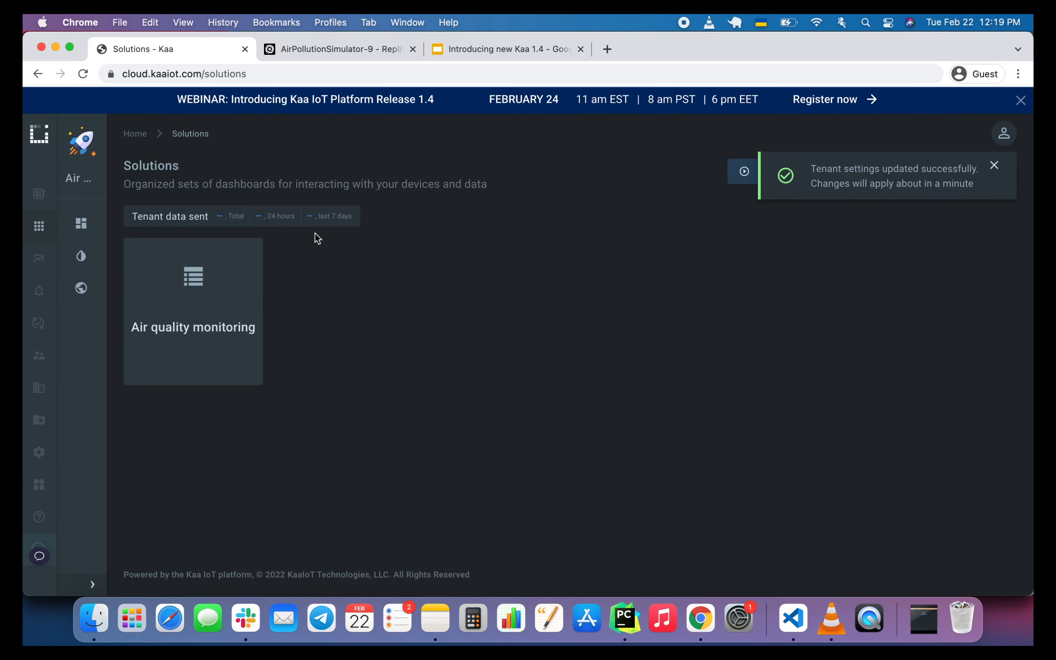
{"action": "left_click", "coordinate": [209, 283]}
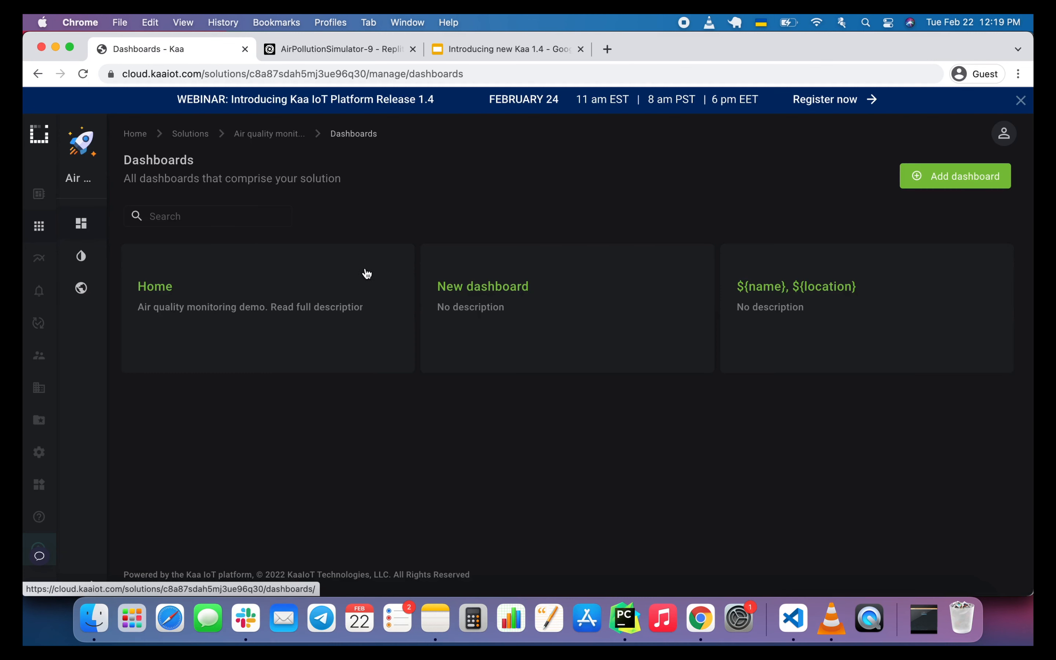
{"action": "left_click", "coordinate": [349, 263]}
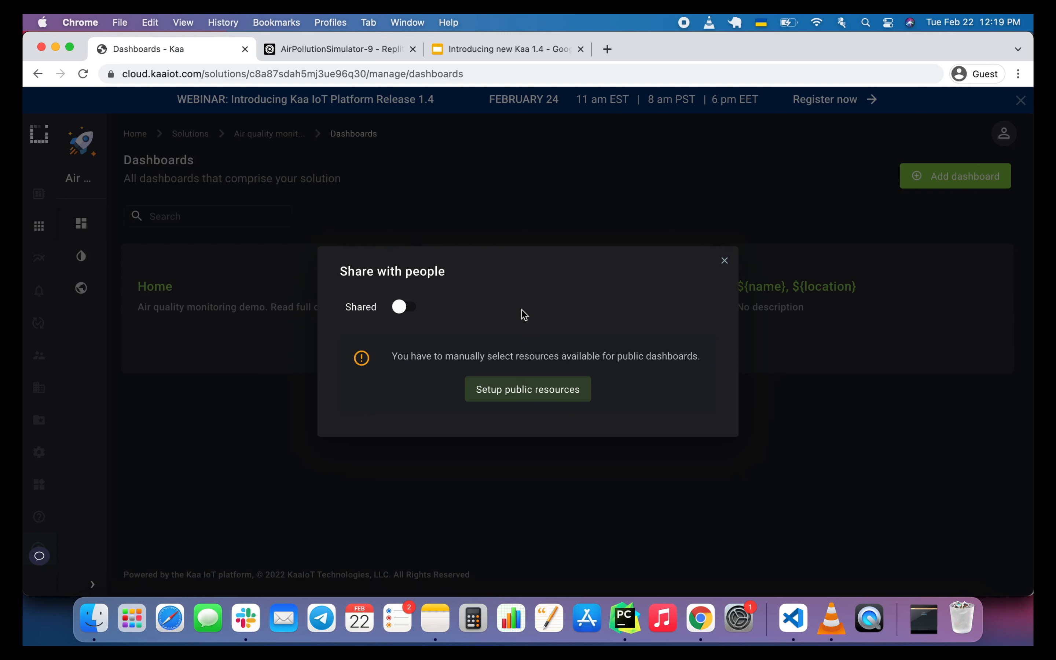
{"action": "left_click", "coordinate": [403, 307]}
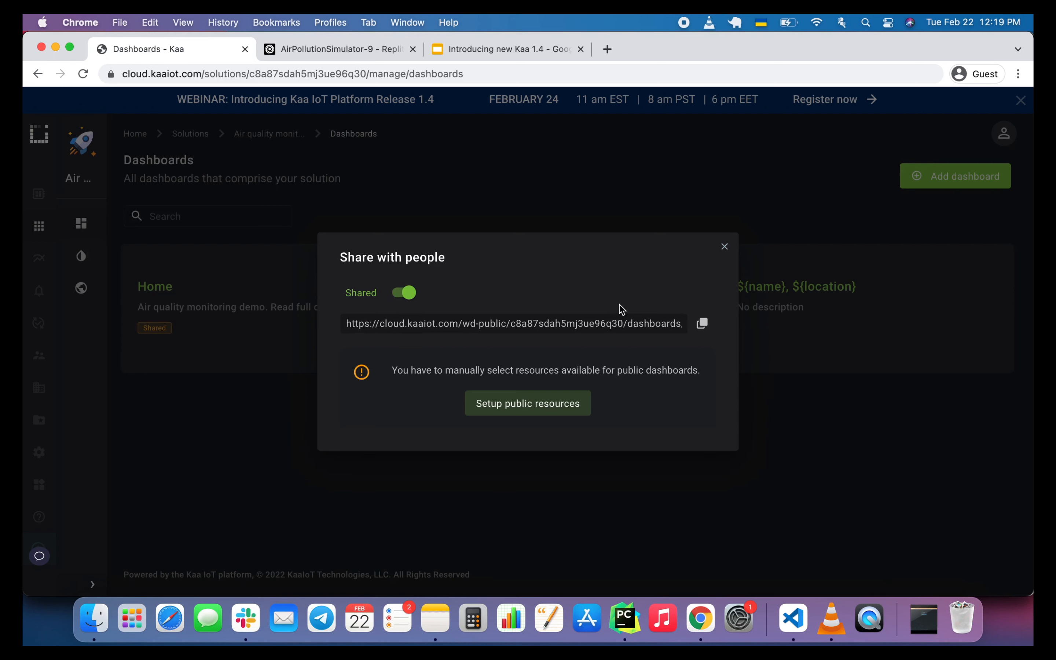
{"action": "left_click", "coordinate": [702, 323]}
Open the copied public dashboard link in a new guest browser window.
{"action": "left_click", "coordinate": [1017, 74]}
{"action": "left_click", "coordinate": [937, 125]}
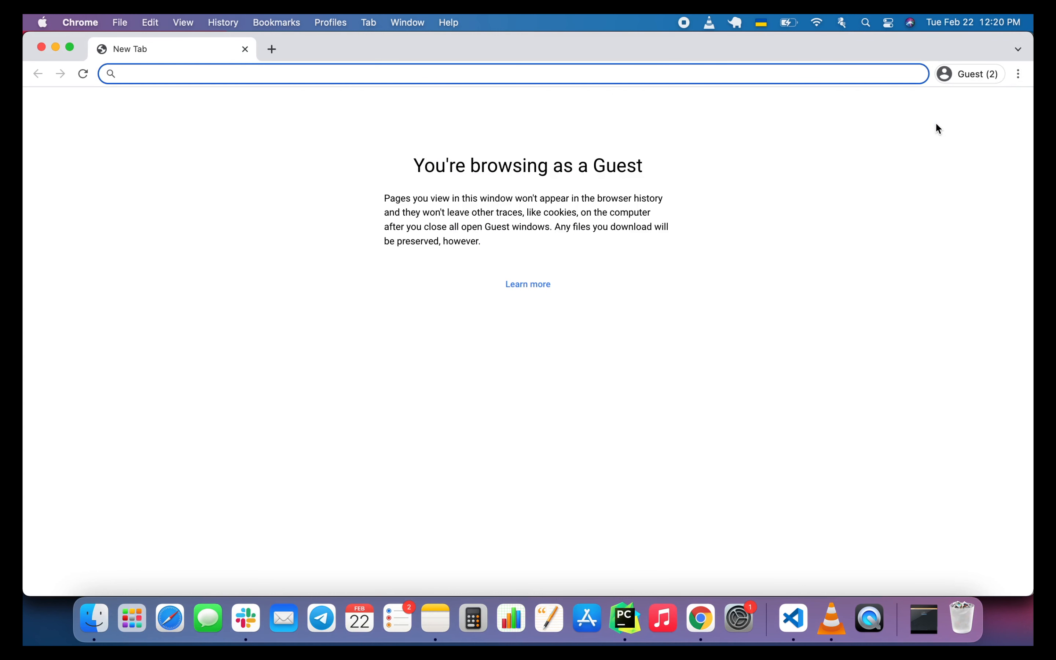
{"action": "key", "text": "super+v"}
{"action": "key", "text": "Return"}
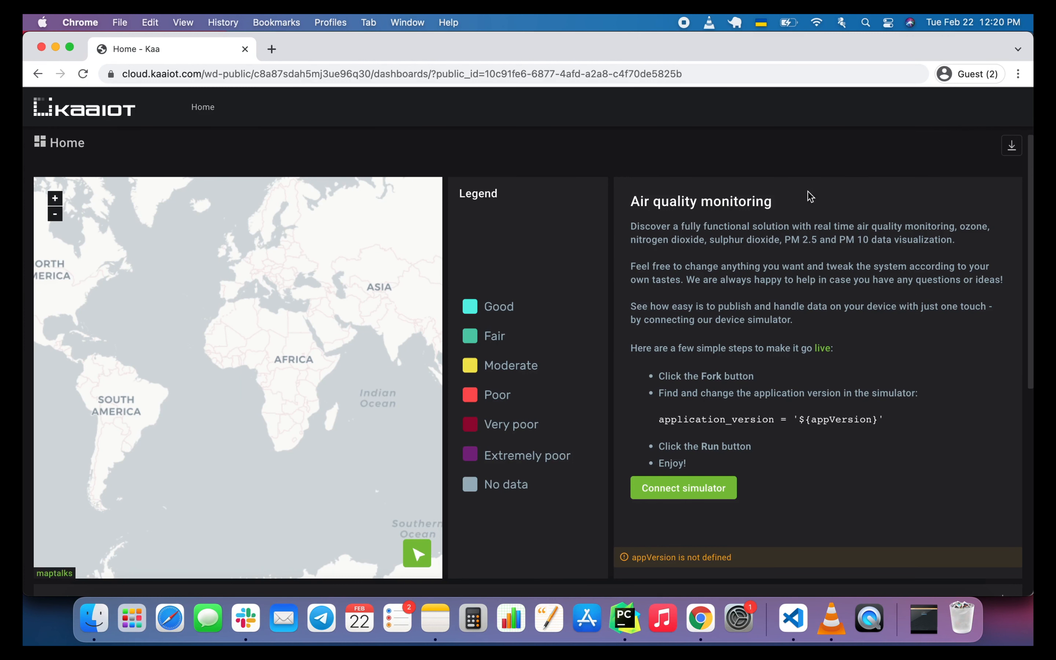
Look over the publicly shared Home dashboard, including its map, legend and the Stations section below.
{"action": "scroll", "coordinate": [463, 290], "scroll_direction": "down", "scroll_amount": 2}
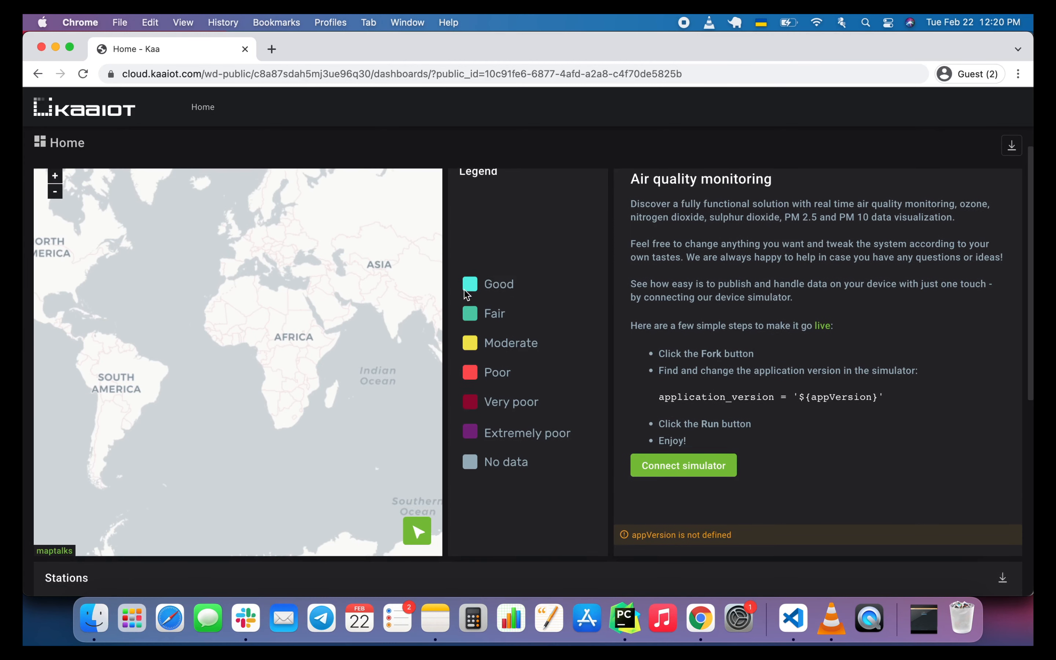
{"action": "scroll", "coordinate": [463, 289], "scroll_direction": "up", "scroll_amount": 2}
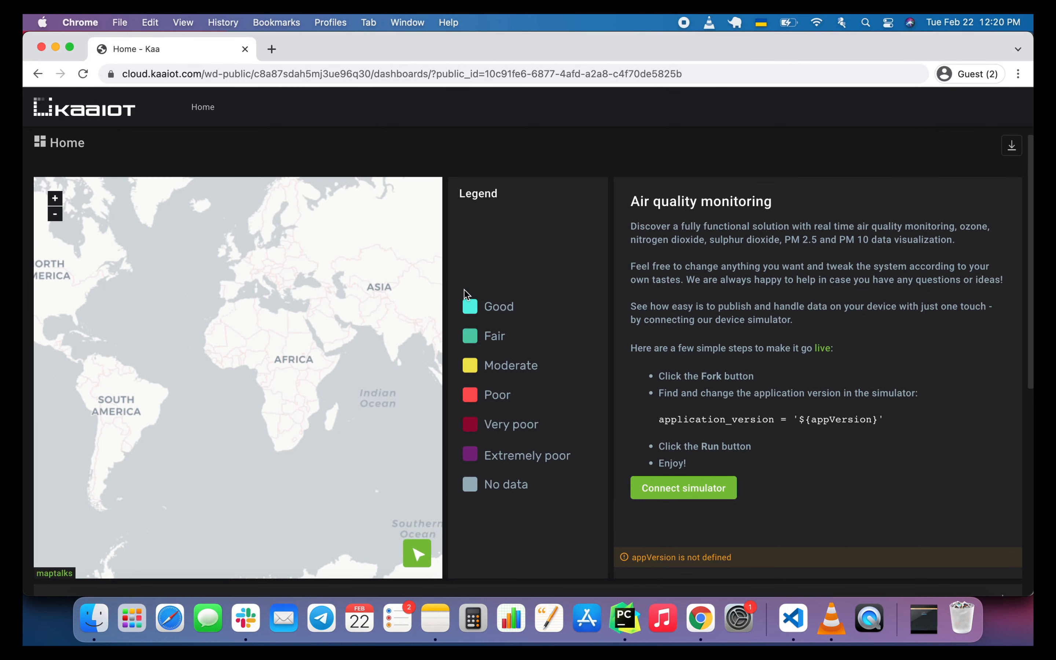
{"action": "scroll", "coordinate": [463, 290], "scroll_direction": "down", "scroll_amount": 2}
{"action": "scroll", "coordinate": [464, 290], "scroll_direction": "up", "scroll_amount": 2}
Close the public dashboard window and turn off sharing for the Home dashboard.
{"action": "left_click", "coordinate": [42, 47]}
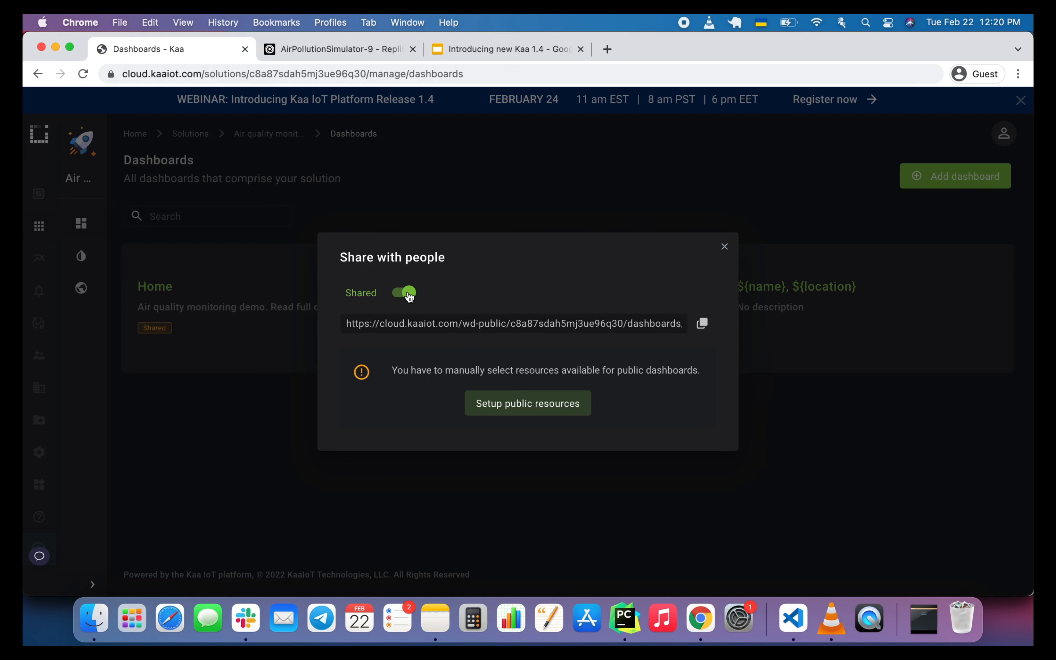
{"action": "left_click", "coordinate": [405, 293]}
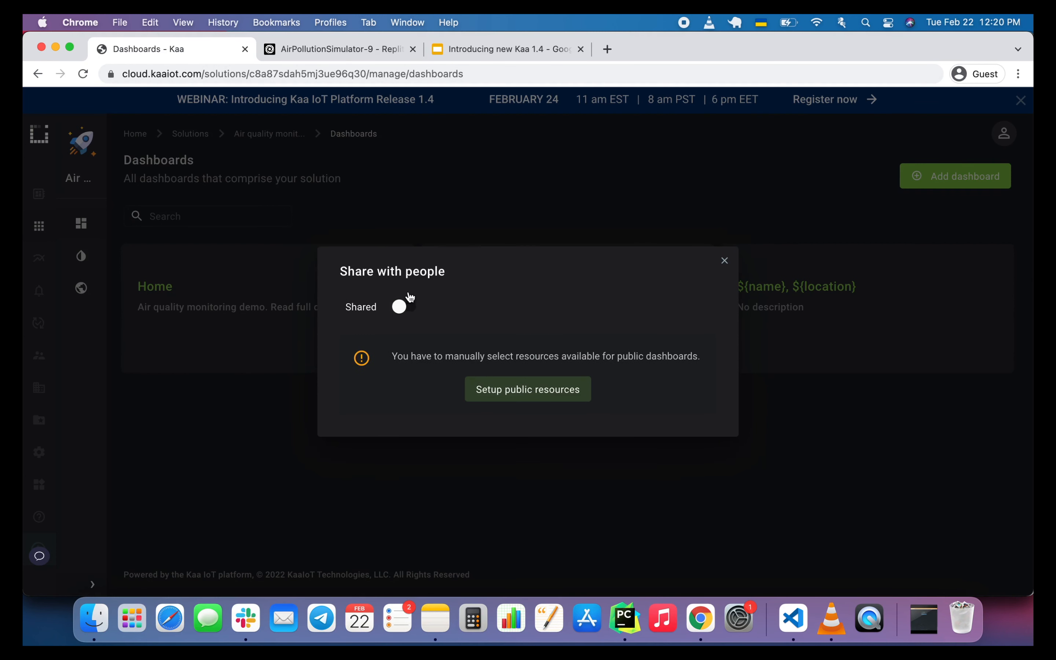
{"action": "left_click", "coordinate": [724, 262]}
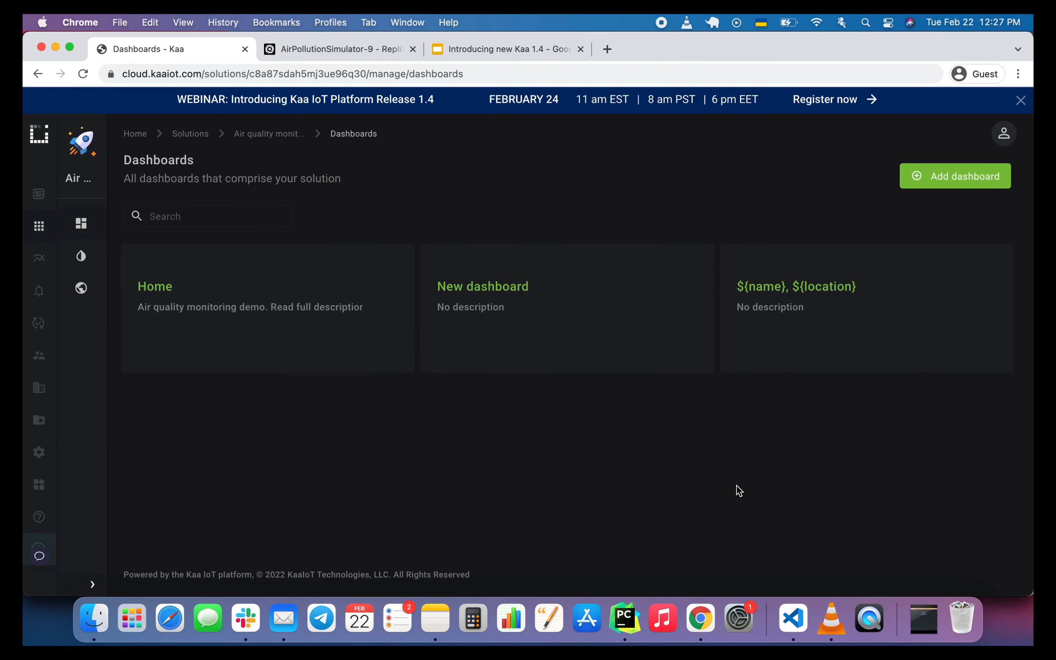
Check the sent-data statistics for solutions, applications and devices, and open the details of the Air quality monitoring device.
{"action": "left_click", "coordinate": [43, 238]}
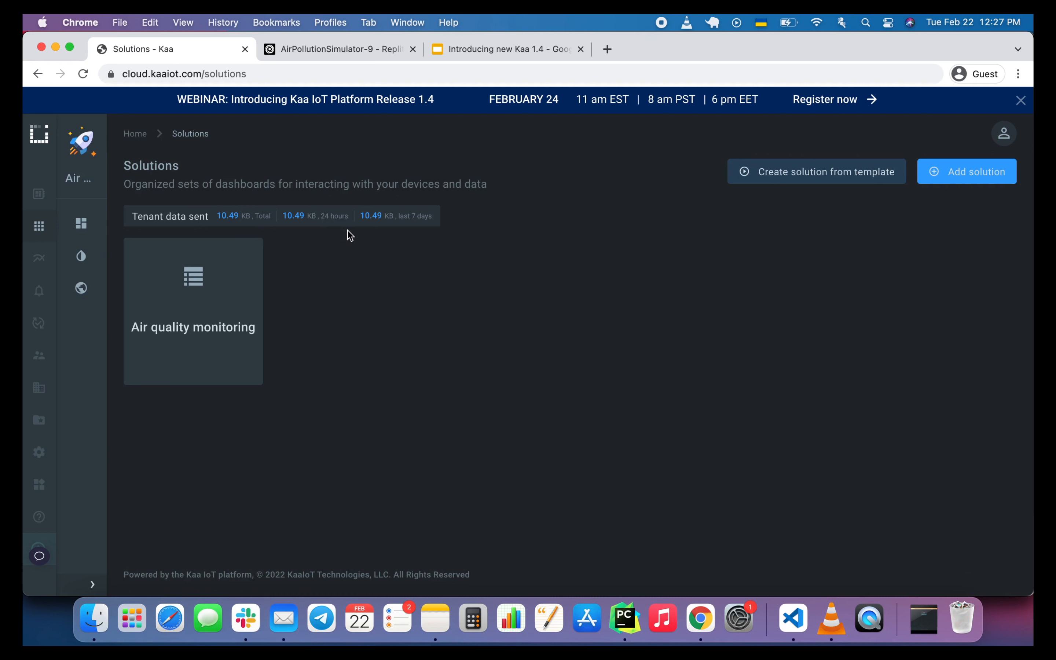
{"action": "mouse_move", "coordinate": [67, 209]}
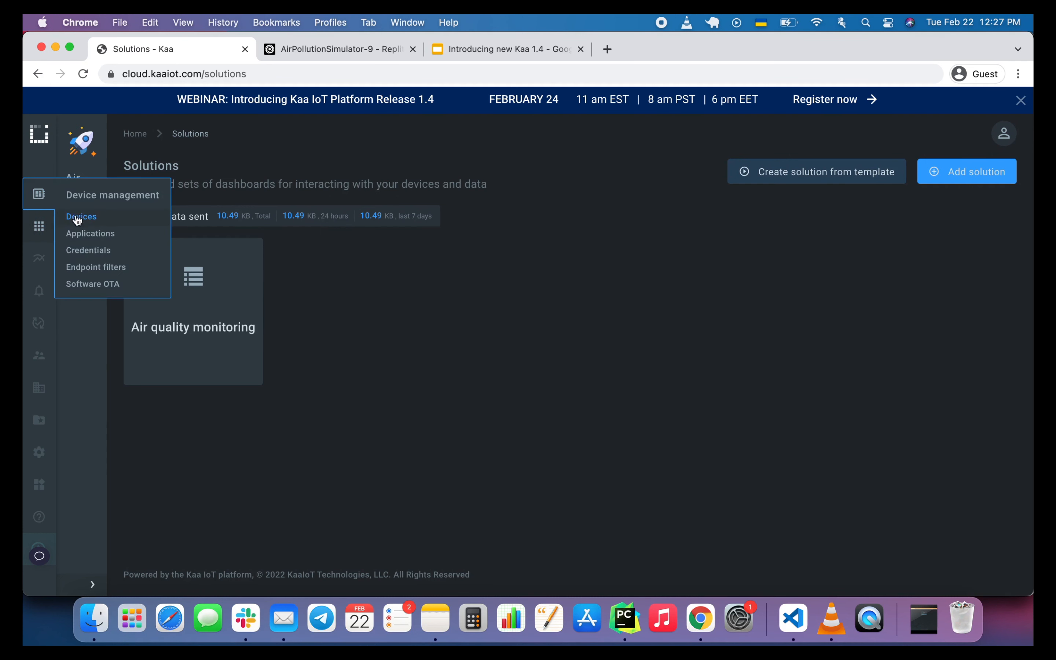
{"action": "left_click", "coordinate": [81, 234]}
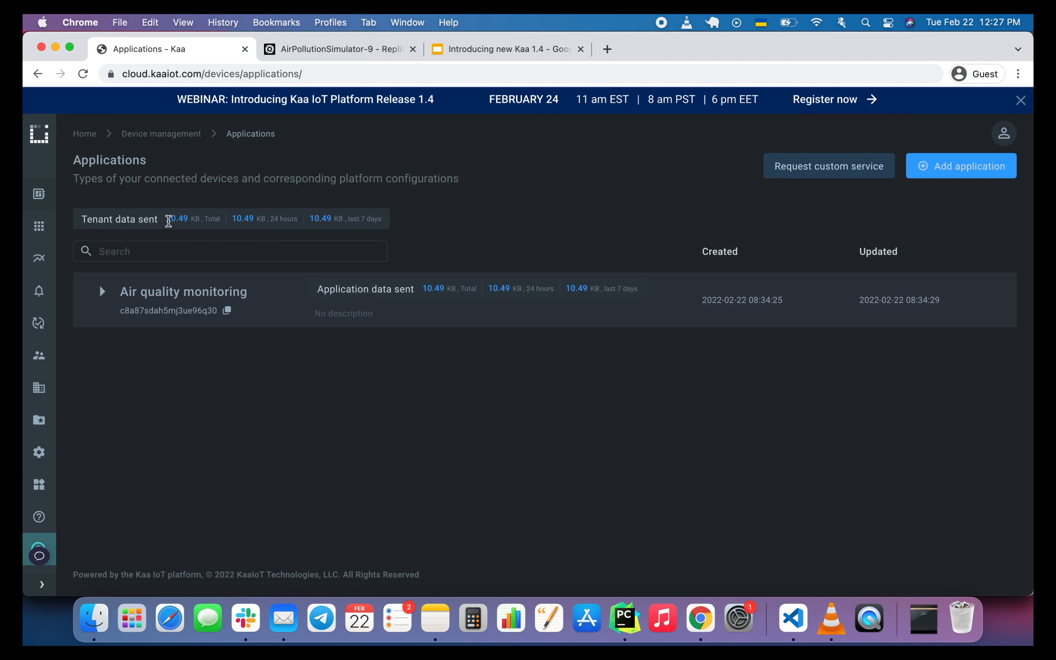
{"action": "mouse_move", "coordinate": [39, 194]}
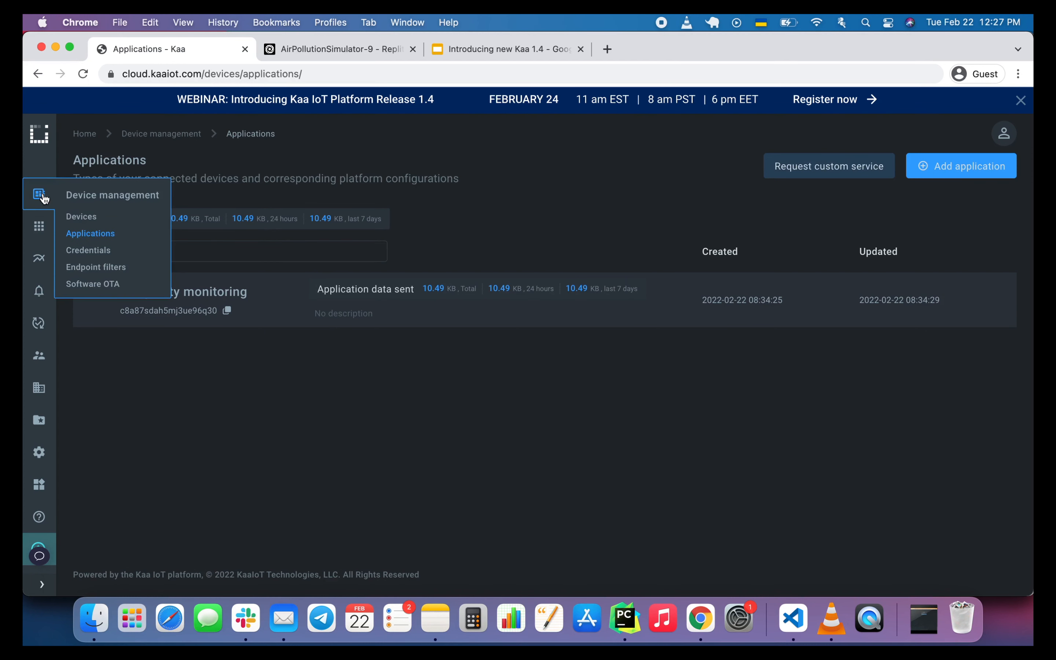
{"action": "left_click", "coordinate": [81, 217]}
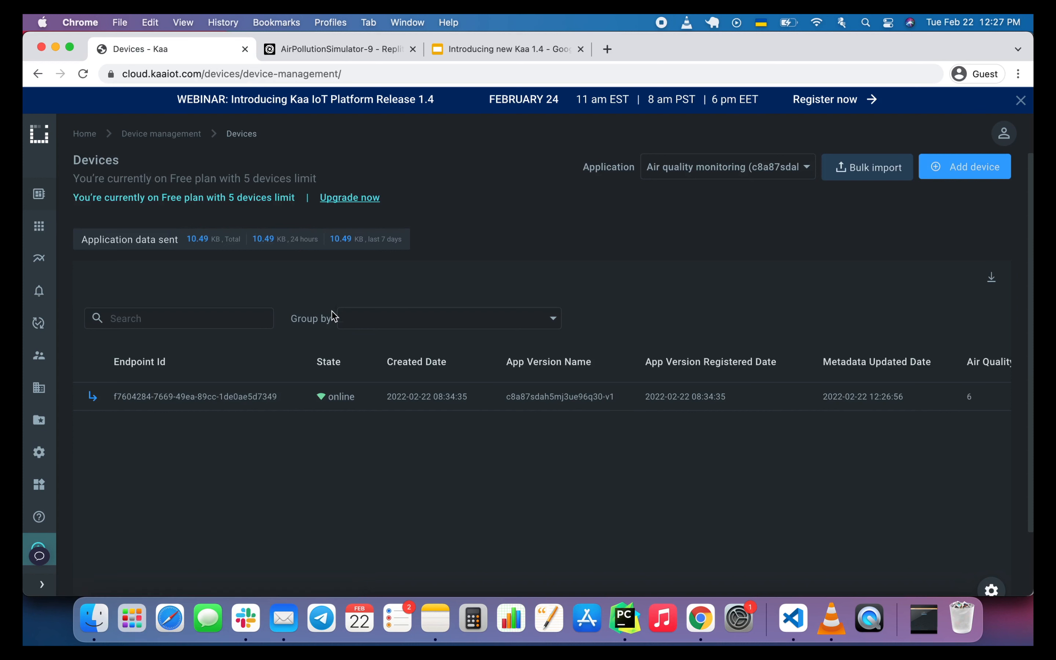
{"action": "left_click", "coordinate": [320, 408]}
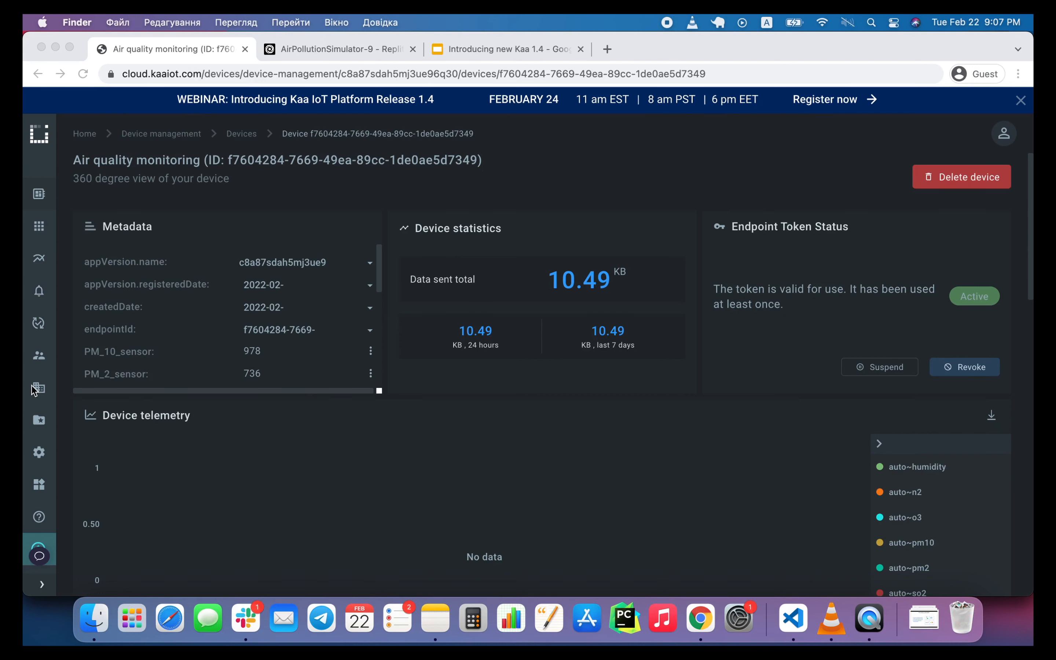
Add a user group named alpha with the display name Alpha and open its summary.
{"action": "left_click", "coordinate": [42, 390]}
{"action": "mouse_move", "coordinate": [38, 356]}
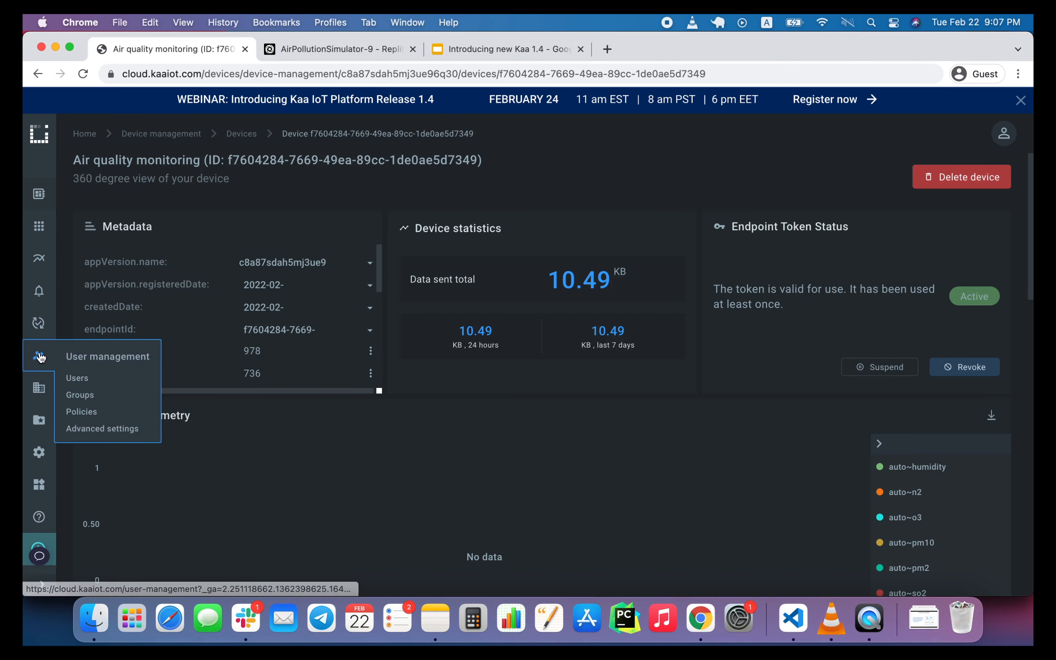
{"action": "left_click", "coordinate": [80, 395]}
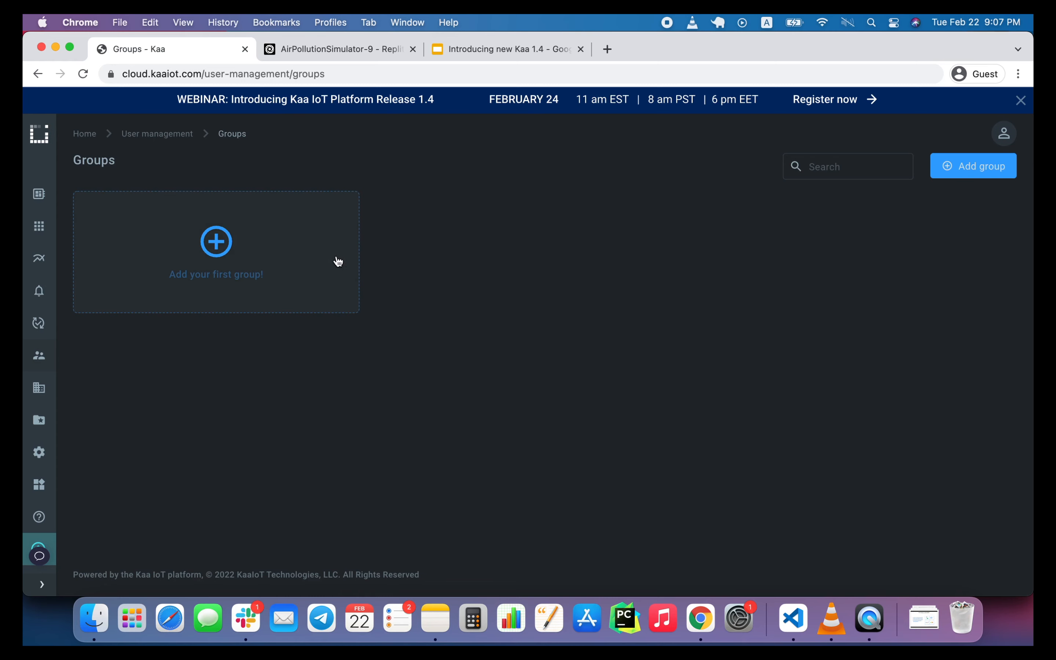
{"action": "left_click", "coordinate": [326, 264]}
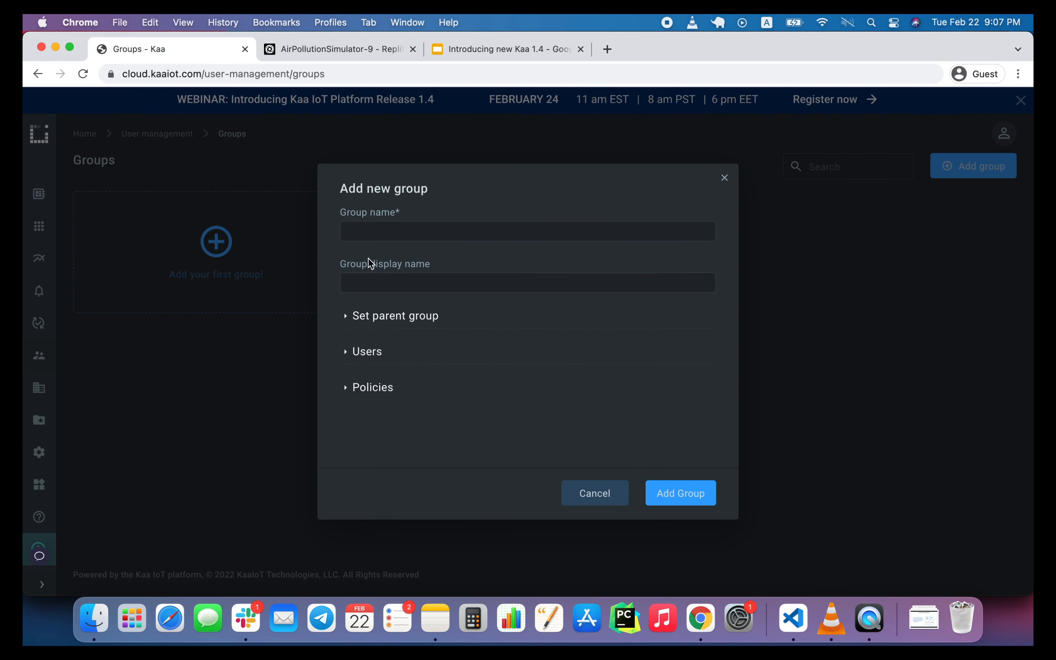
{"action": "left_click", "coordinate": [391, 227]}
{"action": "type", "text": "alpha"}
{"action": "left_click", "coordinate": [383, 274]}
{"action": "type", "text": "Alpha"}
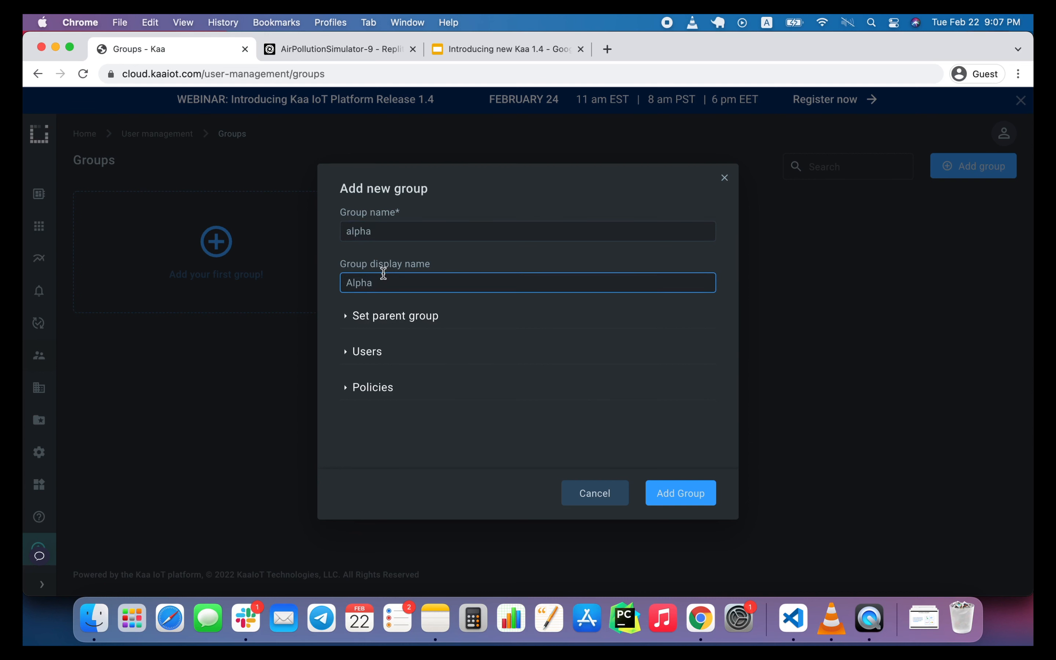
{"action": "left_click", "coordinate": [668, 496]}
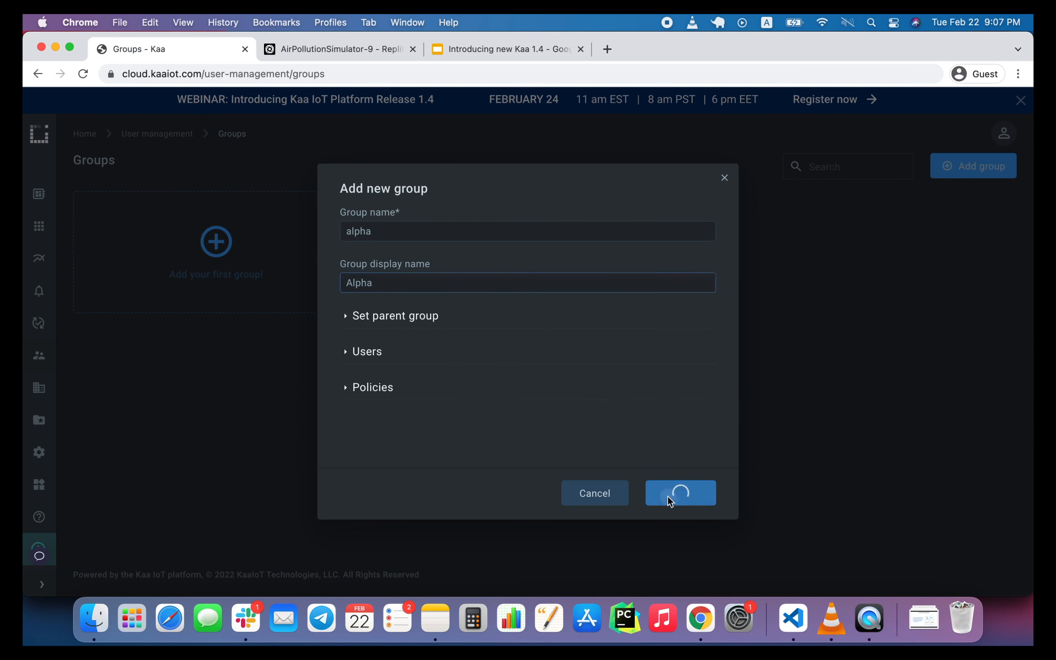
{"action": "left_click", "coordinate": [485, 228]}
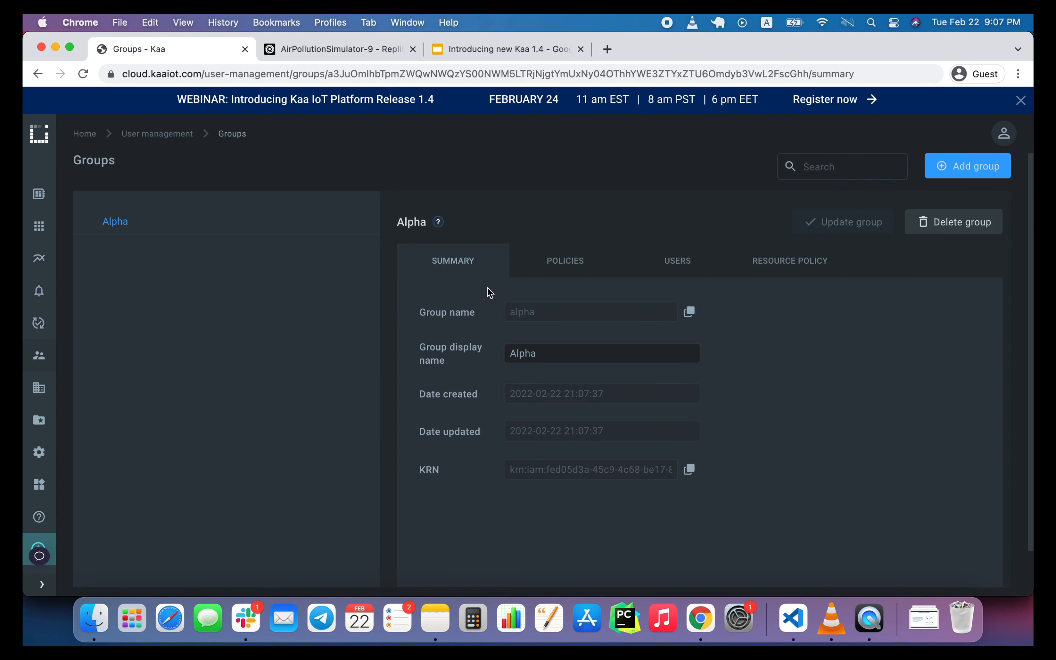
Add a group named alpha-admin with the display name Alpha Admin under the parent group Alpha, and expand Alpha.
{"action": "left_click", "coordinate": [970, 169]}
{"action": "left_click", "coordinate": [535, 236]}
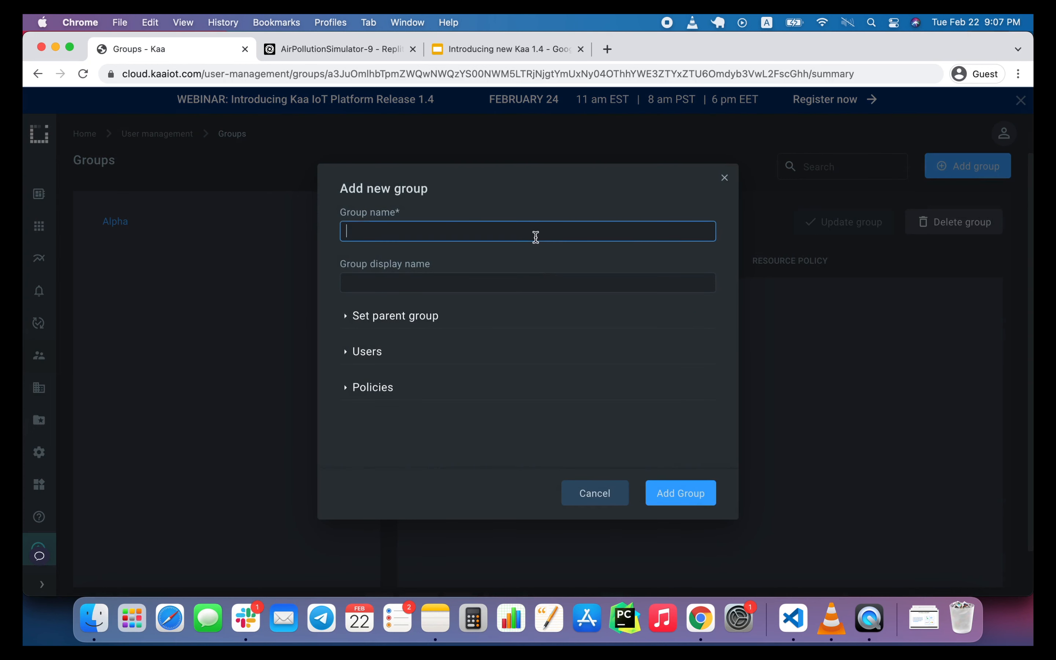
{"action": "type", "text": "alpha-admo"}
{"action": "left_click", "coordinate": [486, 280]}
{"action": "type", "text": "Alpha A"}
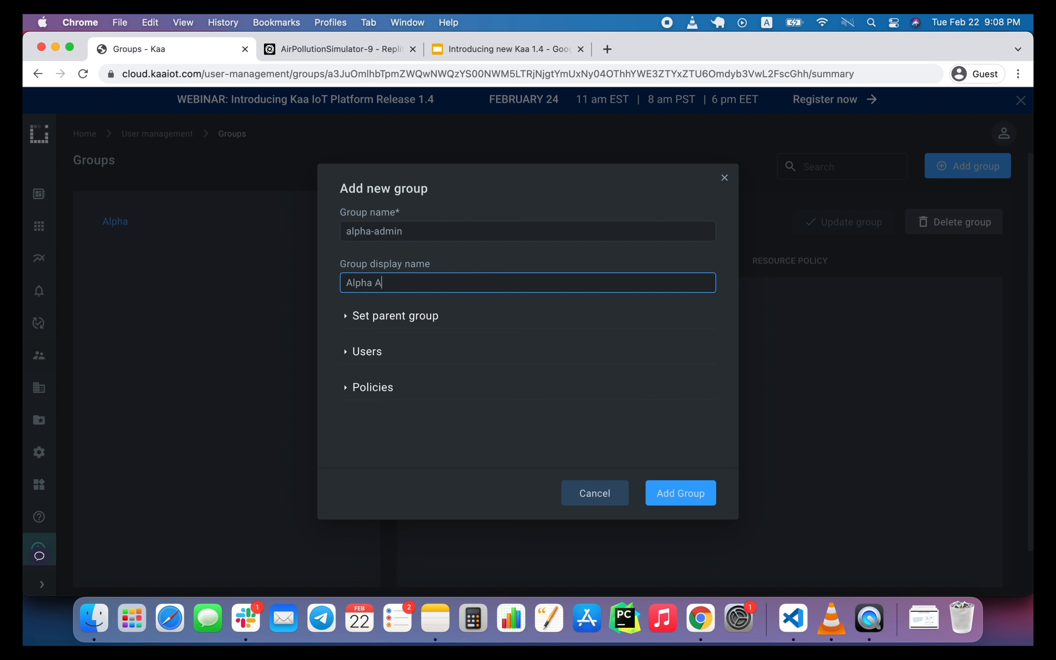
{"action": "type", "text": "dmin"}
{"action": "left_click", "coordinate": [346, 321]}
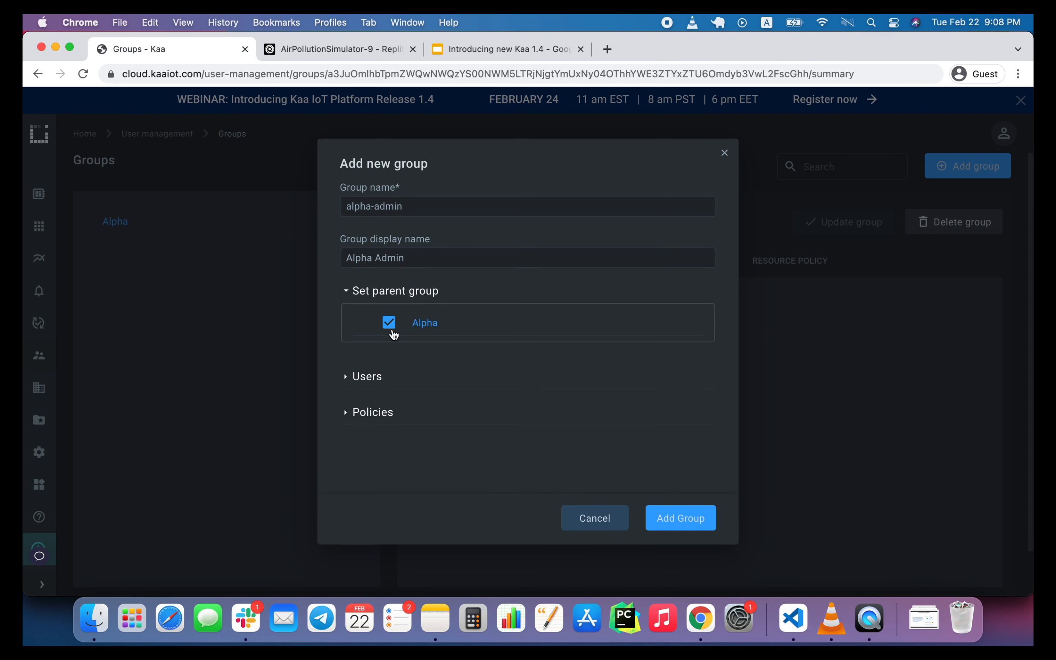
{"action": "left_click", "coordinate": [679, 521]}
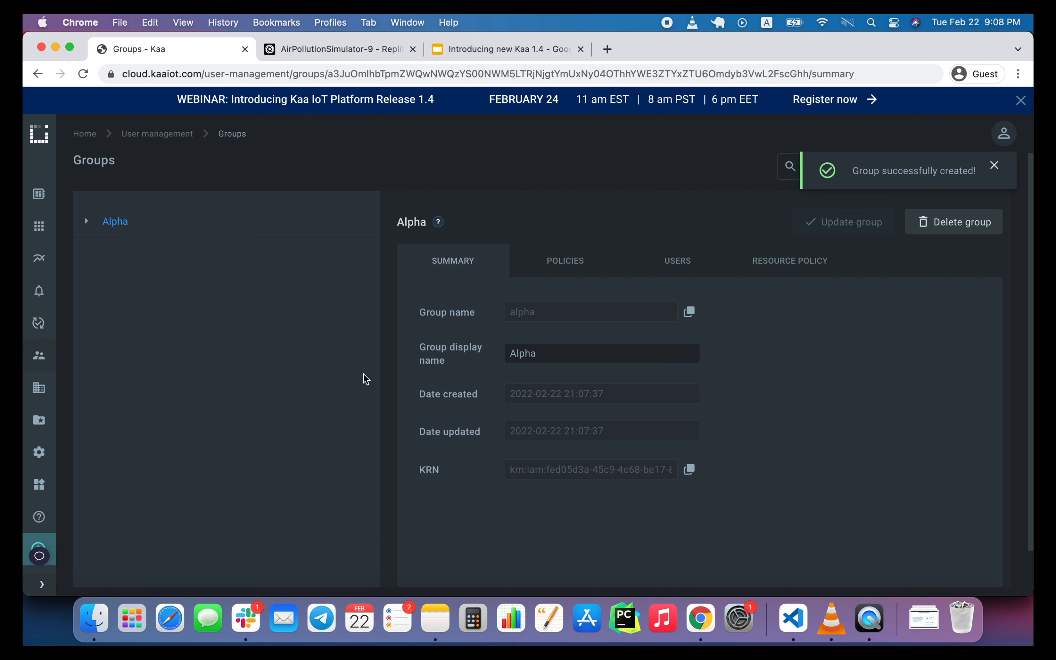
{"action": "left_click", "coordinate": [88, 221]}
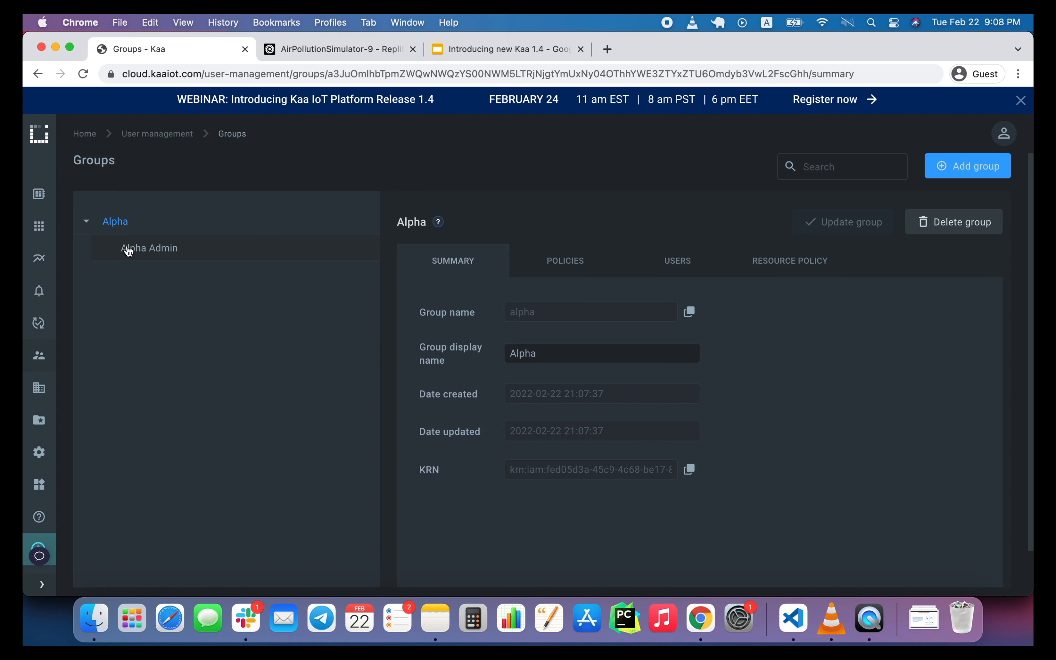
Start adding a new user with the username alpha-admin and fill in the user's e-mail address.
{"action": "mouse_move", "coordinate": [32, 339]}
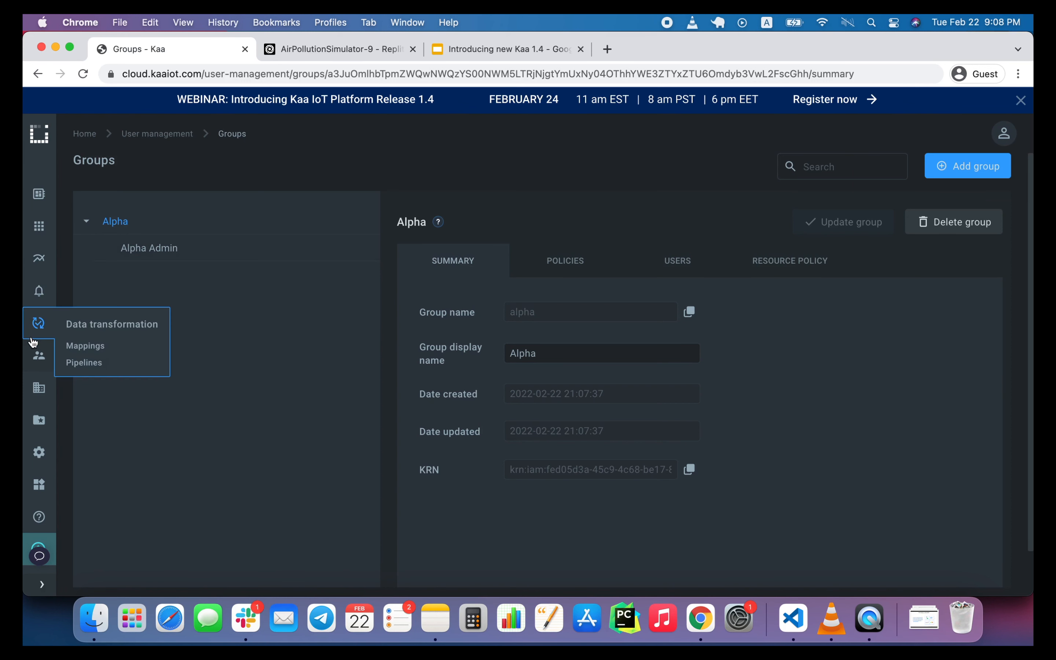
{"action": "left_click", "coordinate": [74, 378]}
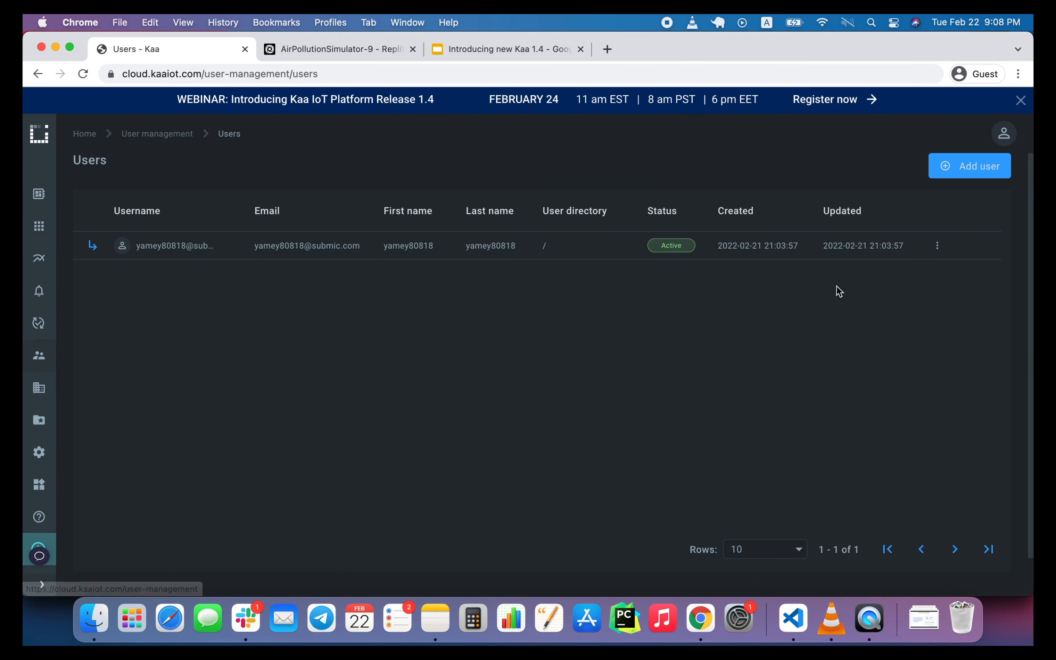
{"action": "left_click", "coordinate": [954, 164]}
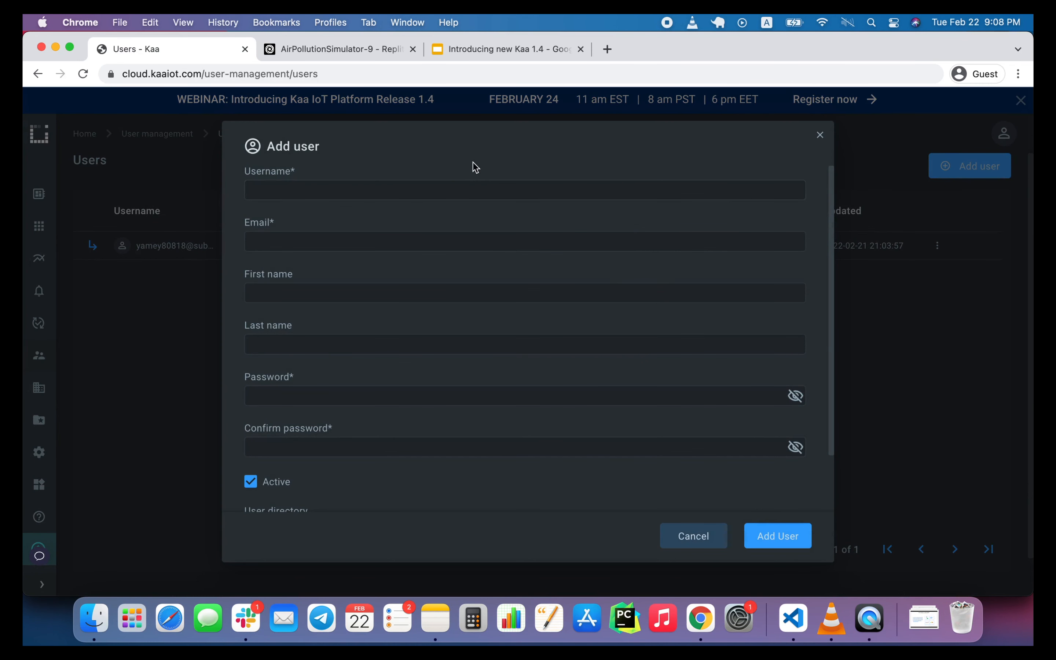
{"action": "left_click", "coordinate": [445, 188]}
{"action": "type", "text": "alp"}
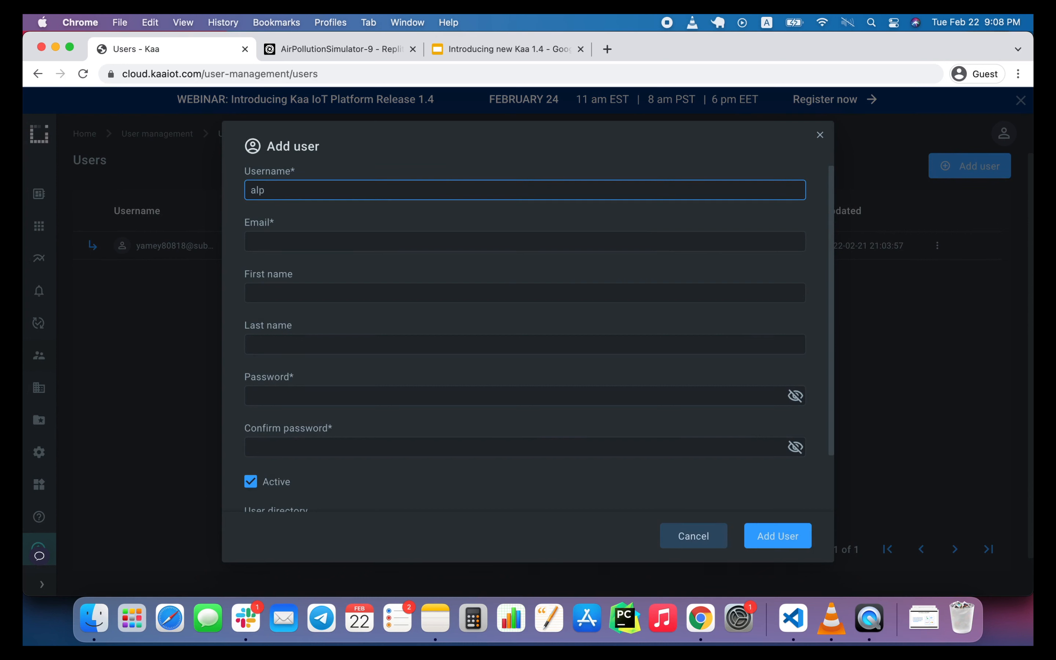
{"action": "type", "text": "ha-admin"}
{"action": "triple_click", "coordinate": [390, 195]}
{"action": "key", "text": "super+c"}
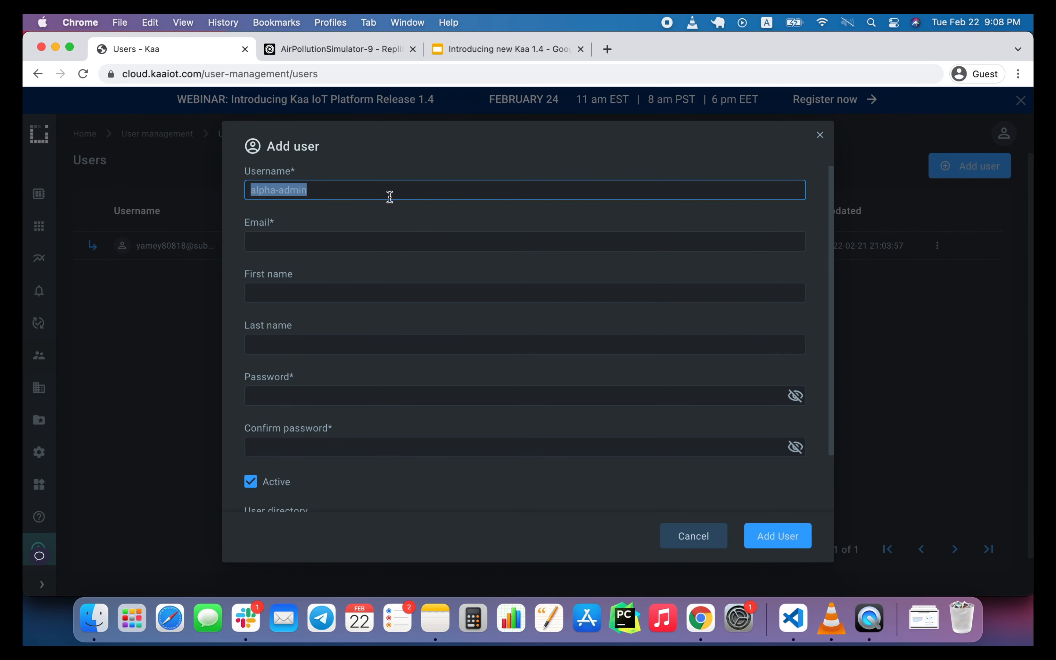
{"action": "left_click", "coordinate": [376, 239]}
{"action": "key", "text": "super+v"}
{"action": "type", "text": "@example.com"}
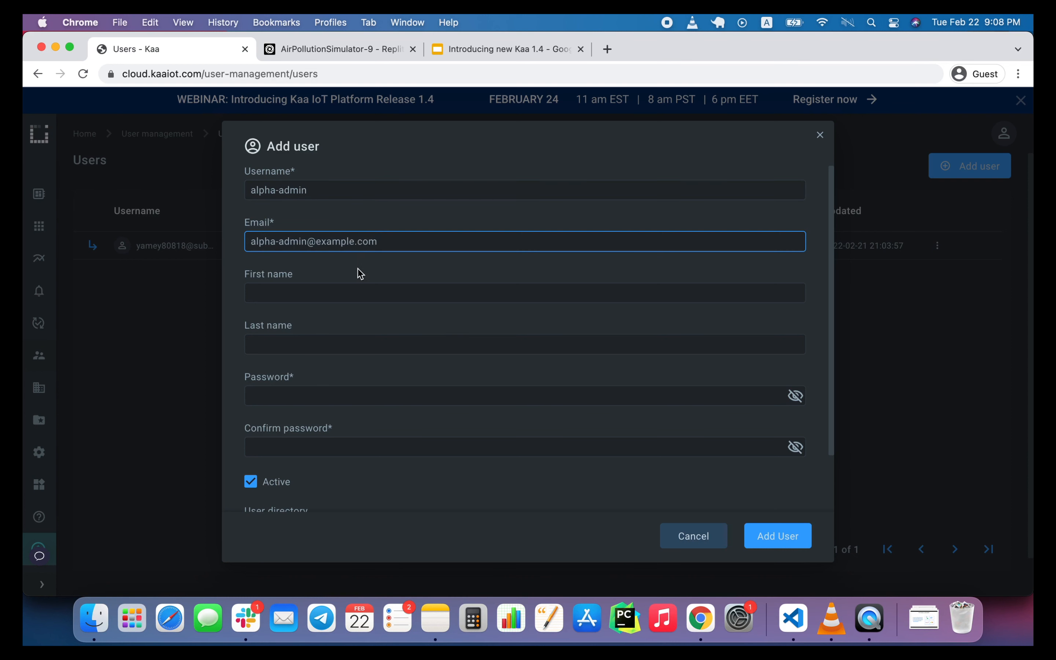
Enter the new user's account password and repeat it in the password confirmation.
{"action": "left_click", "coordinate": [326, 388]}
{"action": "type", "text": "••"}
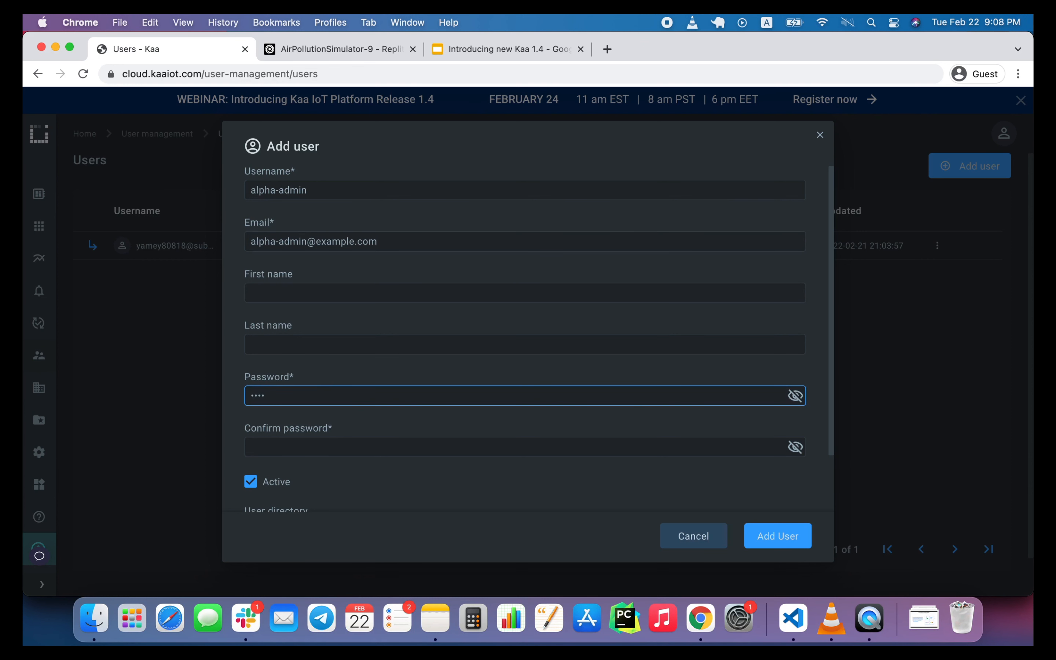
{"action": "left_click", "coordinate": [280, 446]}
{"action": "type", "text": "•••"}
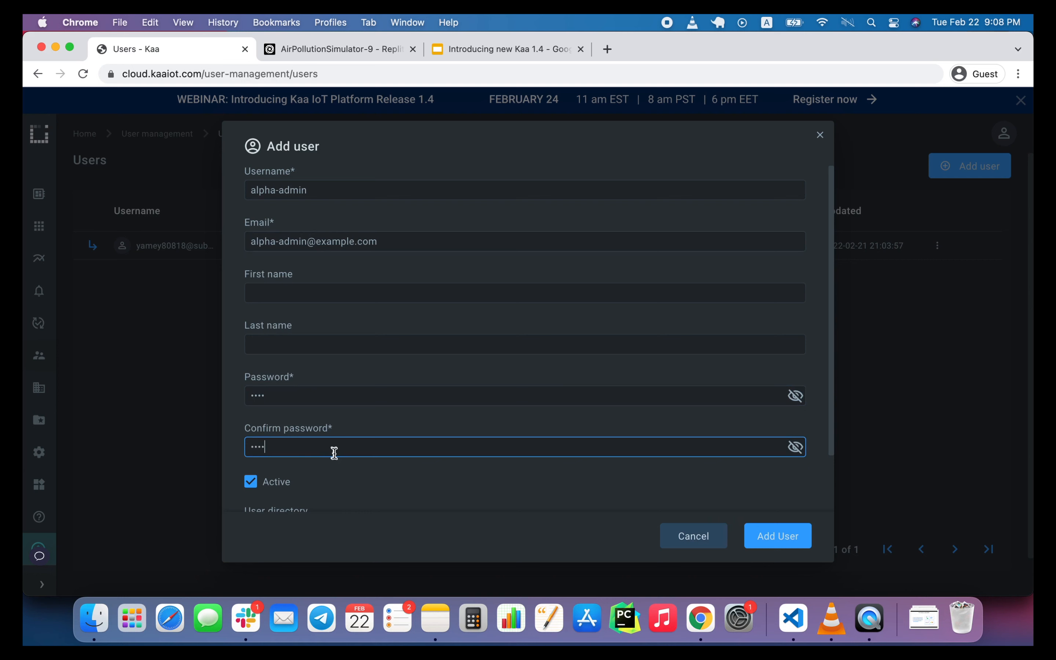
{"action": "scroll", "coordinate": [335, 463], "scroll_direction": "down", "scroll_amount": 3}
{"action": "type", "text": "•"}
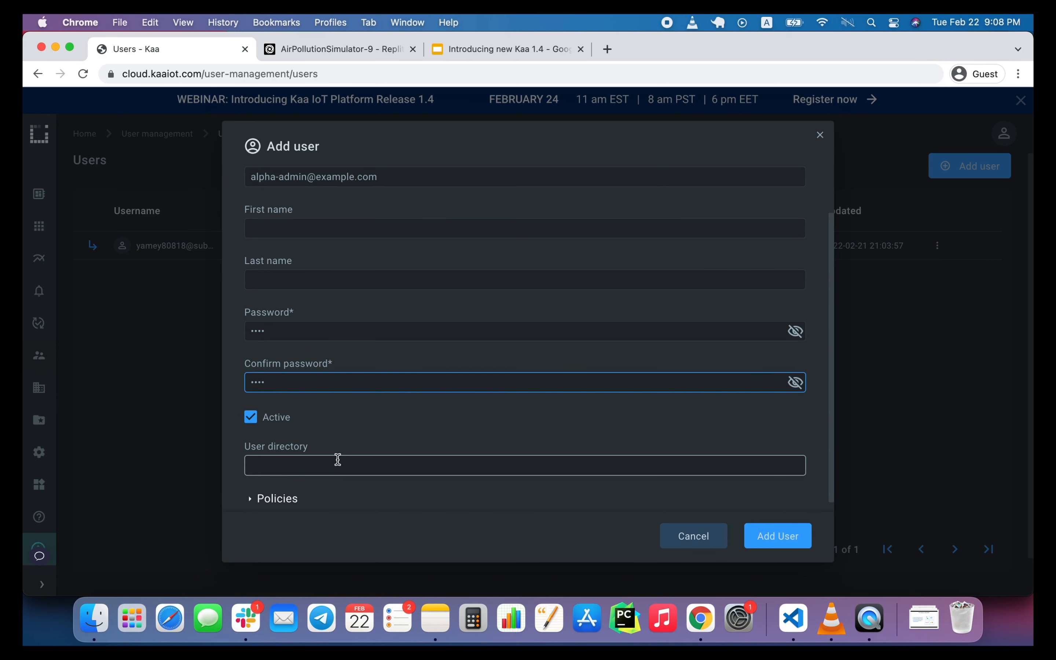
Add the new user with the user directory /alpha and open the alpha-admin user's summary.
{"action": "left_click", "coordinate": [337, 458]}
{"action": "type", "text": "/alpha"}
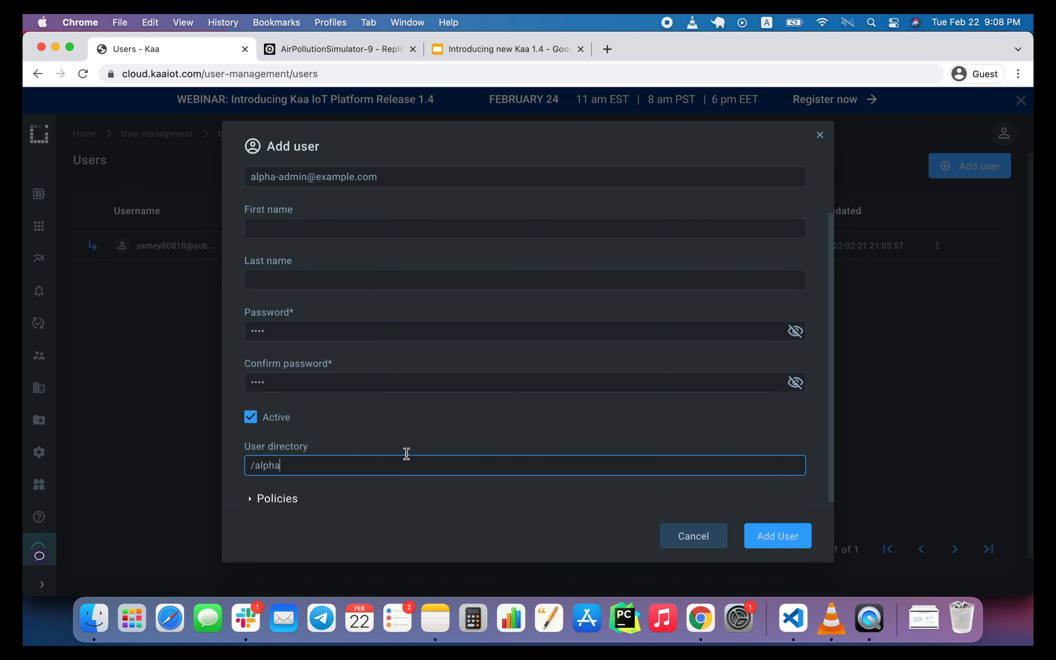
{"action": "scroll", "coordinate": [449, 451], "scroll_direction": "down", "scroll_amount": 1}
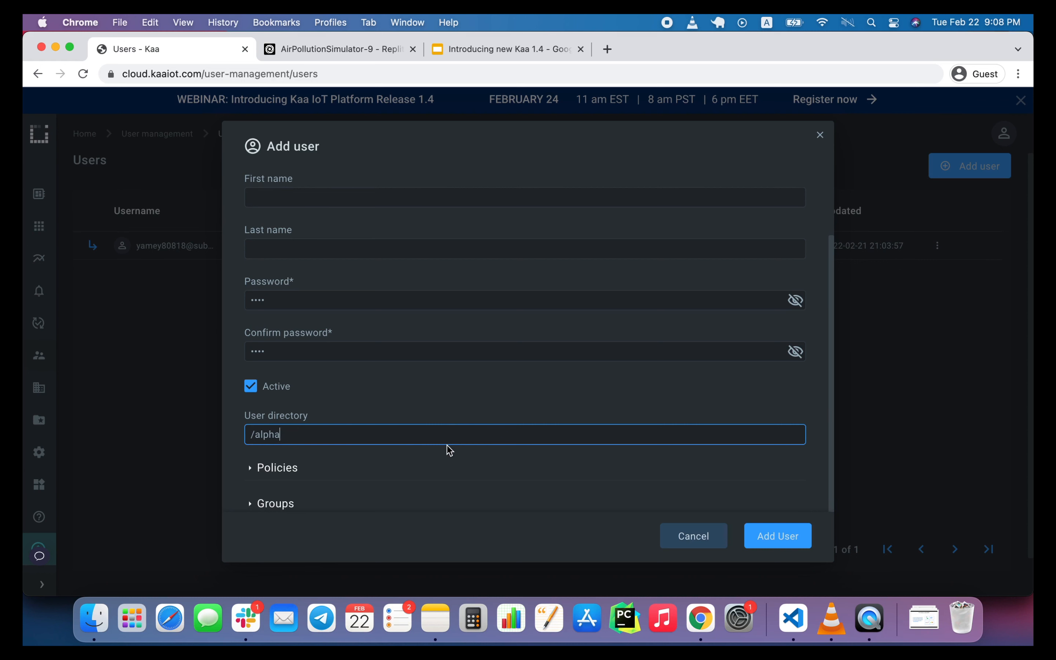
{"action": "left_click", "coordinate": [790, 544]}
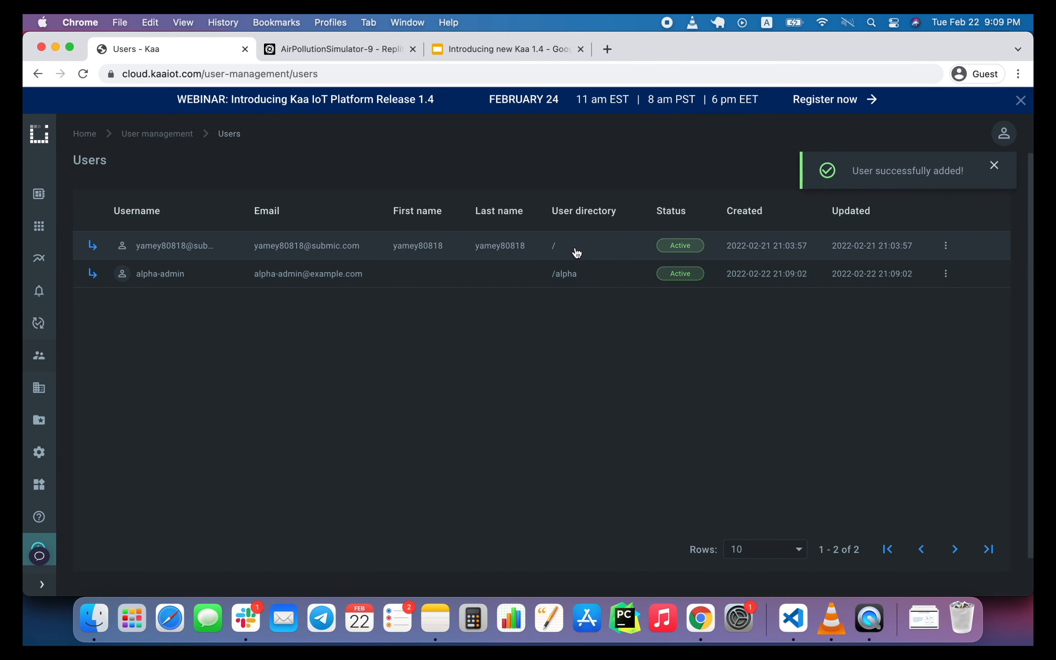
{"action": "left_click", "coordinate": [564, 273]}
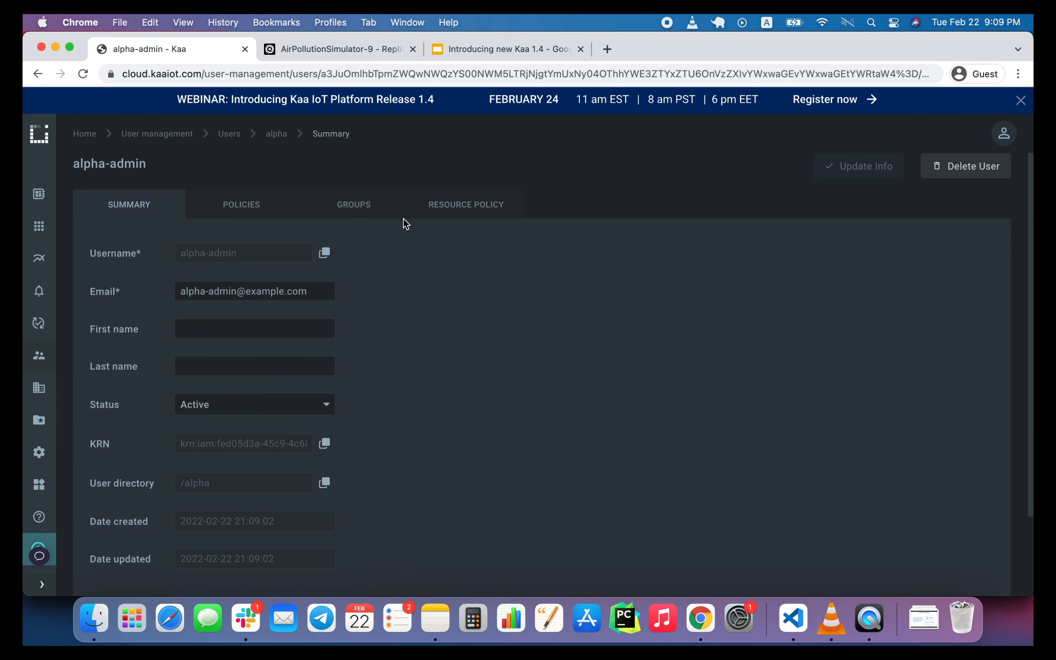
Assign the alpha-admin user to the Alpha Admin group.
{"action": "left_click", "coordinate": [372, 211]}
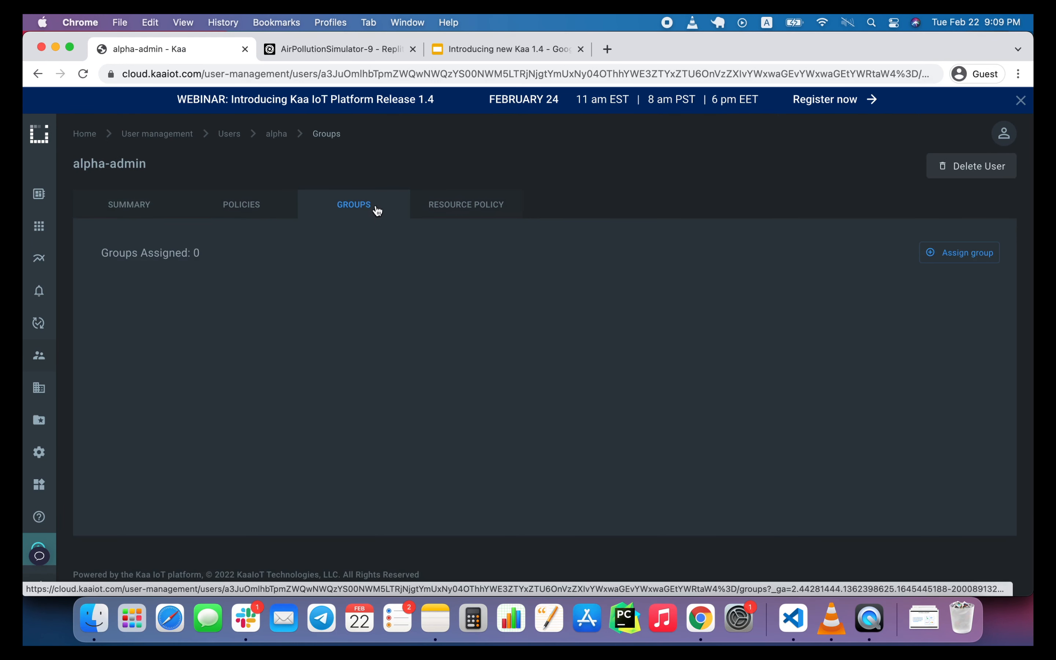
{"action": "left_click", "coordinate": [960, 256]}
{"action": "left_click", "coordinate": [394, 352]}
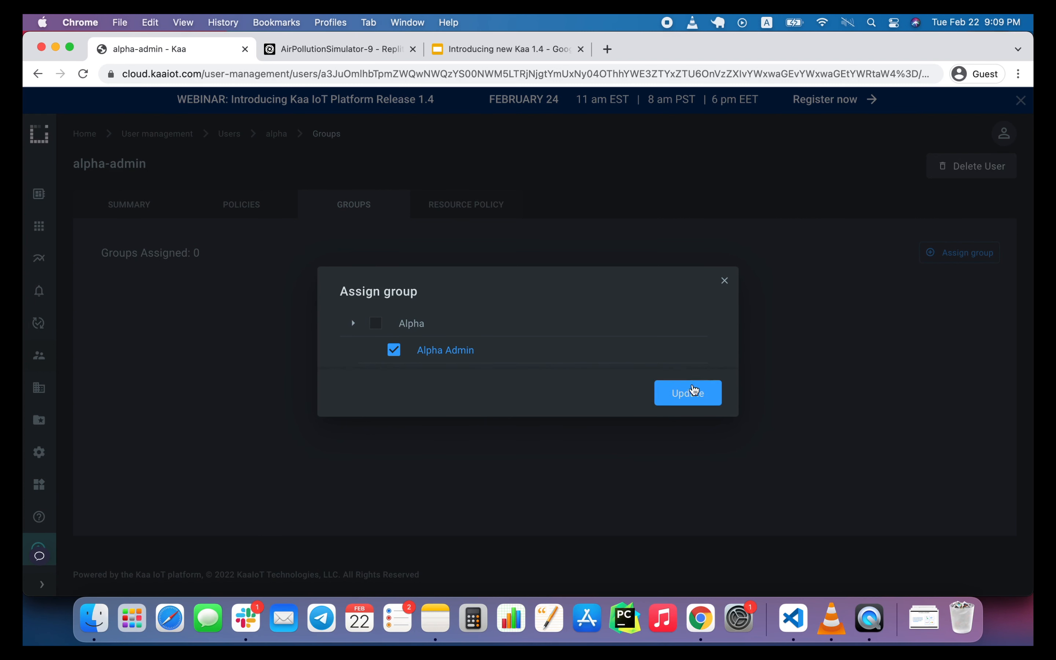
{"action": "left_click", "coordinate": [688, 394]}
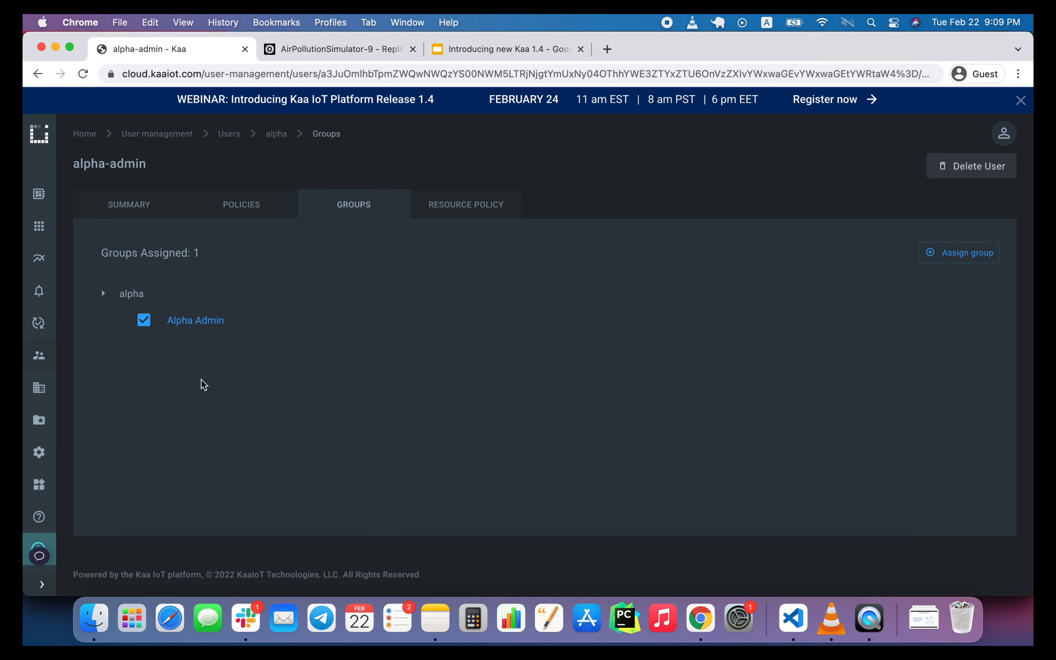
Start a new policy named direct-alpha-org and add a statement to it.
{"action": "mouse_move", "coordinate": [45, 362]}
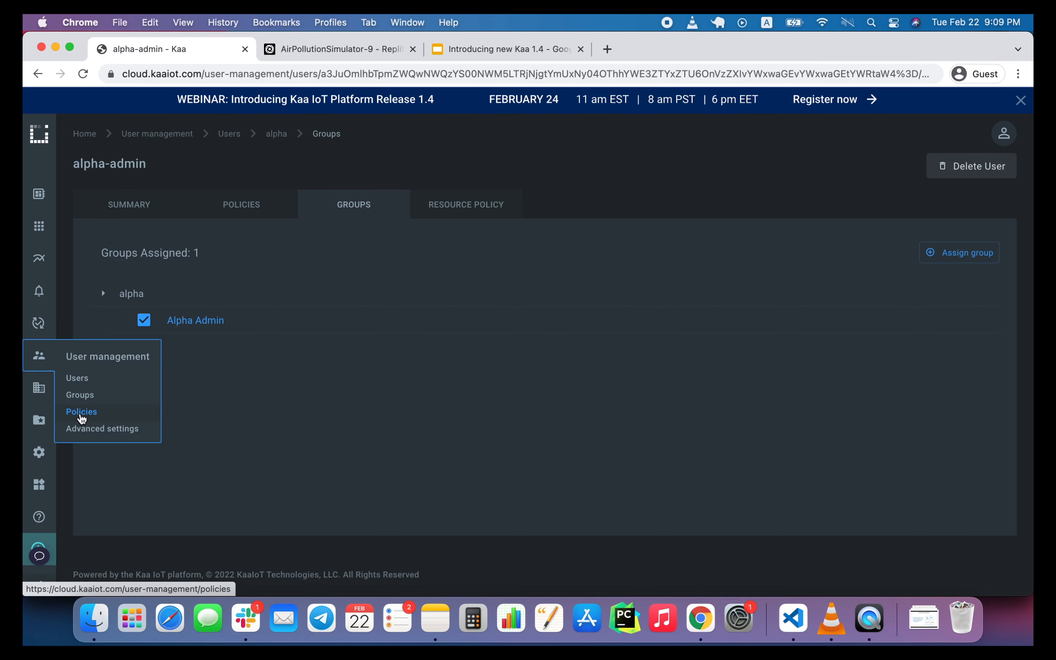
{"action": "left_click", "coordinate": [82, 414]}
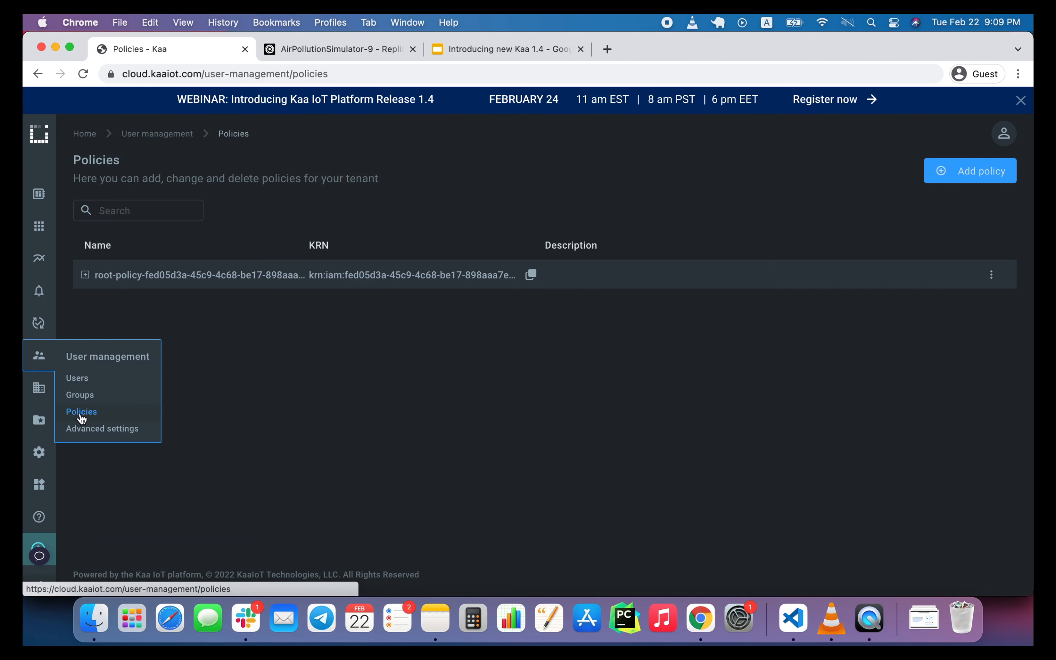
{"action": "left_click", "coordinate": [975, 174]}
{"action": "left_click", "coordinate": [498, 200]}
{"action": "type", "text": "direcer"}
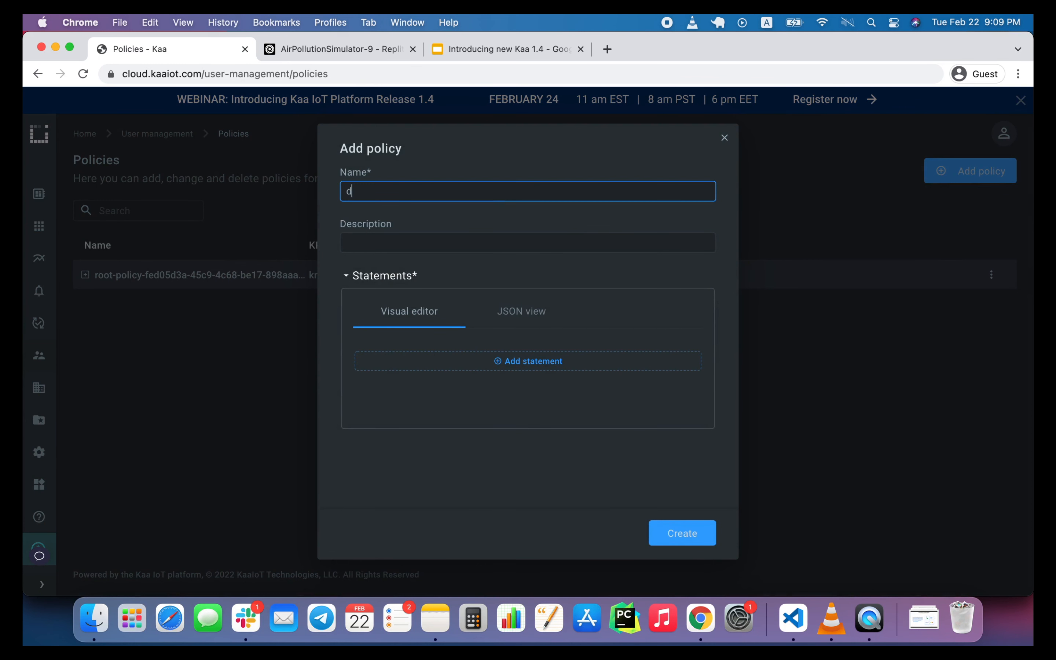
{"action": "key", "text": "BackSpace"}
{"action": "key", "text": "BackSpace"}
{"action": "type", "text": "t-alpha-org"}
{"action": "left_click", "coordinate": [488, 366]}
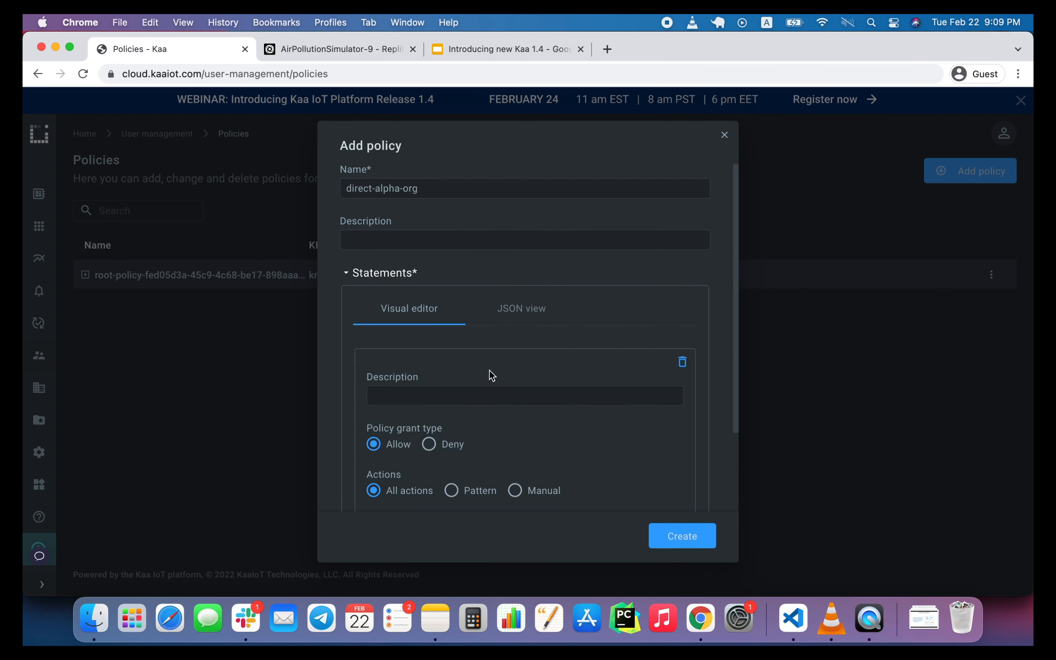
{"action": "scroll", "coordinate": [519, 449], "scroll_direction": "down", "scroll_amount": 1}
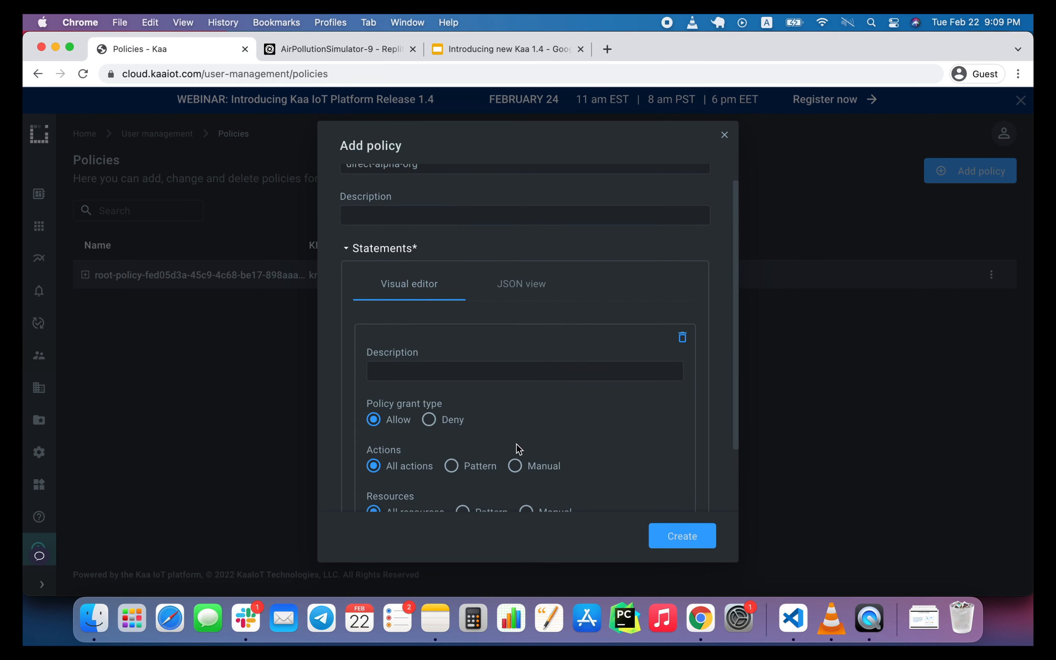
{"action": "scroll", "coordinate": [519, 449], "scroll_direction": "down", "scroll_amount": 3}
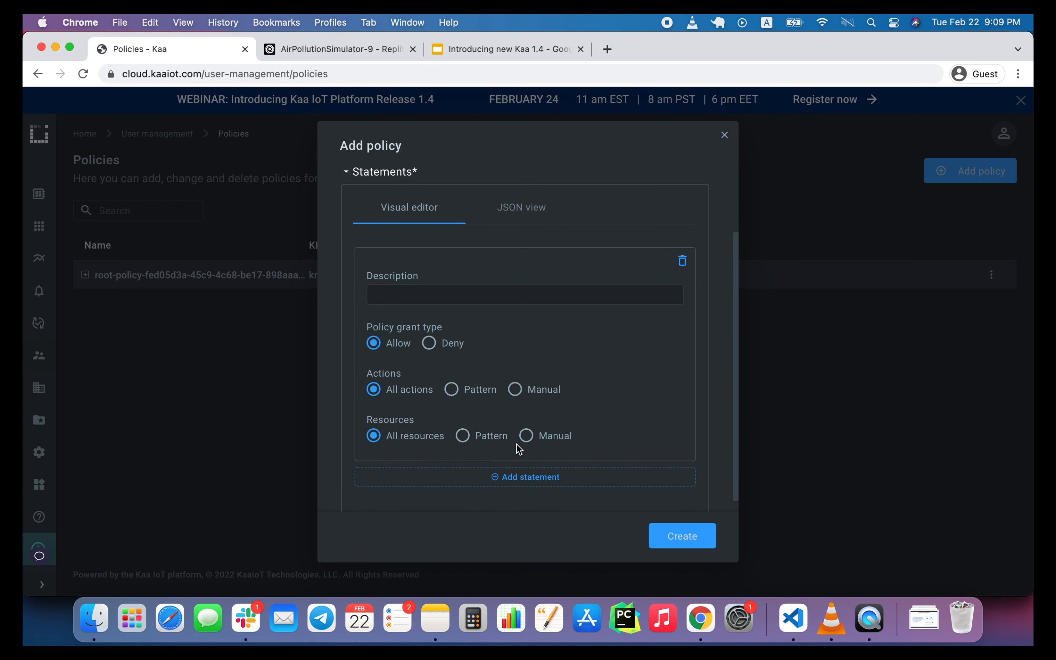
{"action": "left_click", "coordinate": [515, 389]}
{"action": "scroll", "coordinate": [486, 430], "scroll_direction": "down", "scroll_amount": 2}
{"action": "scroll", "coordinate": [445, 456], "scroll_direction": "down", "scroll_amount": 1}
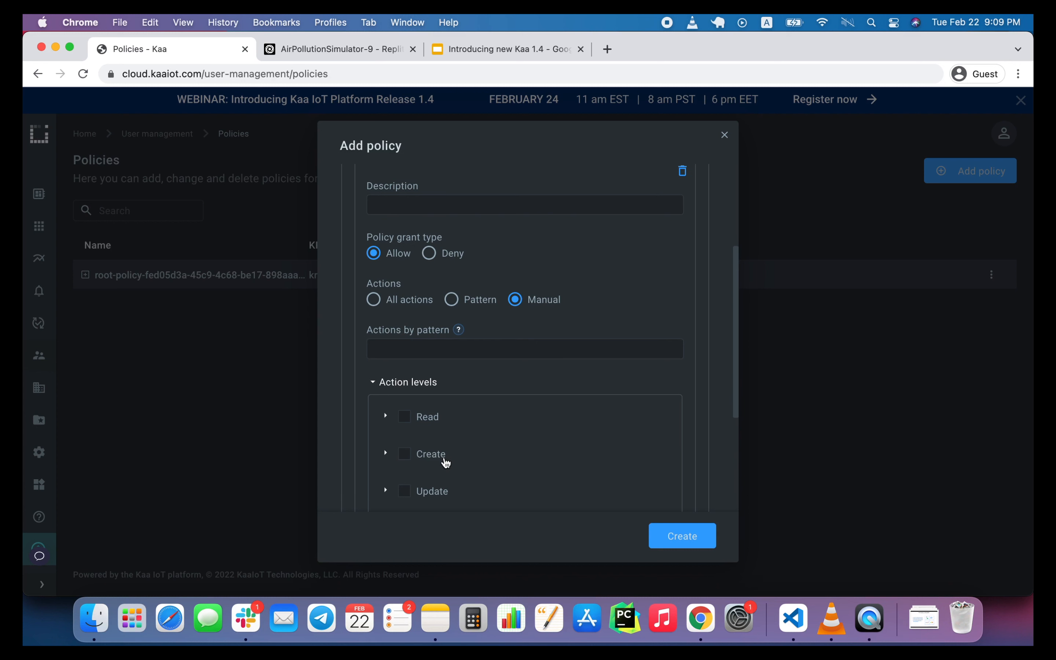
{"action": "left_click", "coordinate": [374, 305]}
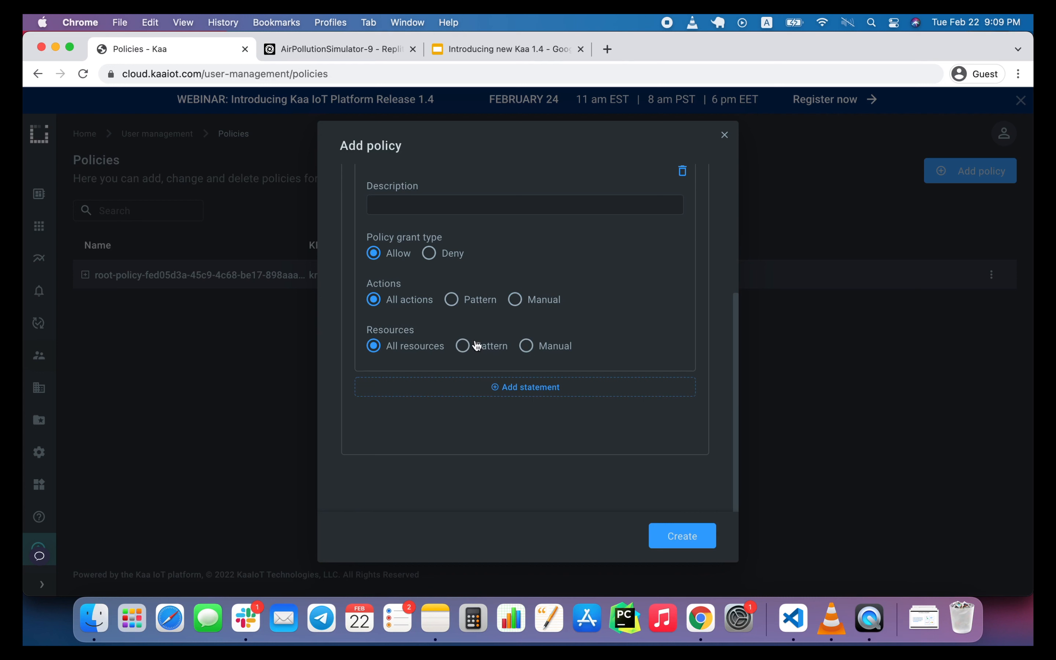
Set the statement's resources to Manual and select the Alpha group as the resource.
{"action": "left_click", "coordinate": [528, 349]}
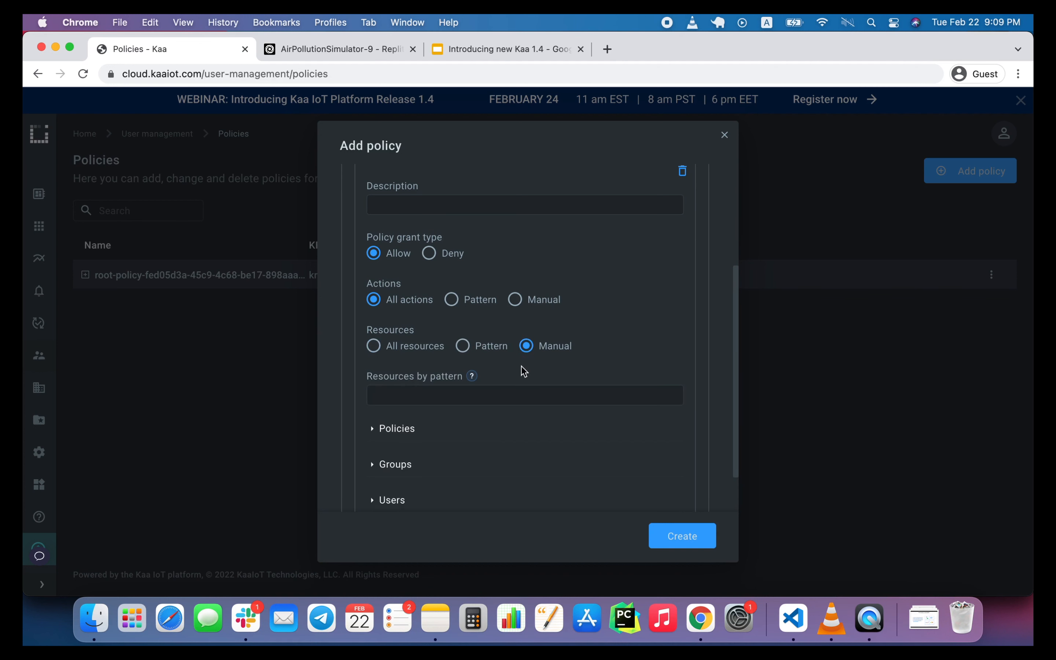
{"action": "scroll", "coordinate": [474, 434], "scroll_direction": "down", "scroll_amount": 1}
{"action": "left_click", "coordinate": [390, 438]}
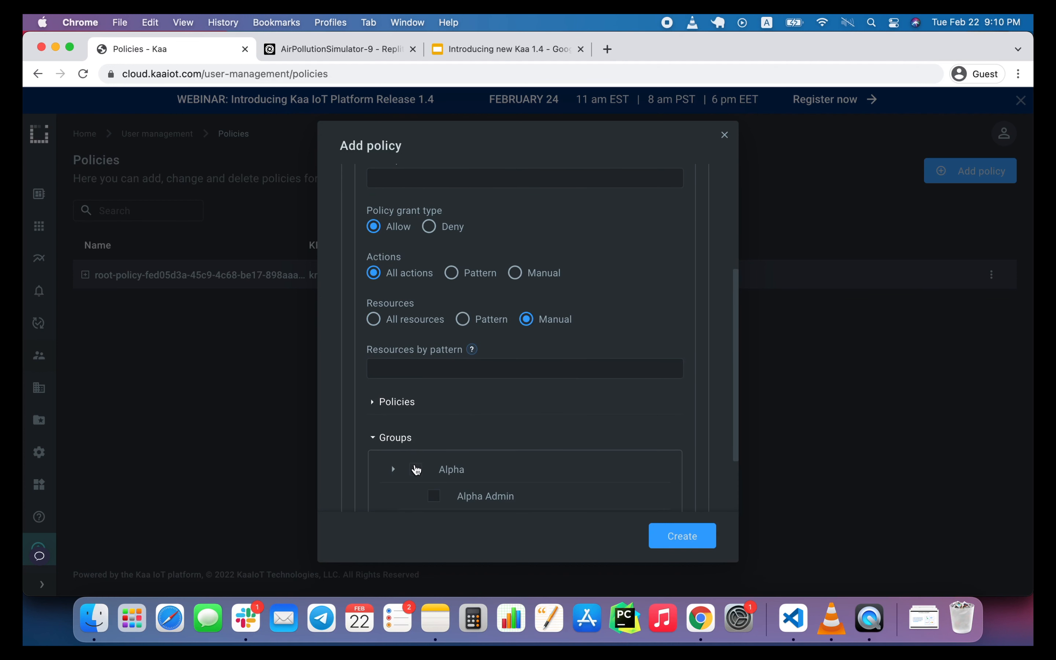
{"action": "left_click", "coordinate": [416, 470]}
In the policy's JSON, duplicate the Alpha group resource entry and make the copy end in group/alpha/*.
{"action": "scroll", "coordinate": [454, 372], "scroll_direction": "up", "scroll_amount": 3}
{"action": "scroll", "coordinate": [457, 372], "scroll_direction": "up", "scroll_amount": 5}
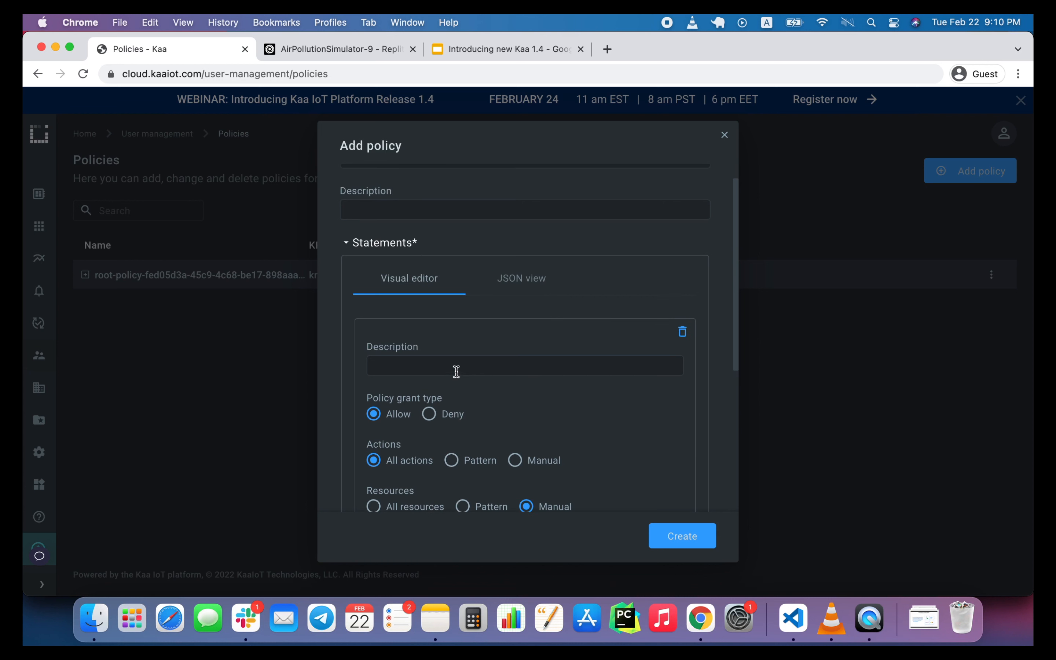
{"action": "left_click", "coordinate": [517, 287]}
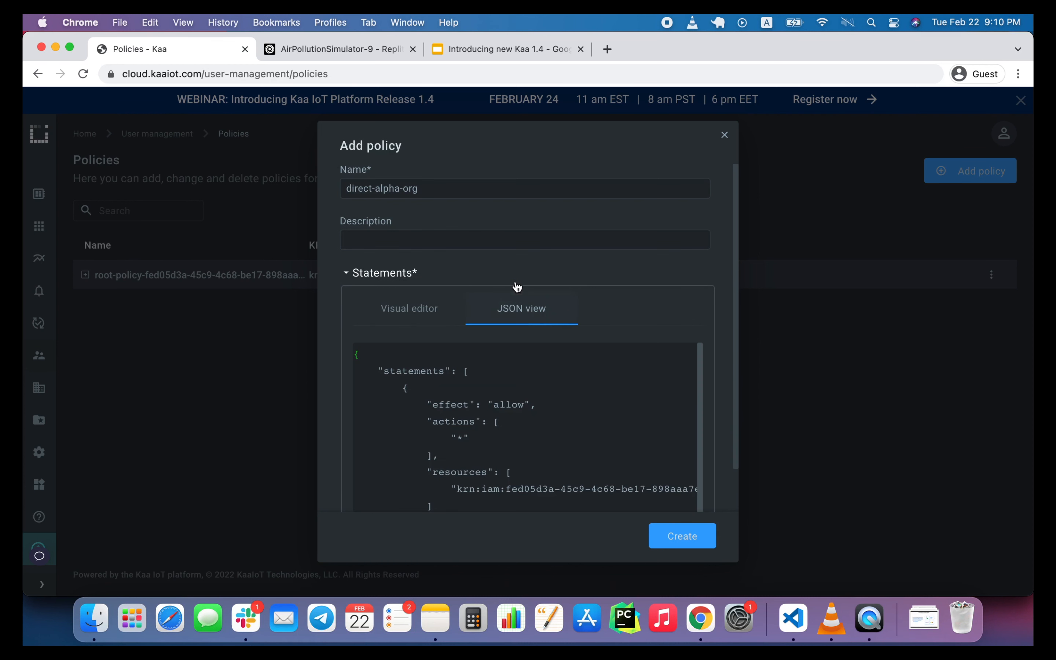
{"action": "scroll", "coordinate": [519, 432], "scroll_direction": "down", "scroll_amount": 1}
{"action": "left_click", "coordinate": [449, 471]}
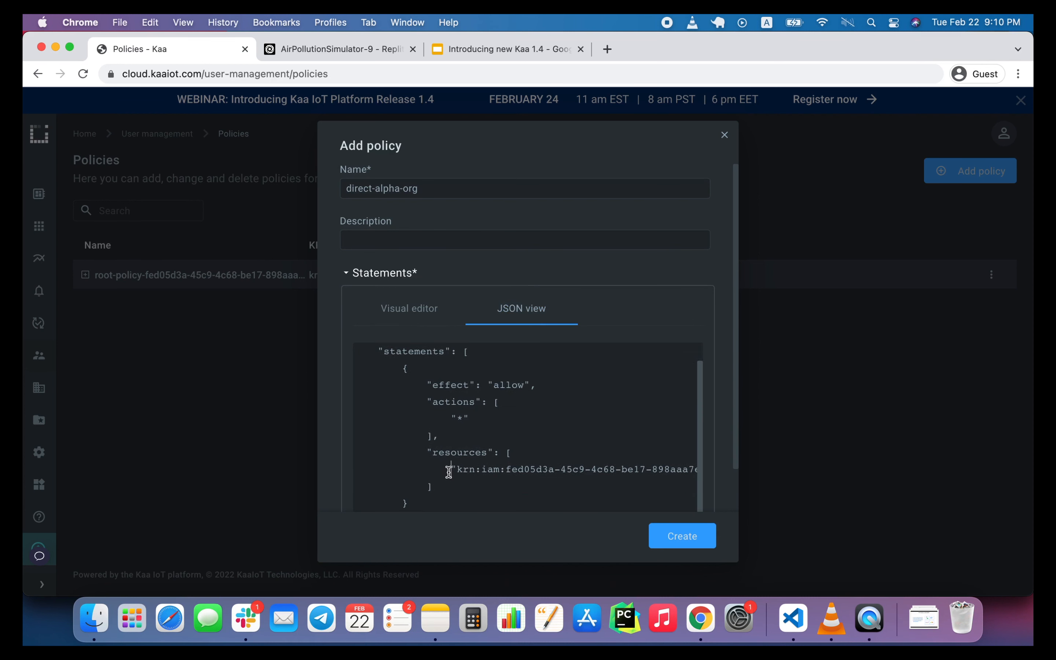
{"action": "key", "text": "shift+End"}
{"action": "key", "text": "super+c"}
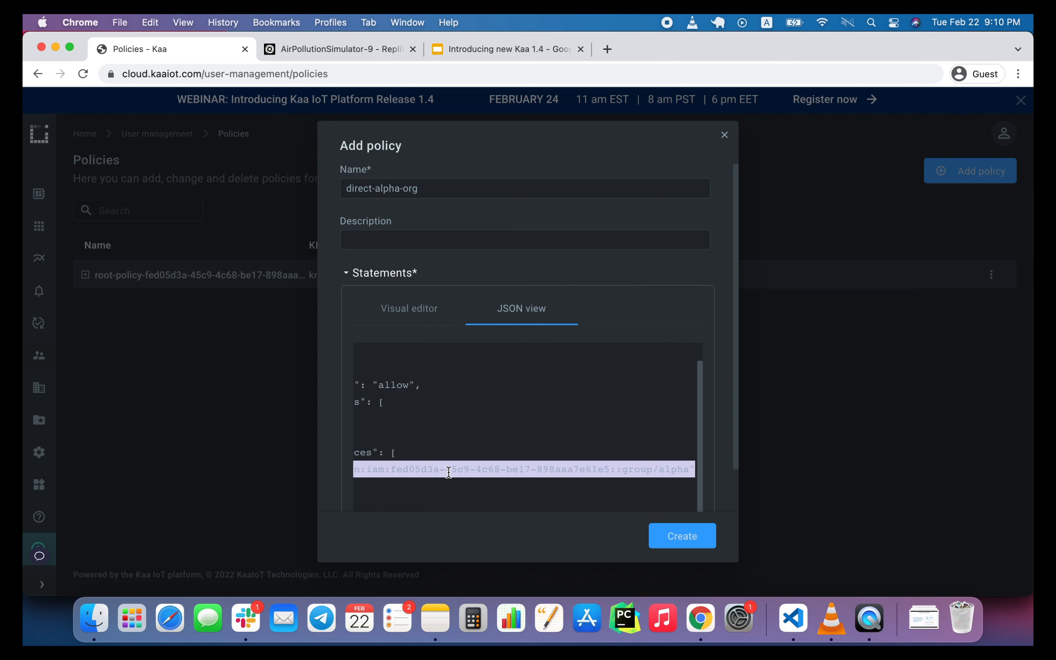
{"action": "key", "text": "Right"}
{"action": "type", "text": ","}
{"action": "key", "text": "Return"}
{"action": "key", "text": "super+v"}
{"action": "key", "text": "Left"}
{"action": "type", "text": "/*"}
{"action": "key", "text": "Right"}
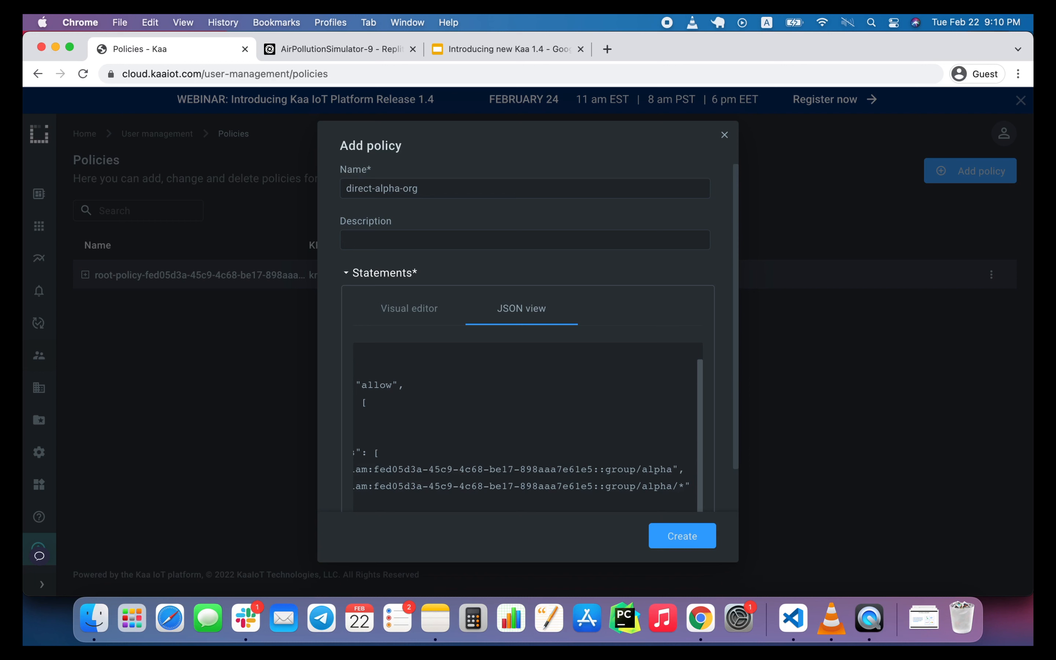
Add a third resource entry ending in user/alpha/* to the JSON and create the policy.
{"action": "type", "text": ","}
{"action": "key", "text": "Return"}
{"action": "key", "text": "super+v"}
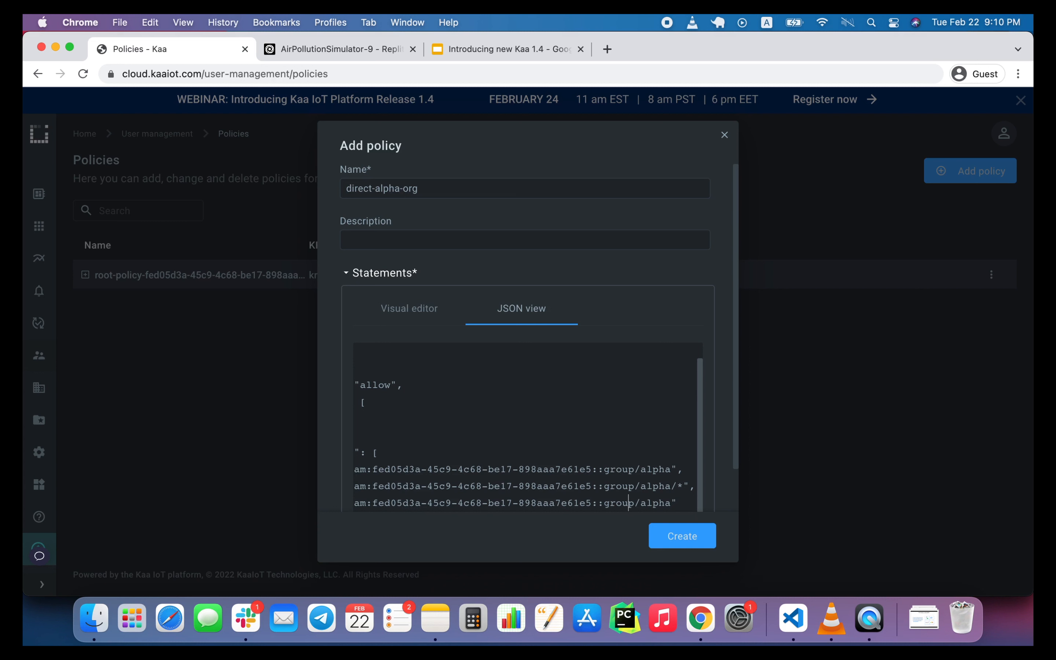
{"action": "key", "text": "BackSpace"}
{"action": "key", "text": "BackSpace"}
{"action": "key", "text": "BackSpace"}
{"action": "key", "text": "BackSpace"}
{"action": "key", "text": "BackSpace"}
{"action": "type", "text": "user"}
{"action": "left_click", "coordinate": [664, 503]}
{"action": "type", "text": "/*"}
{"action": "left_click", "coordinate": [704, 538]}
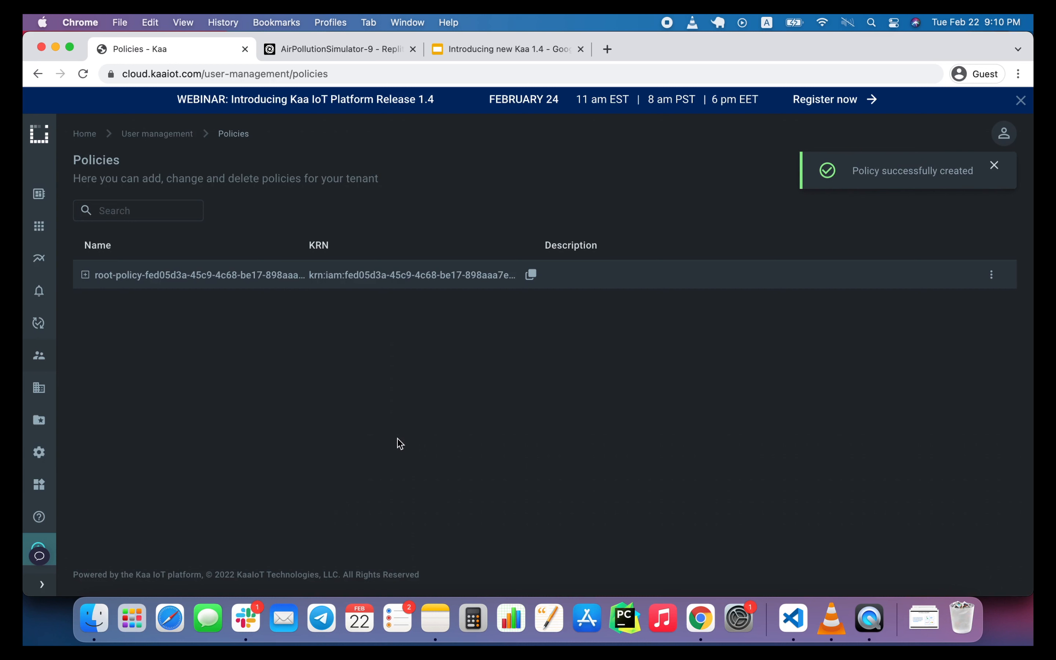
Attach the direct-alpha-org policy to the Alpha Admin group under Alpha.
{"action": "mouse_move", "coordinate": [39, 367]}
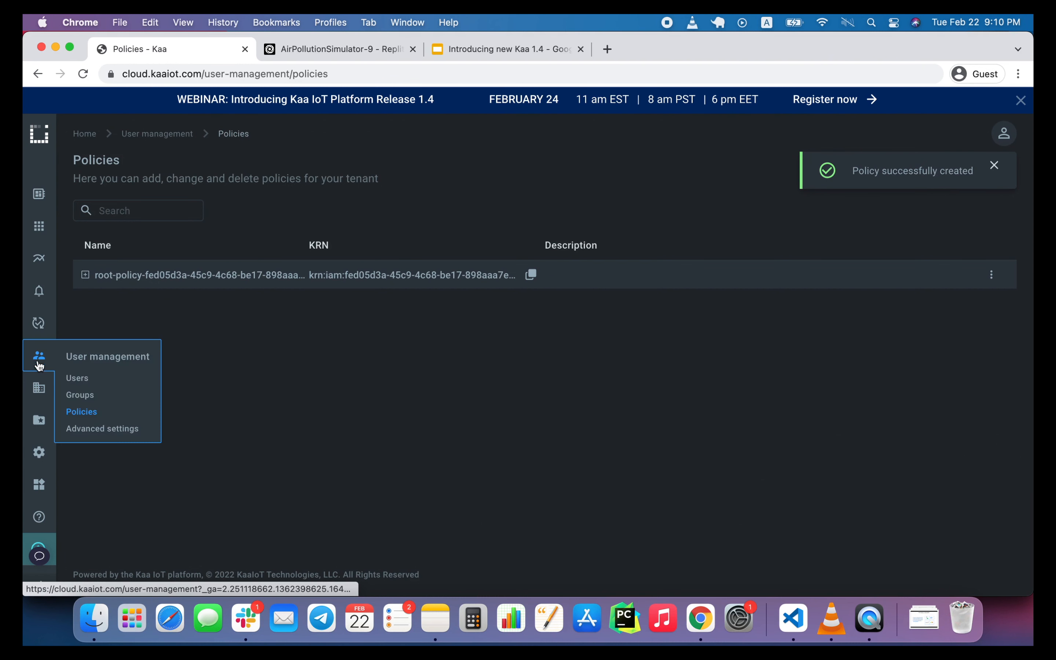
{"action": "left_click", "coordinate": [81, 395]}
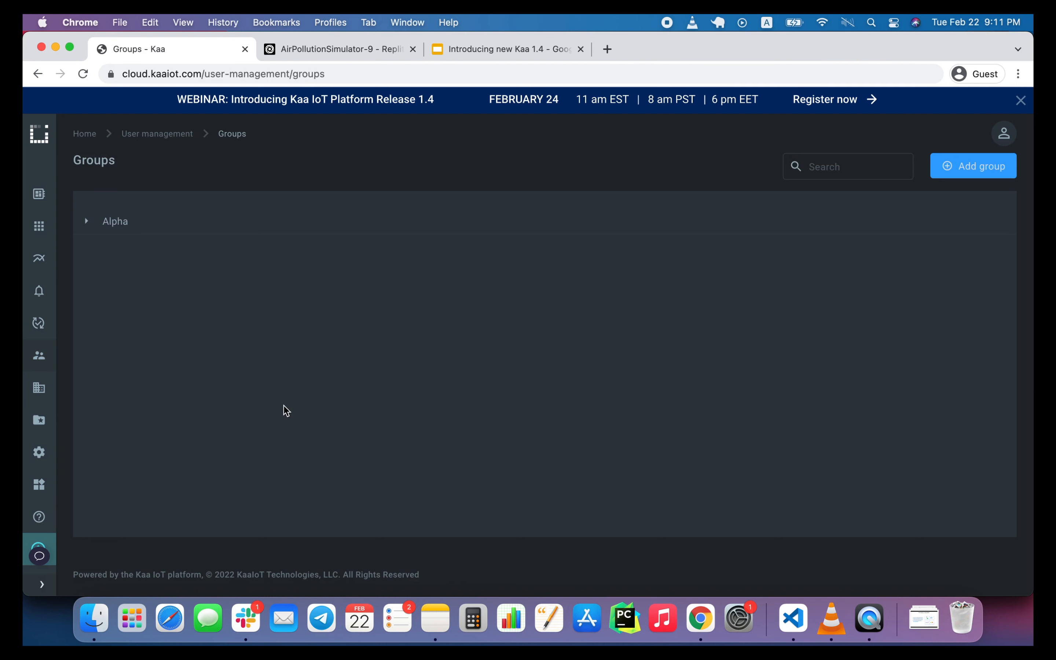
{"action": "left_click", "coordinate": [113, 231]}
{"action": "left_click", "coordinate": [136, 247]}
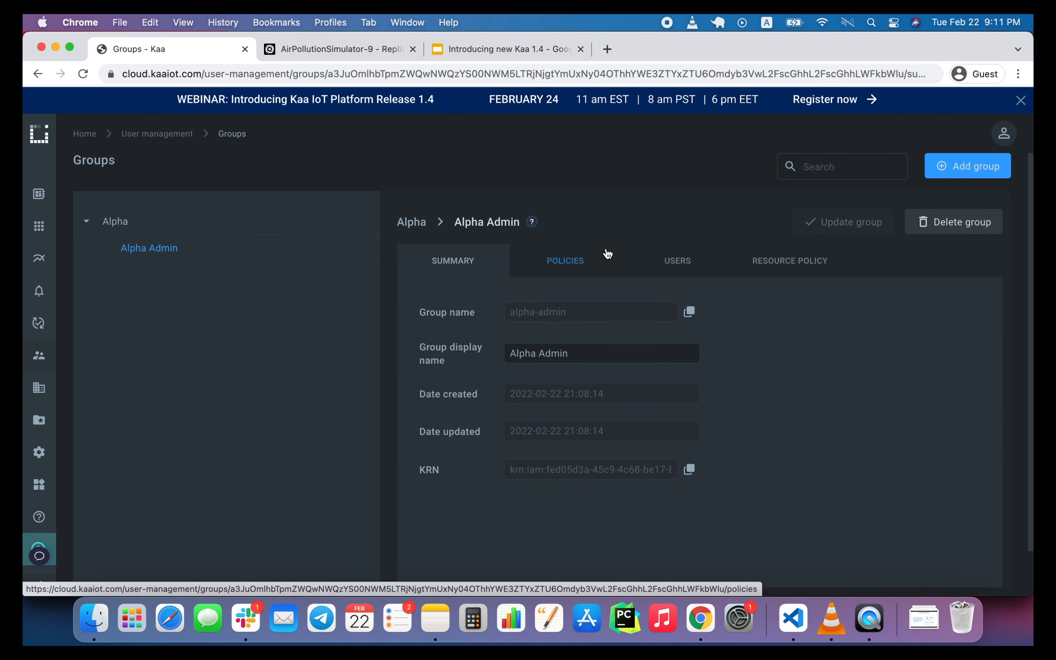
{"action": "left_click", "coordinate": [607, 253]}
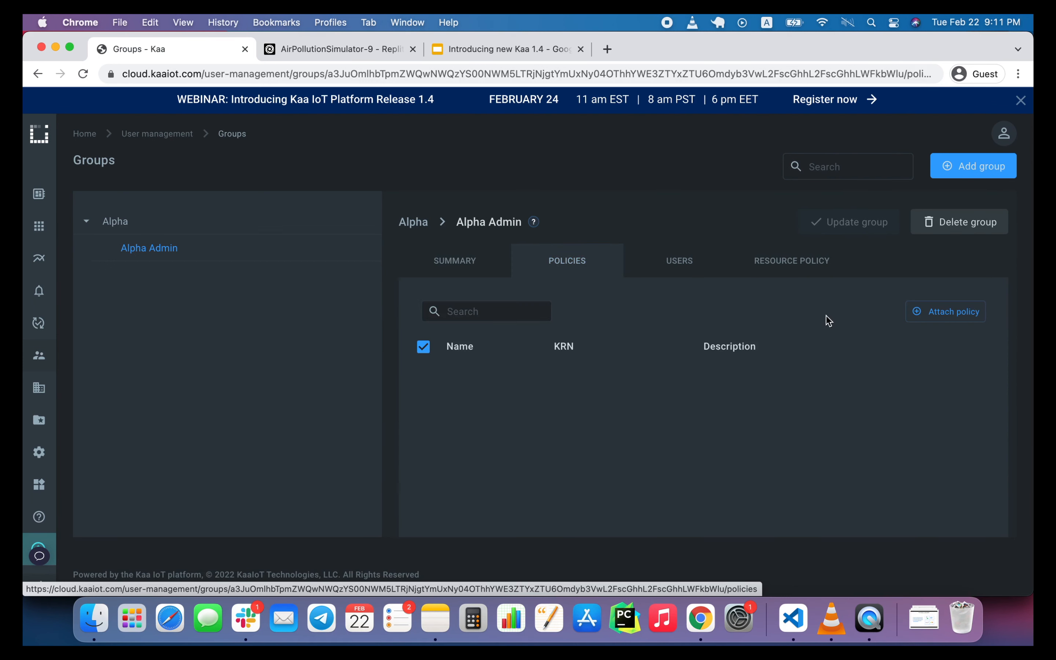
{"action": "left_click", "coordinate": [934, 313]}
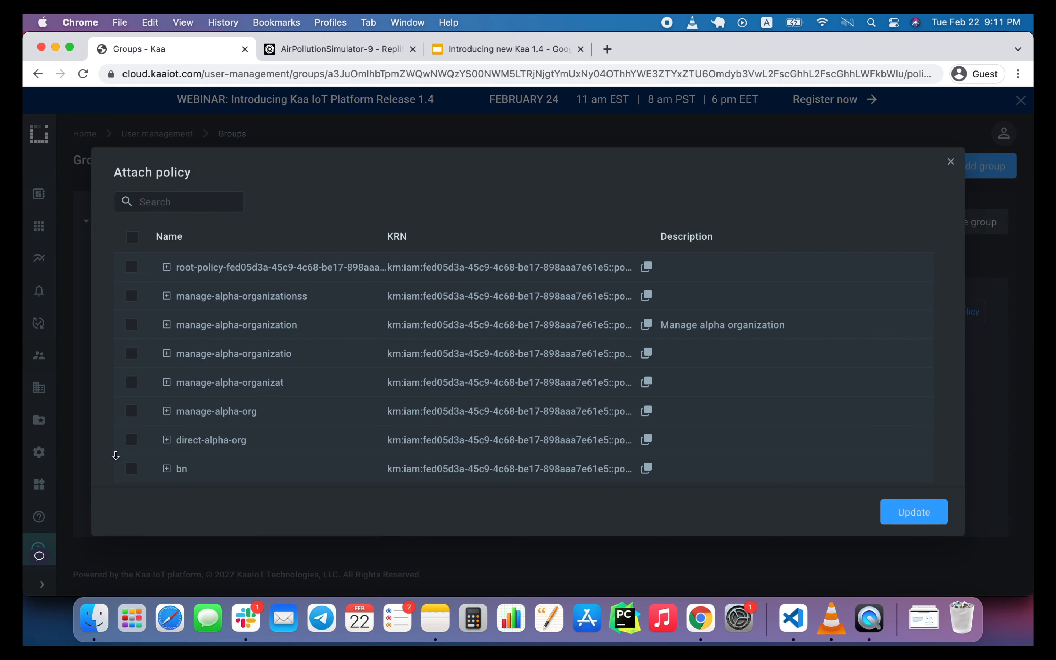
{"action": "left_click", "coordinate": [133, 443]}
{"action": "left_click", "coordinate": [896, 515]}
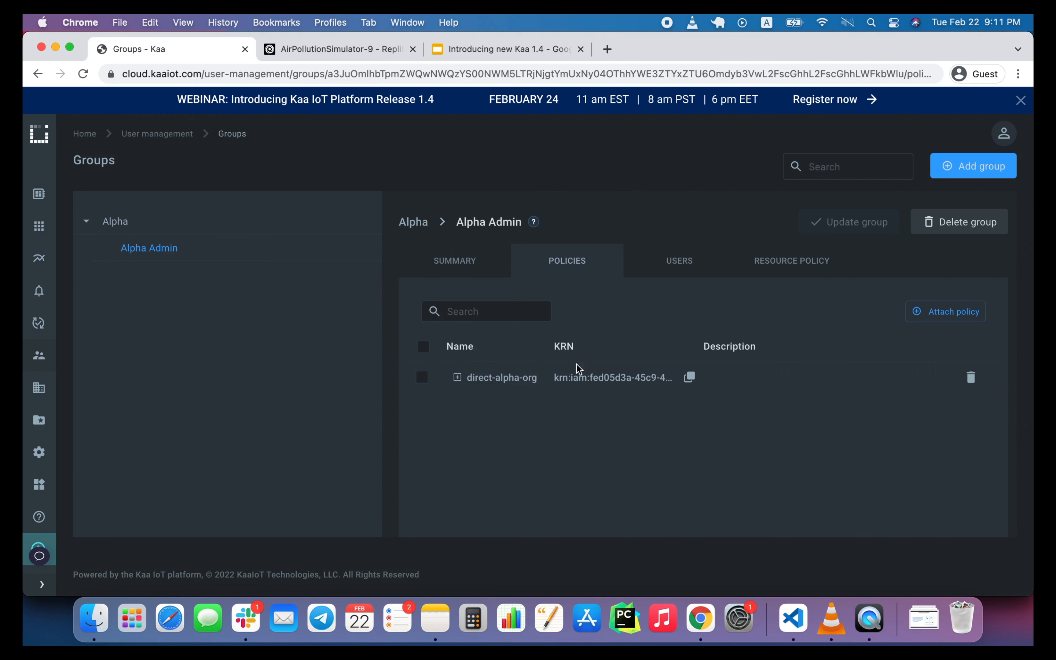
Switch to the incognito window's Kaa login page and submit the tenant owner's e-mail copied from notes.txt.
{"action": "right_click", "coordinate": [700, 618]}
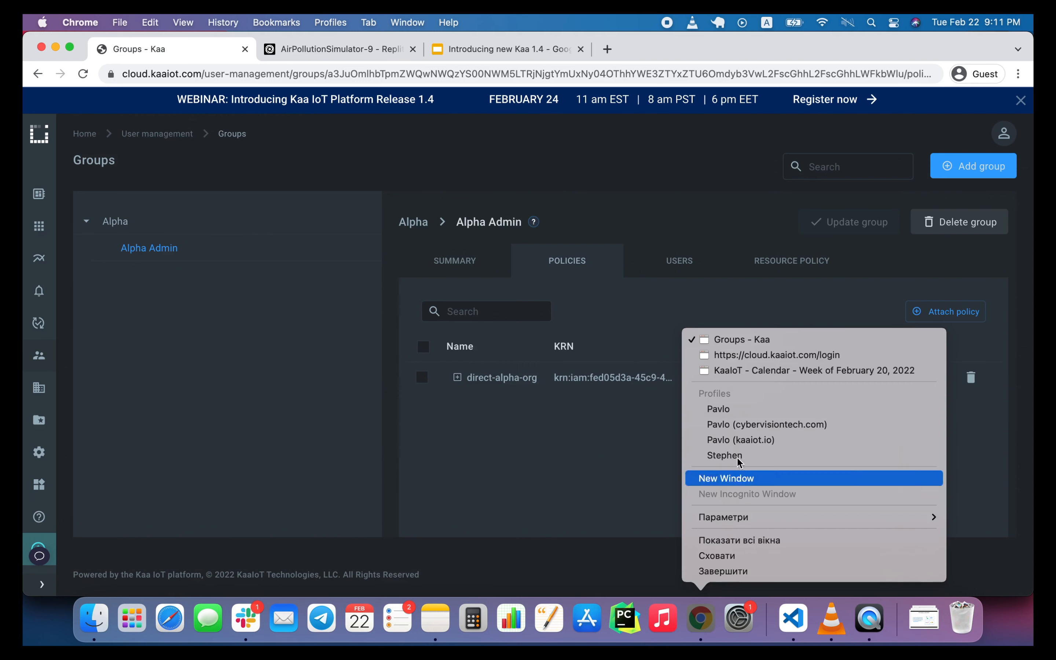
{"action": "left_click", "coordinate": [767, 359]}
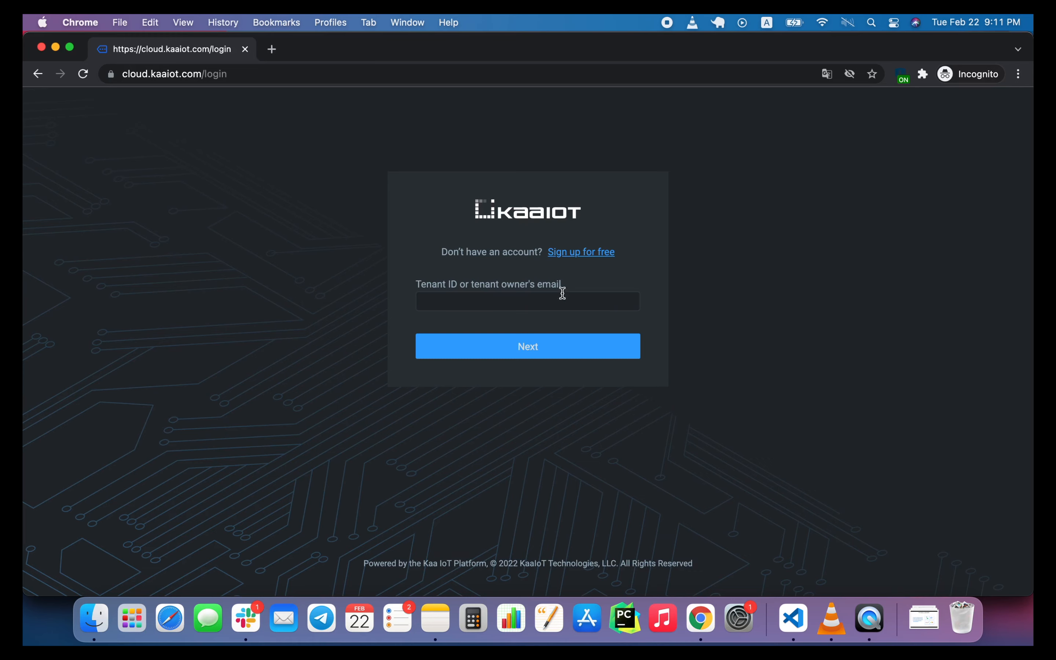
{"action": "left_click", "coordinate": [792, 611]}
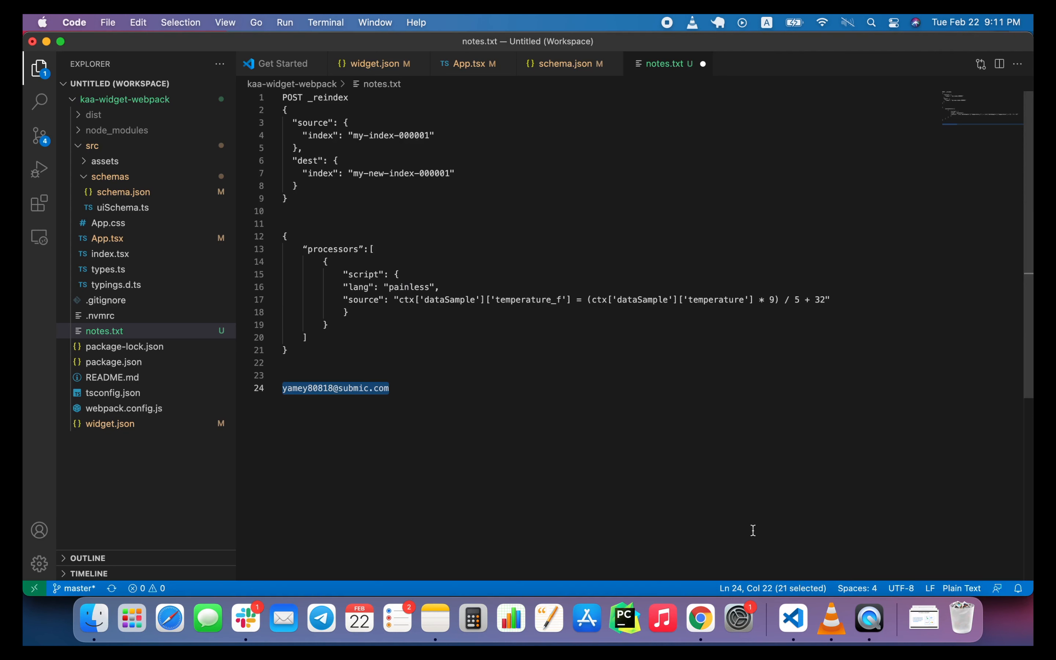
{"action": "left_click", "coordinate": [700, 617]}
{"action": "left_click", "coordinate": [597, 305]}
{"action": "key", "text": "super+v"}
{"action": "left_click", "coordinate": [601, 349]}
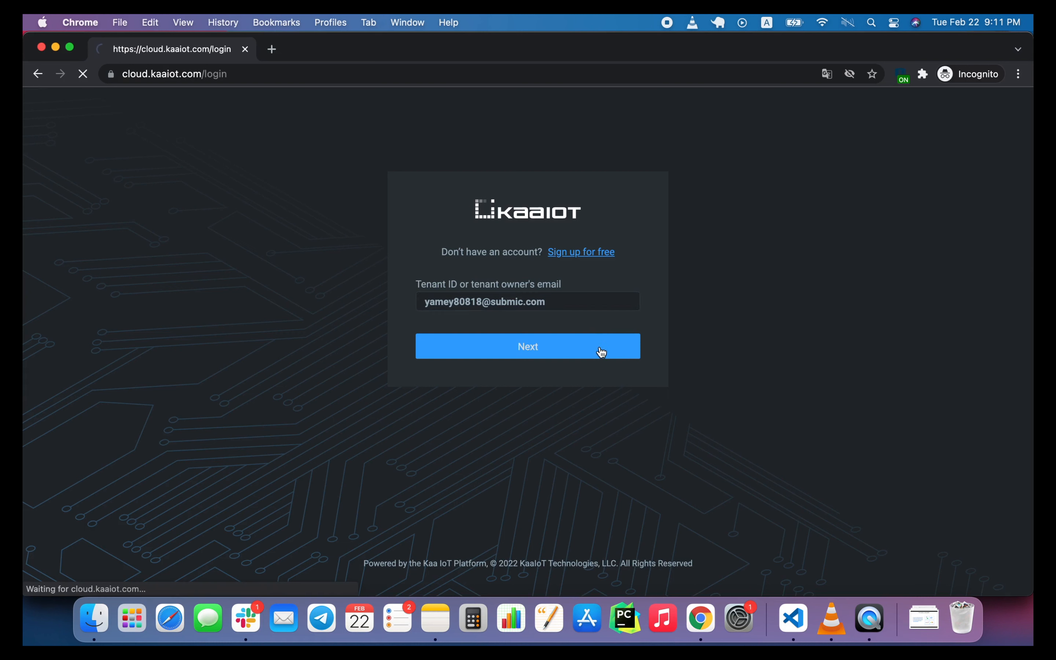
Sign in with a user account, entering the alpha admin's e-mail as the username and the account password.
{"action": "left_click", "coordinate": [531, 371]}
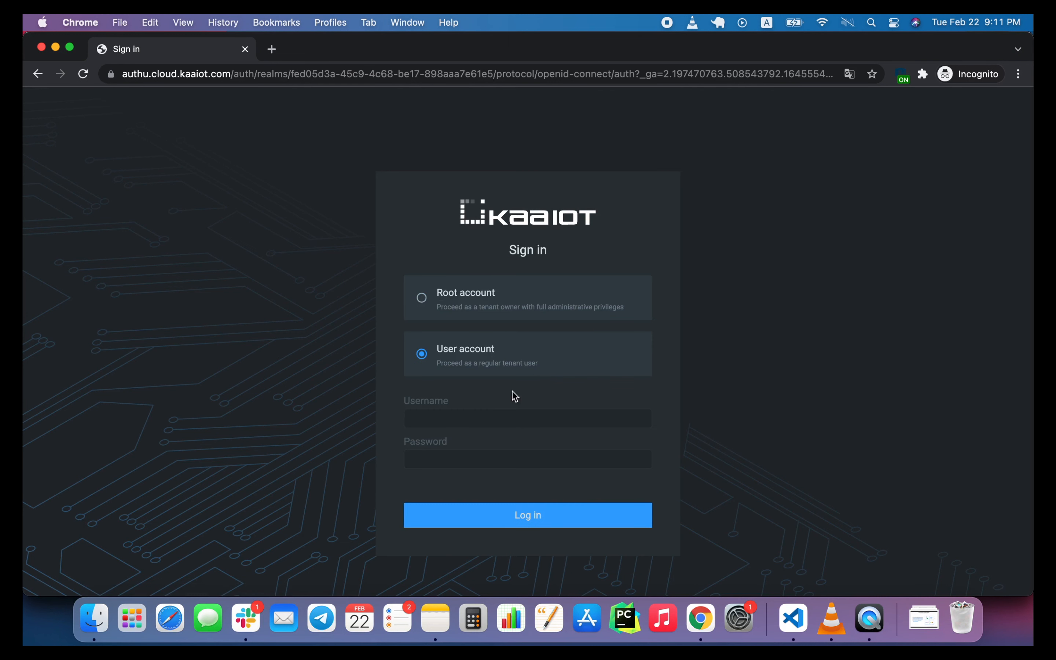
{"action": "left_click", "coordinate": [493, 414]}
{"action": "type", "text": "alpha"}
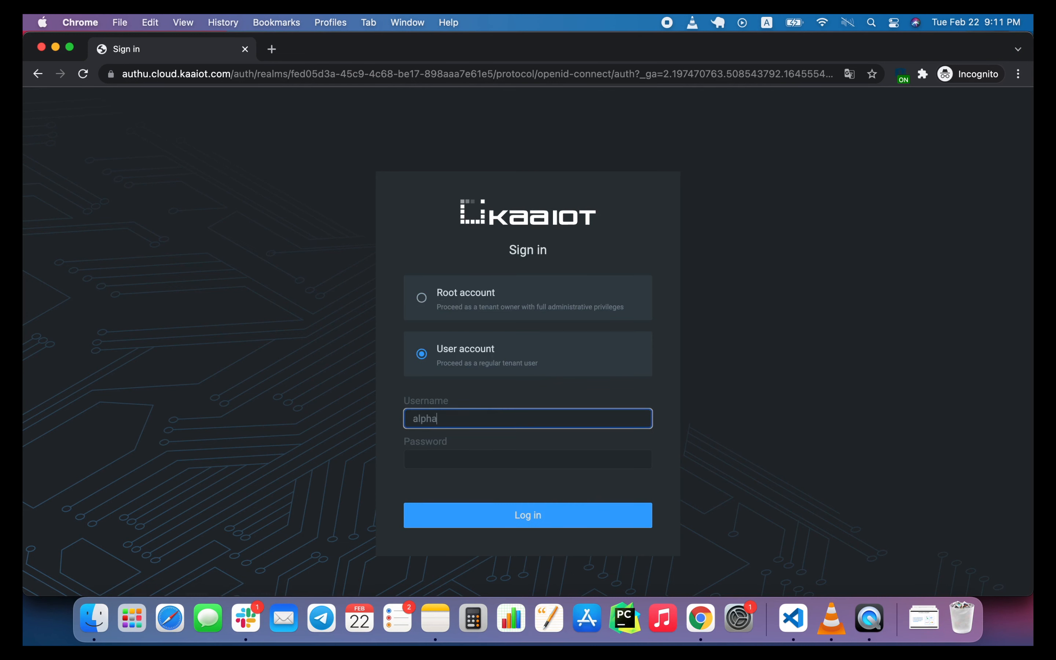
{"action": "type", "text": "-admin@example.com"}
{"action": "left_click", "coordinate": [446, 456]}
{"action": "type", "text": "••"}
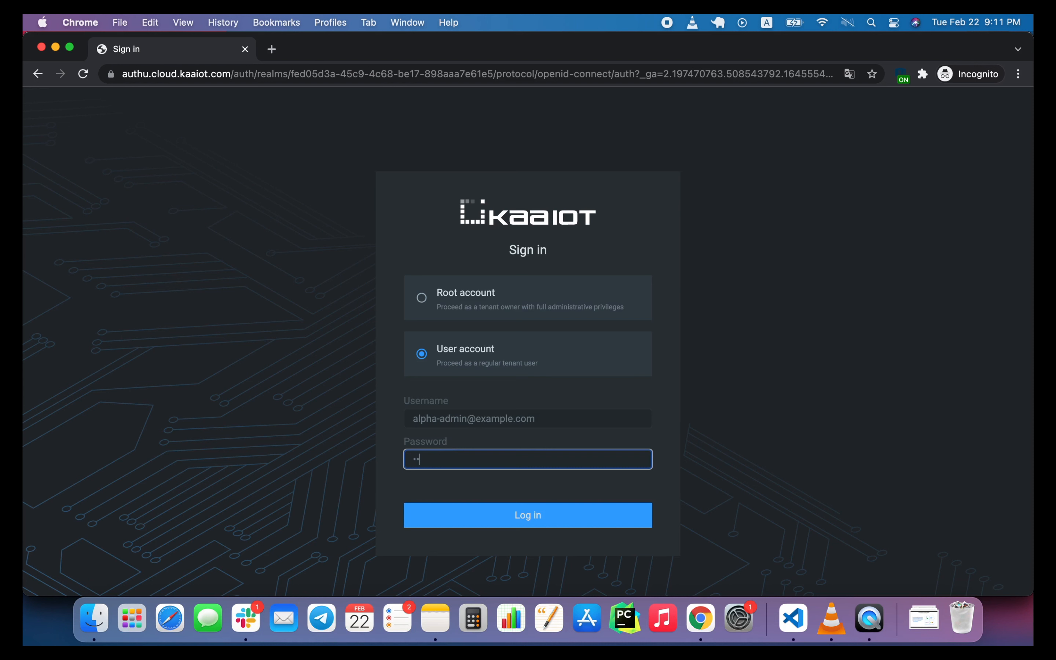
{"action": "type", "text": "••"}
{"action": "left_click", "coordinate": [519, 517]}
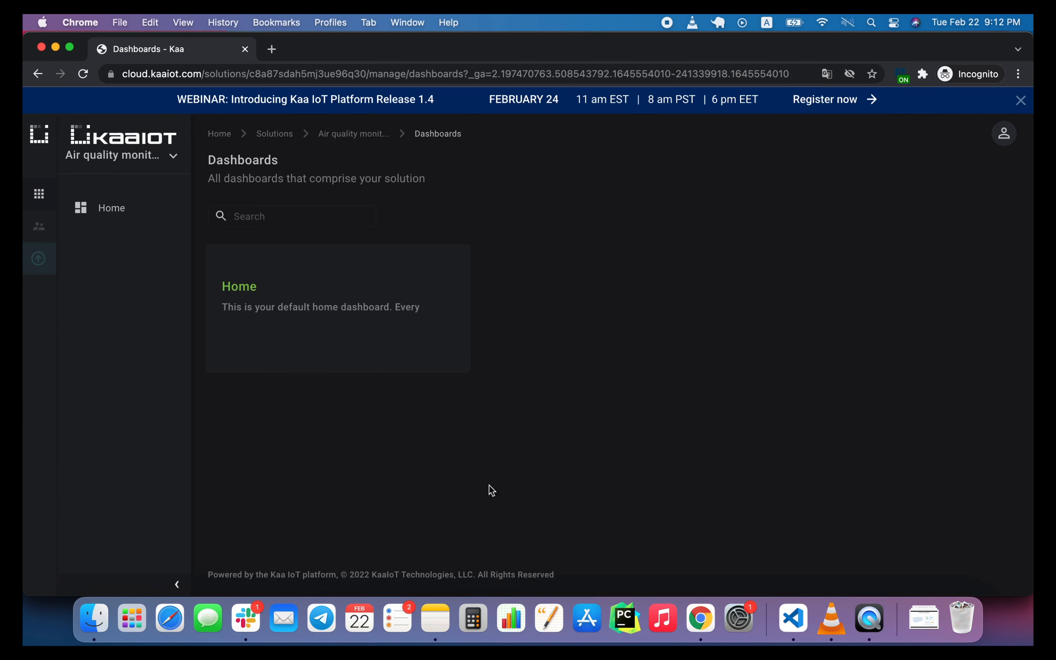
Open the list of users in User management as the alpha admin.
{"action": "mouse_move", "coordinate": [39, 226]}
{"action": "left_click", "coordinate": [74, 245]}
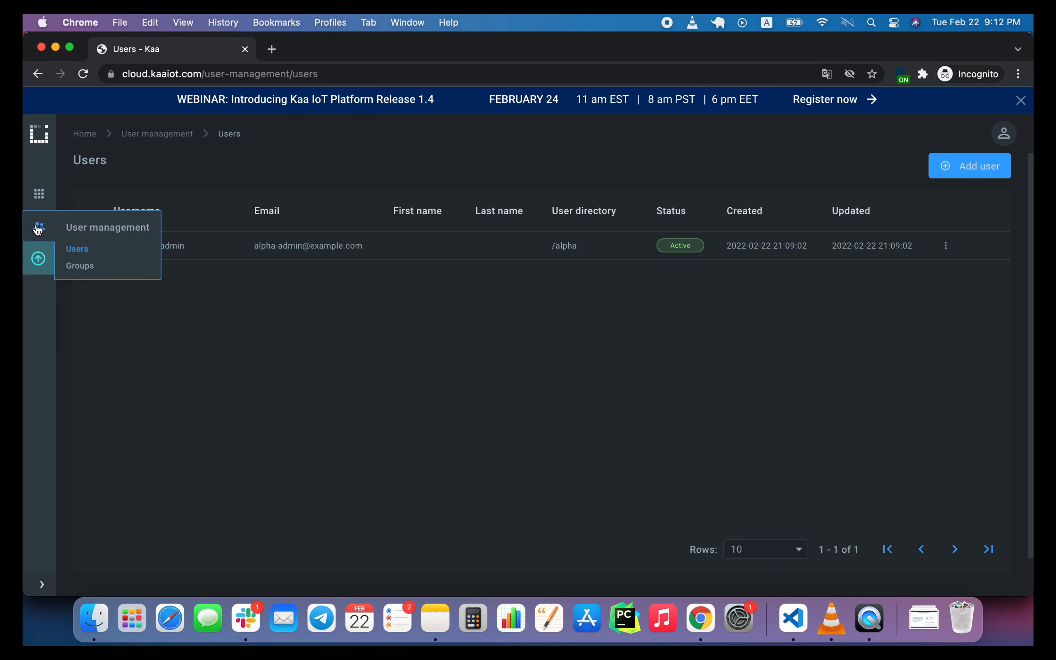
Open the groups in User management and inspect the summary of the Alpha Admin group under Alpha.
{"action": "left_click", "coordinate": [81, 273]}
{"action": "left_click", "coordinate": [108, 223]}
{"action": "left_click", "coordinate": [132, 247]}
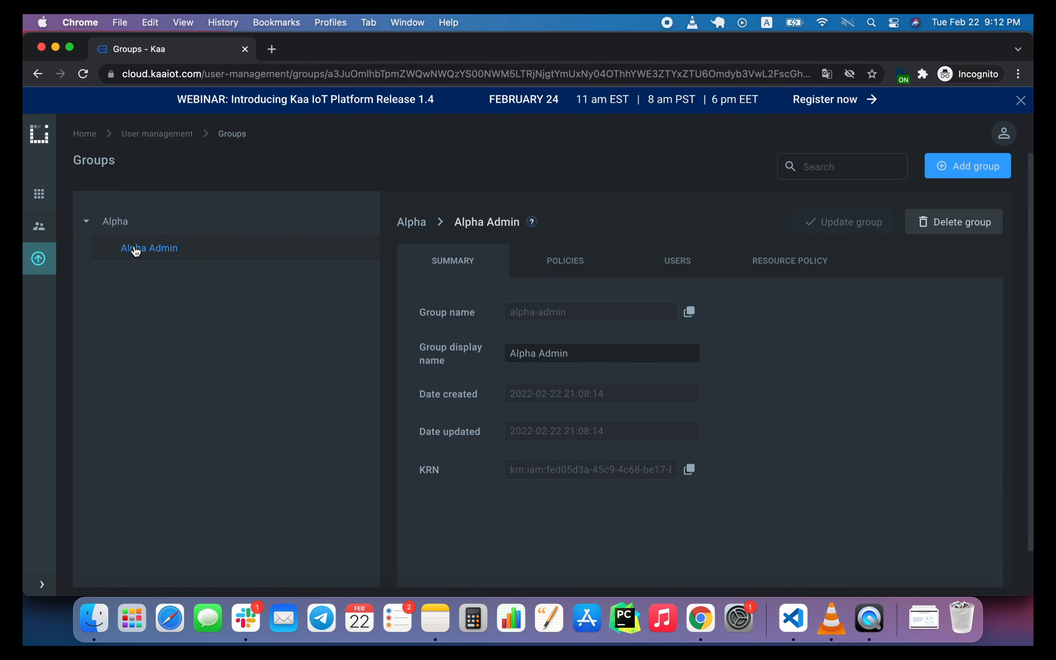
Start adding a new user in the Users list, entering the new alpha user's username and the matching example.com e-mail.
{"action": "mouse_move", "coordinate": [42, 218]}
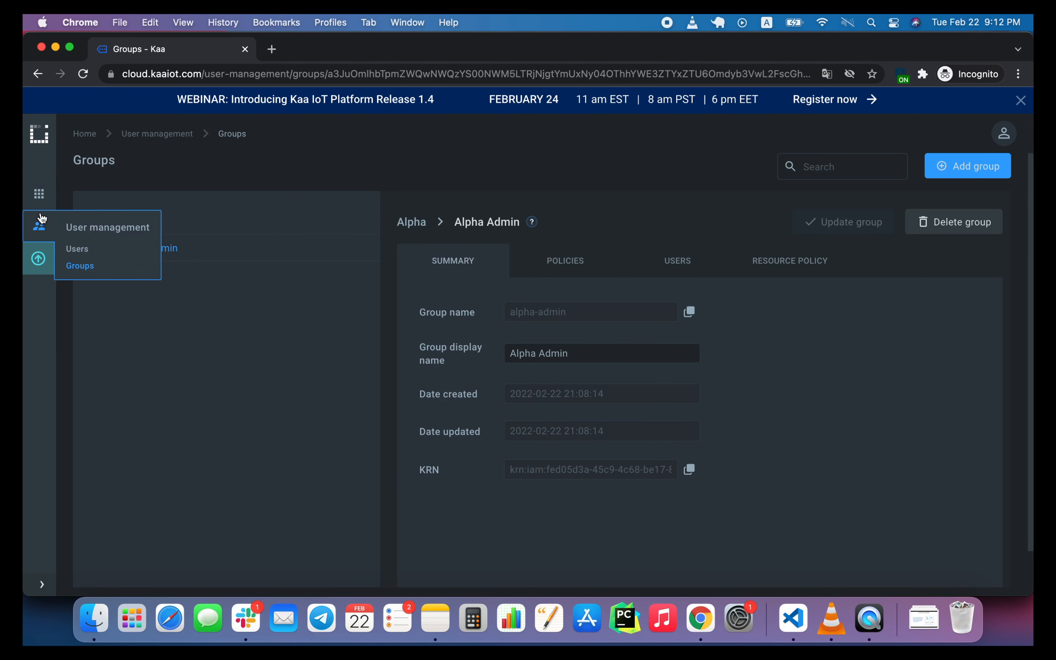
{"action": "left_click", "coordinate": [80, 251]}
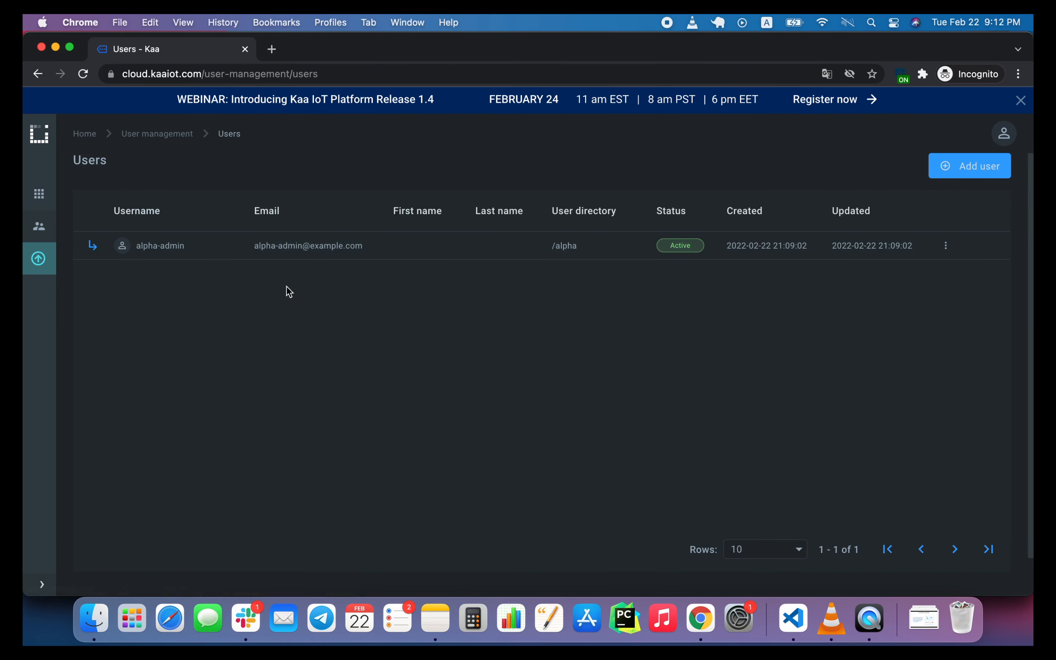
{"action": "left_click", "coordinate": [952, 170]}
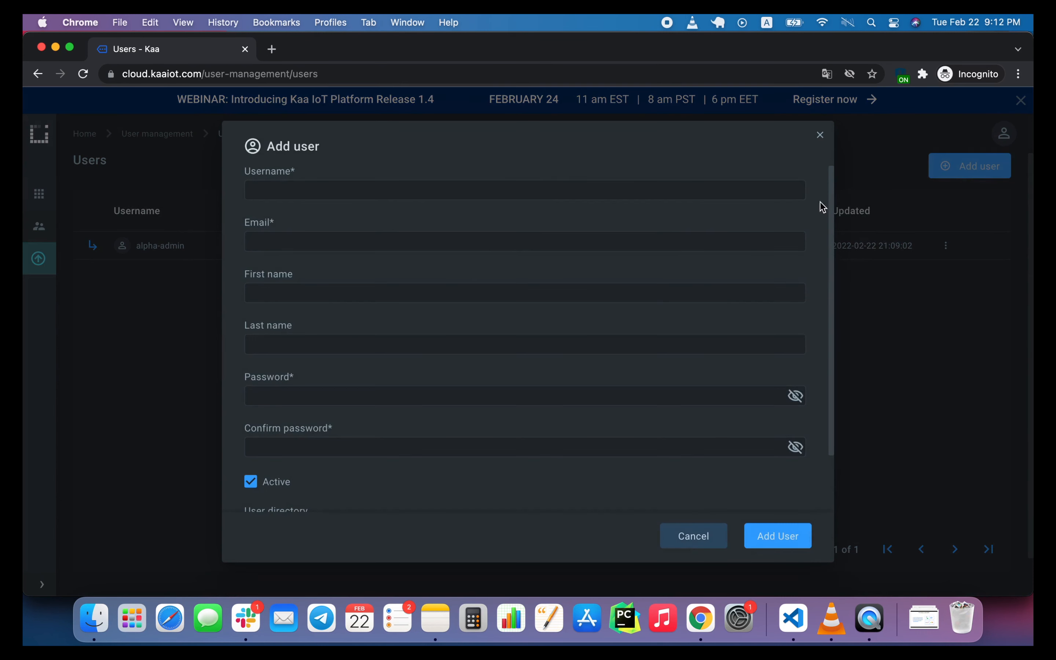
{"action": "left_click", "coordinate": [556, 188]}
{"action": "type", "text": "alice"}
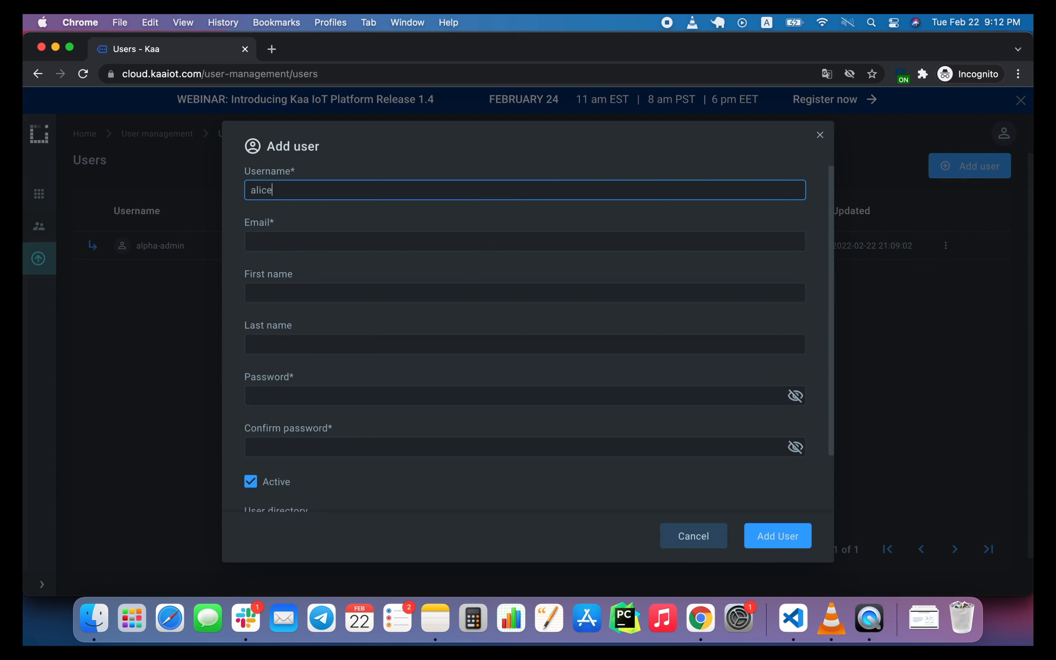
{"action": "type", "text": "-alpha"}
{"action": "triple_click", "coordinate": [482, 186]}
{"action": "key", "text": "cmd+c"}
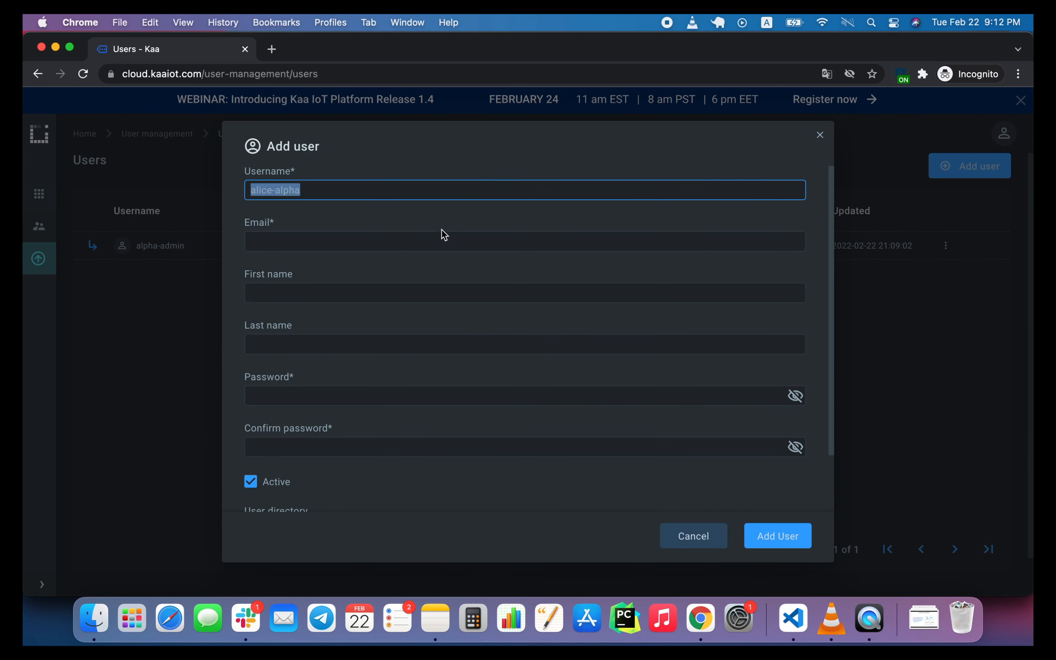
{"action": "left_click", "coordinate": [431, 241]}
{"action": "key", "text": "cmd+v"}
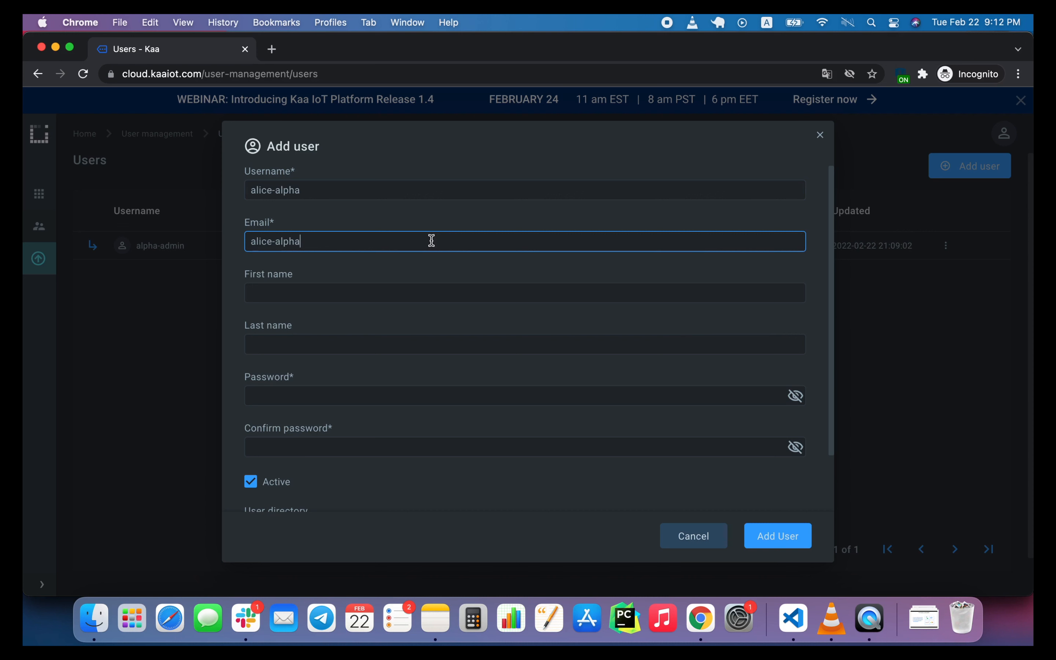
{"action": "type", "text": "@example.com"}
{"action": "left_click", "coordinate": [374, 293]}
Enter and confirm the new user's password, leave the user directory empty, and add the active user.
{"action": "left_click", "coordinate": [335, 385]}
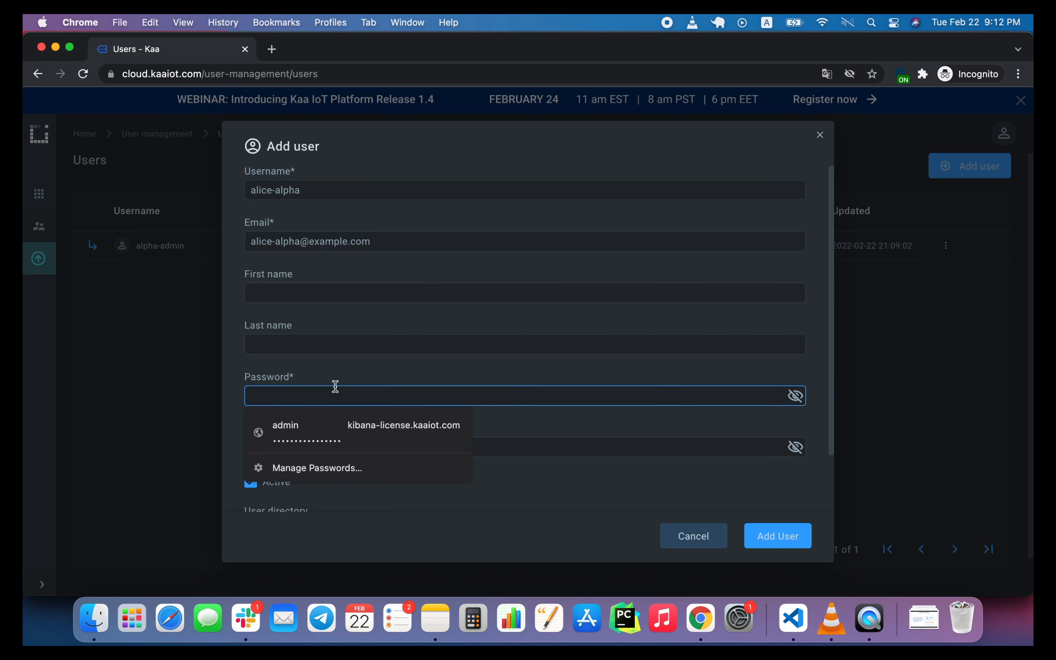
{"action": "type", "text": "1234"}
{"action": "left_click", "coordinate": [306, 446]}
{"action": "type", "text": "12"}
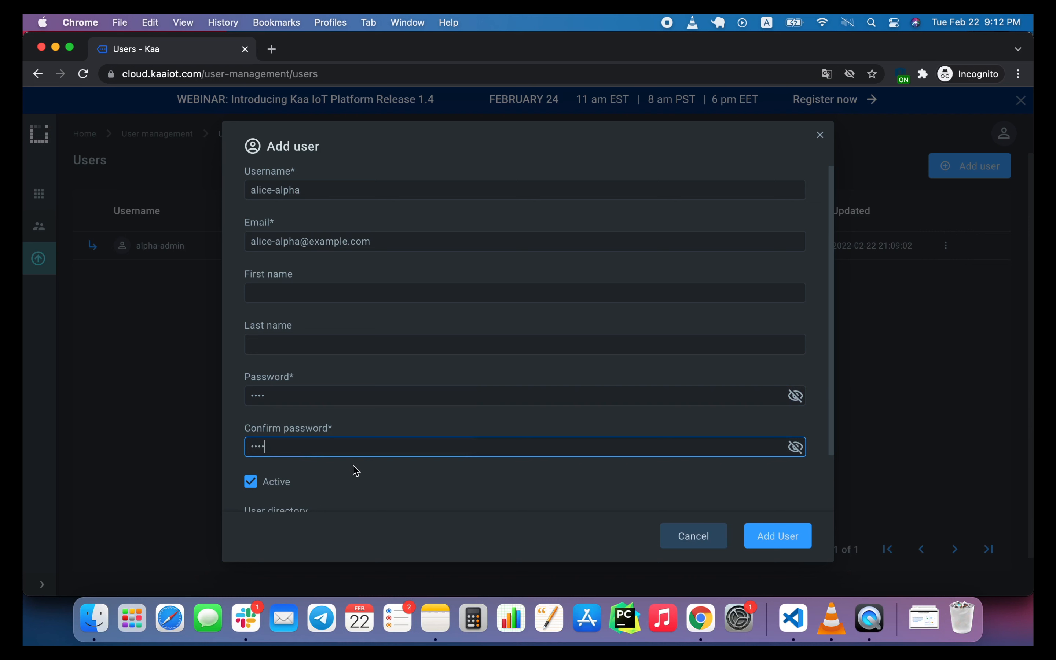
{"action": "scroll", "coordinate": [356, 470], "scroll_direction": "down", "scroll_amount": 2}
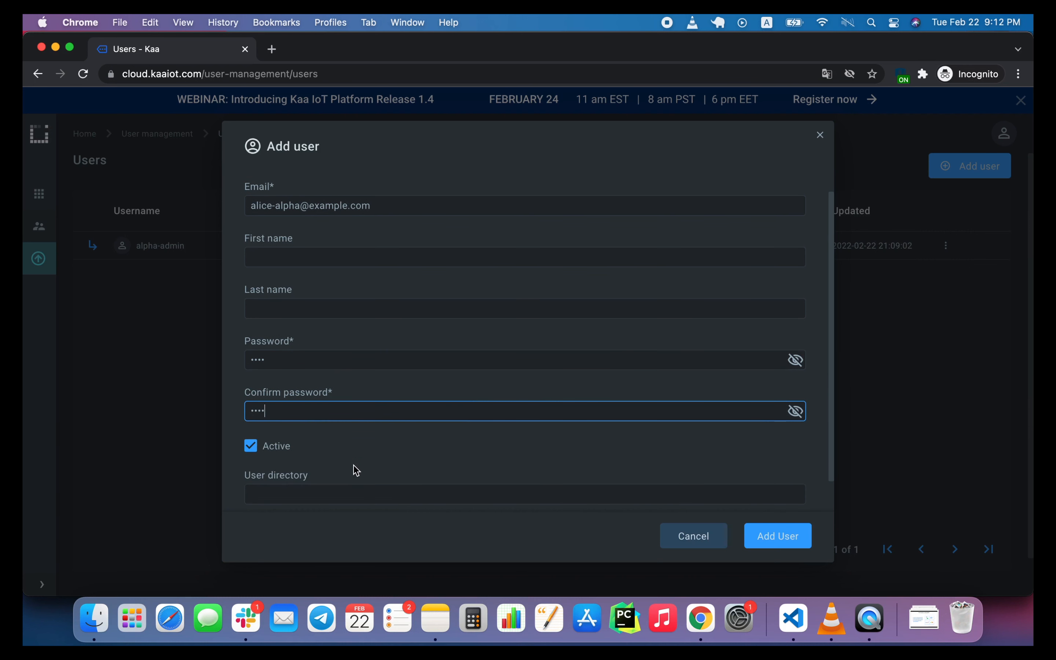
{"action": "scroll", "coordinate": [356, 470], "scroll_direction": "down", "scroll_amount": 2}
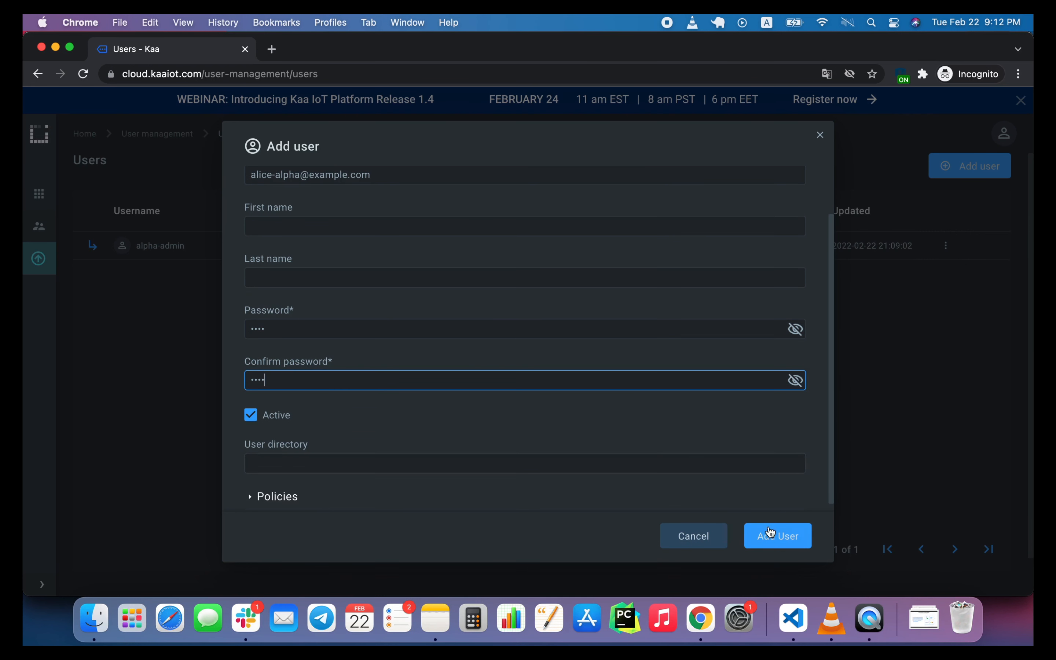
{"action": "left_click", "coordinate": [771, 536]}
{"action": "left_click", "coordinate": [769, 537]}
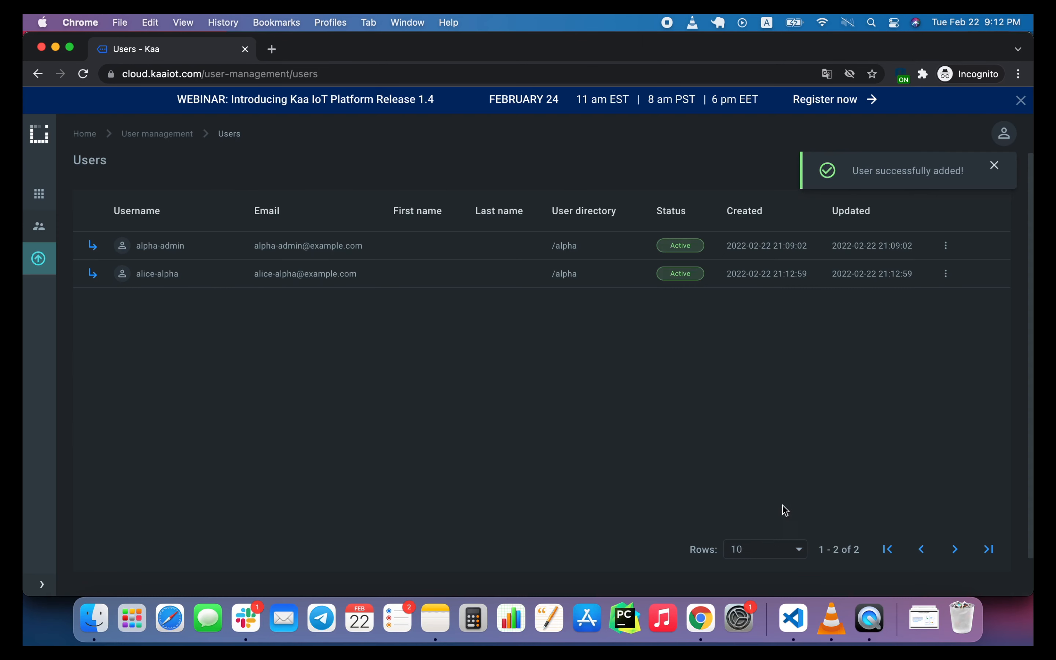
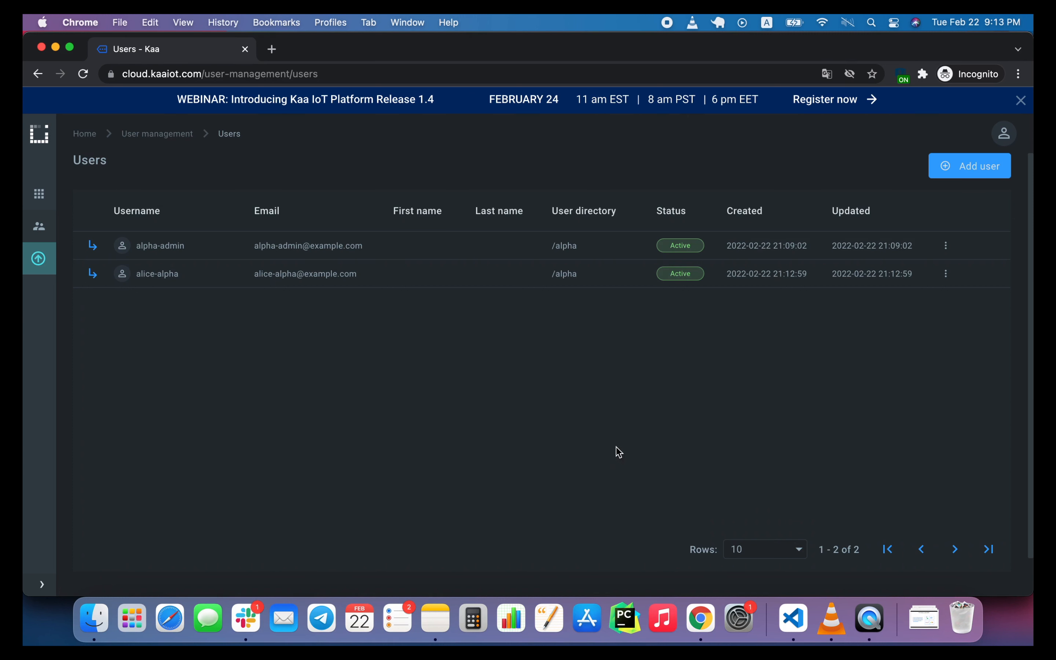
Switch to the guest Chrome window and add a top-level group named bravo with display name Bravo, clearing the Alpha Admin parent.
{"action": "right_click", "coordinate": [700, 618]}
{"action": "left_click", "coordinate": [763, 340]}
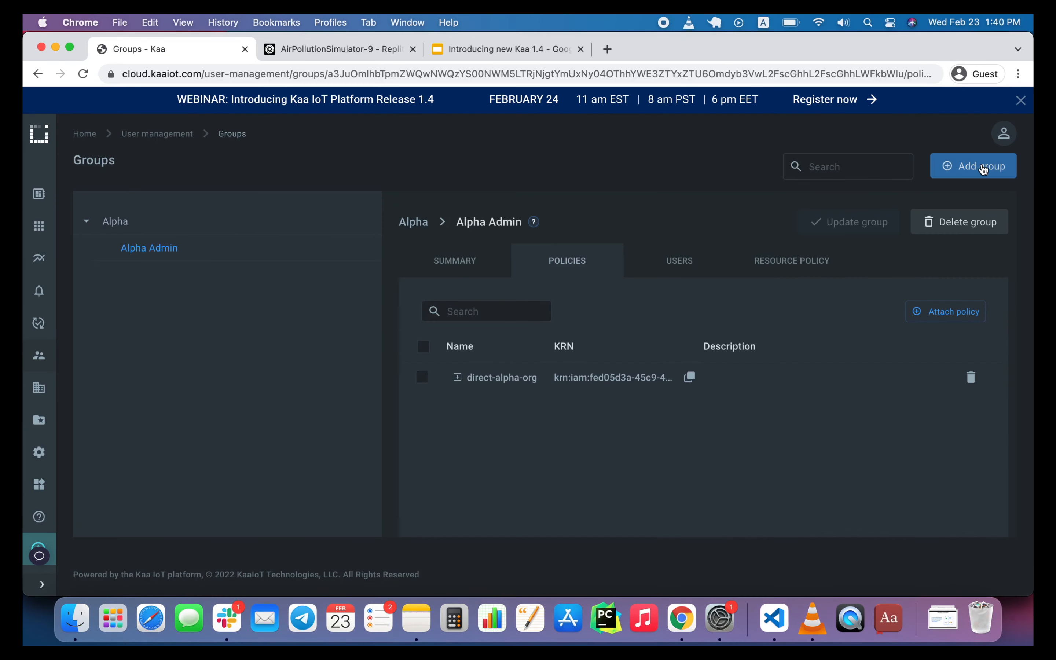
{"action": "left_click", "coordinate": [982, 168]}
{"action": "left_click", "coordinate": [563, 225]}
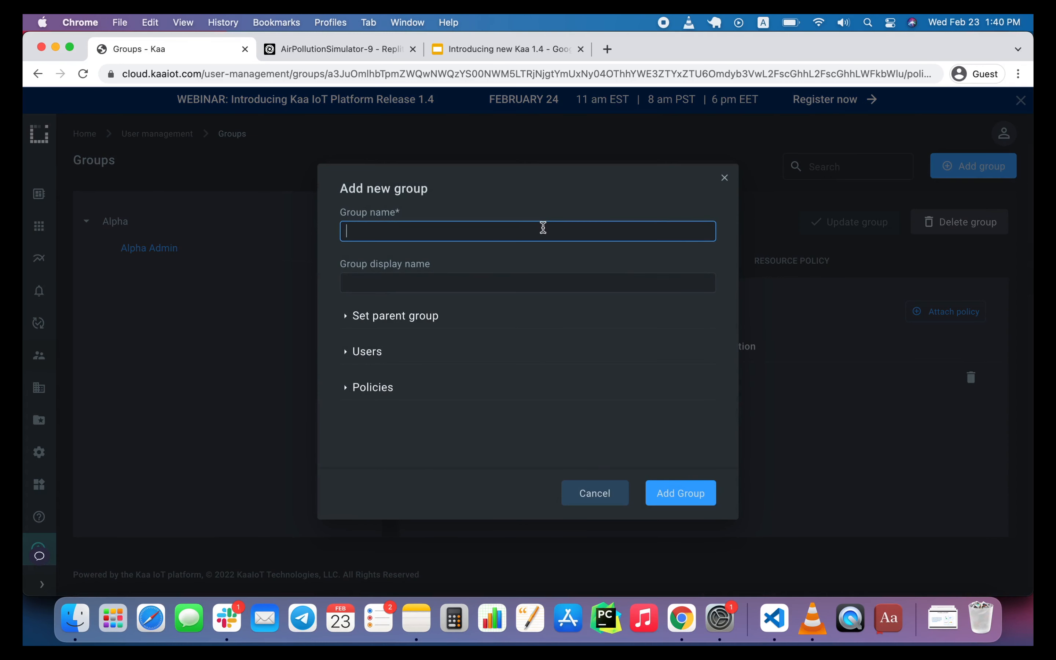
{"action": "type", "text": "bravo"}
{"action": "left_click", "coordinate": [453, 286]}
{"action": "type", "text": "Bravo"}
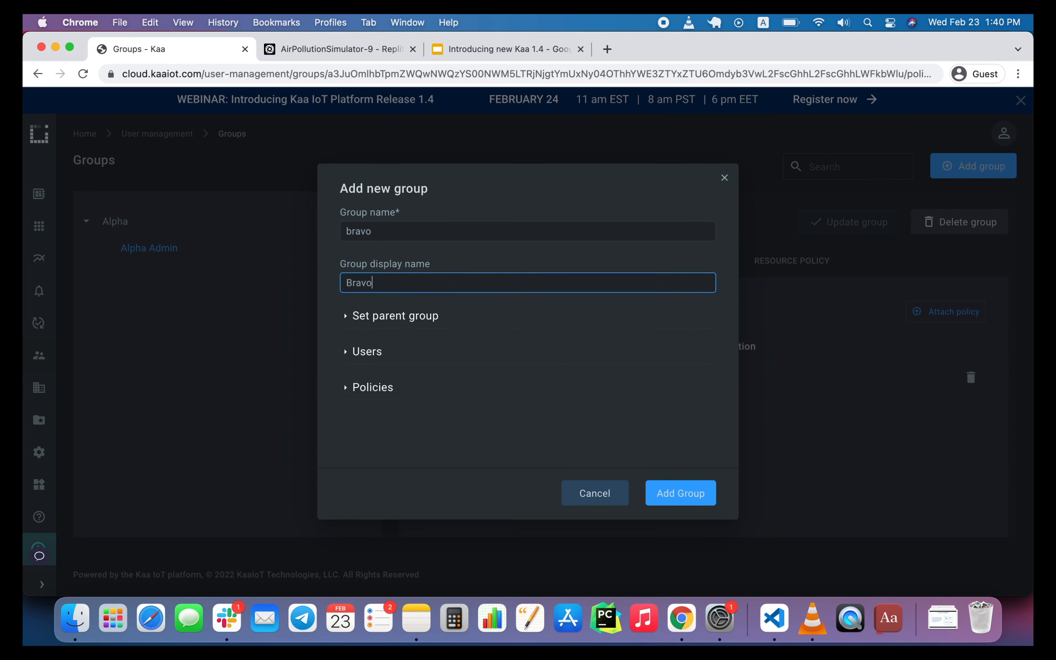
{"action": "left_click", "coordinate": [419, 316]}
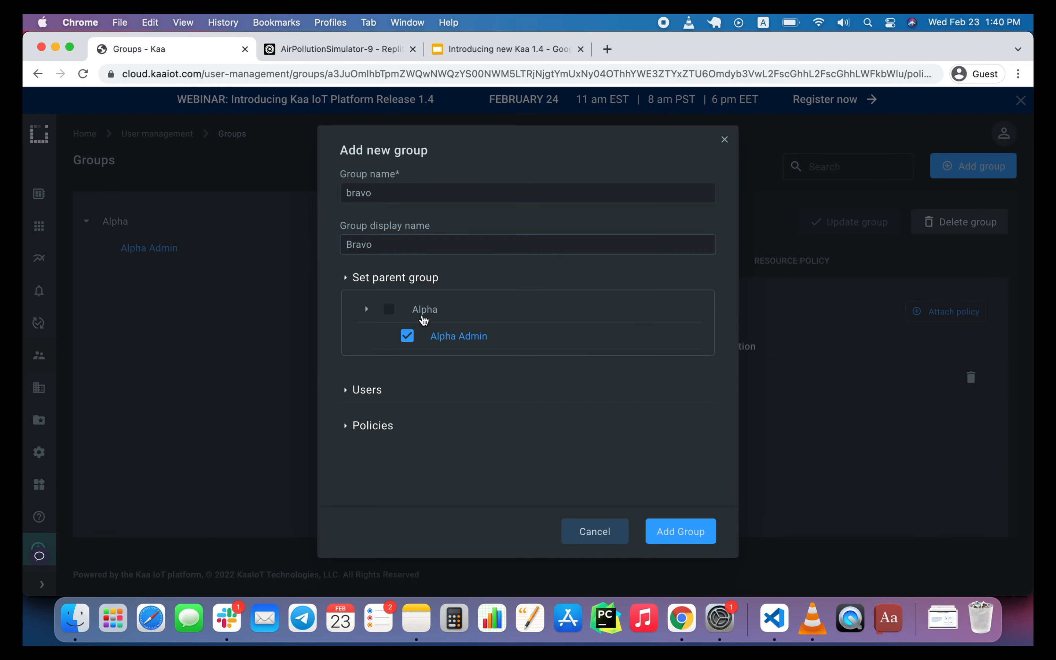
{"action": "left_click", "coordinate": [407, 337]}
{"action": "left_click", "coordinate": [677, 527]}
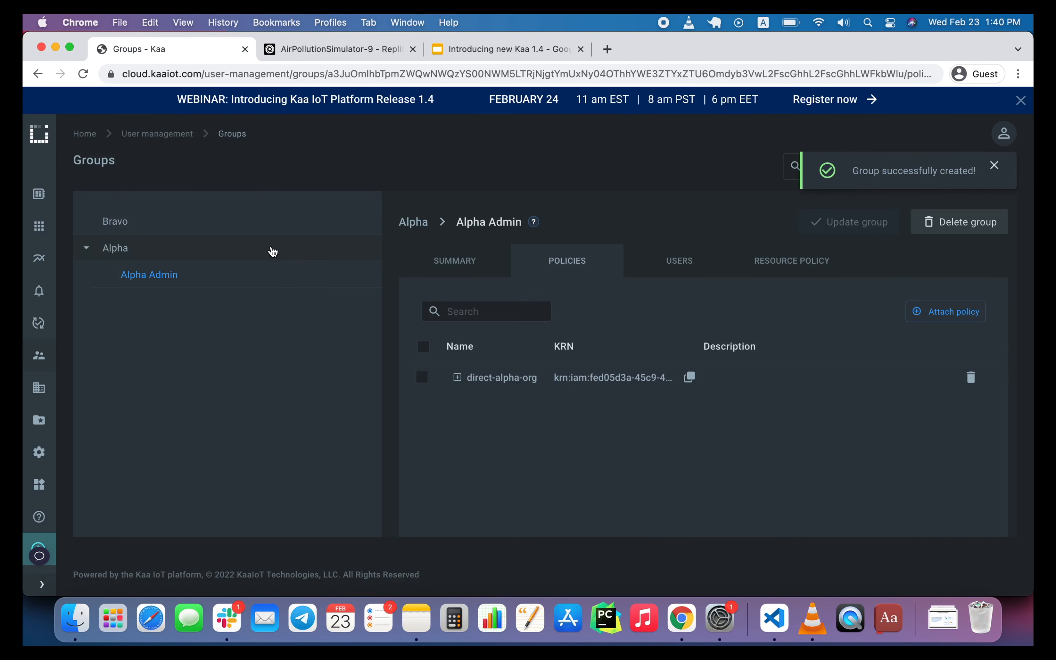
Select the Bravo group and add a group named bravo-admin with display name Bravo Admin, using Bravo as its parent.
{"action": "left_click", "coordinate": [264, 236]}
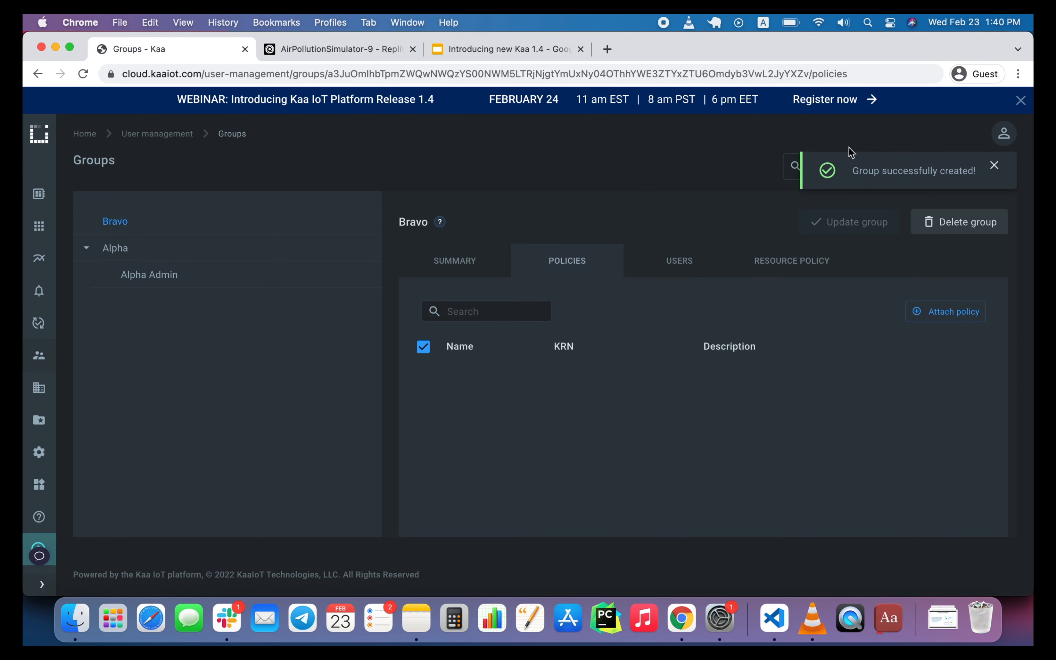
{"action": "left_click", "coordinate": [1000, 165]}
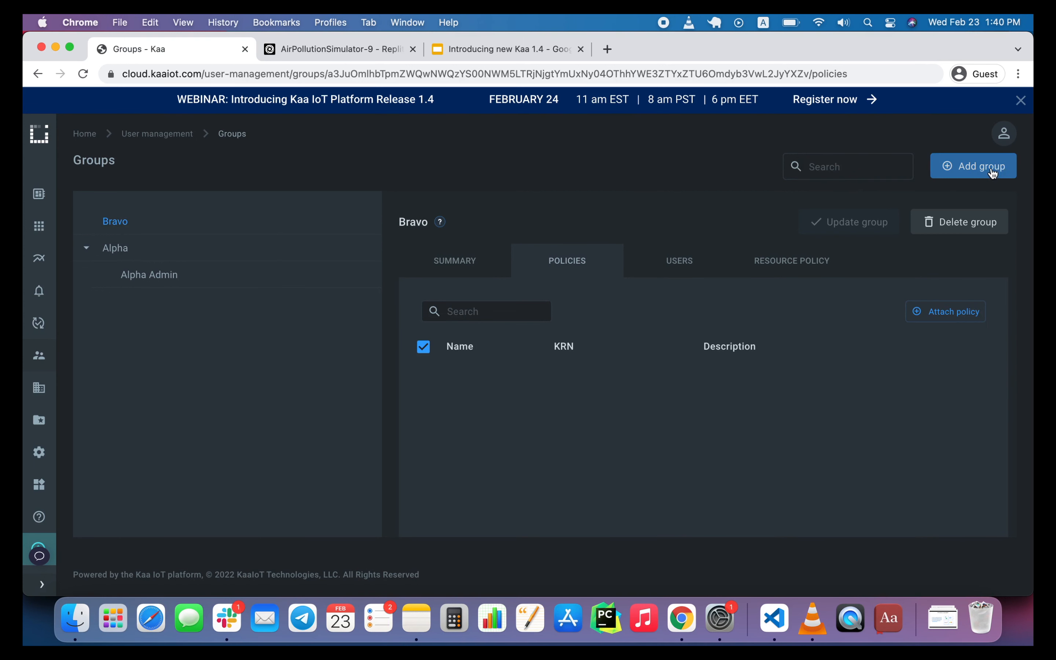
{"action": "left_click", "coordinate": [978, 174]}
{"action": "left_click", "coordinate": [554, 231]}
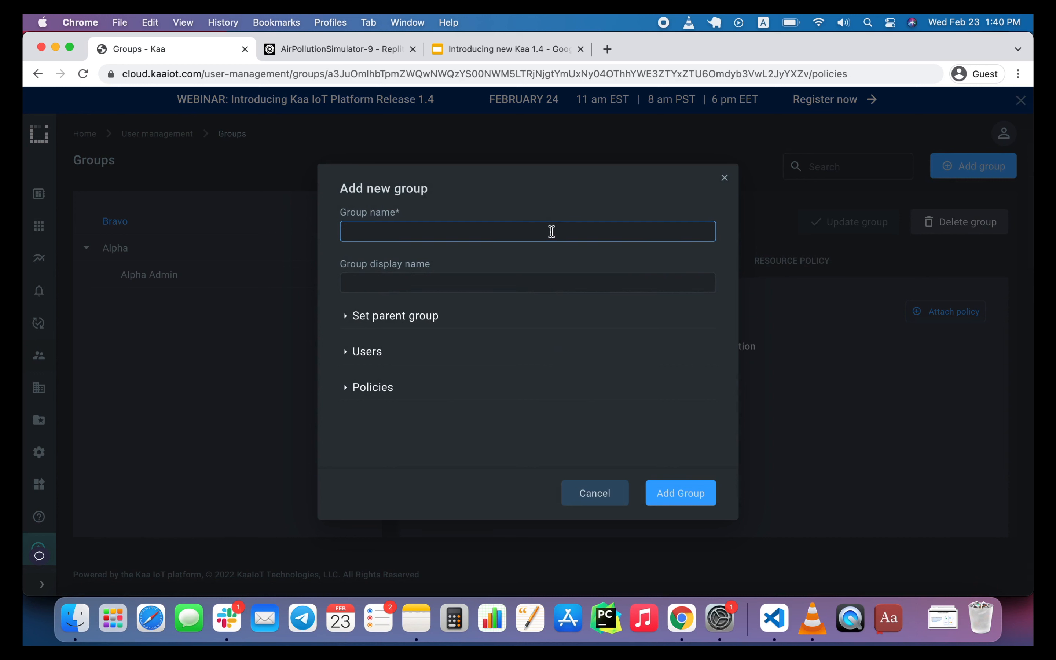
{"action": "type", "text": "bravo-admin"}
{"action": "left_click", "coordinate": [487, 281]}
{"action": "type", "text": "Bravo"}
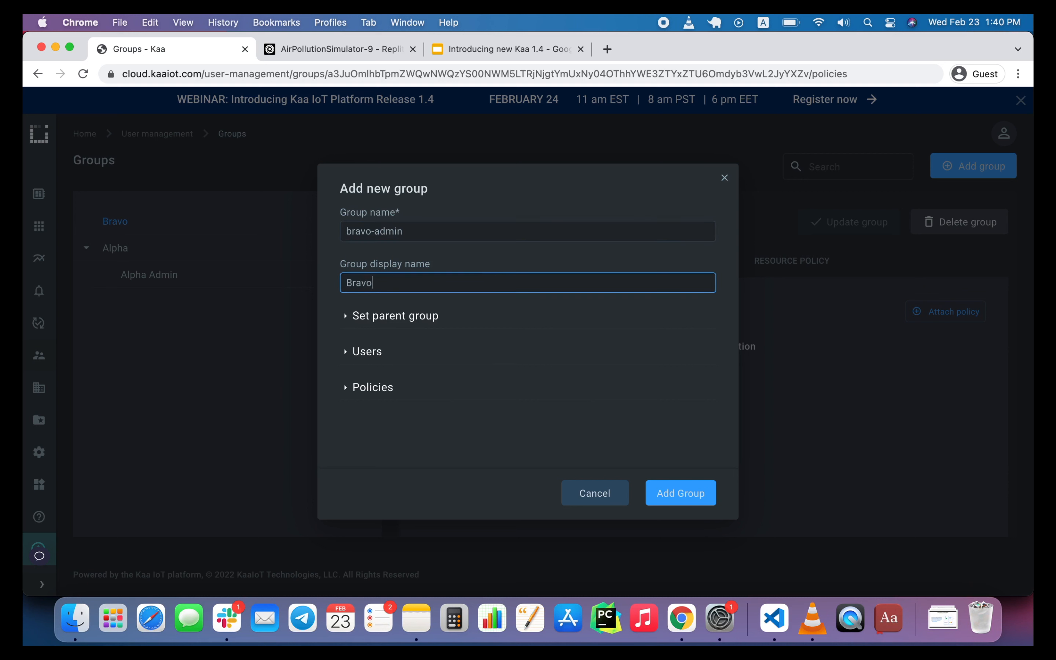
{"action": "type", "text": " Admin"}
{"action": "left_click", "coordinate": [430, 315]}
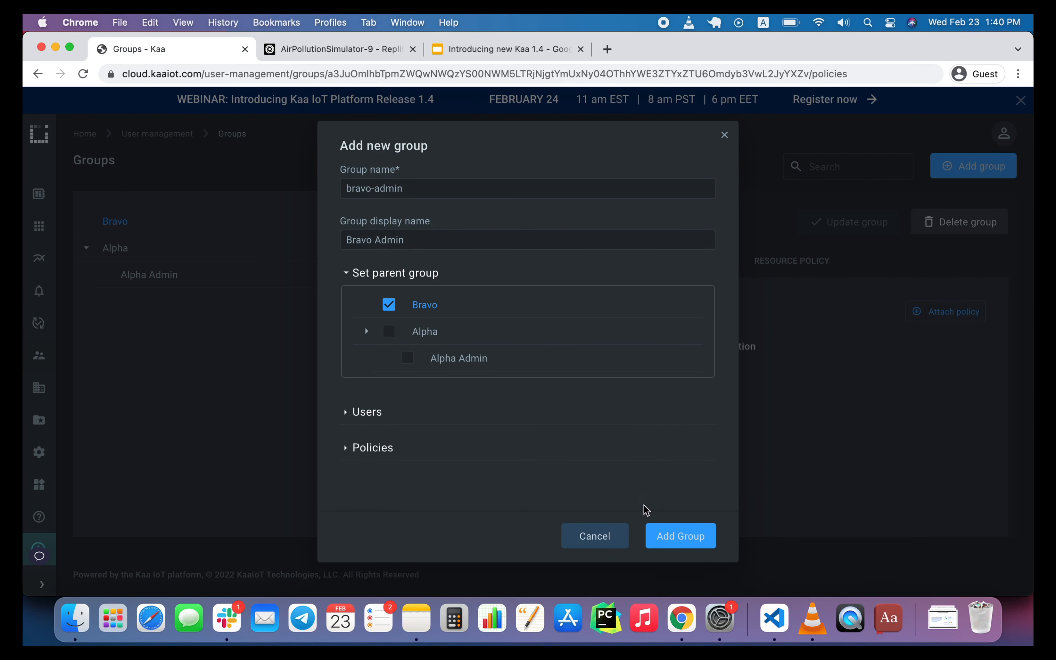
{"action": "left_click", "coordinate": [656, 531]}
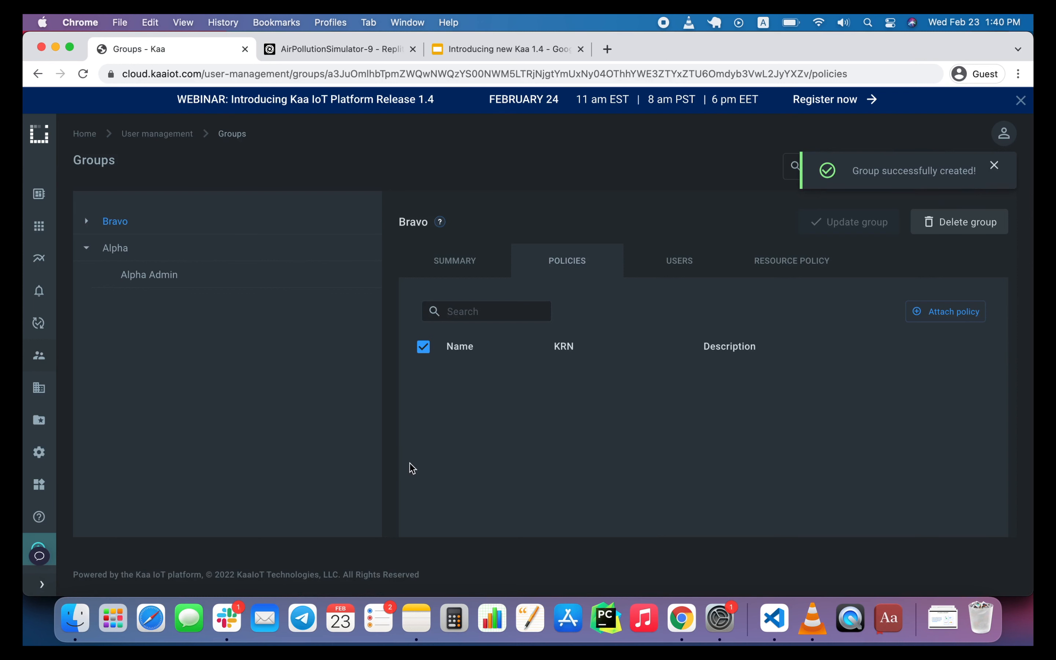
Start cloning the direct-alpha-org policy in User management and name the clone manage-bravo-org.
{"action": "mouse_move", "coordinate": [40, 357]}
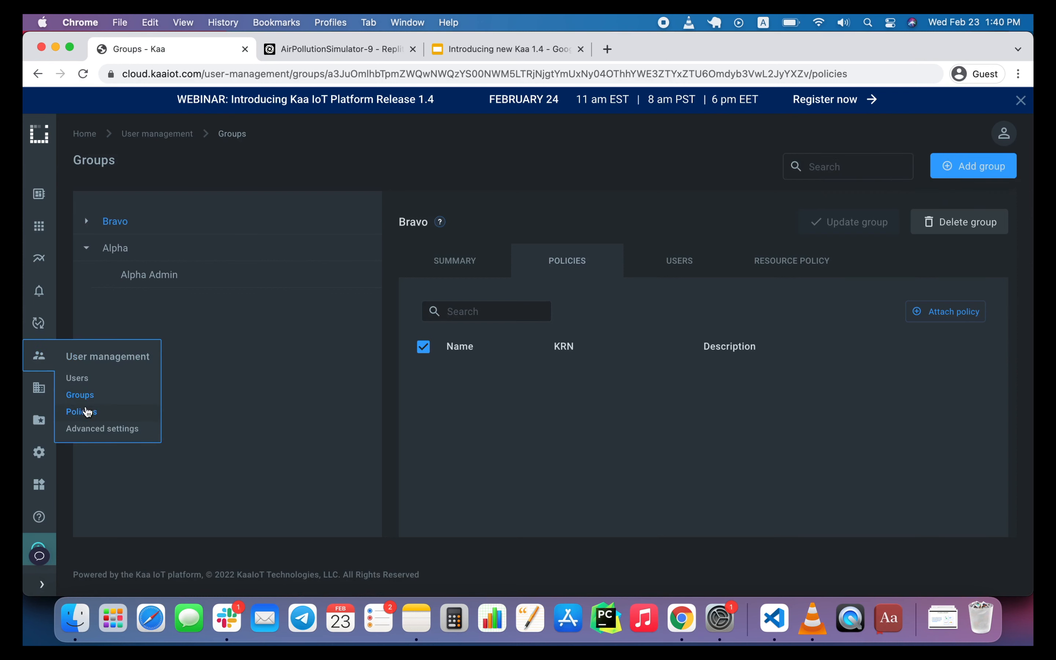
{"action": "left_click", "coordinate": [87, 412]}
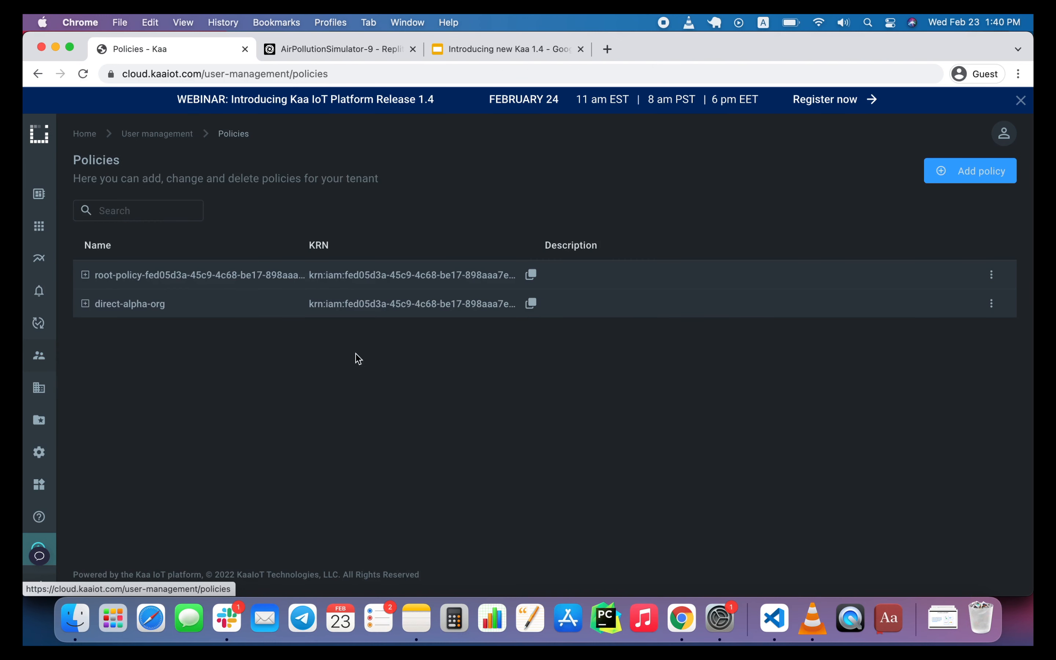
{"action": "left_click", "coordinate": [991, 303]}
{"action": "left_click", "coordinate": [982, 348]}
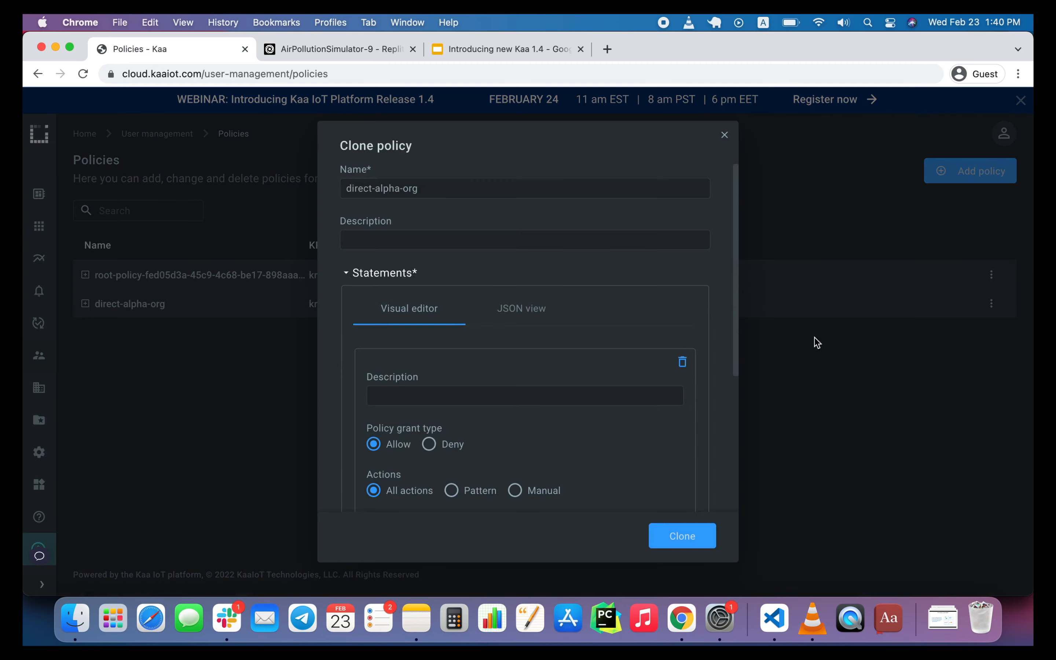
{"action": "left_click", "coordinate": [382, 197]}
{"action": "double_click", "coordinate": [361, 191]}
{"action": "type", "text": "manage"}
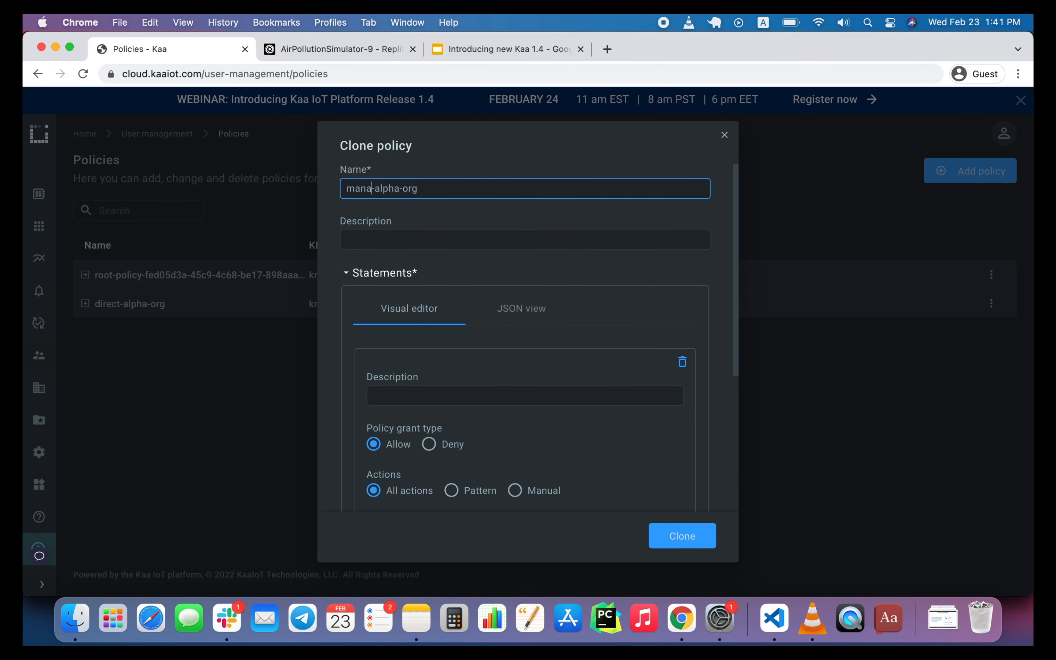
{"action": "double_click", "coordinate": [396, 187]}
{"action": "type", "text": "bravo"}
Replace alpha with bravo in the three group and user resource KRNs of the policy's JSON statements, and complete the clone.
{"action": "left_click", "coordinate": [508, 312]}
{"action": "scroll", "coordinate": [519, 392], "scroll_direction": "down", "scroll_amount": 3}
{"action": "scroll", "coordinate": [534, 419], "scroll_direction": "right", "scroll_amount": 3}
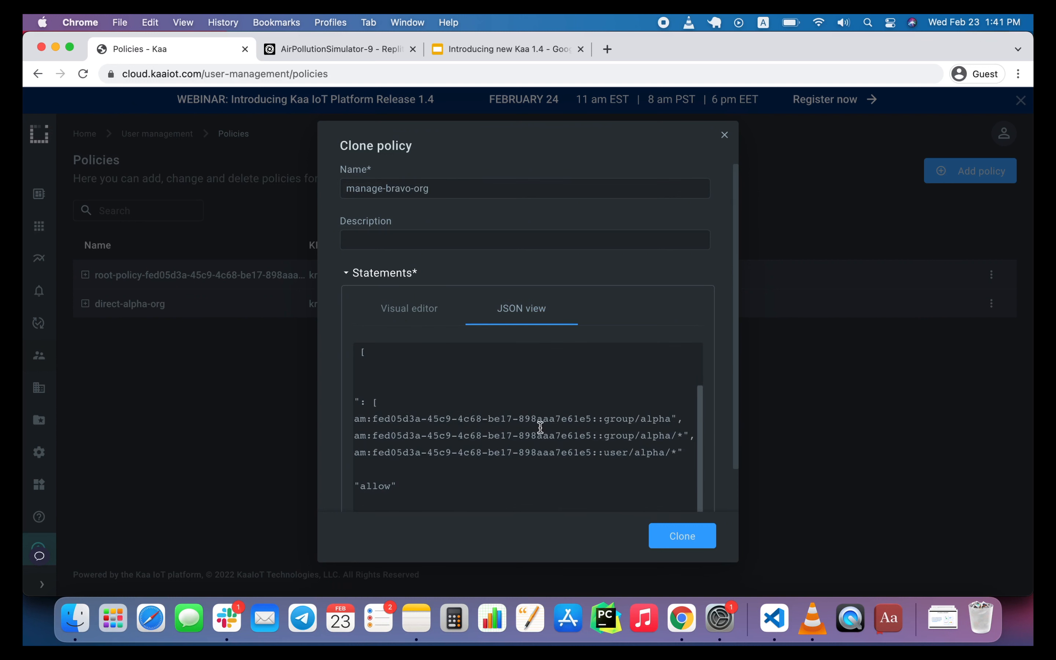
{"action": "double_click", "coordinate": [648, 420]}
{"action": "type", "text": "bravo"}
{"action": "double_click", "coordinate": [655, 419]}
{"action": "key", "text": "super+c"}
{"action": "double_click", "coordinate": [647, 435]}
{"action": "key", "text": "super+v"}
{"action": "double_click", "coordinate": [645, 451]}
{"action": "key", "text": "super+v"}
{"action": "left_click", "coordinate": [699, 537]}
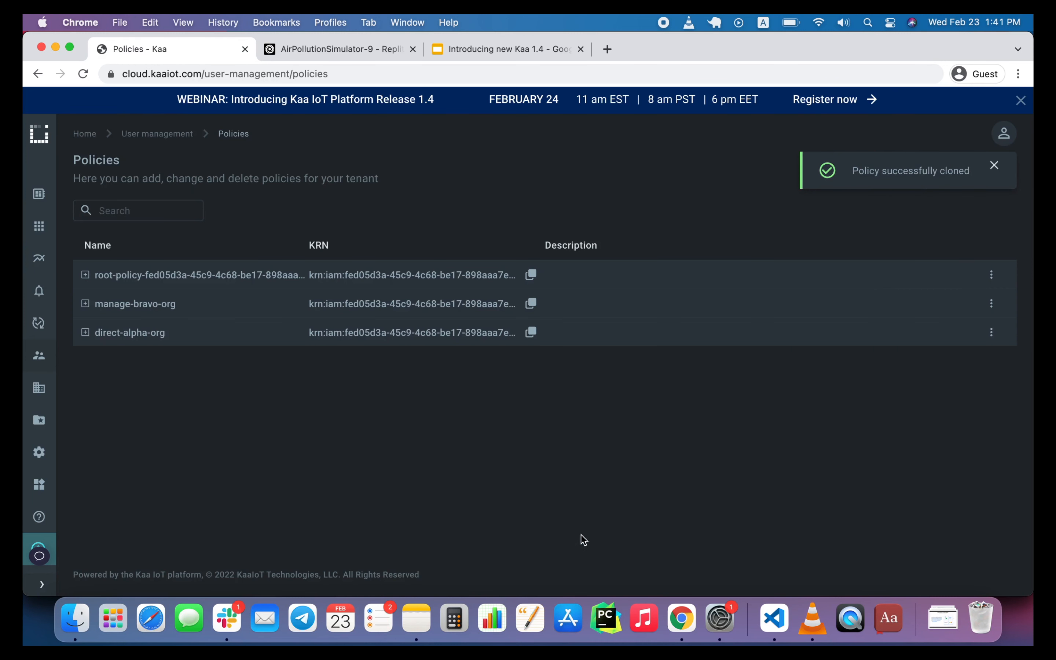
Start adding a new user in the Users list with the username bravo-admin and the matching example.com e-mail.
{"action": "mouse_move", "coordinate": [46, 359]}
{"action": "left_click", "coordinate": [73, 380]}
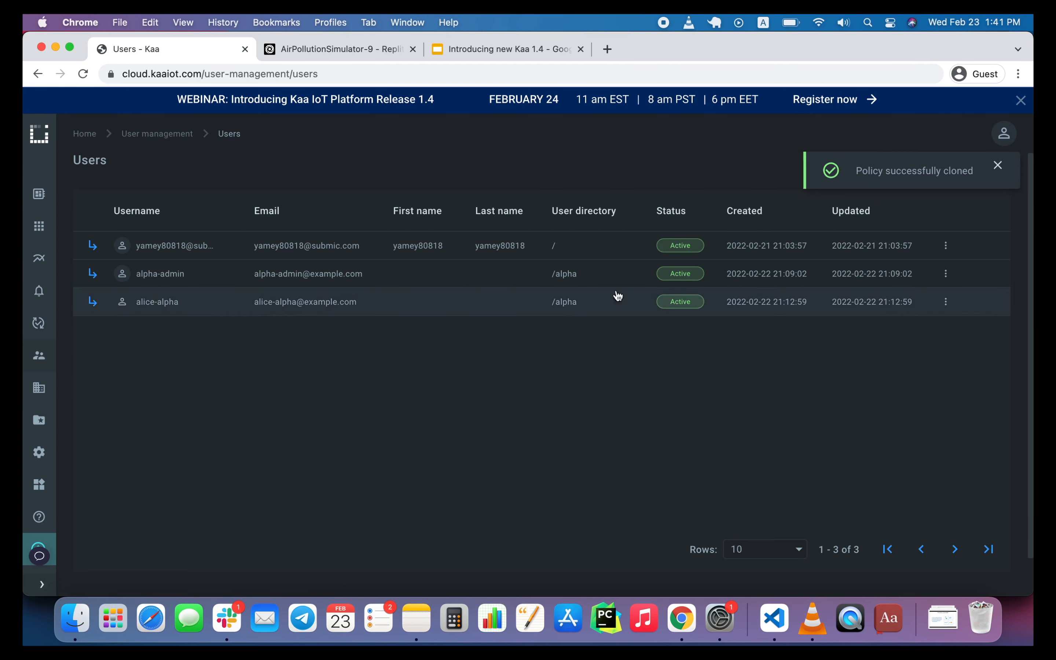
{"action": "left_click", "coordinate": [938, 162]}
{"action": "left_click", "coordinate": [422, 182]}
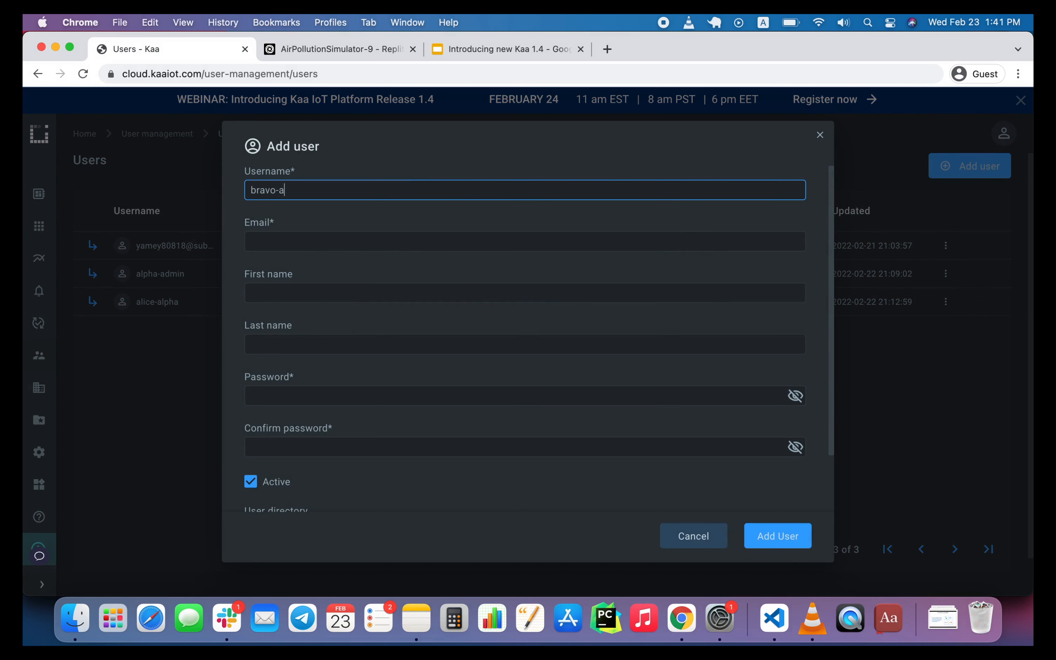
{"action": "type", "text": "bravo-admin"}
{"action": "left_click", "coordinate": [358, 243]}
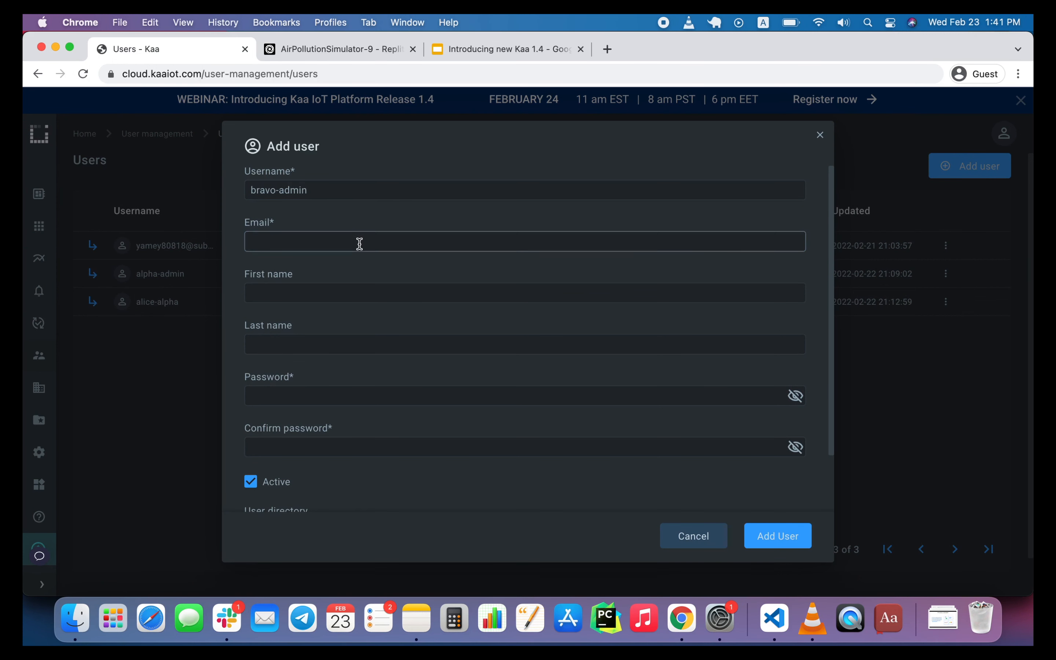
{"action": "type", "text": "bravo"}
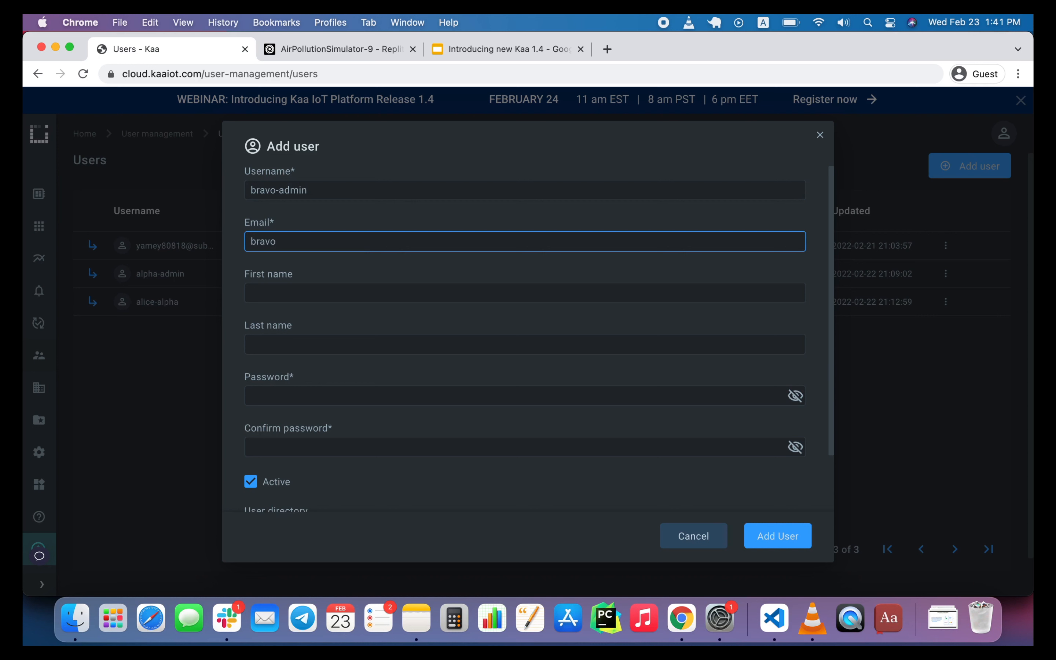
{"action": "type", "text": "-admin@example.com"}
Enter and confirm the new bravo admin user's password.
{"action": "scroll", "coordinate": [359, 371], "scroll_direction": "down", "scroll_amount": 2}
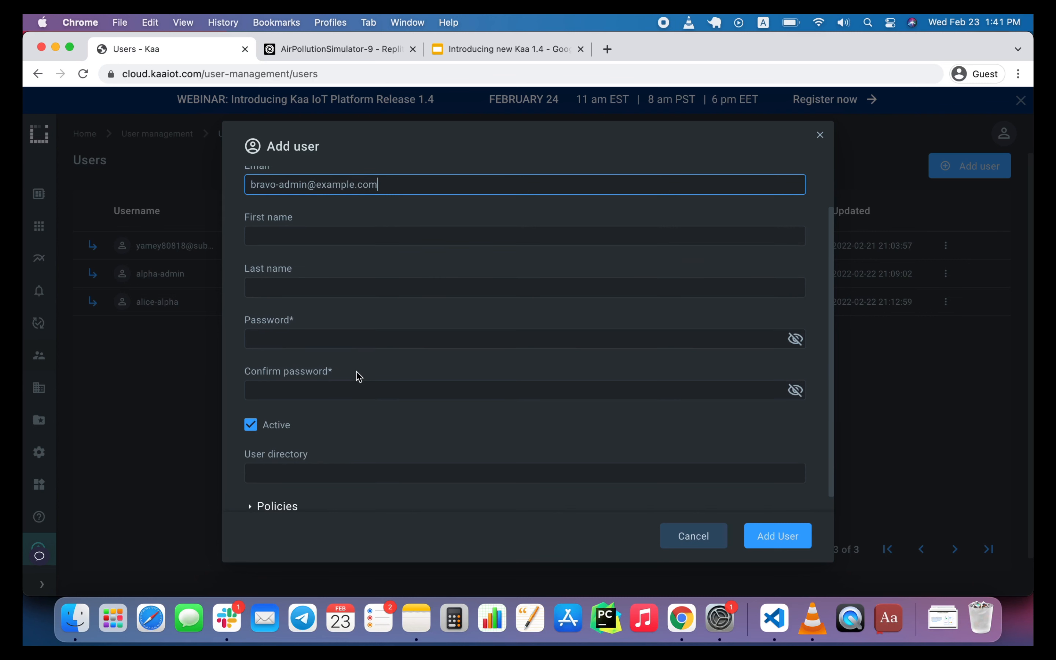
{"action": "left_click", "coordinate": [341, 289]}
{"action": "left_click", "coordinate": [332, 331]}
{"action": "type", "text": "a•••"}
{"action": "left_click", "coordinate": [319, 384]}
{"action": "type", "text": "•"}
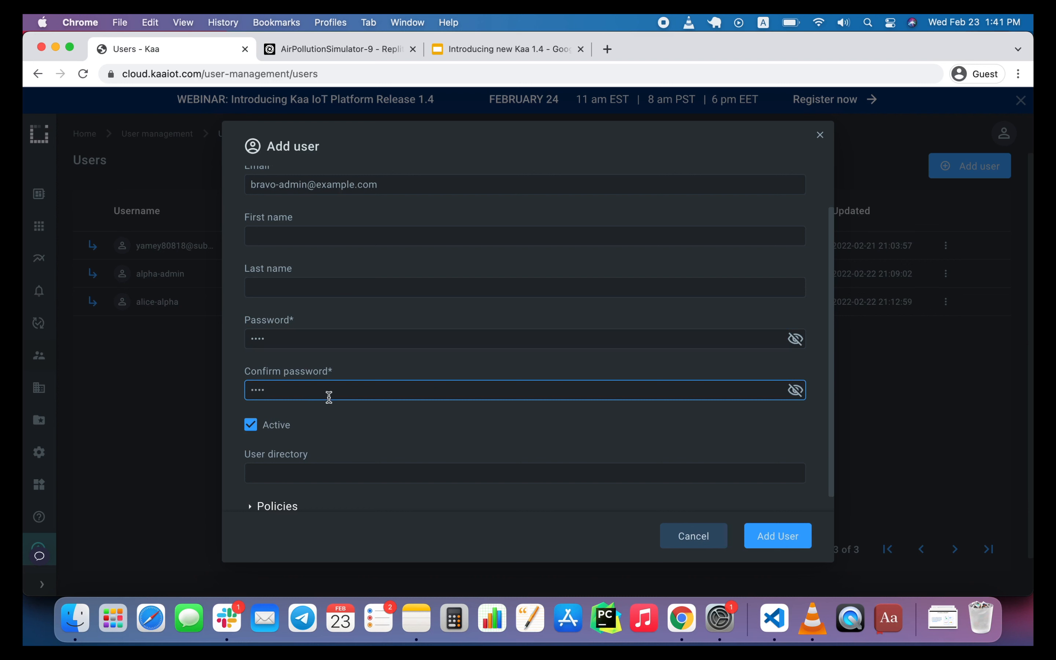
Set the user directory to /bravo, assign the Bravo Admin group, and add the active user.
{"action": "left_click", "coordinate": [308, 471]}
{"action": "type", "text": "/bravo"}
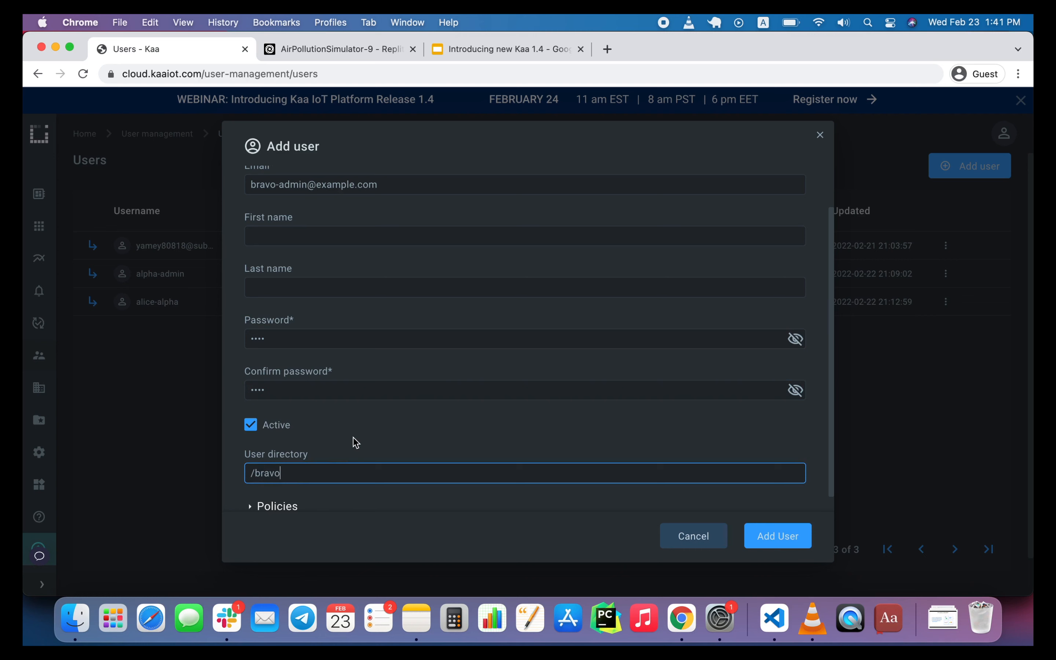
{"action": "scroll", "coordinate": [353, 442], "scroll_direction": "down", "scroll_amount": 4}
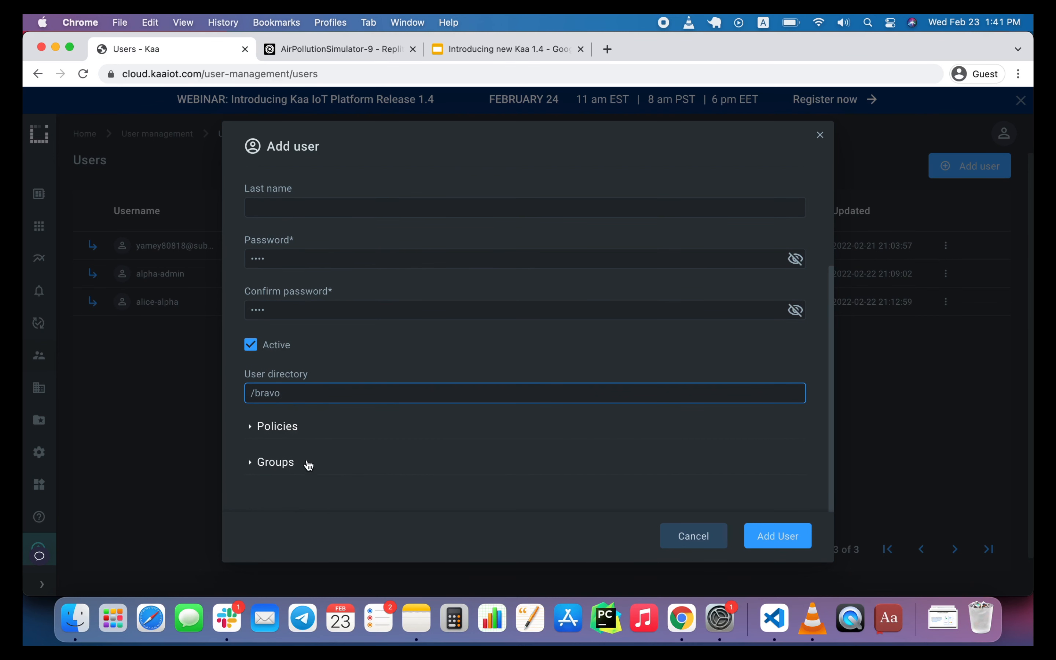
{"action": "left_click", "coordinate": [293, 468]}
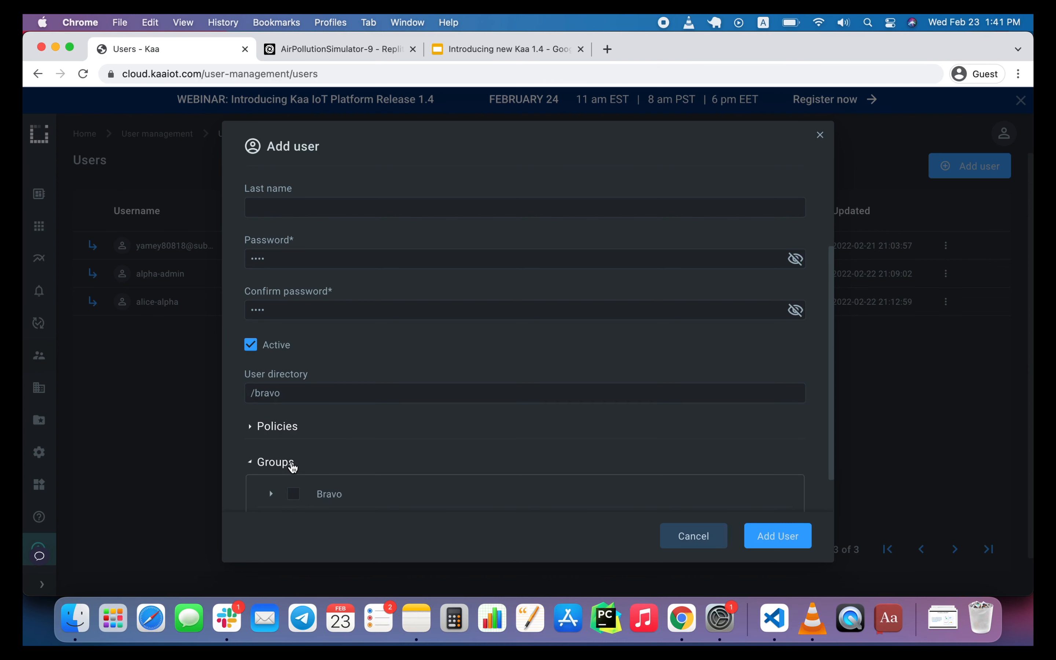
{"action": "scroll", "coordinate": [359, 454], "scroll_direction": "down", "scroll_amount": 2}
{"action": "left_click", "coordinate": [317, 468]}
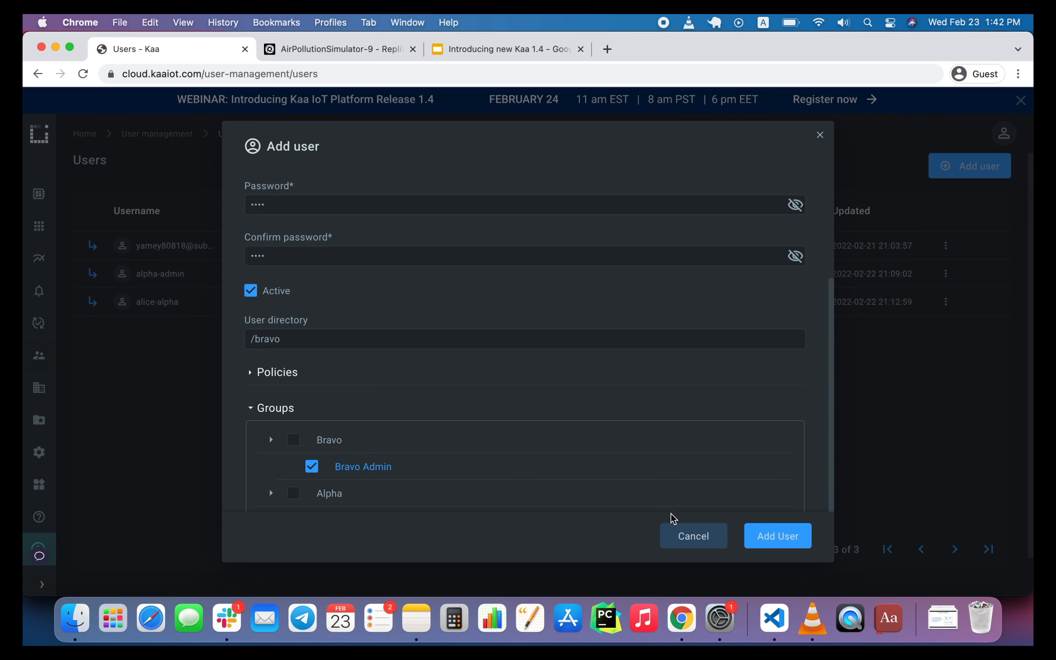
{"action": "left_click", "coordinate": [775, 536]}
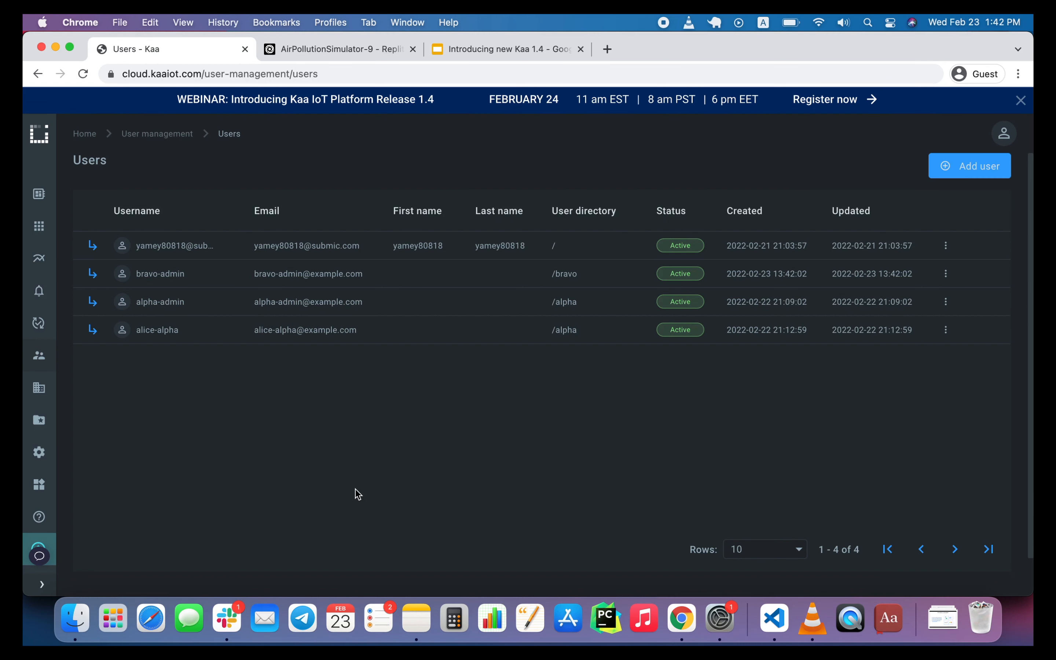
Attach the manage-bravo-org policy to the Bravo Admin group under Bravo in User management.
{"action": "mouse_move", "coordinate": [38, 356]}
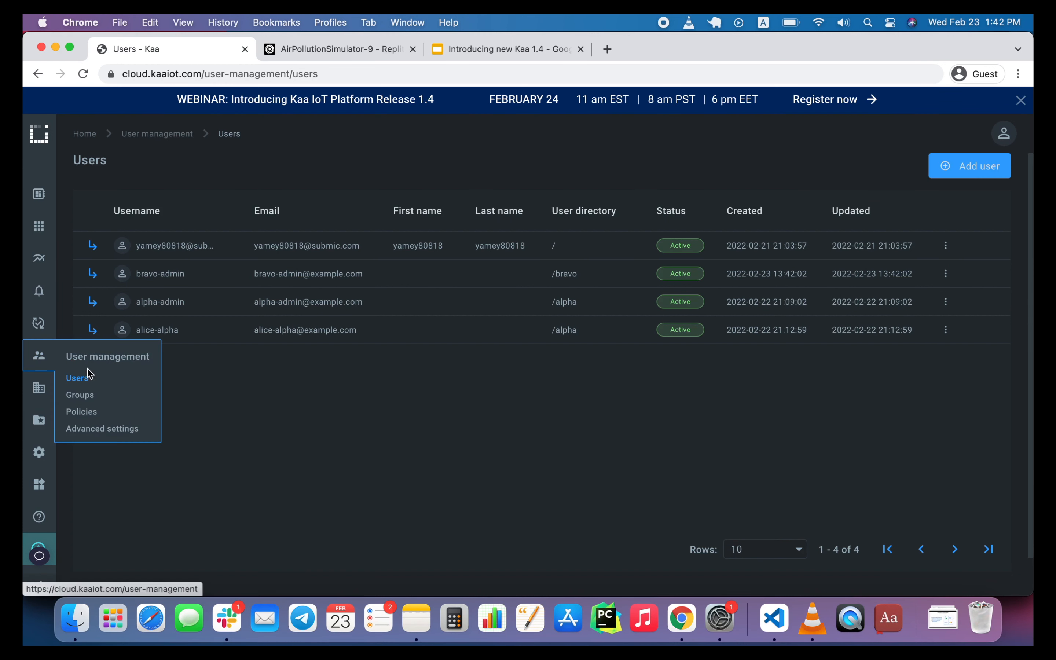
{"action": "left_click", "coordinate": [88, 396]}
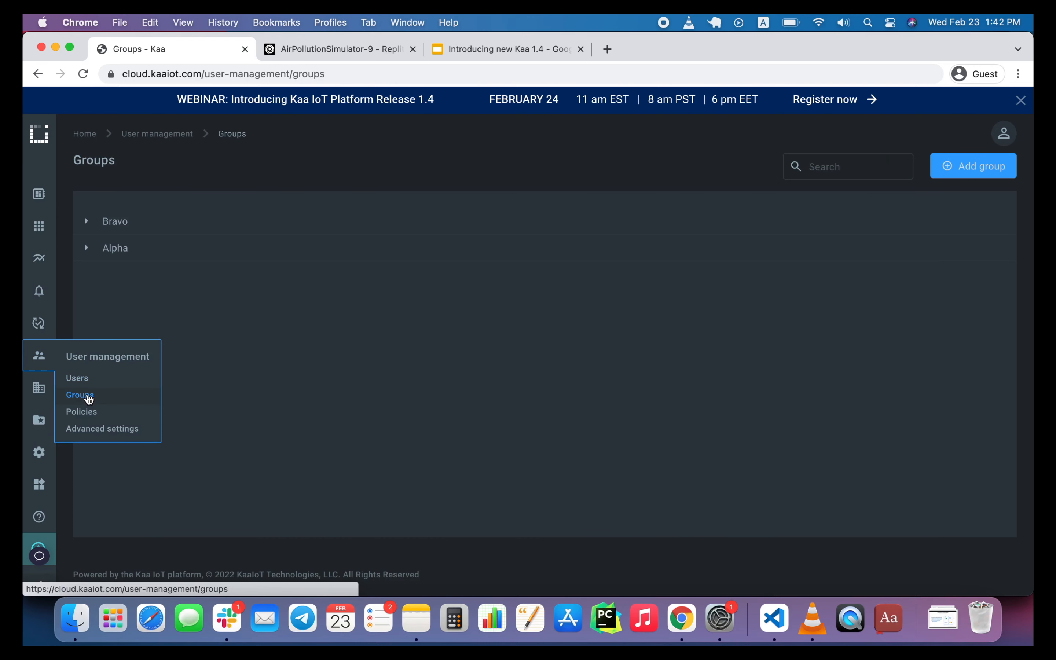
{"action": "left_click", "coordinate": [89, 222]}
{"action": "left_click", "coordinate": [139, 248]}
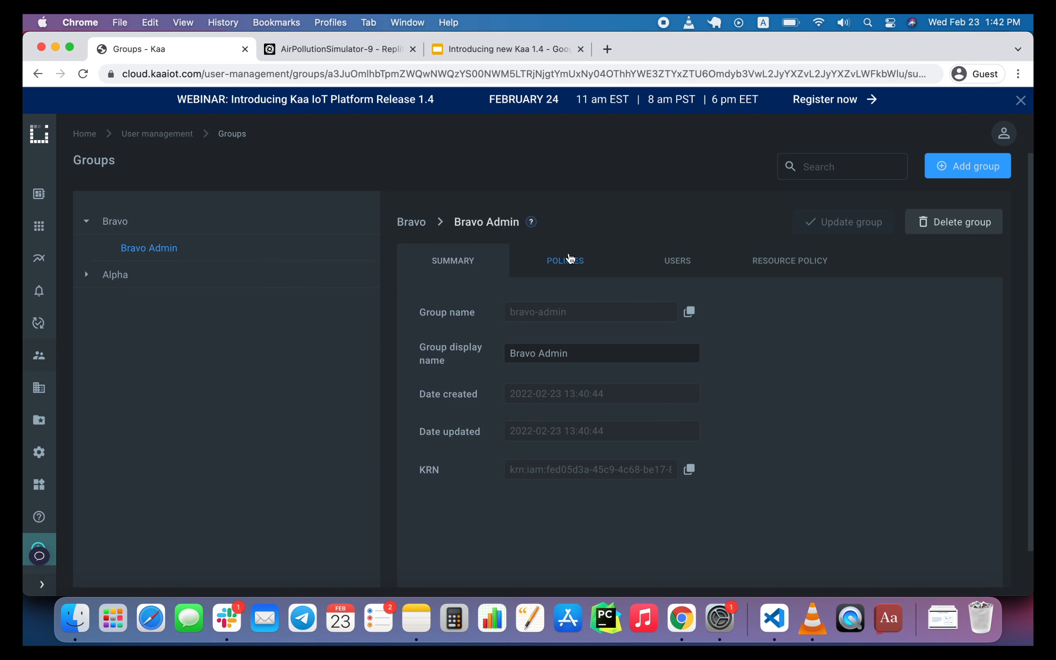
{"action": "left_click", "coordinate": [566, 261]}
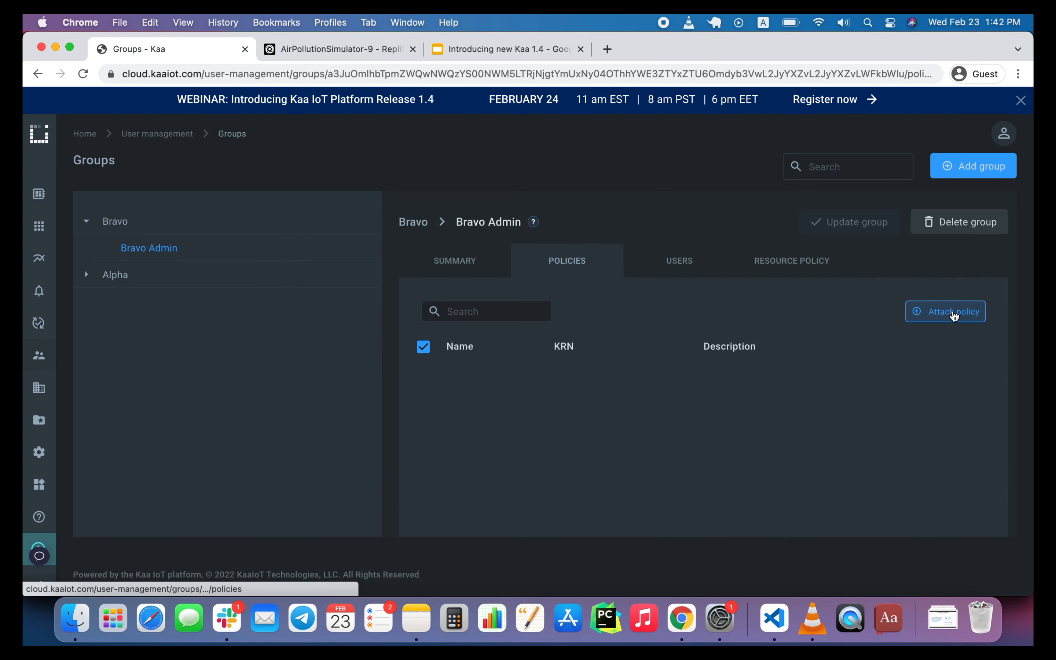
{"action": "left_click", "coordinate": [947, 315]}
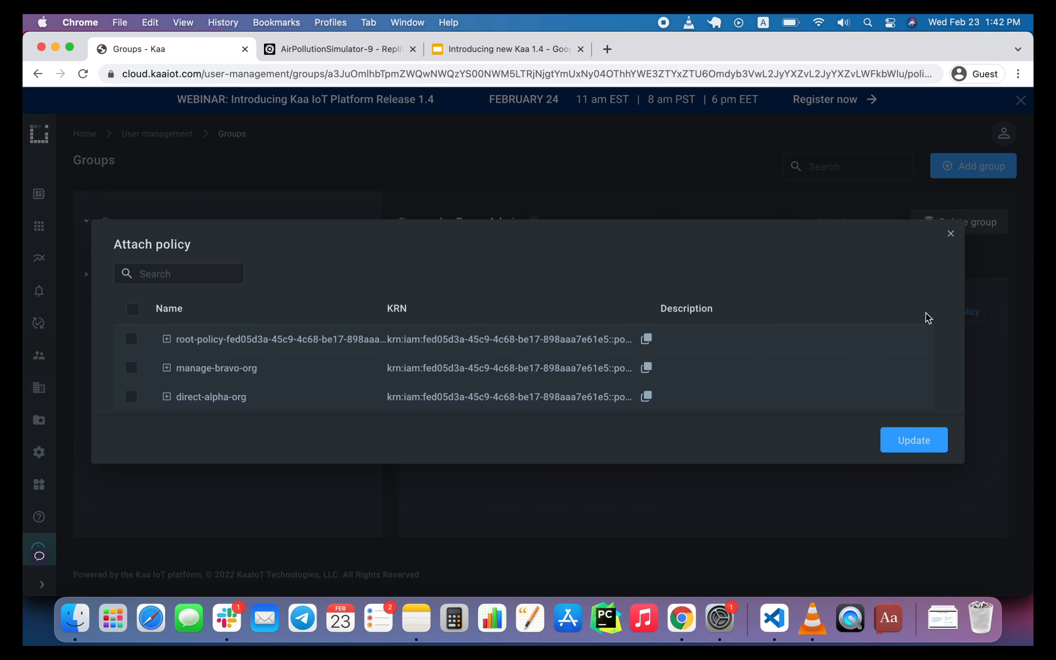
{"action": "left_click", "coordinate": [129, 368]}
{"action": "left_click", "coordinate": [909, 440]}
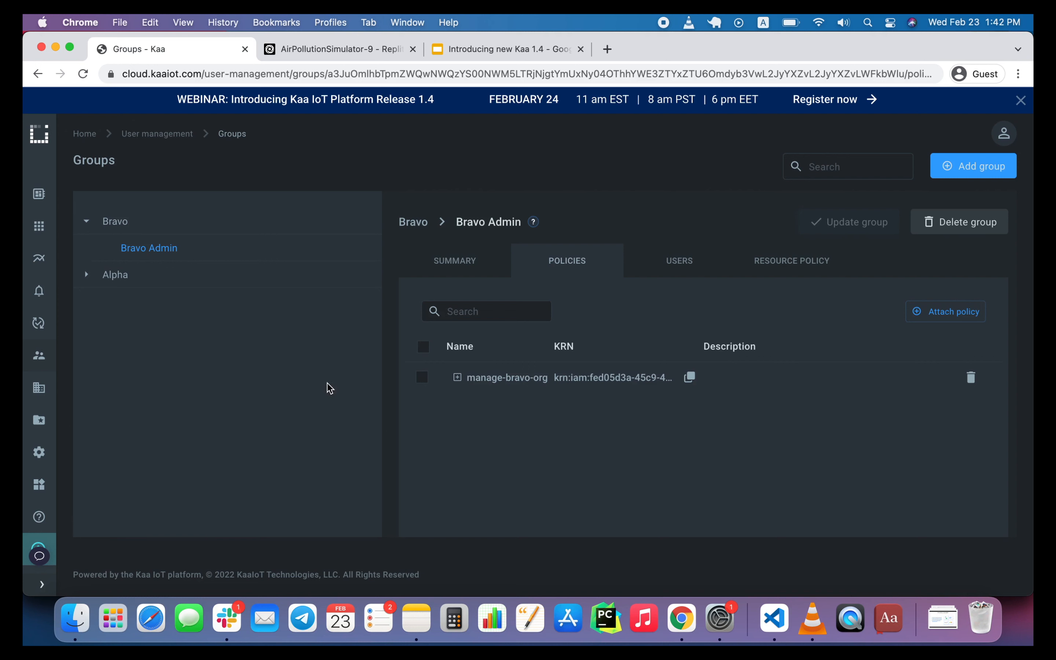
Assign the bravo-admin user to the Bravo Admin group.
{"action": "mouse_move", "coordinate": [41, 356]}
{"action": "left_click", "coordinate": [656, 273]}
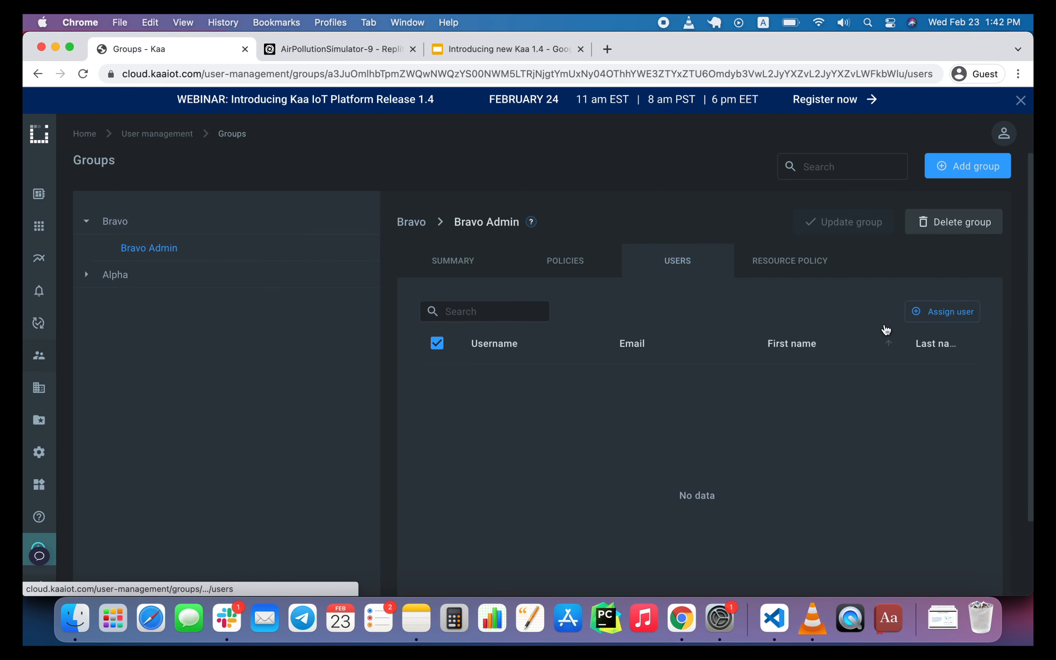
{"action": "left_click", "coordinate": [930, 314]}
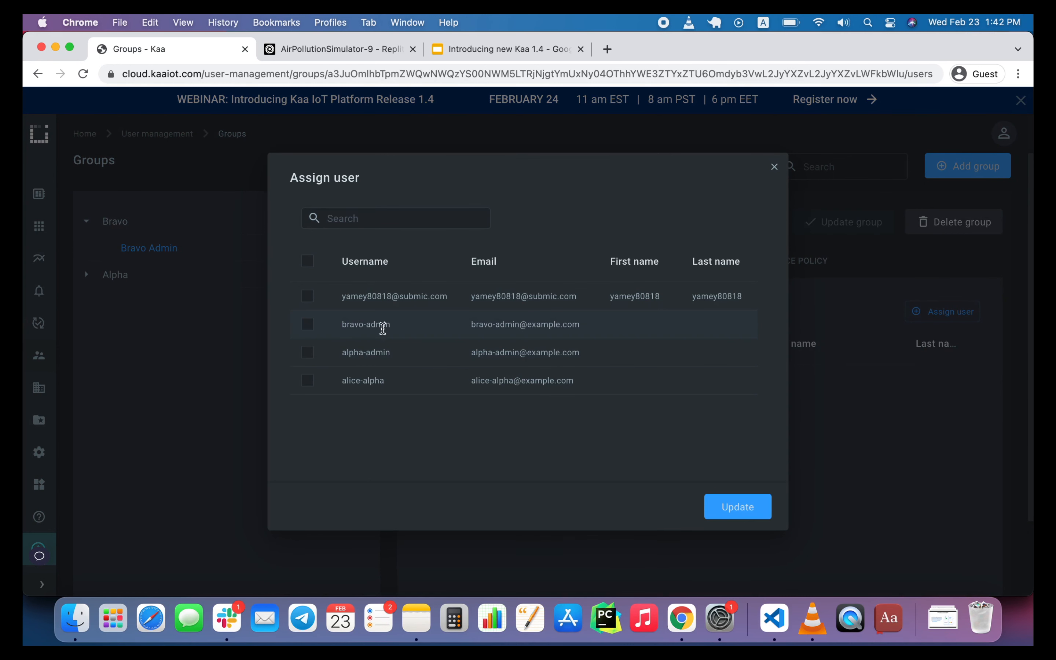
{"action": "left_click", "coordinate": [307, 328]}
{"action": "left_click", "coordinate": [724, 509]}
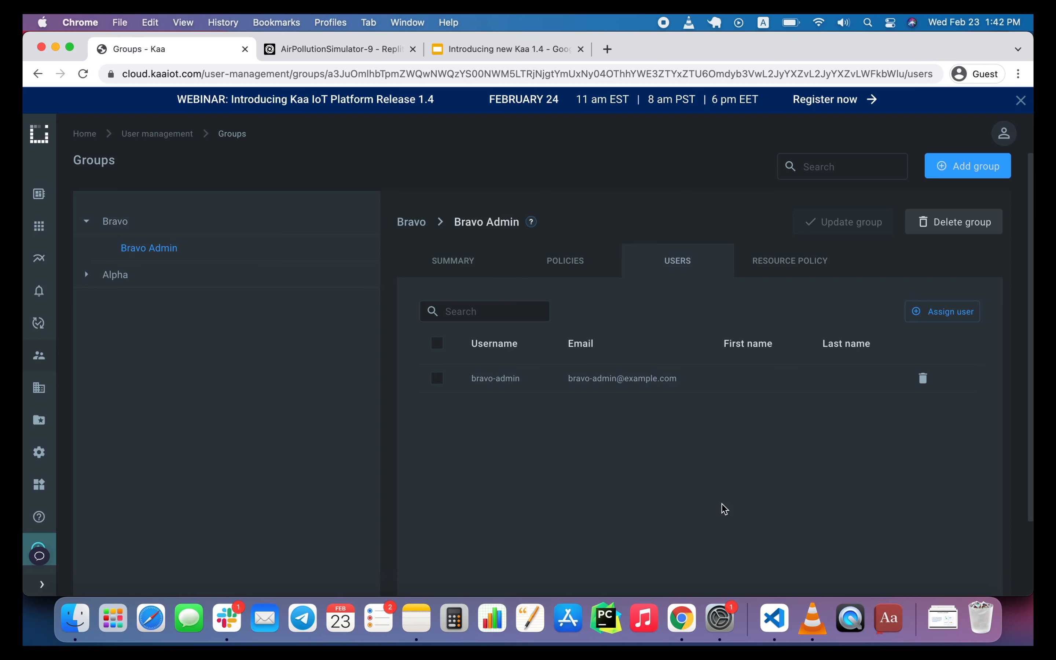
Switch to the incognito Chrome window showing the Kaa Users page and log out of the alpha admin account.
{"action": "right_click", "coordinate": [681, 617]}
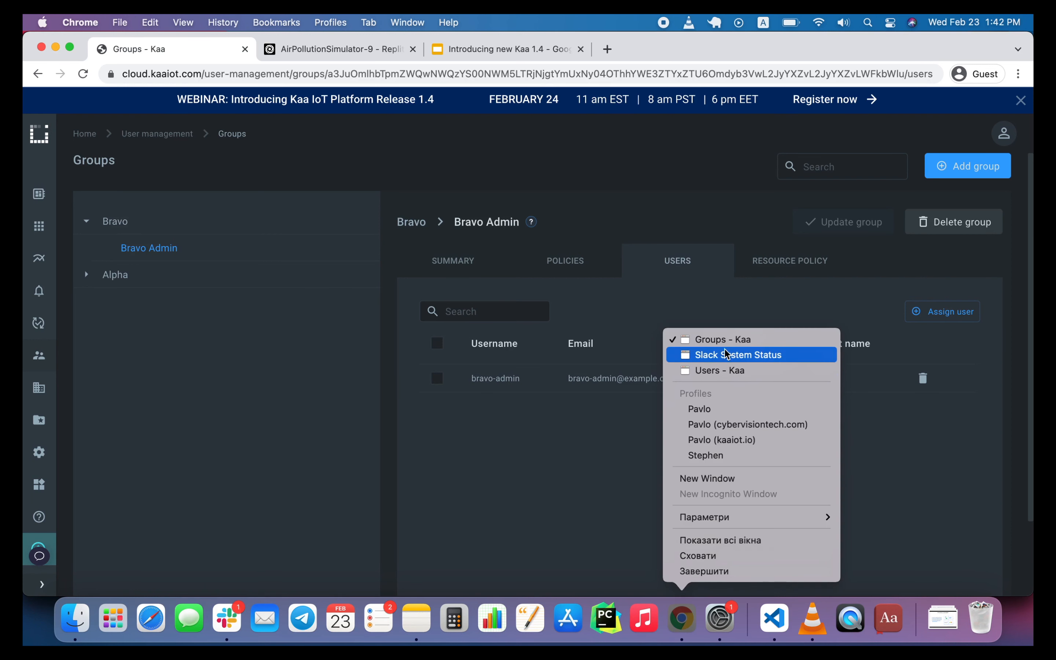
{"action": "left_click", "coordinate": [725, 369]}
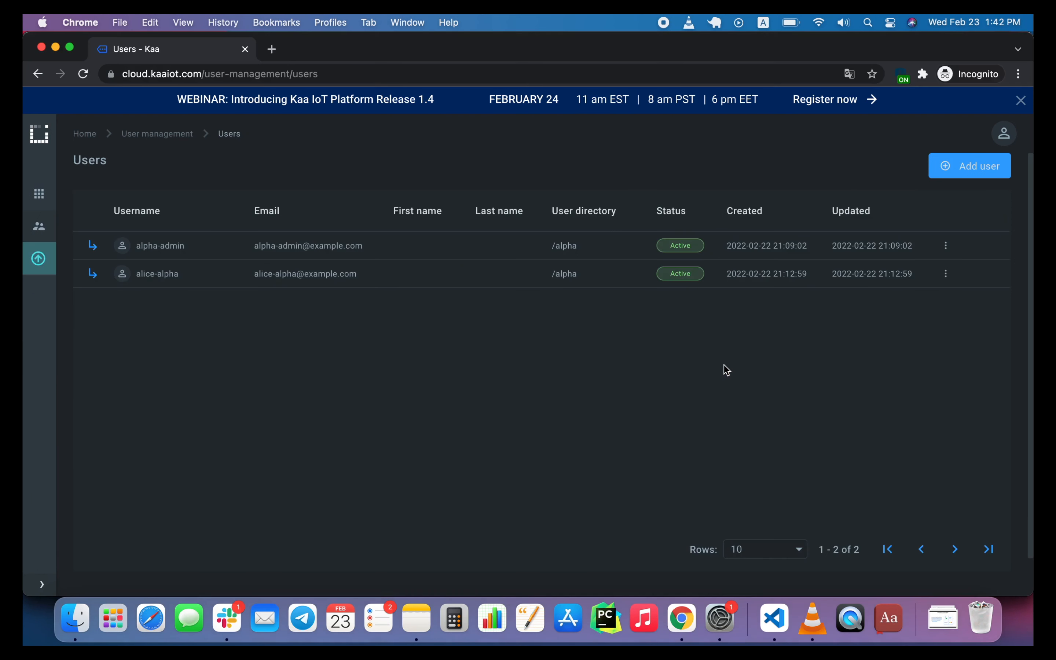
{"action": "left_click", "coordinate": [1005, 139]}
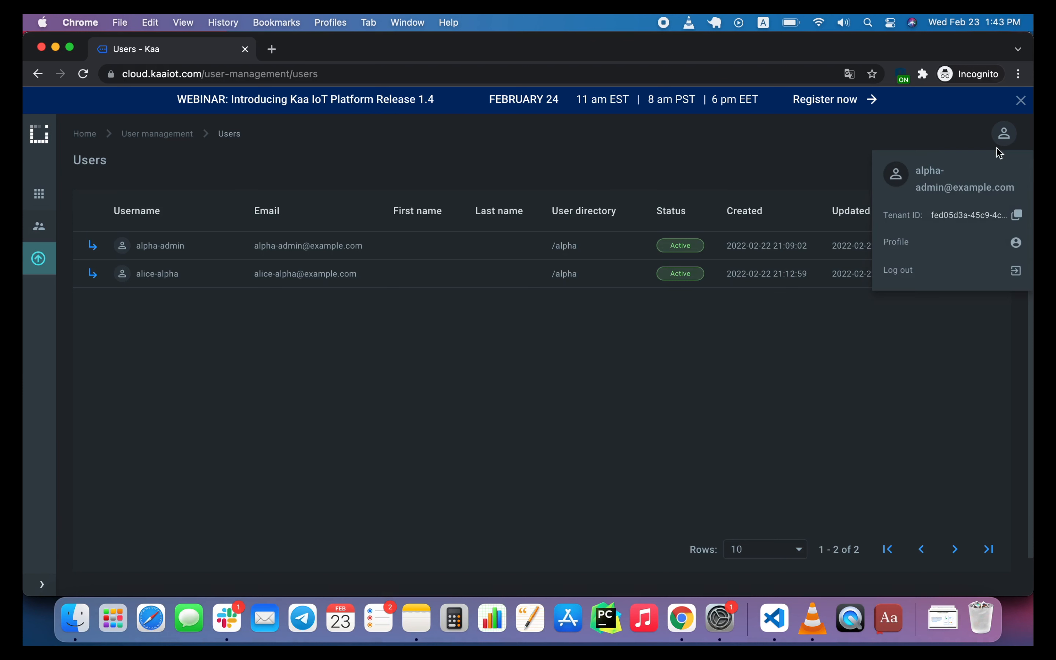
{"action": "left_click", "coordinate": [925, 267]}
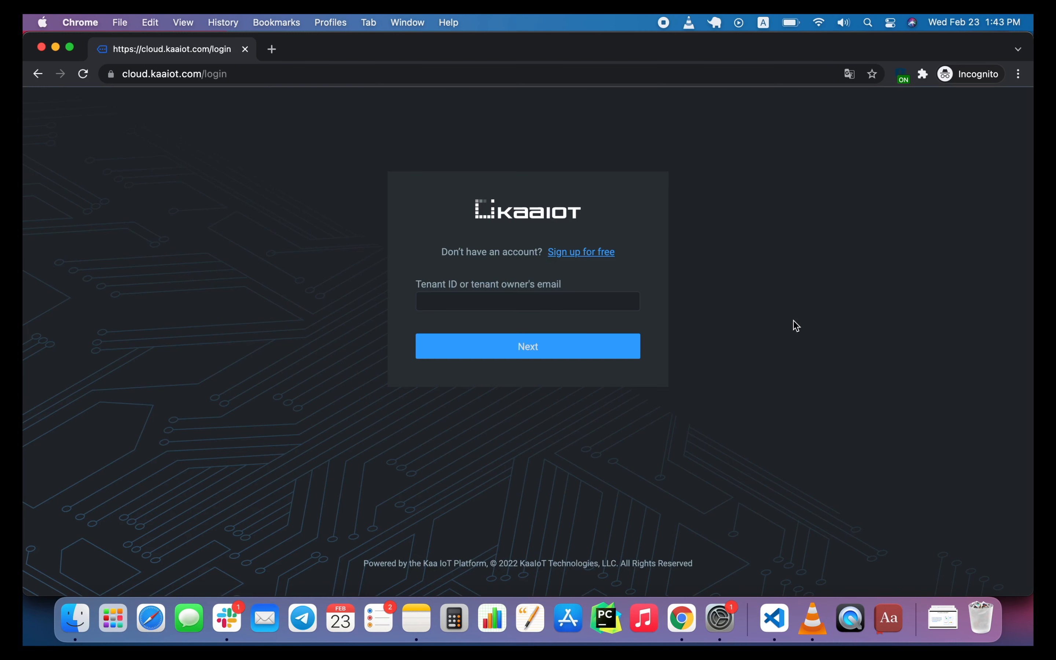
Copy the tenant owner's e-mail from notes.txt in VS Code into the Kaa login form in Chrome and continue.
{"action": "left_click", "coordinate": [497, 301]}
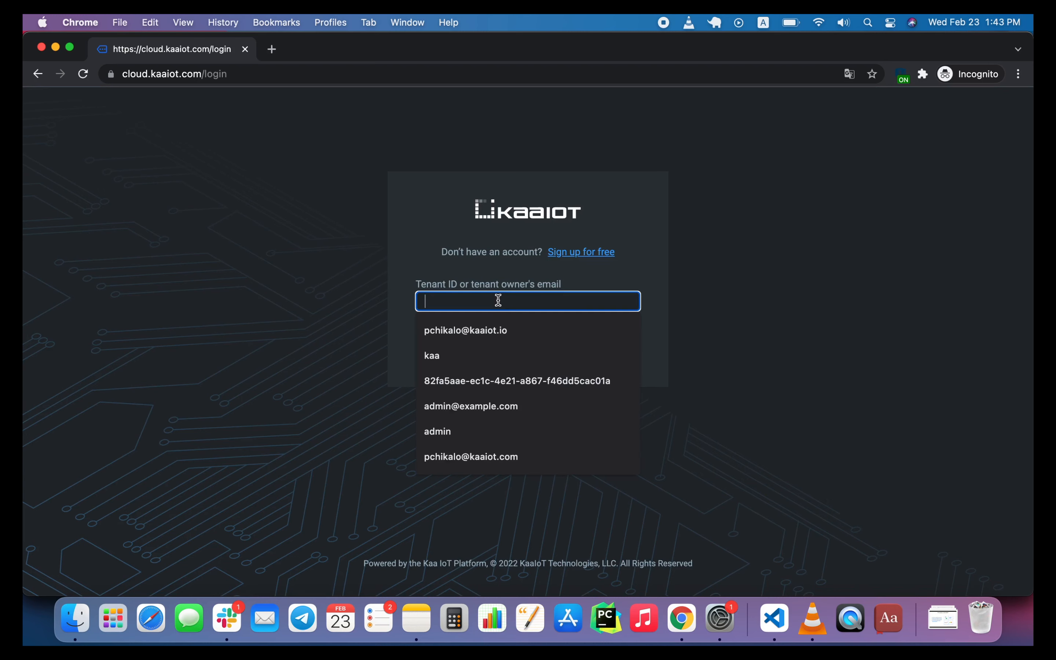
{"action": "left_click", "coordinate": [774, 618]}
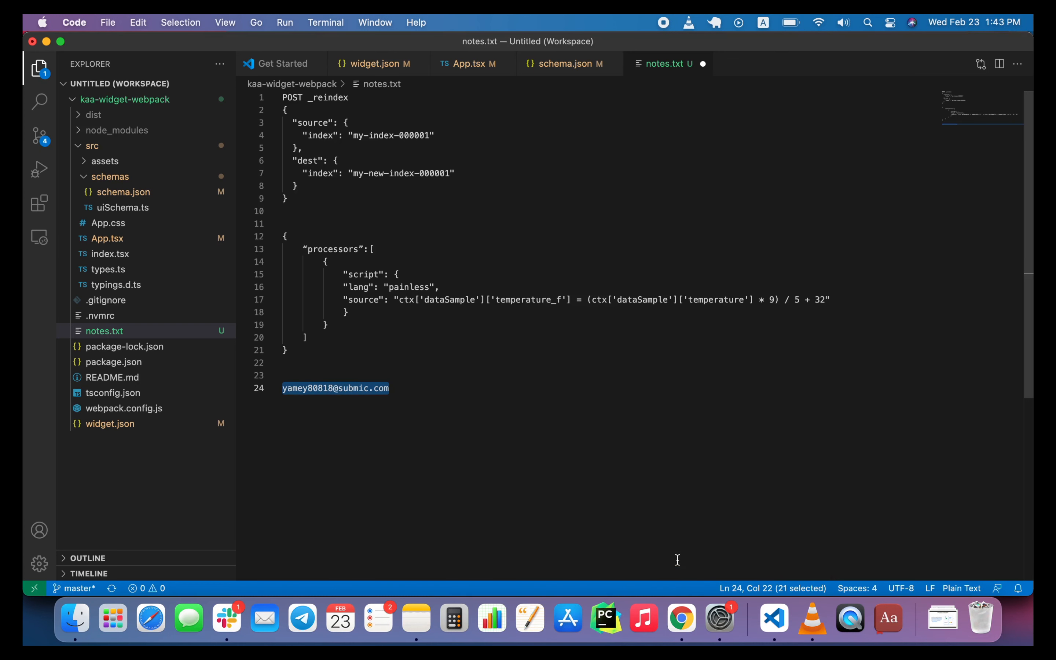
{"action": "left_click", "coordinate": [666, 619]}
{"action": "key", "text": "super+v"}
{"action": "left_click", "coordinate": [579, 346]}
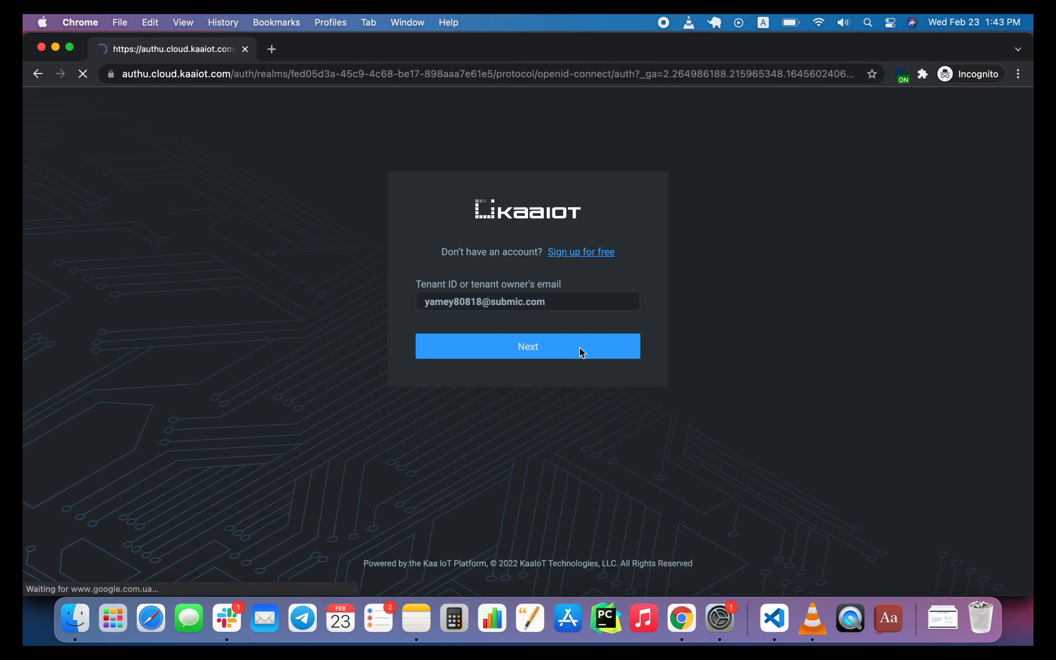
Sign in with a user account as bravo-admin, entering the account password.
{"action": "left_click", "coordinate": [566, 358]}
{"action": "left_click", "coordinate": [471, 422]}
{"action": "type", "text": "bravo"}
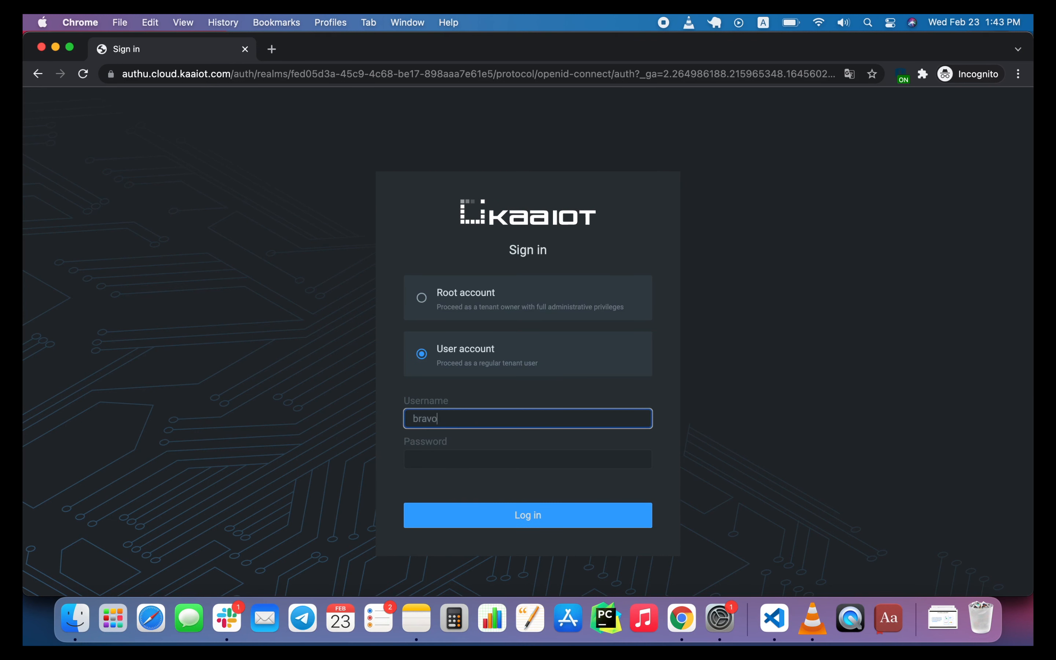
{"action": "left_click", "coordinate": [443, 467]}
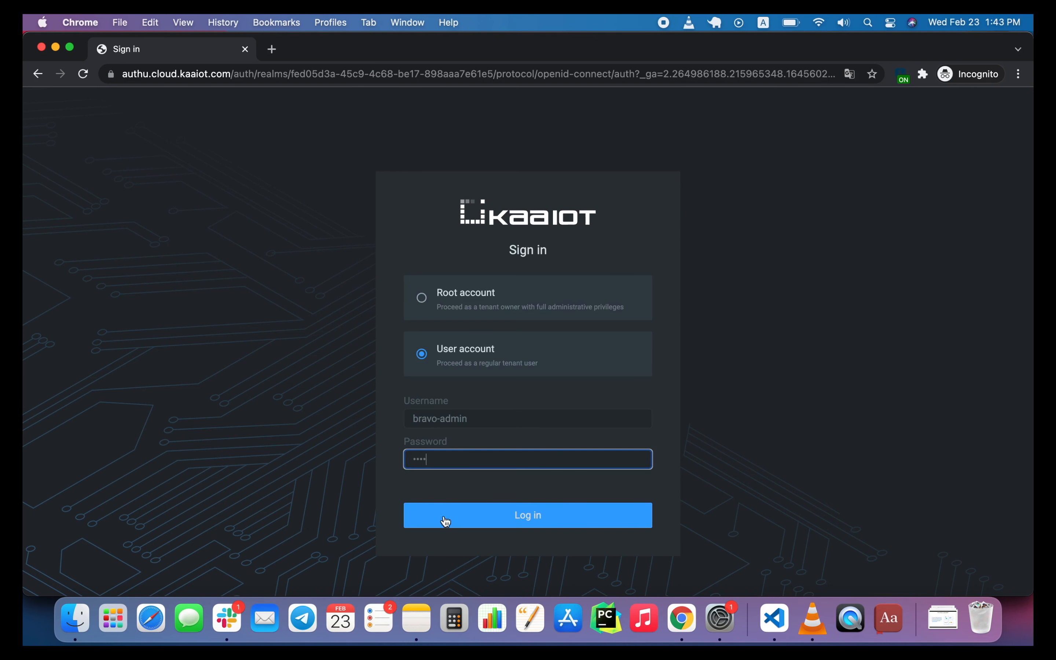
{"action": "left_click", "coordinate": [447, 524]}
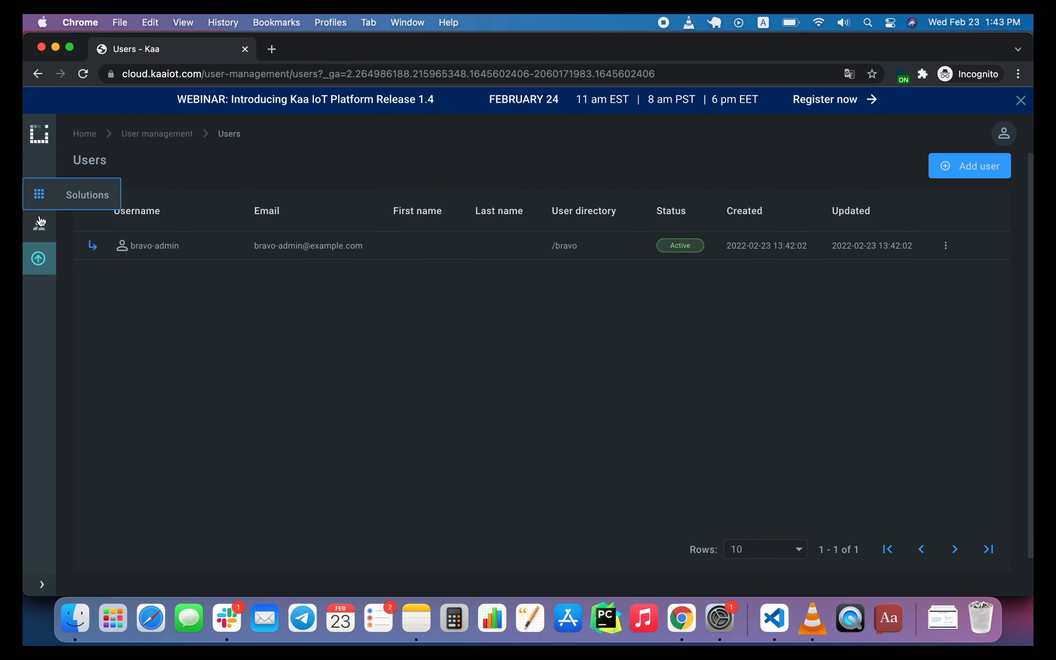
Examine the policies and users of the Bravo Admin group under Bravo while signed in as the bravo admin.
{"action": "mouse_move", "coordinate": [39, 225]}
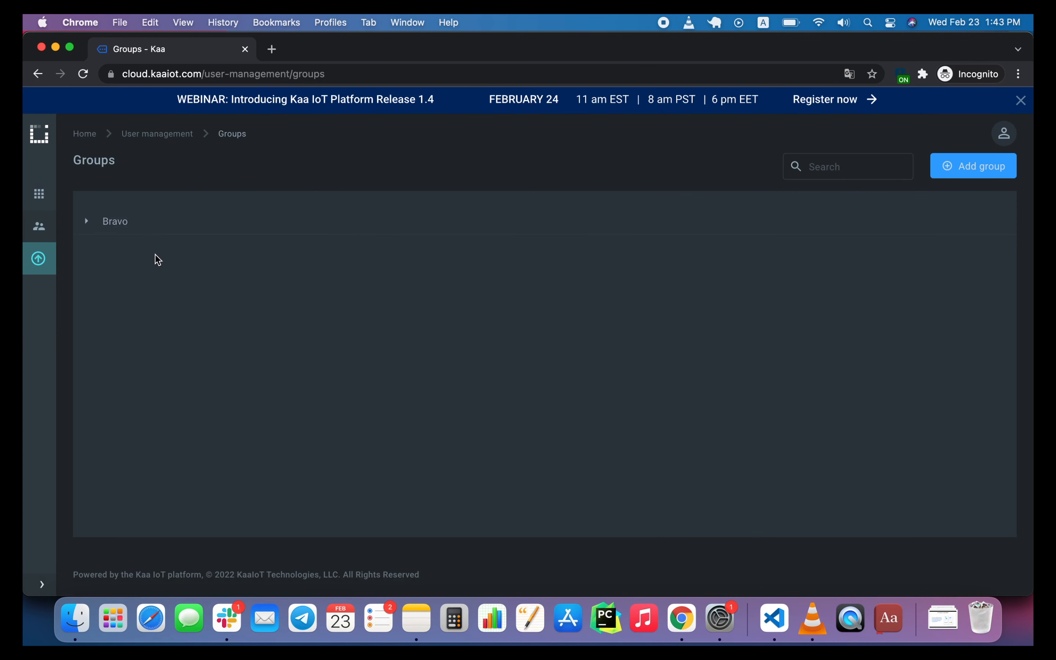
{"action": "left_click", "coordinate": [96, 221]}
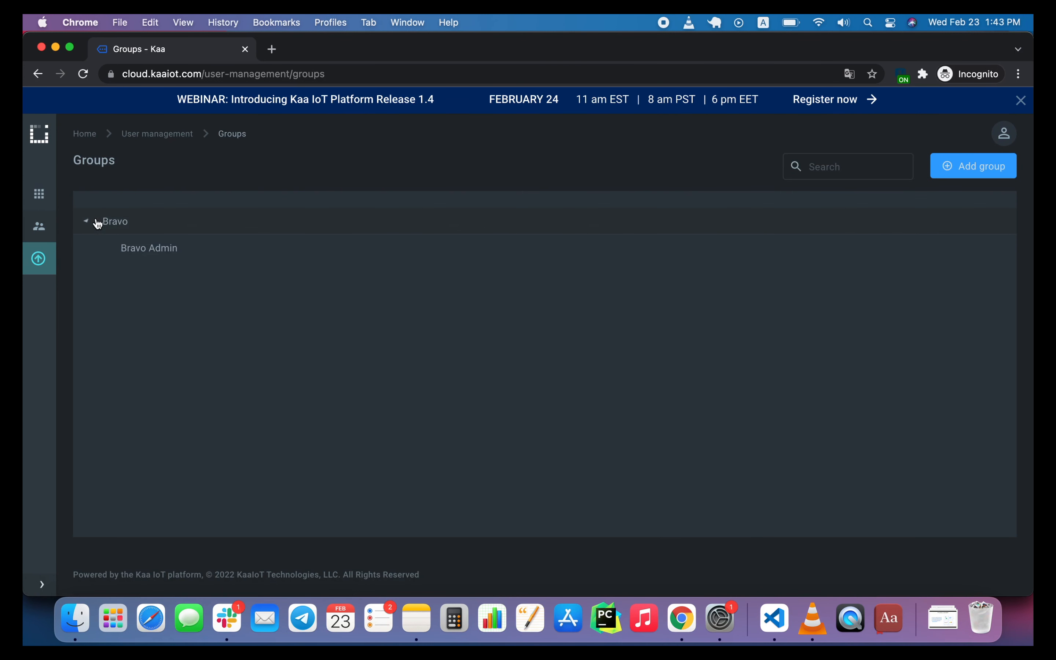
{"action": "left_click", "coordinate": [124, 249]}
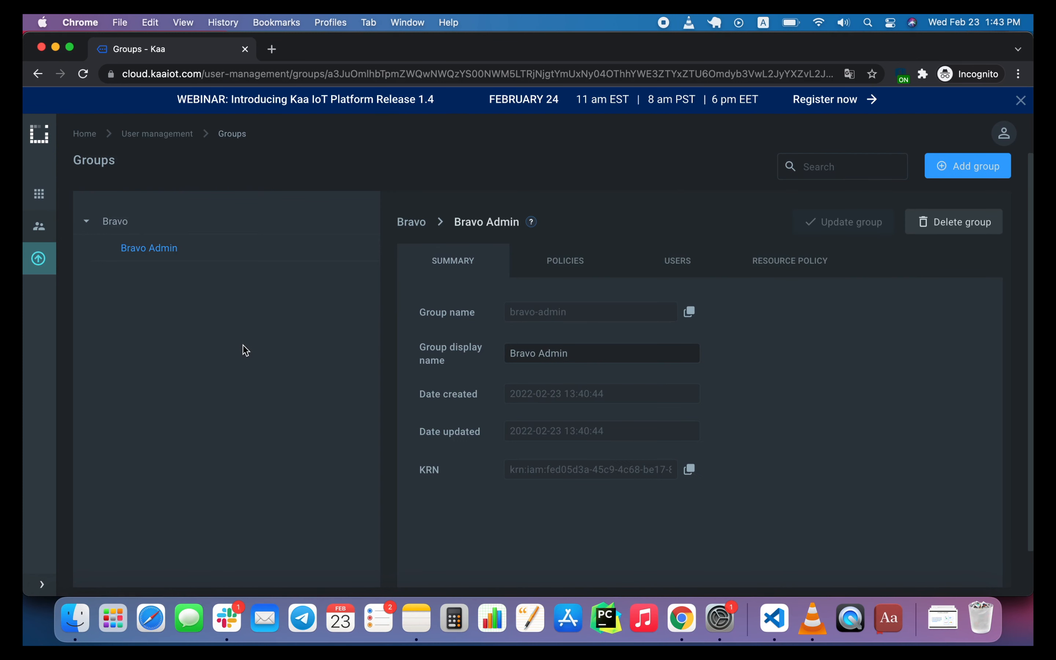
{"action": "left_click", "coordinate": [549, 261]}
{"action": "left_click", "coordinate": [681, 262]}
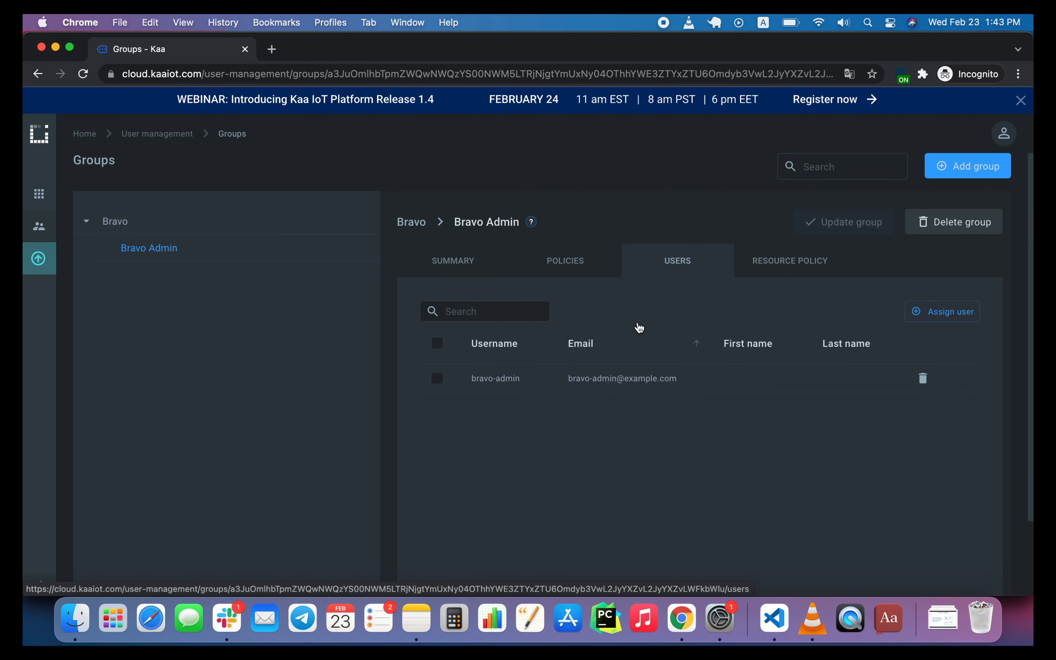
Start adding a new user in the Users list with the username alice-bravo and the matching example.com e-mail.
{"action": "mouse_move", "coordinate": [41, 227]}
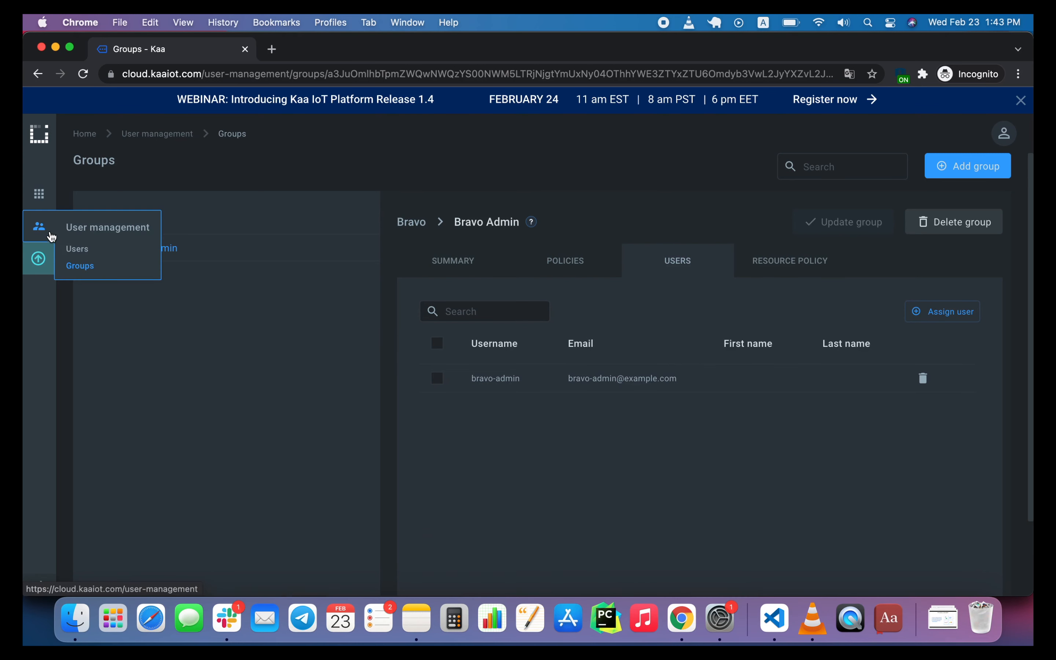
{"action": "left_click", "coordinate": [75, 252]}
{"action": "left_click", "coordinate": [987, 166]}
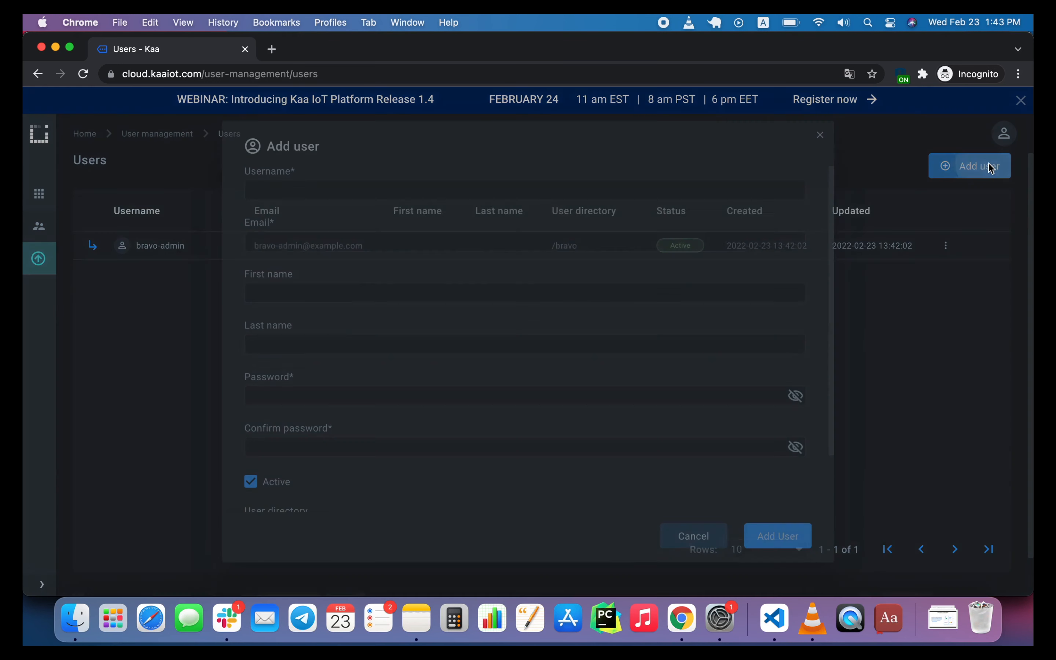
{"action": "left_click", "coordinate": [521, 187]}
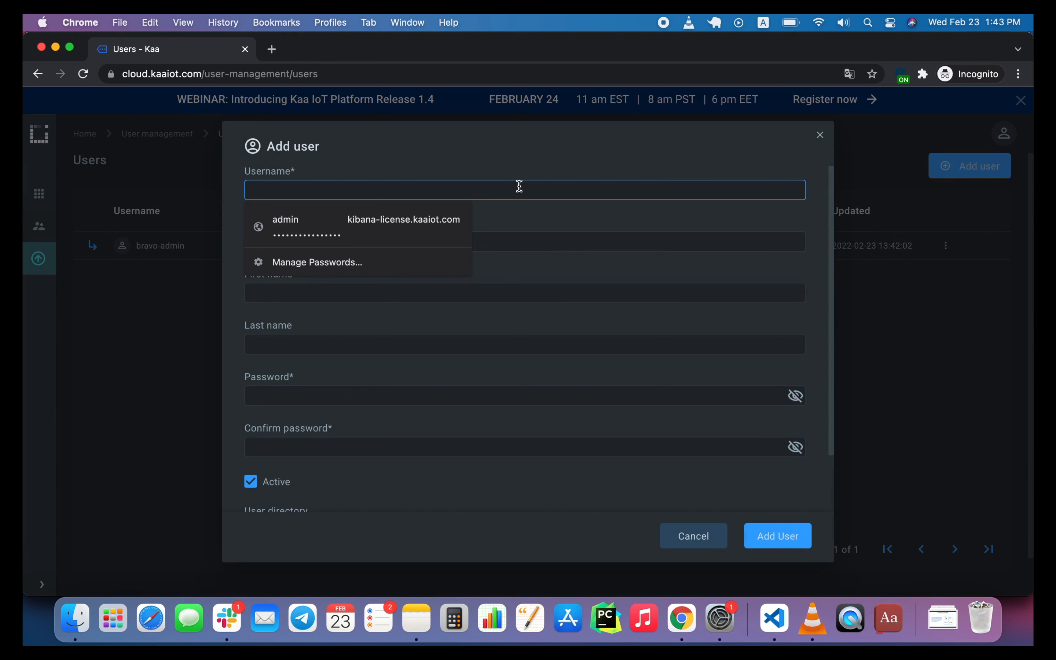
{"action": "type", "text": "alice-bravo"}
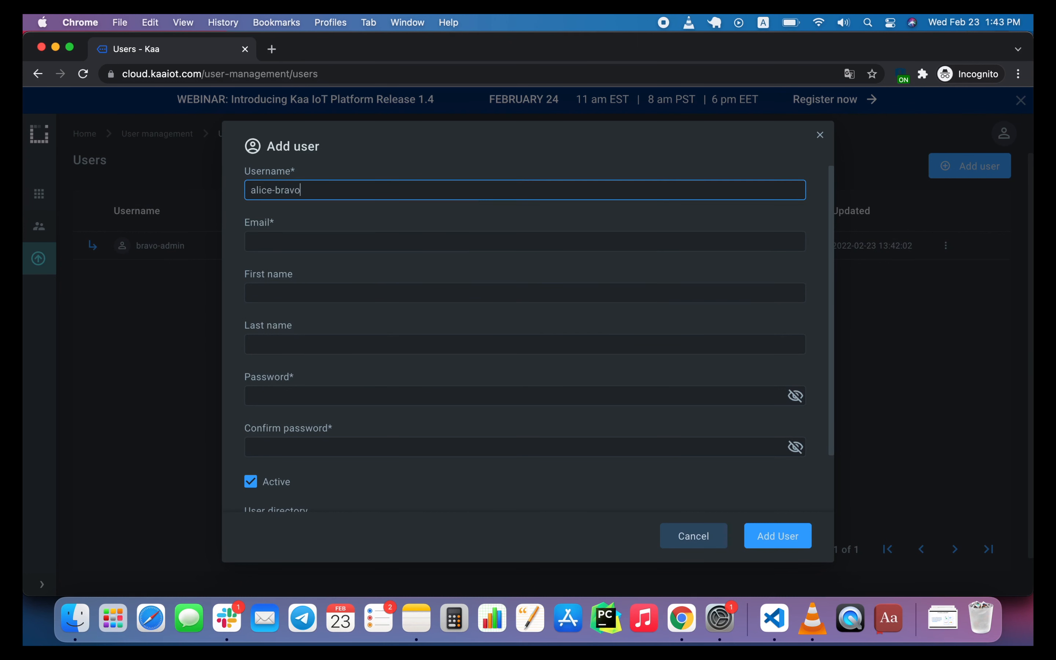
{"action": "left_click", "coordinate": [428, 241]}
{"action": "type", "text": "alice-bravo@example.com"}
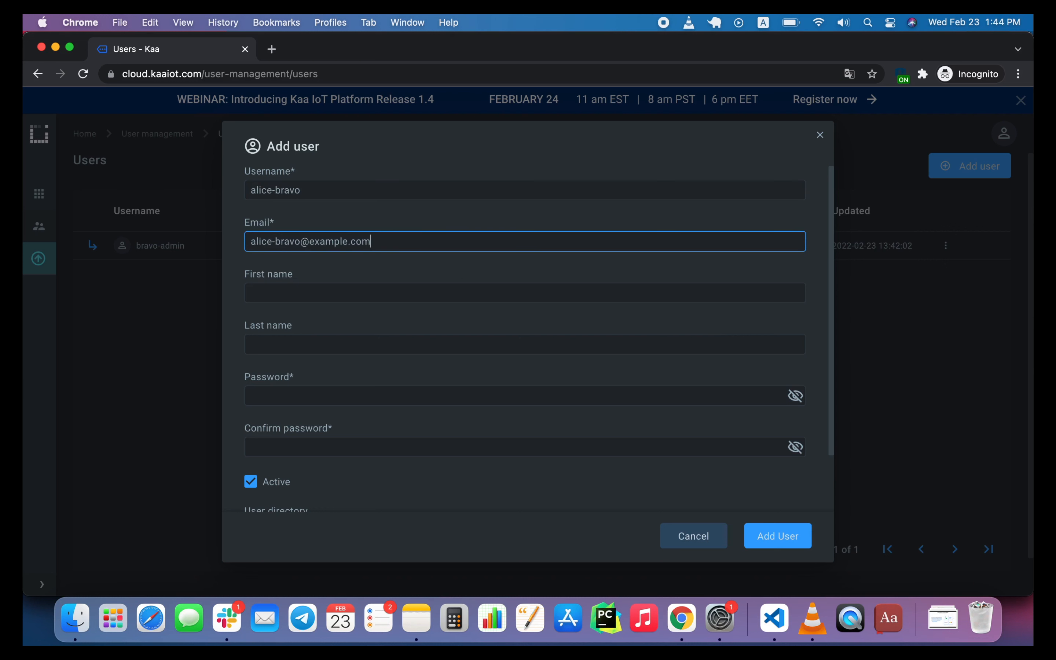
Enter and confirm the new user's password and add the active user.
{"action": "left_click", "coordinate": [336, 395]}
{"action": "type", "text": "a"}
{"action": "left_click", "coordinate": [331, 450]}
{"action": "type", "text": "a"}
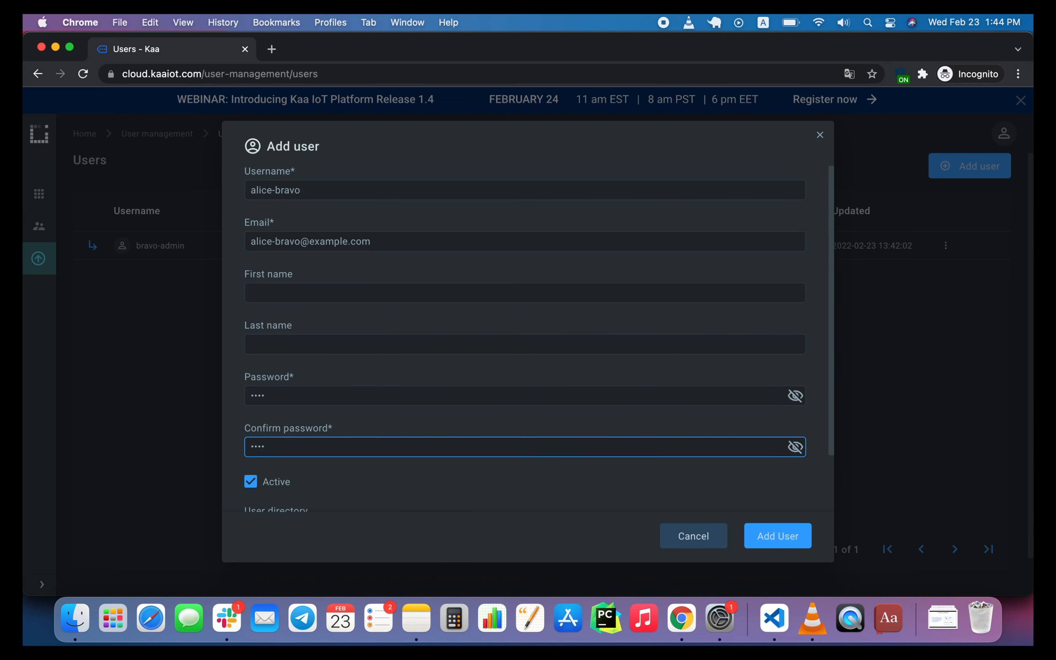
{"action": "scroll", "coordinate": [335, 462], "scroll_direction": "down", "scroll_amount": 3}
{"action": "left_click", "coordinate": [795, 539]}
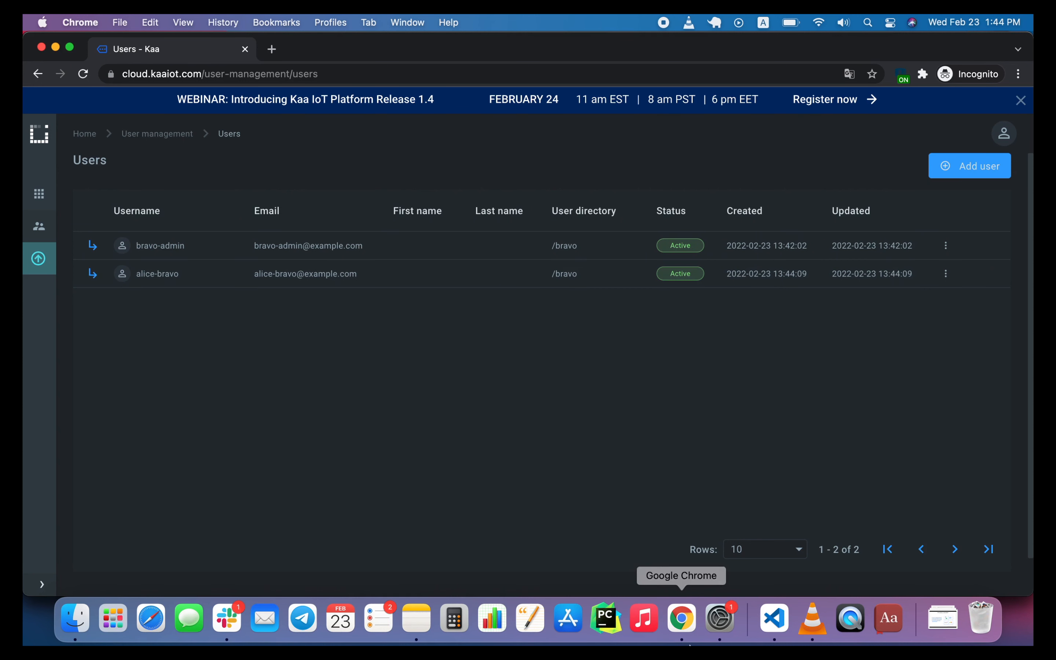
Switch back to the tenant owner's guest Chrome window and look over the Alpha group and the top-level group list.
{"action": "right_click", "coordinate": [681, 617]}
{"action": "left_click", "coordinate": [728, 343]}
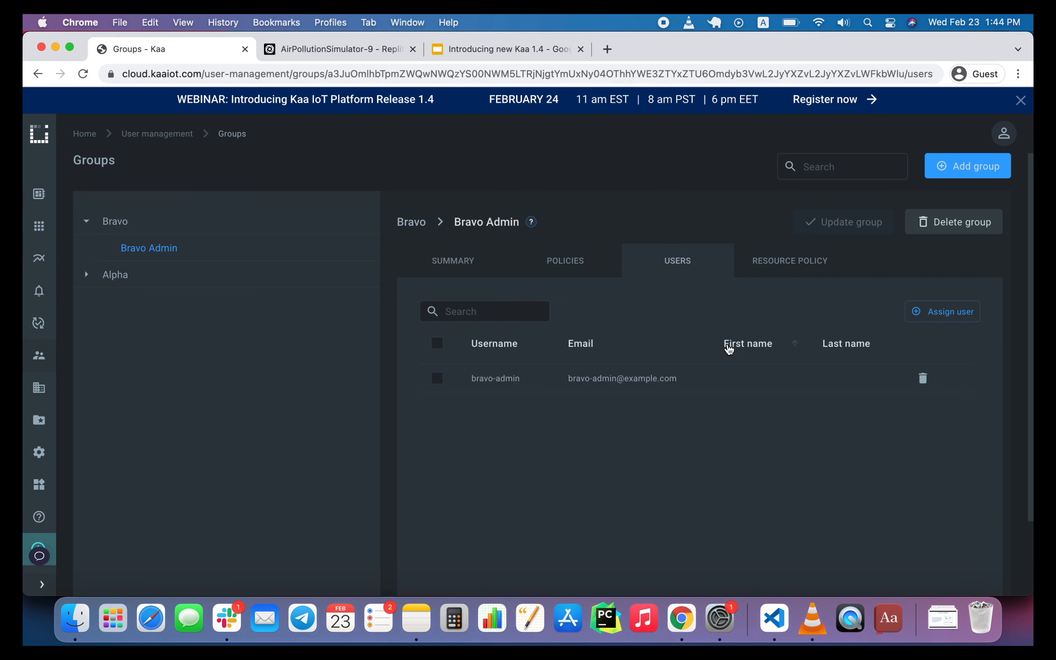
{"action": "left_click", "coordinate": [79, 218]}
{"action": "left_click", "coordinate": [254, 247]}
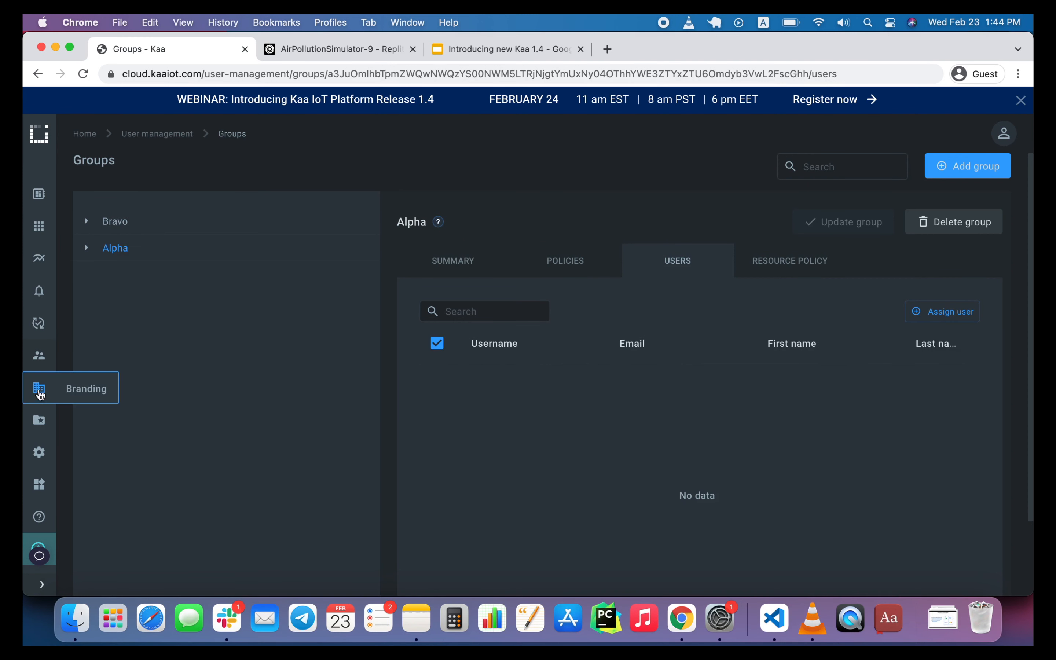
{"action": "mouse_move", "coordinate": [39, 354]}
{"action": "left_click", "coordinate": [74, 398]}
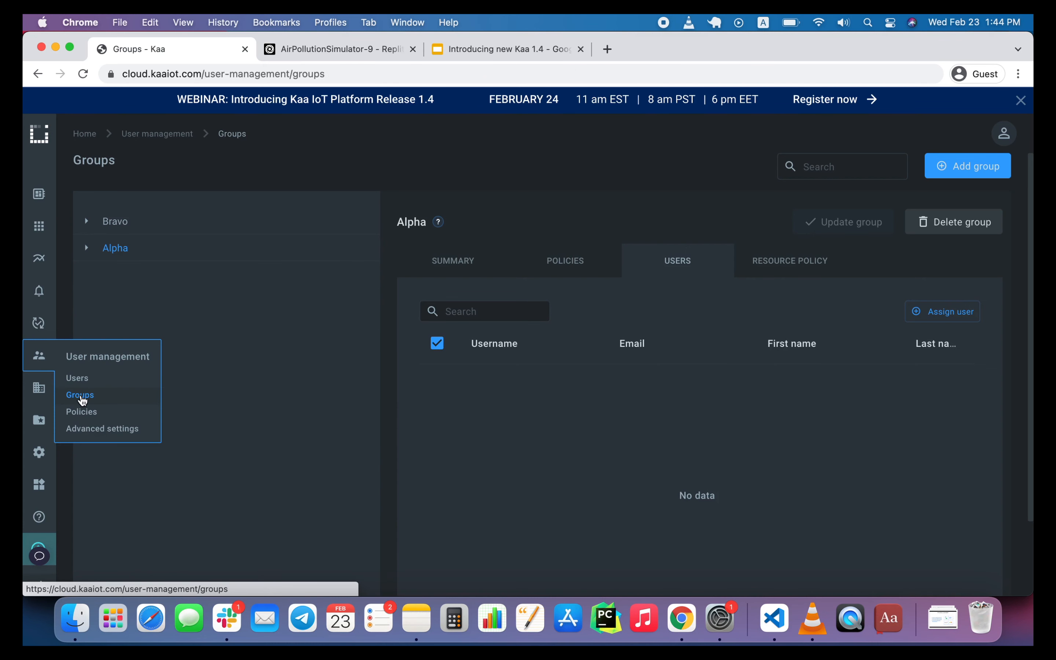
{"action": "left_click", "coordinate": [77, 378]}
{"action": "left_click", "coordinate": [80, 394]}
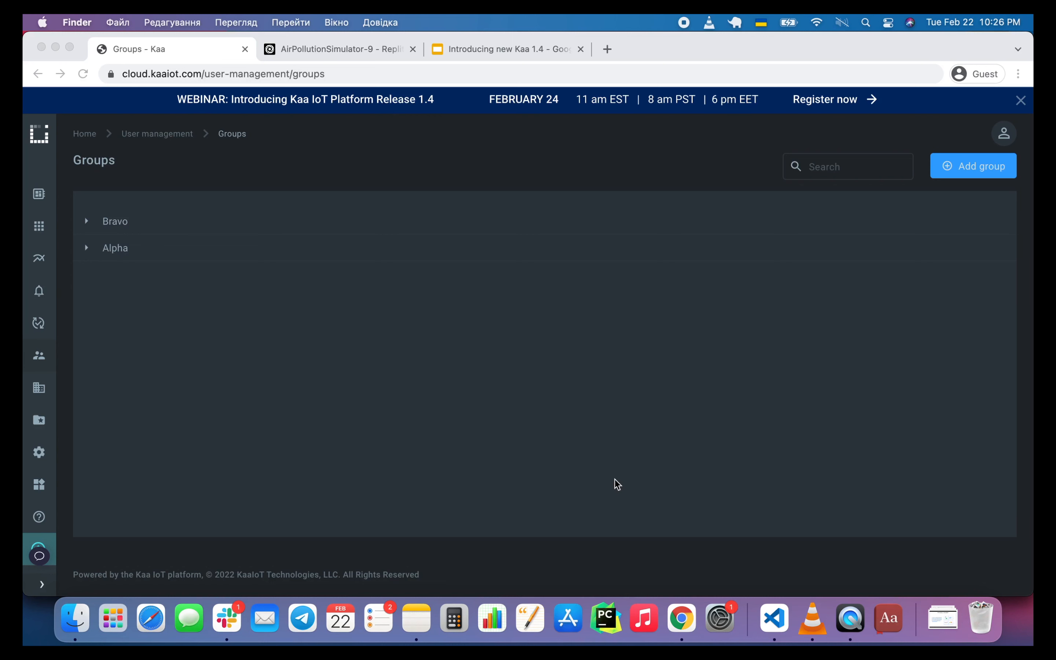
Open the Home dashboard of the Air quality monitoring solution.
{"action": "left_click", "coordinate": [26, 226]}
{"action": "left_click", "coordinate": [82, 231]}
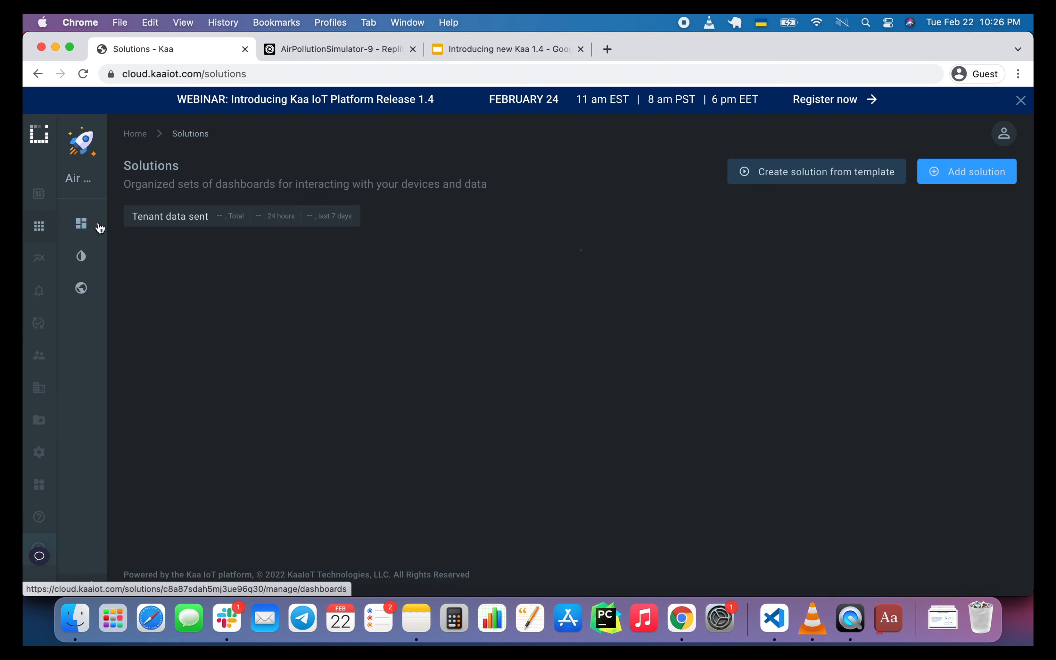
{"action": "left_click", "coordinate": [199, 288]}
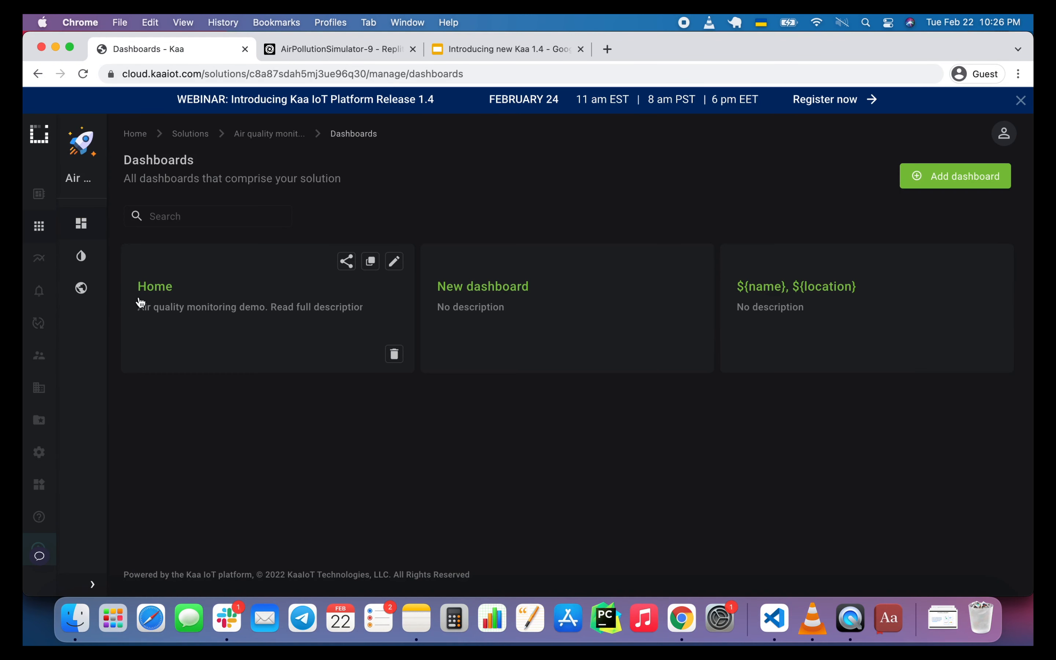
{"action": "left_click", "coordinate": [157, 285]}
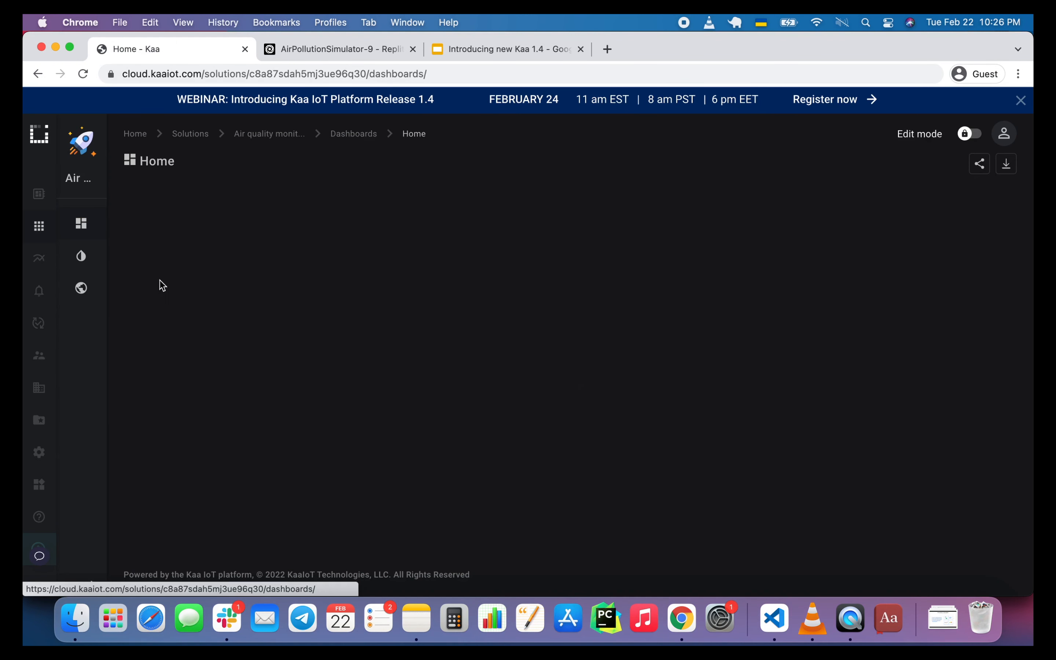
Turn on edit mode for the Home dashboard and delete the Air quality monitoring description widget.
{"action": "left_click", "coordinate": [969, 135]}
{"action": "mouse_move", "coordinate": [977, 207]}
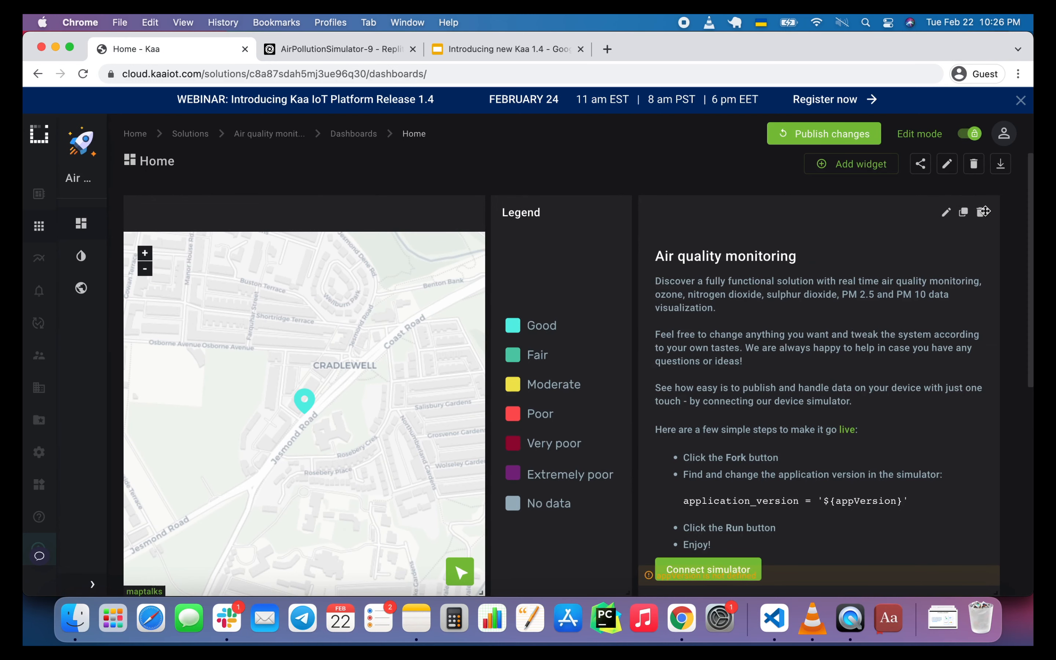
{"action": "left_click", "coordinate": [983, 211]}
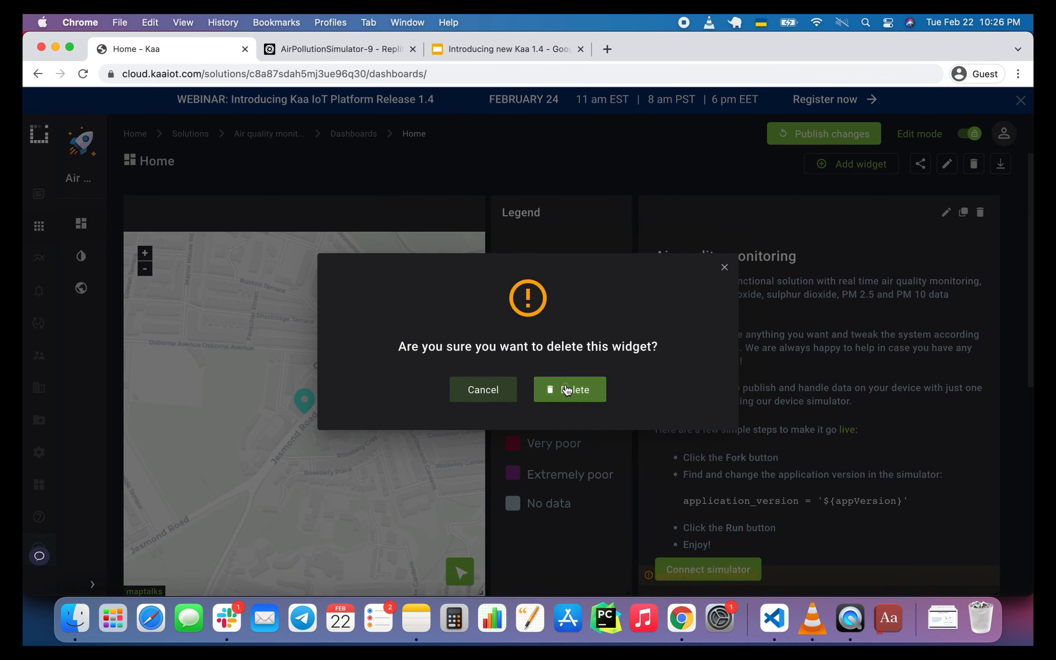
{"action": "left_click", "coordinate": [567, 390]}
Add an Analytics time-series chart widget from the Time series category to the Home dashboard.
{"action": "left_click", "coordinate": [842, 169]}
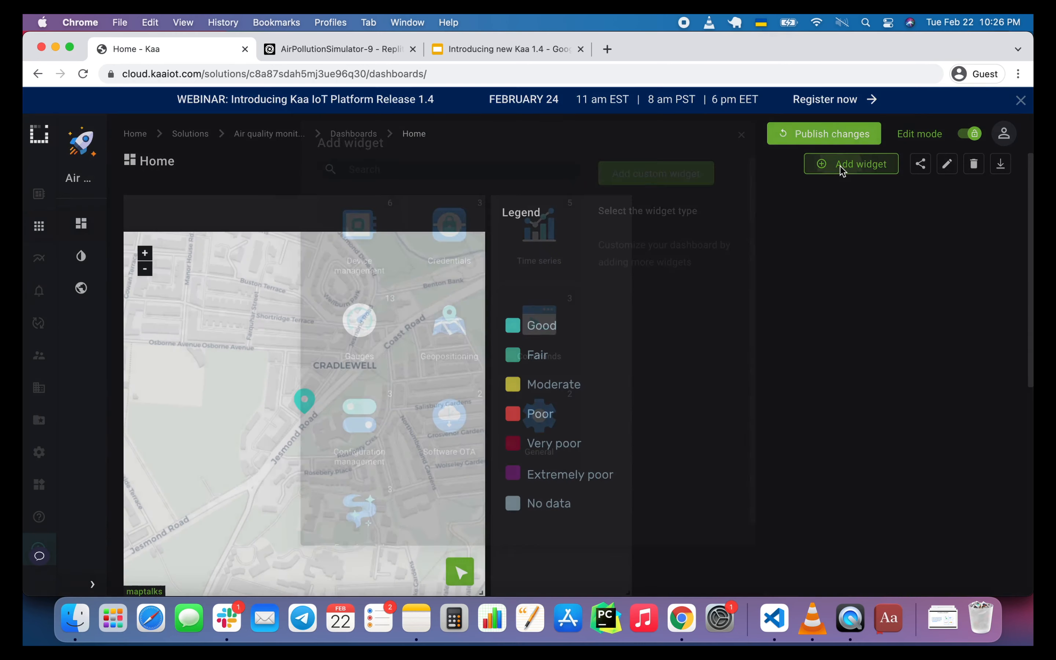
{"action": "left_click", "coordinate": [547, 259]}
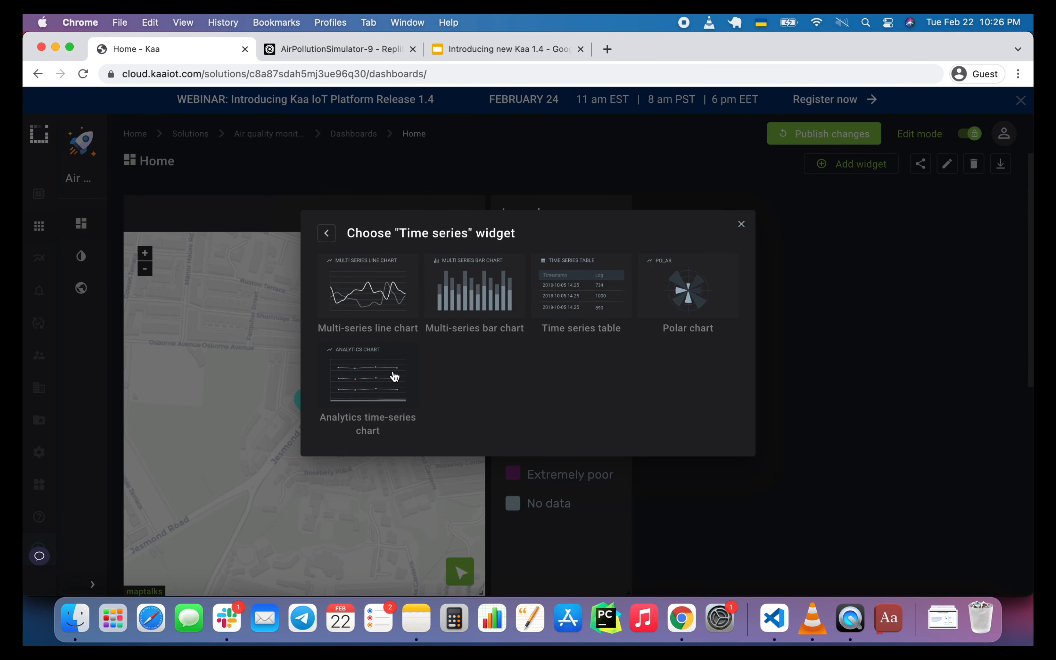
{"action": "left_click", "coordinate": [388, 374]}
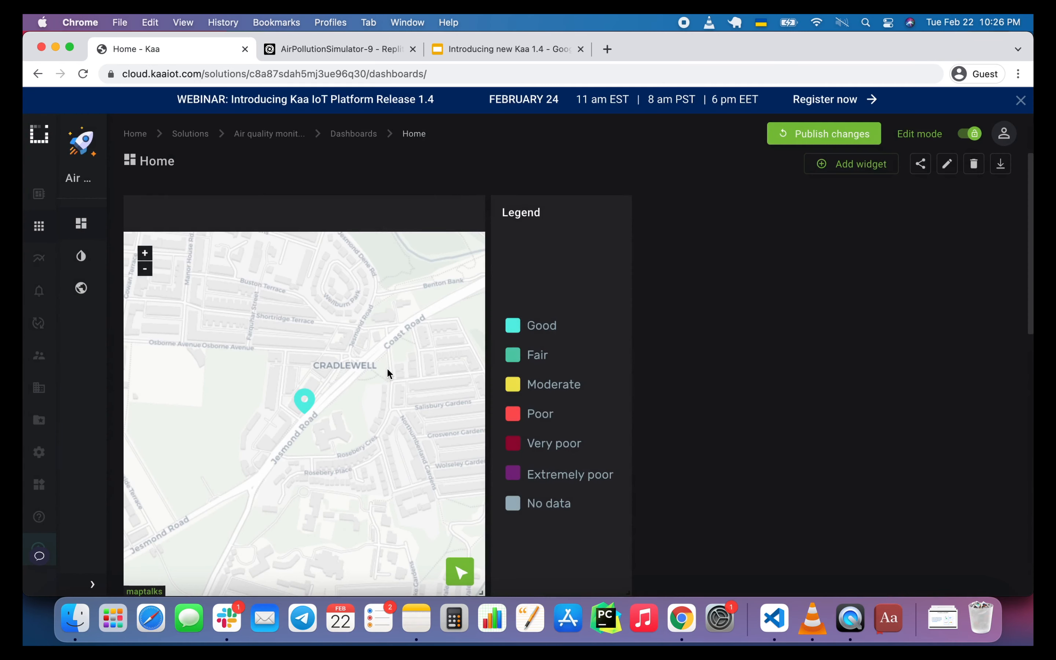
Place the Analytics time-series chart widget beside the Legend widget and stretch it downward to about the map's height.
{"action": "left_click_drag", "start_coordinate": [700, 523], "coordinate": [478, 532]}
{"action": "left_click_drag", "start_coordinate": [328, 296], "coordinate": [882, 245]}
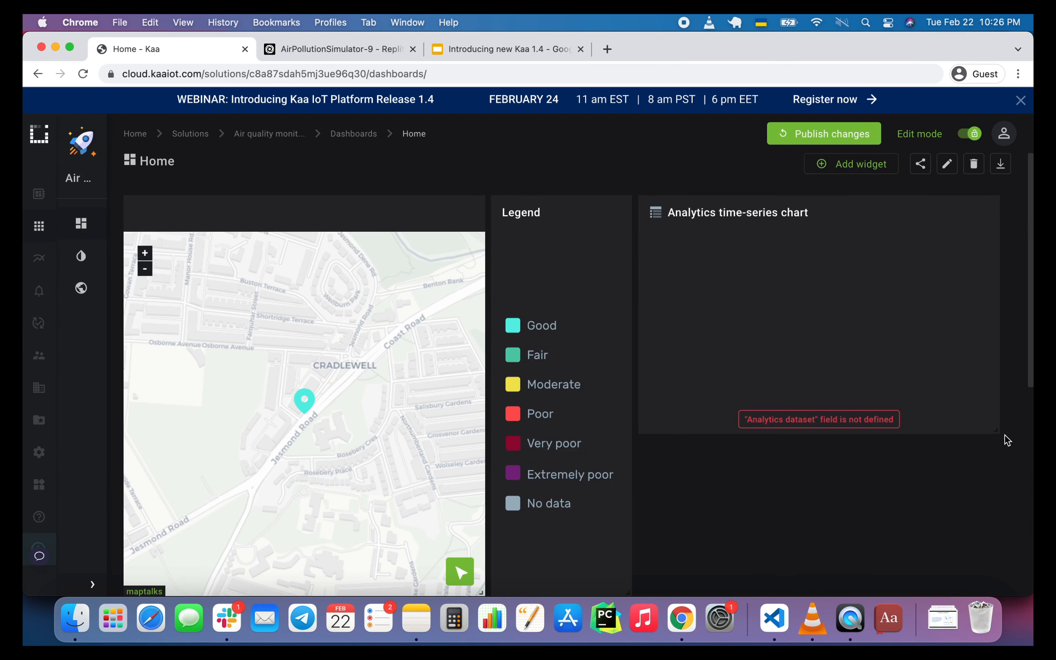
{"action": "left_click_drag", "start_coordinate": [1003, 435], "coordinate": [1001, 585]}
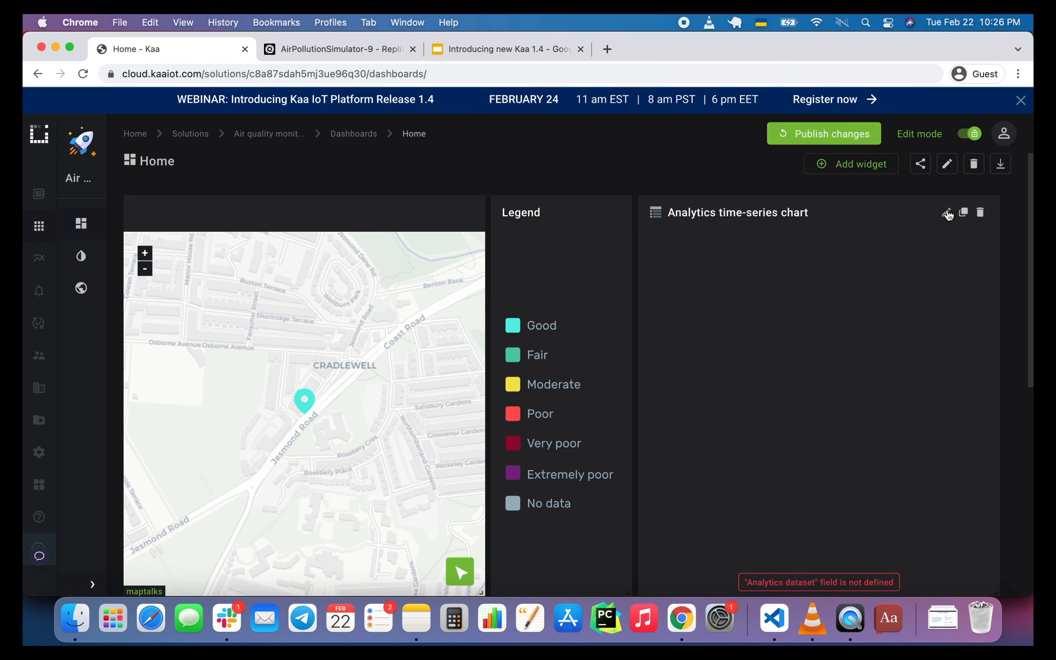
Configure the time-series chart's data source with the Devices data analytics dataset, grouping data by Endpoint(s).
{"action": "left_click", "coordinate": [948, 213]}
{"action": "scroll", "coordinate": [842, 384], "scroll_direction": "down", "scroll_amount": 10}
{"action": "scroll", "coordinate": [844, 386], "scroll_direction": "down", "scroll_amount": 4}
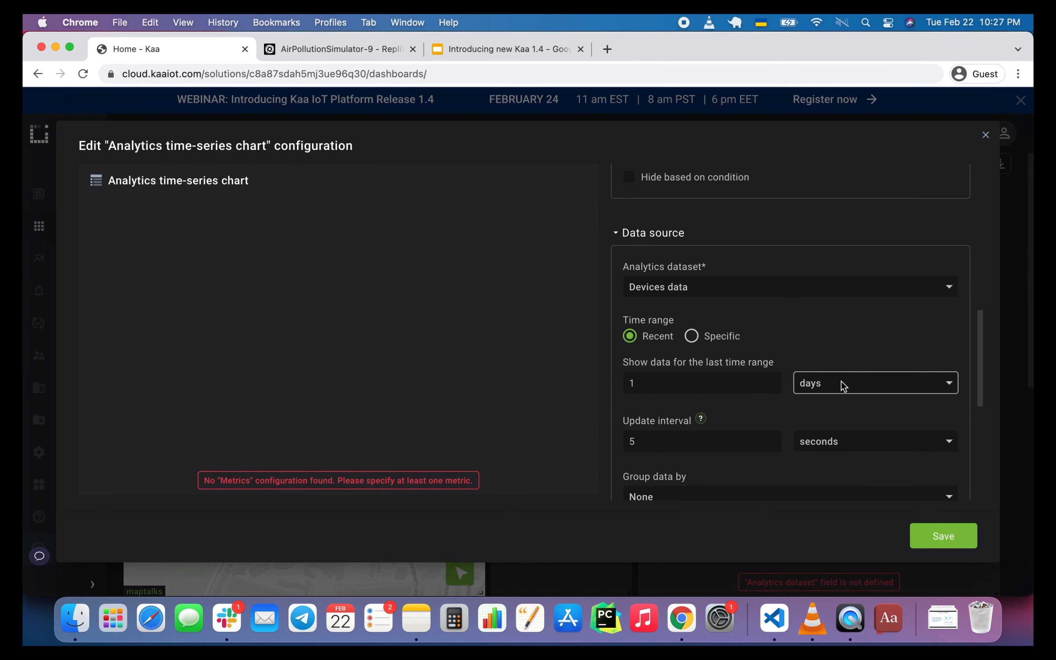
{"action": "scroll", "coordinate": [842, 385], "scroll_direction": "down", "scroll_amount": 1}
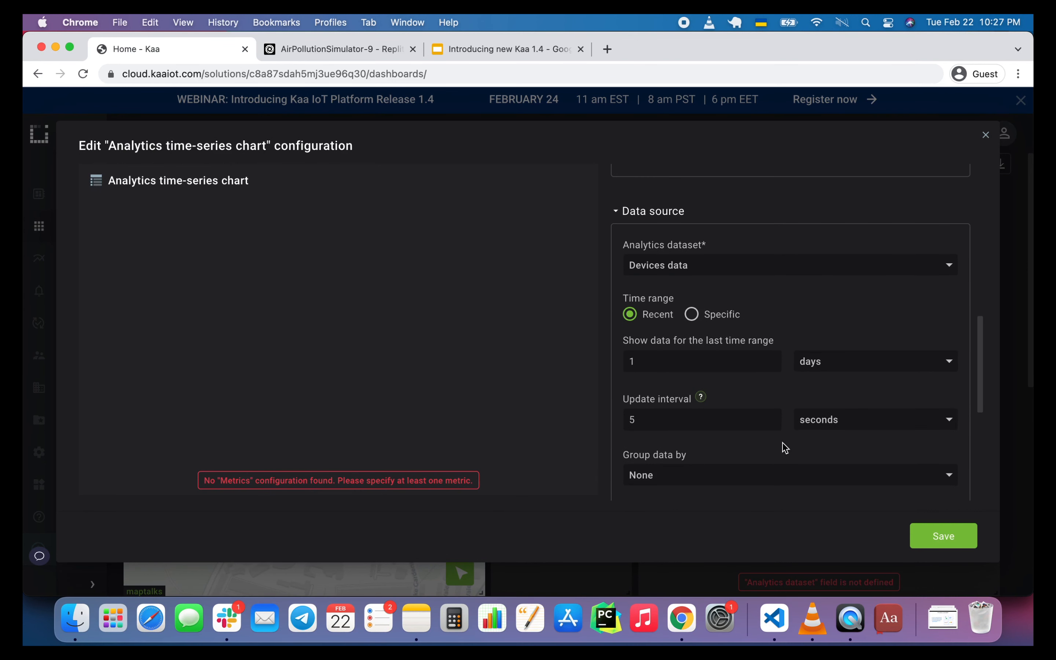
{"action": "scroll", "coordinate": [781, 445], "scroll_direction": "down", "scroll_amount": 1}
{"action": "left_click", "coordinate": [764, 458]}
{"action": "left_click", "coordinate": [731, 498]}
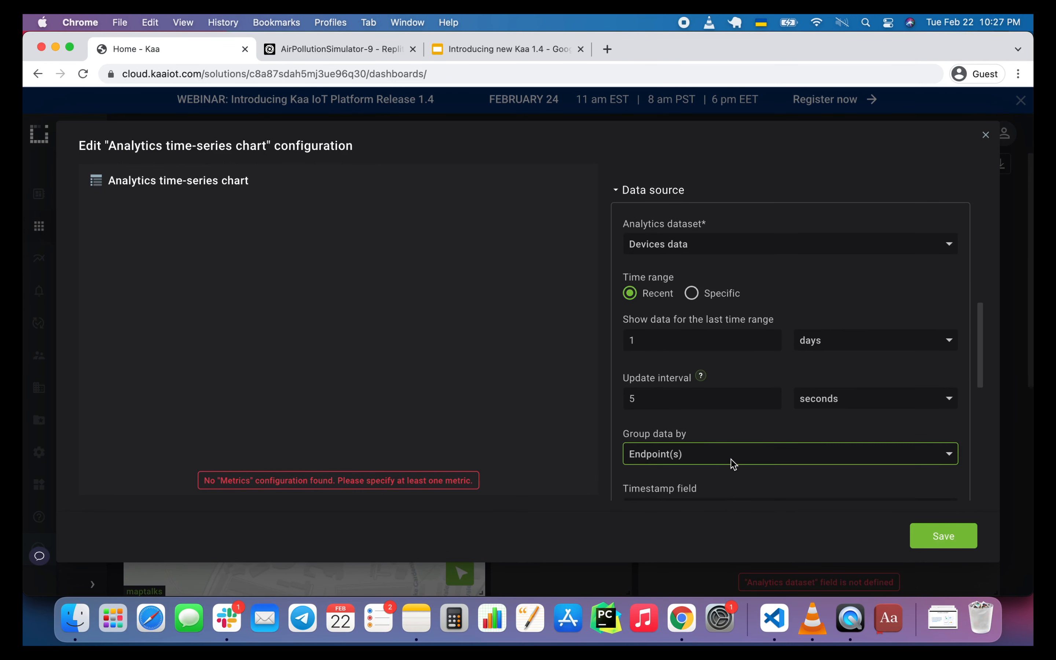
Add a metric with Average aggregation to the chart's metrics configuration.
{"action": "scroll", "coordinate": [732, 463], "scroll_direction": "down", "scroll_amount": 2}
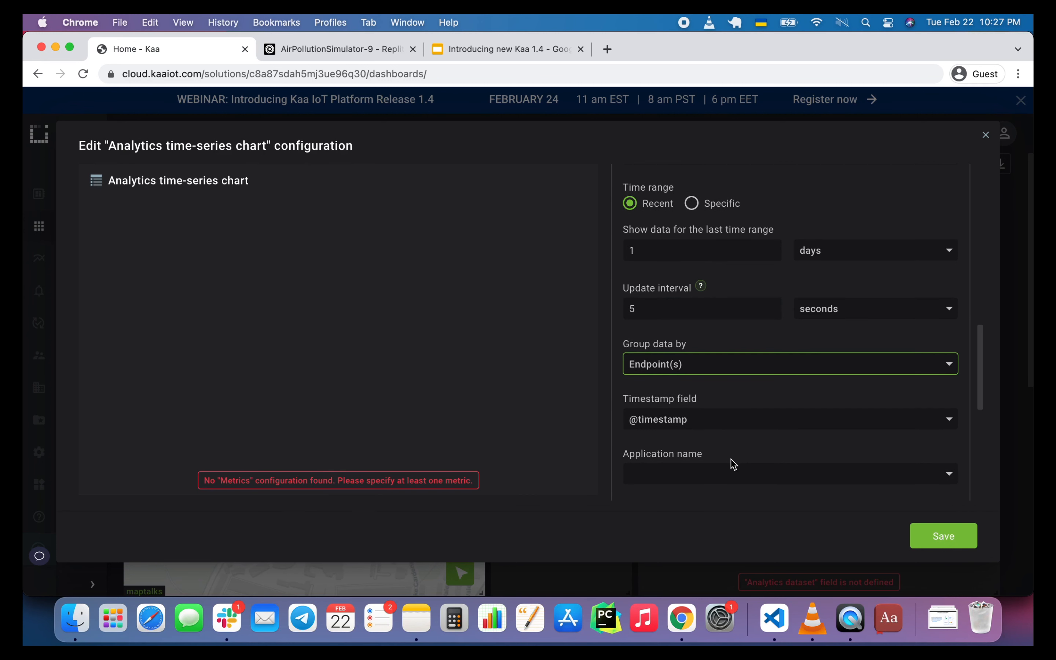
{"action": "scroll", "coordinate": [732, 464], "scroll_direction": "down", "scroll_amount": 2}
{"action": "scroll", "coordinate": [732, 463], "scroll_direction": "down", "scroll_amount": 5}
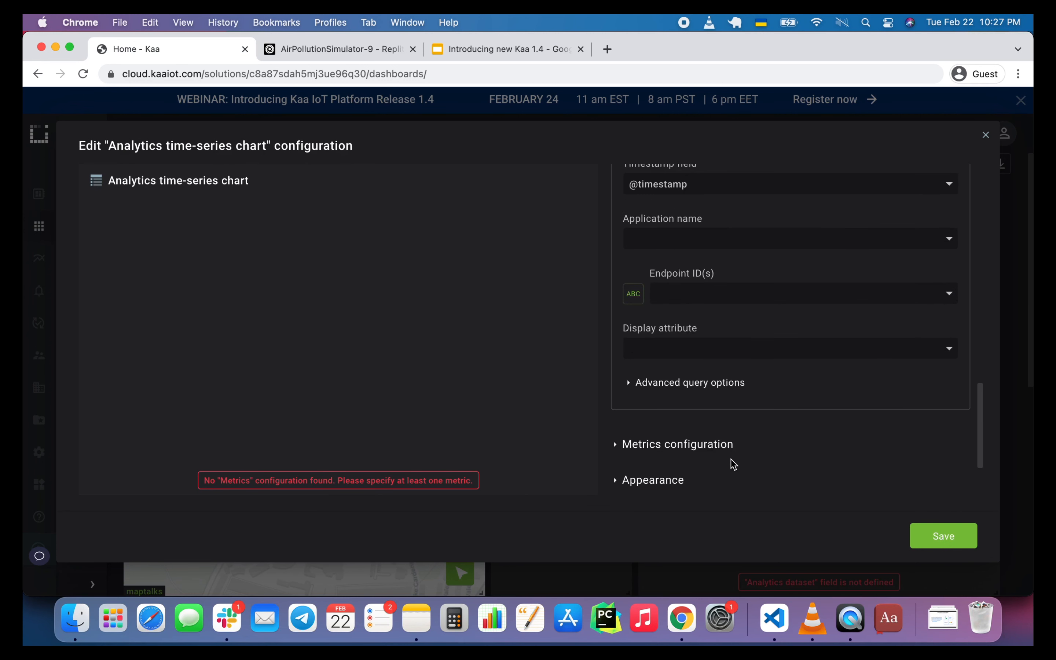
{"action": "left_click", "coordinate": [704, 400]}
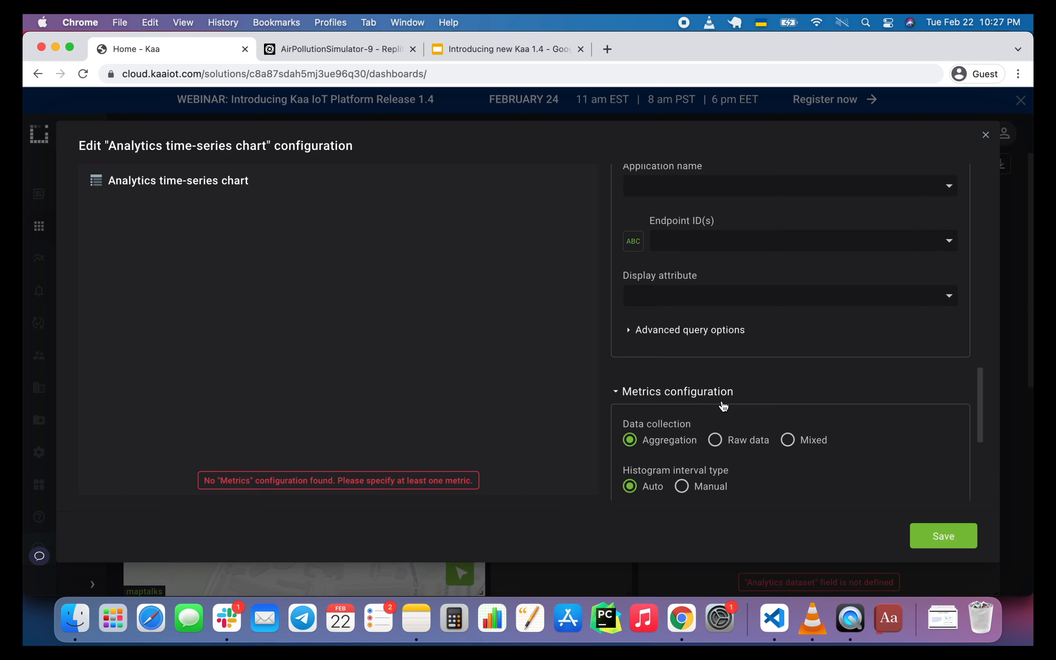
{"action": "scroll", "coordinate": [723, 406], "scroll_direction": "down", "scroll_amount": 2}
{"action": "scroll", "coordinate": [720, 403], "scroll_direction": "up", "scroll_amount": 5}
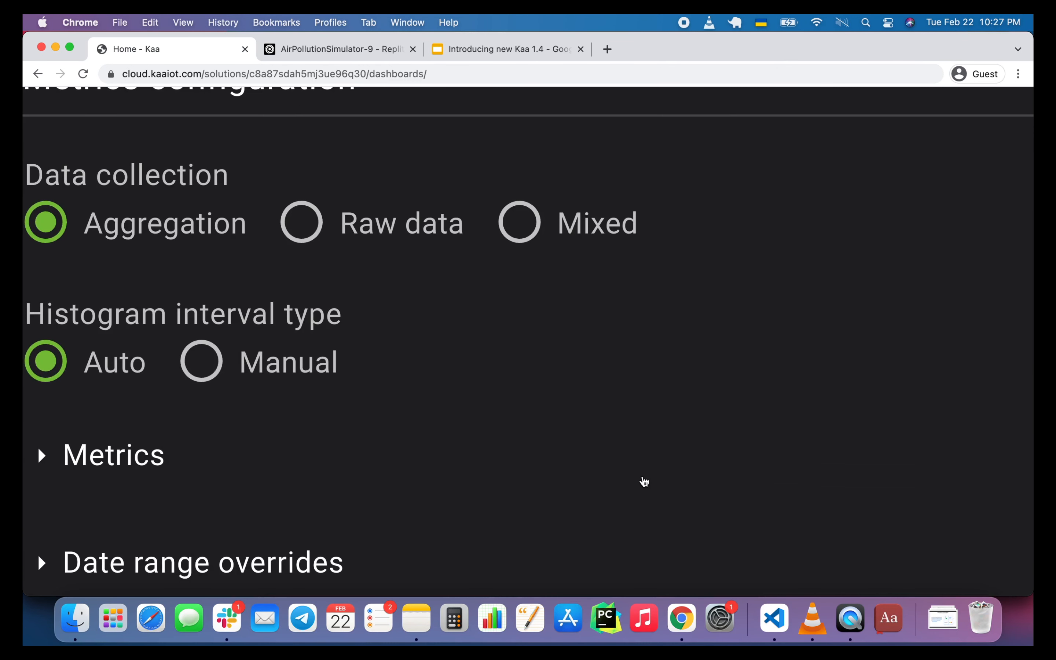
{"action": "scroll", "coordinate": [644, 481], "scroll_direction": "down", "scroll_amount": 5}
{"action": "left_click", "coordinate": [491, 461]}
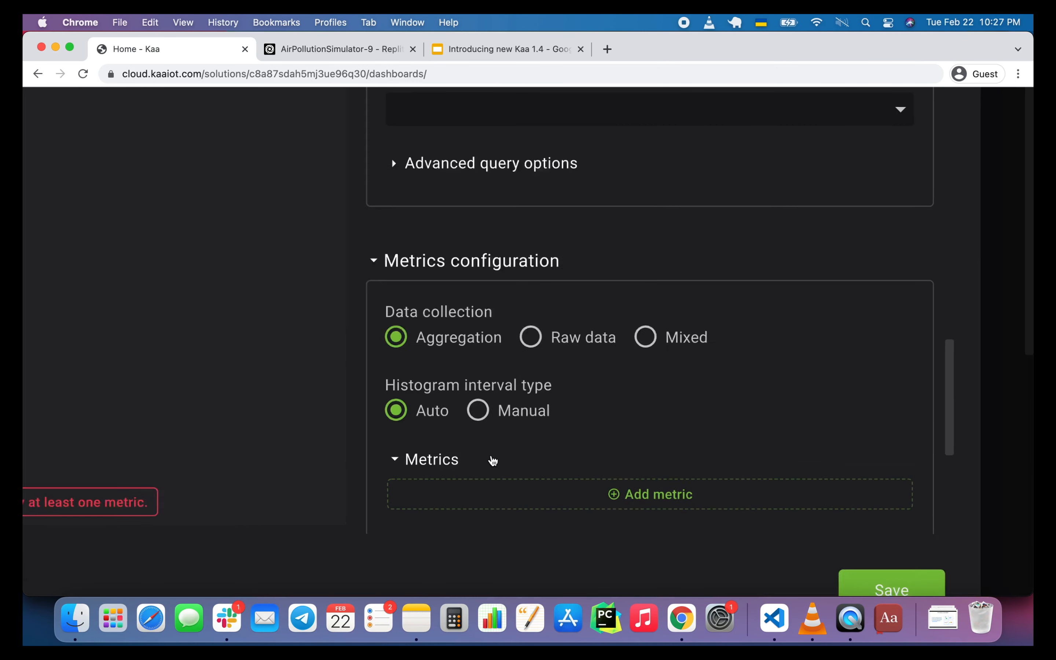
{"action": "scroll", "coordinate": [493, 461], "scroll_direction": "down", "scroll_amount": 5}
{"action": "left_click", "coordinate": [685, 474]}
{"action": "scroll", "coordinate": [686, 478], "scroll_direction": "down", "scroll_amount": 1}
{"action": "left_click", "coordinate": [707, 402]}
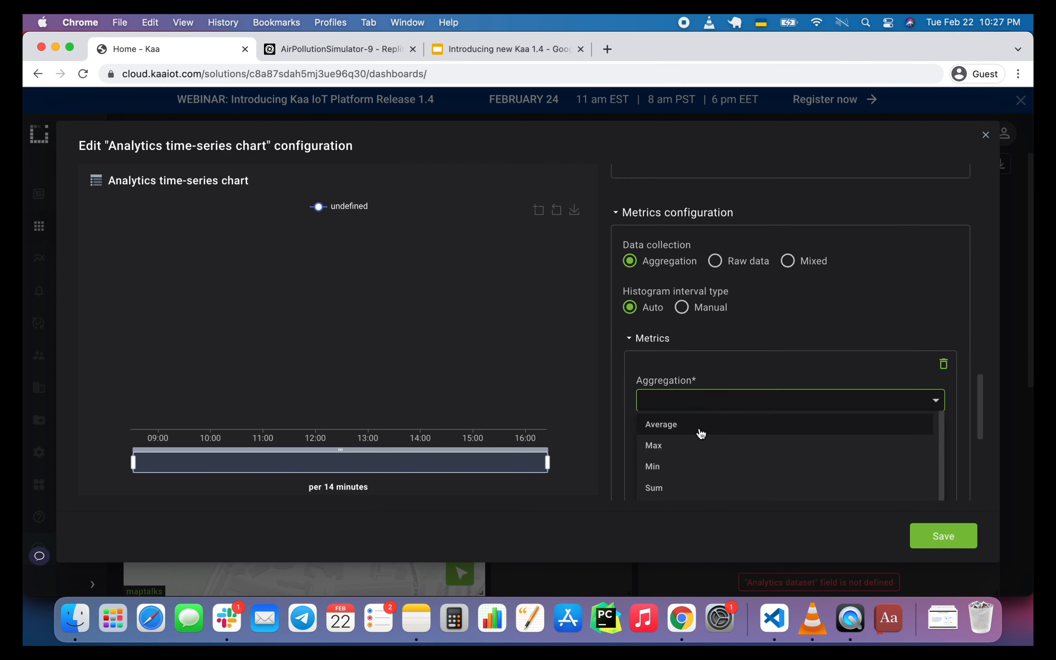
{"action": "left_click", "coordinate": [702, 428]}
Set the metric's field to dataSample.temperature and its label to "temperature".
{"action": "scroll", "coordinate": [700, 419], "scroll_direction": "down", "scroll_amount": 1}
{"action": "left_click", "coordinate": [701, 408]}
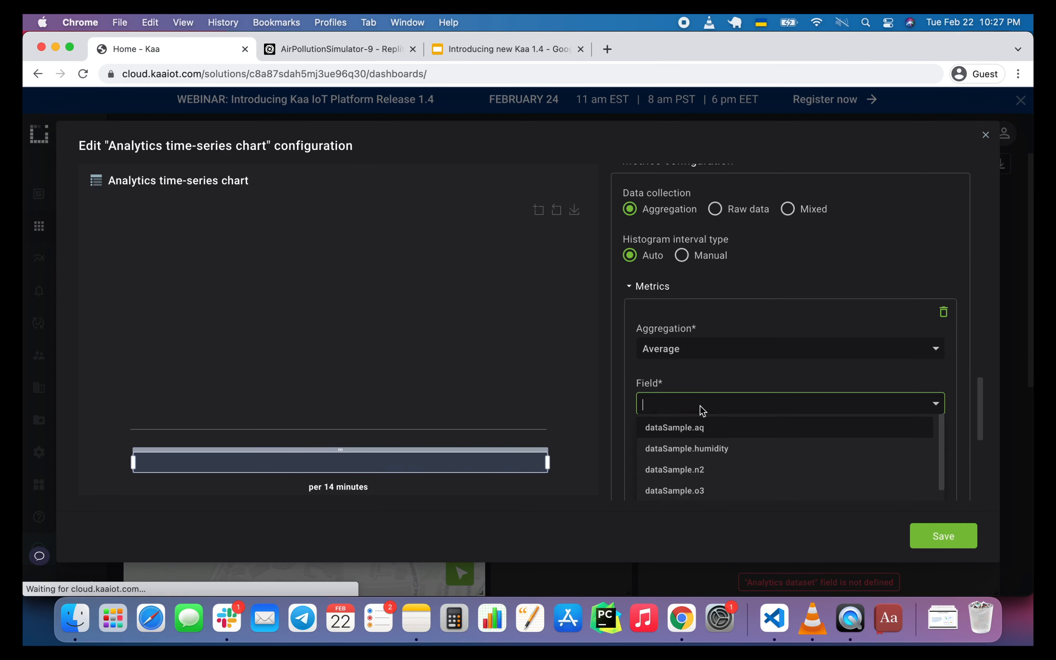
{"action": "type", "text": "e"}
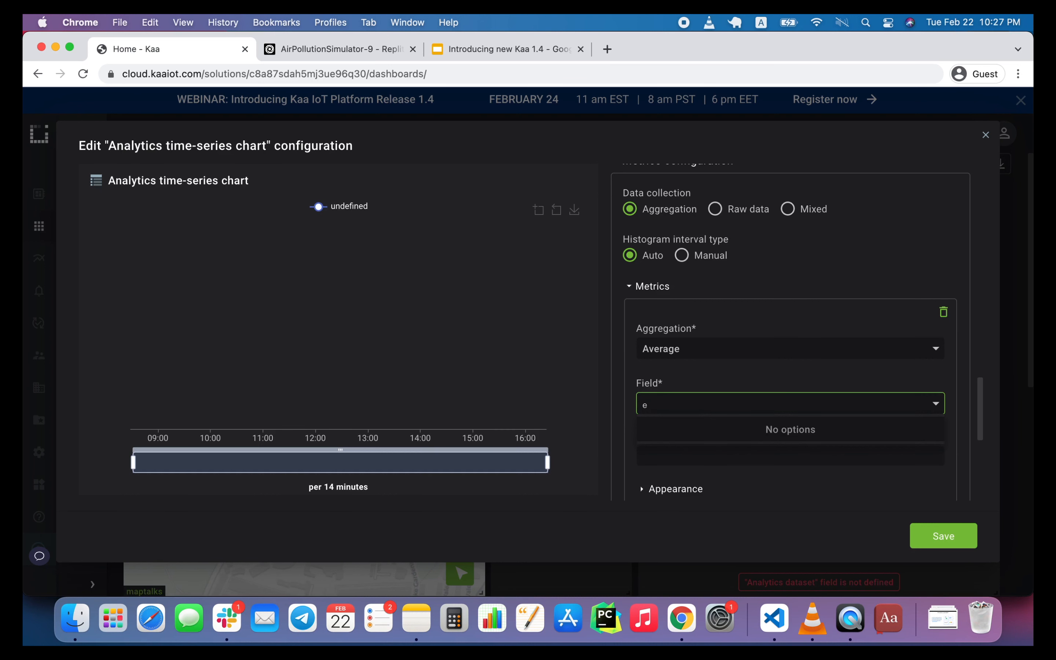
{"action": "key", "text": "BackSpace"}
{"action": "type", "text": "te"}
{"action": "left_click", "coordinate": [717, 428]}
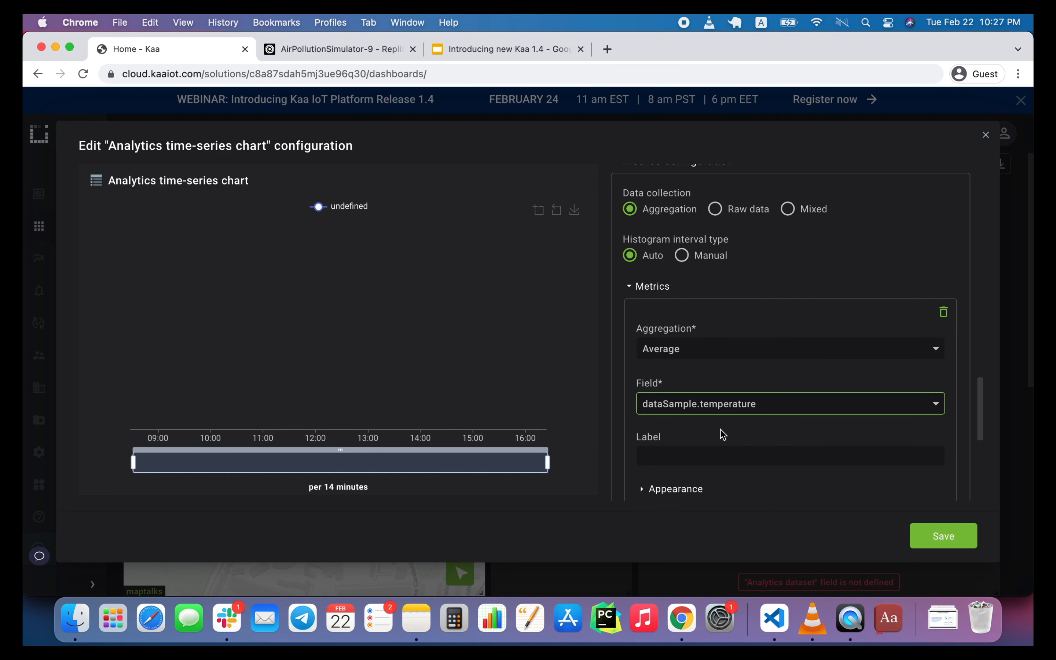
{"action": "left_click", "coordinate": [710, 456]}
{"action": "left_click", "coordinate": [710, 456]}
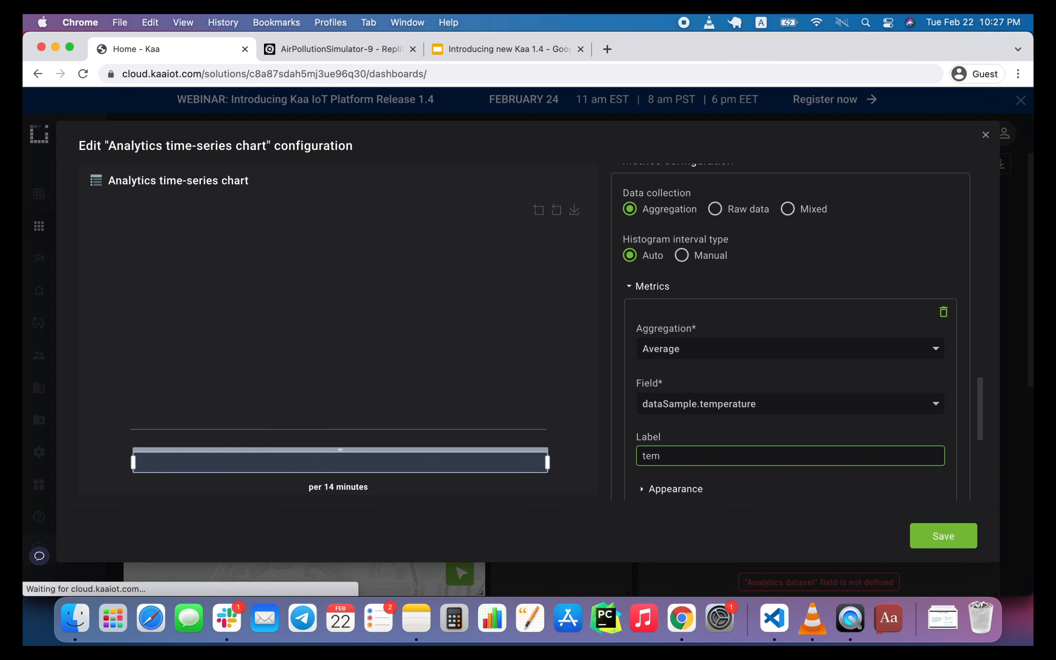
{"action": "type", "text": "temperature"}
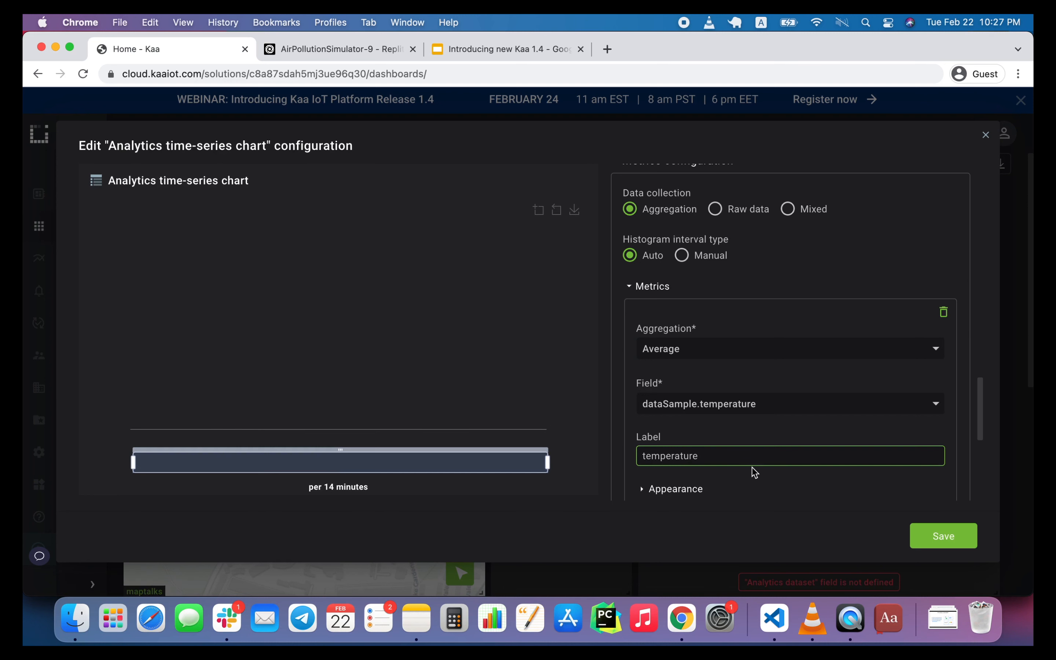
{"action": "scroll", "coordinate": [754, 472], "scroll_direction": "down", "scroll_amount": 2}
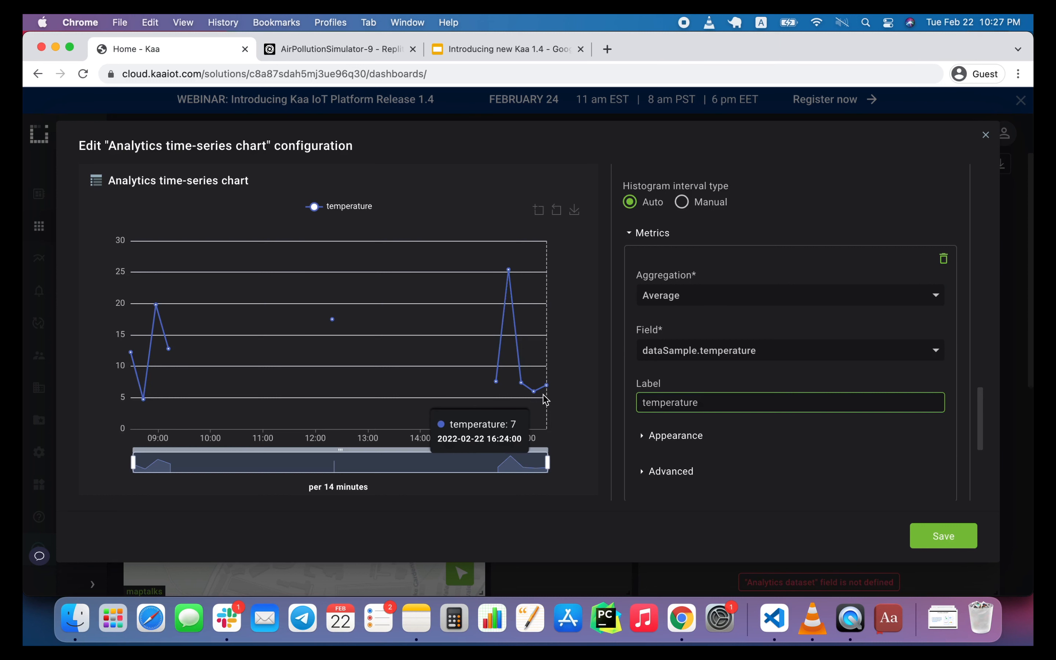
Set the data source's application to Air quality monitoring and its display attribute to ${metadata.name}.
{"action": "scroll", "coordinate": [657, 349], "scroll_direction": "up", "scroll_amount": 8}
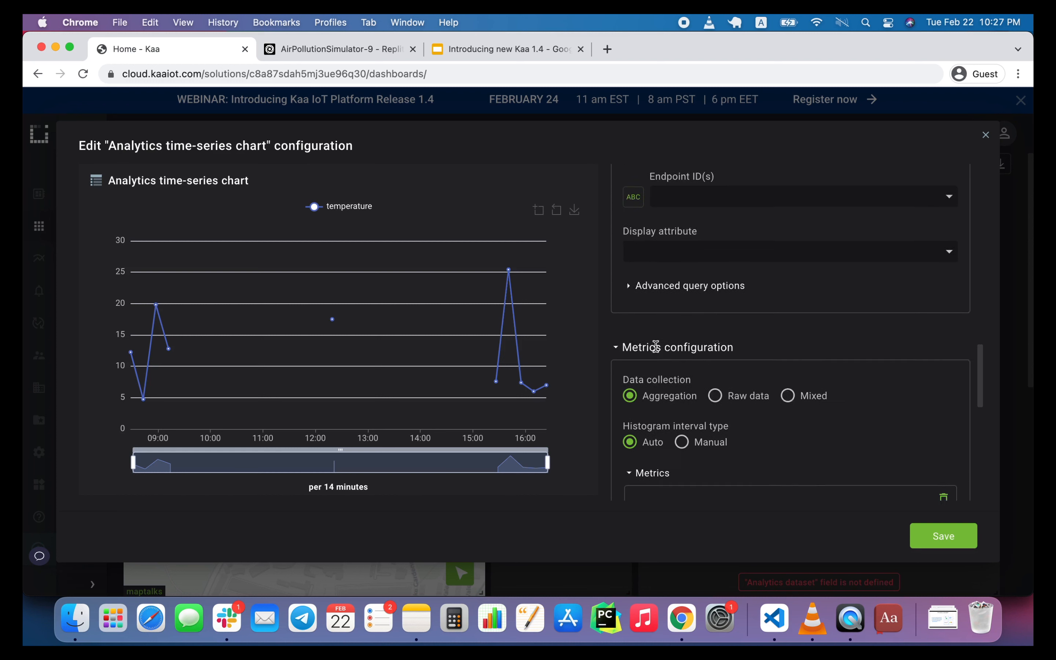
{"action": "left_click", "coordinate": [681, 257]}
{"action": "left_click", "coordinate": [681, 279]}
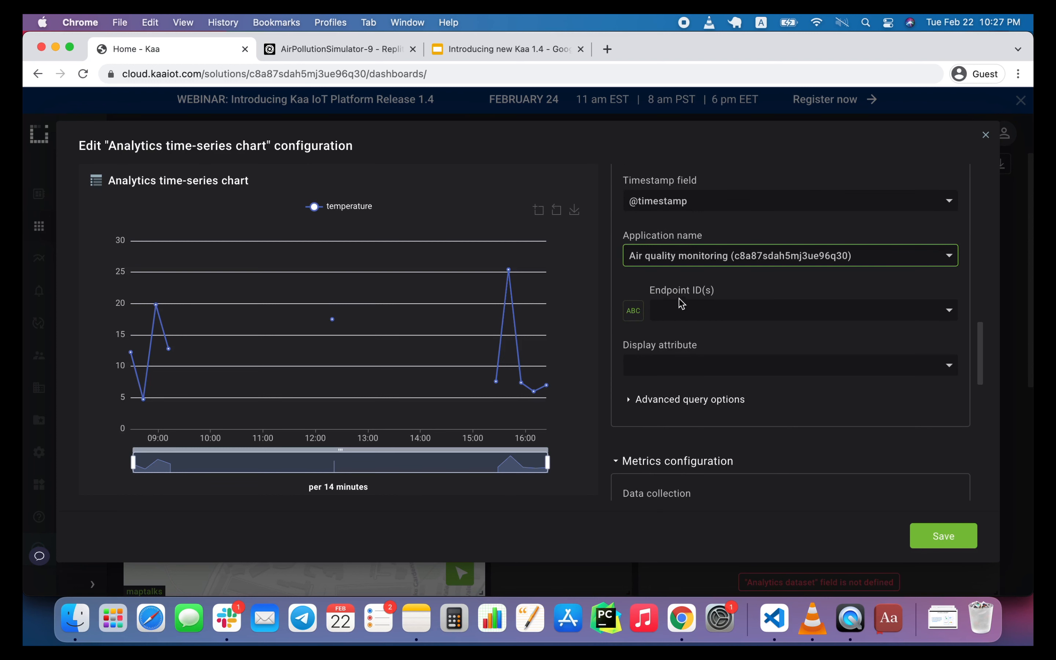
{"action": "left_click", "coordinate": [683, 309]}
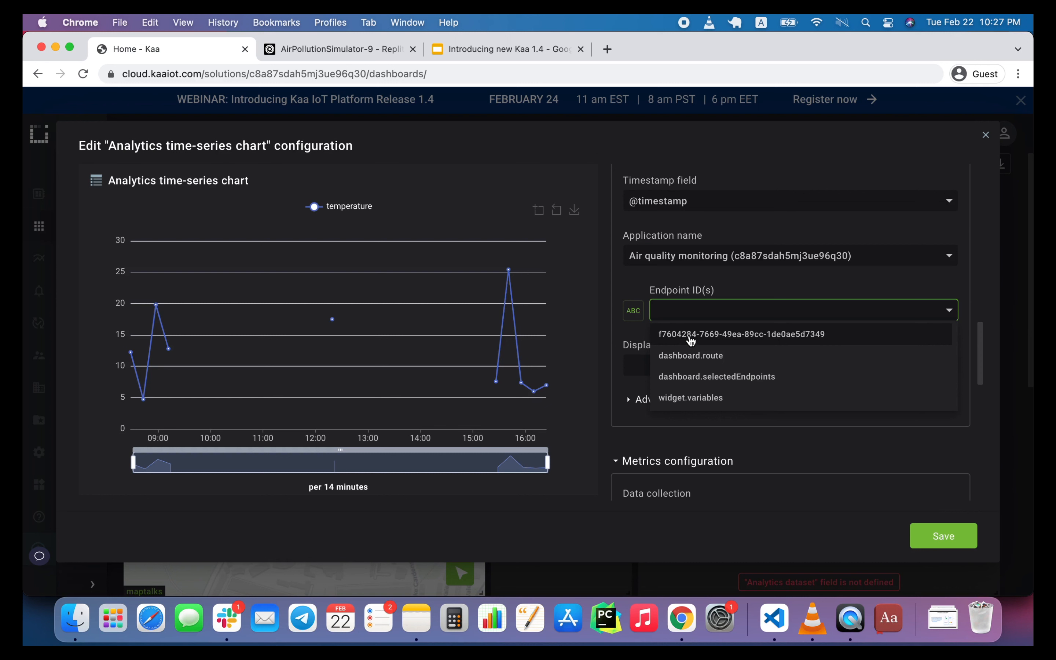
{"action": "left_click", "coordinate": [703, 301]}
{"action": "left_click", "coordinate": [690, 361]}
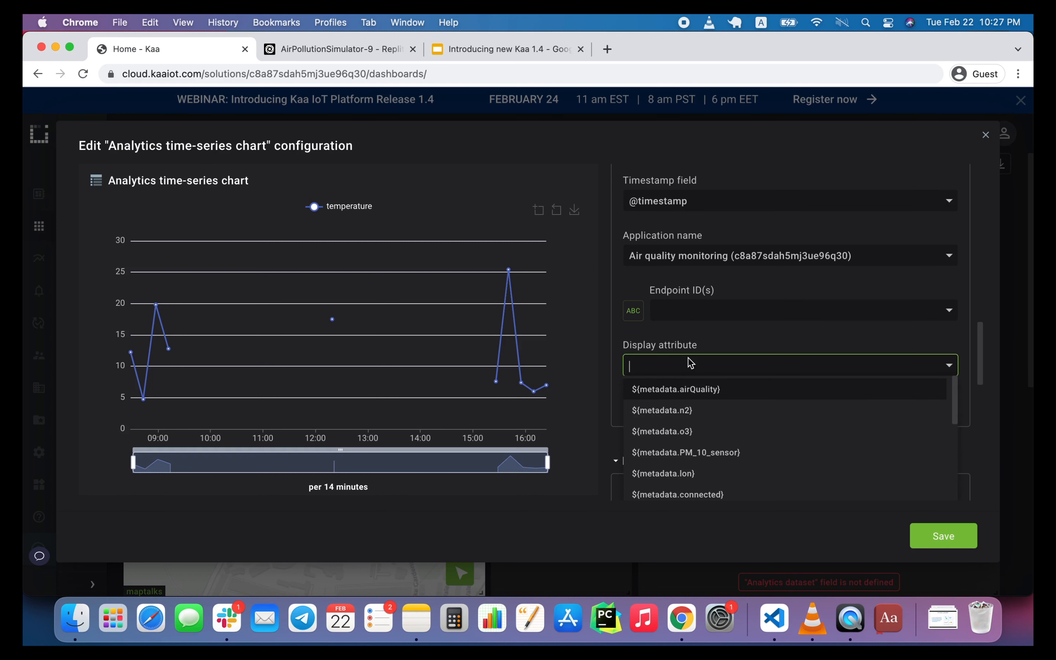
{"action": "type", "text": "nam"}
{"action": "left_click", "coordinate": [672, 390]}
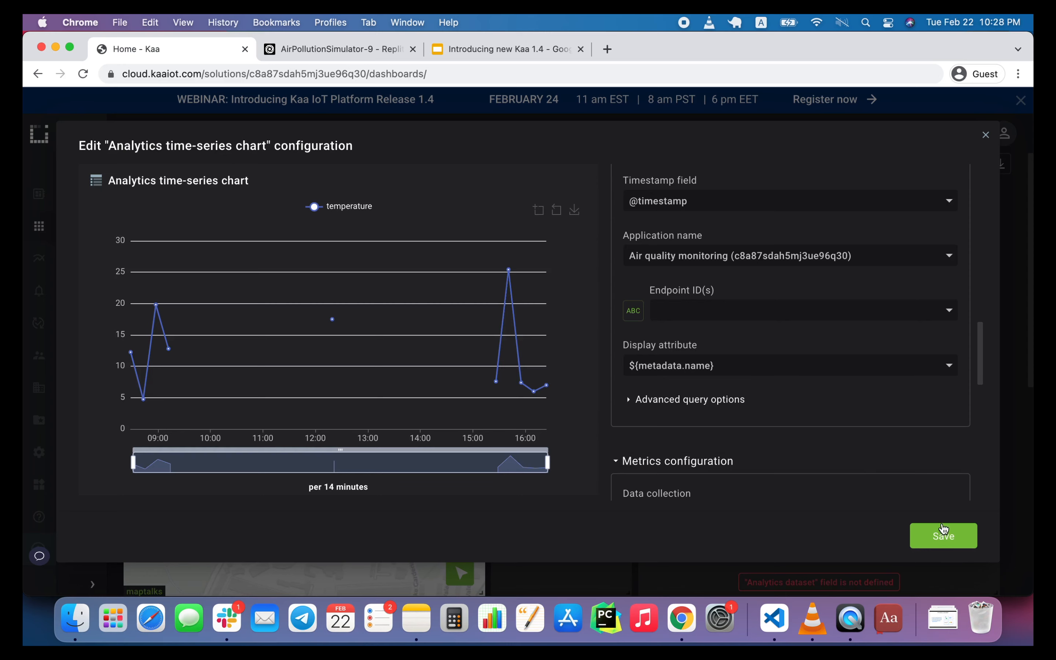
Save the chart widget configuration and publish the dashboard changes to other users.
{"action": "left_click", "coordinate": [943, 539]}
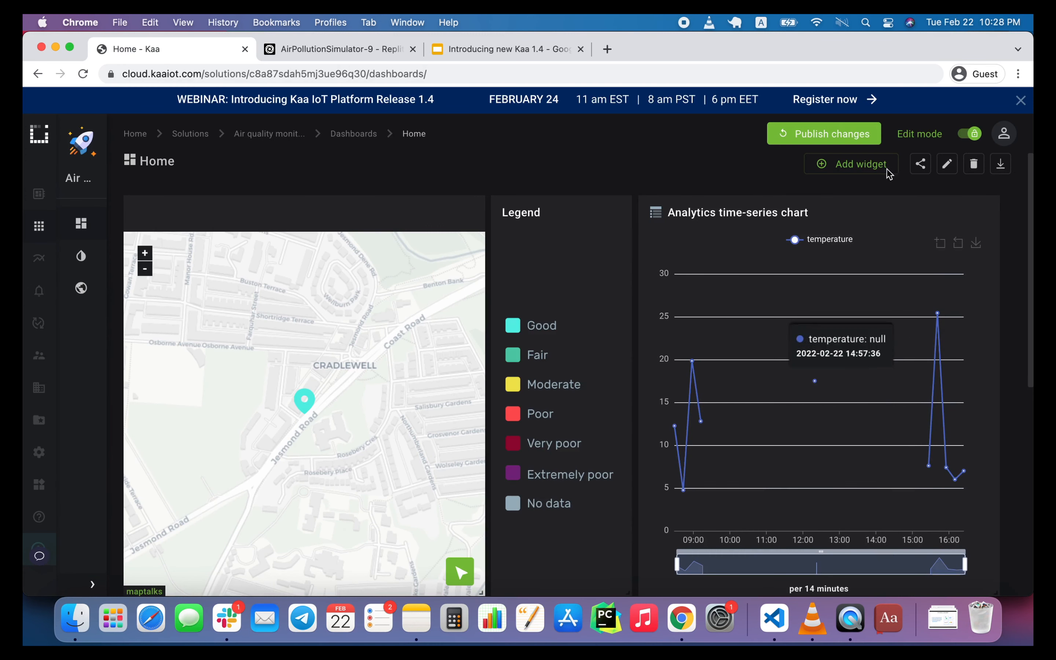
{"action": "left_click", "coordinate": [851, 135]}
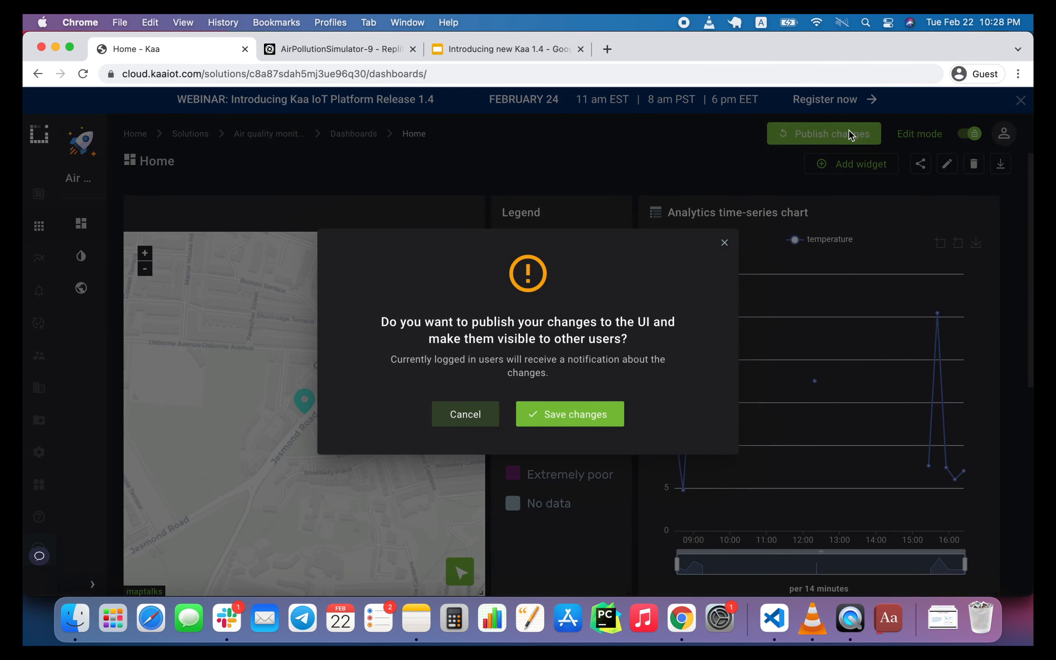
{"action": "left_click", "coordinate": [574, 413]}
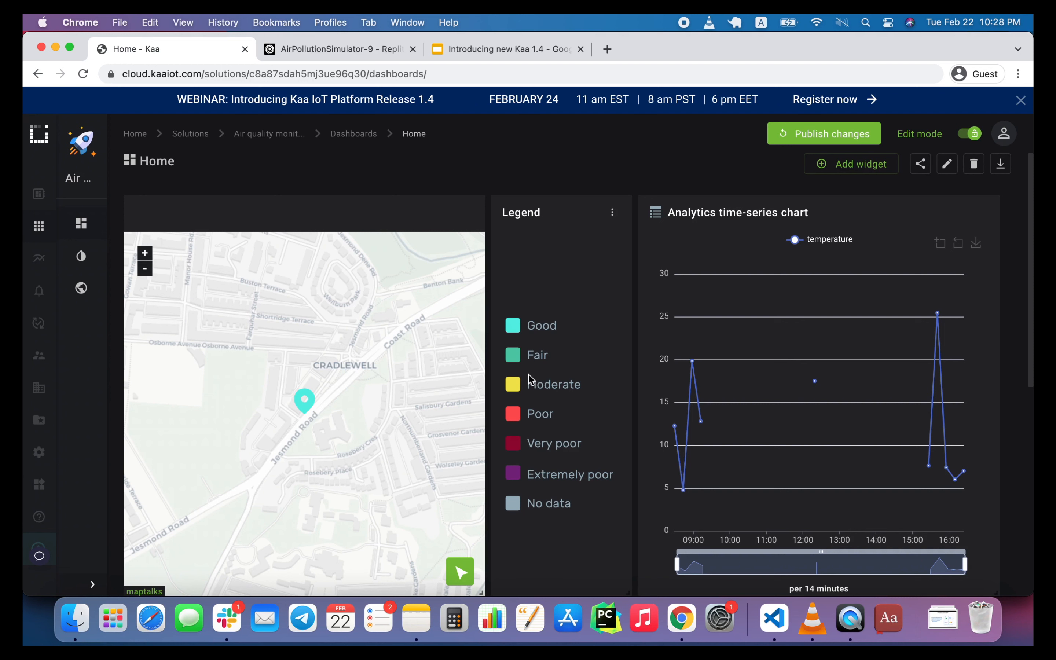
Create a device for the Air quality monitoring application in the Alpha group, entering its endpoint token.
{"action": "mouse_move", "coordinate": [41, 205]}
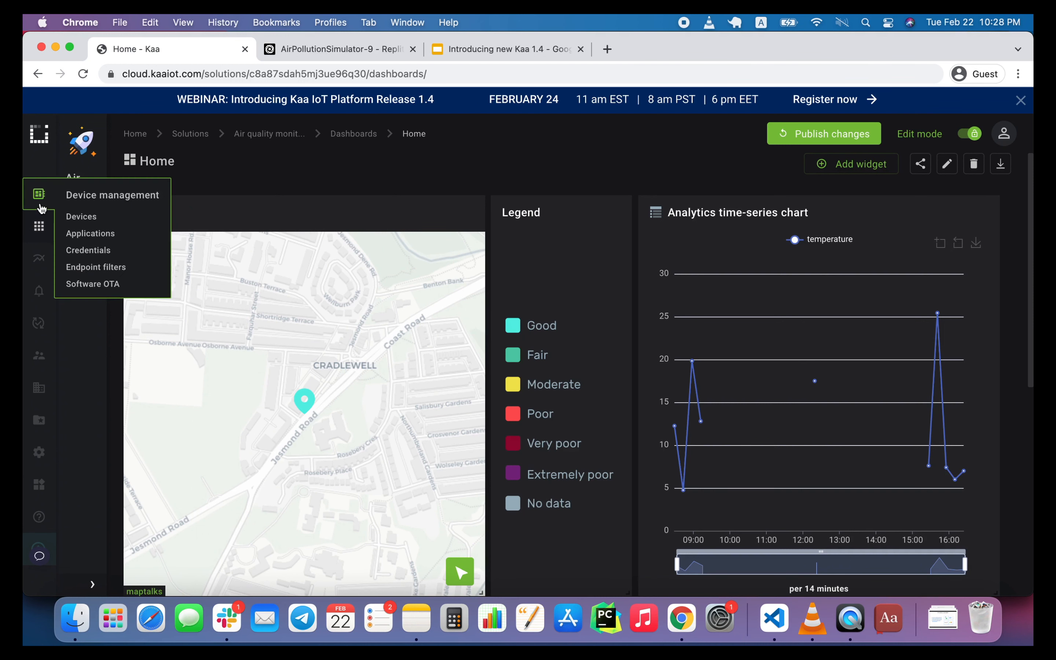
{"action": "left_click", "coordinate": [87, 218]}
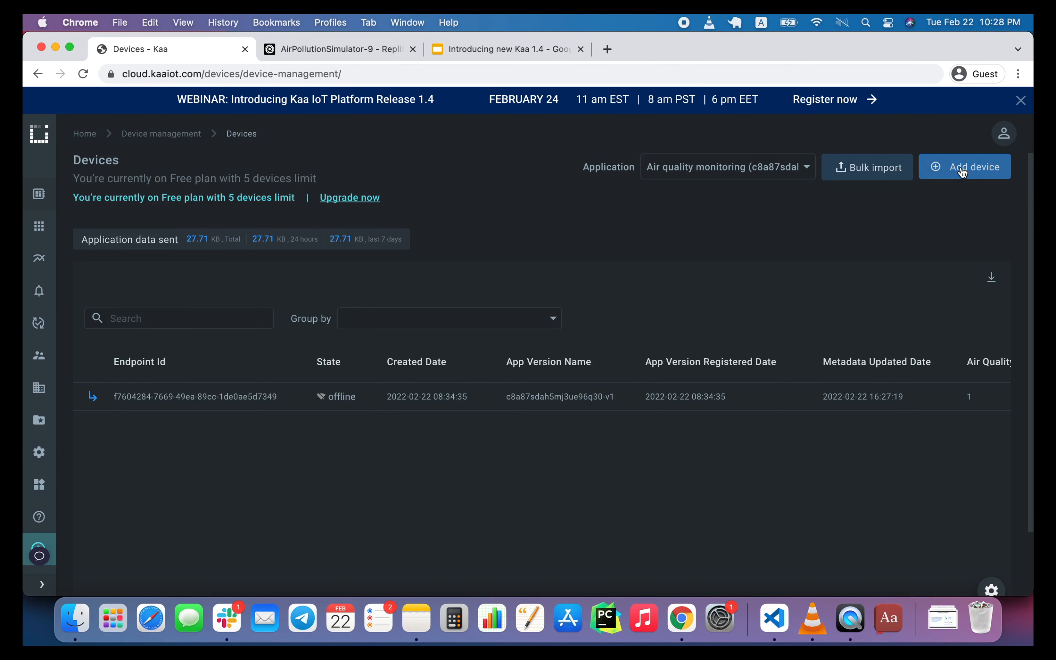
{"action": "left_click", "coordinate": [963, 172]}
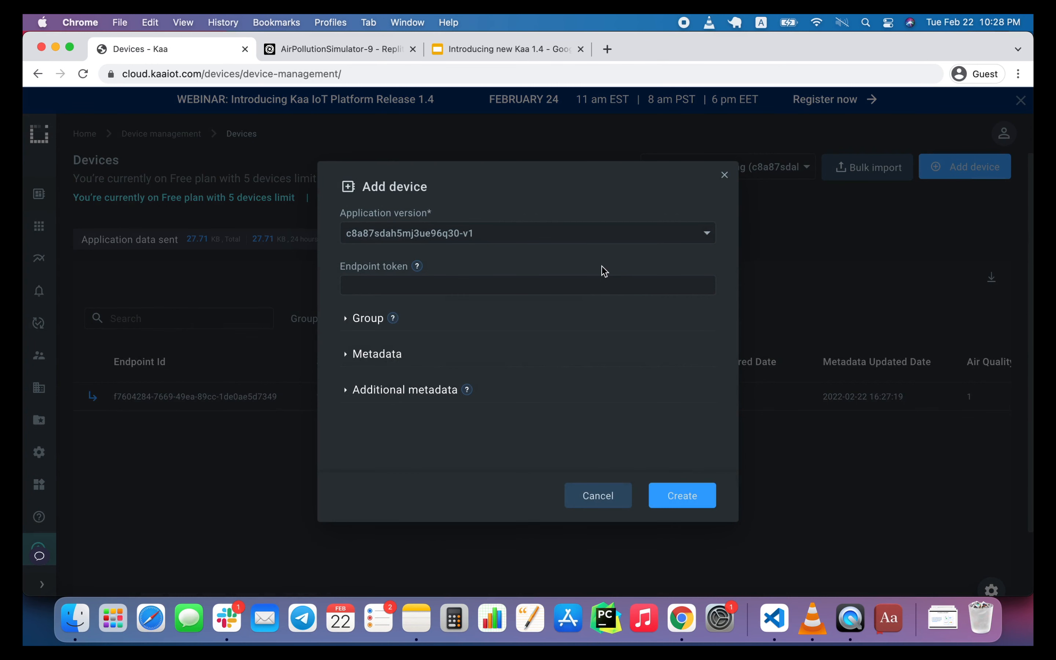
{"action": "left_click", "coordinate": [375, 319]}
{"action": "left_click", "coordinate": [390, 365]}
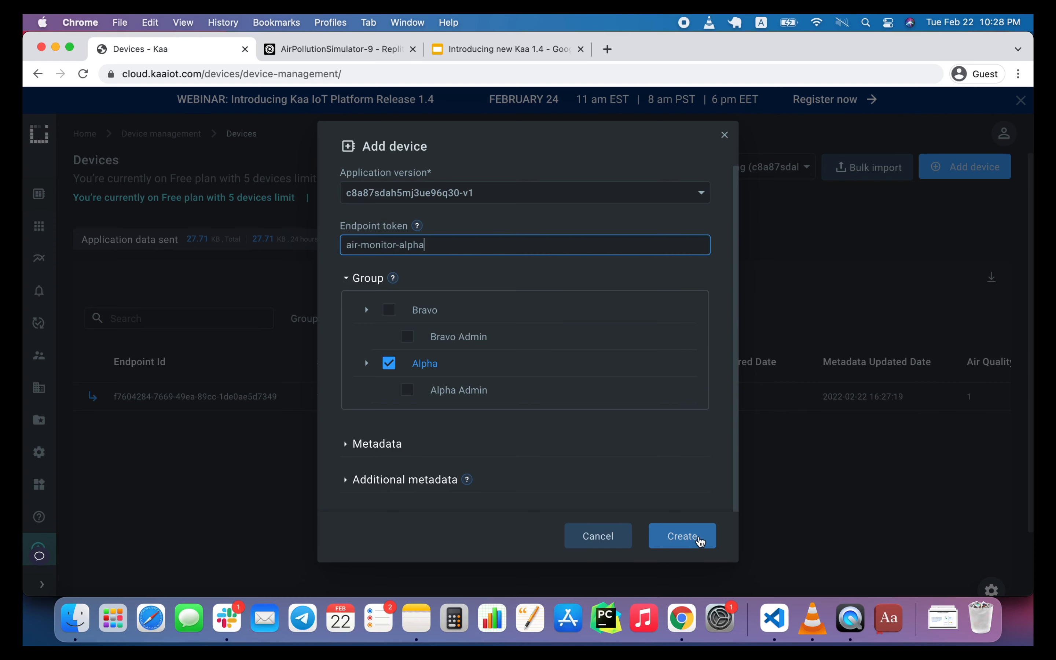
{"action": "left_click", "coordinate": [698, 538]}
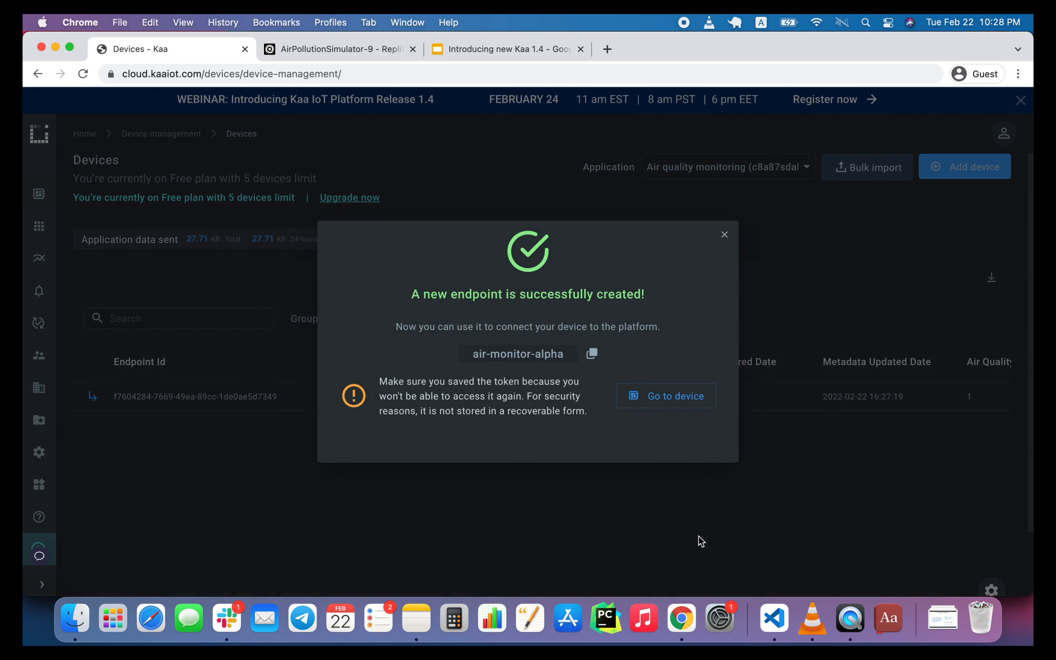
{"action": "left_click", "coordinate": [723, 236]}
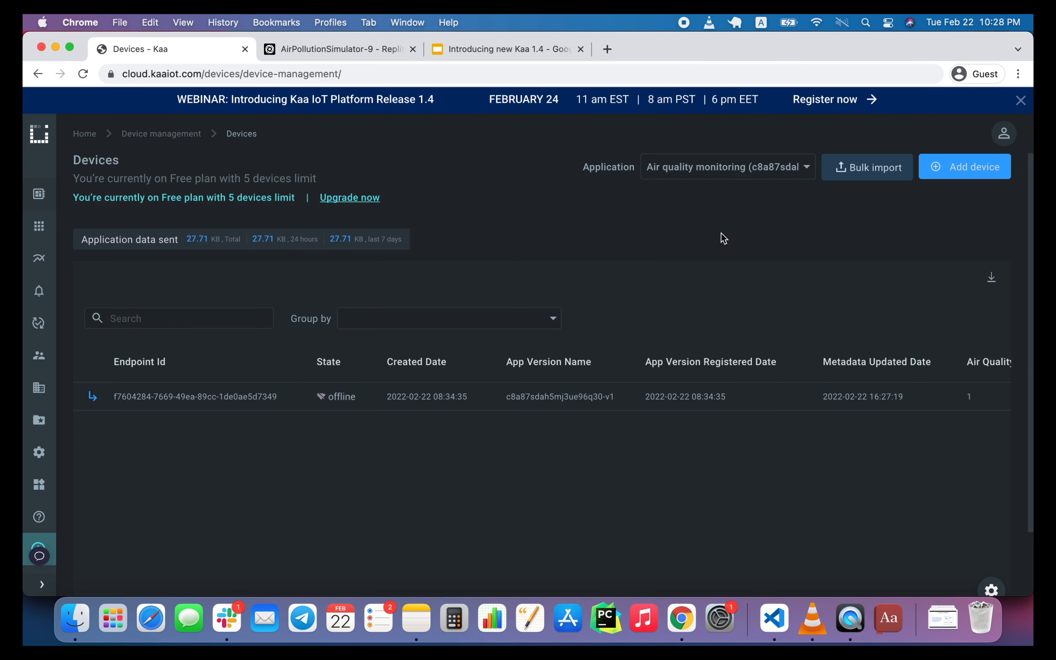
Create a second device for the same application in the Bravo group, entering its endpoint token.
{"action": "left_click", "coordinate": [967, 168]}
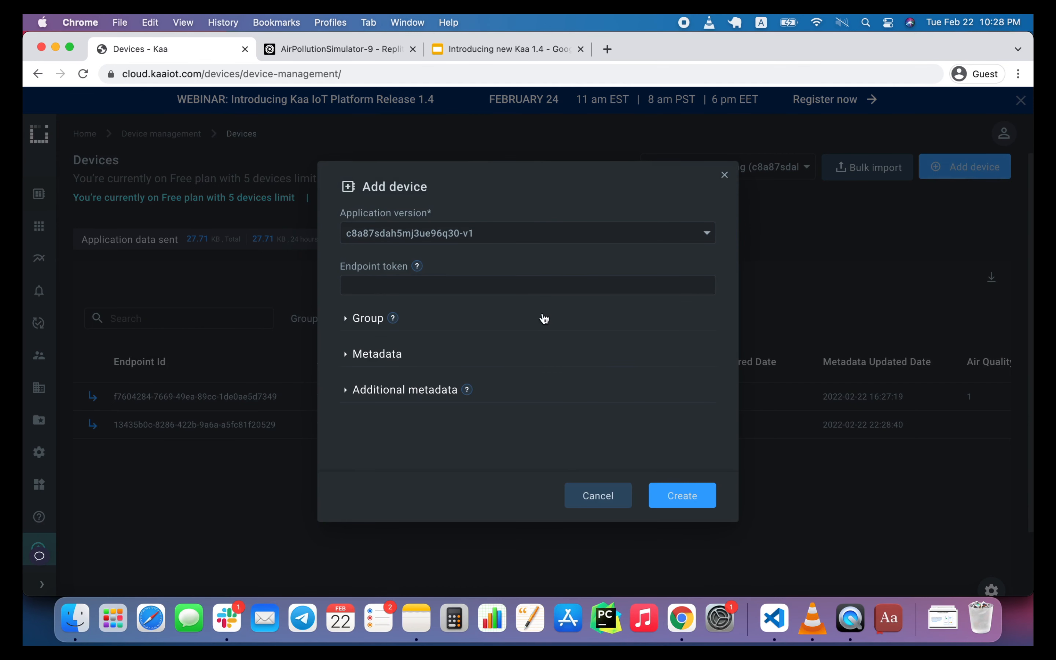
{"action": "left_click", "coordinate": [377, 323]}
{"action": "left_click", "coordinate": [390, 311]}
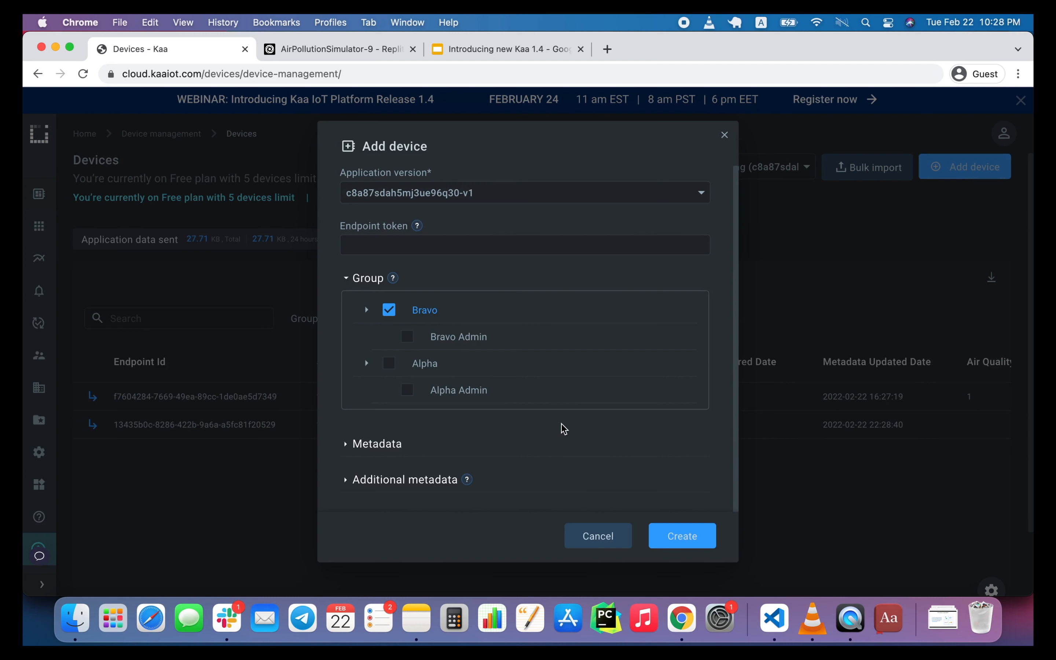
{"action": "left_click", "coordinate": [512, 253]}
{"action": "type", "text": "air-monitor-bravo"}
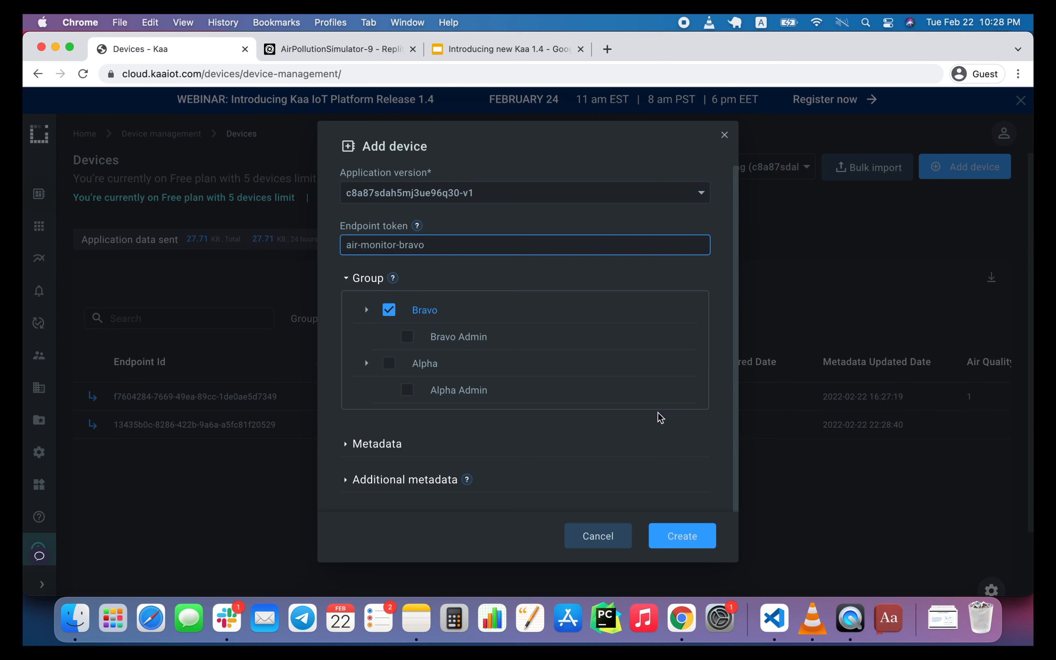
{"action": "left_click", "coordinate": [683, 537]}
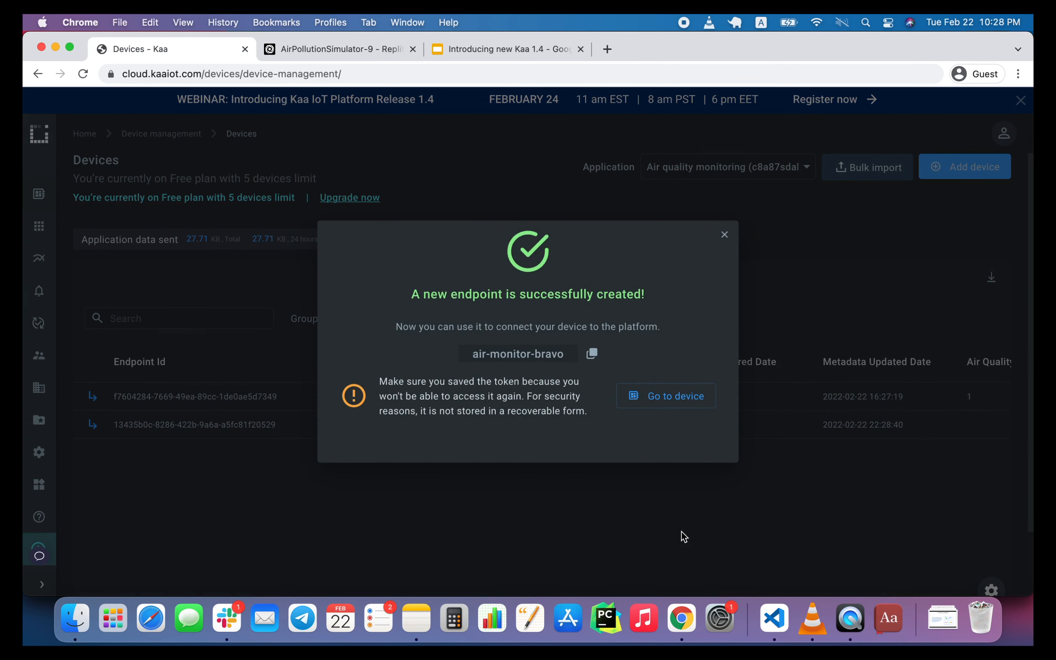
Dismiss the endpoint creation message, switch to Replit, and open two duplicate tabs of the AirPollutionSimulator-9 project.
{"action": "left_click", "coordinate": [724, 236]}
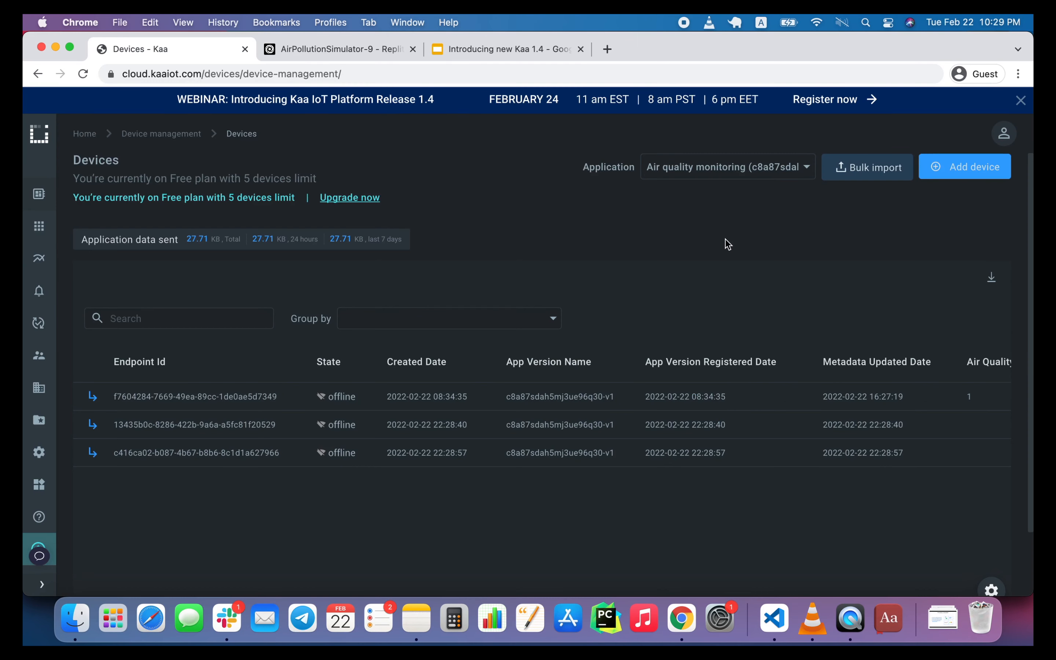
{"action": "left_click", "coordinate": [355, 53]}
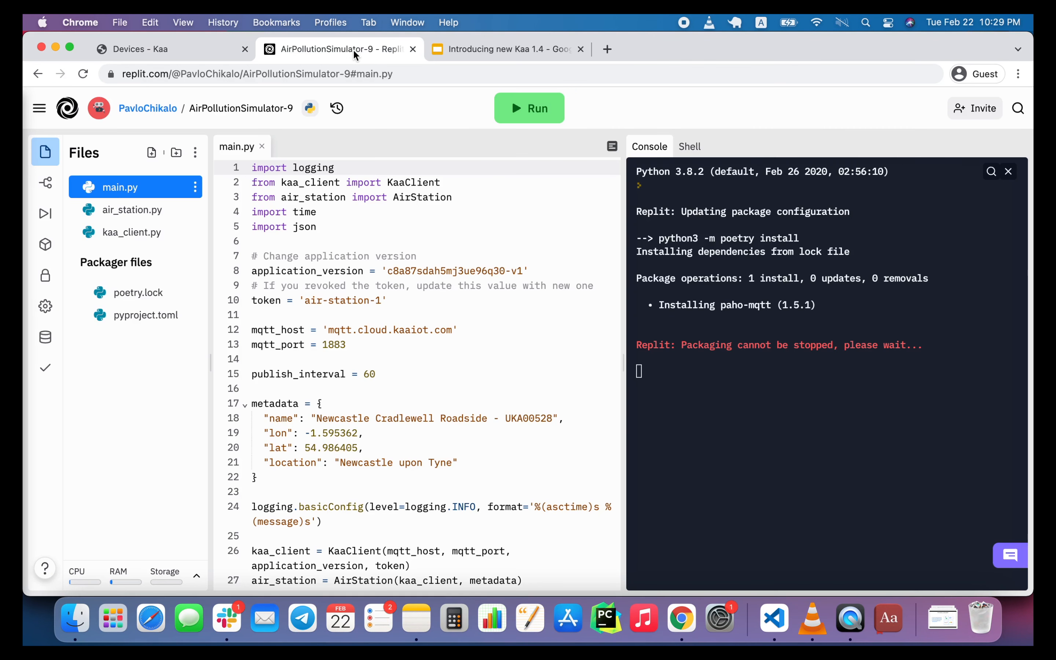
{"action": "right_click", "coordinate": [355, 53]}
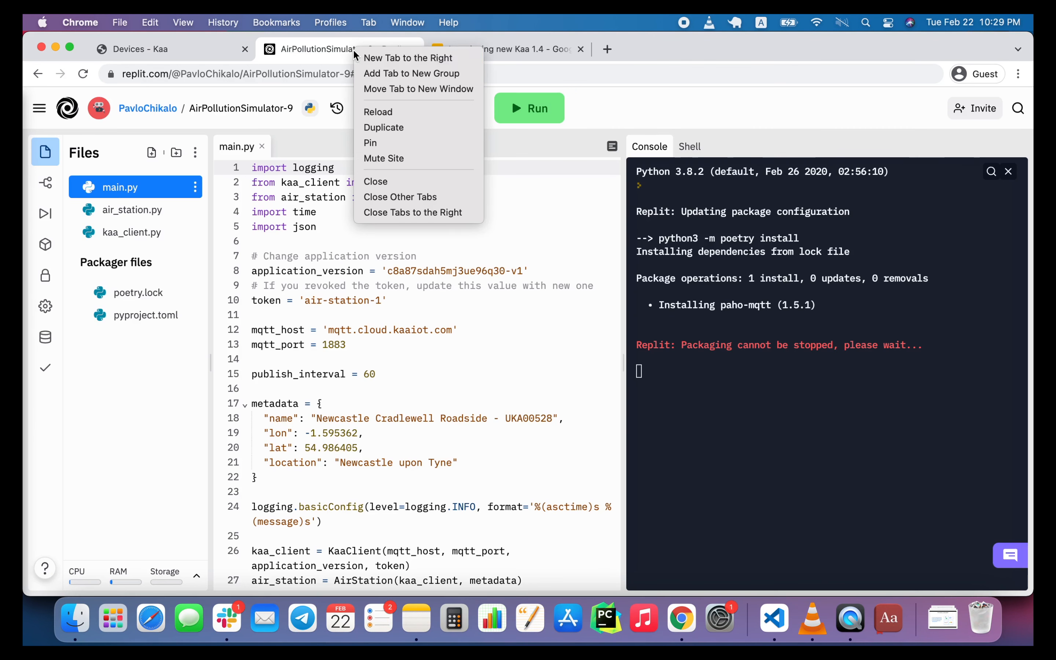
{"action": "left_click", "coordinate": [388, 128]}
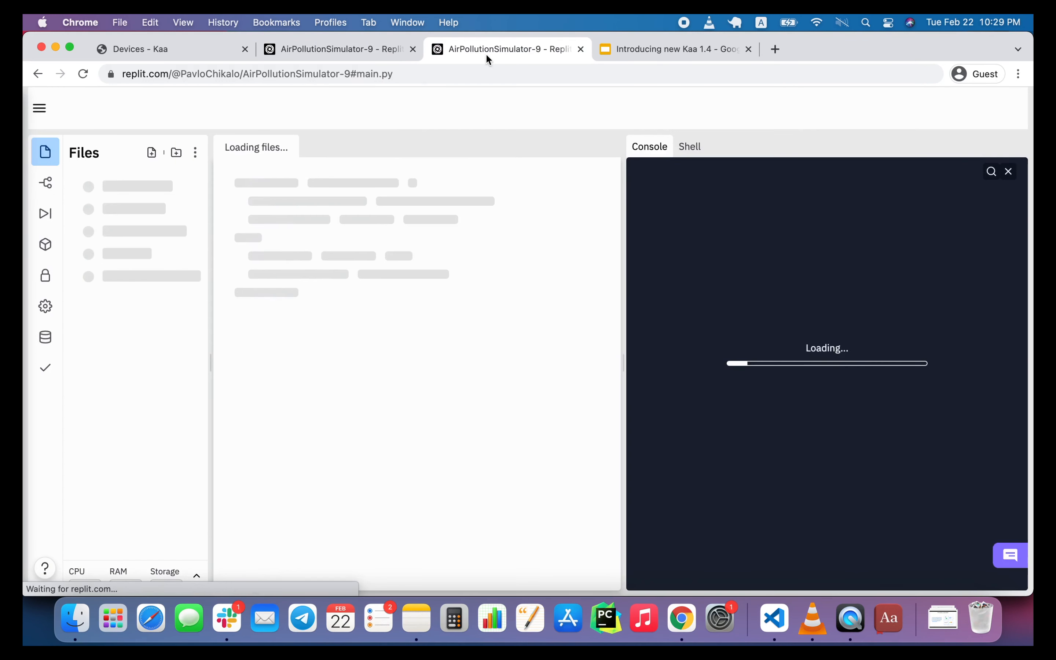
{"action": "right_click", "coordinate": [487, 53]}
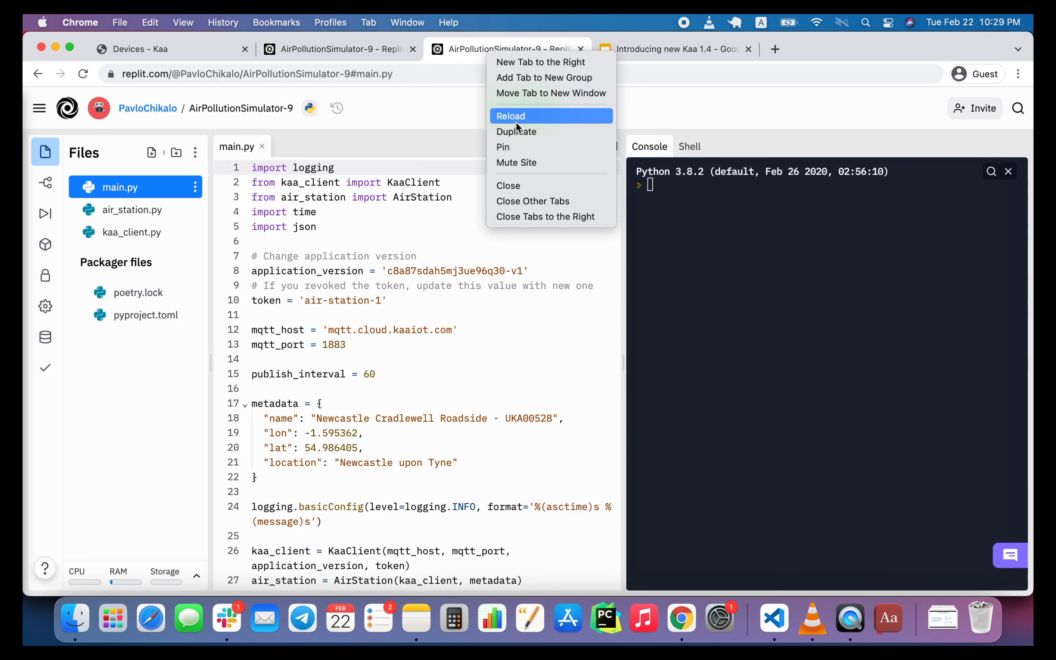
{"action": "left_click", "coordinate": [517, 132]}
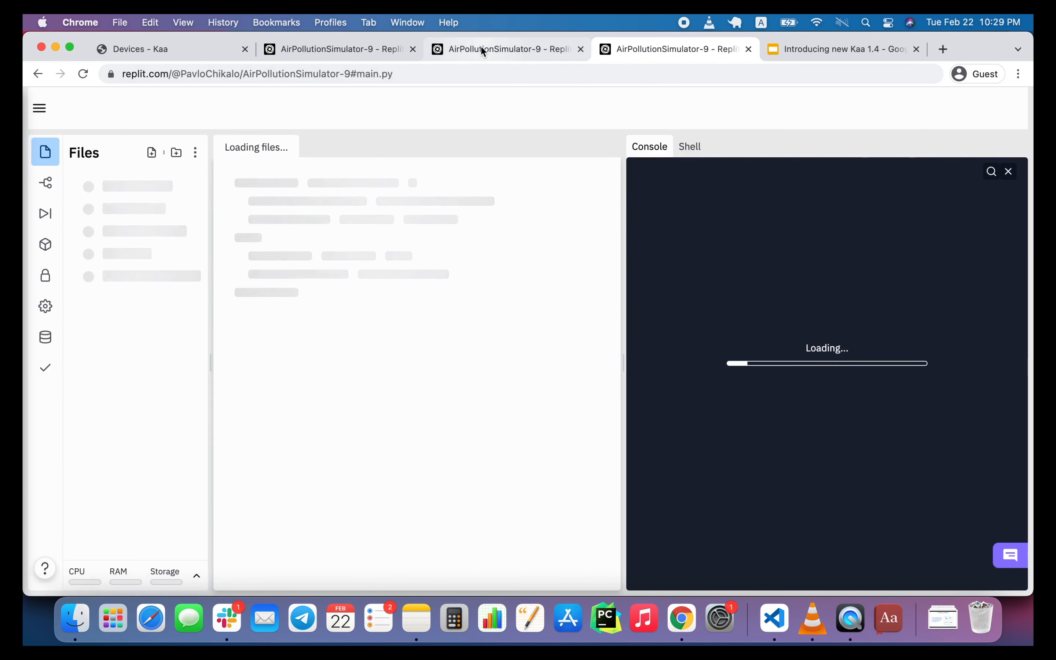
Fork the repl in the first duplicate tab under the name AirPollutionSimulator-9-alpha.
{"action": "left_click", "coordinate": [480, 46]}
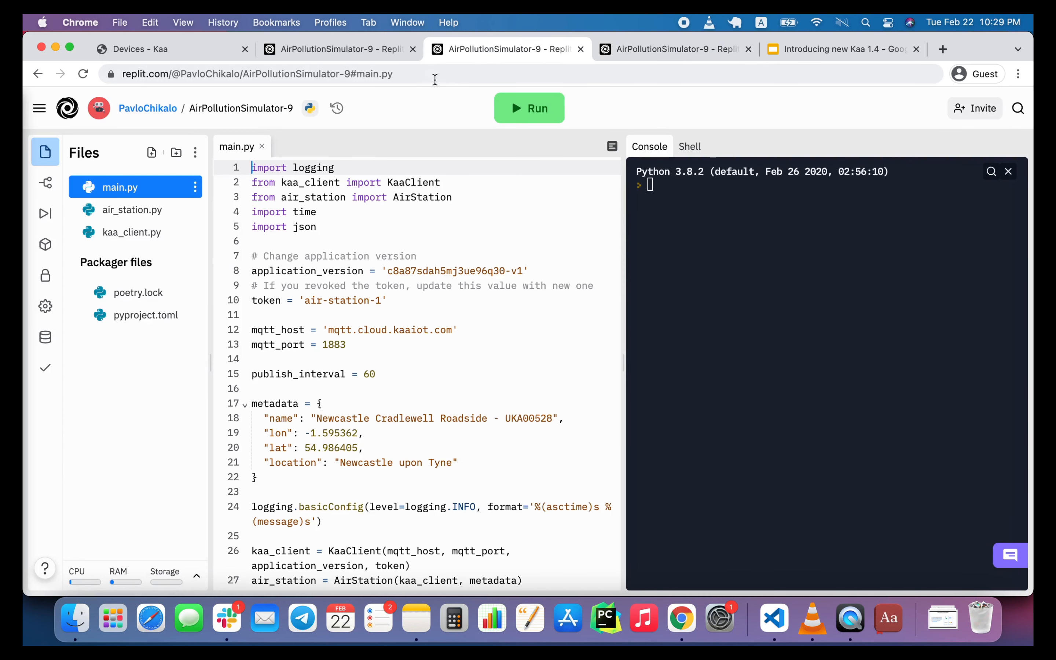
{"action": "left_click", "coordinate": [267, 109]}
{"action": "left_click", "coordinate": [383, 152]}
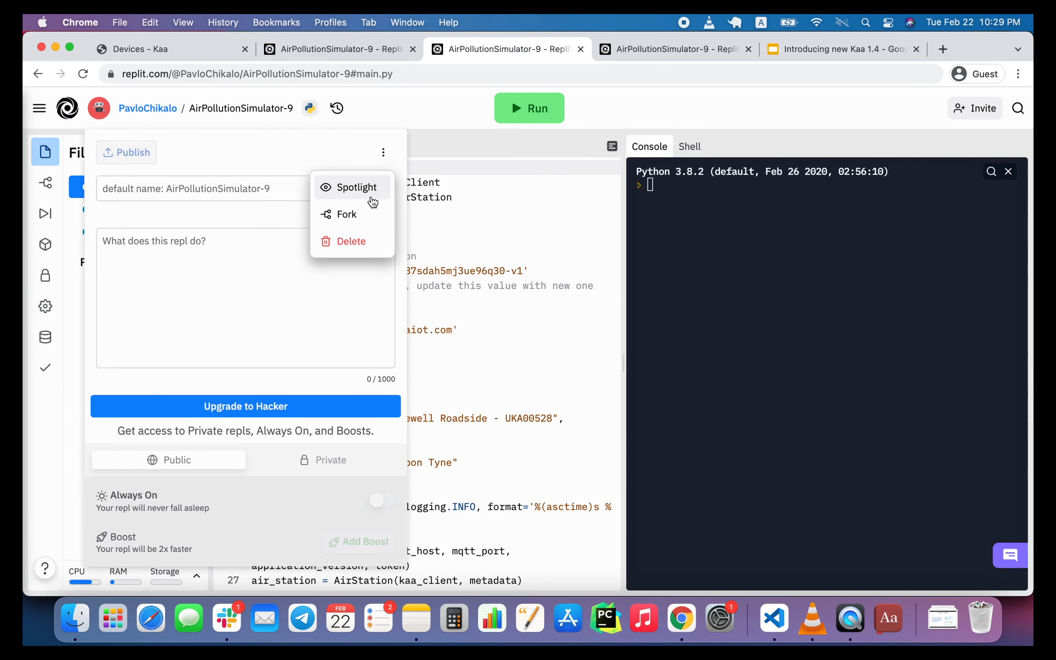
{"action": "left_click", "coordinate": [364, 213]}
{"action": "left_click", "coordinate": [511, 240]}
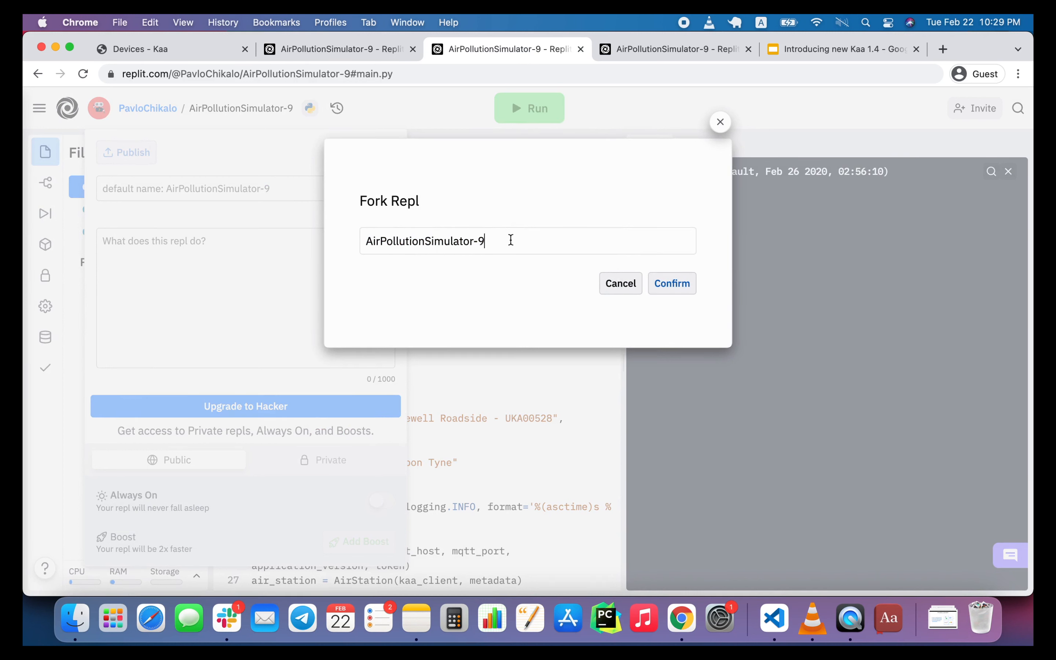
{"action": "type", "text": "-alpha"}
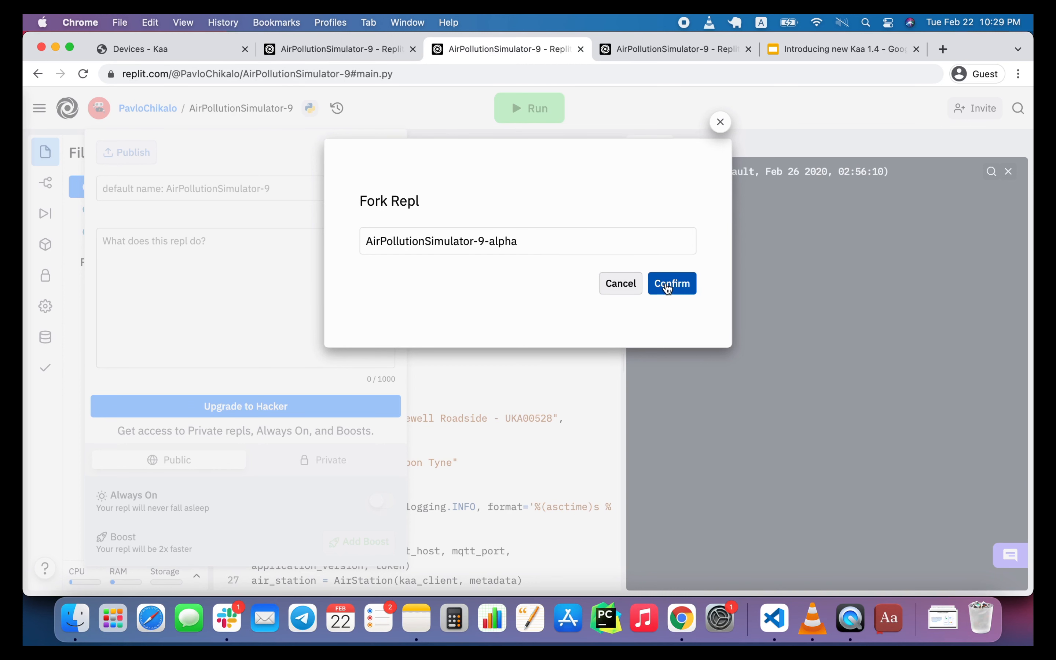
{"action": "left_click", "coordinate": [667, 288]}
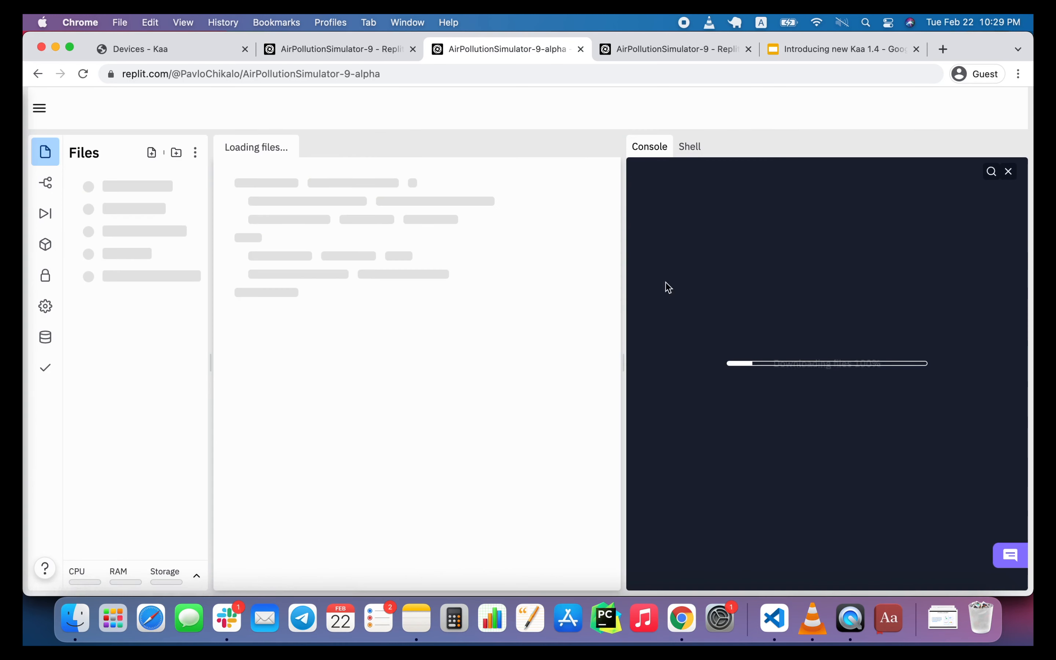
Fork the repl in the other duplicate tab under the name AirPollutionSimulator-9-bravo.
{"action": "left_click", "coordinate": [667, 48]}
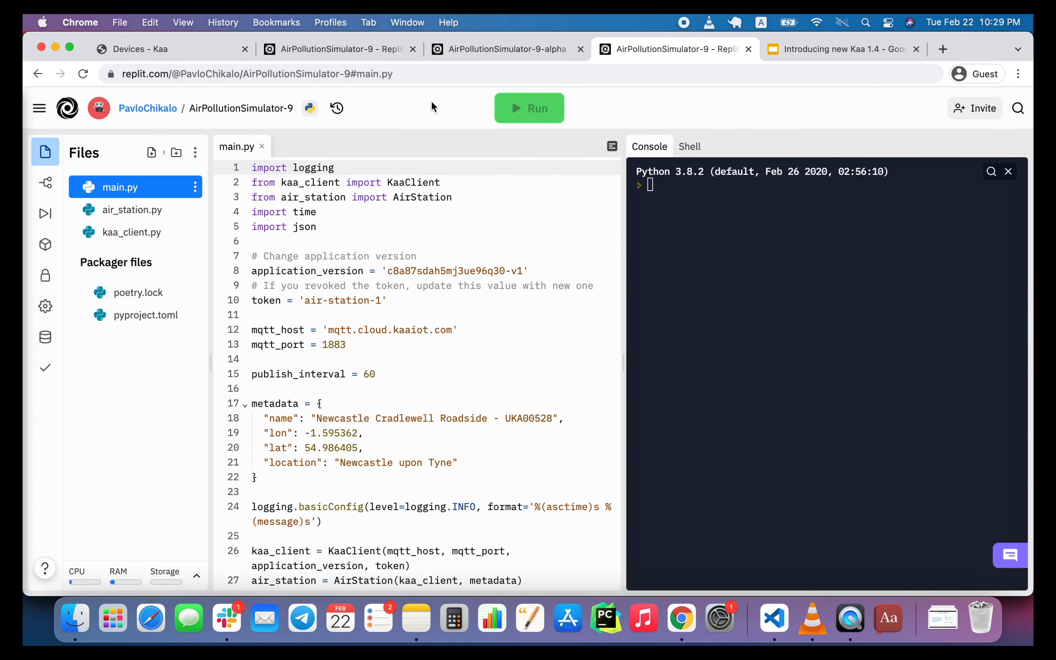
{"action": "left_click", "coordinate": [261, 110]}
{"action": "left_click", "coordinate": [383, 149]}
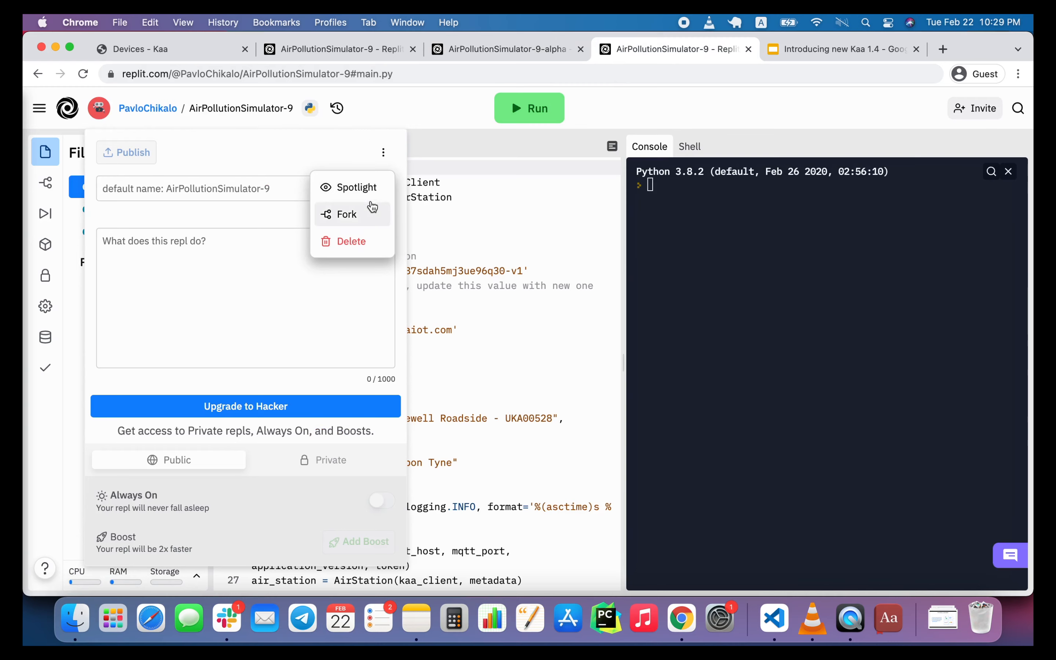
{"action": "left_click", "coordinate": [369, 212]}
{"action": "left_click", "coordinate": [497, 236]}
{"action": "type", "text": "-and"}
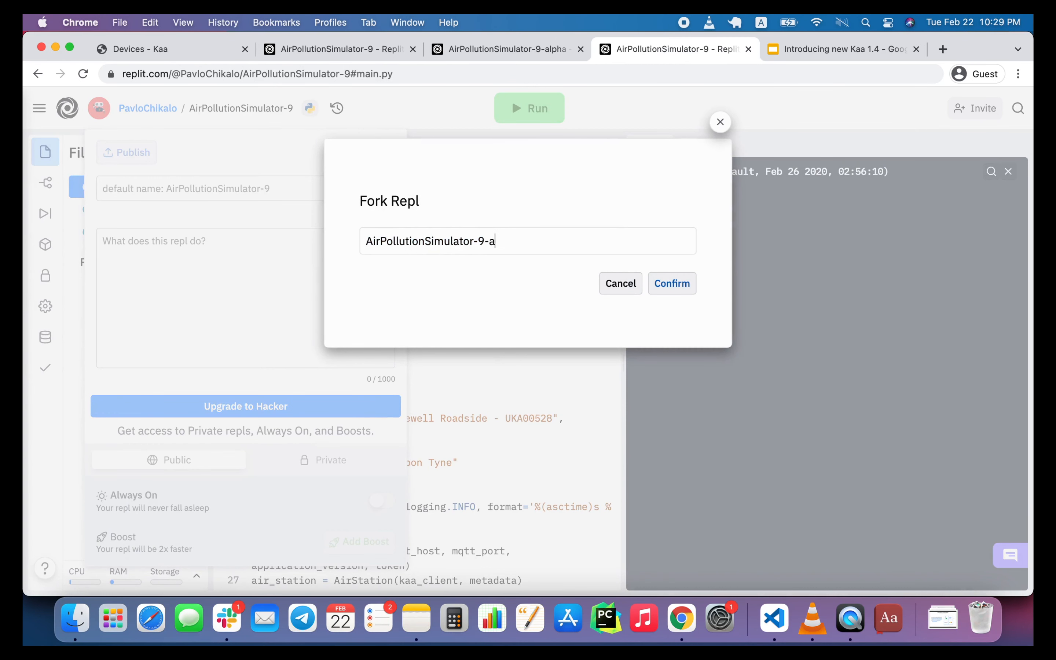
{"action": "key", "text": "BackSpace"}
{"action": "key", "text": "BackSpace"}
{"action": "type", "text": "bravo"}
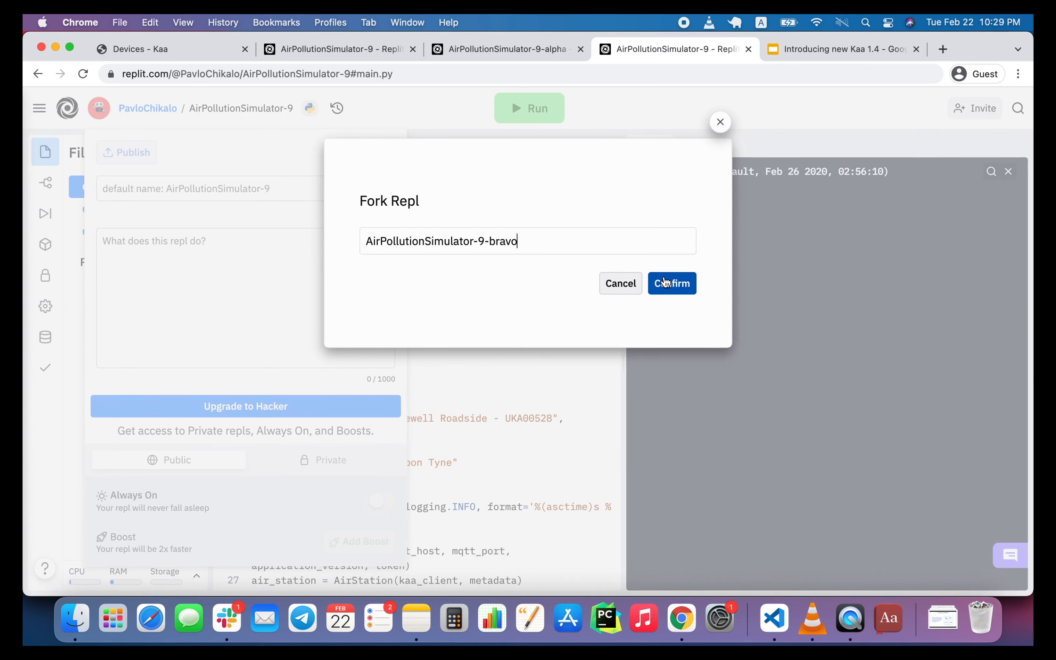
{"action": "left_click", "coordinate": [665, 282]}
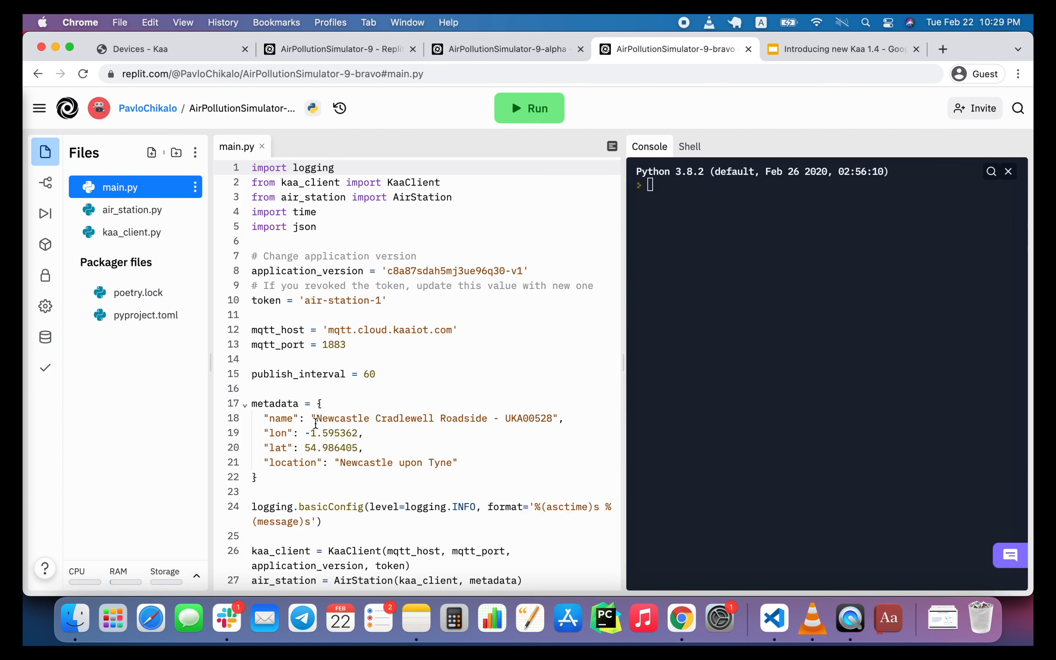
Set the metadata name in the bravo fork's main.py to "Bravo device".
{"action": "left_click_drag", "start_coordinate": [316, 419], "coordinate": [551, 417]}
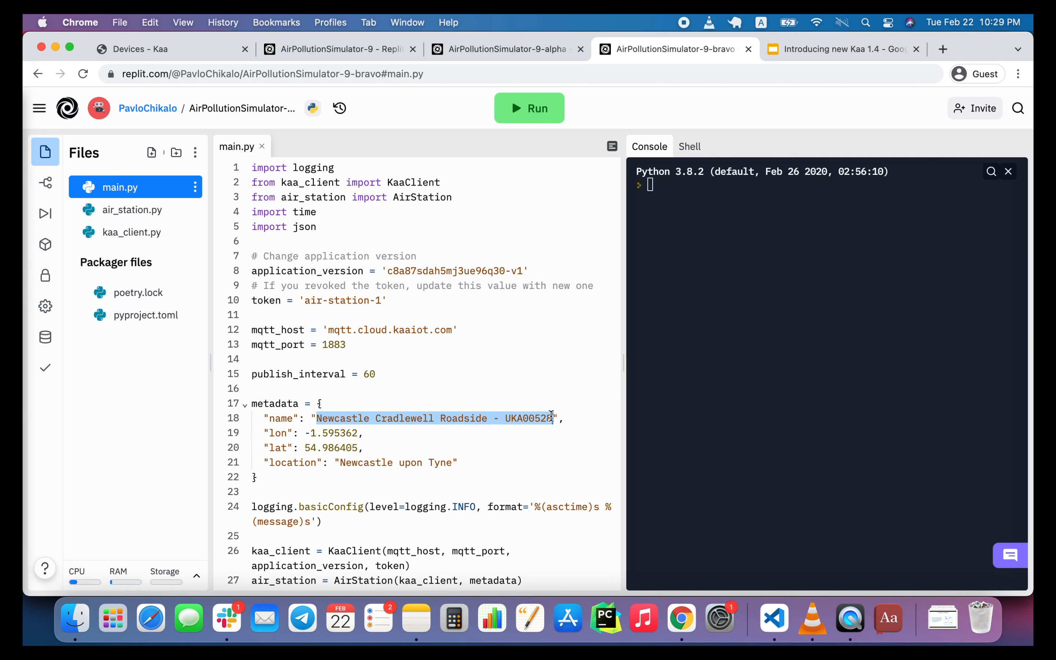
{"action": "key", "text": "BackSpace"}
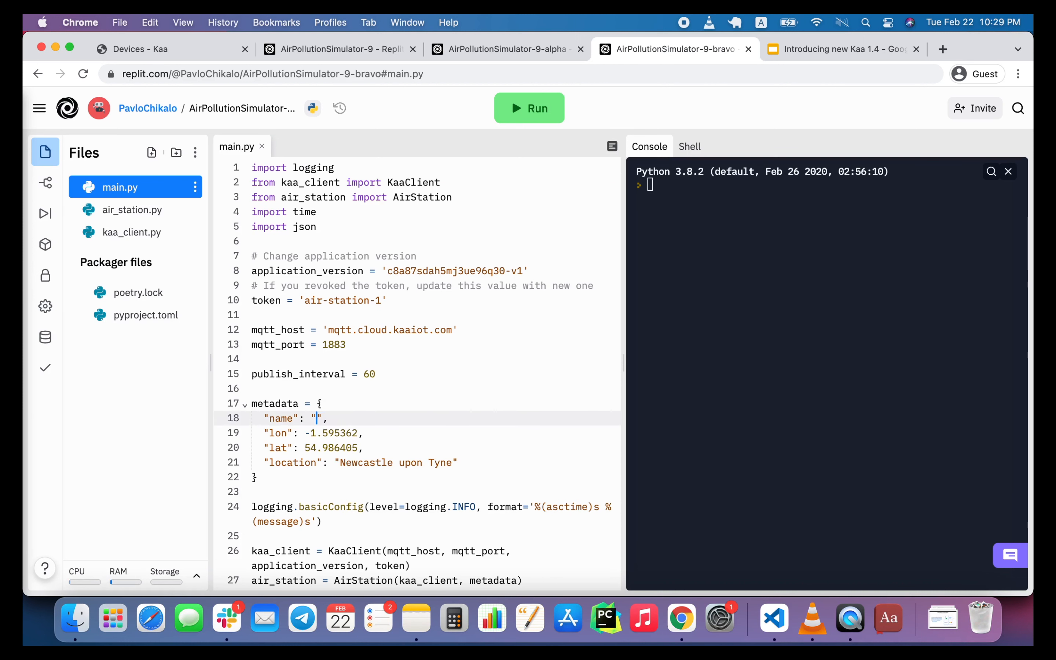
{"action": "type", "text": "Bravo device"}
Replace the token value in the bravo fork's main.py with the Bravo device's endpoint token.
{"action": "double_click", "coordinate": [337, 301]}
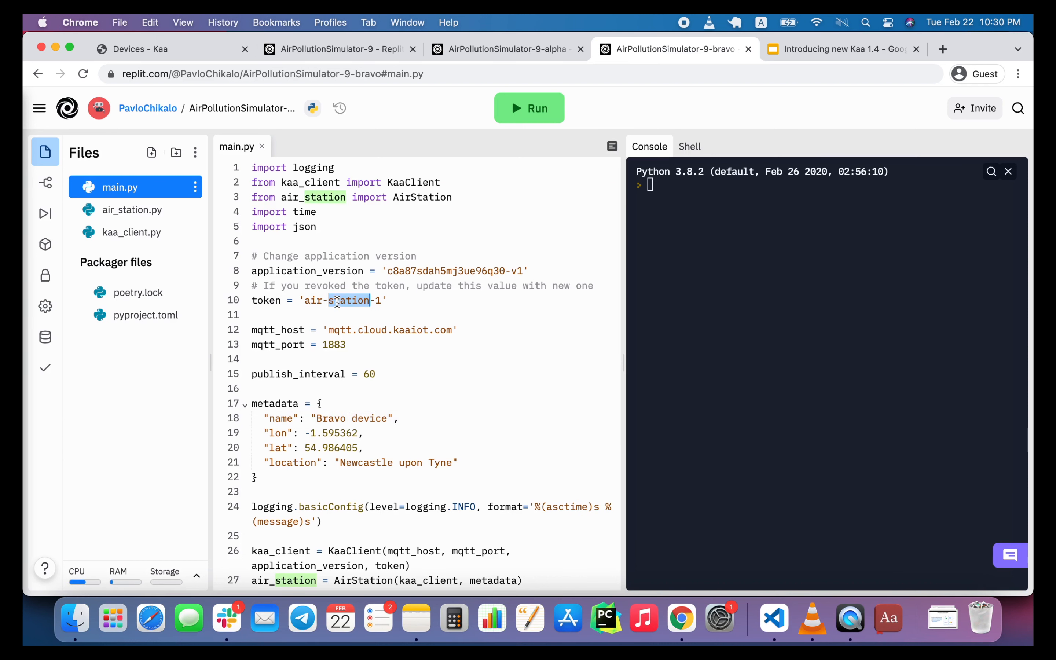
{"action": "type", "text": "monitor"}
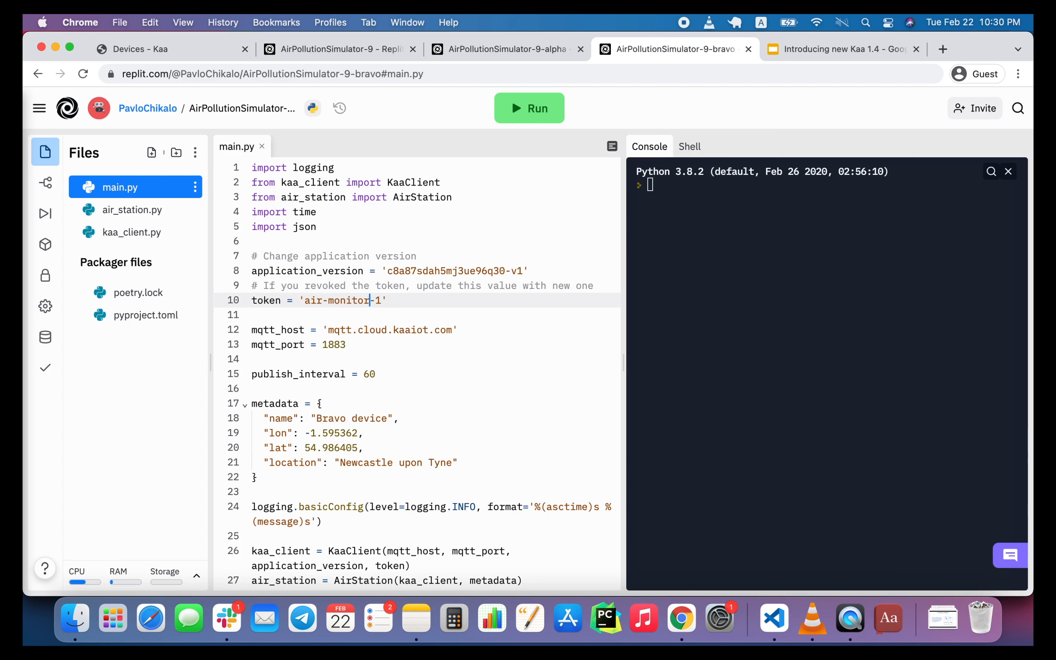
{"action": "left_click", "coordinate": [381, 297]}
{"action": "key", "text": "BackSpace"}
{"action": "type", "text": "bravo"}
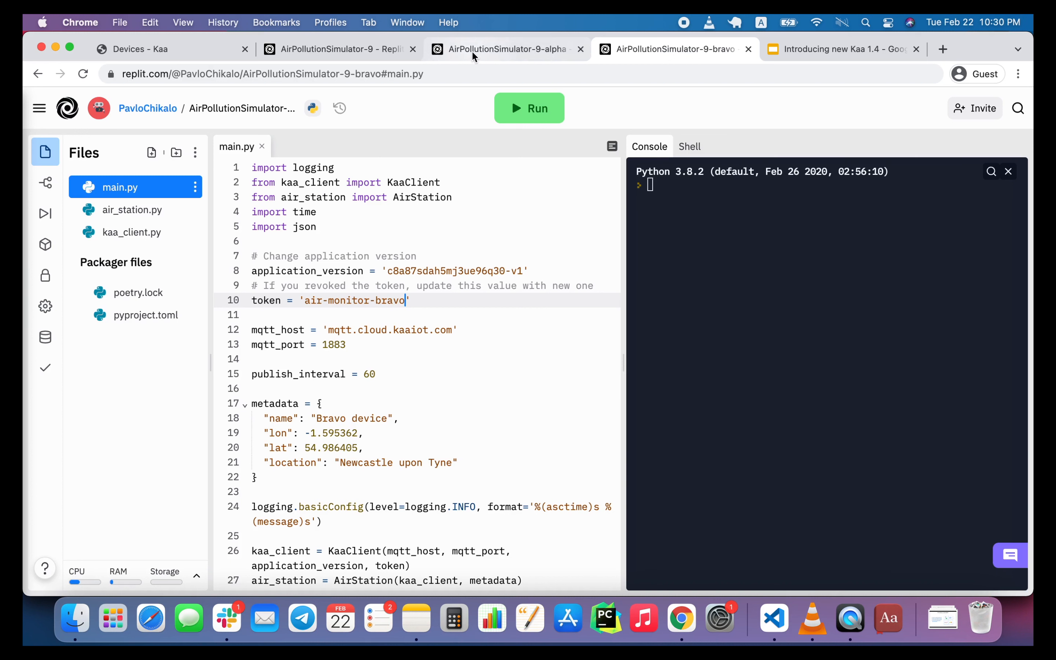
Set the metadata name in the alpha fork's main.py to "Alpha device".
{"action": "left_click", "coordinate": [471, 50]}
{"action": "left_click_drag", "start_coordinate": [317, 418], "coordinate": [549, 418]}
{"action": "key", "text": "BackSpace"}
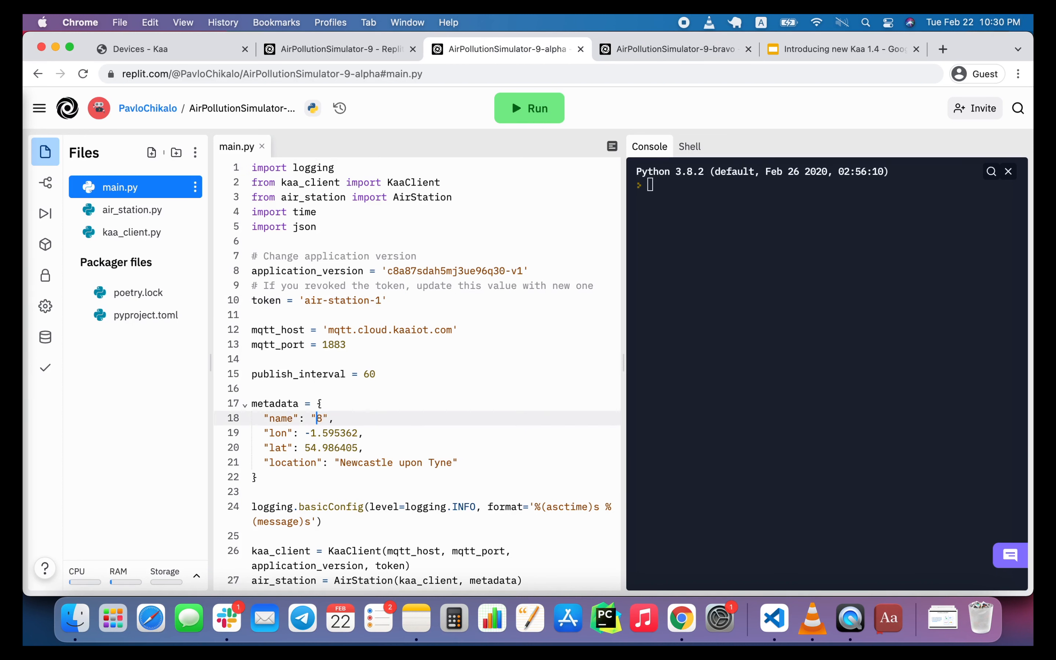
{"action": "type", "text": "Alpha device"}
Replace the token value in the alpha fork's main.py with the Alpha device's endpoint token.
{"action": "double_click", "coordinate": [356, 301]}
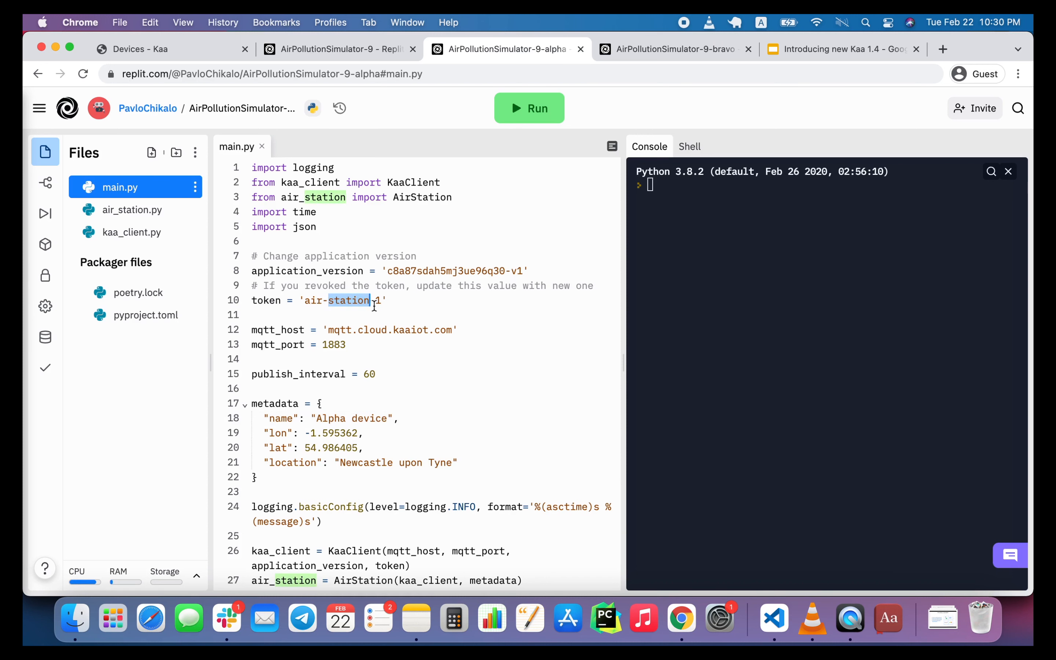
{"action": "type", "text": "monit"}
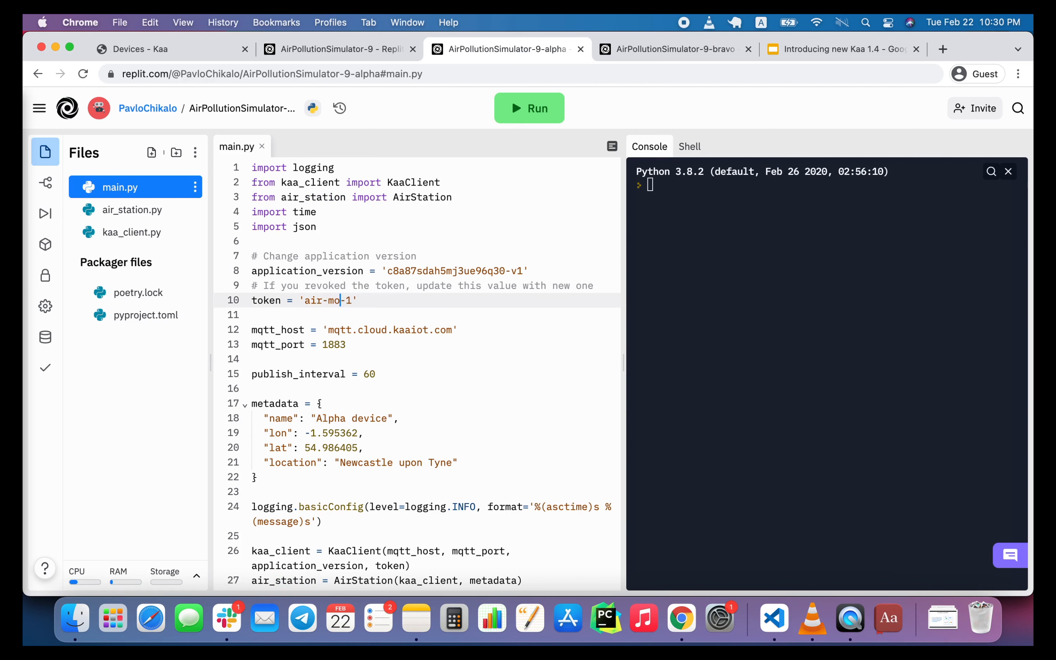
{"action": "type", "text": "or-alpha"}
Run the alpha simulator and the bravo simulator.
{"action": "left_click", "coordinate": [550, 115]}
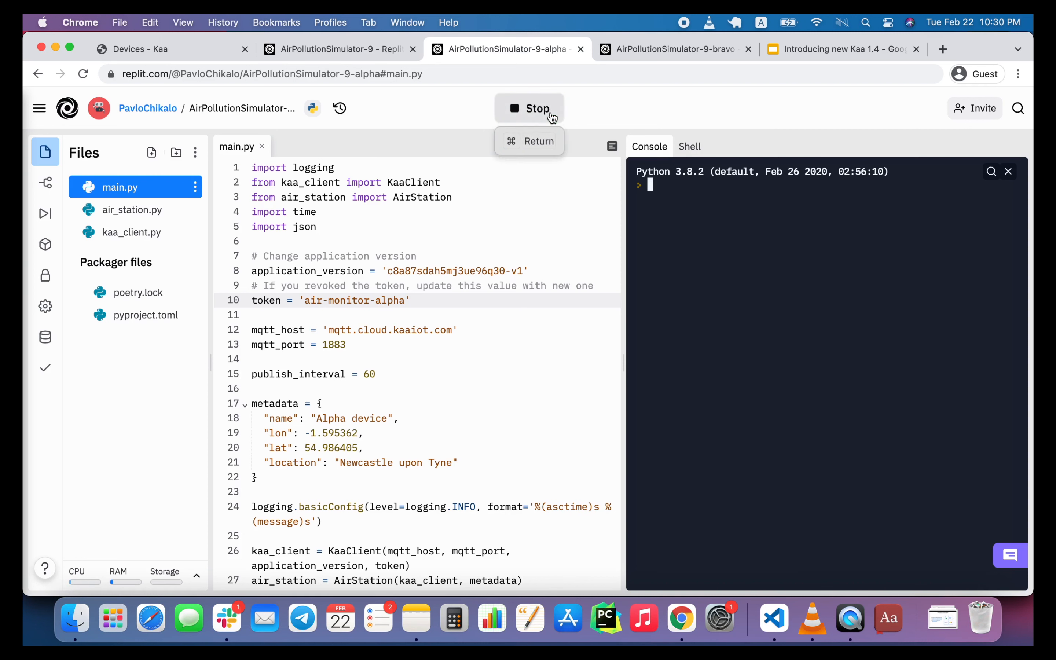
{"action": "left_click", "coordinate": [633, 52]}
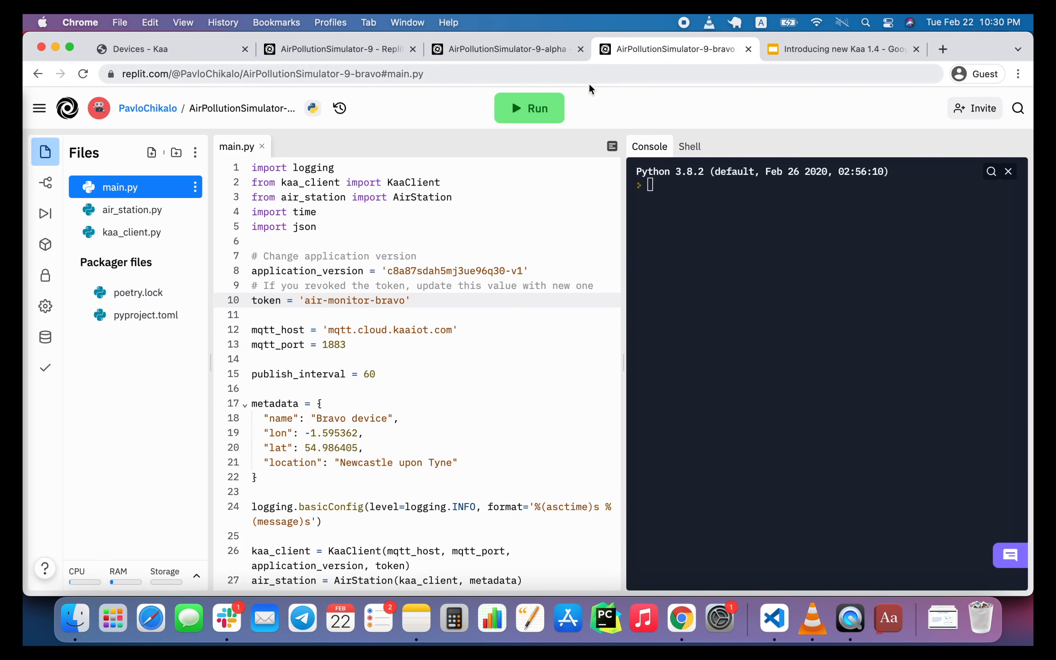
{"action": "left_click", "coordinate": [539, 115]}
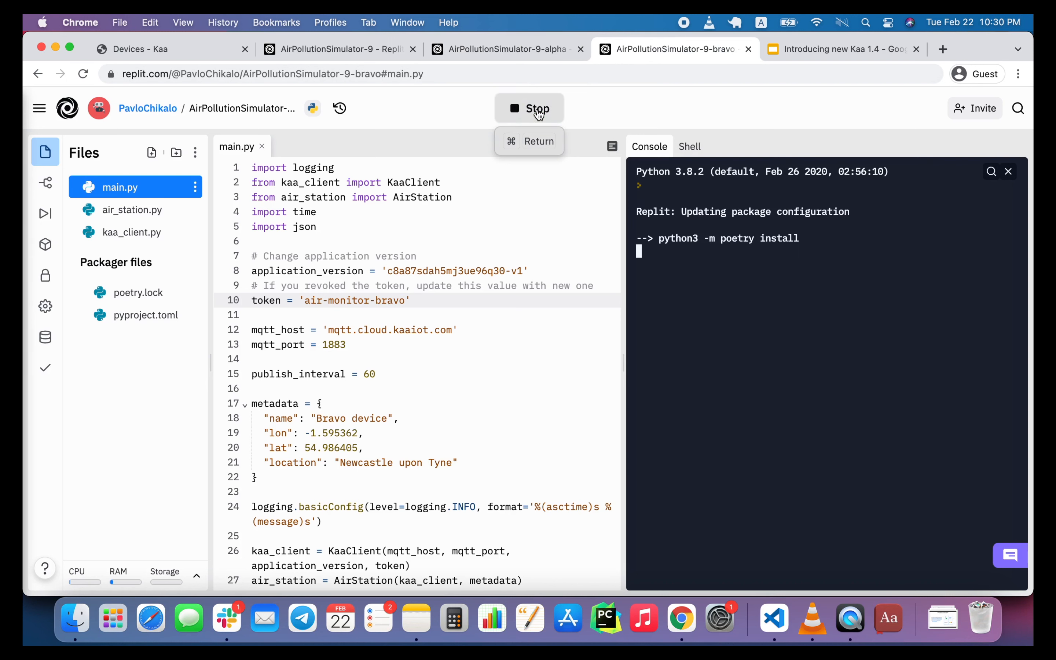
Check the alpha simulator's console output, then switch to Kaa and examine the Alpha device's metadata.
{"action": "left_click", "coordinate": [532, 49]}
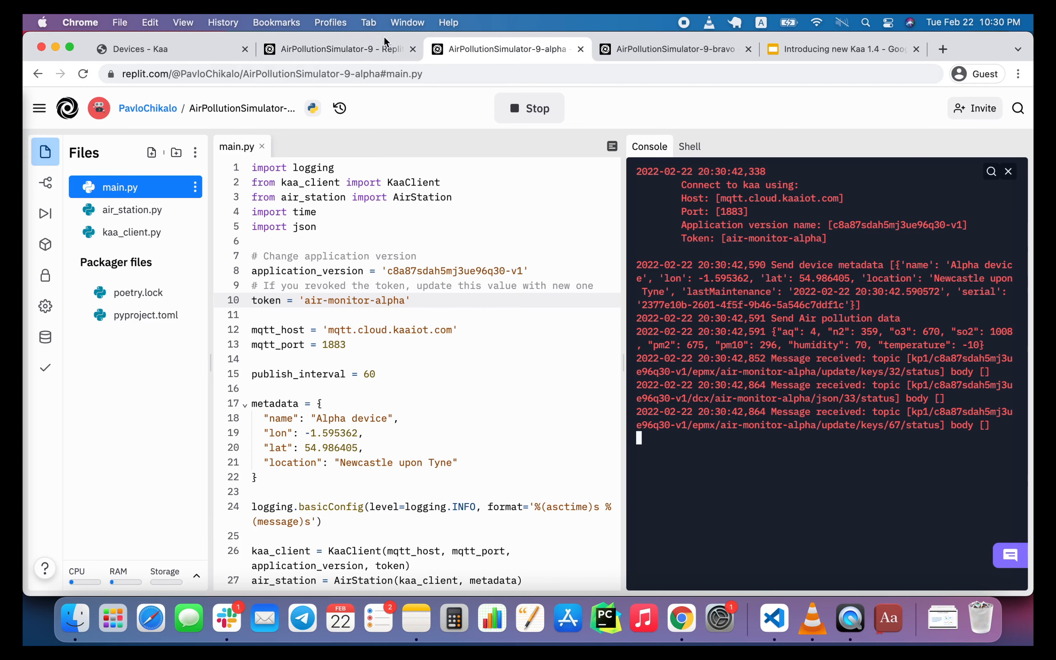
{"action": "left_click", "coordinate": [369, 45]}
{"action": "left_click", "coordinate": [211, 55]}
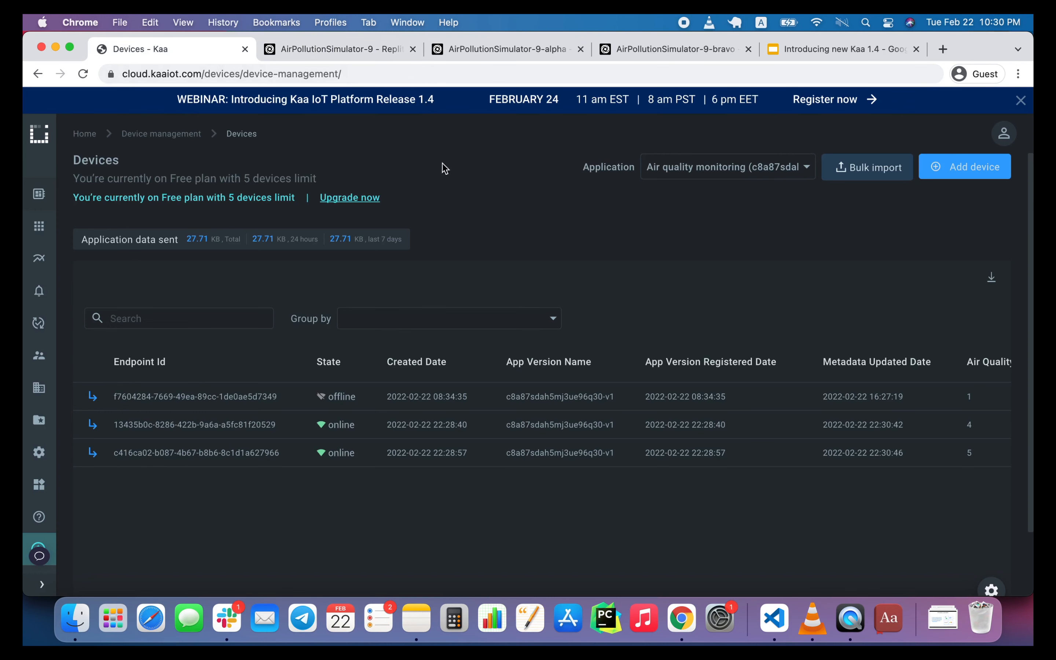
{"action": "left_click", "coordinate": [344, 436]}
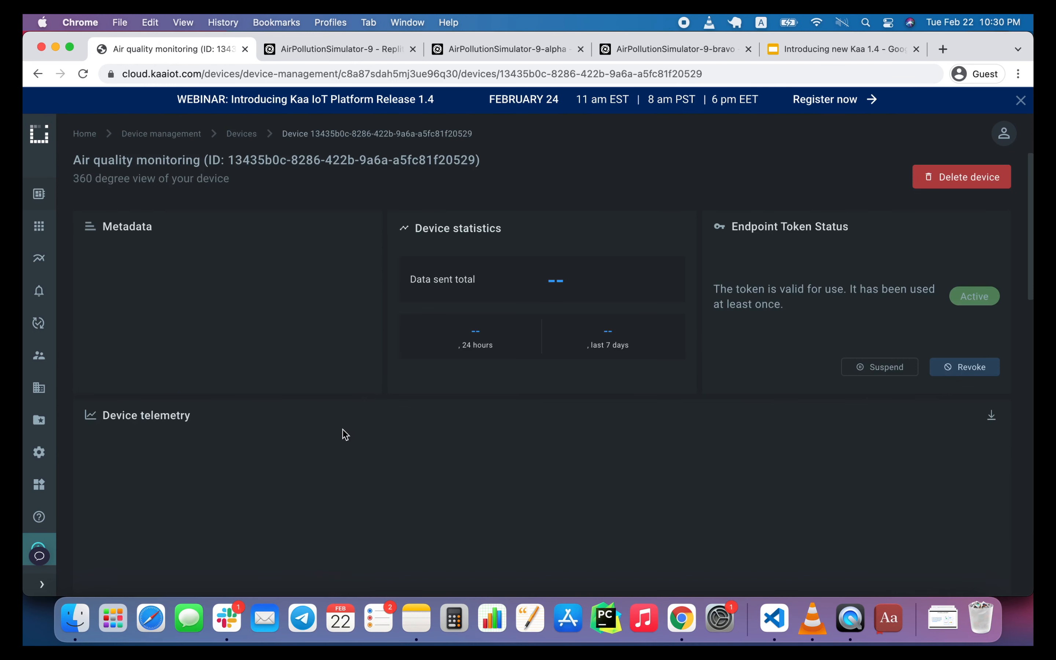
{"action": "scroll", "coordinate": [333, 309], "scroll_direction": "down", "scroll_amount": 5}
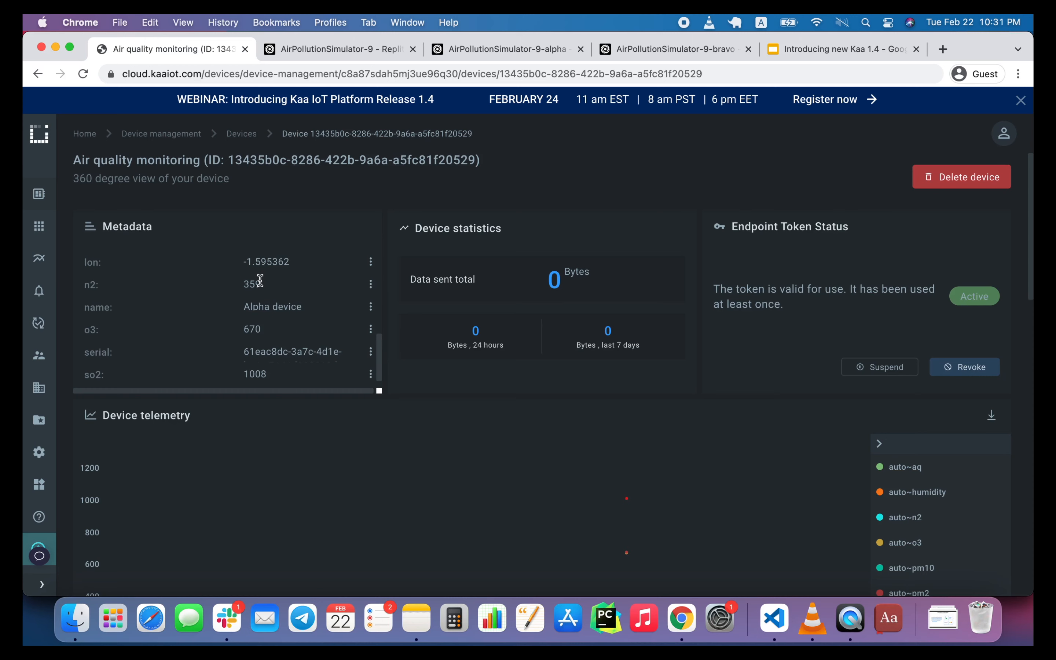
Return to the device list and examine the Bravo device's metadata.
{"action": "left_click", "coordinate": [241, 137]}
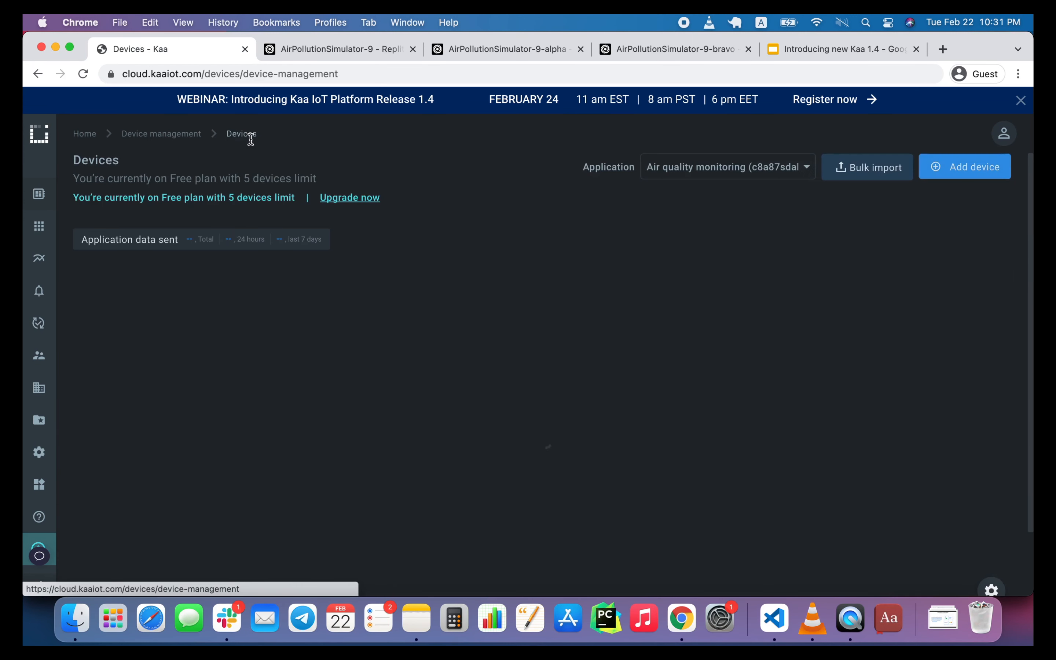
{"action": "left_click", "coordinate": [253, 454]}
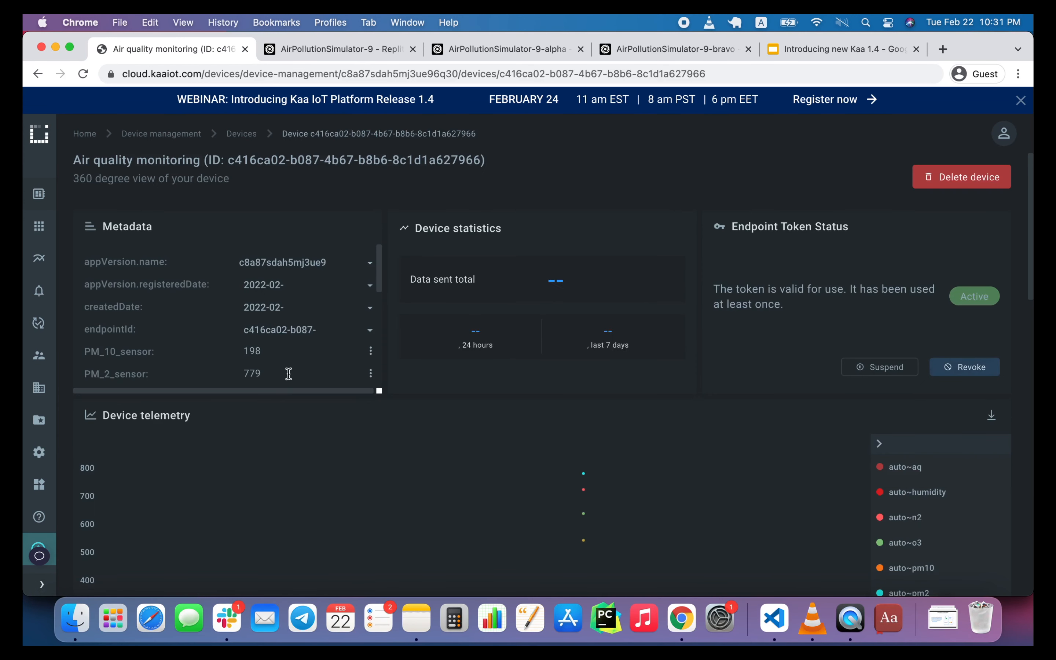
{"action": "scroll", "coordinate": [300, 279], "scroll_direction": "down", "scroll_amount": 5}
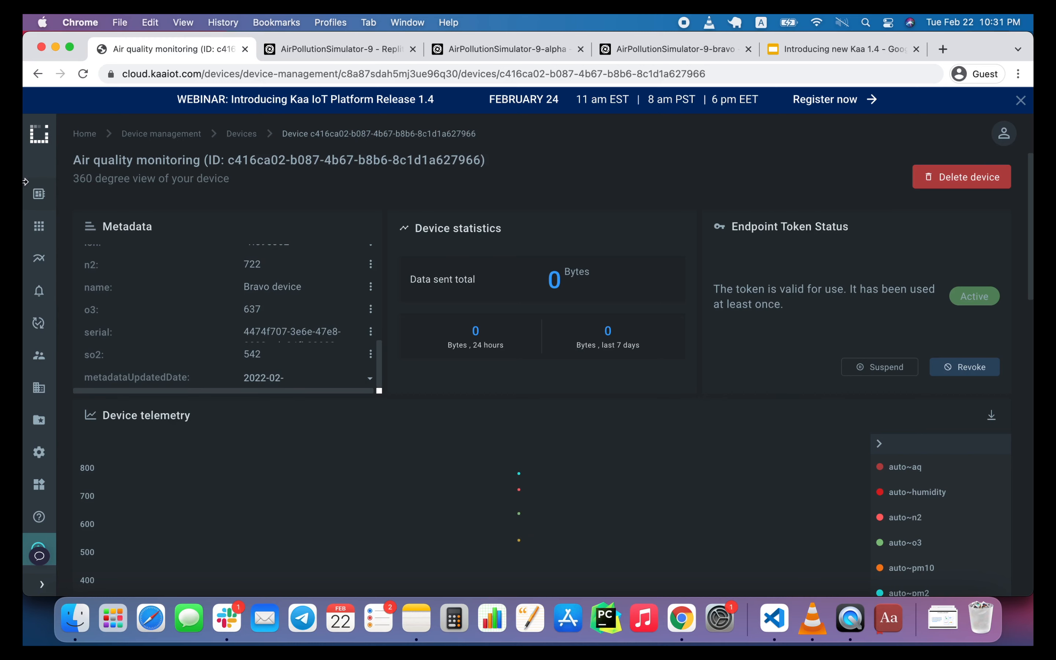
Open the Home dashboard of the Air quality monitoring solution and enable public sharing for it.
{"action": "left_click", "coordinate": [39, 225]}
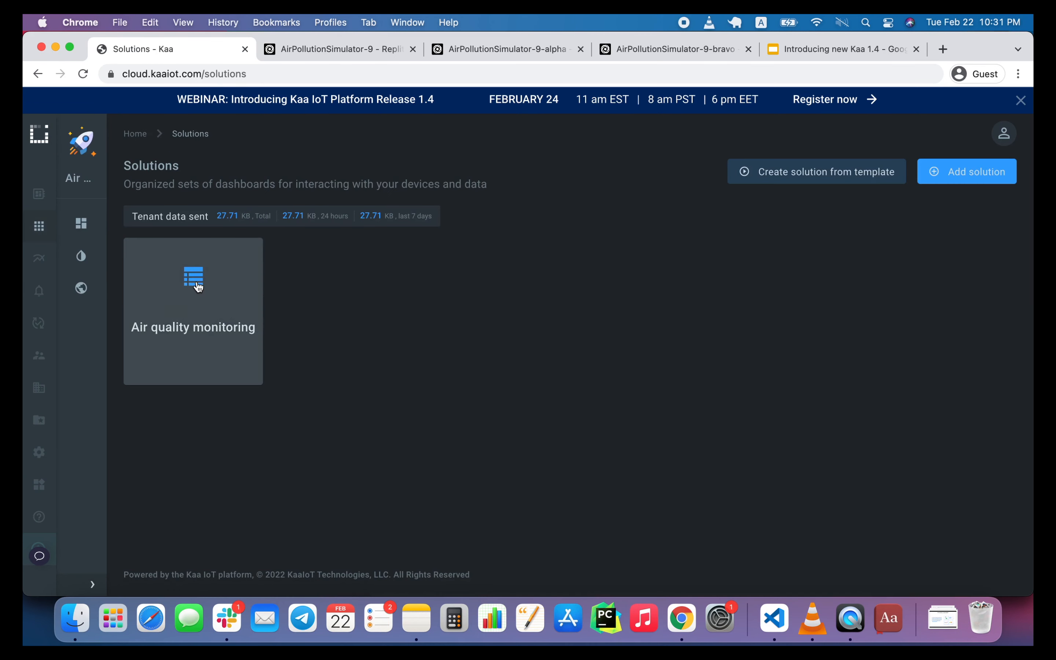
{"action": "left_click", "coordinate": [197, 285]}
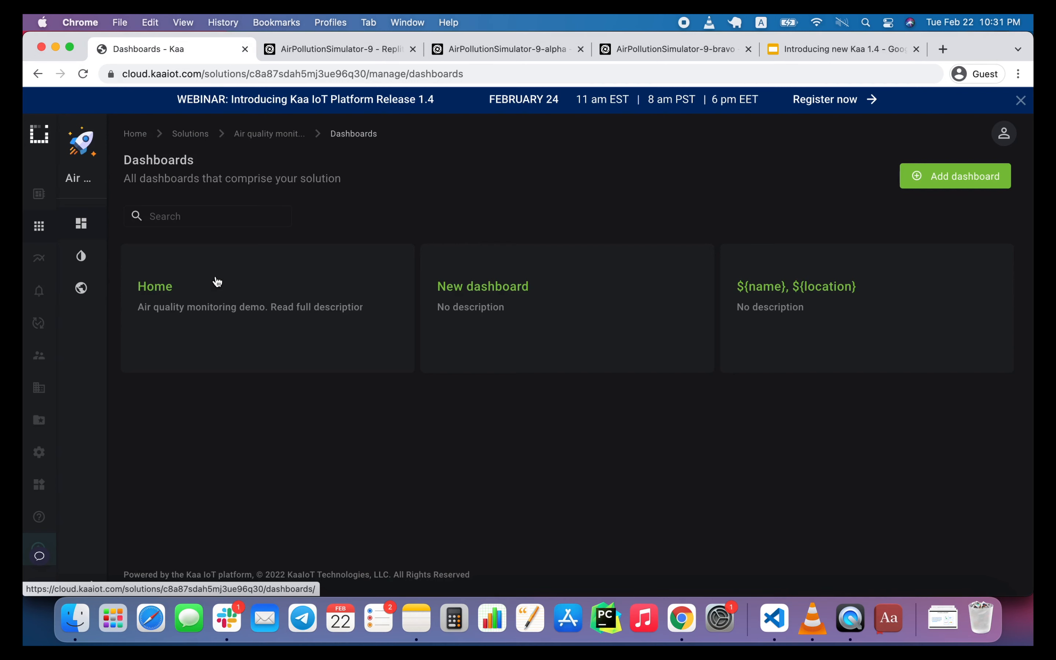
{"action": "left_click", "coordinate": [173, 290]}
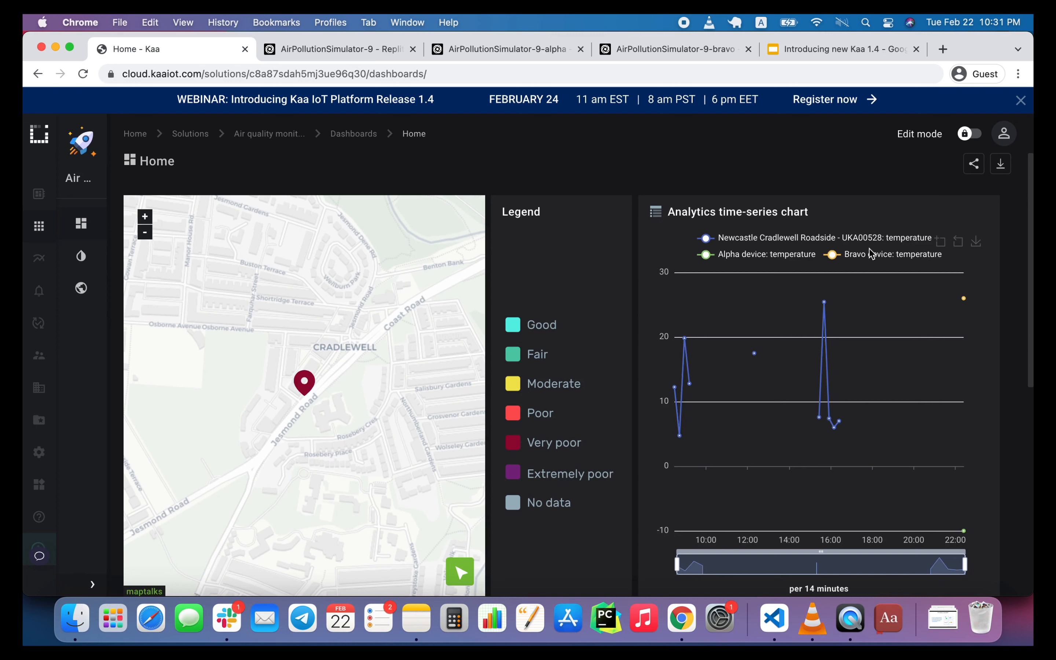
{"action": "left_click", "coordinate": [972, 135]}
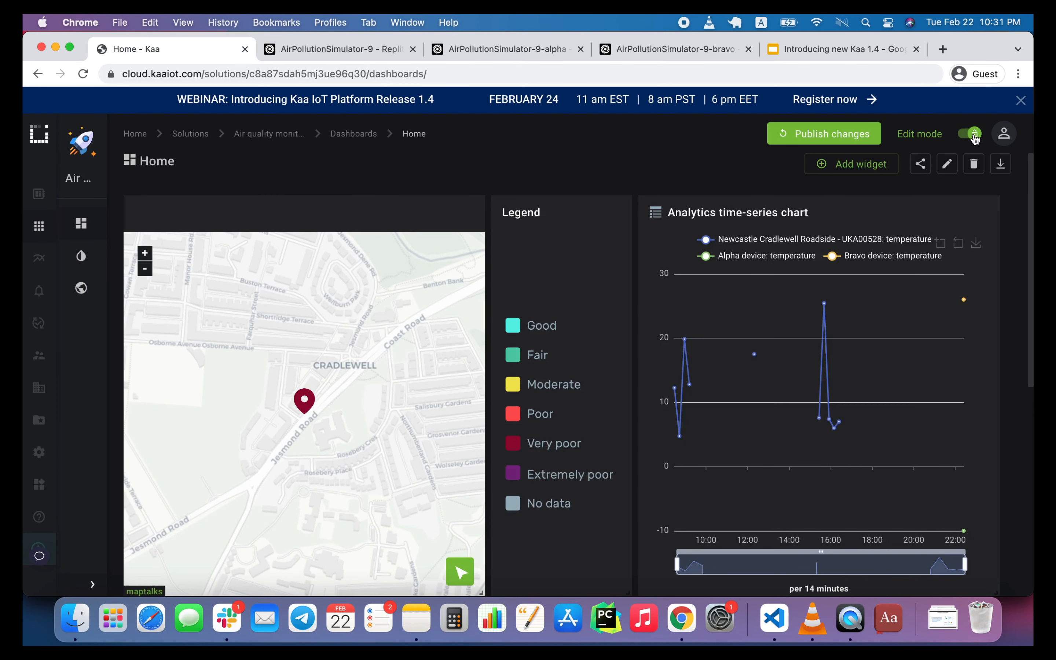
{"action": "left_click", "coordinate": [974, 139]}
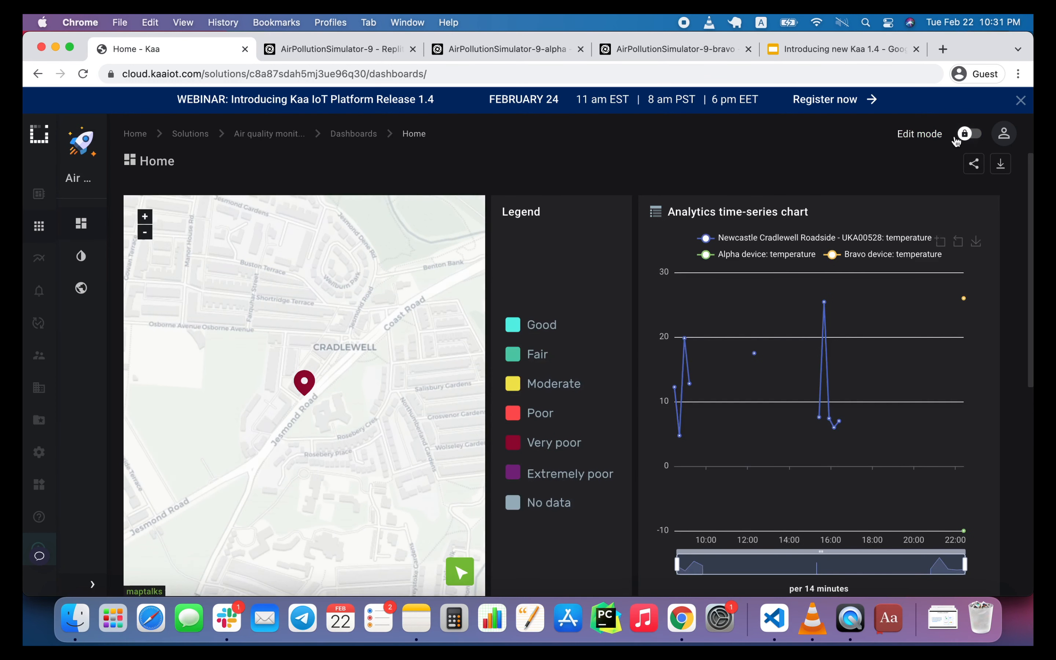
{"action": "left_click", "coordinate": [974, 164]}
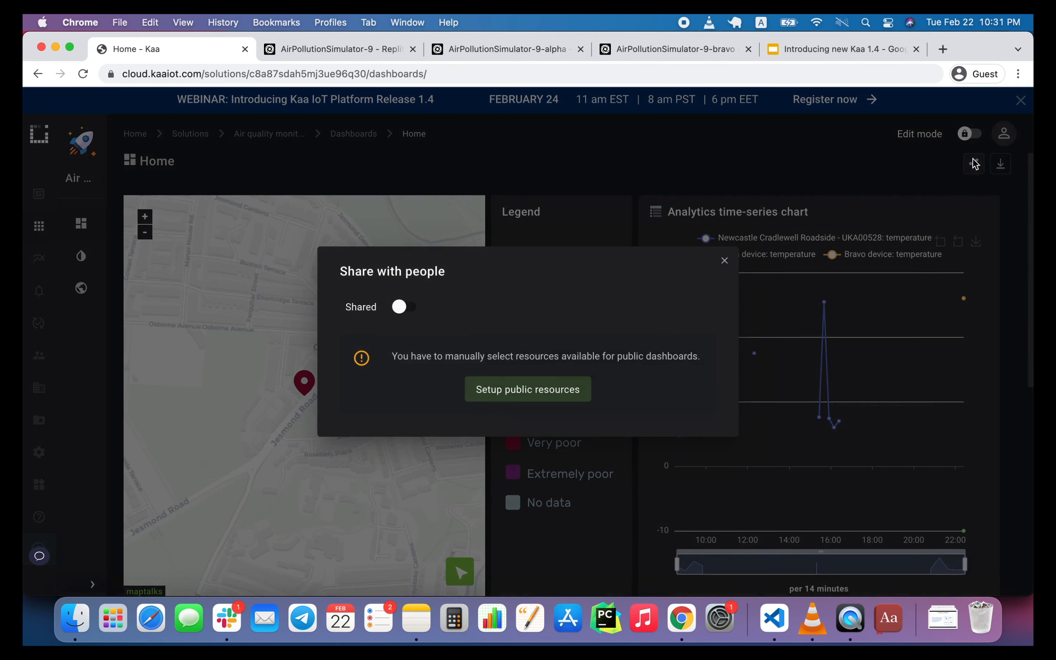
{"action": "left_click", "coordinate": [401, 307]}
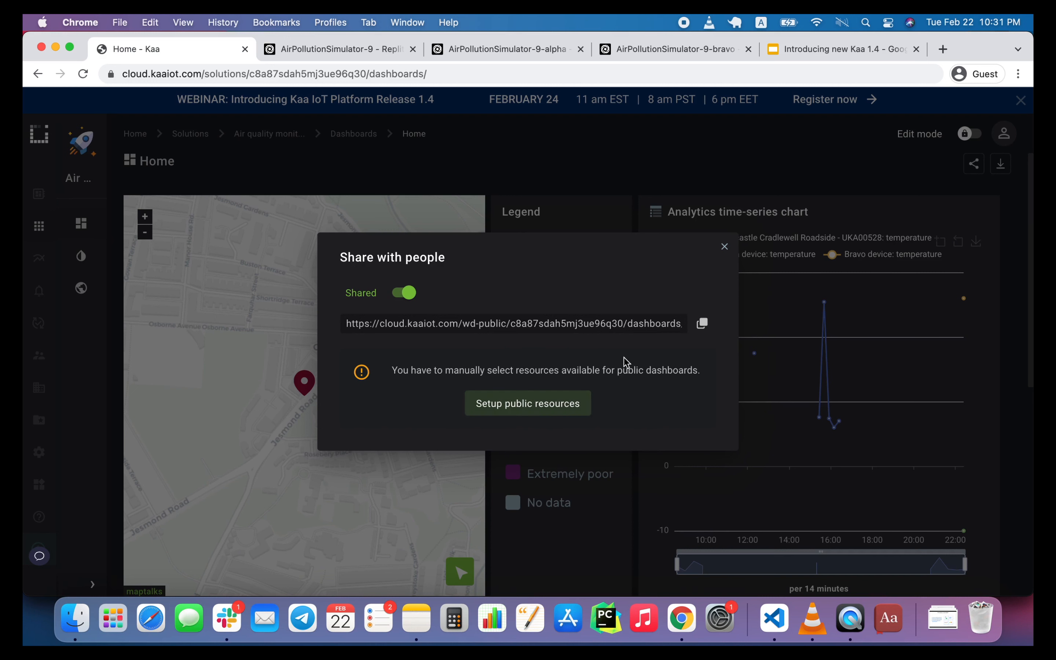
{"action": "left_click", "coordinate": [724, 247]}
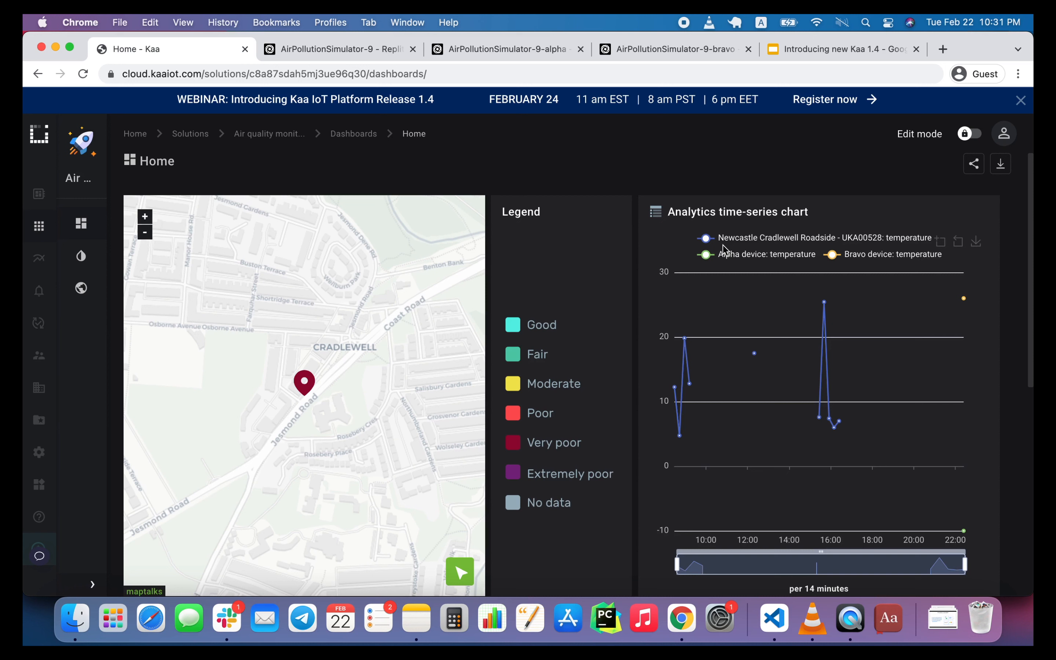
Switch to the organization admin's Incognito window, reload the updated UI configuration, and examine the Home dashboard's map and time-series chart.
{"action": "right_click", "coordinate": [675, 629]}
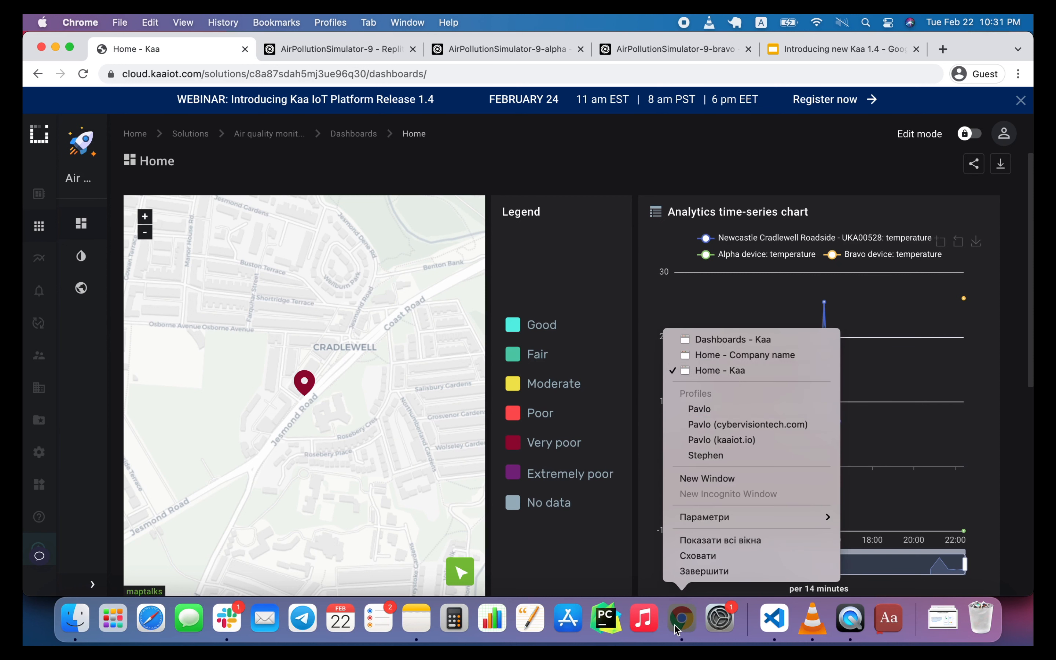
{"action": "left_click", "coordinate": [734, 344]}
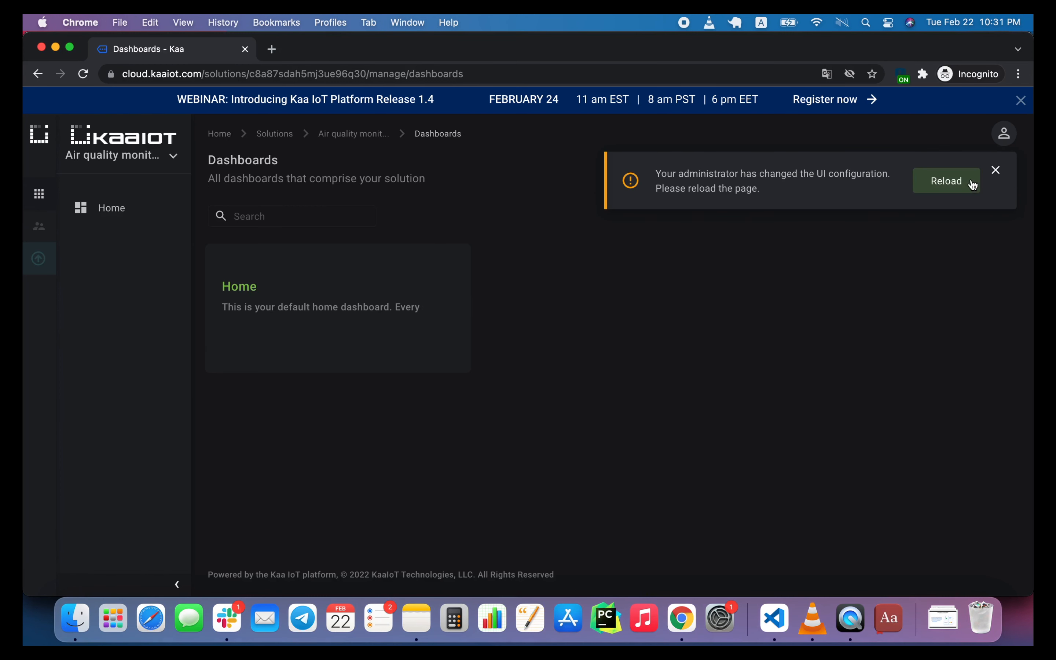
{"action": "left_click", "coordinate": [954, 185]}
{"action": "left_click", "coordinate": [955, 184]}
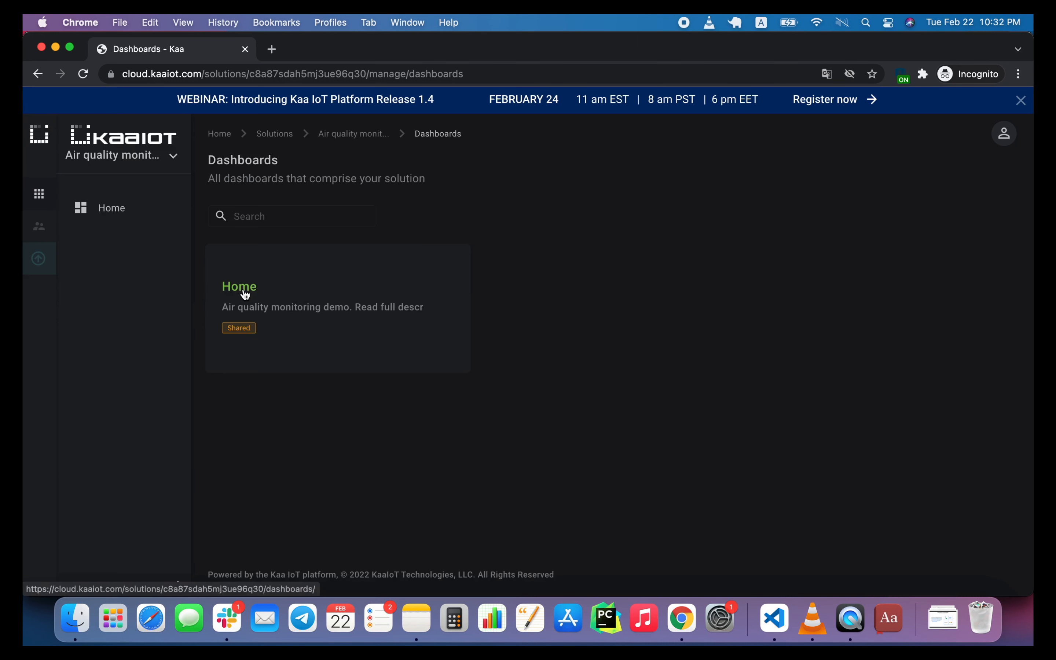
{"action": "left_click", "coordinate": [241, 288]}
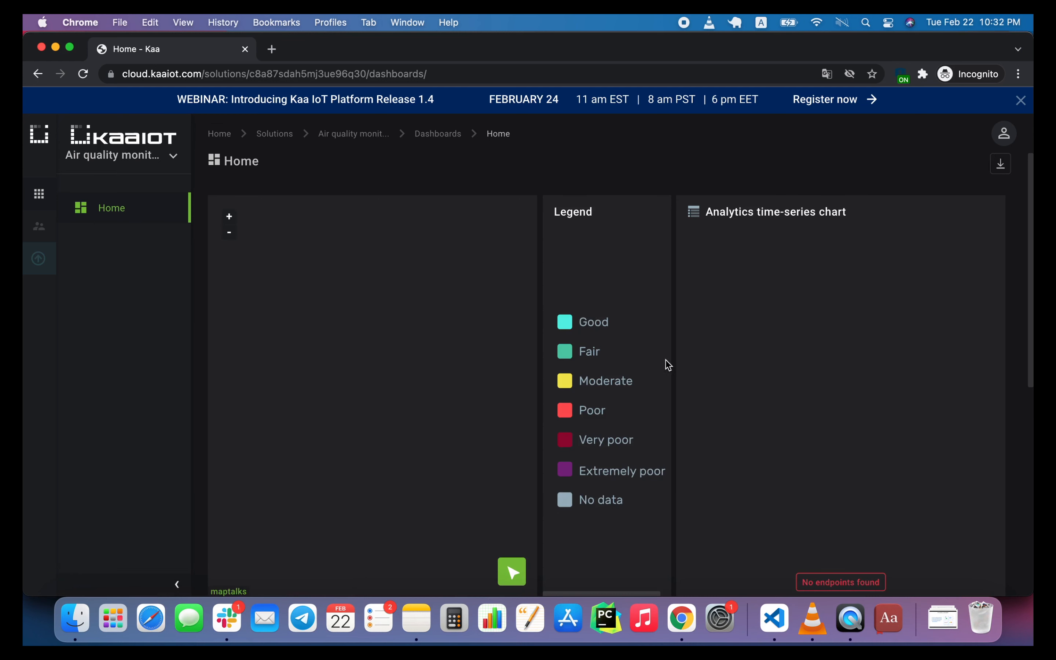
{"action": "scroll", "coordinate": [665, 371], "scroll_direction": "down", "scroll_amount": 1}
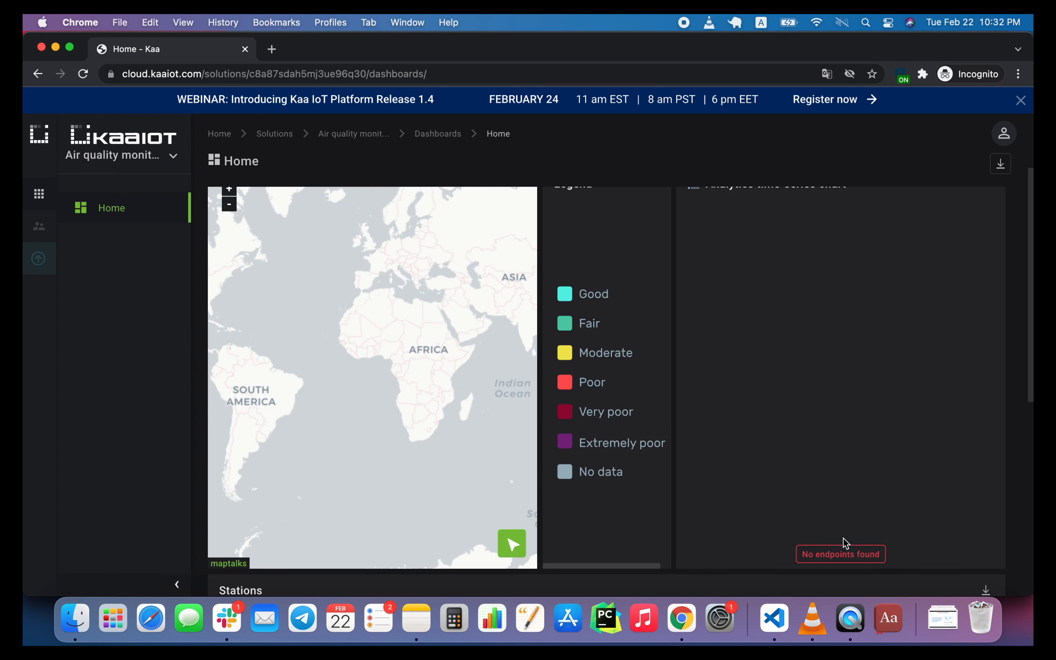
Return to the tenant owner's window, enable Group Policy in the security settings, and save the tenant settings update.
{"action": "right_click", "coordinate": [681, 616]}
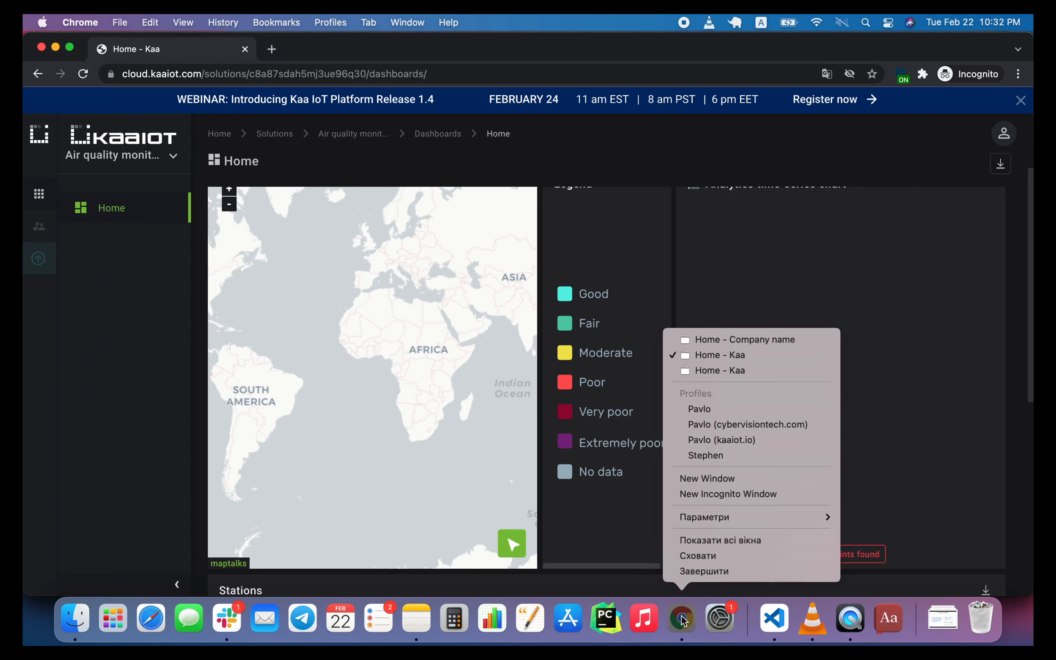
{"action": "left_click", "coordinate": [748, 372]}
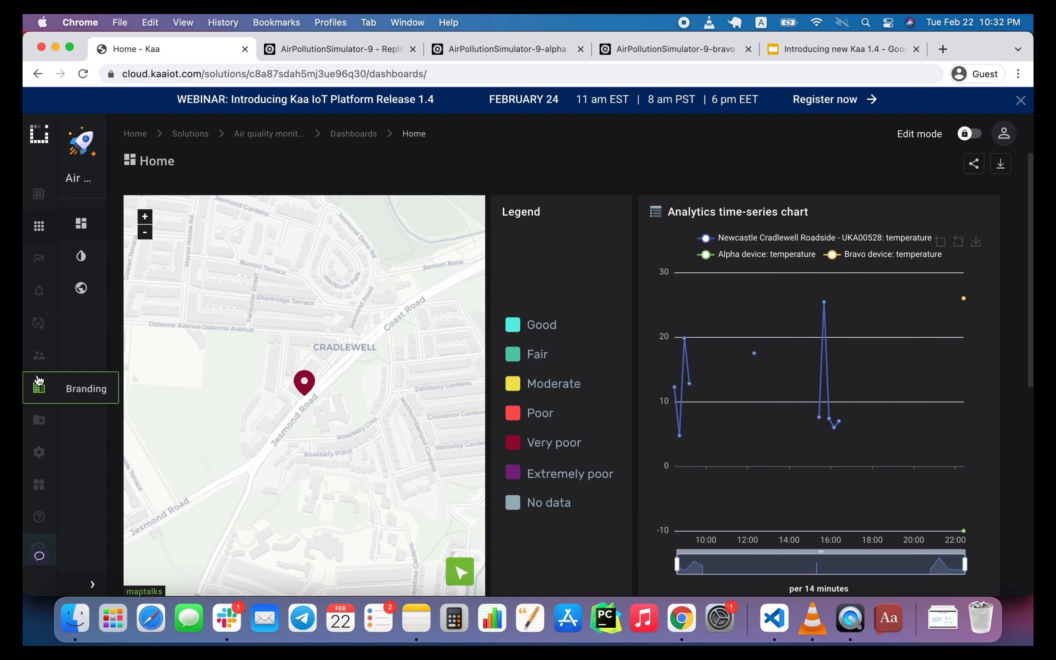
{"action": "mouse_move", "coordinate": [36, 456]}
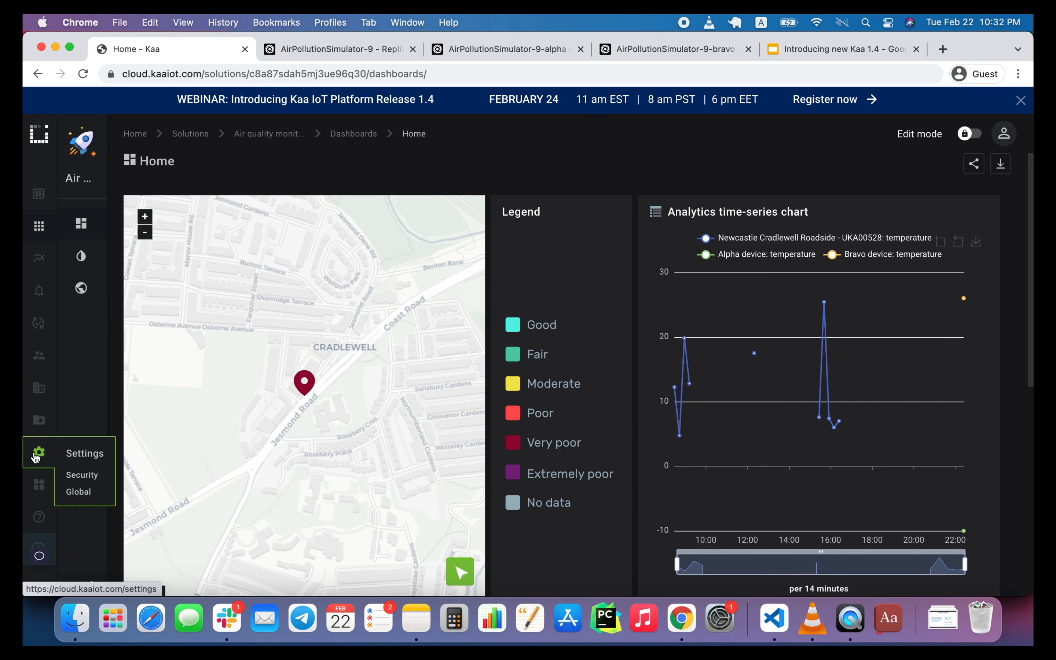
{"action": "left_click", "coordinate": [83, 476]}
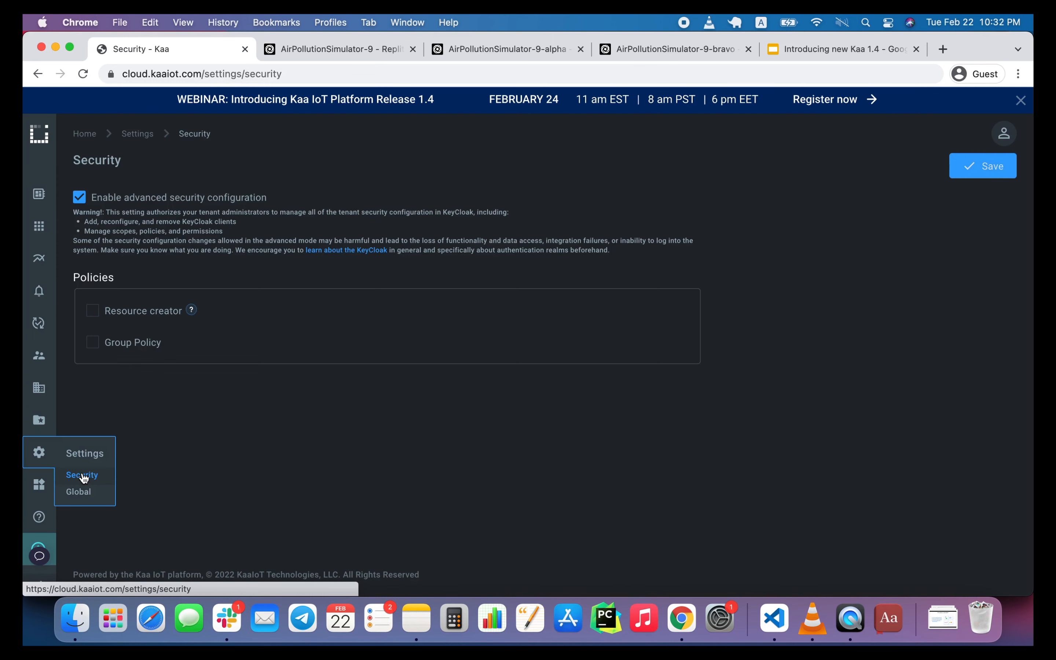
{"action": "left_click", "coordinate": [93, 344]}
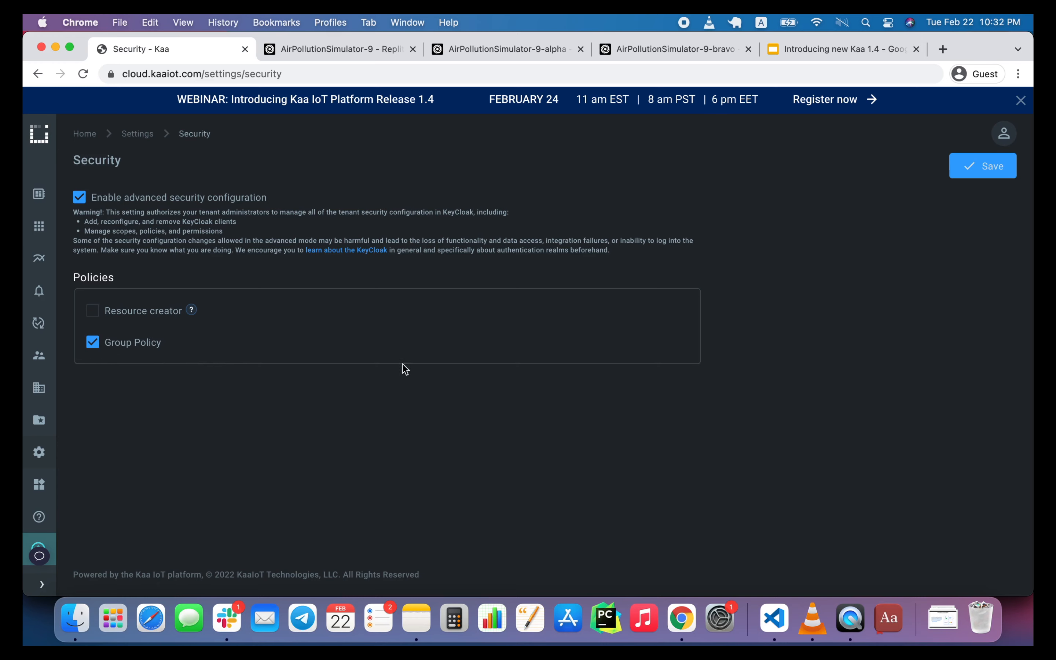
{"action": "left_click", "coordinate": [976, 169]}
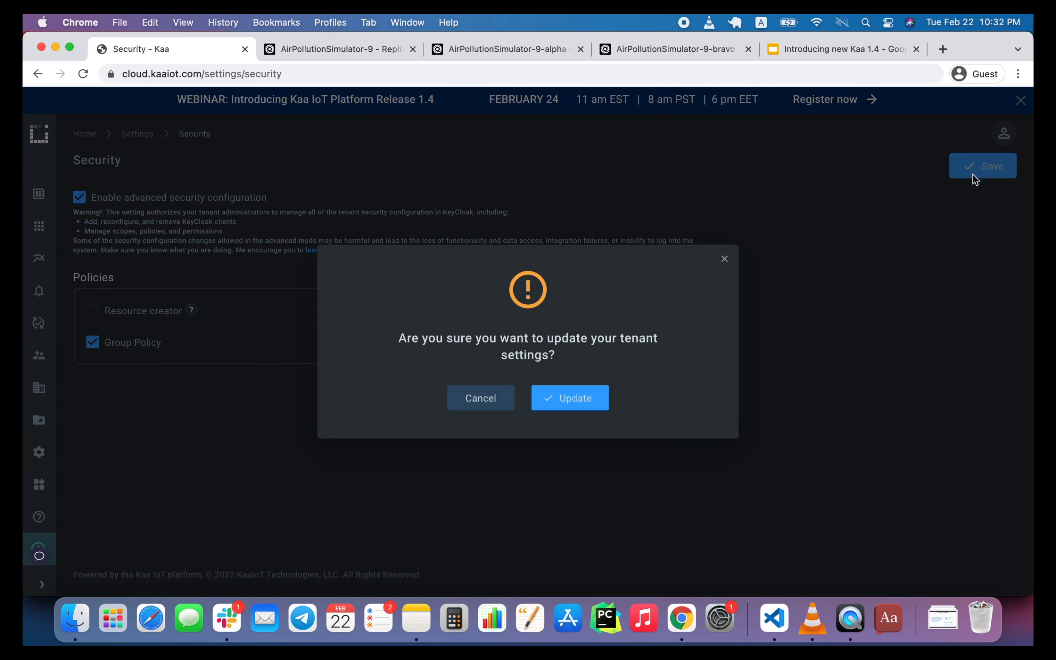
{"action": "left_click", "coordinate": [594, 402]}
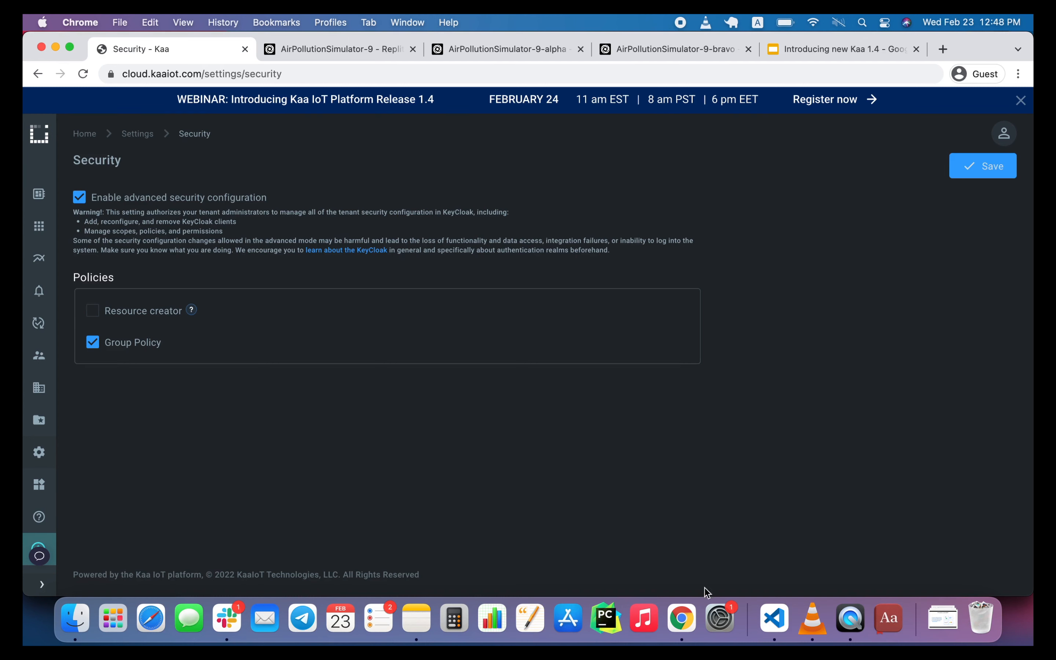
Switch to the bravo admin's Incognito window and examine the Home dashboard's map, temperature chart and Stations list.
{"action": "right_click", "coordinate": [682, 617]}
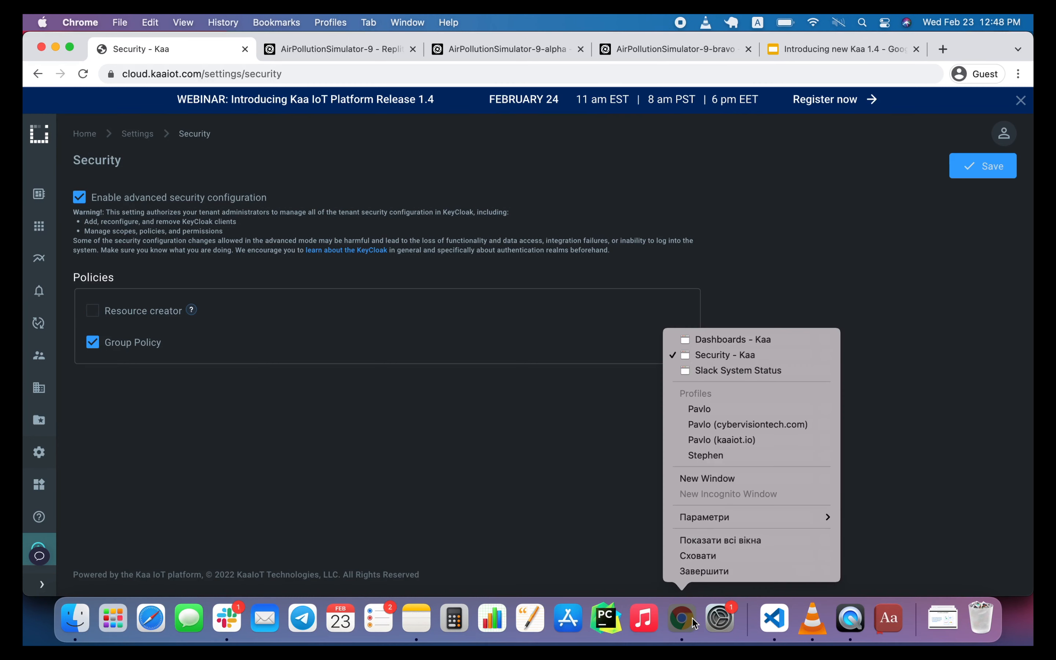
{"action": "left_click", "coordinate": [763, 340]}
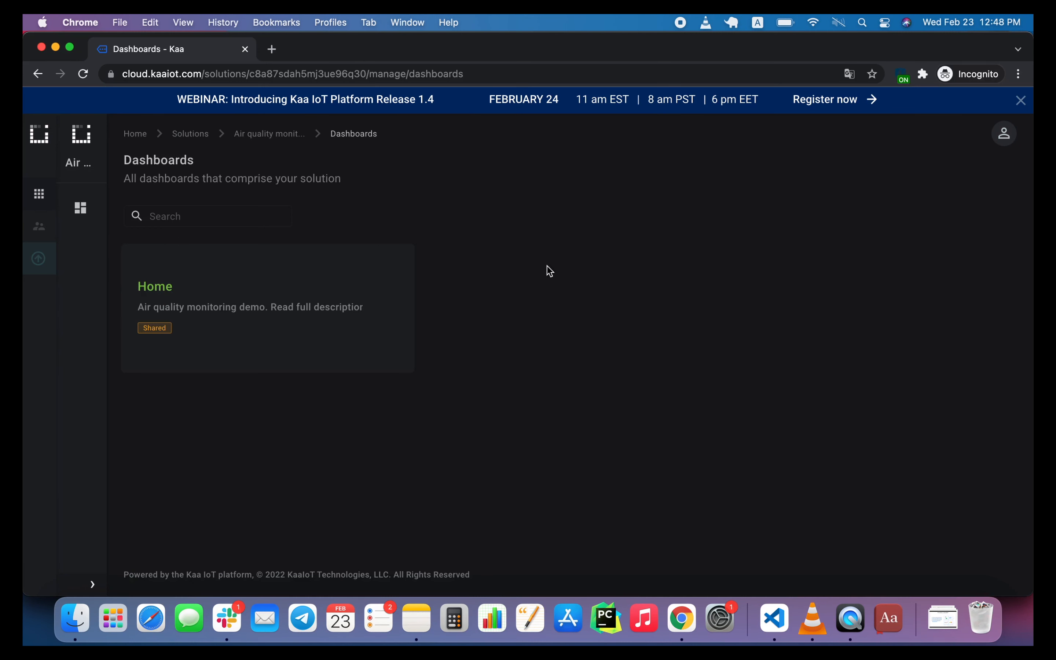
{"action": "left_click", "coordinate": [154, 287]}
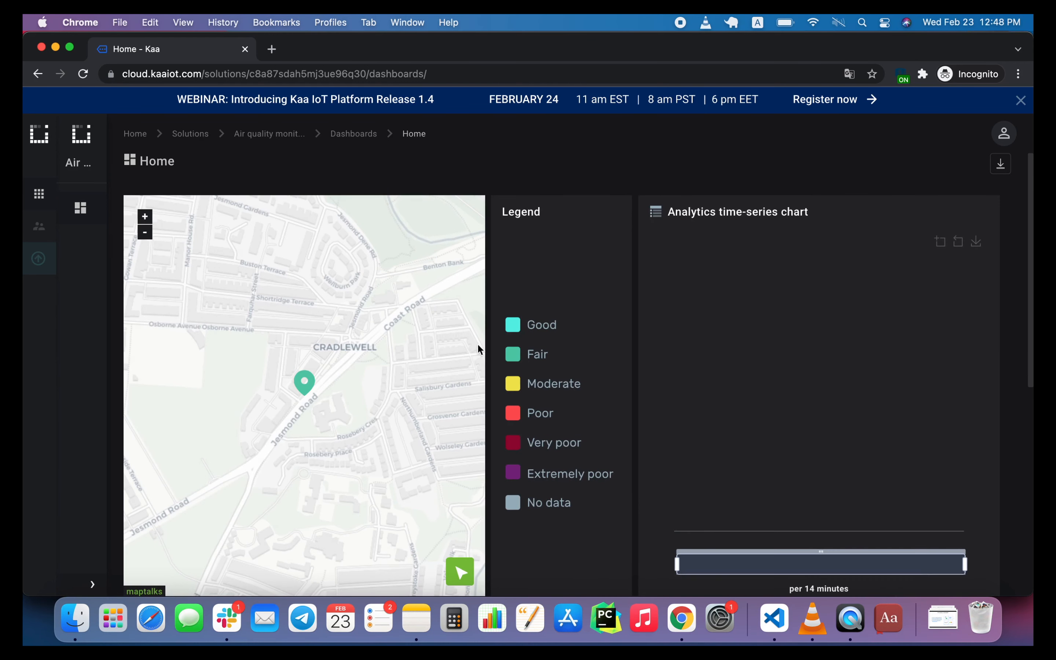
{"action": "scroll", "coordinate": [630, 444], "scroll_direction": "down", "scroll_amount": 5}
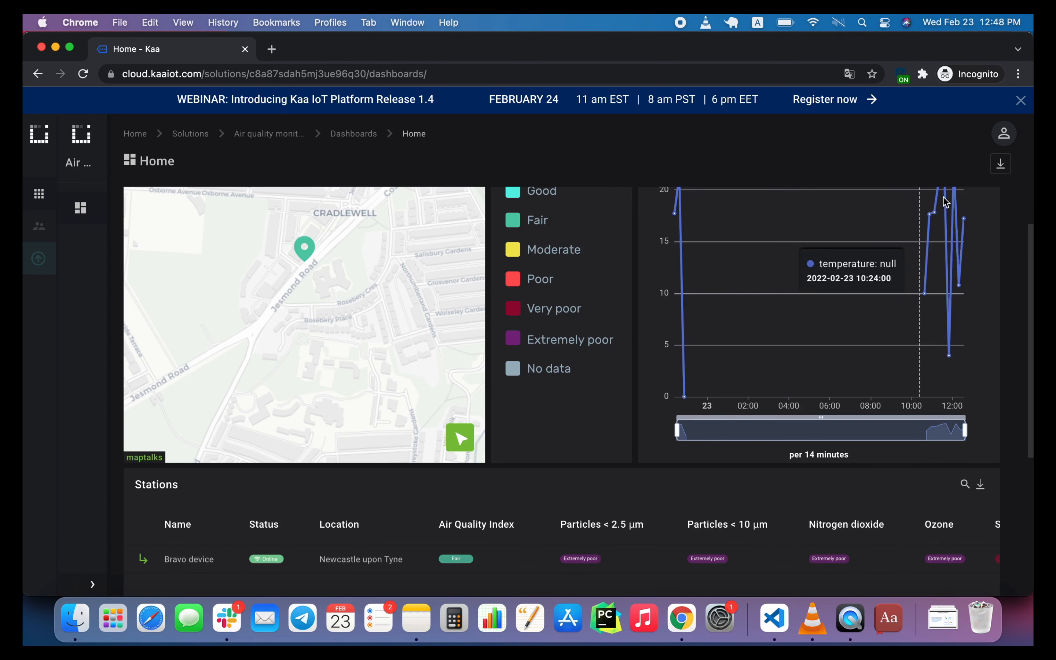
Log out of the bravo admin account and submit the tenant ID on the Kaa login page.
{"action": "left_click", "coordinate": [1006, 126]}
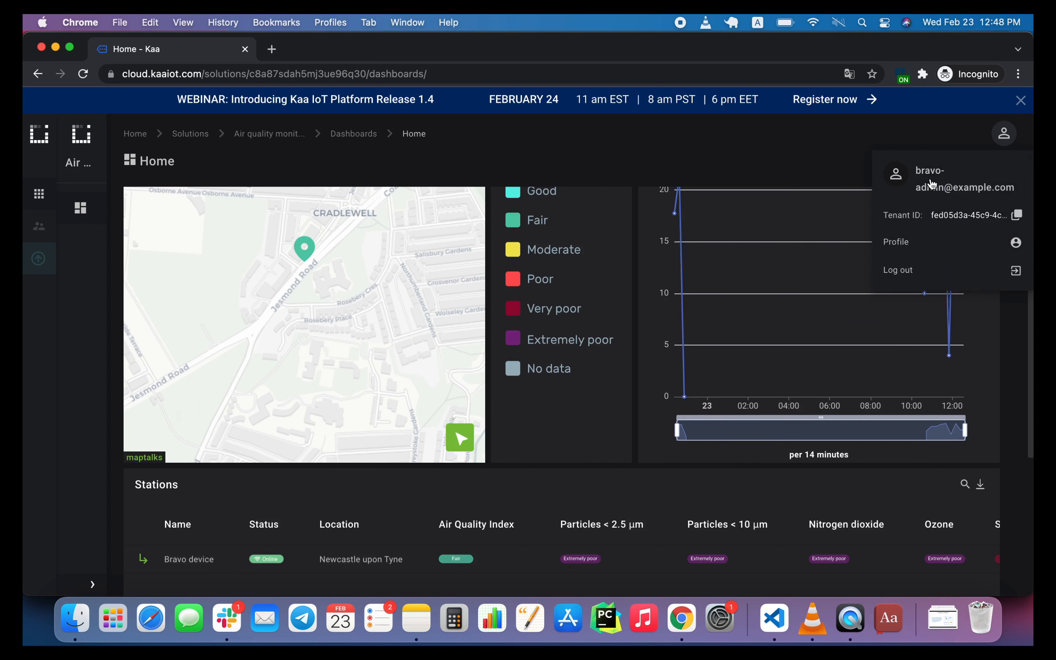
{"action": "left_click", "coordinate": [921, 278]}
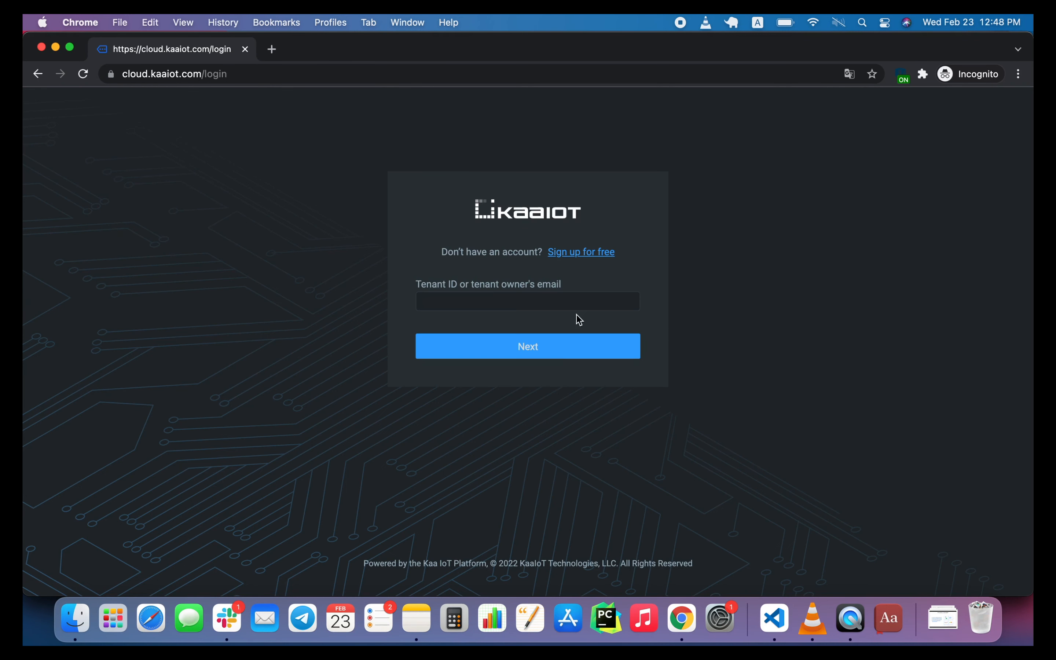
{"action": "left_click", "coordinate": [551, 301]}
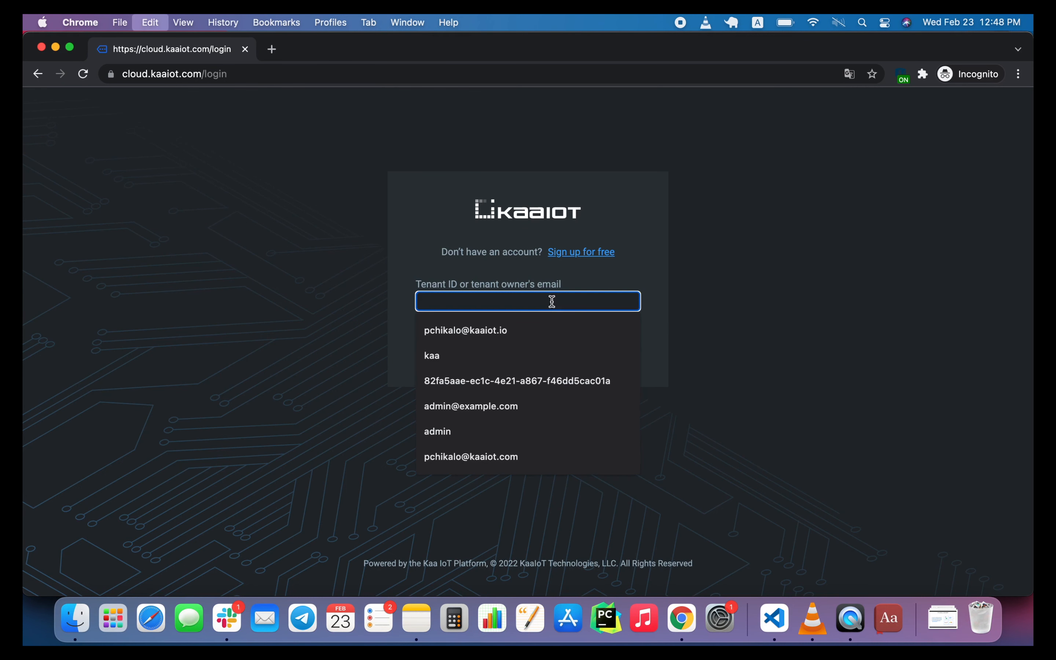
{"action": "key", "text": "super+v"}
{"action": "left_click", "coordinate": [536, 340]}
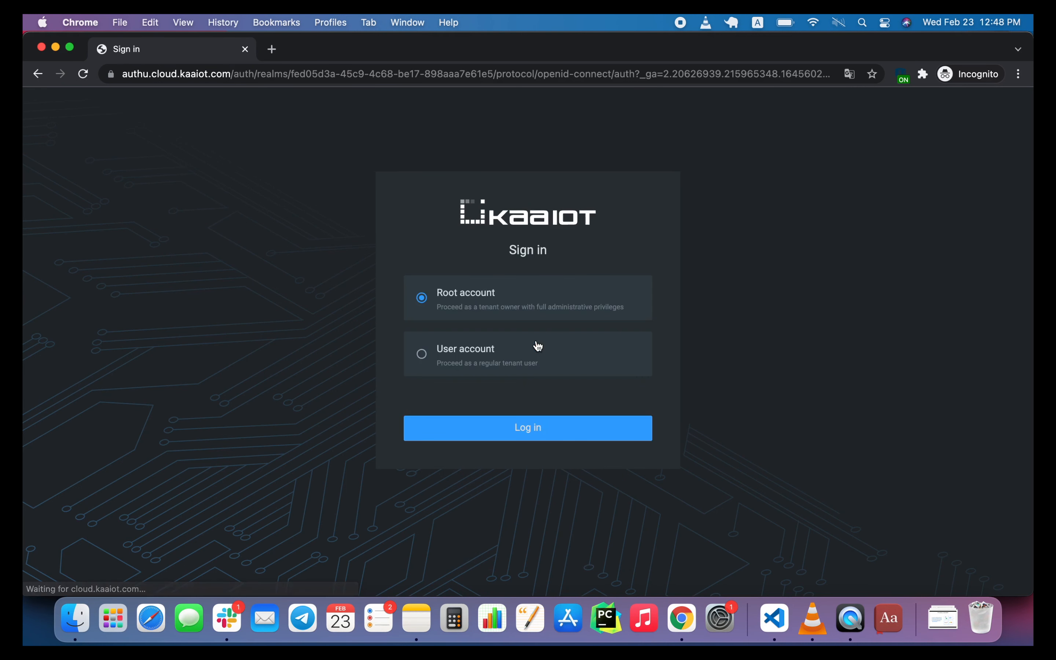
Log in with a user account, entering the alpha admin's username and the account password.
{"action": "left_click", "coordinate": [466, 356]}
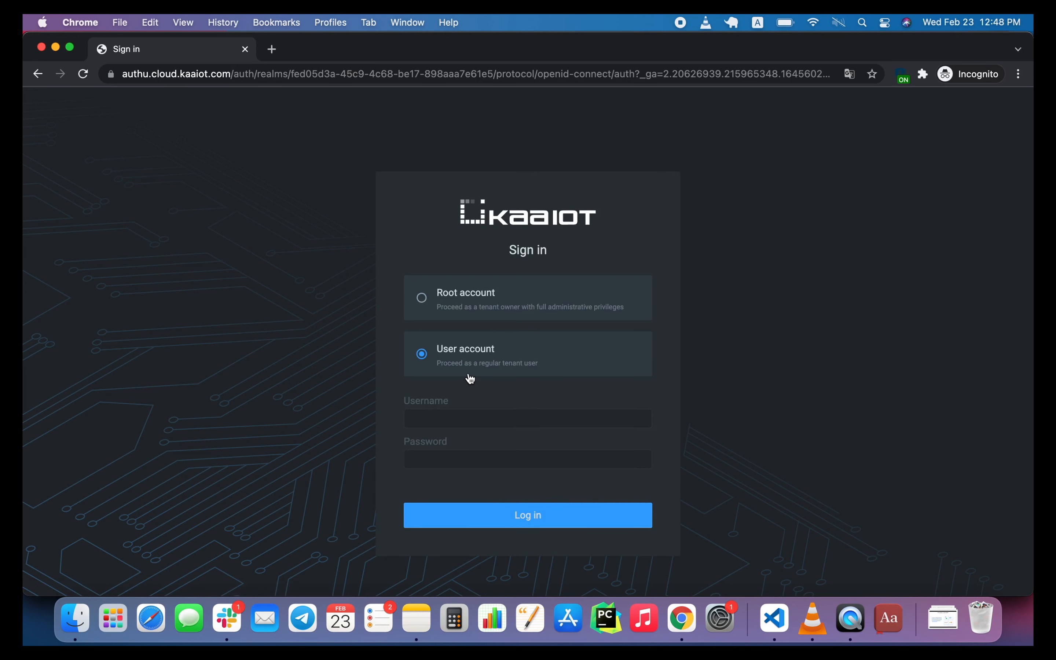
{"action": "left_click", "coordinate": [461, 417]}
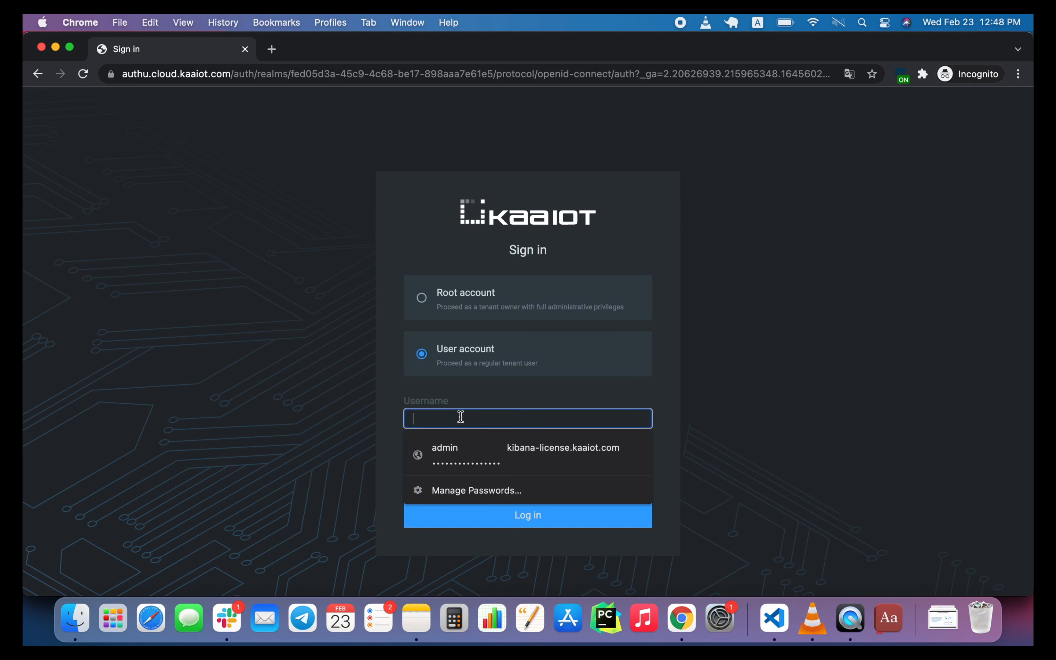
{"action": "type", "text": "alpha-admin"}
{"action": "left_click", "coordinate": [448, 456]}
{"action": "type", "text": "••••"}
{"action": "left_click", "coordinate": [489, 522]}
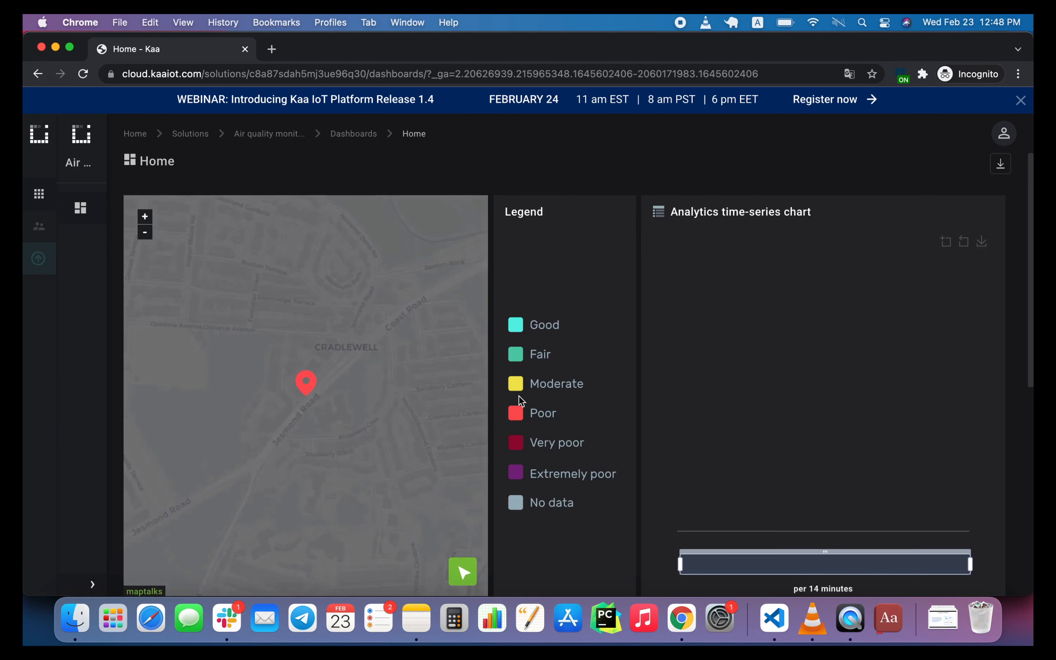
Examine the alpha admin's Home dashboard and Stations list, and check which account is signed in.
{"action": "scroll", "coordinate": [643, 422], "scroll_direction": "down", "scroll_amount": 4}
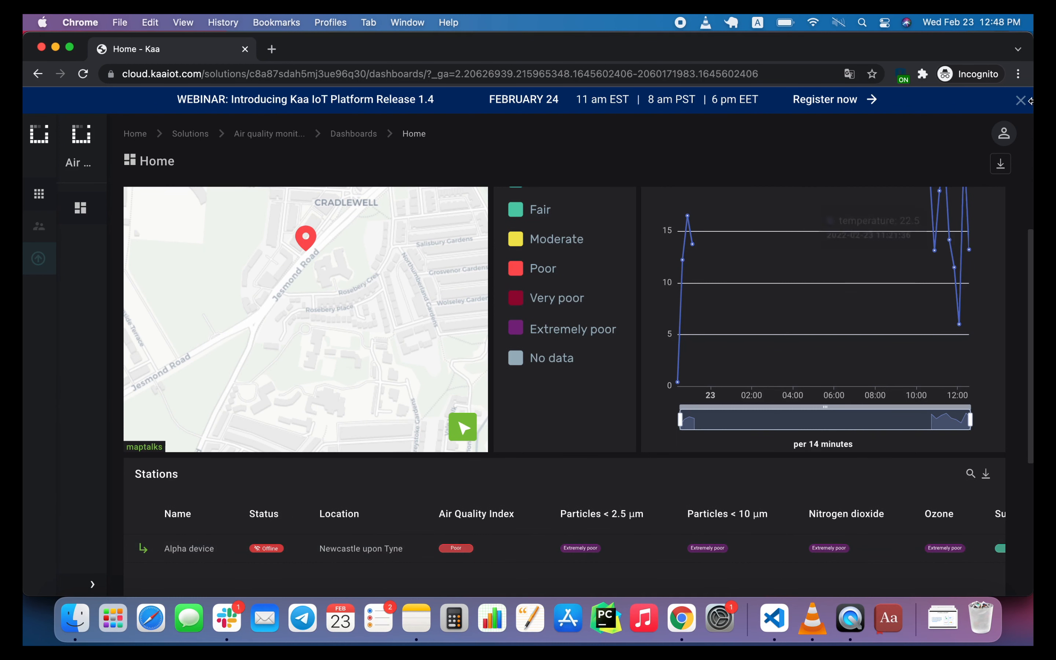
{"action": "left_click", "coordinate": [1004, 133]}
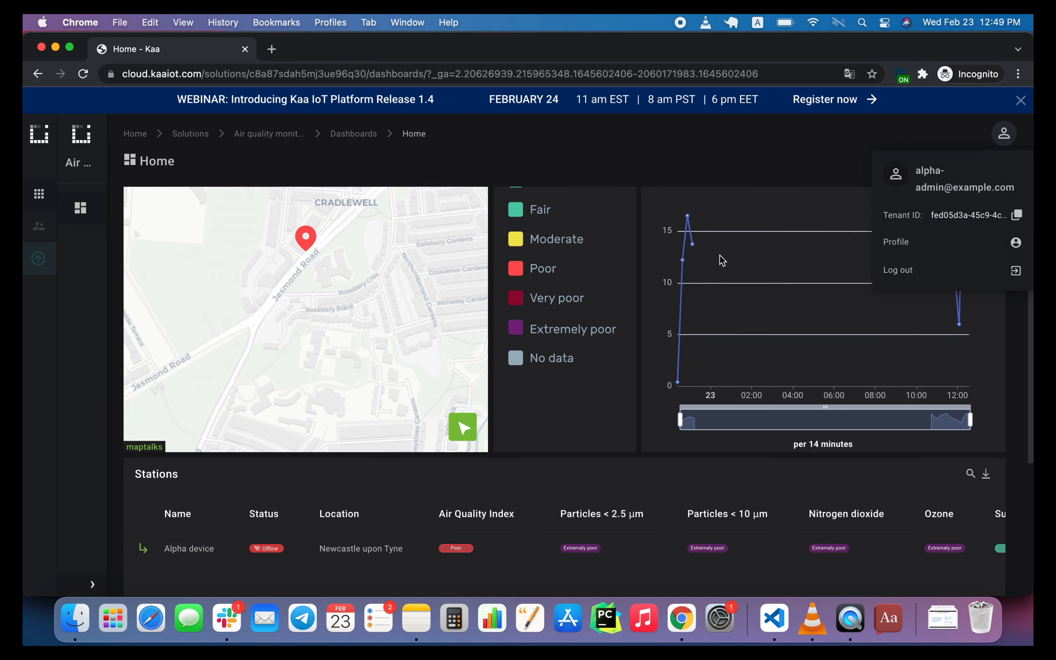
{"action": "left_click", "coordinate": [640, 244]}
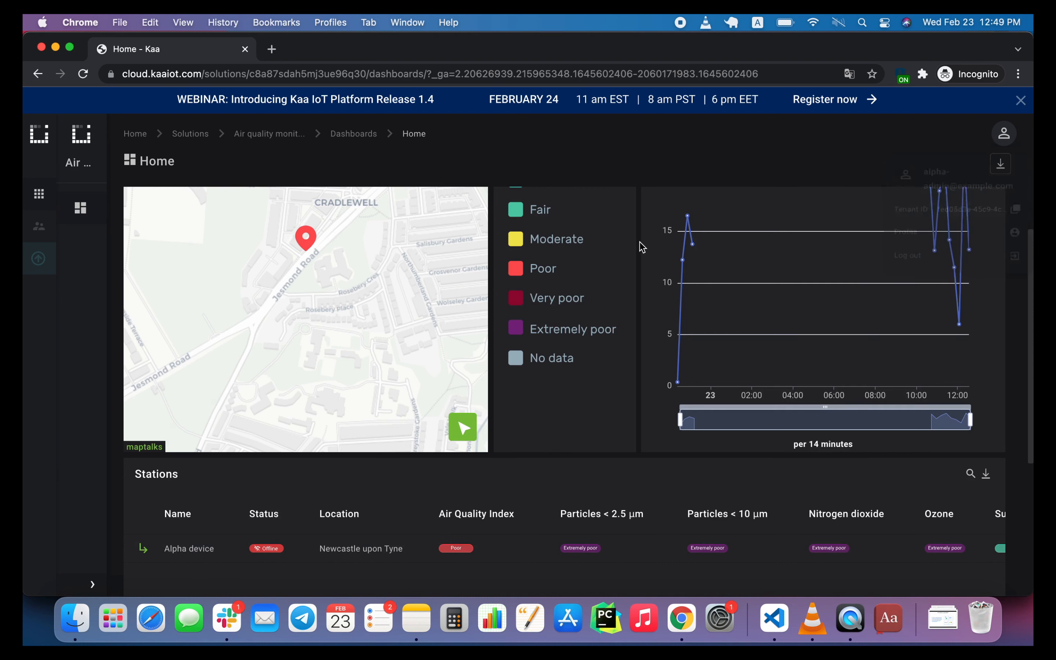
Switch to the Security - Kaa browser window, open the Devices list and copy endpoint ID 13435b0c-8286-422b-9a6a-a5fc81f20529.
{"action": "right_click", "coordinate": [681, 618]}
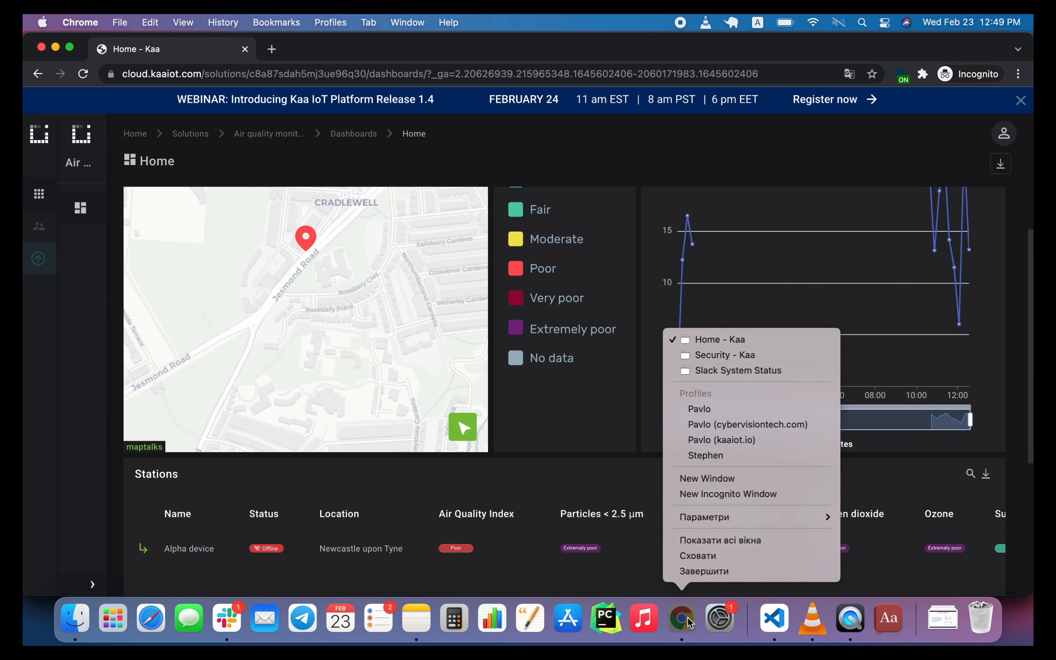
{"action": "left_click", "coordinate": [756, 356]}
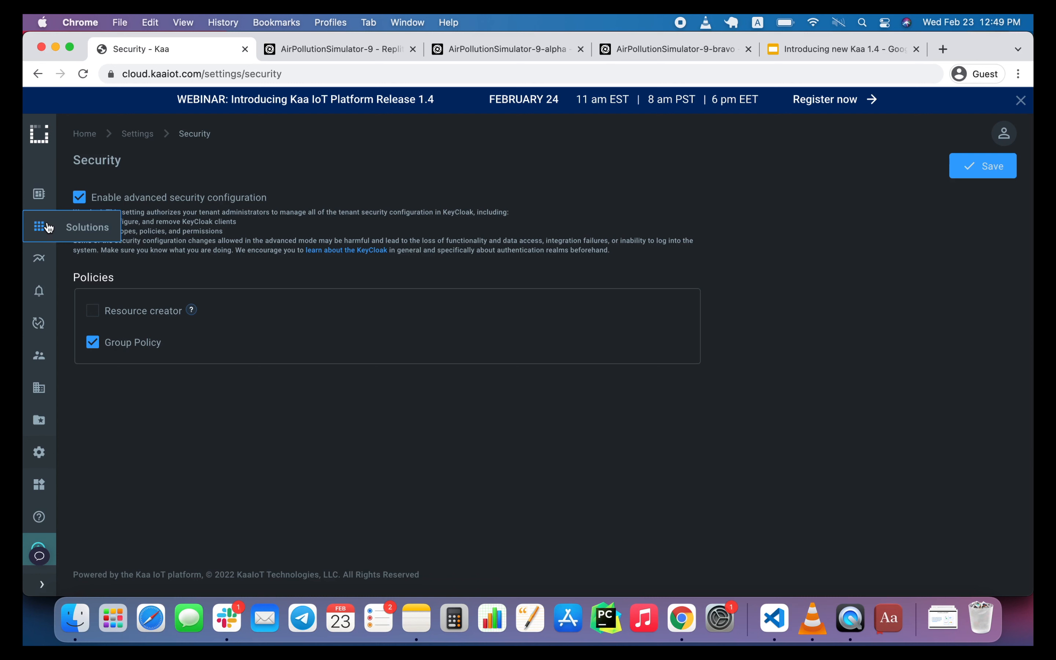
{"action": "mouse_move", "coordinate": [39, 195]}
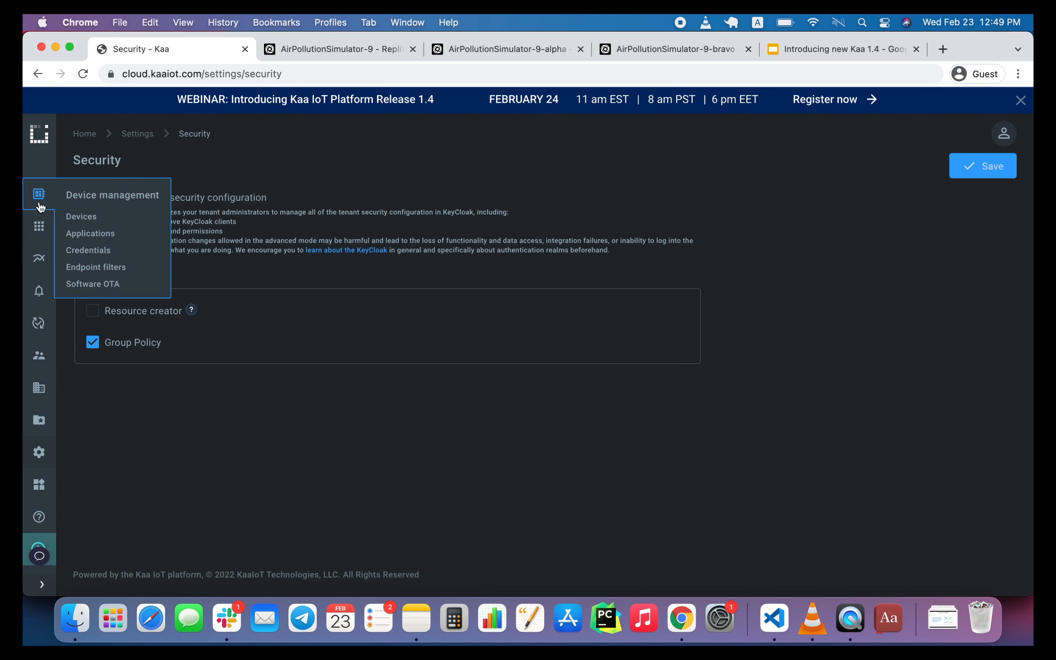
{"action": "left_click", "coordinate": [74, 216]}
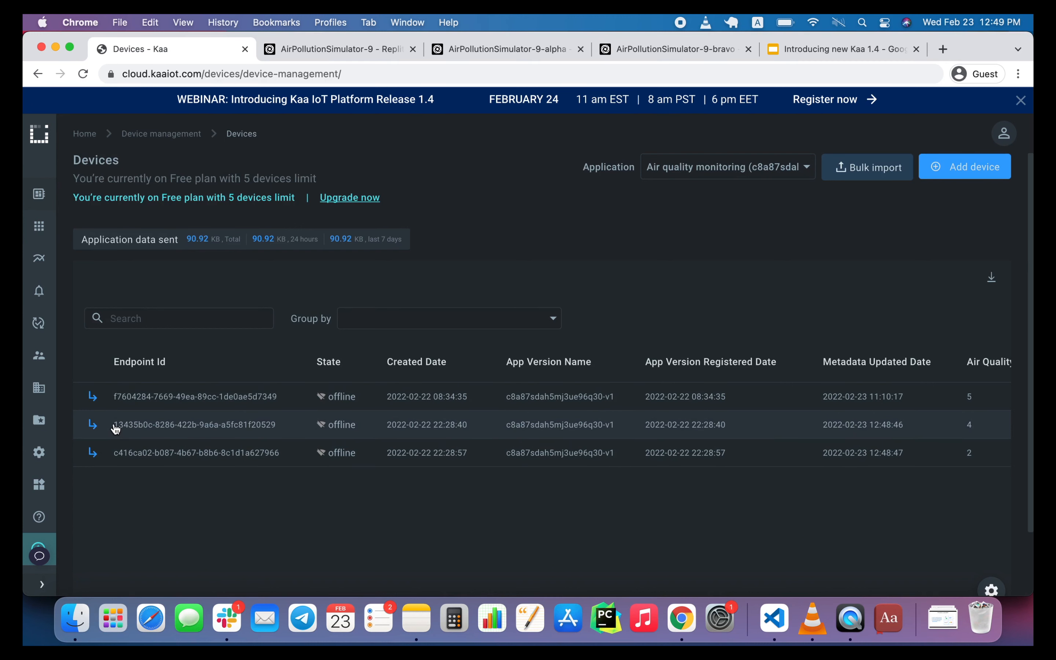
{"action": "left_click_drag", "start_coordinate": [112, 426], "coordinate": [278, 430]}
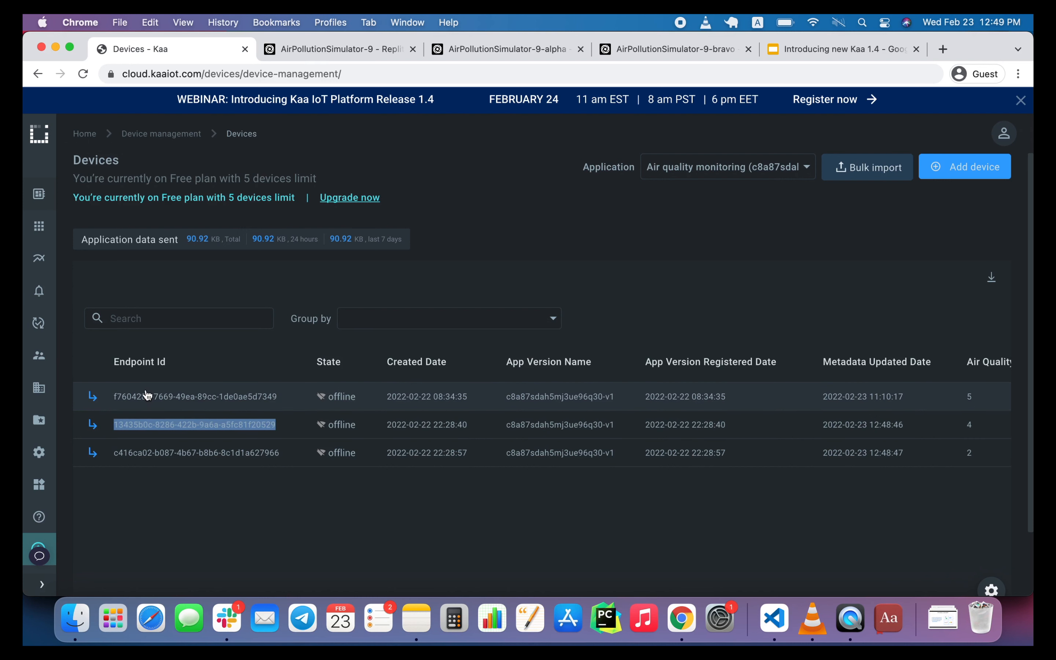
Open the advanced user management settings in Keycloak and show the kaa-rest-api client's authorization resources.
{"action": "mouse_move", "coordinate": [48, 357]}
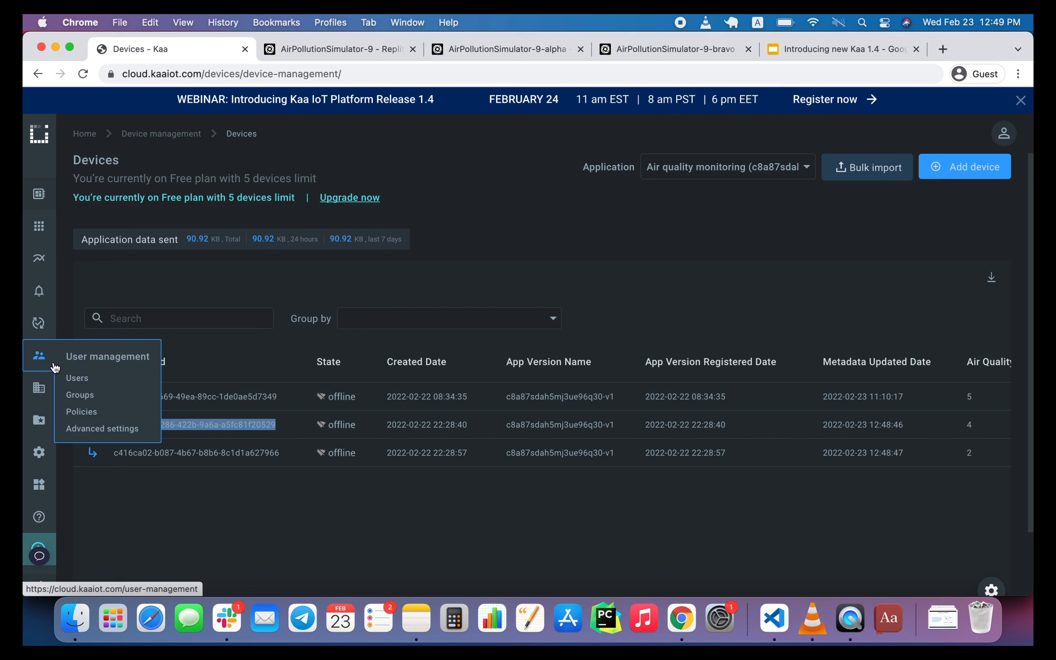
{"action": "left_click", "coordinate": [75, 428]}
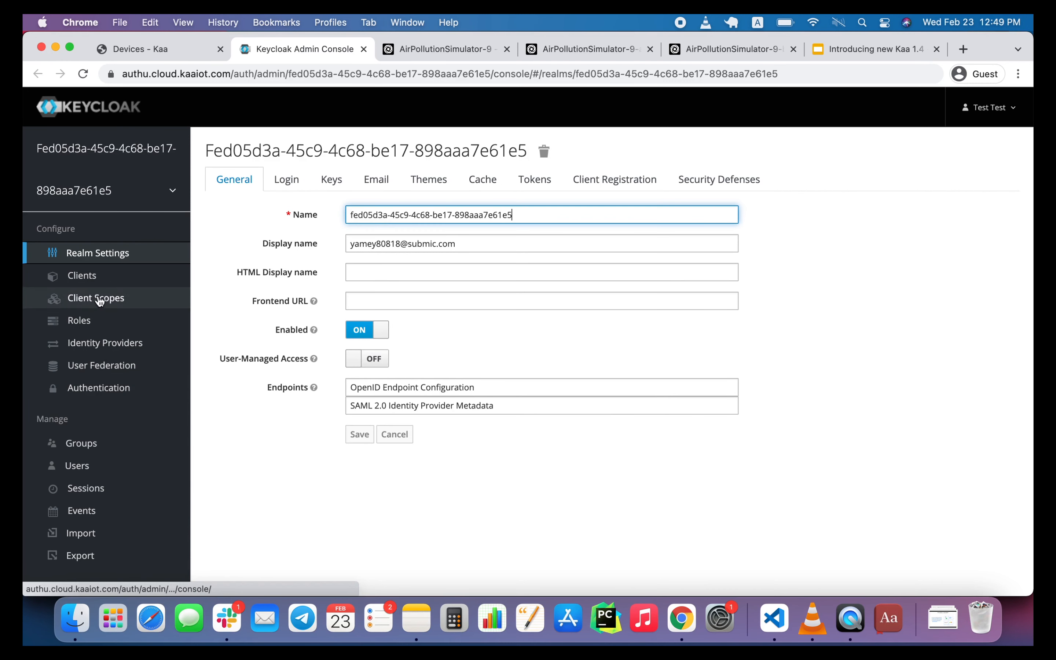
{"action": "left_click", "coordinate": [85, 280]}
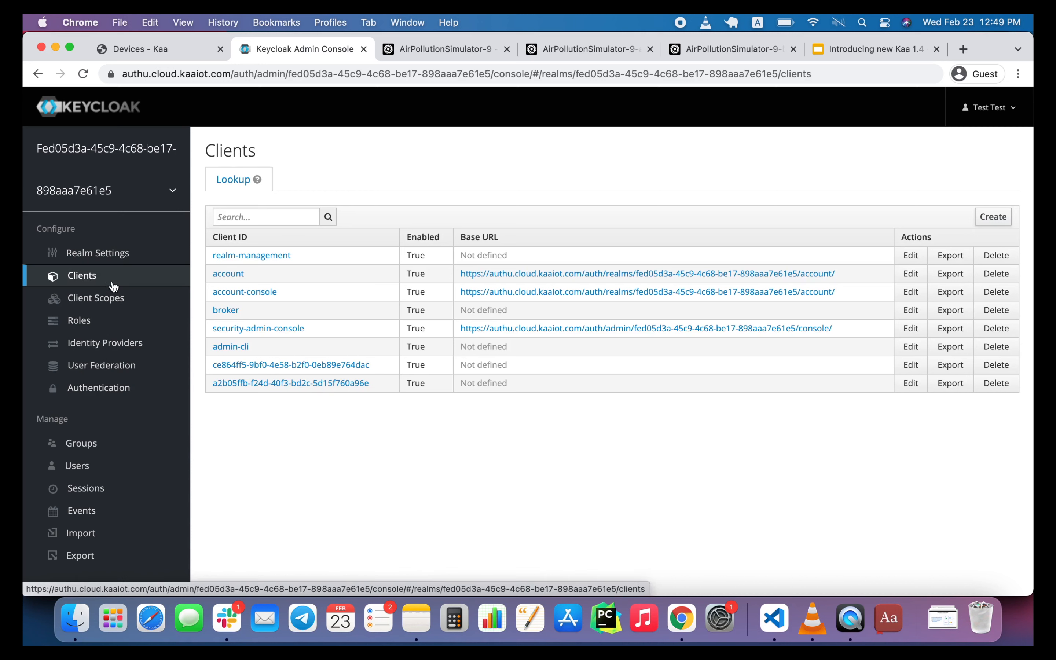
{"action": "left_click", "coordinate": [296, 384]}
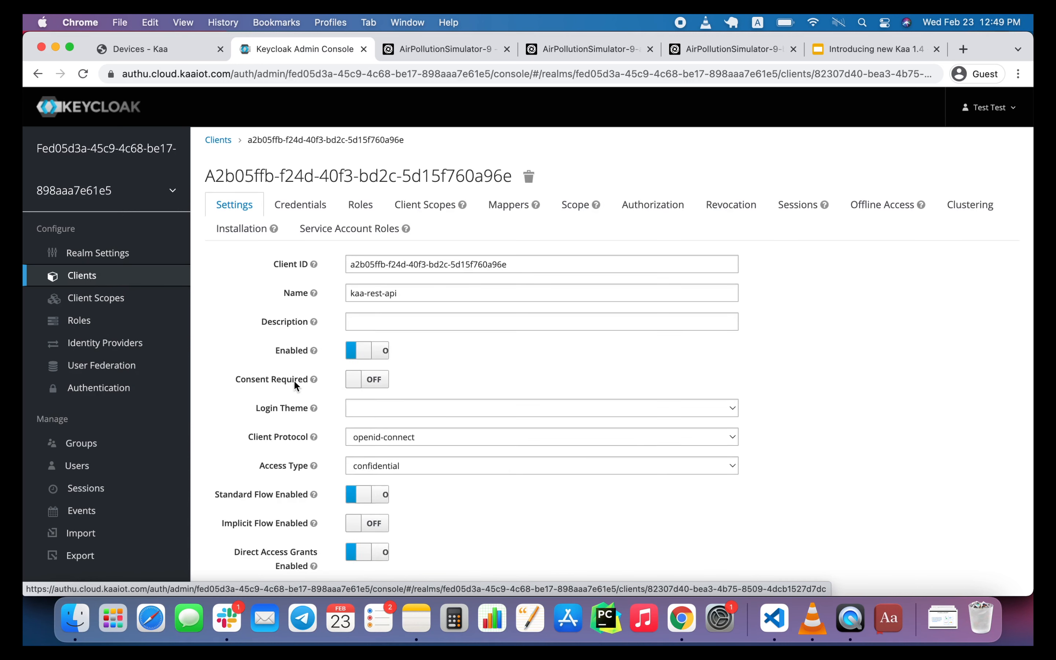
{"action": "left_click", "coordinate": [417, 291]}
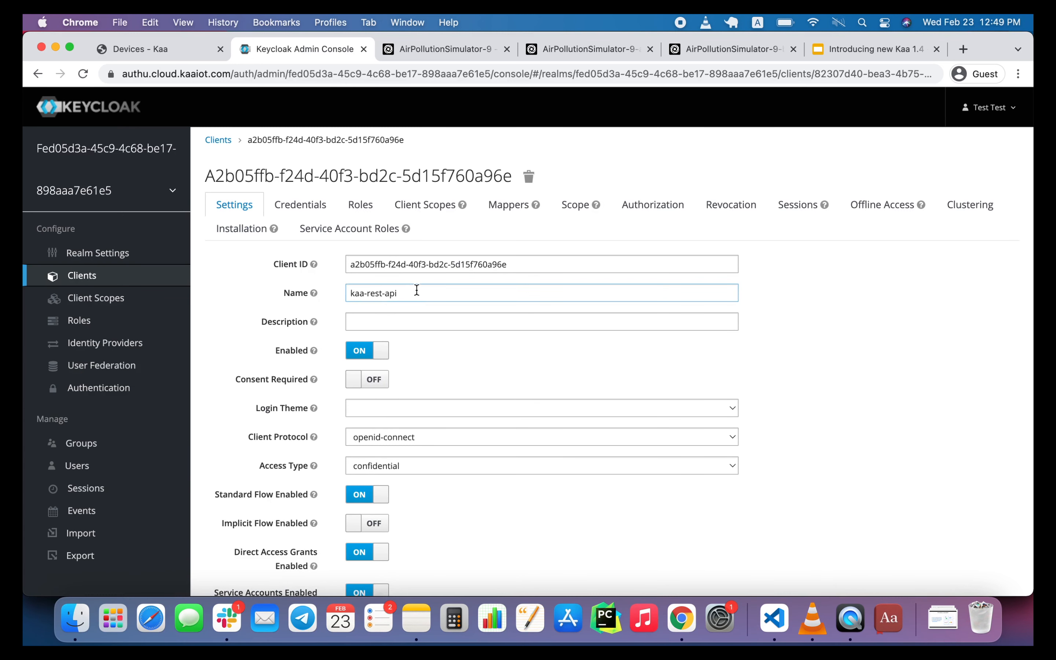
{"action": "left_click", "coordinate": [656, 206]}
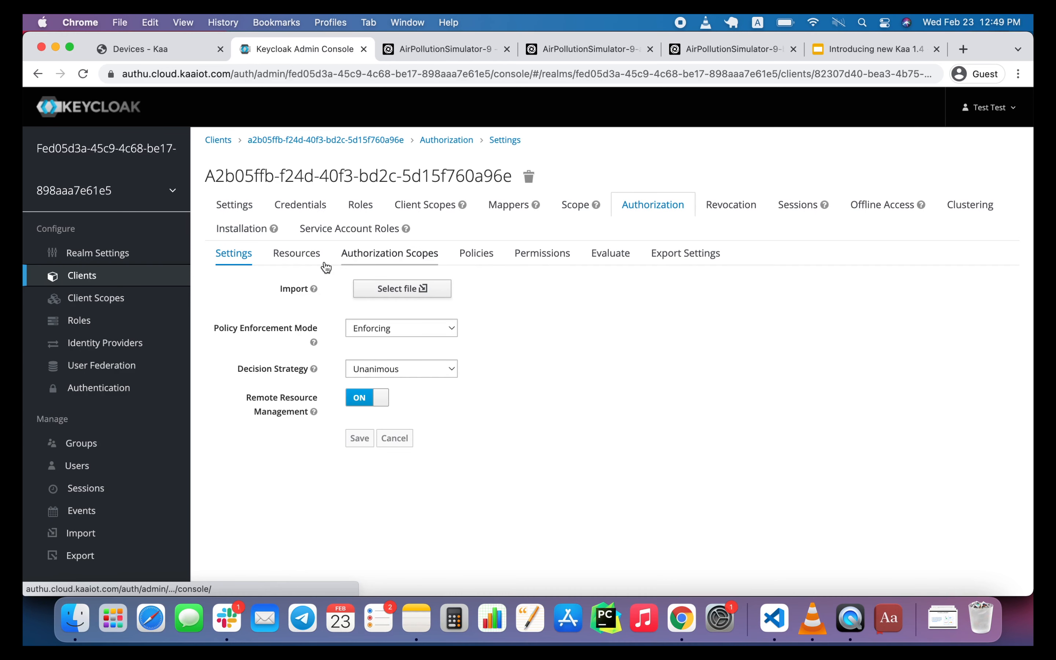
{"action": "left_click", "coordinate": [303, 252]}
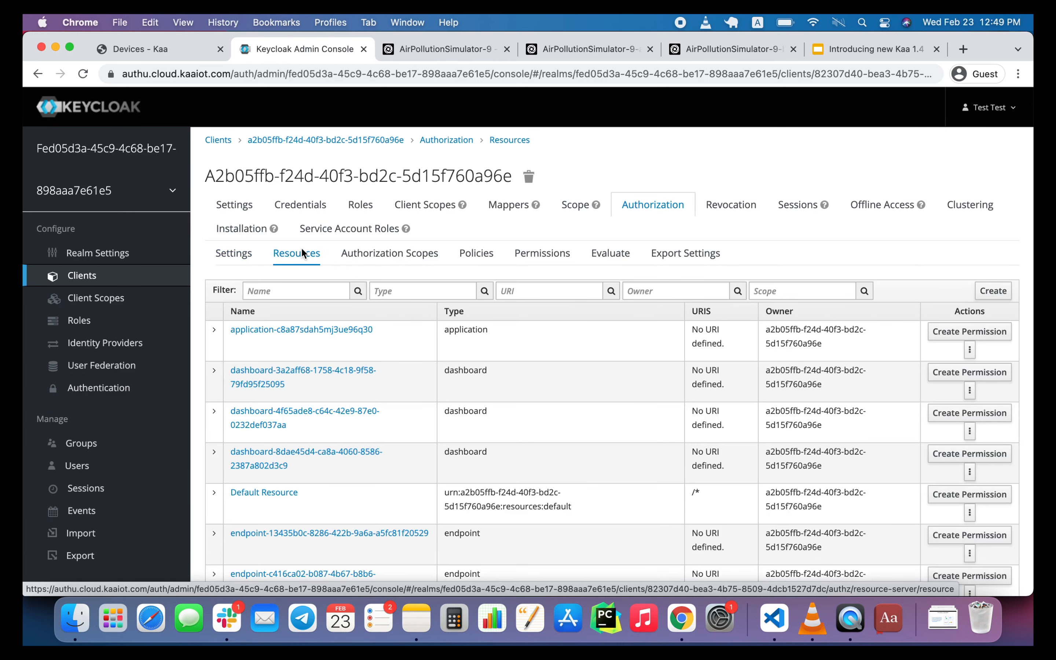
Filter the authorization resources by the copied endpoint ID and open the matching endpoint resource.
{"action": "left_click", "coordinate": [291, 292]}
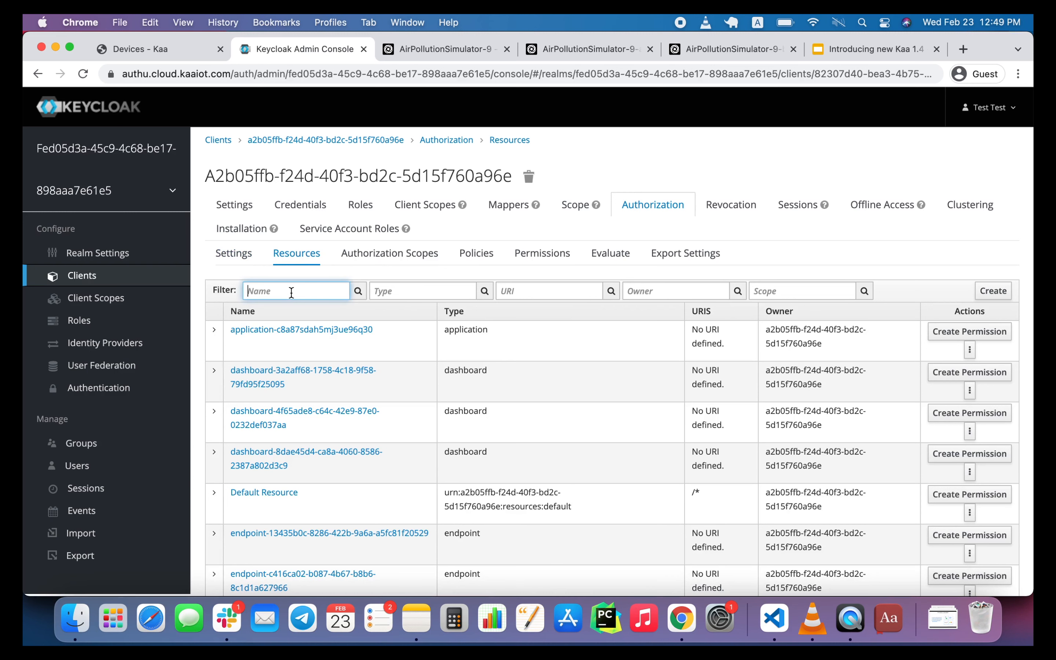
{"action": "key", "text": "super+v"}
{"action": "left_click", "coordinate": [358, 292]}
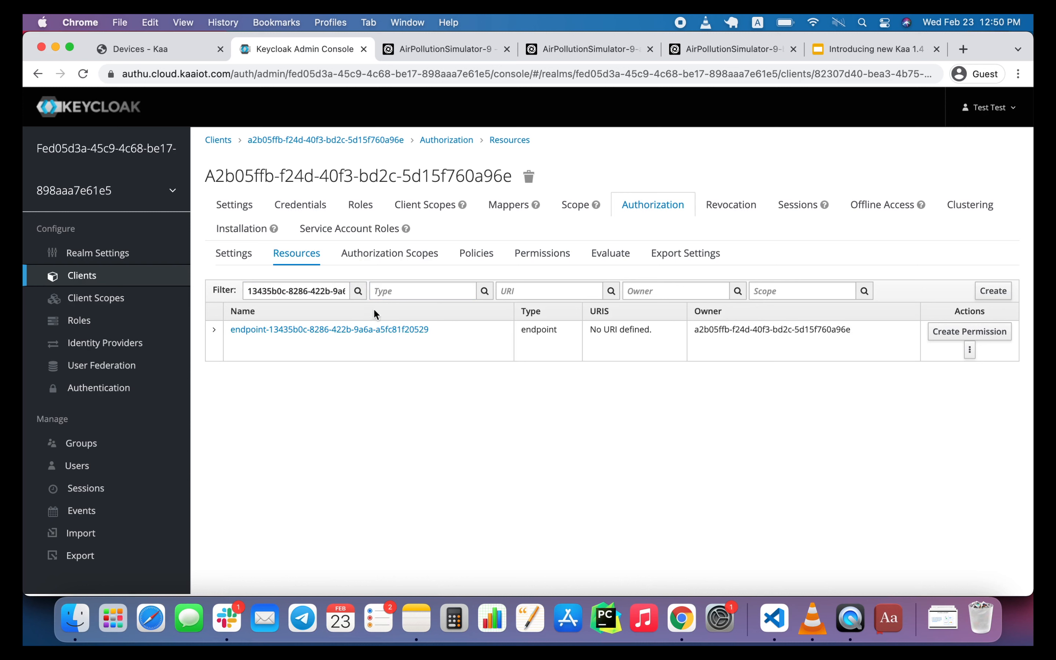
{"action": "left_click", "coordinate": [374, 328]}
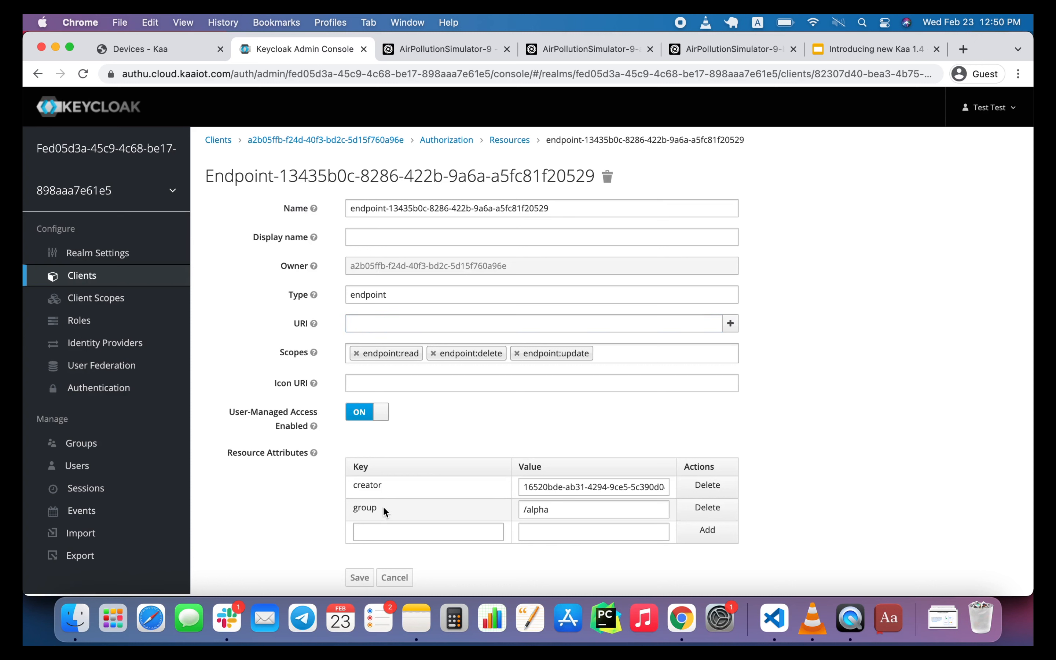
Set the endpoint resource's group attribute to /bravo and save the resource.
{"action": "double_click", "coordinate": [536, 510]}
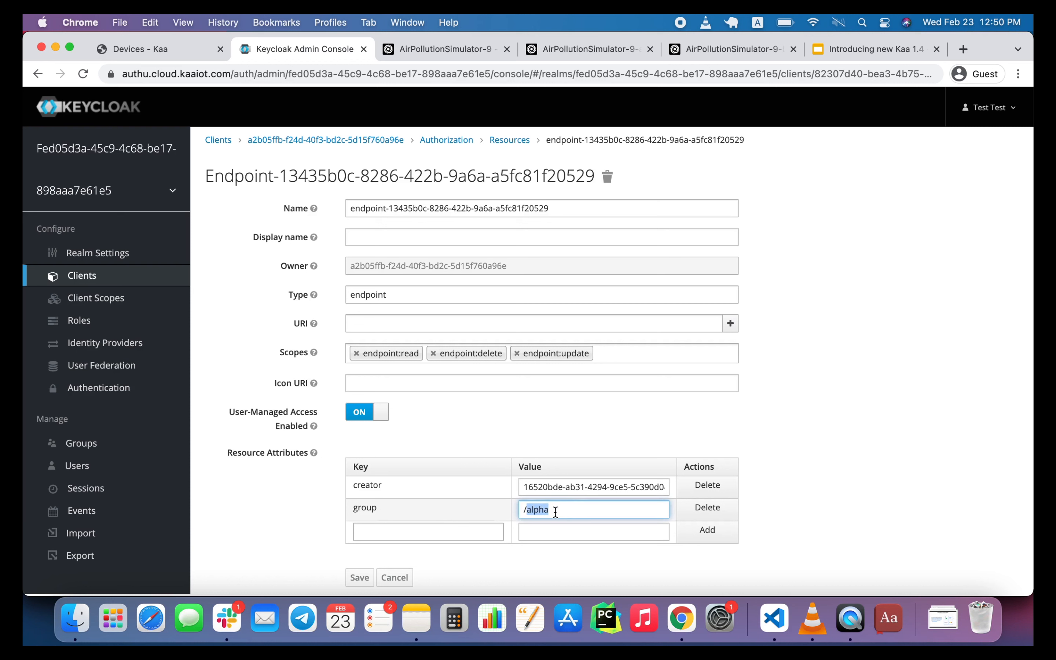
{"action": "type", "text": "bravo"}
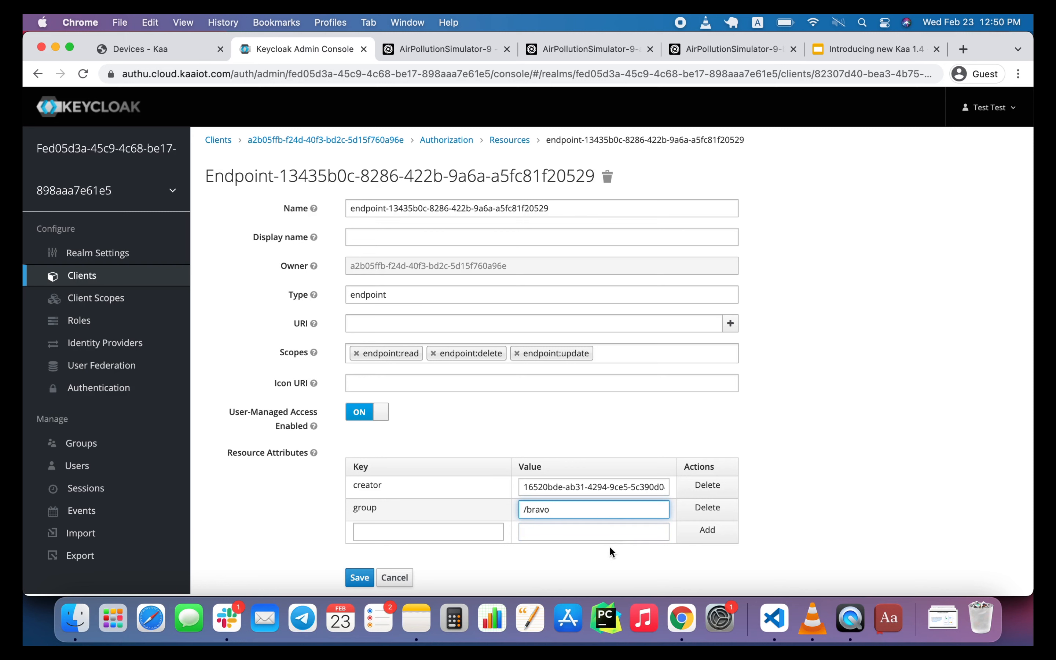
{"action": "scroll", "coordinate": [558, 548], "scroll_direction": "down", "scroll_amount": 1}
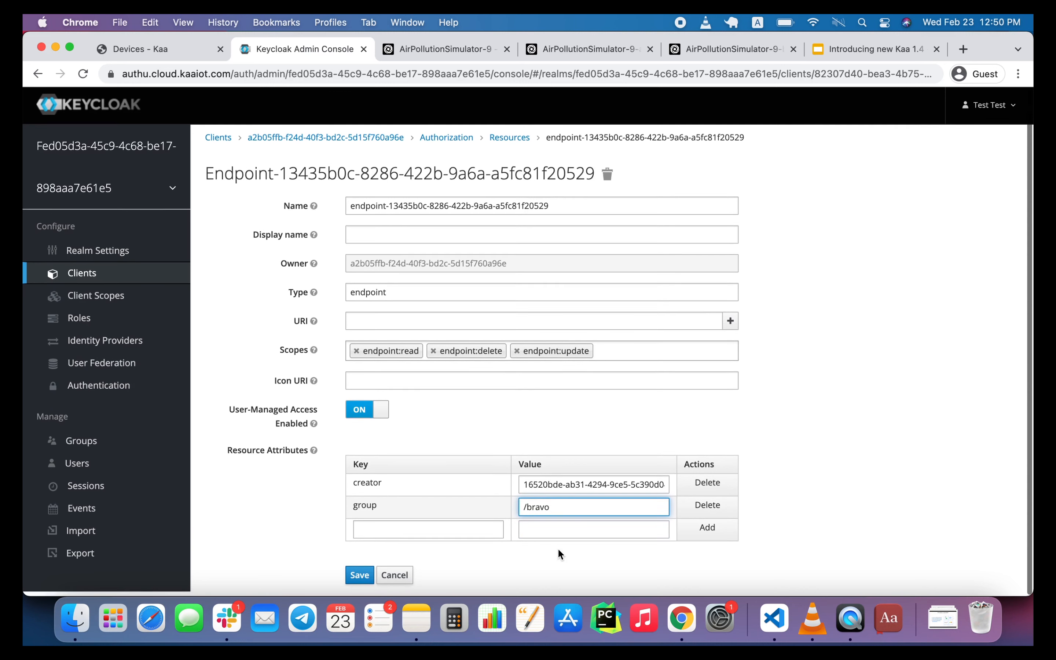
{"action": "left_click", "coordinate": [360, 577]}
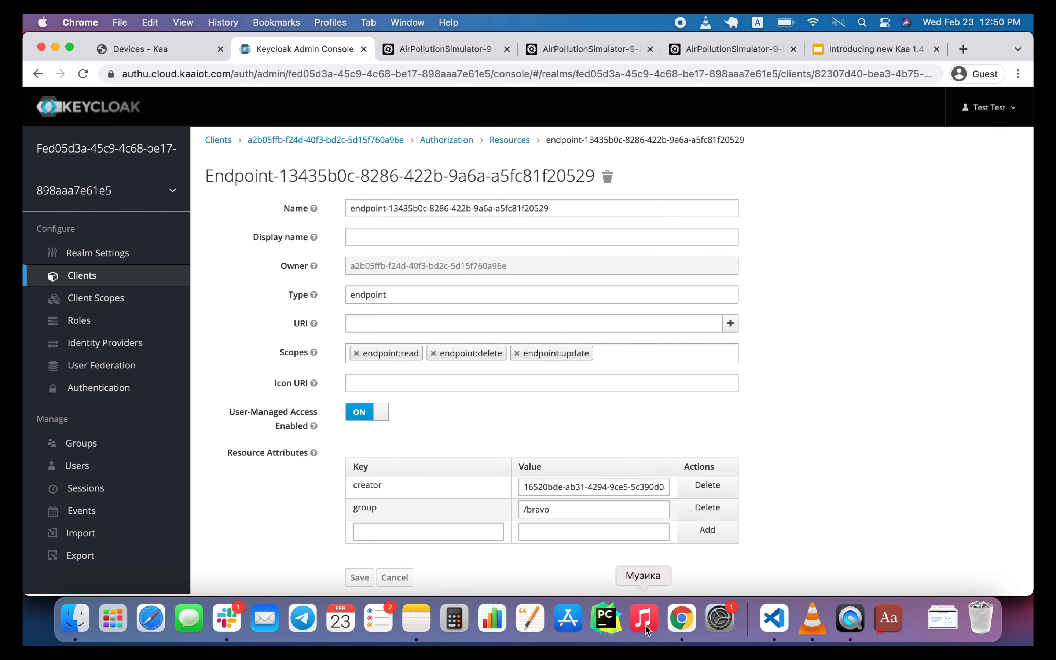
Switch to the Incognito window with the Home dashboard and log out of the alpha admin account.
{"action": "right_click", "coordinate": [680, 620]}
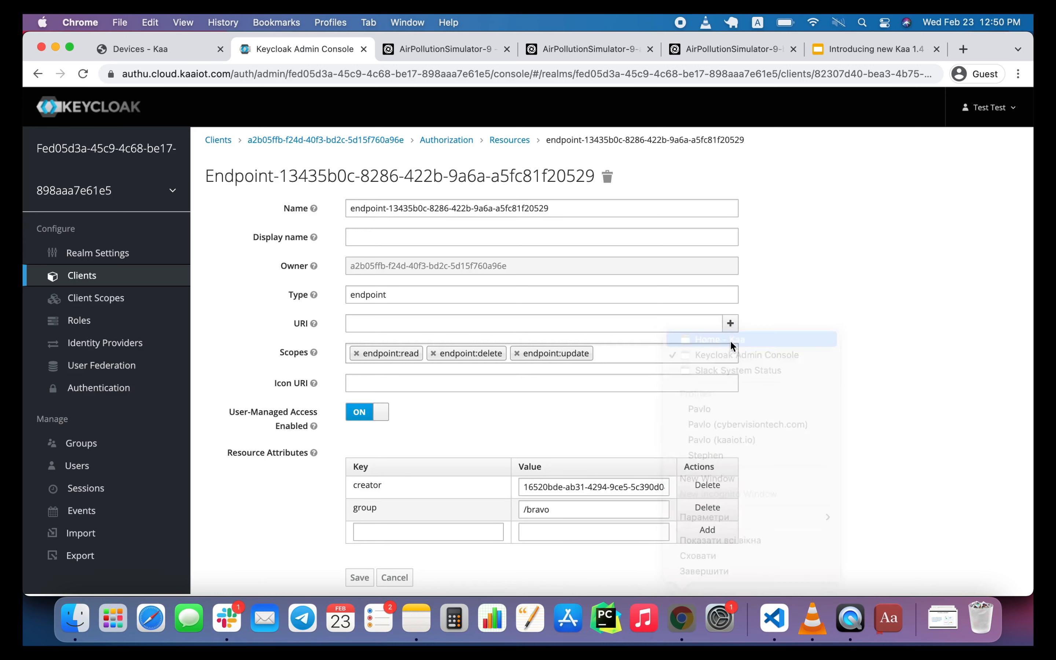
{"action": "left_click", "coordinate": [729, 340]}
{"action": "left_click", "coordinate": [1001, 144]}
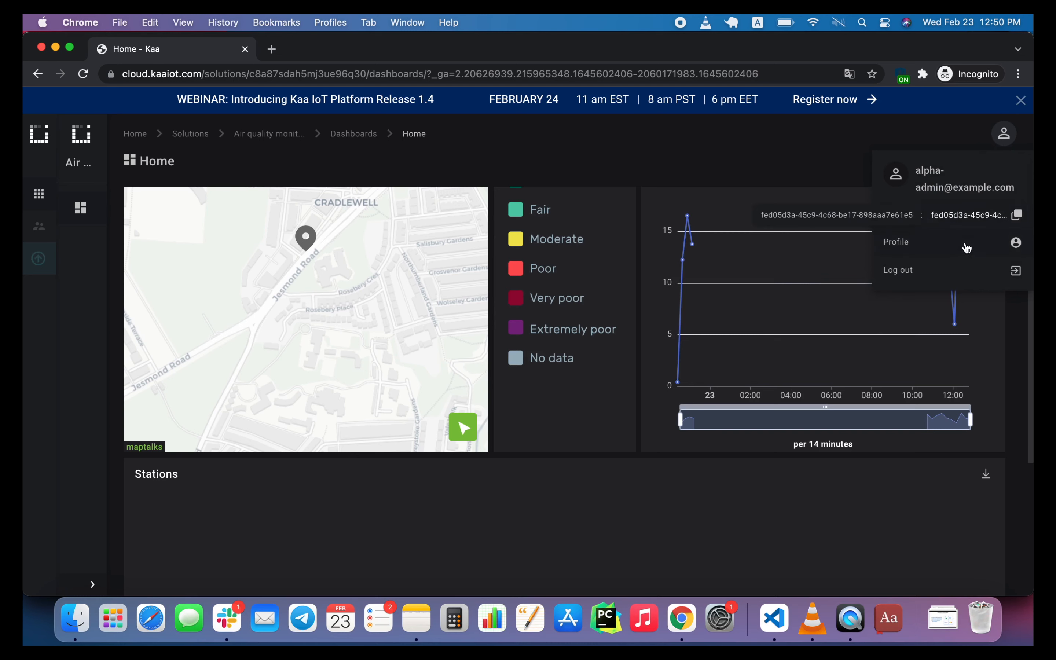
{"action": "left_click", "coordinate": [950, 270]}
{"action": "left_click", "coordinate": [593, 303]}
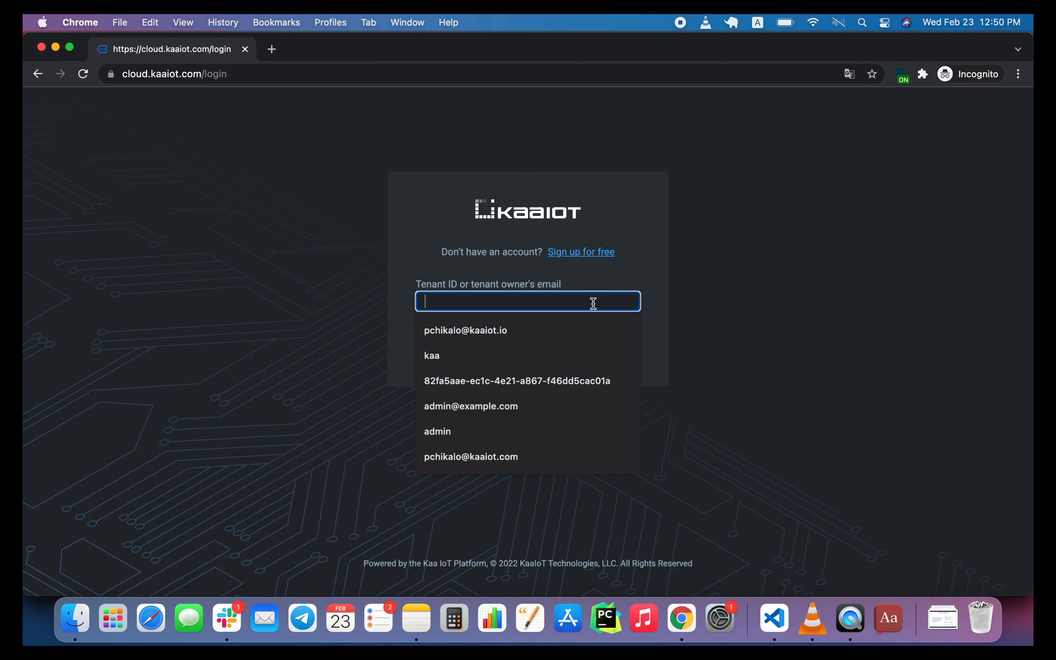
{"action": "type", "text": "13435b0c-8286-422b-9a6a-a5fc81f21529"}
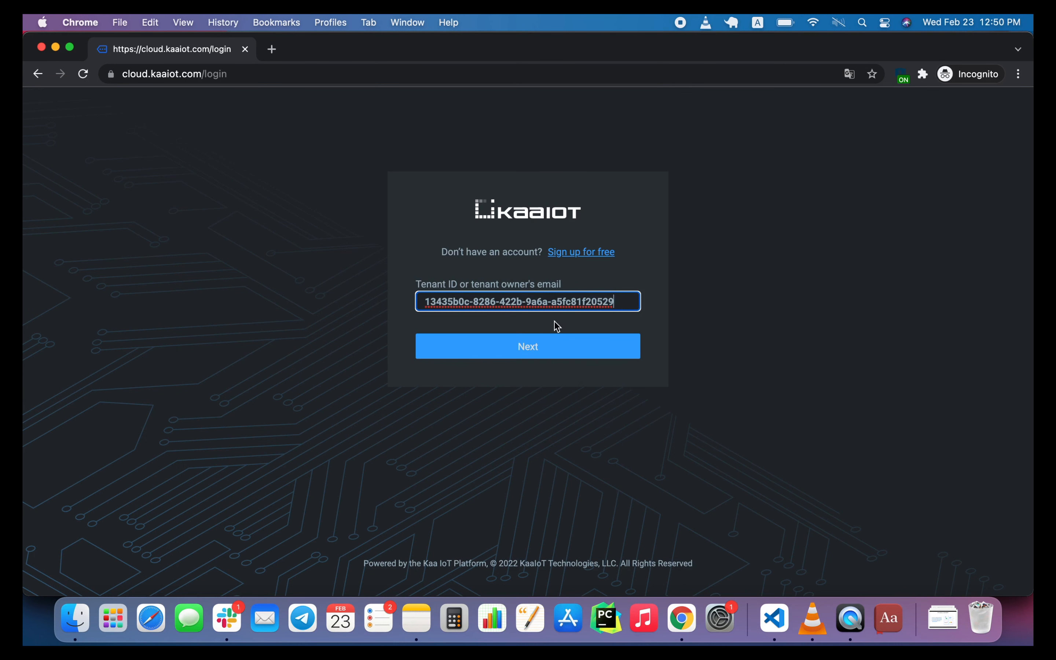
{"action": "left_click", "coordinate": [530, 343]}
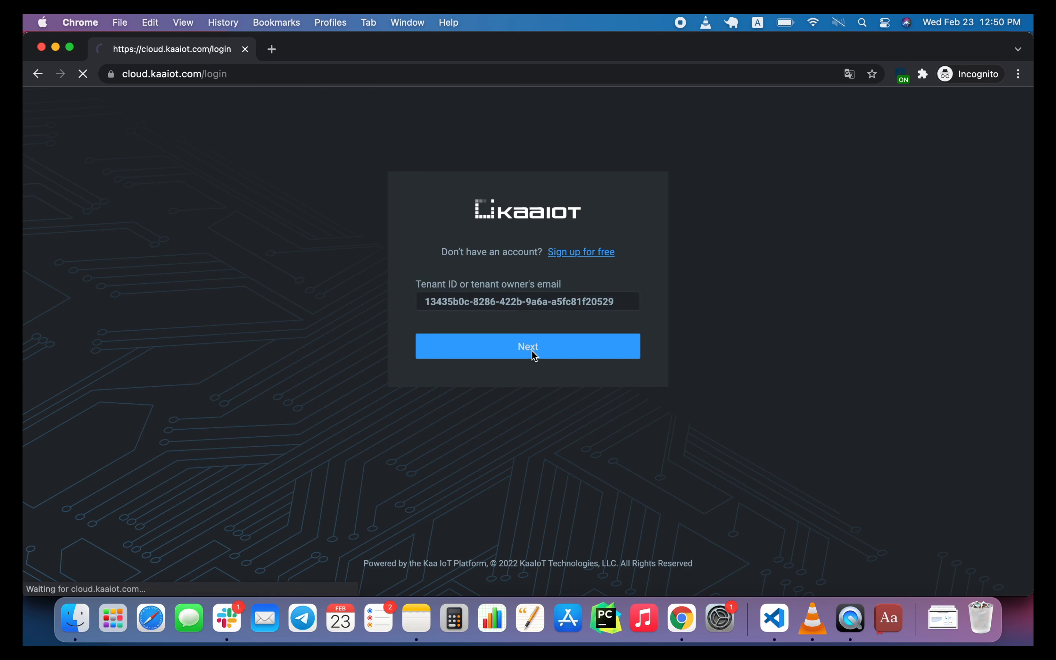
{"action": "left_click", "coordinate": [515, 340]}
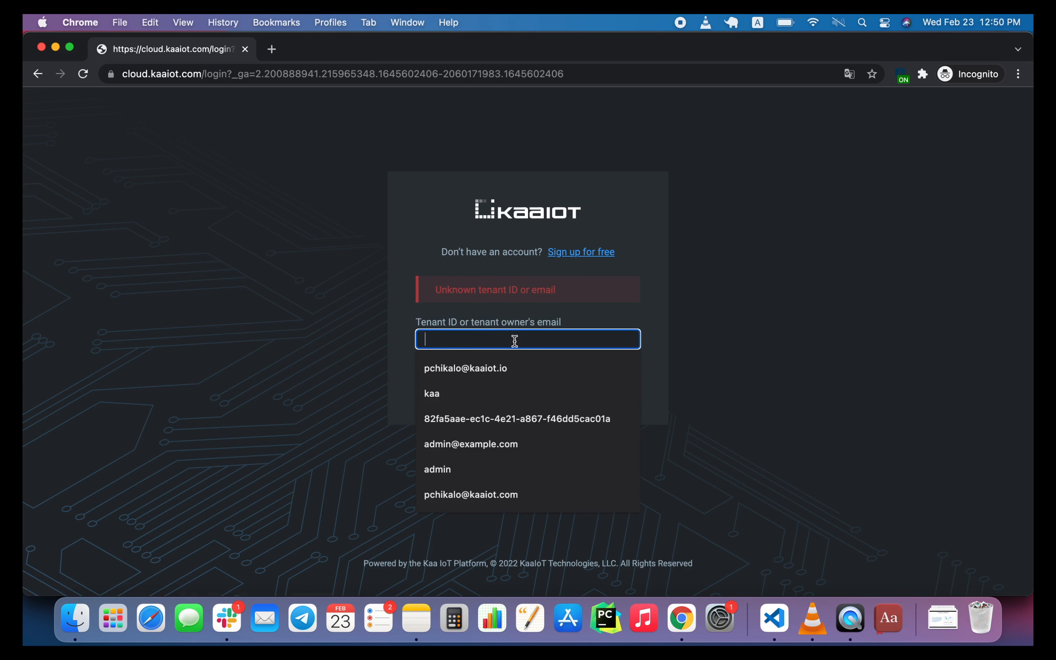
{"action": "type", "text": "13435b0c-8286-422b-9a6a-a5fc81f20529"}
{"action": "key", "text": "super+a"}
{"action": "key", "text": "BackSpace"}
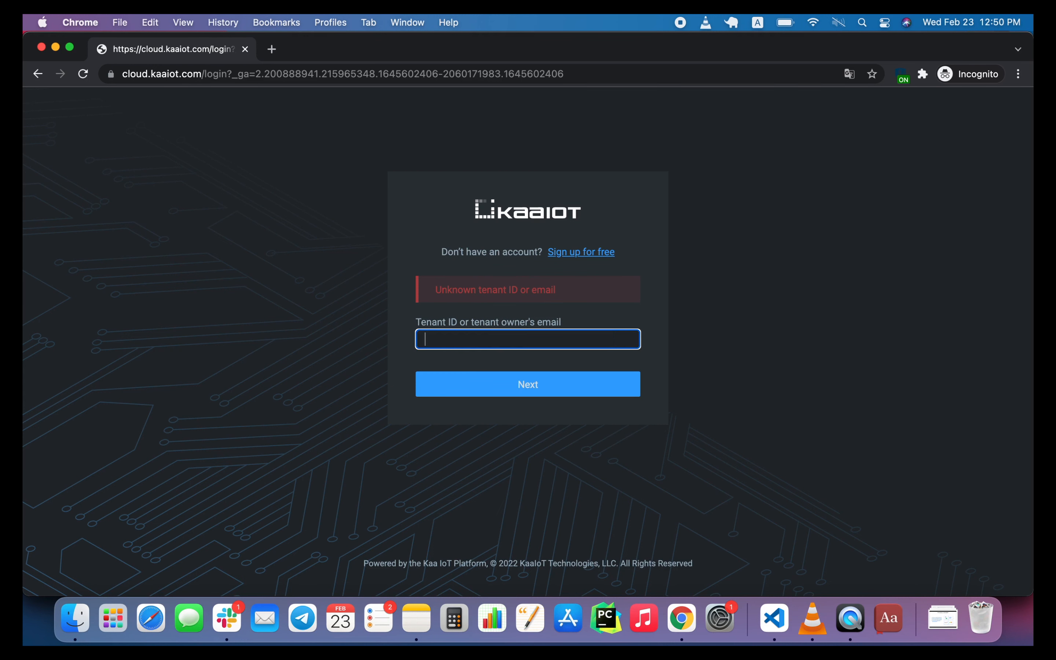
Copy the tenant owner's email from notes.txt in Visual Studio Code and submit it on the Kaa login page in Chrome.
{"action": "left_click", "coordinate": [772, 618]}
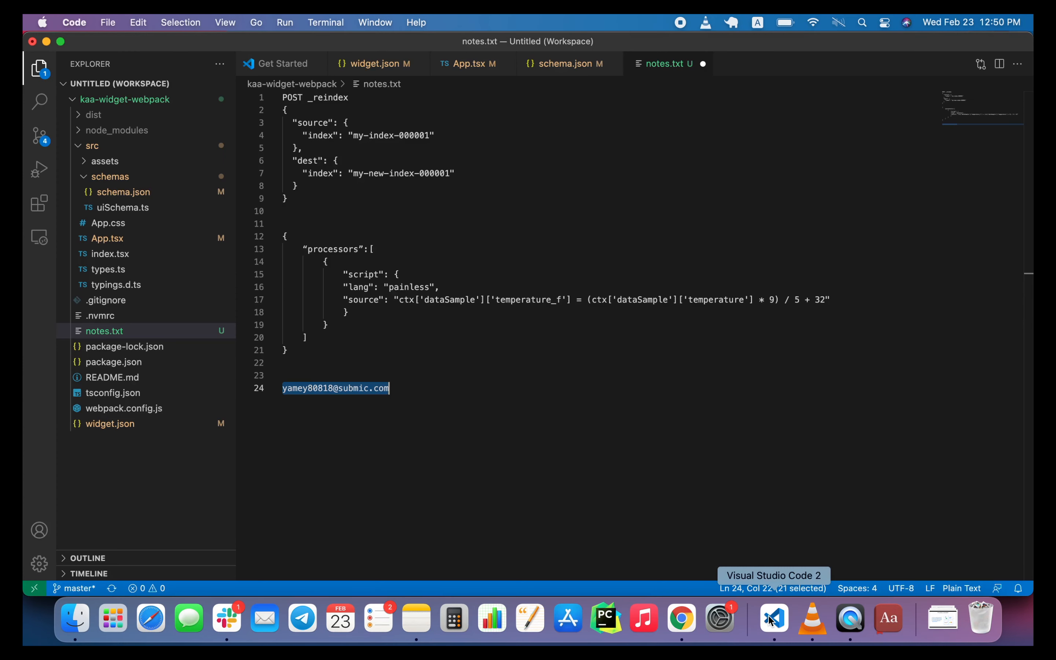
{"action": "left_click", "coordinate": [681, 617]}
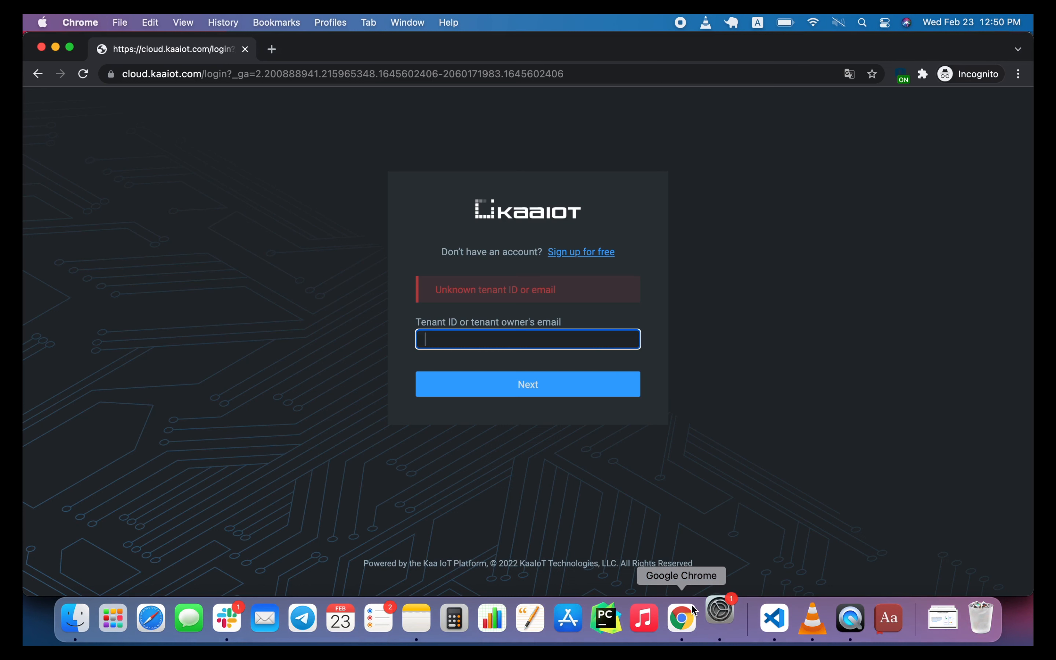
{"action": "left_click", "coordinate": [588, 344]}
{"action": "key", "text": "super+v"}
{"action": "left_click", "coordinate": [545, 382]}
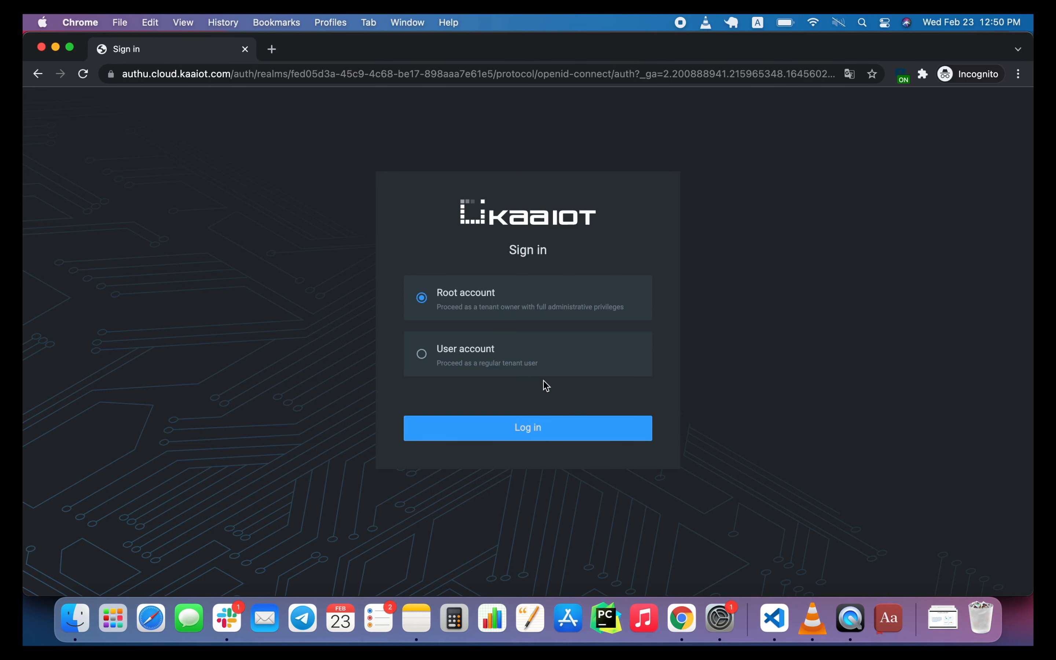
Log in with a user account, entering the bravo admin's username and the account password.
{"action": "left_click", "coordinate": [498, 349]}
{"action": "left_click", "coordinate": [461, 417]}
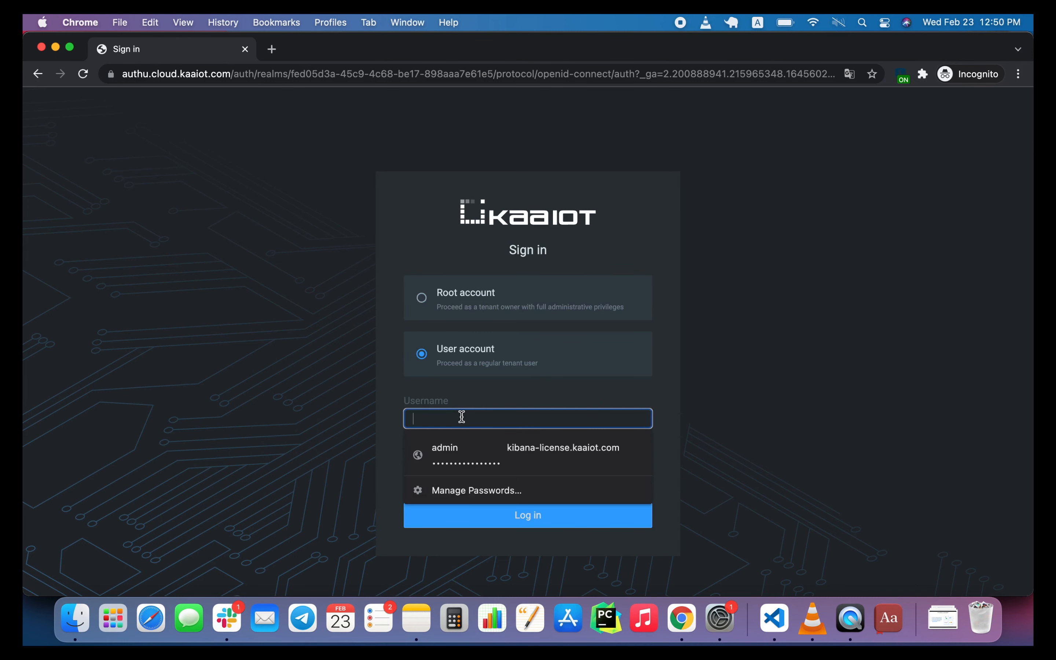
{"action": "type", "text": "brav"}
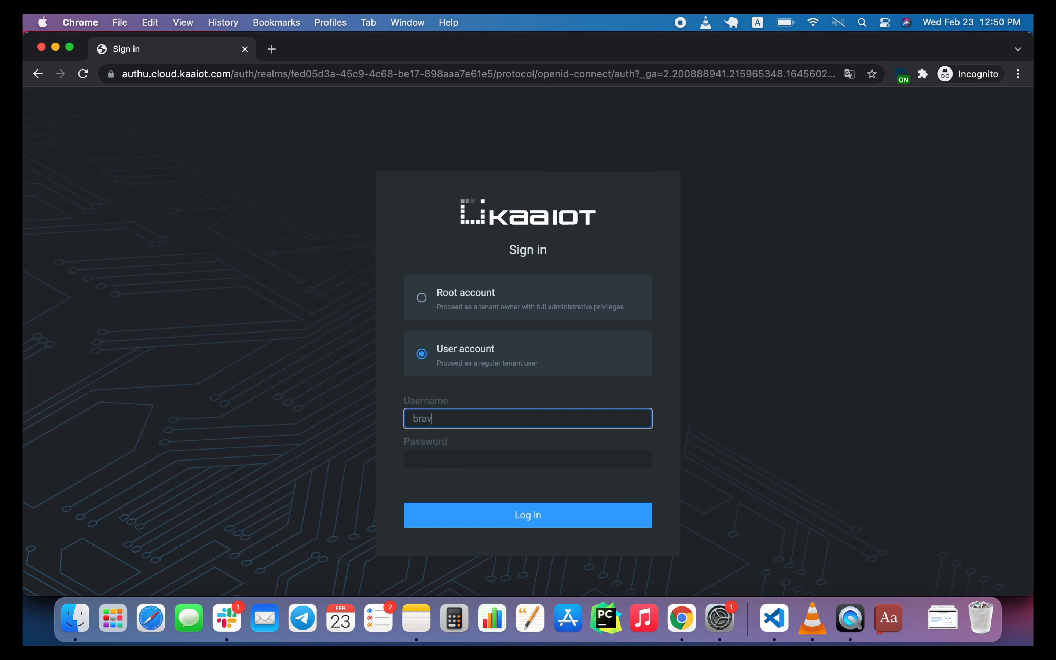
{"action": "type", "text": "o-admin"}
{"action": "left_click", "coordinate": [450, 461]}
{"action": "type", "text": "a"}
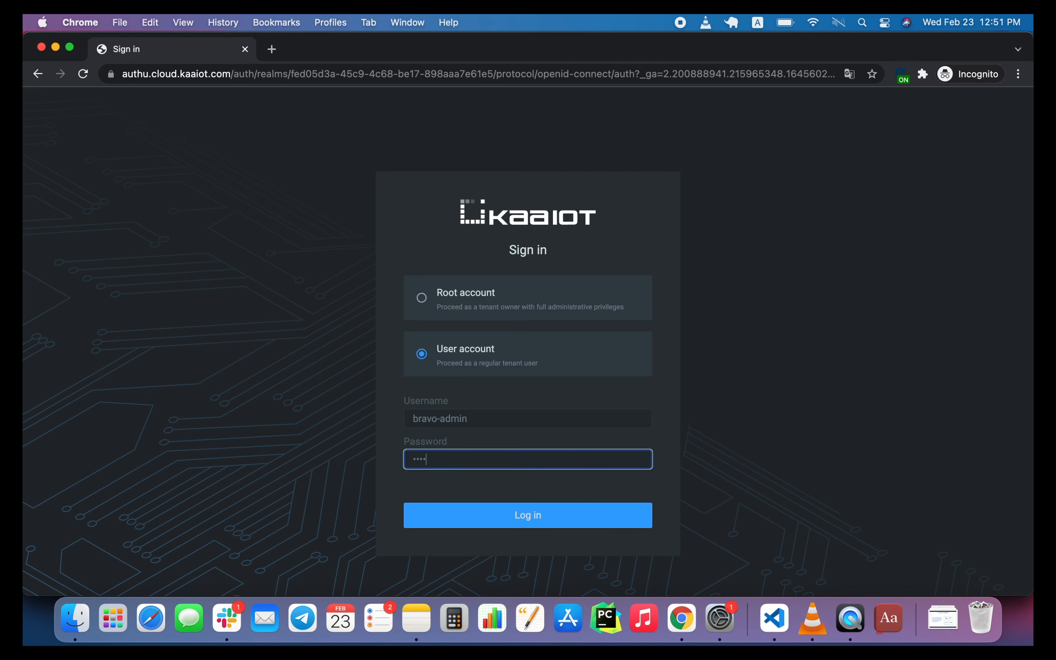
{"action": "left_click", "coordinate": [481, 516]}
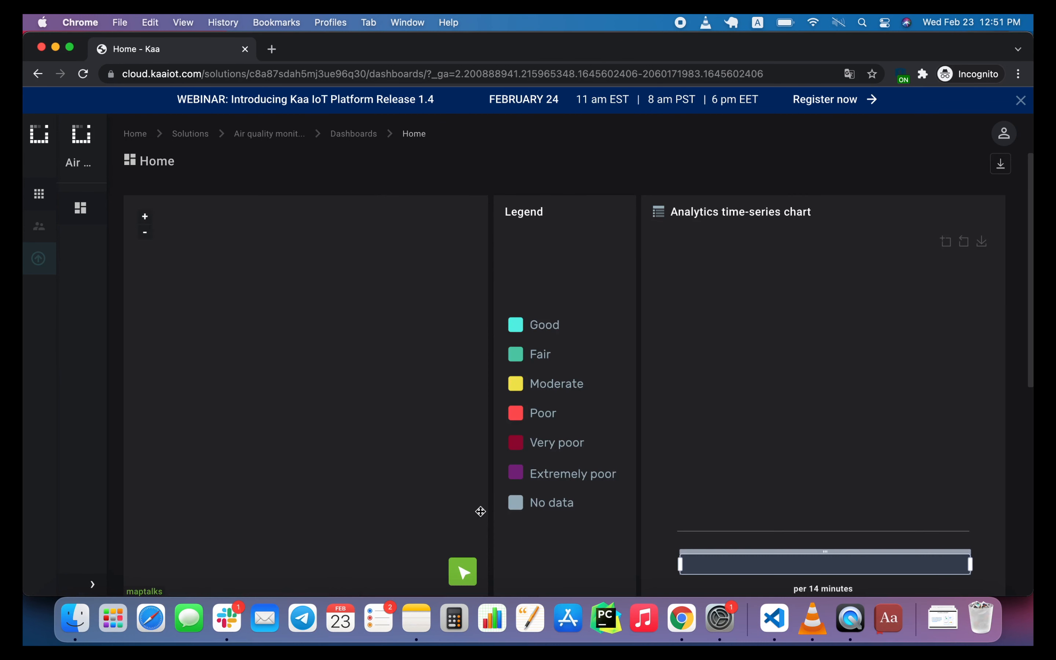
Examine the bravo admin's Home dashboard, including the map, the temperature time-series chart and the Stations list.
{"action": "scroll", "coordinate": [650, 488], "scroll_direction": "down", "scroll_amount": 2}
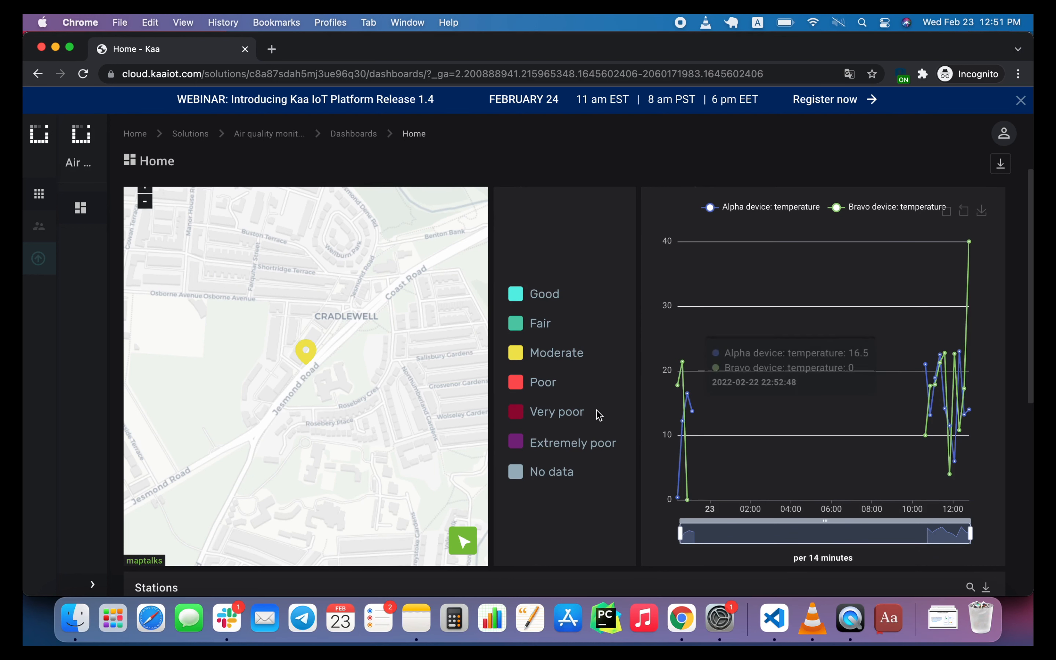
{"action": "scroll", "coordinate": [587, 446], "scroll_direction": "down", "scroll_amount": 2}
{"action": "scroll", "coordinate": [584, 441], "scroll_direction": "down", "scroll_amount": 3}
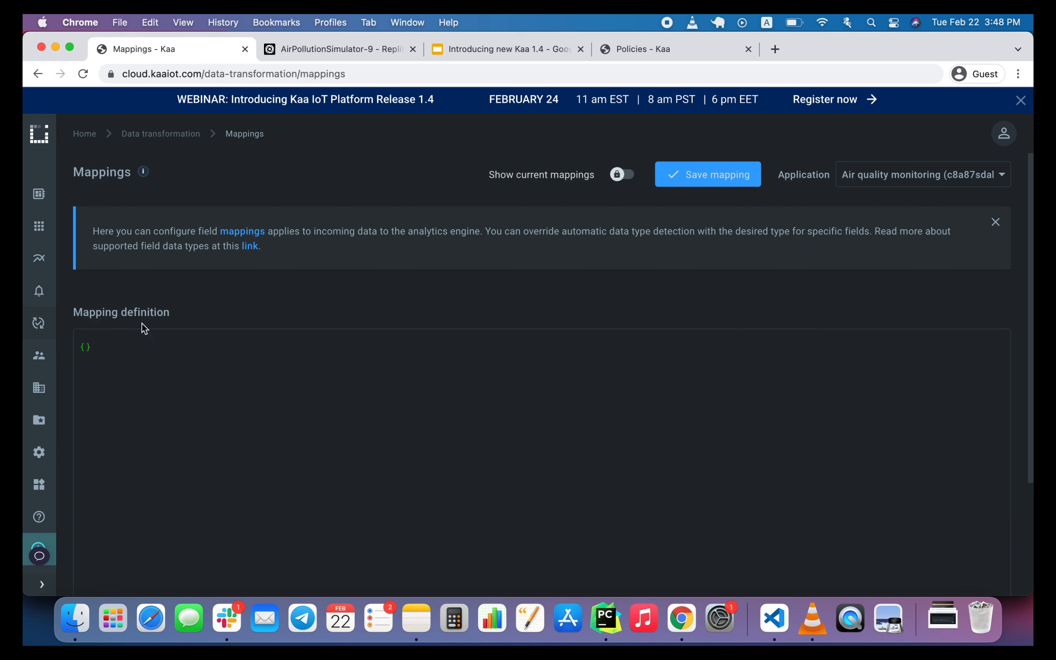
Show the current mappings for the Air quality monitoring application and examine the field data types under dataSample.
{"action": "mouse_move", "coordinate": [37, 321]}
{"action": "left_click", "coordinate": [626, 175]}
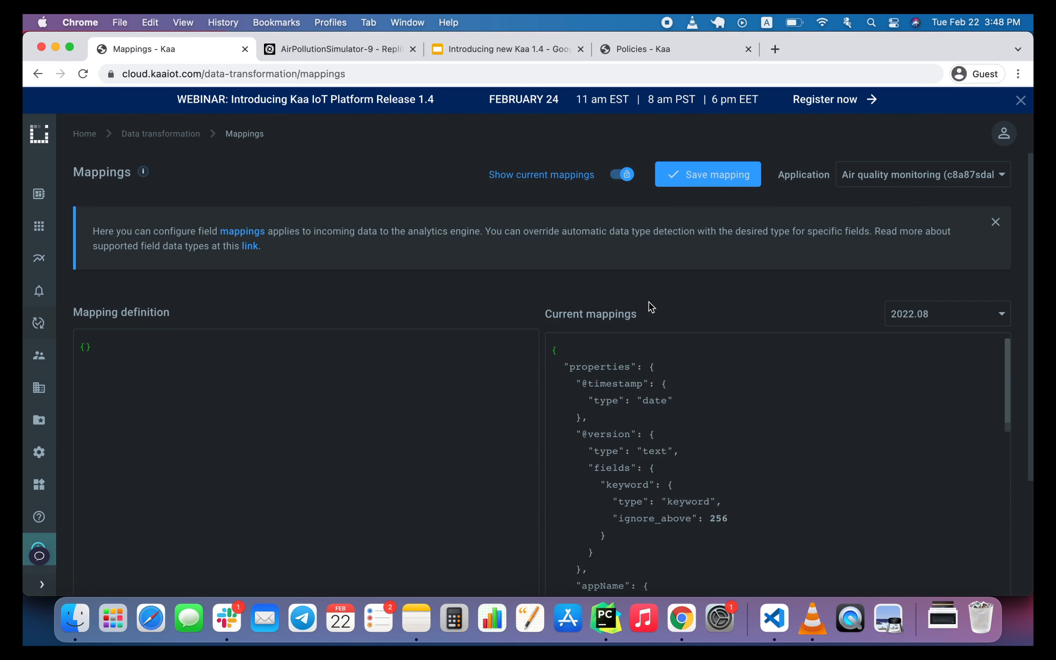
{"action": "scroll", "coordinate": [685, 497], "scroll_direction": "down", "scroll_amount": 5}
{"action": "scroll", "coordinate": [685, 497], "scroll_direction": "down", "scroll_amount": 1}
{"action": "scroll", "coordinate": [685, 498], "scroll_direction": "down", "scroll_amount": 6}
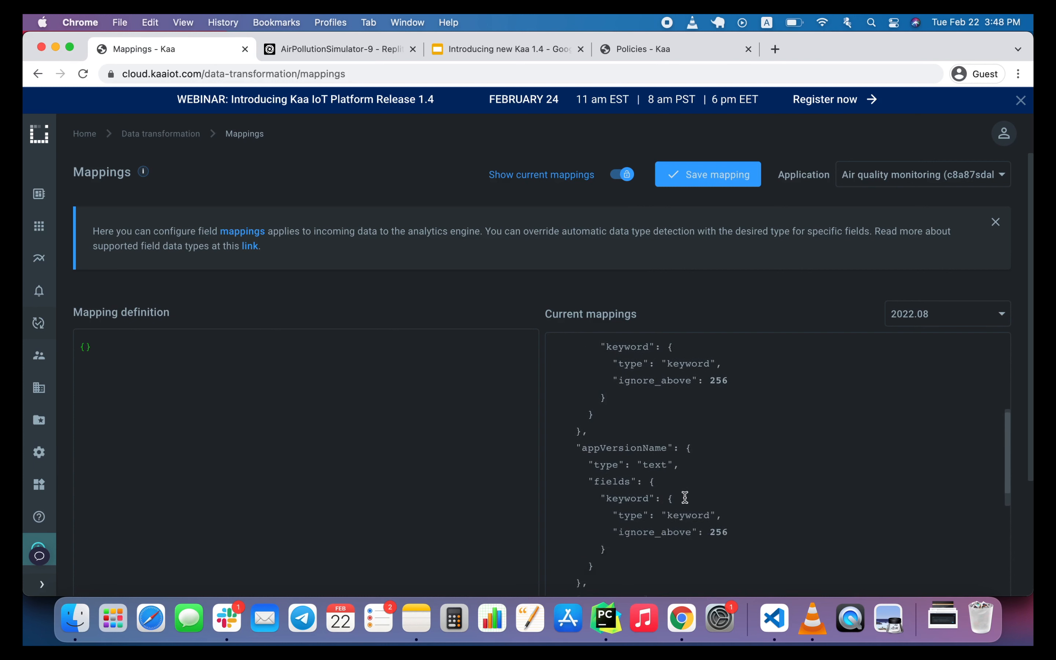
{"action": "scroll", "coordinate": [684, 497], "scroll_direction": "down", "scroll_amount": 4}
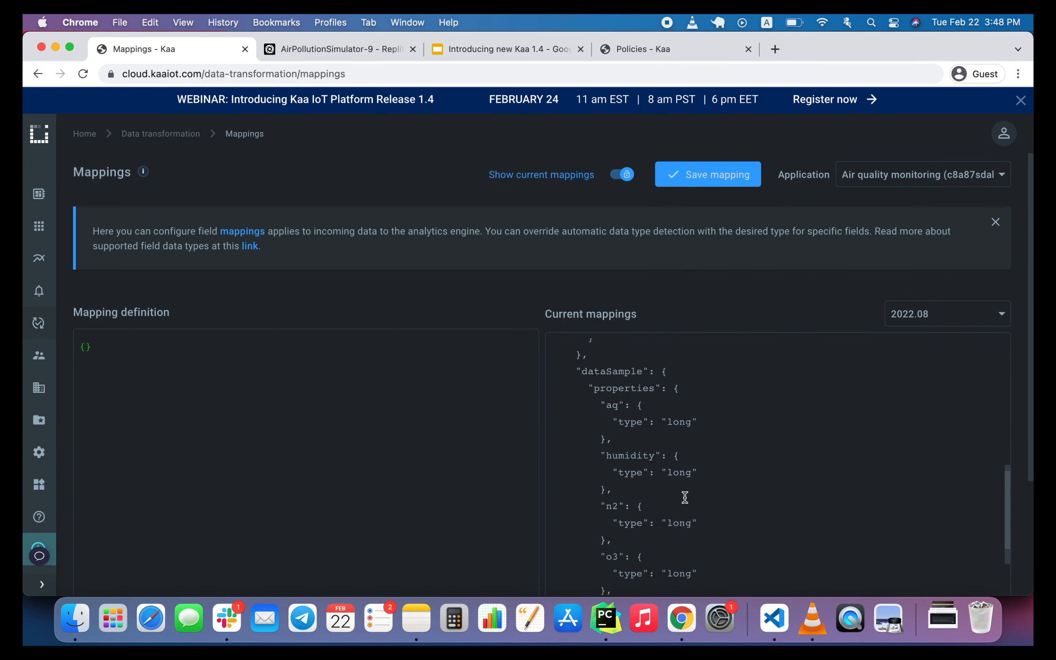
{"action": "scroll", "coordinate": [684, 497], "scroll_direction": "down", "scroll_amount": 1}
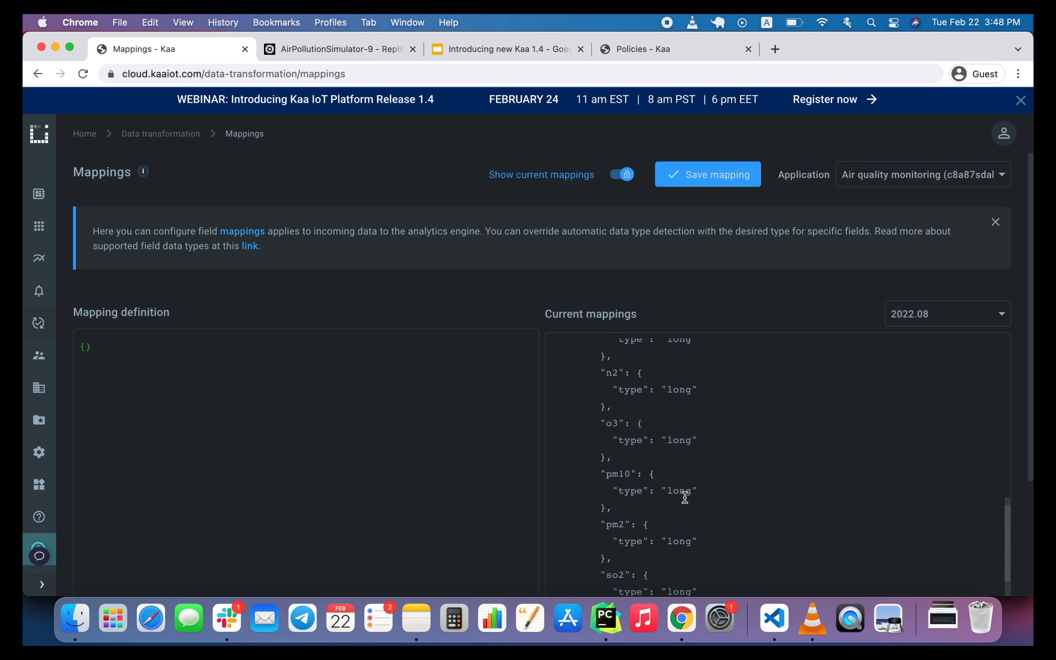
{"action": "scroll", "coordinate": [685, 498], "scroll_direction": "down", "scroll_amount": 3}
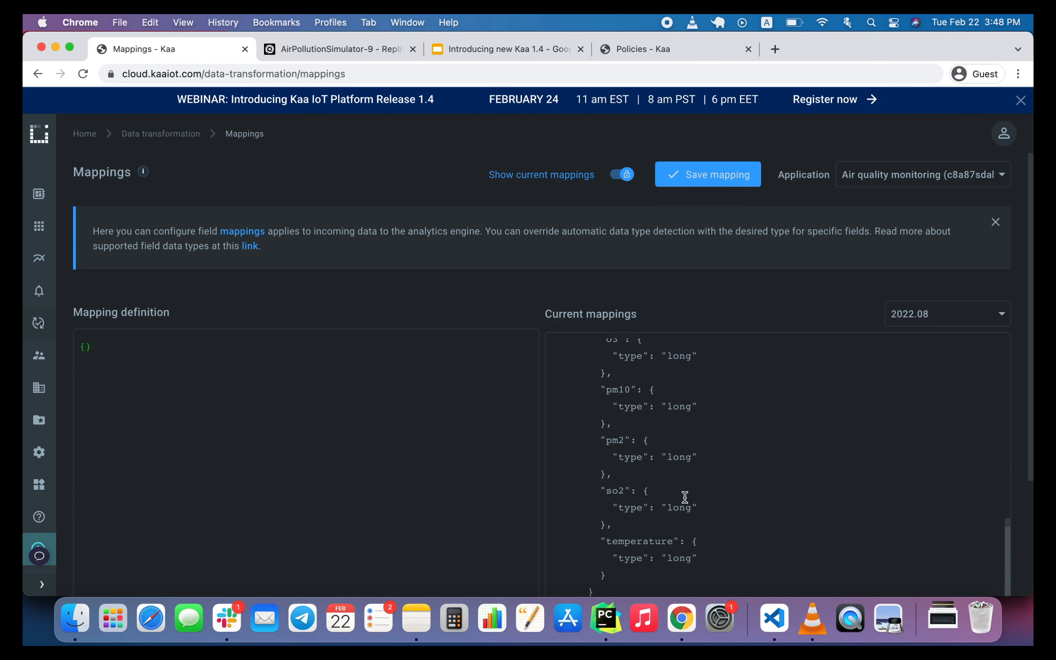
{"action": "scroll", "coordinate": [685, 497], "scroll_direction": "down", "scroll_amount": 2}
{"action": "scroll", "coordinate": [533, 482], "scroll_direction": "down", "scroll_amount": 2}
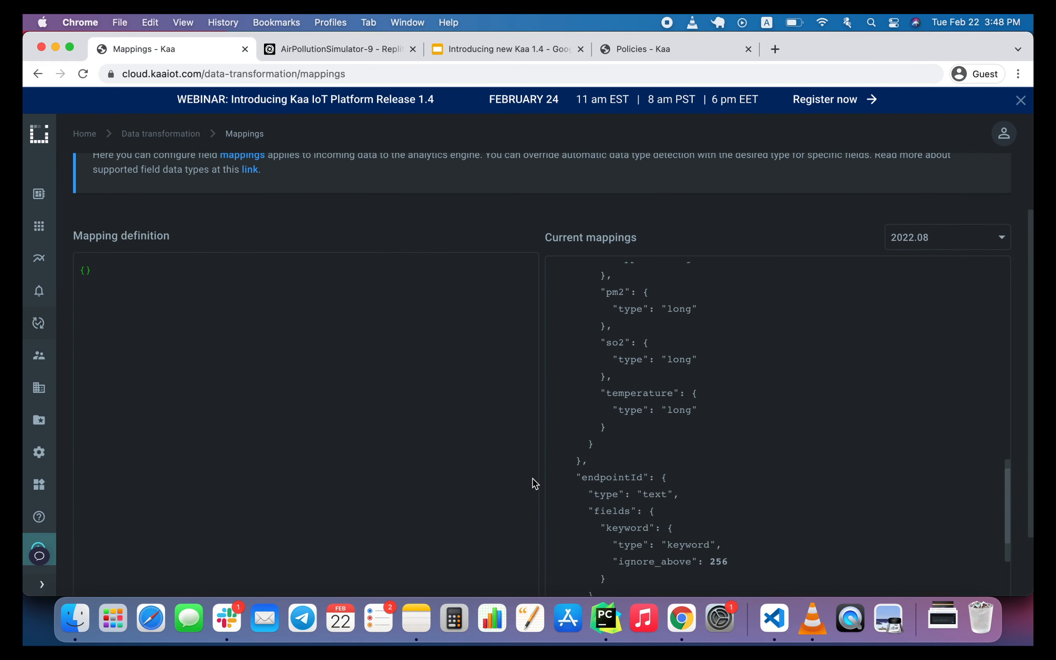
{"action": "scroll", "coordinate": [653, 436], "scroll_direction": "up", "scroll_amount": 1}
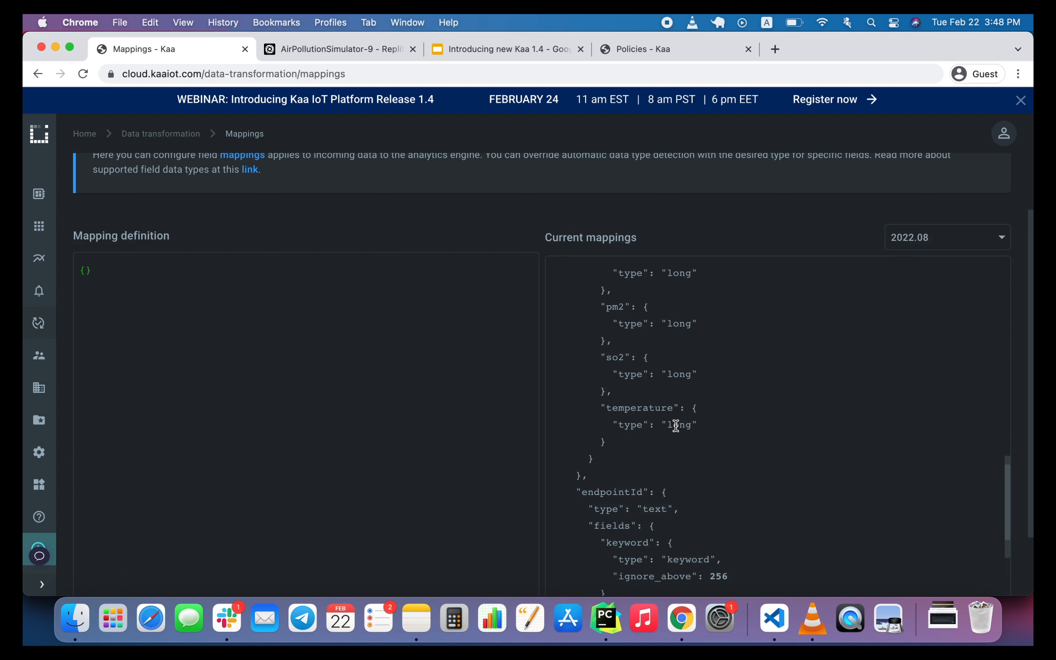
Copy the entire current mappings JSON and paste it over the contents of the mapping definition.
{"action": "triple_click", "coordinate": [675, 424]}
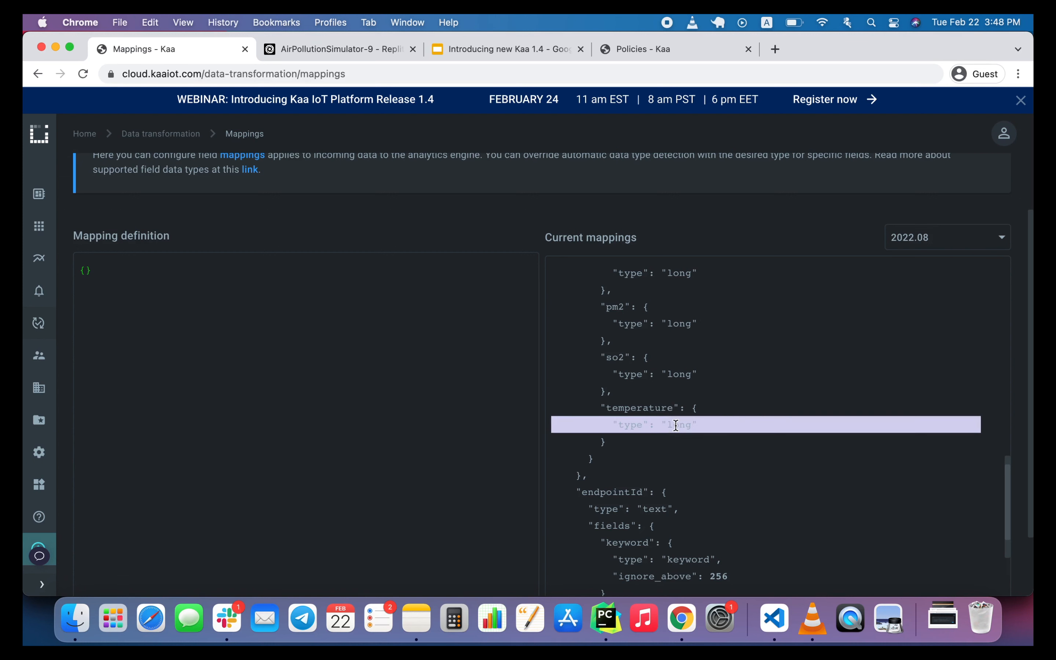
{"action": "key", "text": "super+a"}
{"action": "key", "text": "super+c"}
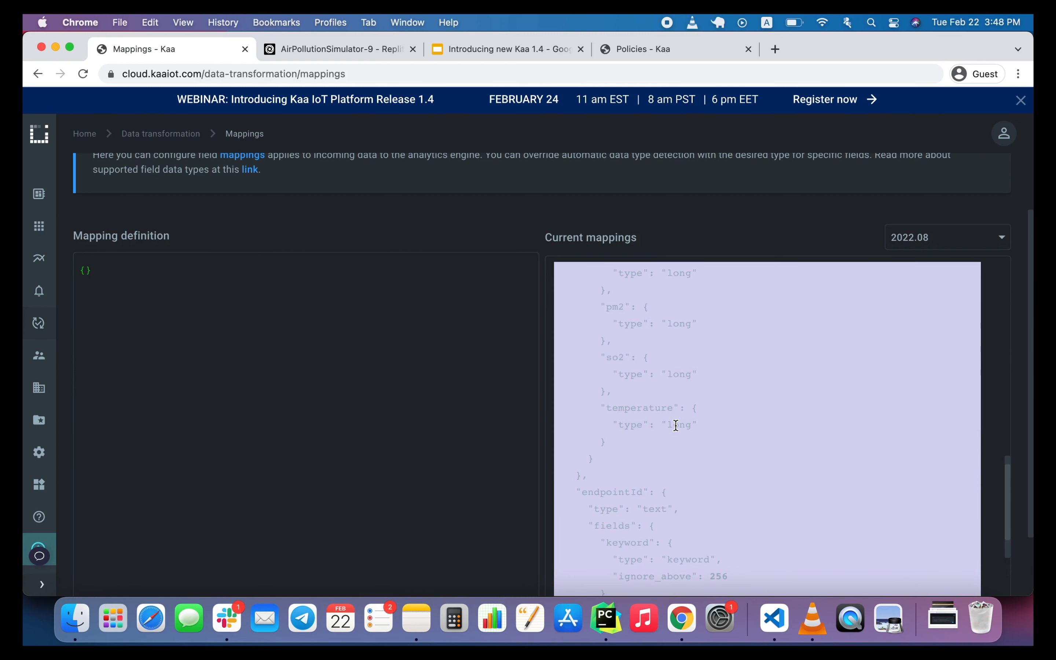
{"action": "left_click", "coordinate": [294, 389]}
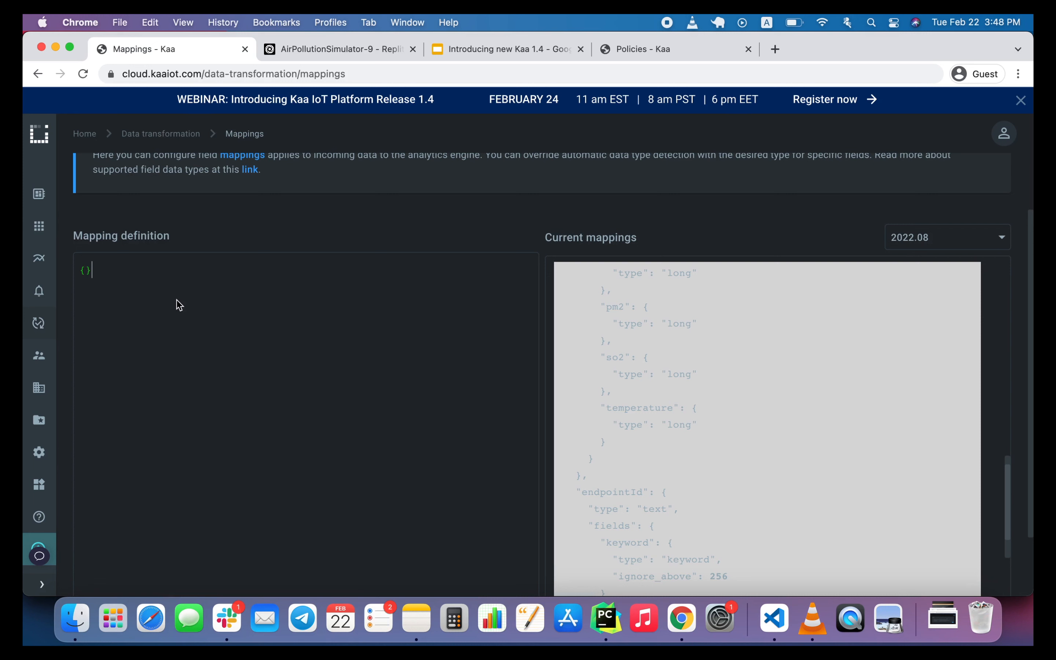
{"action": "key", "text": "super+a"}
{"action": "key", "text": "super+v"}
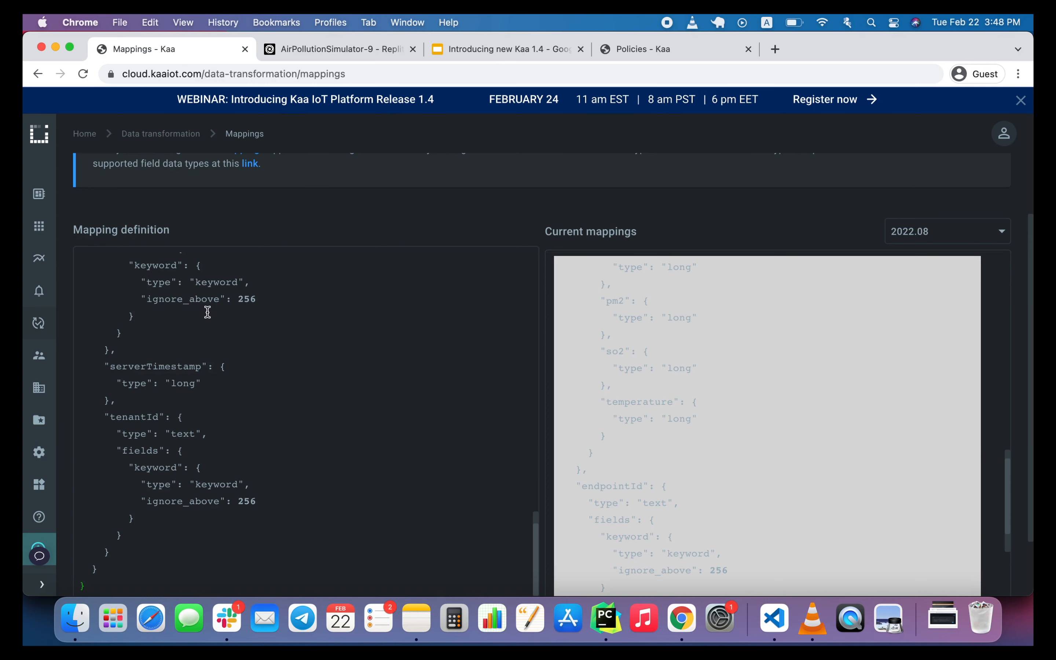
In the mapping definition, set the type of the temperature field under dataSample to "double".
{"action": "scroll", "coordinate": [243, 344], "scroll_direction": "down", "scroll_amount": 2}
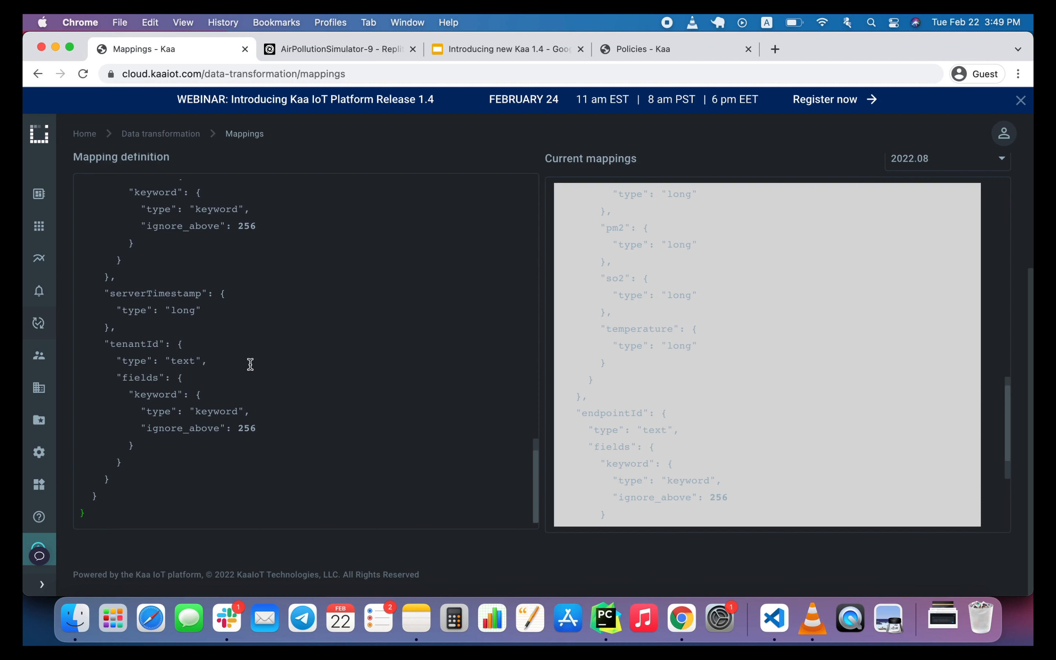
{"action": "scroll", "coordinate": [250, 365], "scroll_direction": "up", "scroll_amount": 3}
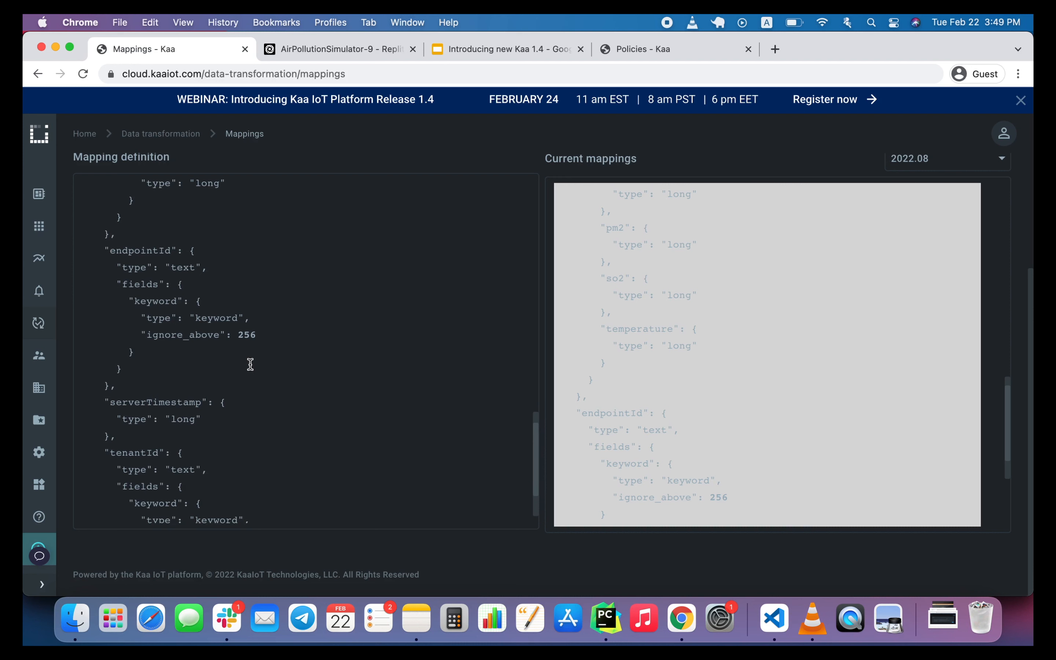
{"action": "scroll", "coordinate": [250, 364], "scroll_direction": "up", "scroll_amount": 1}
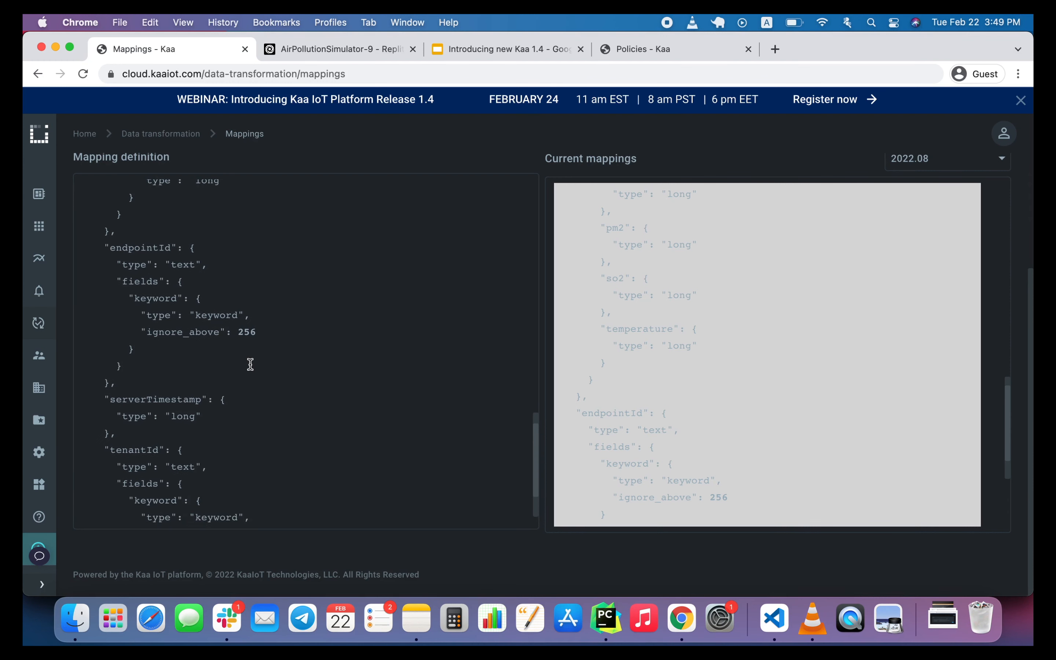
{"action": "scroll", "coordinate": [250, 365], "scroll_direction": "up", "scroll_amount": 2}
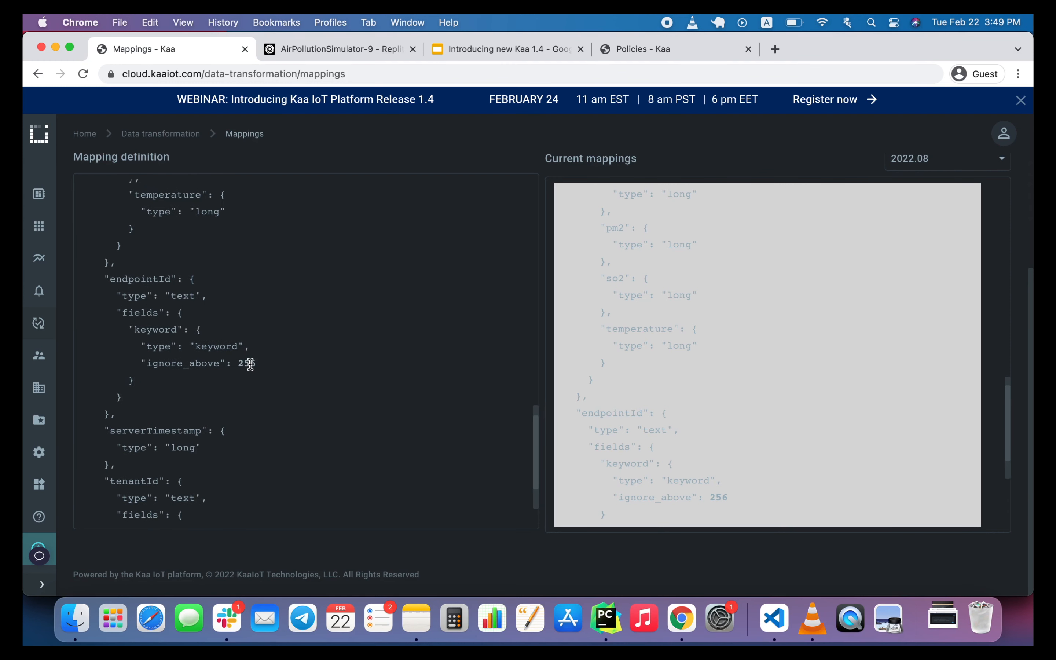
{"action": "scroll", "coordinate": [250, 364], "scroll_direction": "up", "scroll_amount": 1}
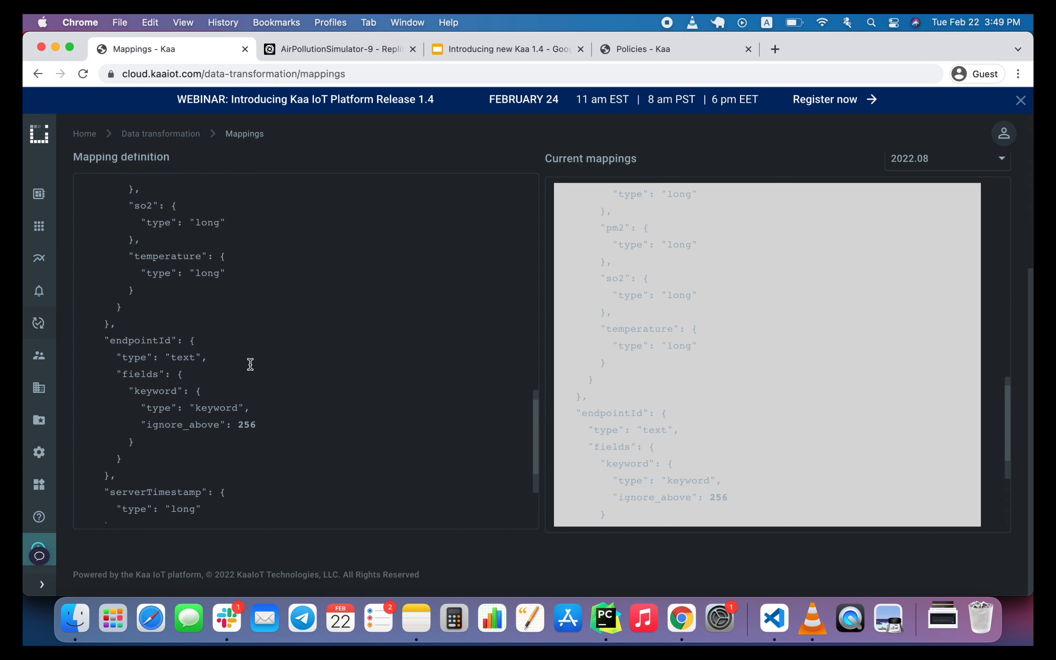
{"action": "left_click", "coordinate": [681, 321]}
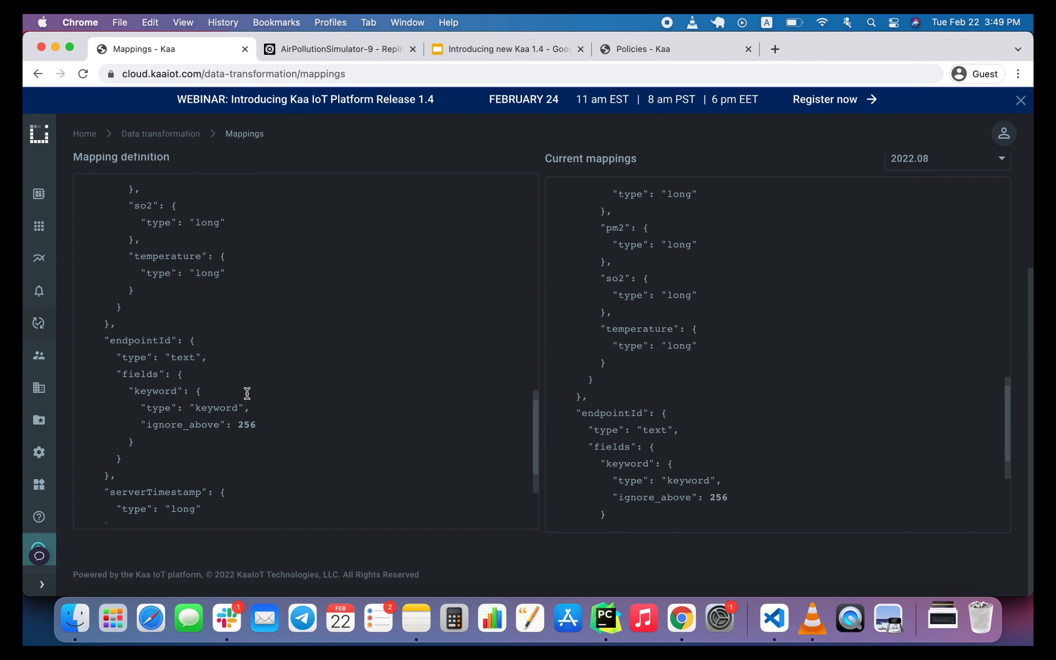
{"action": "scroll", "coordinate": [245, 392], "scroll_direction": "up", "scroll_amount": 4}
{"action": "double_click", "coordinate": [210, 373]}
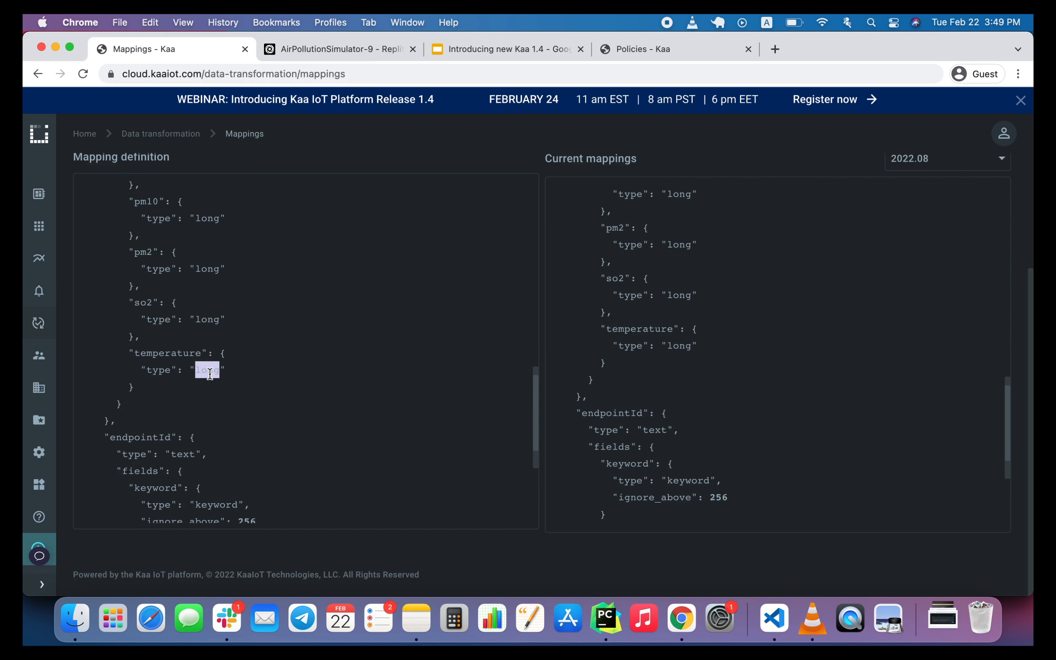
{"action": "type", "text": "double"}
Save the mapping and confirm saving the changes to the application template.
{"action": "scroll", "coordinate": [582, 238], "scroll_direction": "up", "scroll_amount": 1}
{"action": "scroll", "coordinate": [582, 238], "scroll_direction": "up", "scroll_amount": 5}
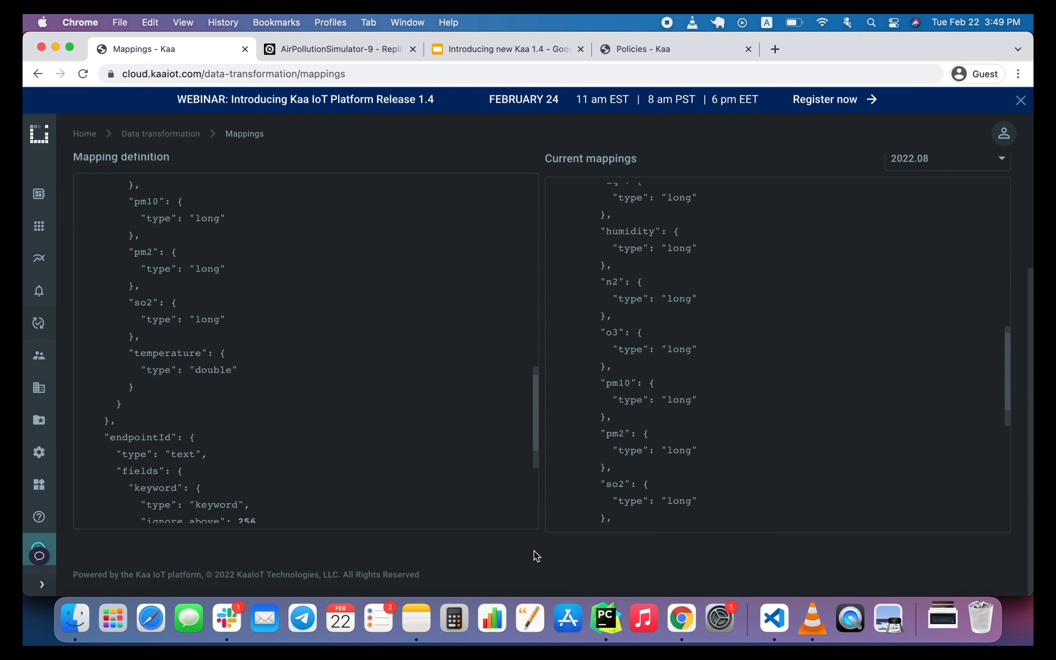
{"action": "scroll", "coordinate": [536, 546], "scroll_direction": "up", "scroll_amount": 3}
{"action": "scroll", "coordinate": [535, 544], "scroll_direction": "up", "scroll_amount": 1}
{"action": "left_click", "coordinate": [711, 174]}
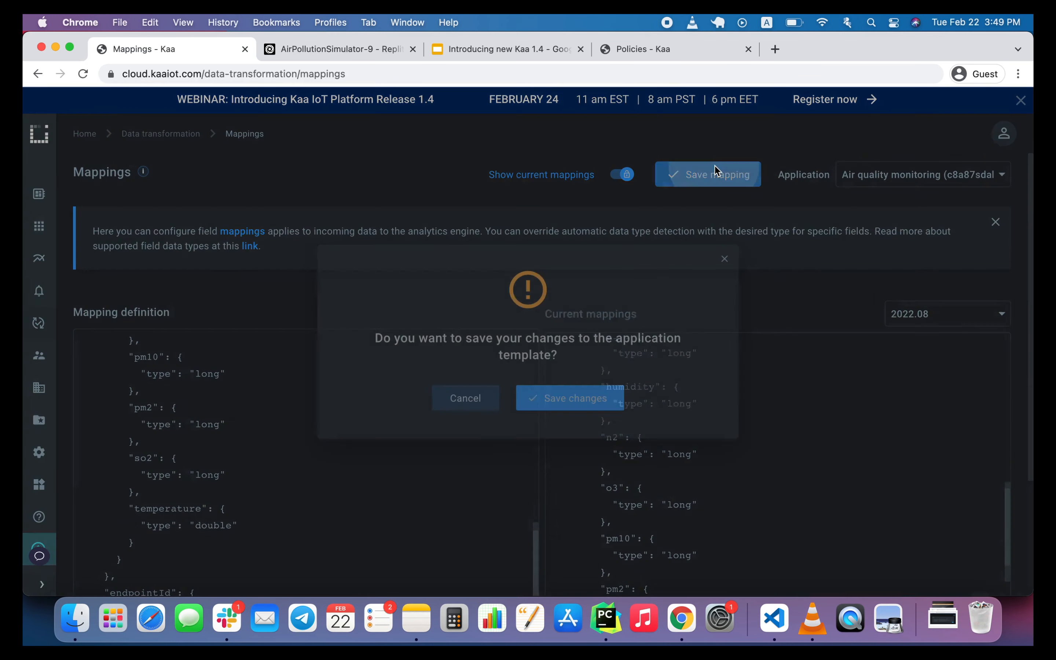
{"action": "left_click", "coordinate": [546, 397]}
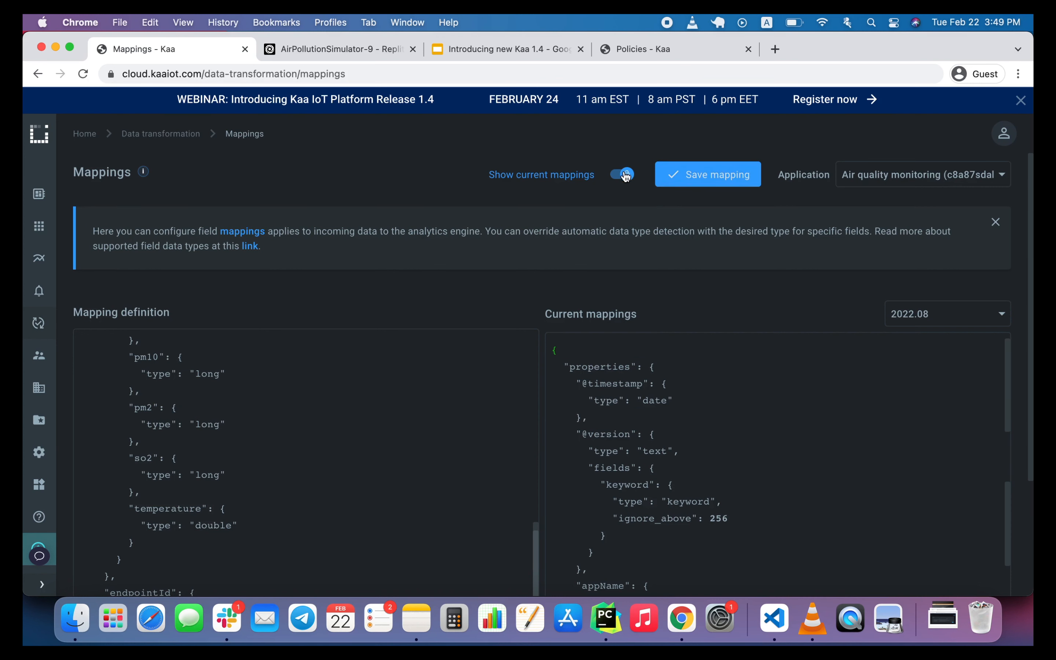
Reload the current mappings for 2022.08 and examine the dataSample field types, including temperature.
{"action": "left_click", "coordinate": [623, 176]}
{"action": "left_click", "coordinate": [623, 176]}
{"action": "scroll", "coordinate": [667, 464], "scroll_direction": "down", "scroll_amount": 5}
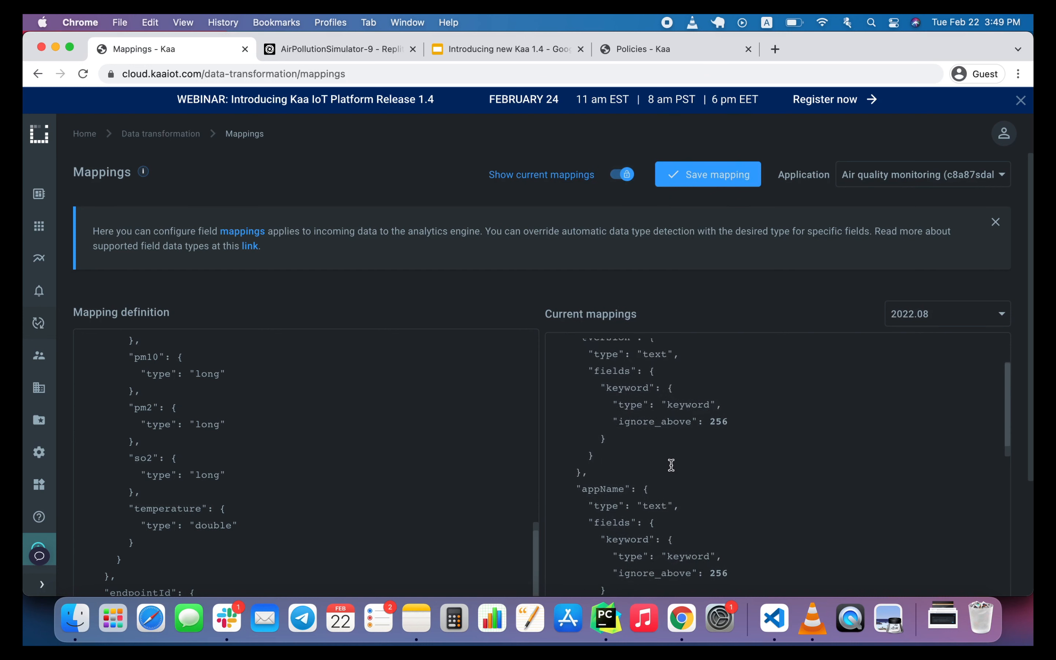
{"action": "scroll", "coordinate": [488, 355], "scroll_direction": "down", "scroll_amount": 3}
{"action": "scroll", "coordinate": [488, 354], "scroll_direction": "down", "scroll_amount": 3}
{"action": "scroll", "coordinate": [534, 314], "scroll_direction": "down", "scroll_amount": 3}
{"action": "scroll", "coordinate": [617, 376], "scroll_direction": "down", "scroll_amount": 5}
{"action": "scroll", "coordinate": [617, 374], "scroll_direction": "down", "scroll_amount": 5}
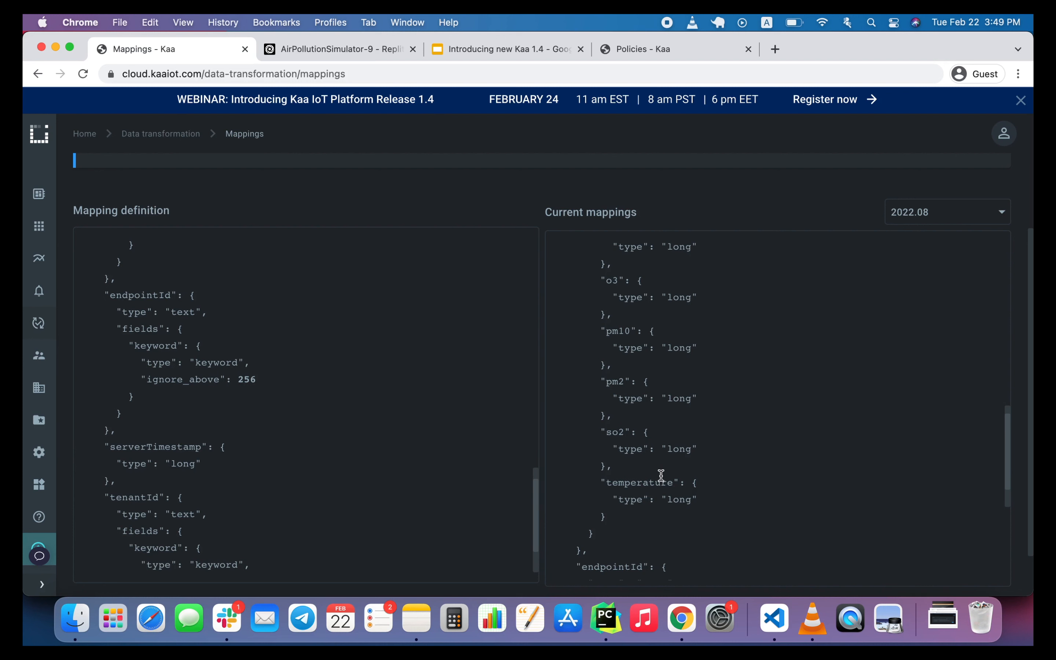
{"action": "scroll", "coordinate": [661, 474], "scroll_direction": "down", "scroll_amount": 1}
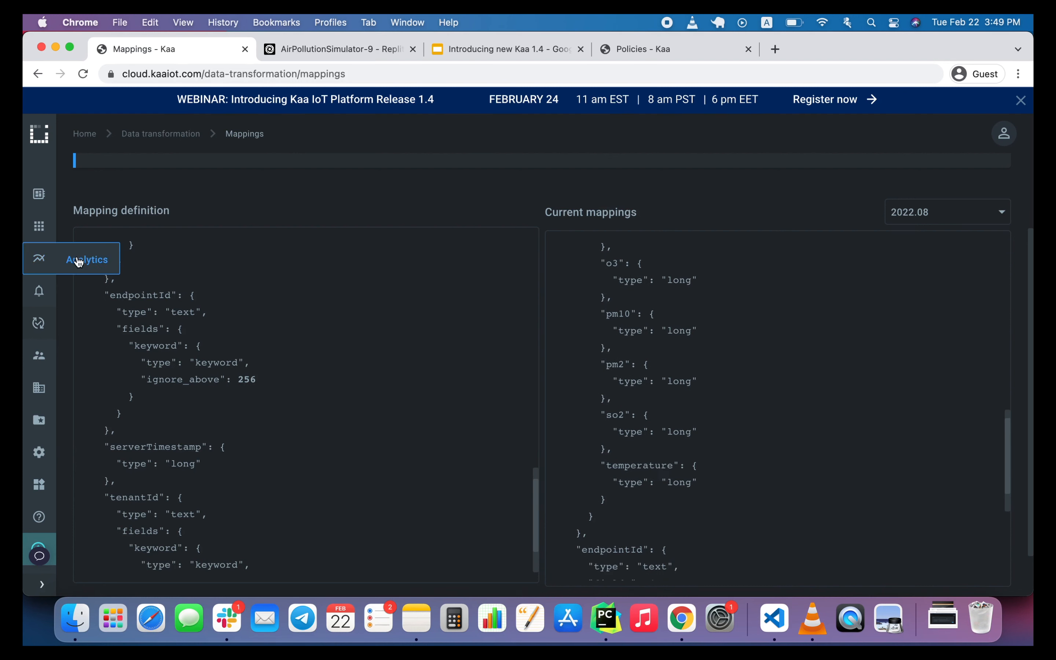
Open Kaa's analytics and enter the full name of the application's 2022.08 index as the new index pattern.
{"action": "left_click", "coordinate": [71, 261]}
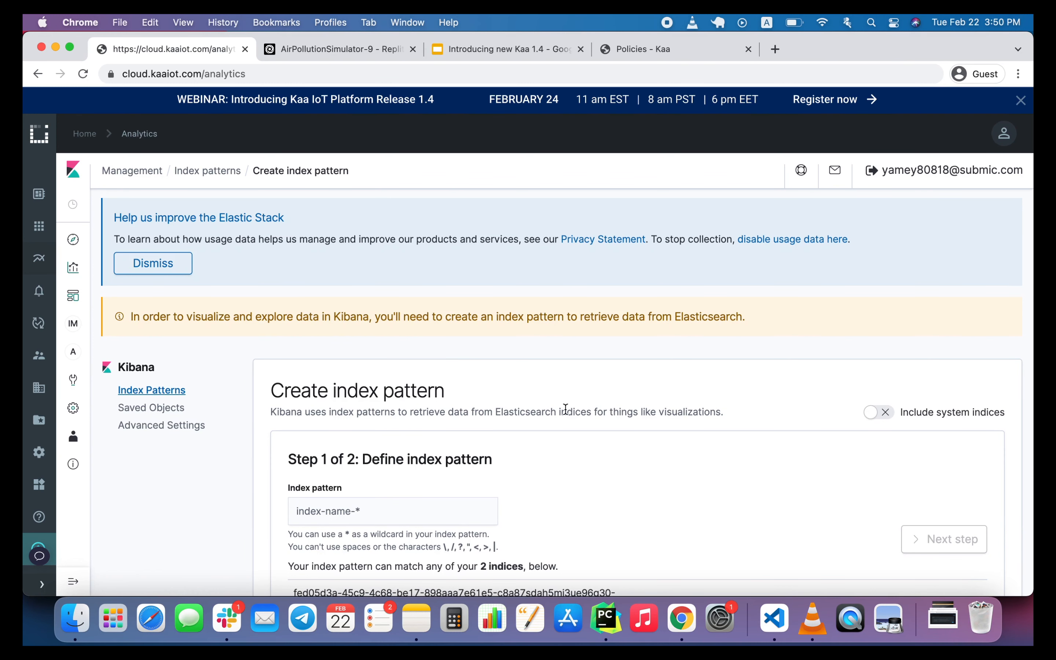
{"action": "scroll", "coordinate": [565, 410], "scroll_direction": "down", "scroll_amount": 3}
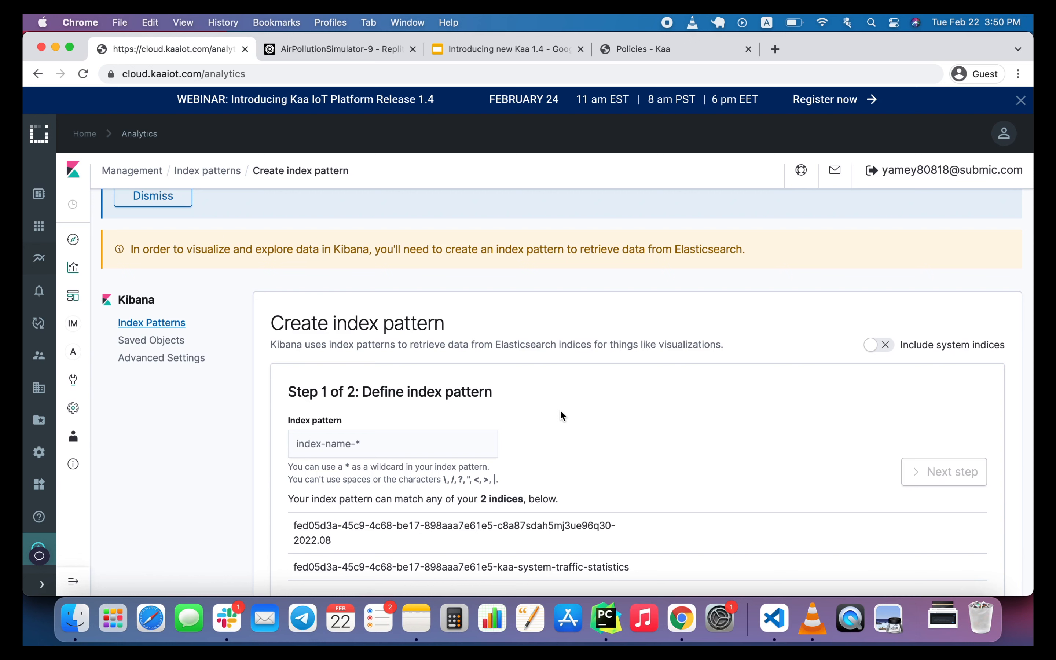
{"action": "scroll", "coordinate": [569, 458], "scroll_direction": "down", "scroll_amount": 1}
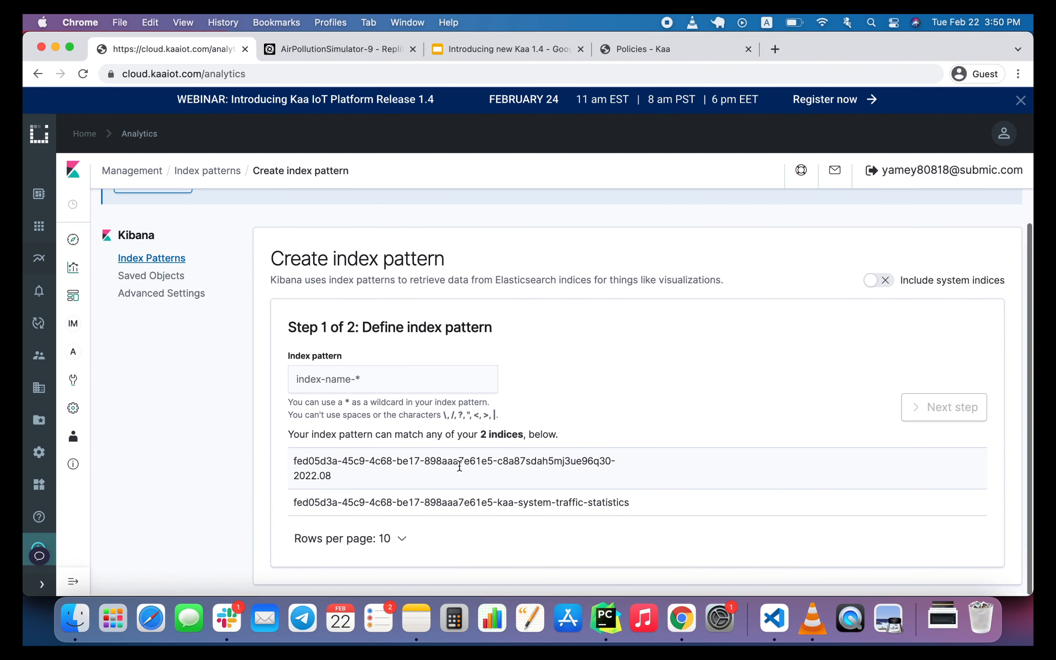
{"action": "left_click_drag", "start_coordinate": [292, 457], "coordinate": [418, 480]}
{"action": "key", "text": "super+c"}
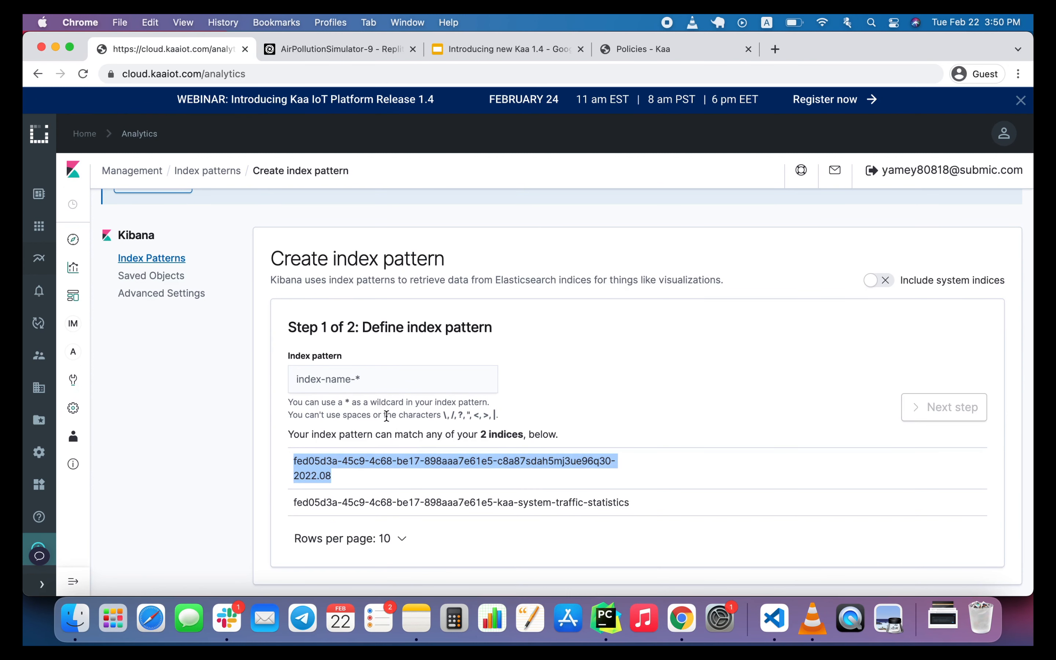
{"action": "left_click", "coordinate": [363, 381]}
{"action": "key", "text": "super+v"}
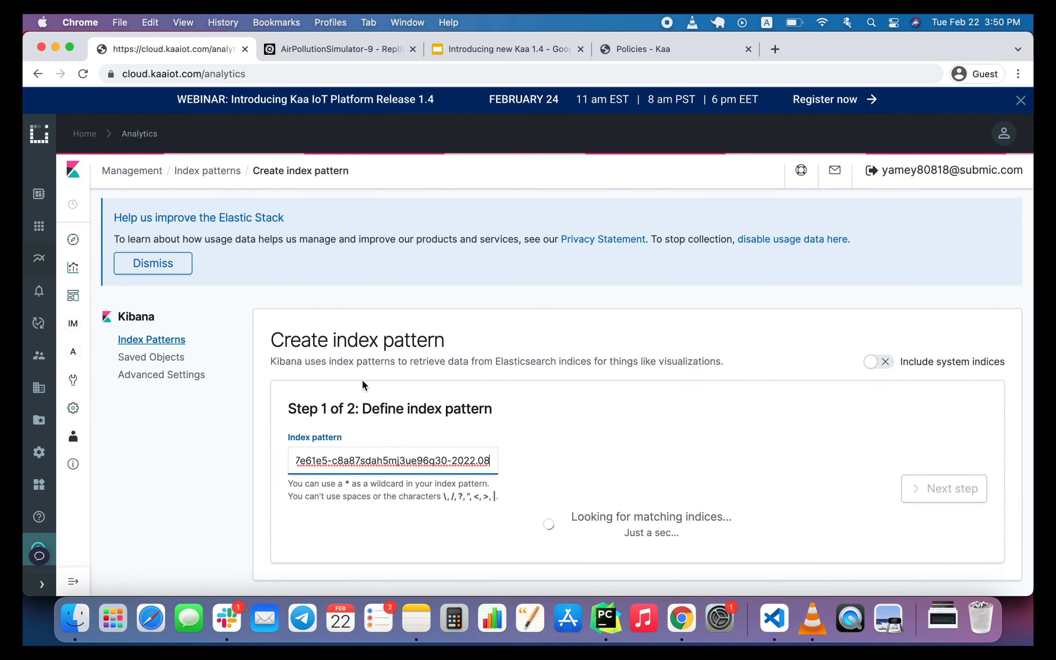
Replace the "-2022.08" ending of the index pattern with the wildcard * and proceed to the settings.
{"action": "key", "text": "BackSpace"}
{"action": "key", "text": "BackSpace"}
{"action": "key", "text": "BackSpace"}
{"action": "key", "text": "BackSpace"}
{"action": "key", "text": "BackSpace"}
{"action": "key", "text": "BackSpace"}
{"action": "key", "text": "BackSpace"}
{"action": "key", "text": "BackSpace"}
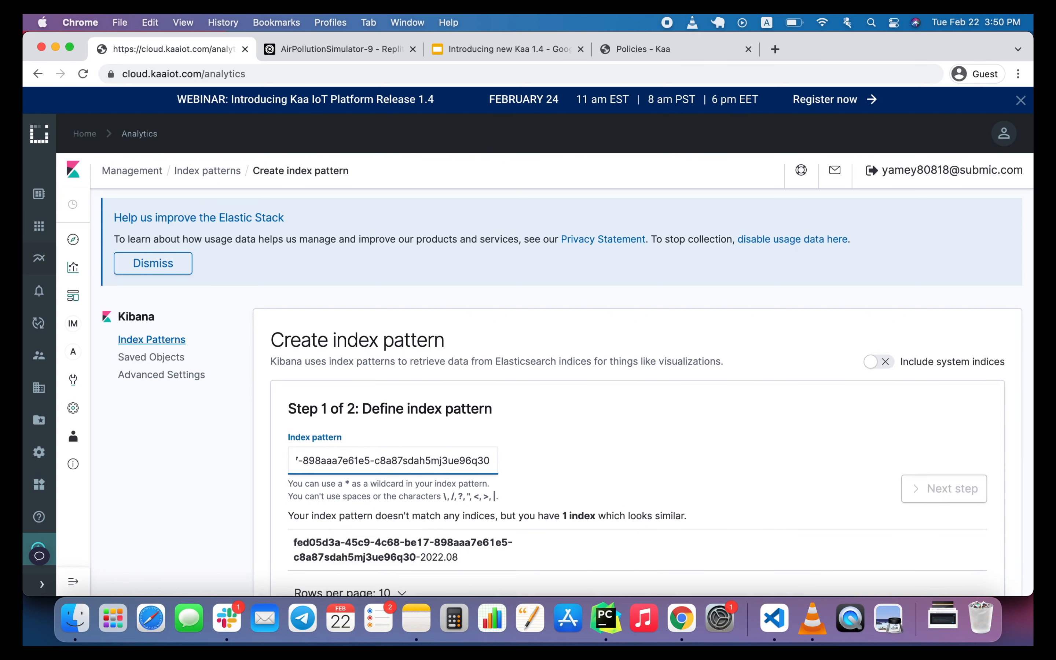
{"action": "type", "text": "*"}
{"action": "scroll", "coordinate": [695, 444], "scroll_direction": "down", "scroll_amount": 1}
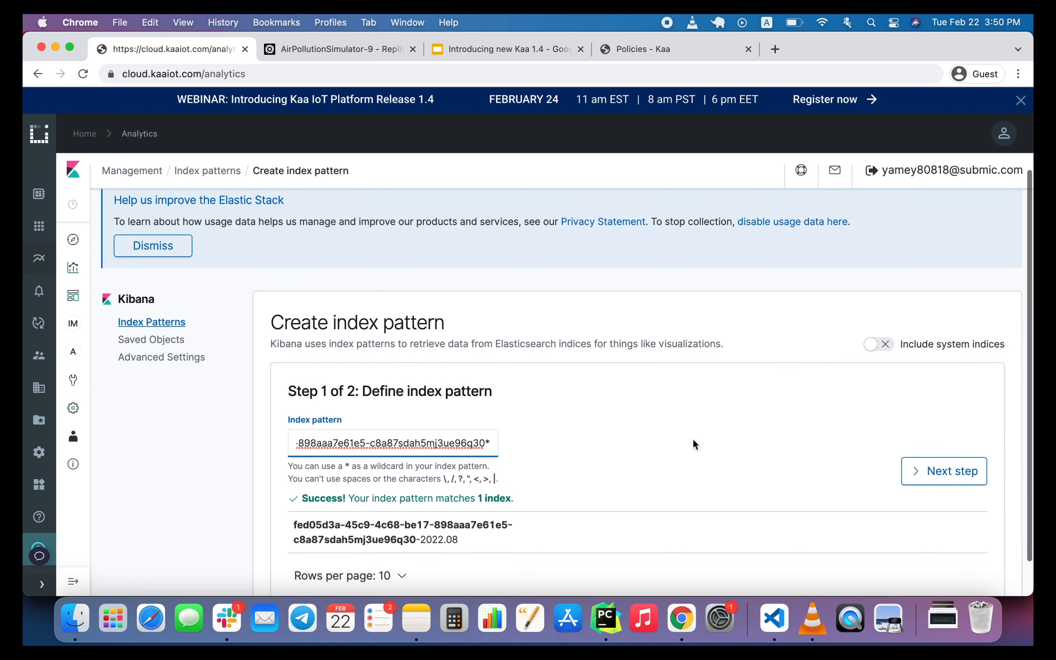
{"action": "scroll", "coordinate": [693, 440], "scroll_direction": "down", "scroll_amount": 1}
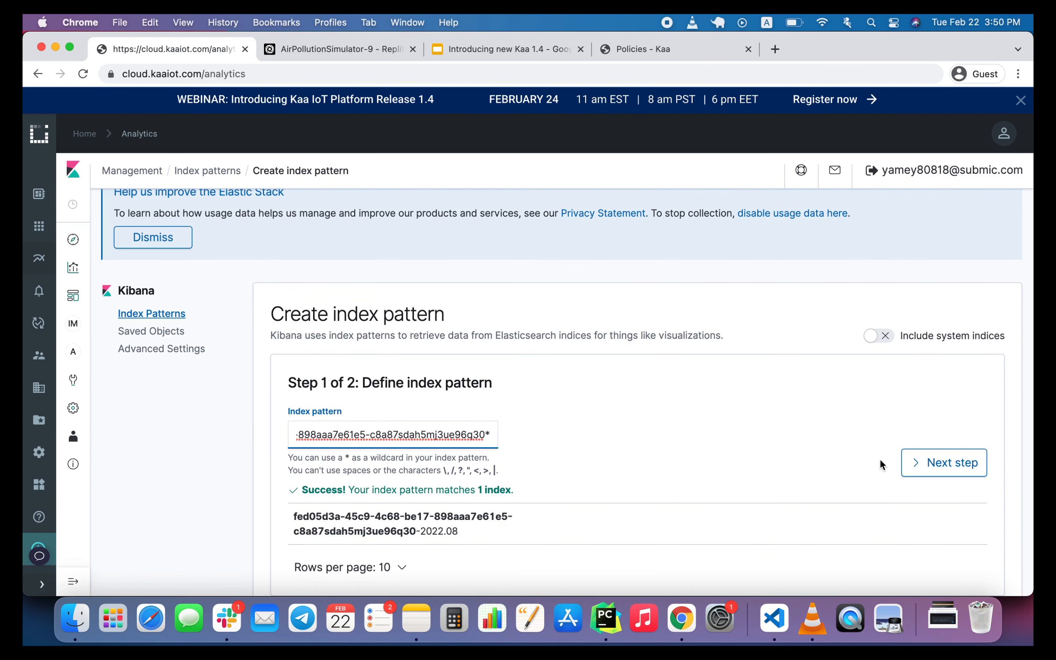
{"action": "left_click", "coordinate": [918, 462]}
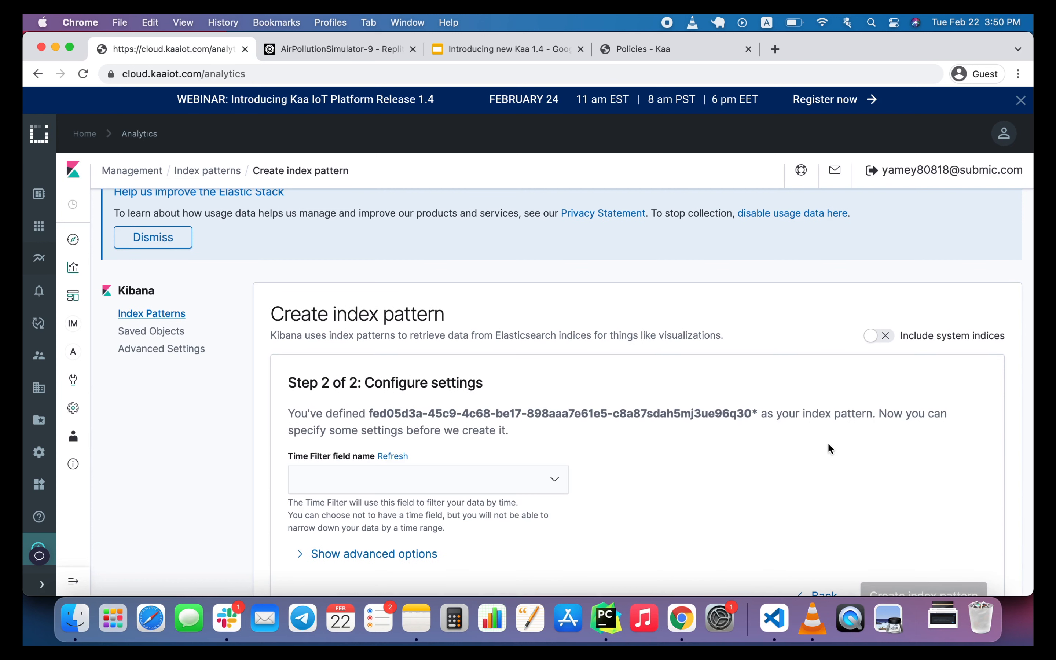
{"action": "scroll", "coordinate": [755, 448], "scroll_direction": "down", "scroll_amount": 3}
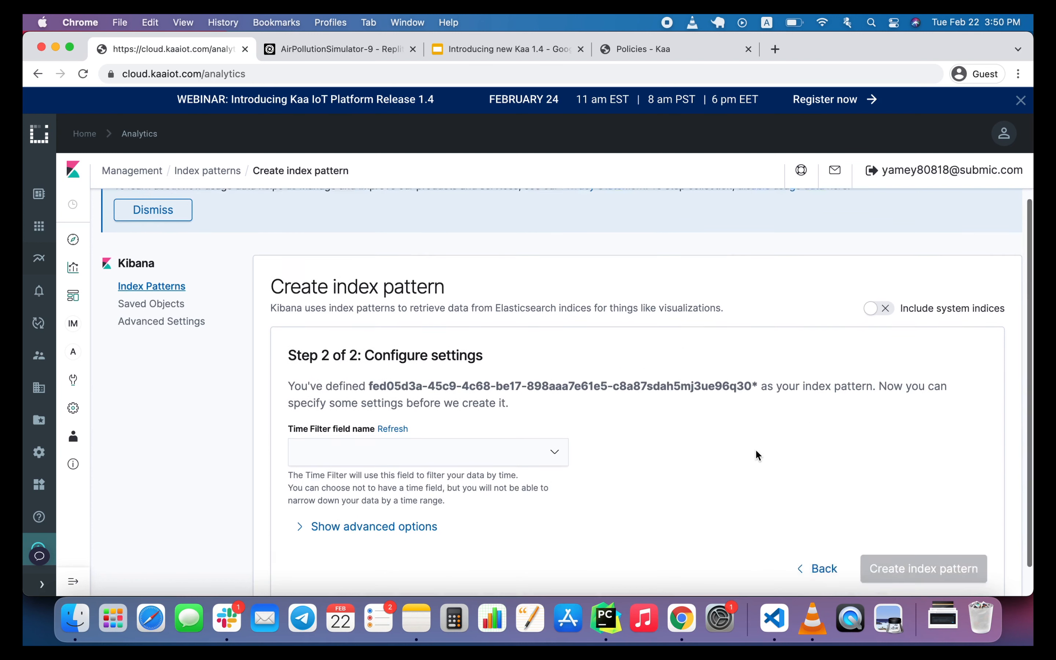
{"action": "left_click", "coordinate": [553, 437]}
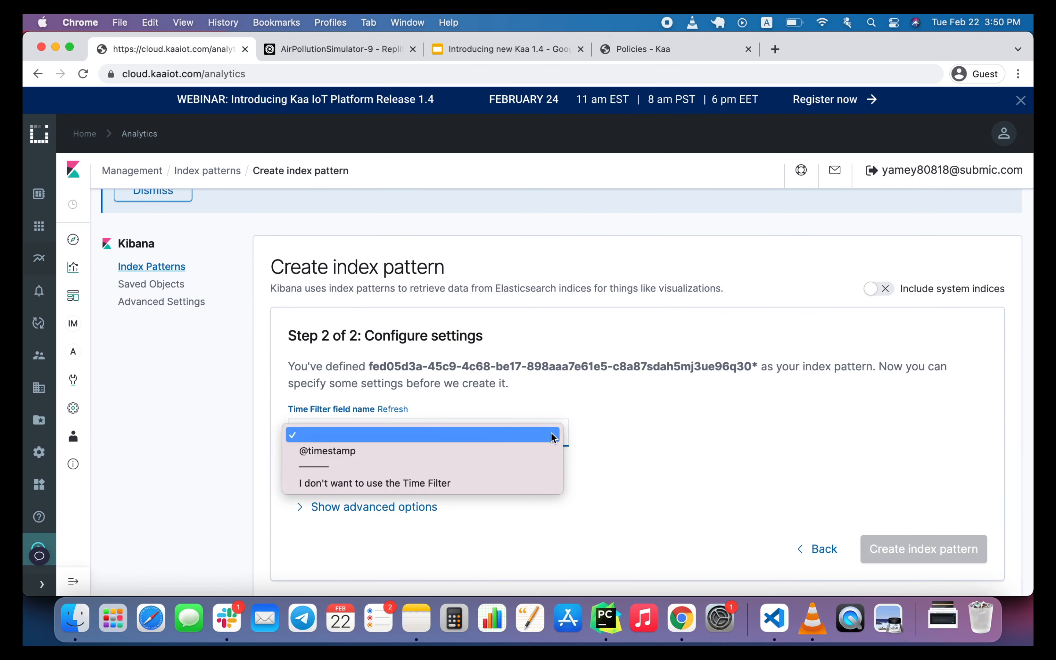
{"action": "left_click", "coordinate": [533, 445]}
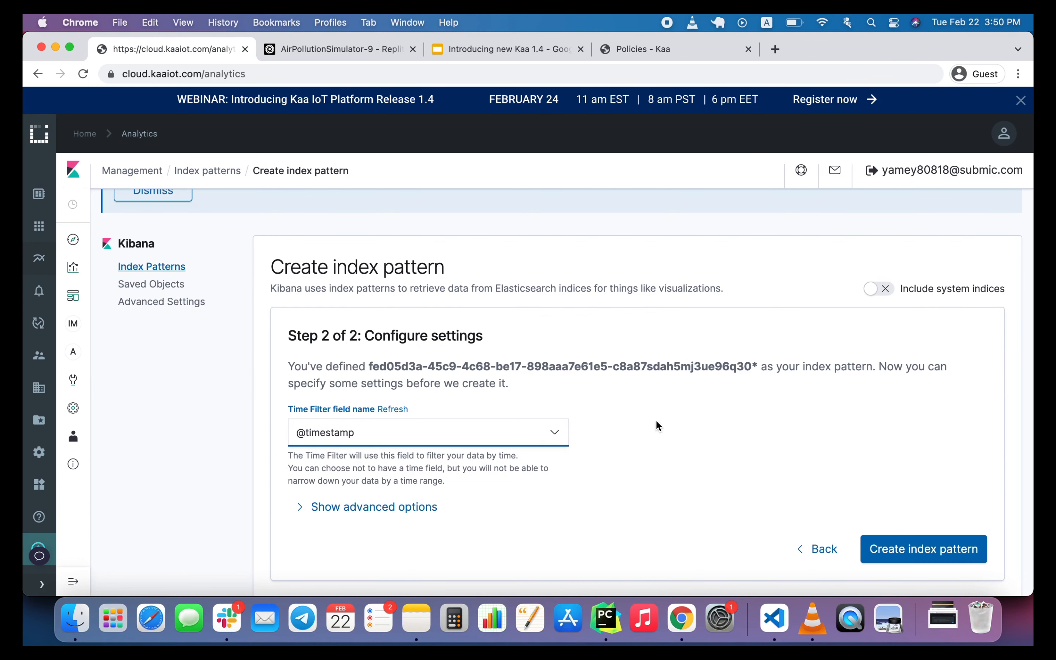
{"action": "left_click", "coordinate": [915, 549]}
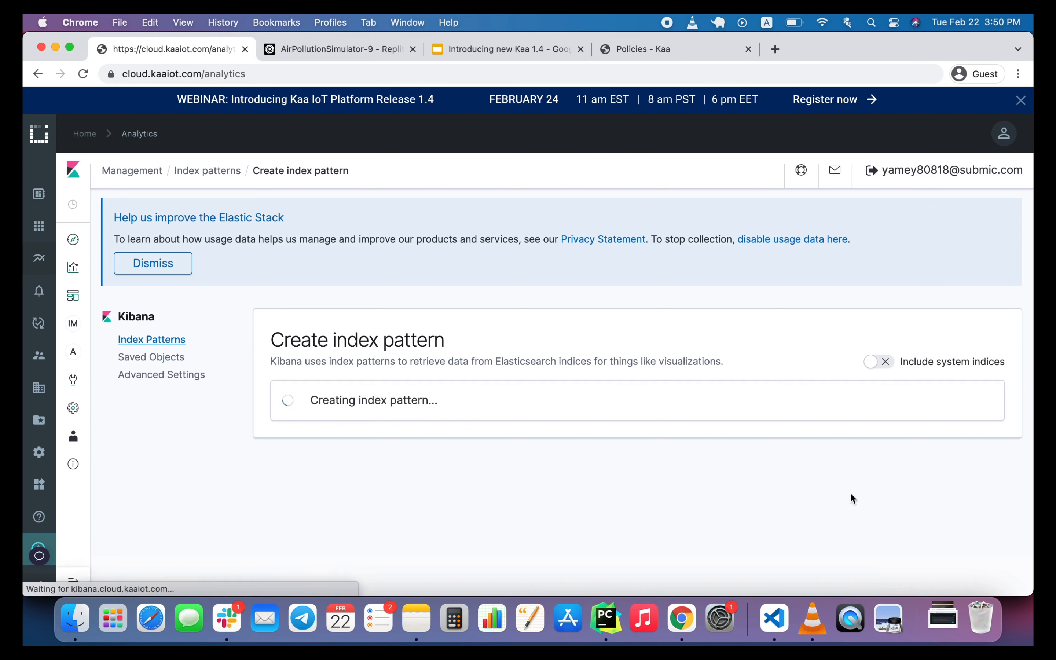
Examine the new index pattern's field list, including the types of the dataSample fields on page 2.
{"action": "scroll", "coordinate": [788, 508], "scroll_direction": "down", "scroll_amount": 1}
{"action": "scroll", "coordinate": [788, 508], "scroll_direction": "down", "scroll_amount": 5}
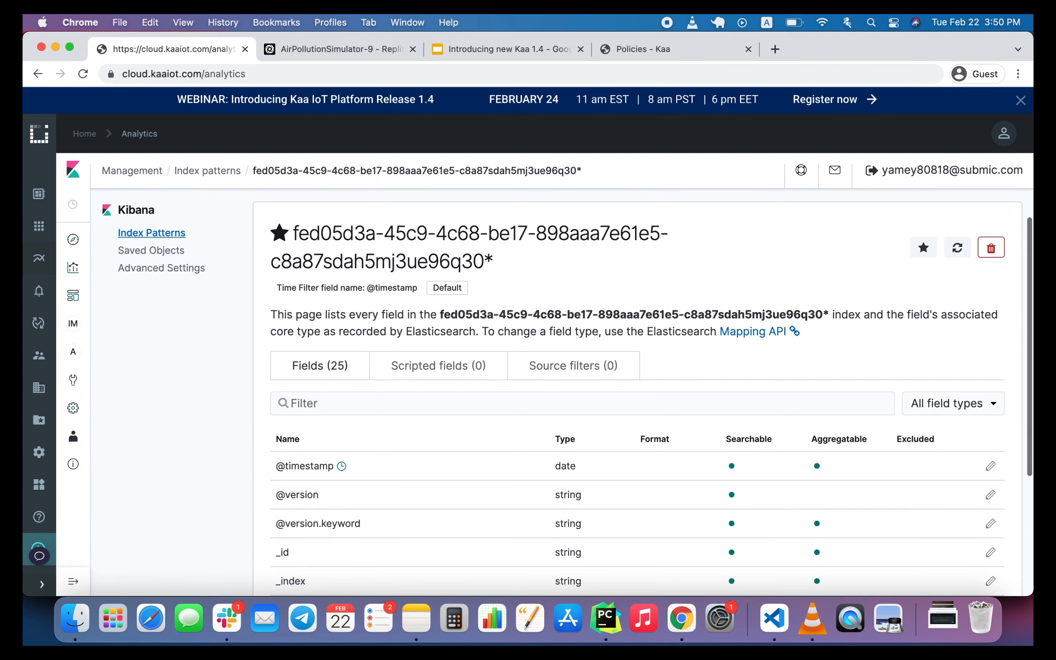
{"action": "scroll", "coordinate": [789, 511], "scroll_direction": "down", "scroll_amount": 7}
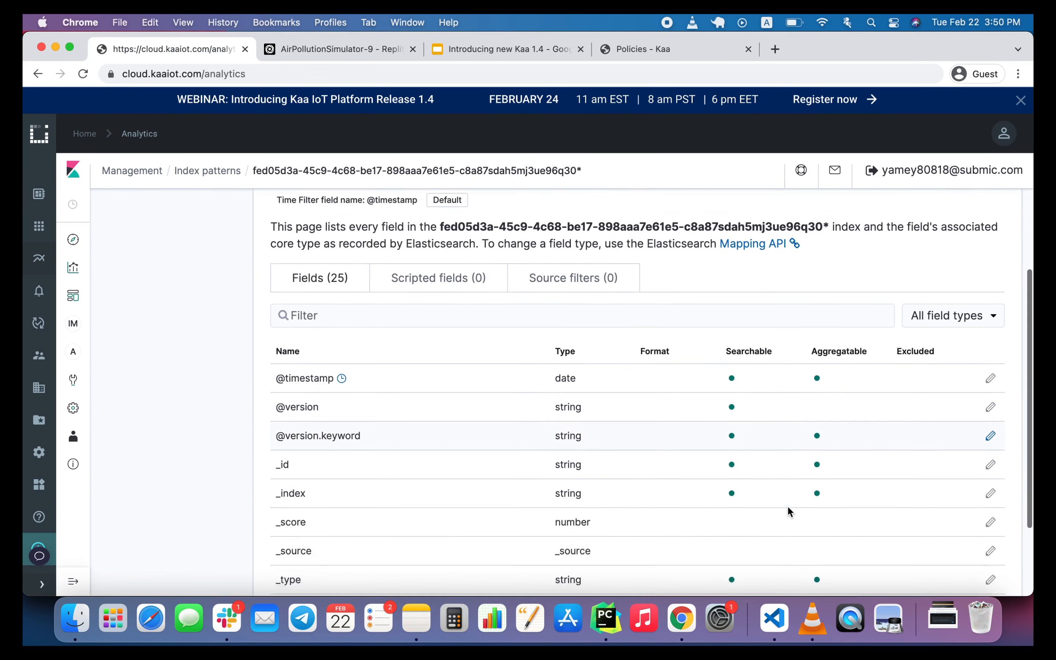
{"action": "scroll", "coordinate": [844, 541], "scroll_direction": "down", "scroll_amount": 1}
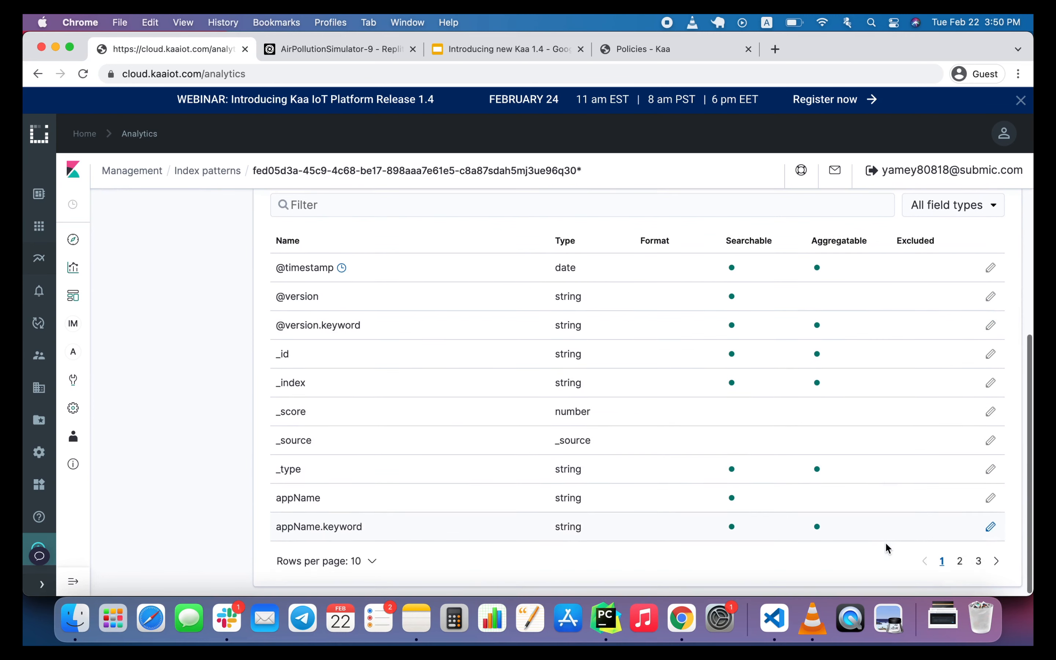
{"action": "left_click", "coordinate": [959, 561]}
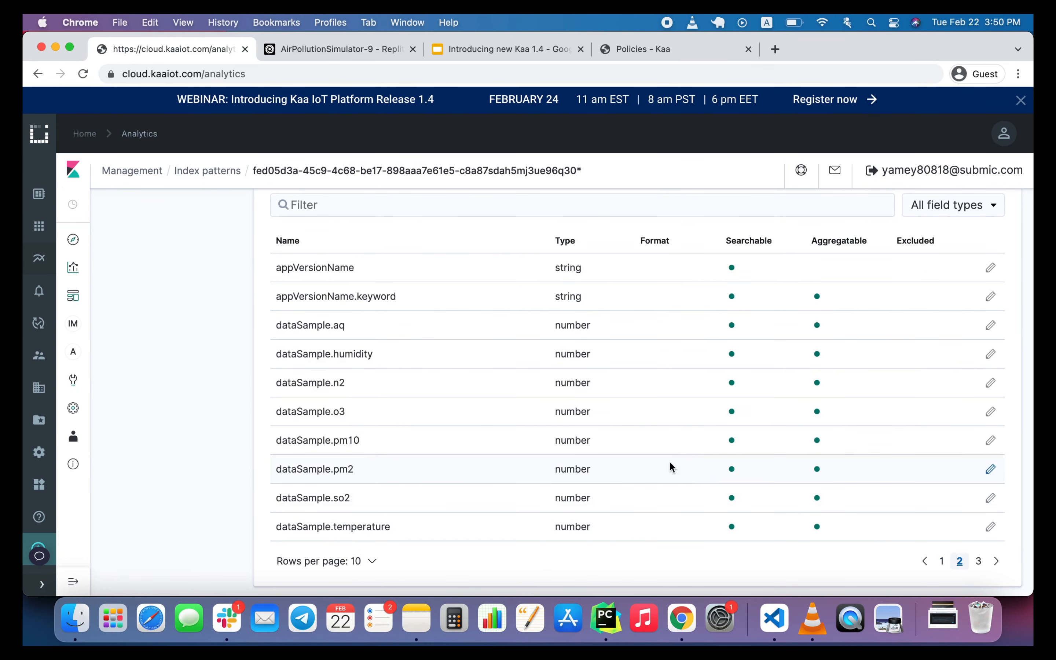
{"action": "scroll", "coordinate": [672, 465], "scroll_direction": "up", "scroll_amount": 1}
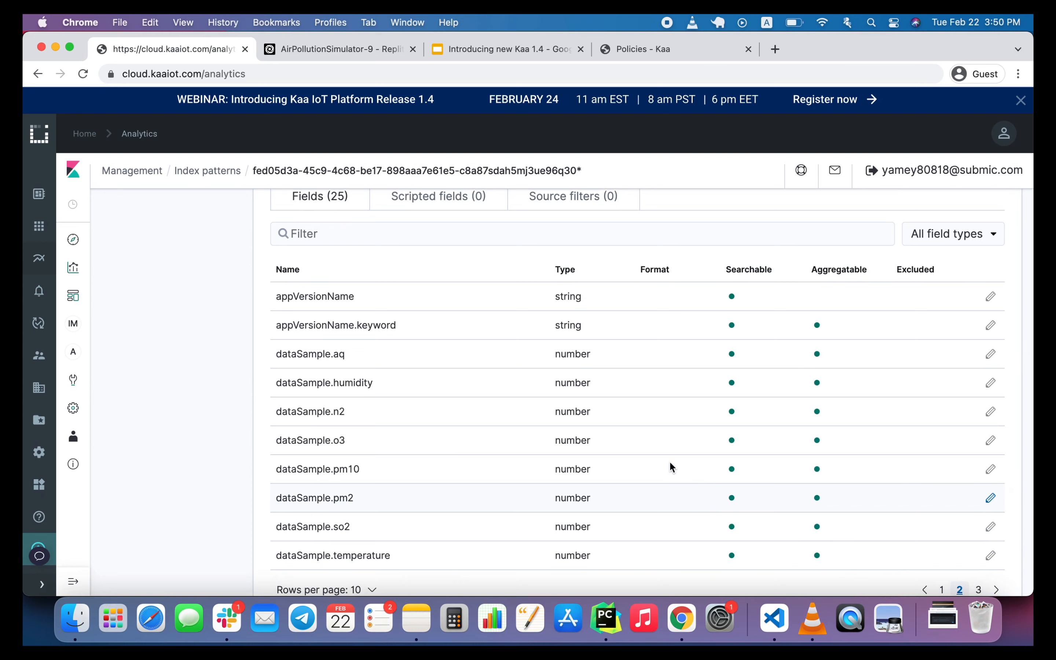
{"action": "scroll", "coordinate": [670, 466], "scroll_direction": "up", "scroll_amount": 1}
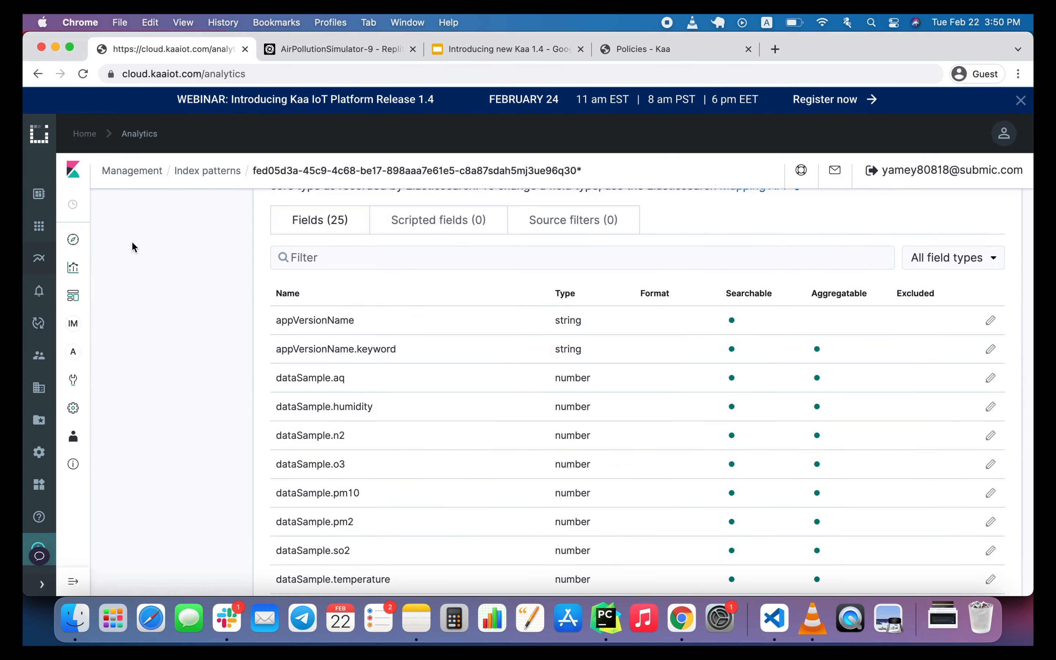
Open Discover and examine the fields of the newest document, including its _index and dataSample values.
{"action": "left_click", "coordinate": [75, 241]}
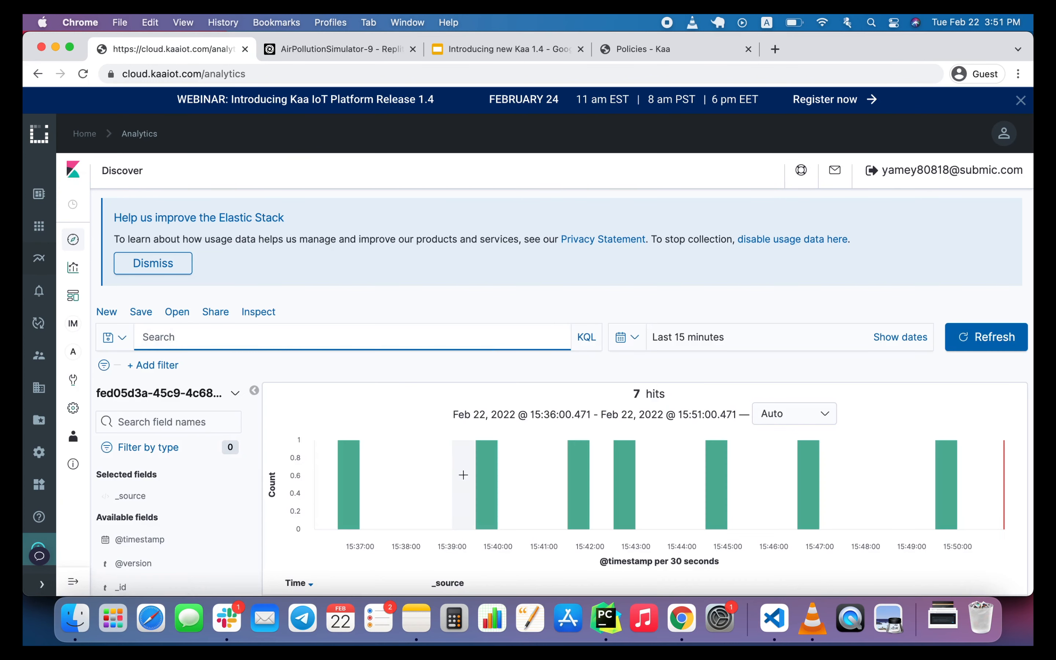
{"action": "scroll", "coordinate": [464, 477], "scroll_direction": "down", "scroll_amount": 3}
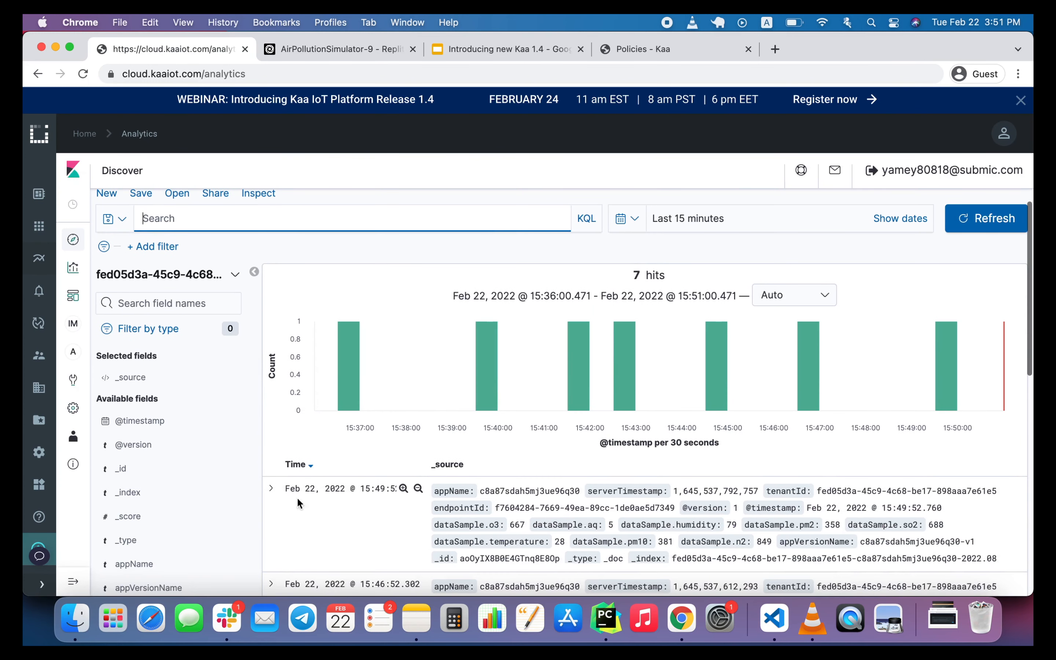
{"action": "left_click", "coordinate": [270, 488]}
{"action": "scroll", "coordinate": [463, 513], "scroll_direction": "down", "scroll_amount": 4}
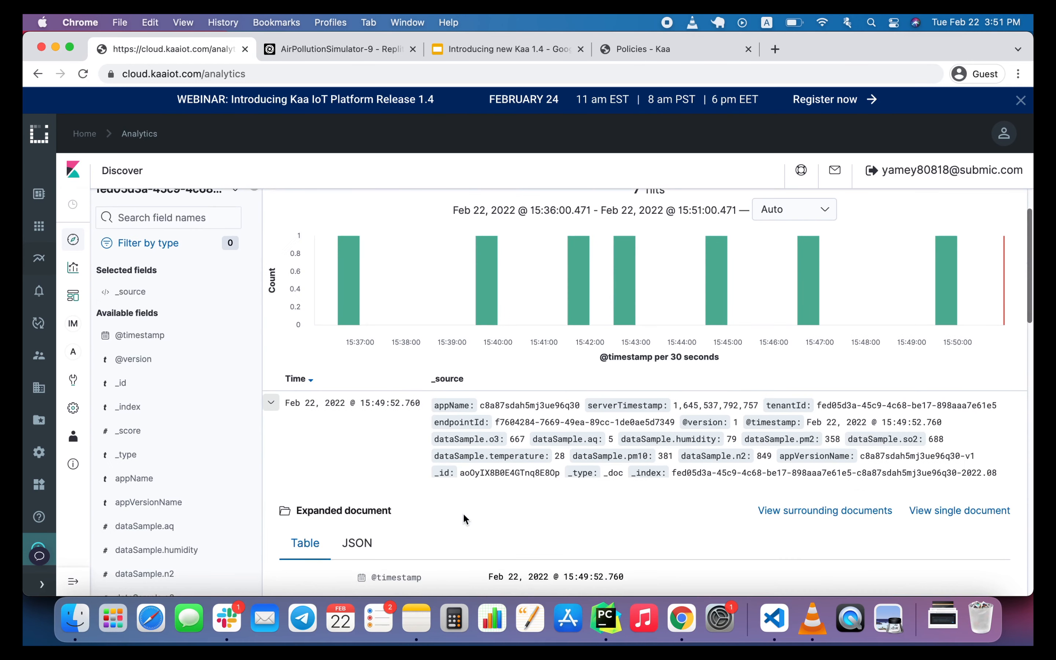
{"action": "scroll", "coordinate": [520, 536], "scroll_direction": "down", "scroll_amount": 1}
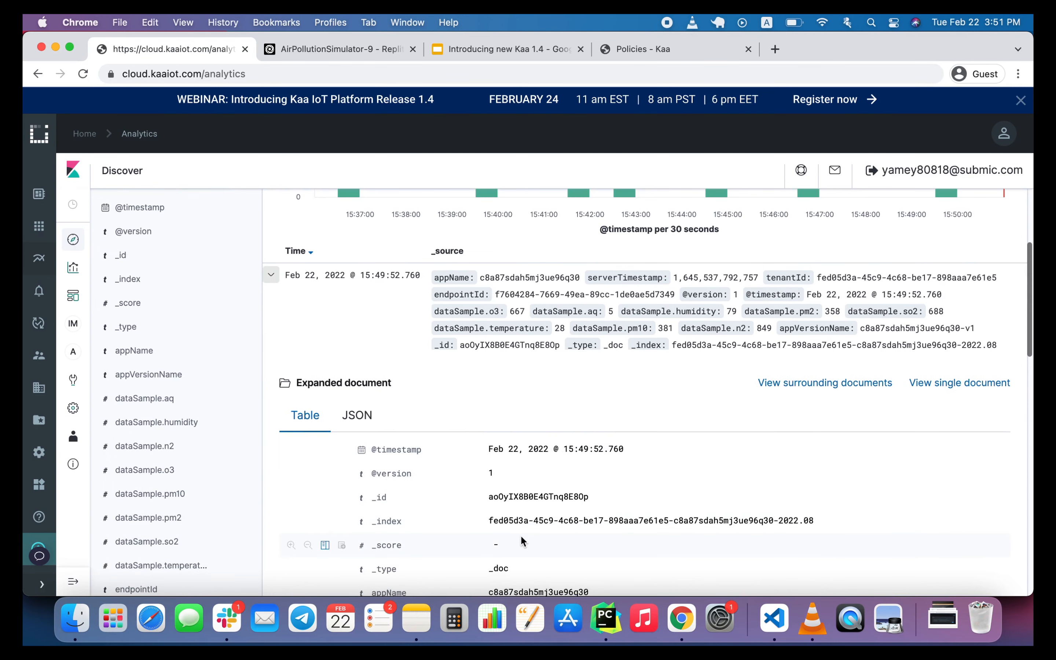
{"action": "scroll", "coordinate": [585, 563], "scroll_direction": "down", "scroll_amount": 1}
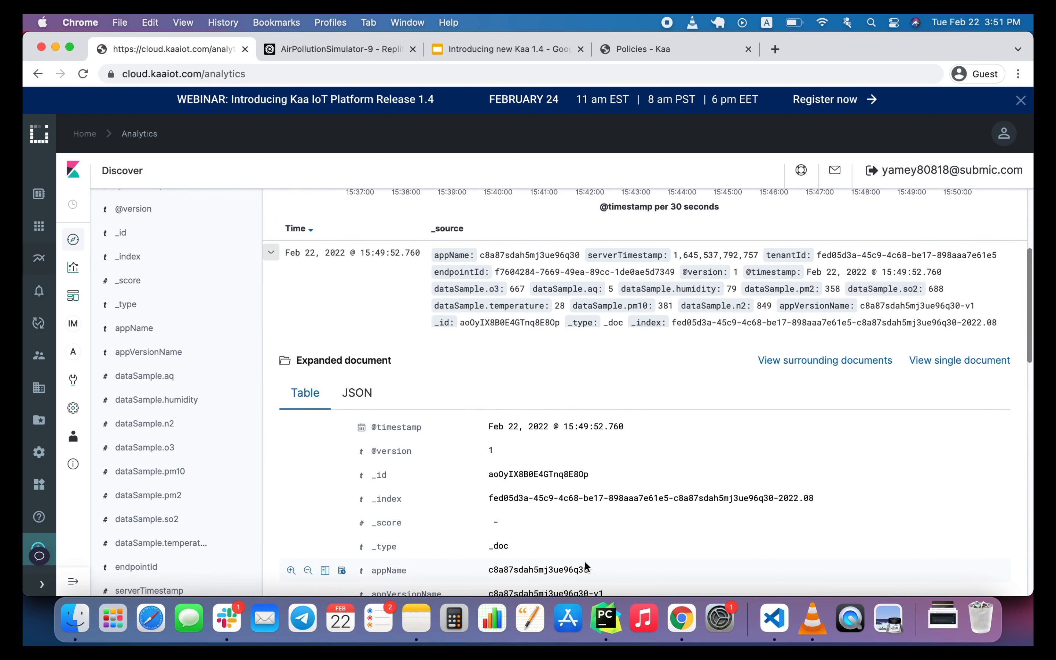
{"action": "scroll", "coordinate": [585, 564], "scroll_direction": "down", "scroll_amount": 3}
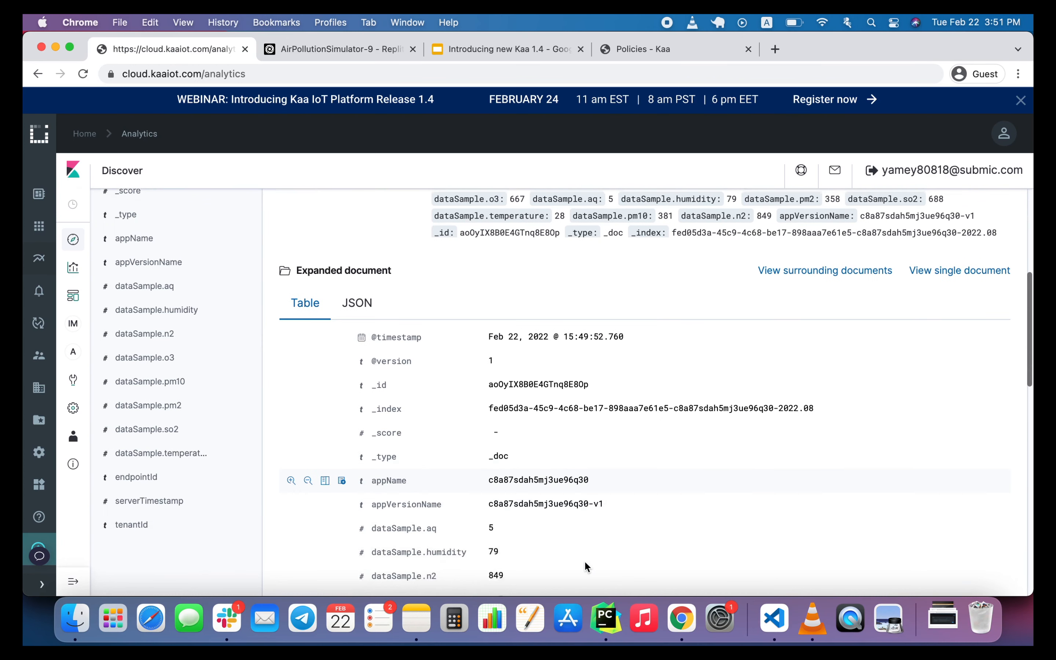
{"action": "scroll", "coordinate": [585, 566], "scroll_direction": "down", "scroll_amount": 1}
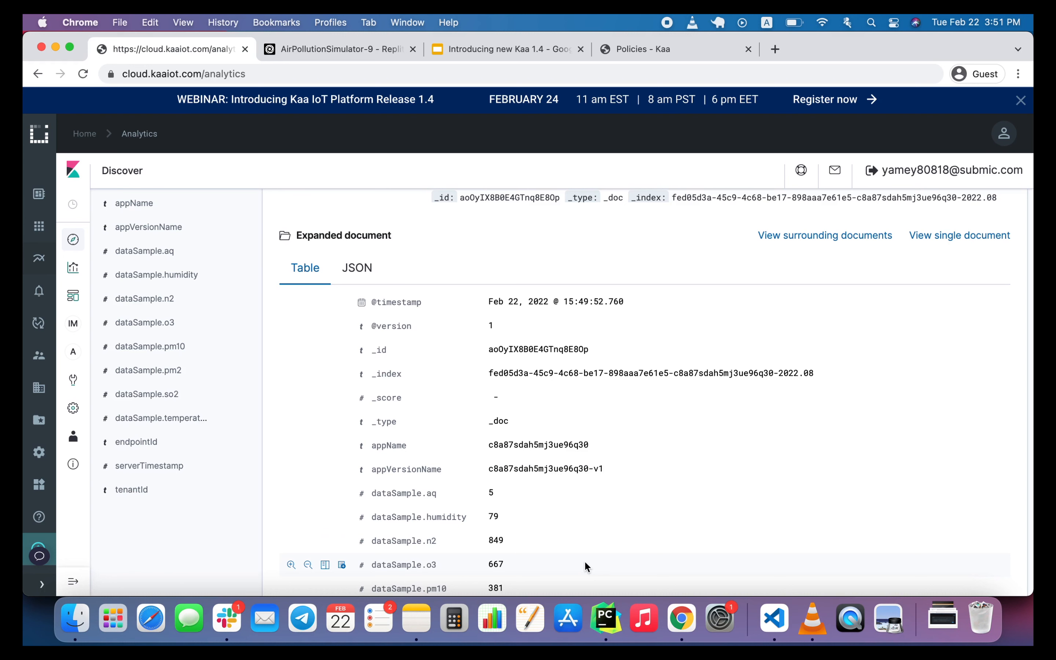
{"action": "scroll", "coordinate": [584, 566], "scroll_direction": "up", "scroll_amount": 1}
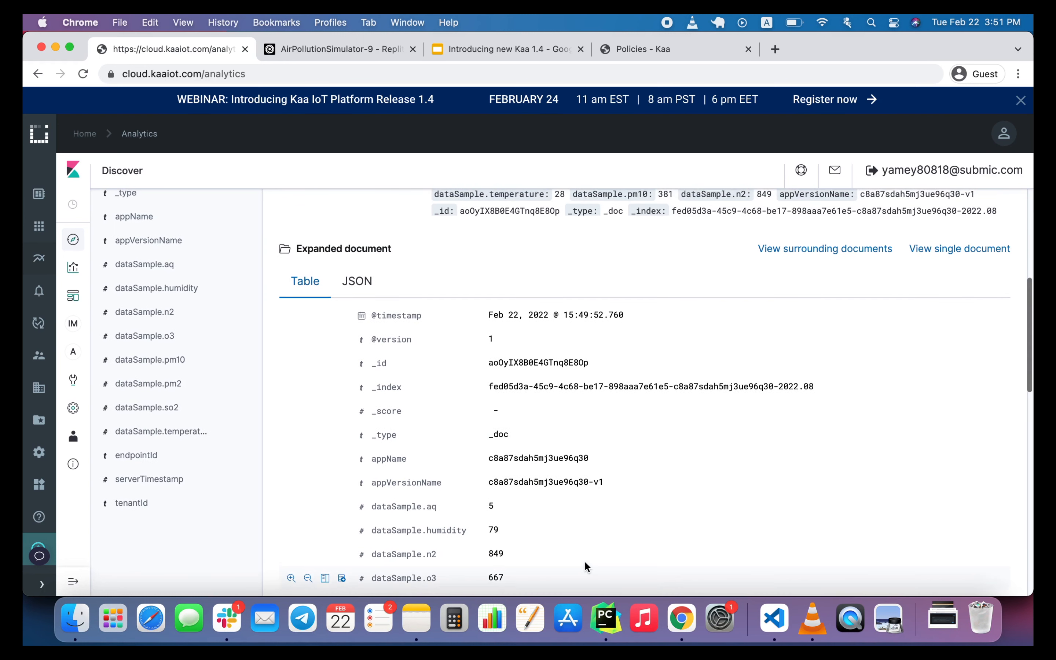
Copy the expanded document's full _index value and open the Dev Tools console.
{"action": "triple_click", "coordinate": [592, 387]}
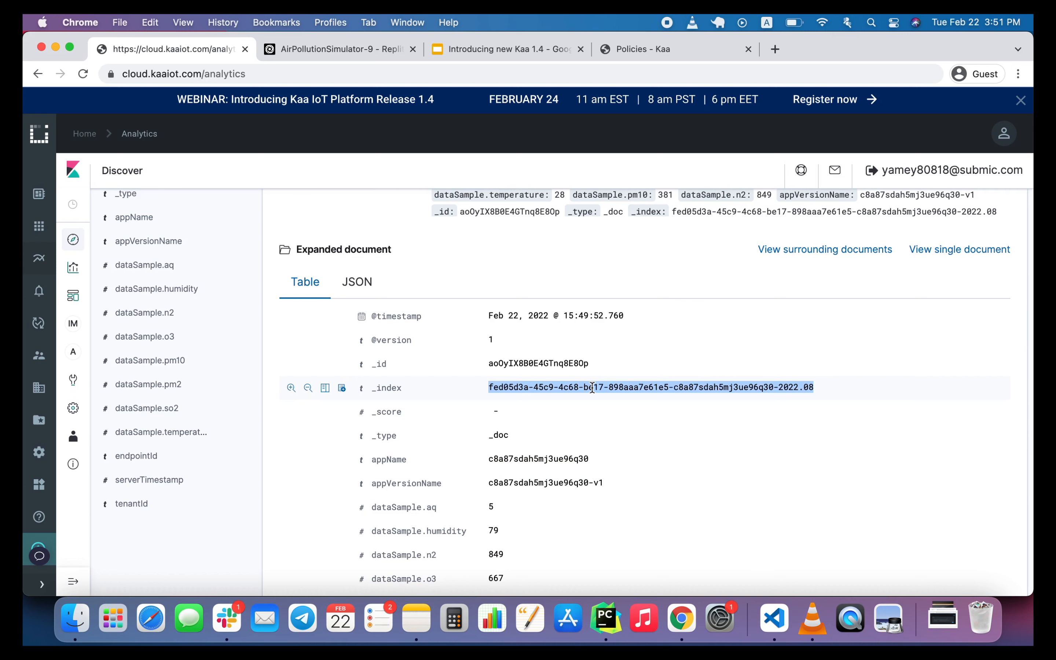
{"action": "key", "text": "super+c"}
{"action": "left_click", "coordinate": [70, 389]}
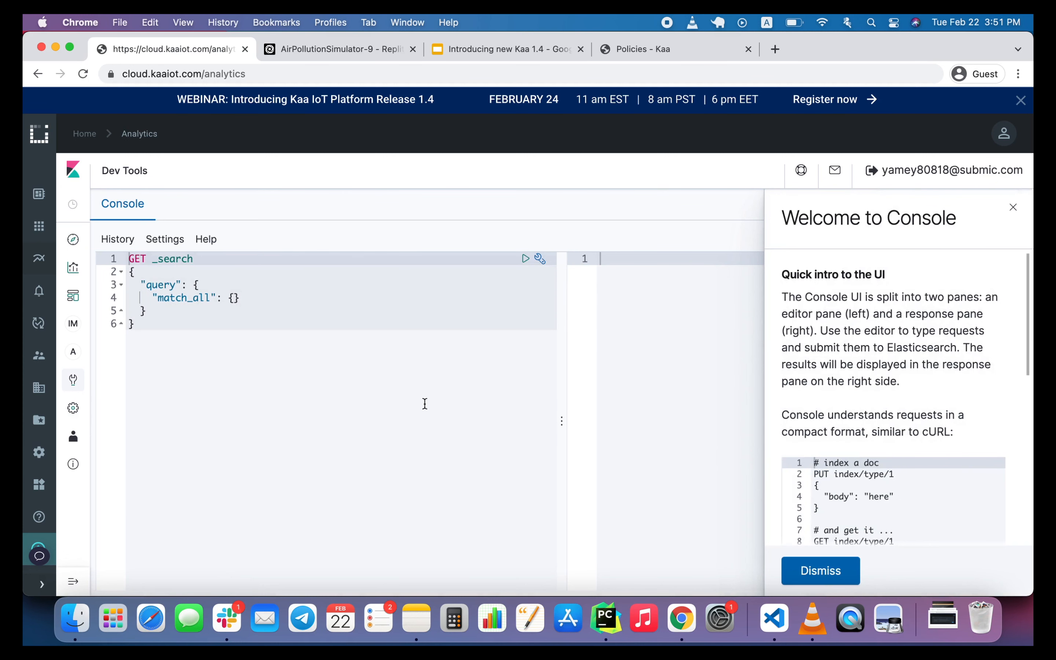
Add a PUT request below the sample search query, with / and the copied index name as its path.
{"action": "left_click", "coordinate": [379, 369]}
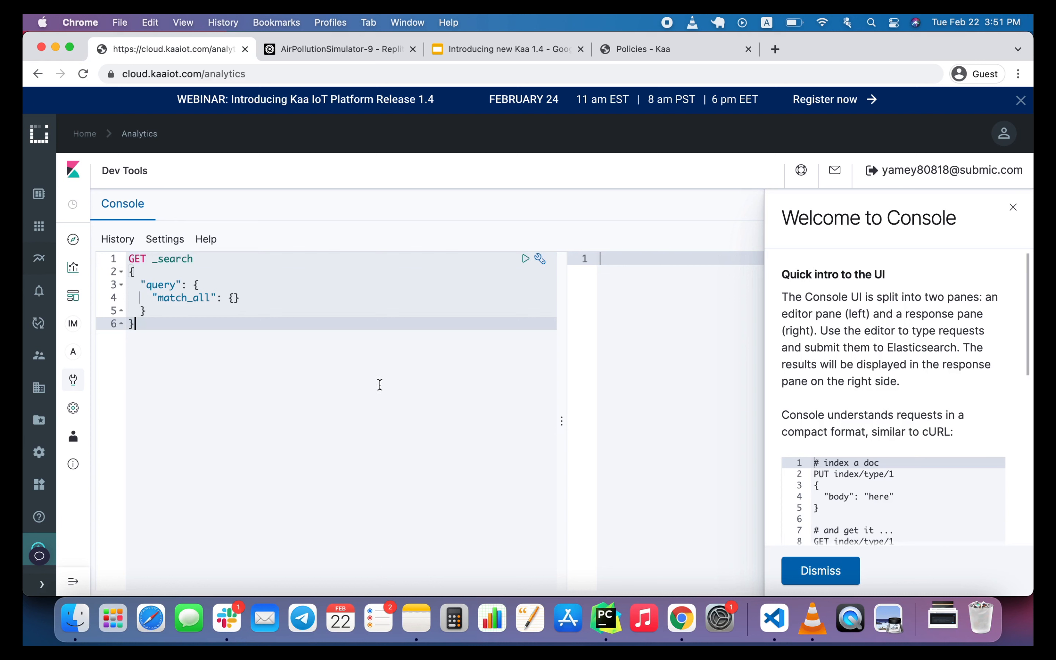
{"action": "key", "text": "Return"}
{"action": "key", "text": "Return"}
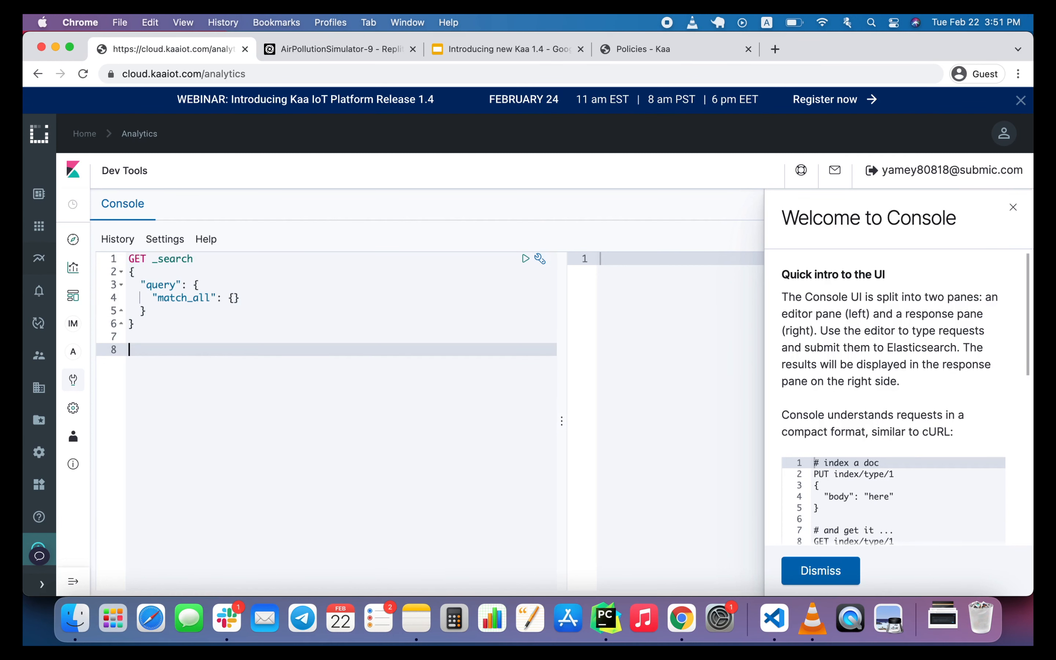
{"action": "type", "text": "PUT /"}
{"action": "key", "text": "super+v"}
{"action": "key", "text": "Return"}
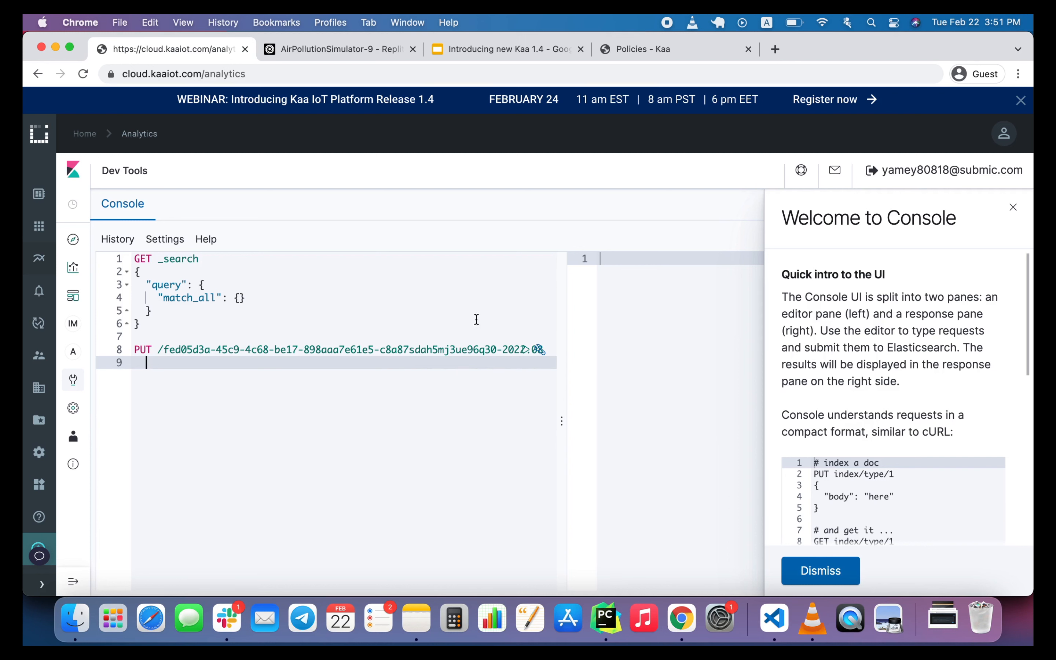
Widen the request editor, append -new to the PUT request's index name, dismiss the console introduction and send the request.
{"action": "left_click_drag", "start_coordinate": [566, 365], "coordinate": [628, 364]}
{"action": "left_click", "coordinate": [557, 347]}
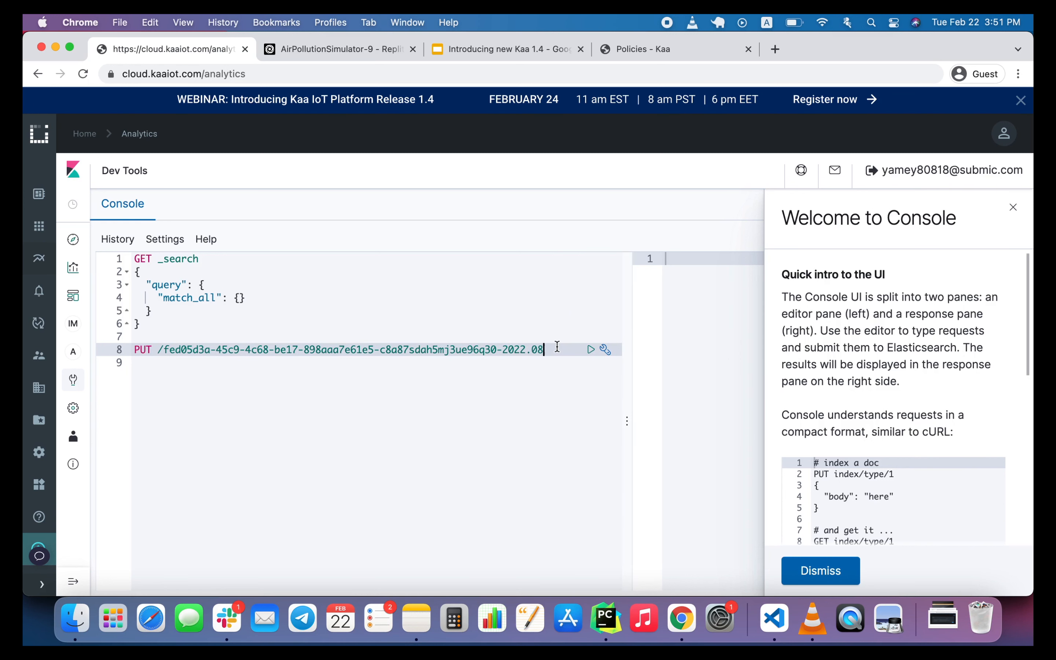
{"action": "type", "text": "-new"}
{"action": "left_click", "coordinate": [590, 349]}
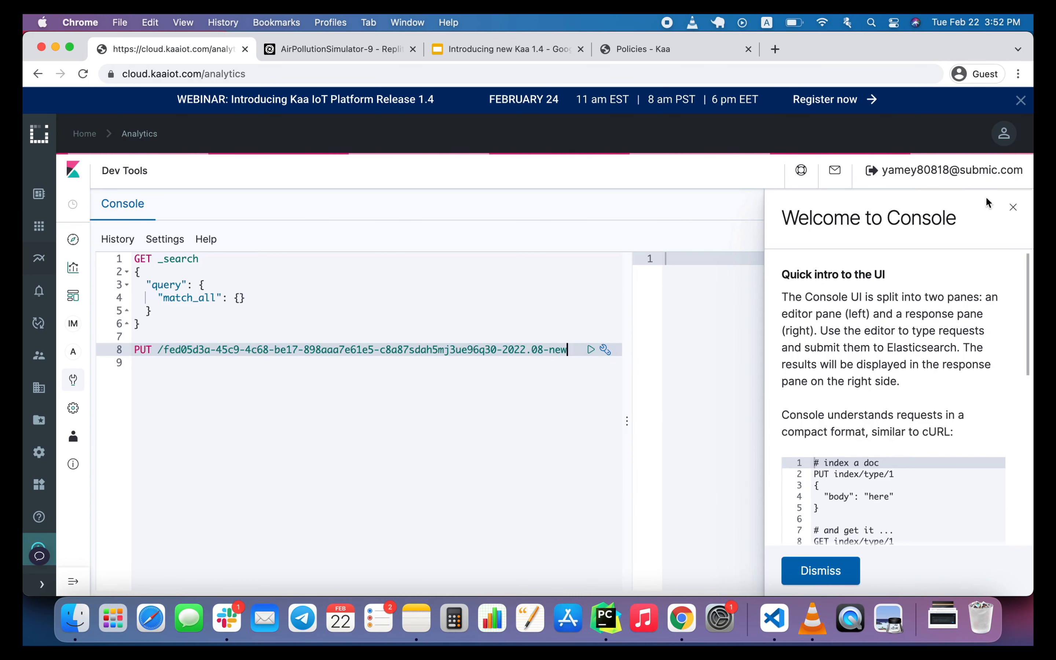
{"action": "left_click", "coordinate": [1012, 207]}
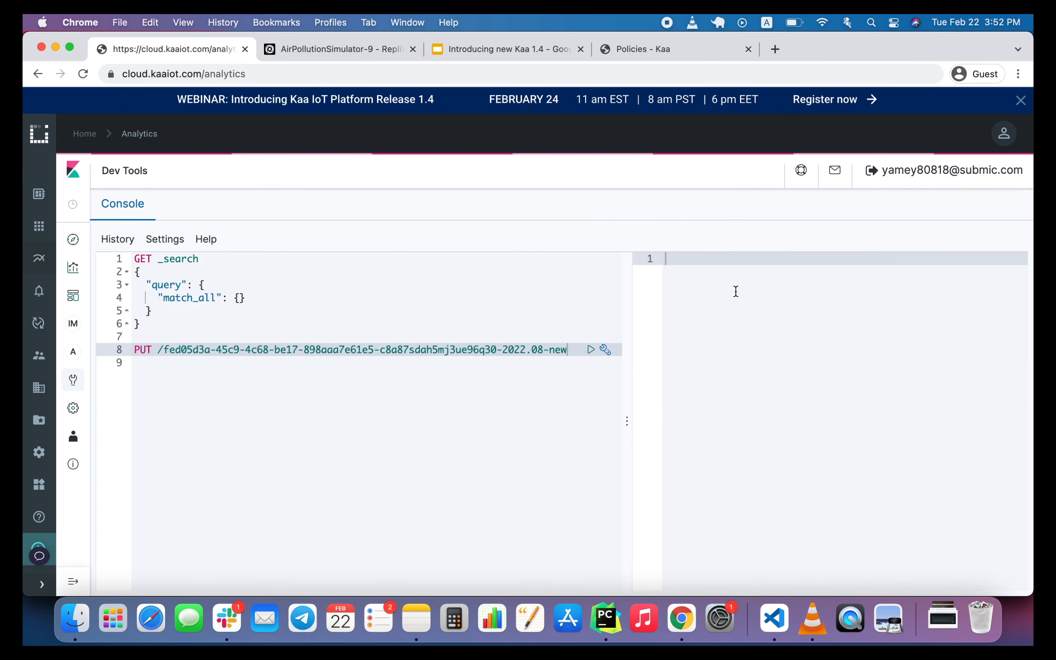
{"action": "left_click", "coordinate": [591, 351]}
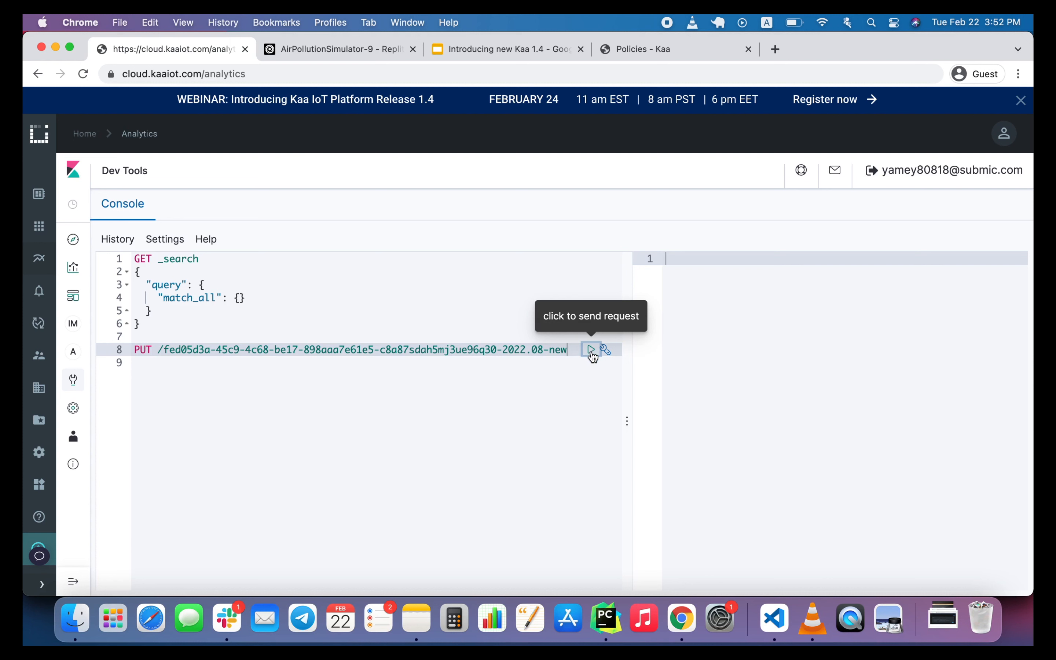
{"action": "left_click", "coordinate": [592, 356]}
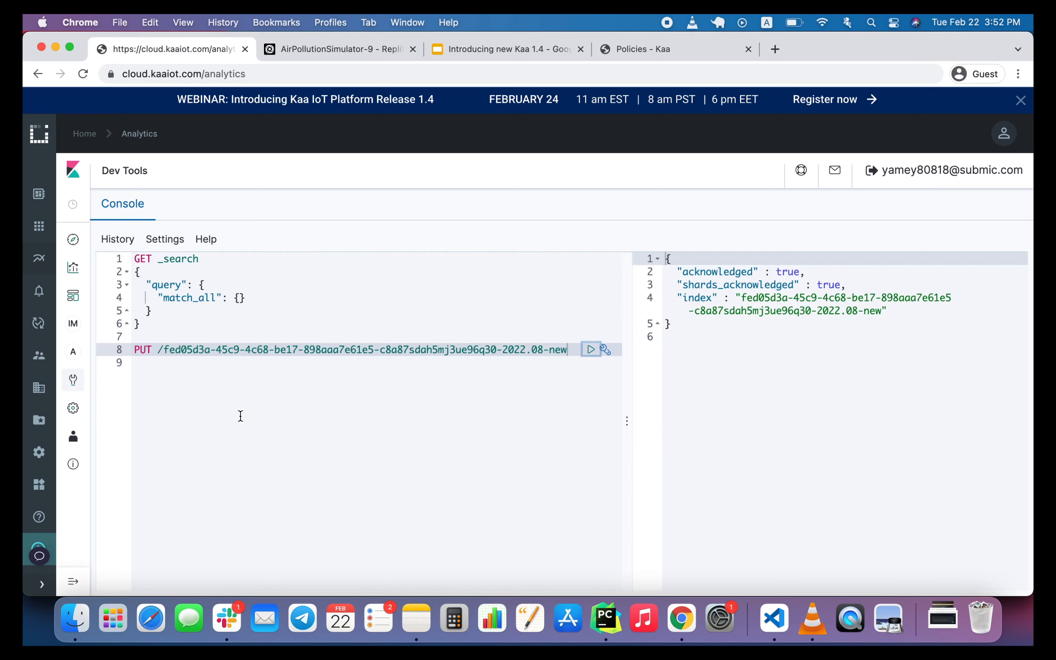
Take the POST _reindex template from notes.txt in VS Code and insert it below the PUT request in the Kibana console.
{"action": "left_click", "coordinate": [758, 623]}
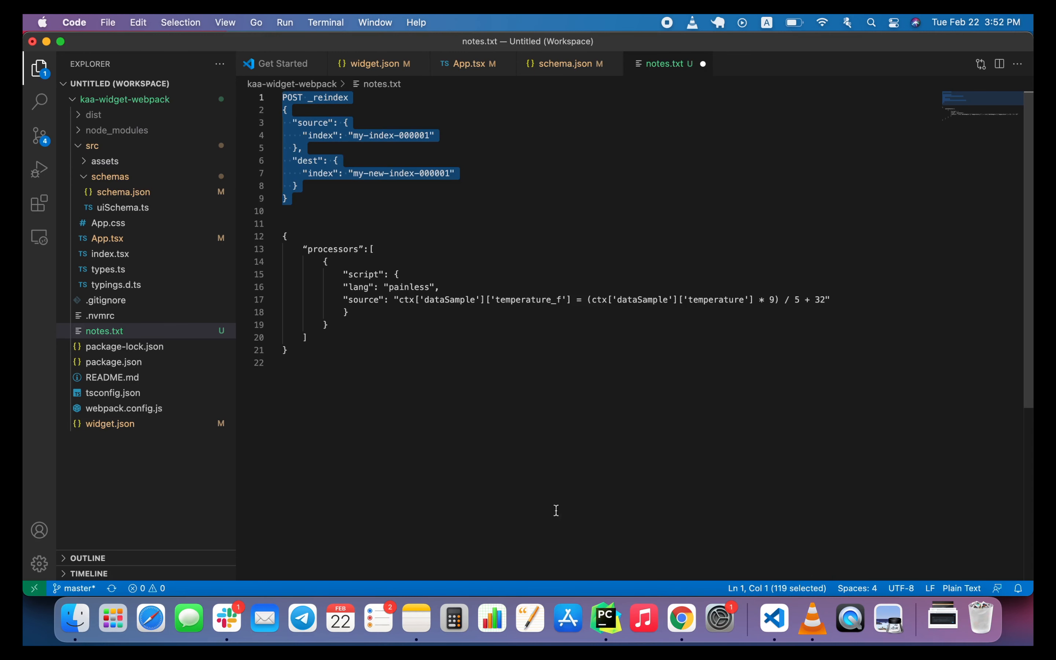
{"action": "left_click", "coordinate": [679, 618]}
{"action": "left_click", "coordinate": [436, 424]}
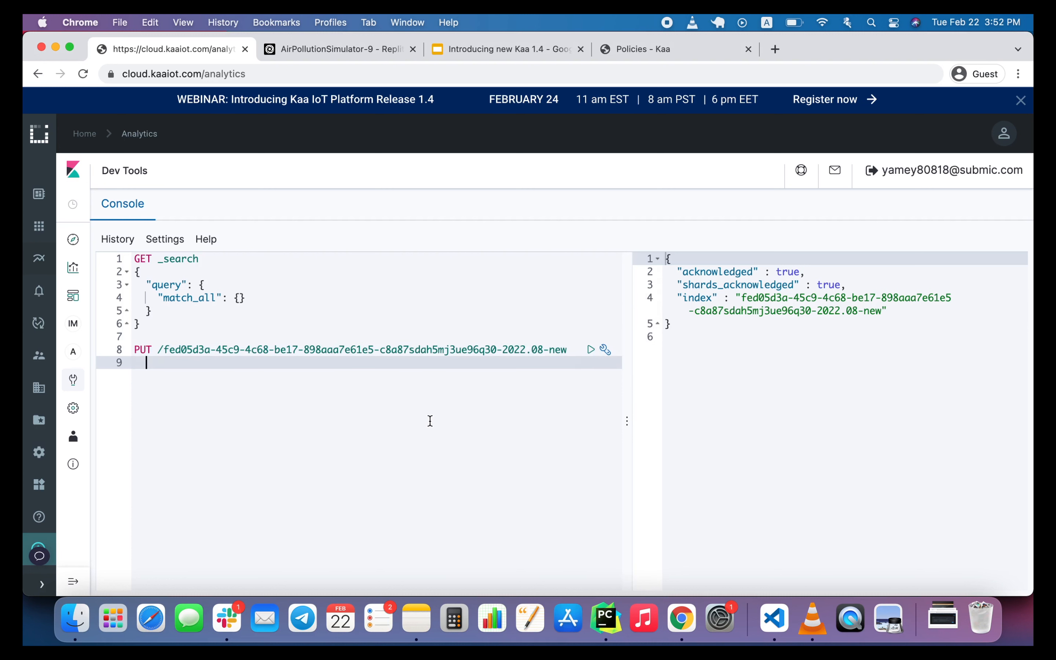
{"action": "key", "text": "Return"}
{"action": "key", "text": "BackSpace"}
{"action": "key", "text": "BackSpace"}
{"action": "key", "text": "Return"}
{"action": "key", "text": "Return"}
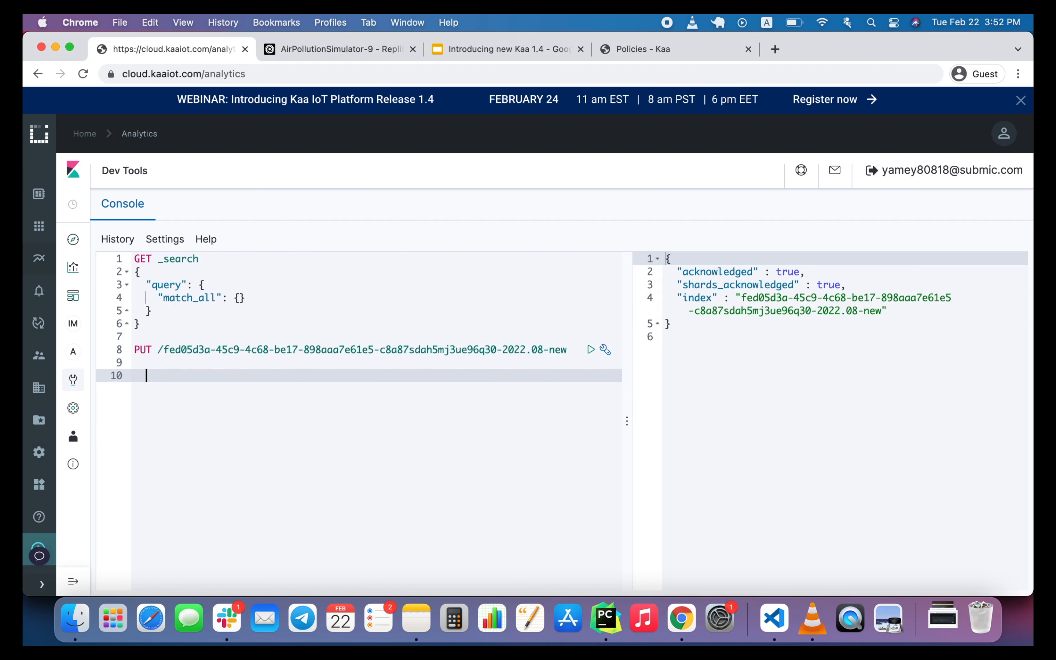
{"action": "key", "text": "BackSpace"}
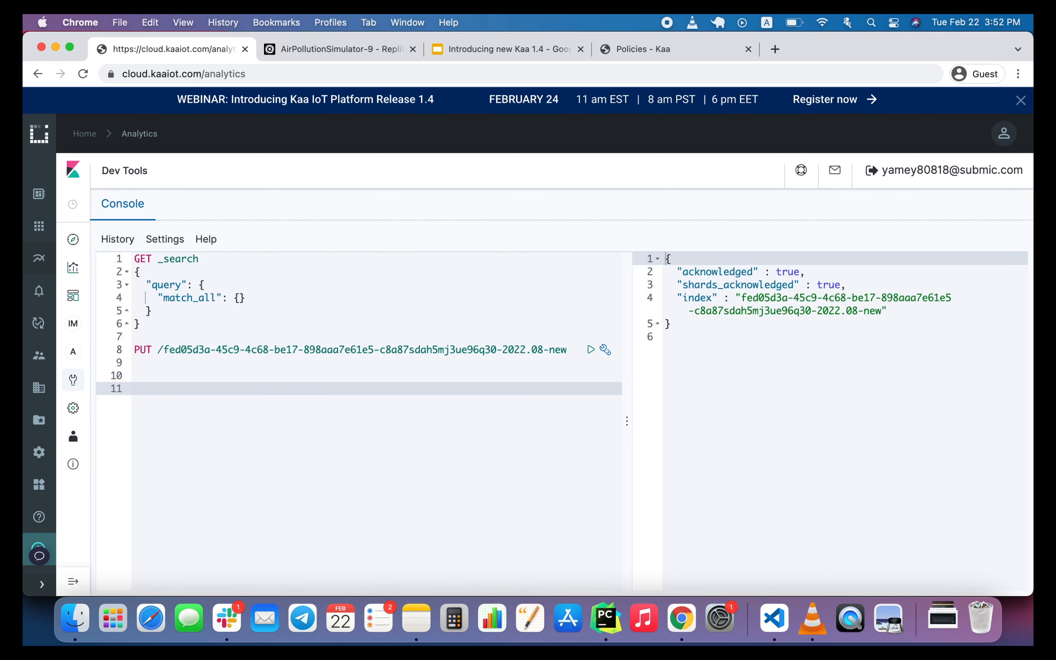
{"action": "type", "text": "POST _reindex {   \"source\": {     \"index\": \"my-index-000001\"   },   \"dest\": {     \"index\": \"my-new-index-000001\"   } }"}
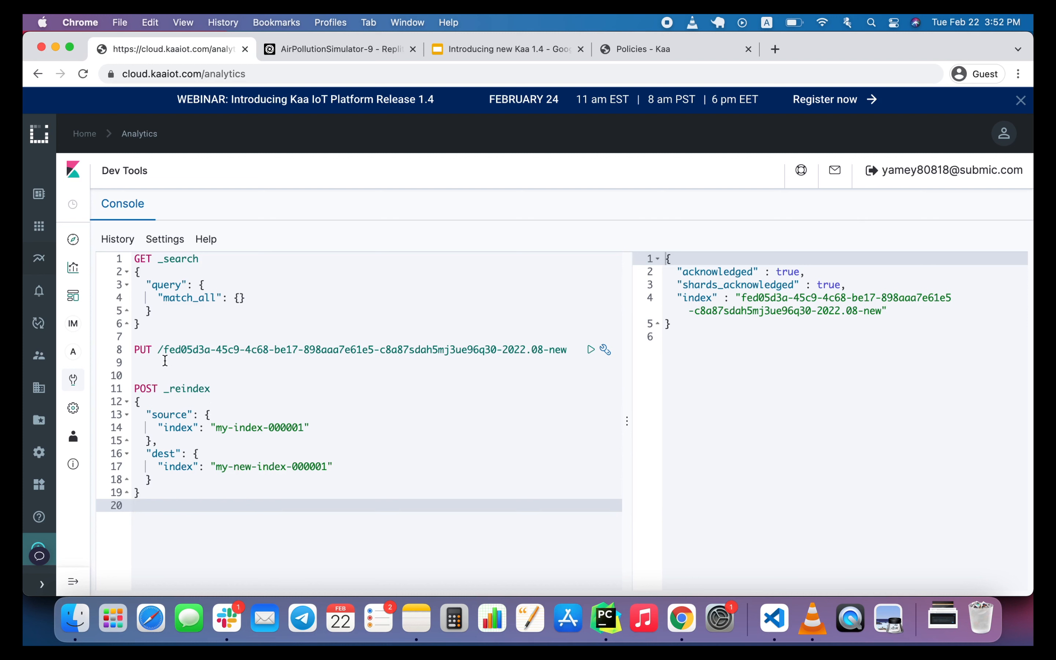
Replace the reindex request's dest index placeholder with the PUT request's full index name ending in 2022.08-new.
{"action": "left_click_drag", "start_coordinate": [163, 353], "coordinate": [575, 349]}
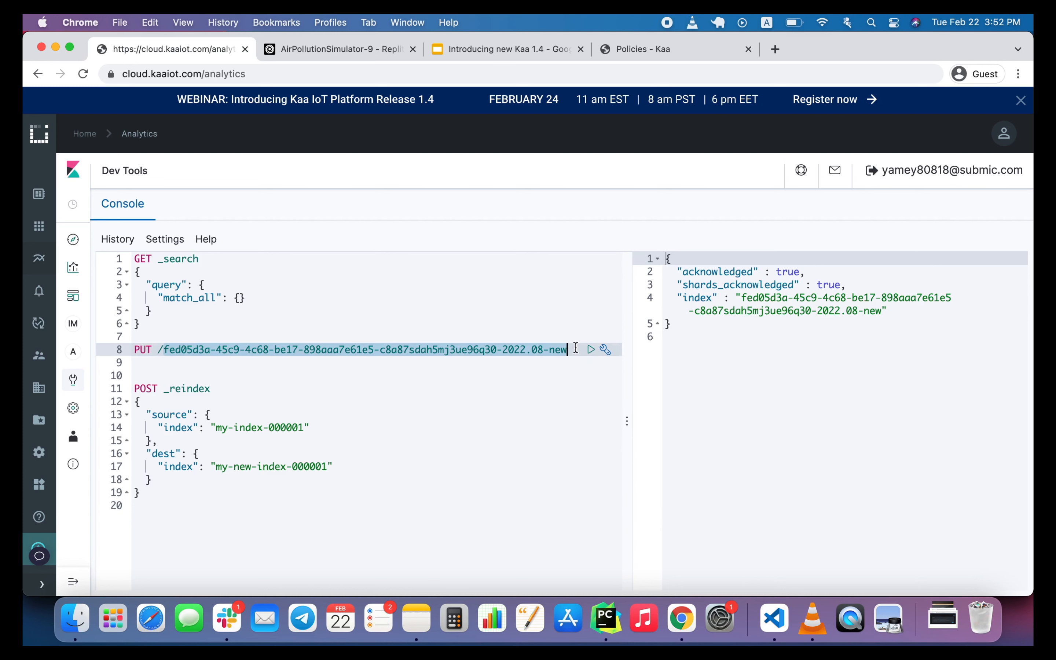
{"action": "type", "text": "POST _reindex {   \"source\": {     \"index\": \"my-index-000001\"   },   \"dest\": {     \"index\": \"my-new-index-000001\"   } }"}
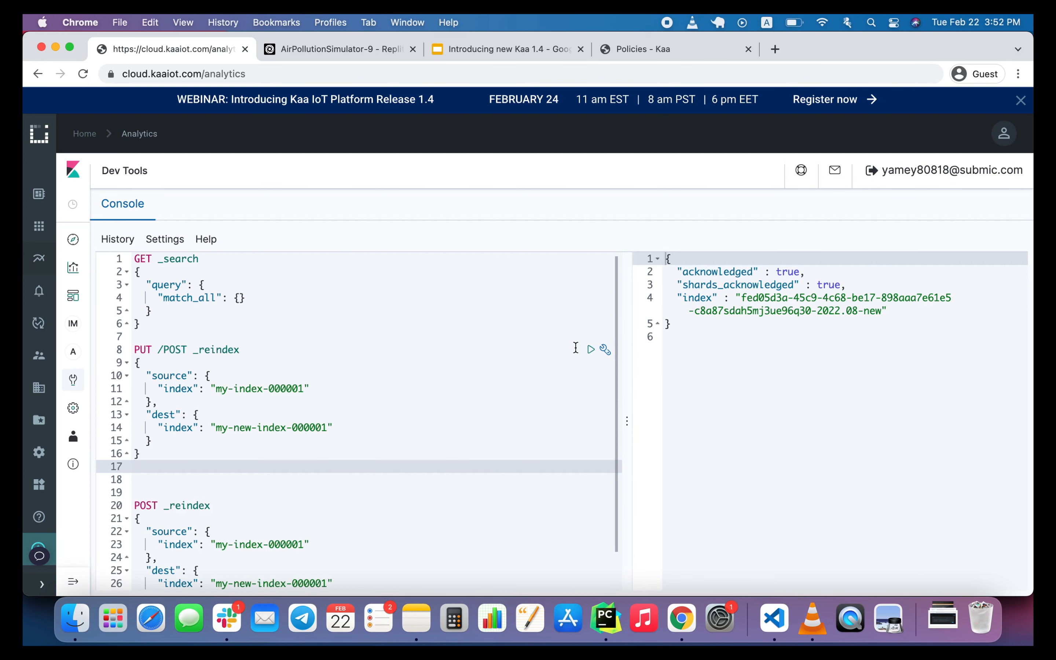
{"action": "key", "text": "super+z"}
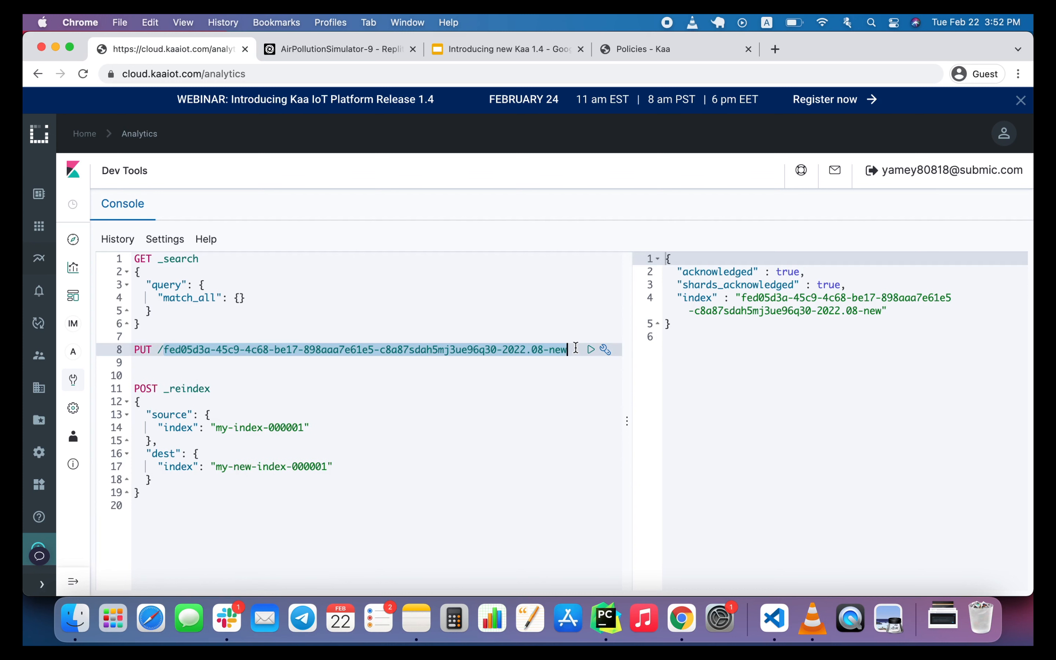
{"action": "left_click", "coordinate": [219, 467]}
{"action": "left_click_drag", "start_coordinate": [219, 467], "coordinate": [328, 465]}
{"action": "type", "text": "fed05d3a-45c9-4c68-be17-898aaa7e61e5-c8a87sdah5mj3ue96q30-2022.08-new"}
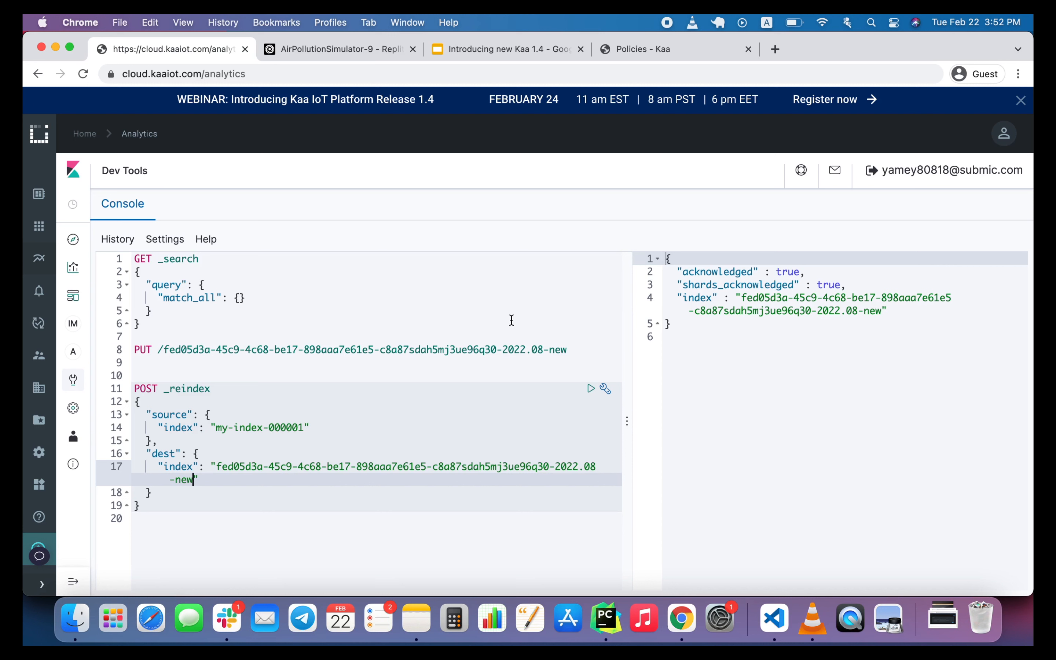
Replace the reindex request's source index placeholder with the original index name ending in 2022.08, and send the request.
{"action": "left_click", "coordinate": [542, 339]}
{"action": "left_click_drag", "start_coordinate": [485, 343], "coordinate": [543, 350]}
{"action": "left_click", "coordinate": [152, 348]}
{"action": "key", "text": "super+c"}
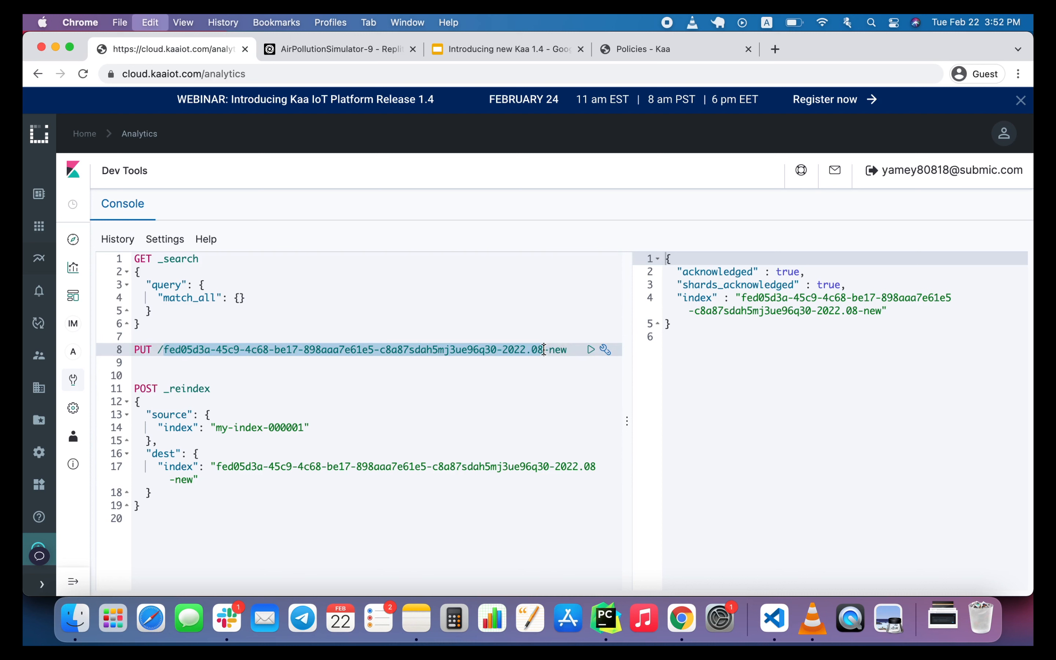
{"action": "left_click_drag", "start_coordinate": [216, 427], "coordinate": [305, 427]}
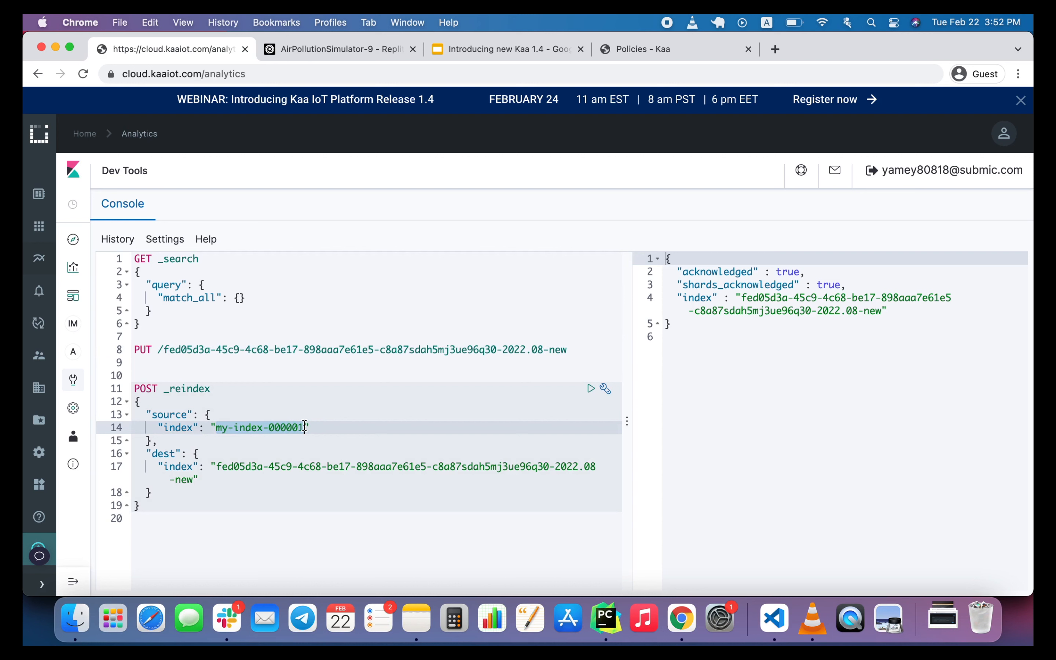
{"action": "key", "text": "super+v"}
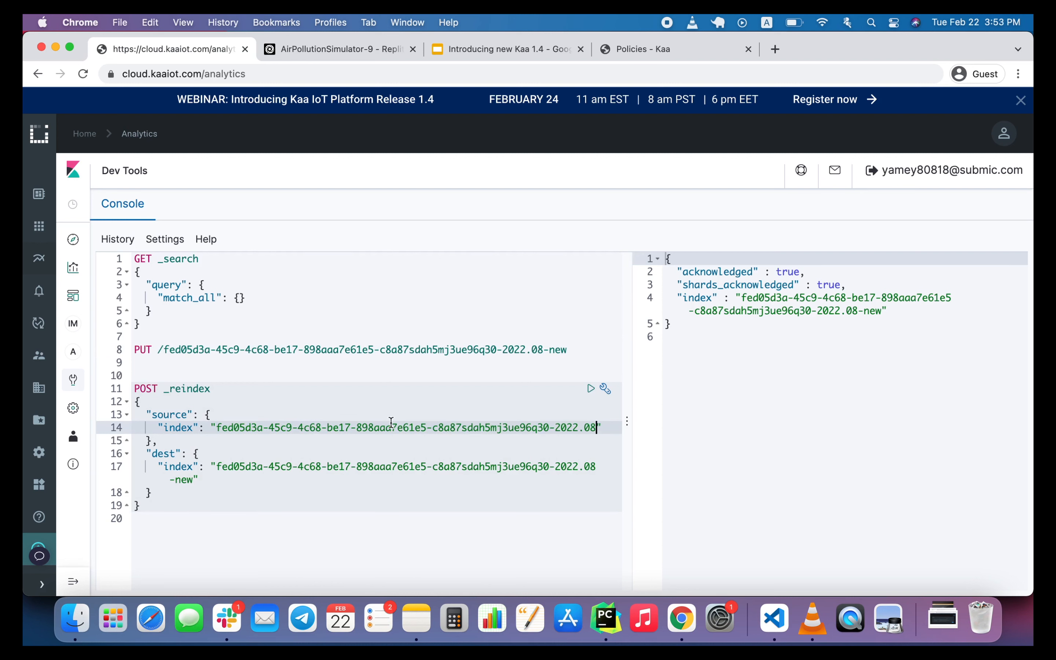
{"action": "left_click", "coordinate": [590, 388]}
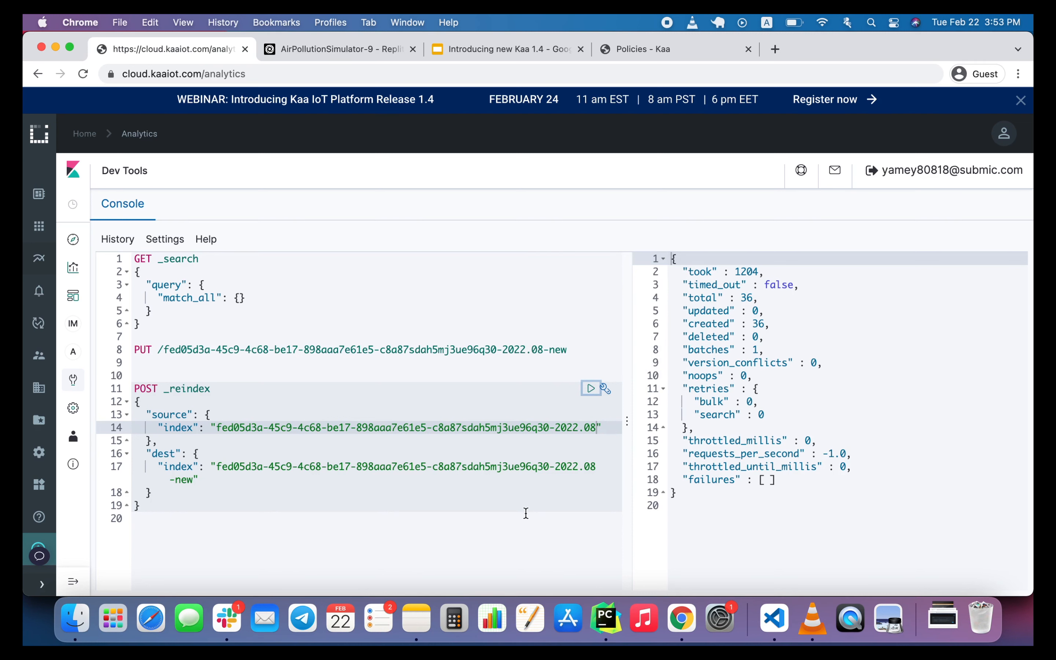
Add a DELETE request for the original index ending in 2022.08 below the reindex request, and send it.
{"action": "left_click", "coordinate": [549, 520]}
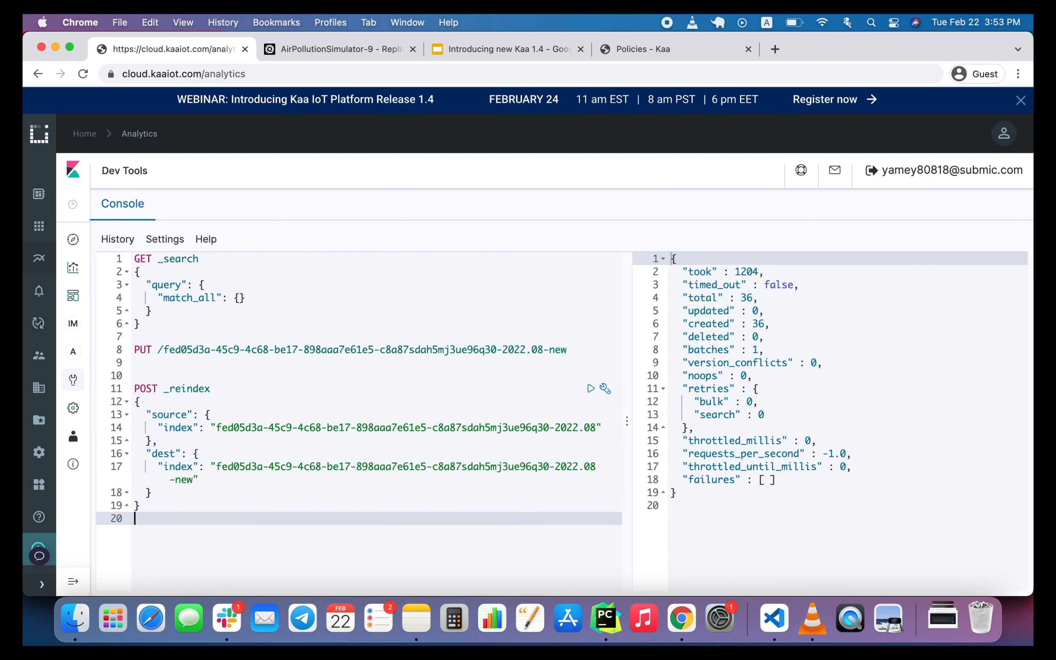
{"action": "key", "text": "Return"}
{"action": "type", "text": "De"}
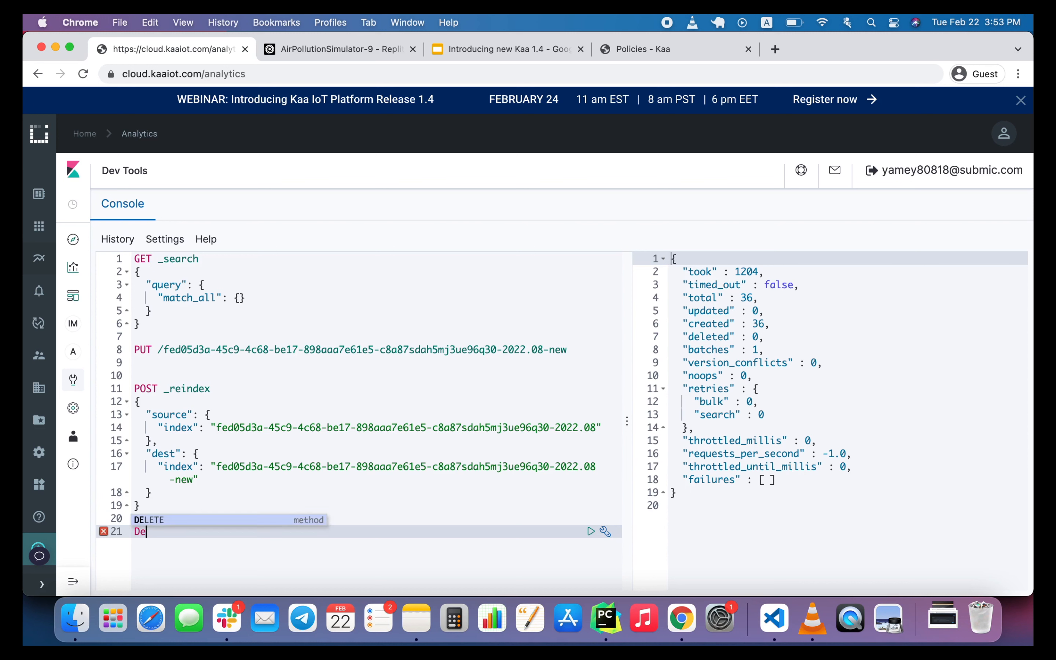
{"action": "key", "text": "Return"}
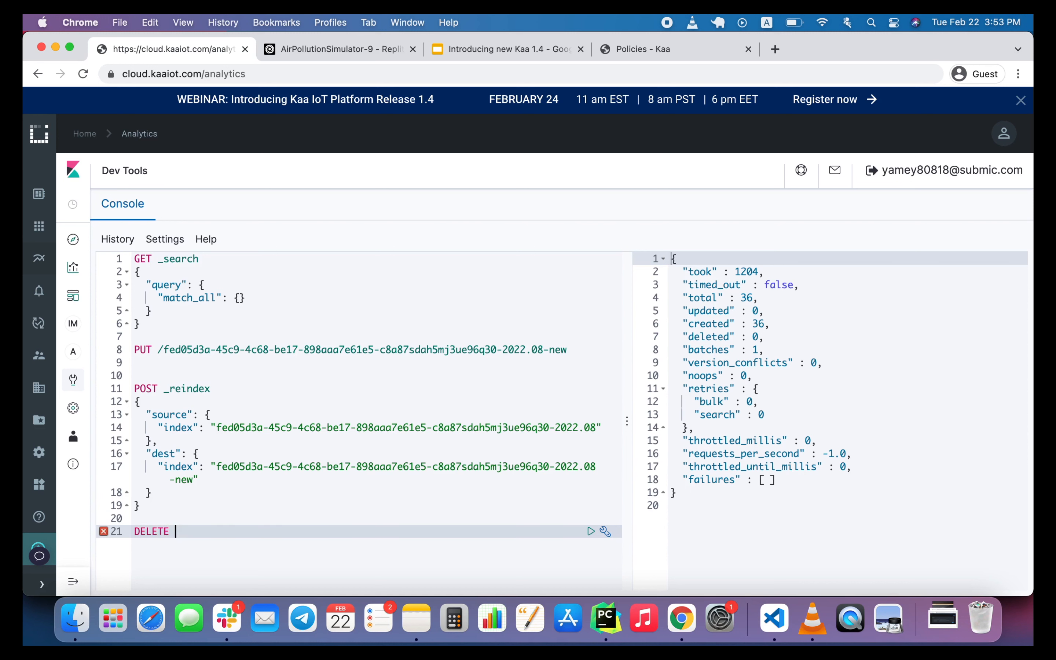
{"action": "type", "text": "/"}
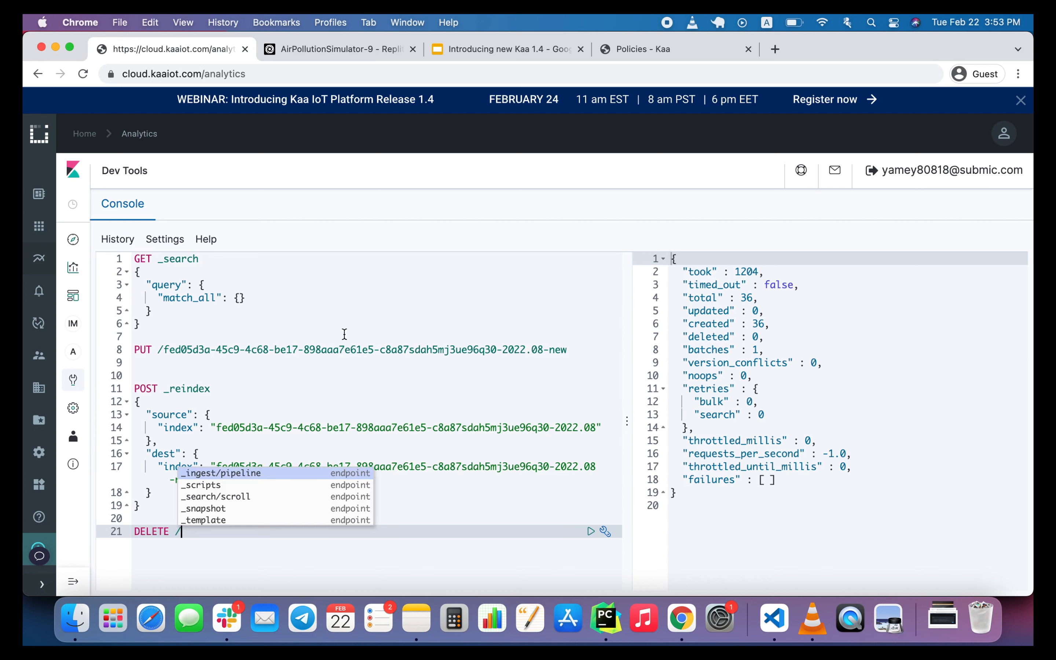
{"action": "left_click_drag", "start_coordinate": [164, 349], "coordinate": [544, 349]}
{"action": "key", "text": "super+c"}
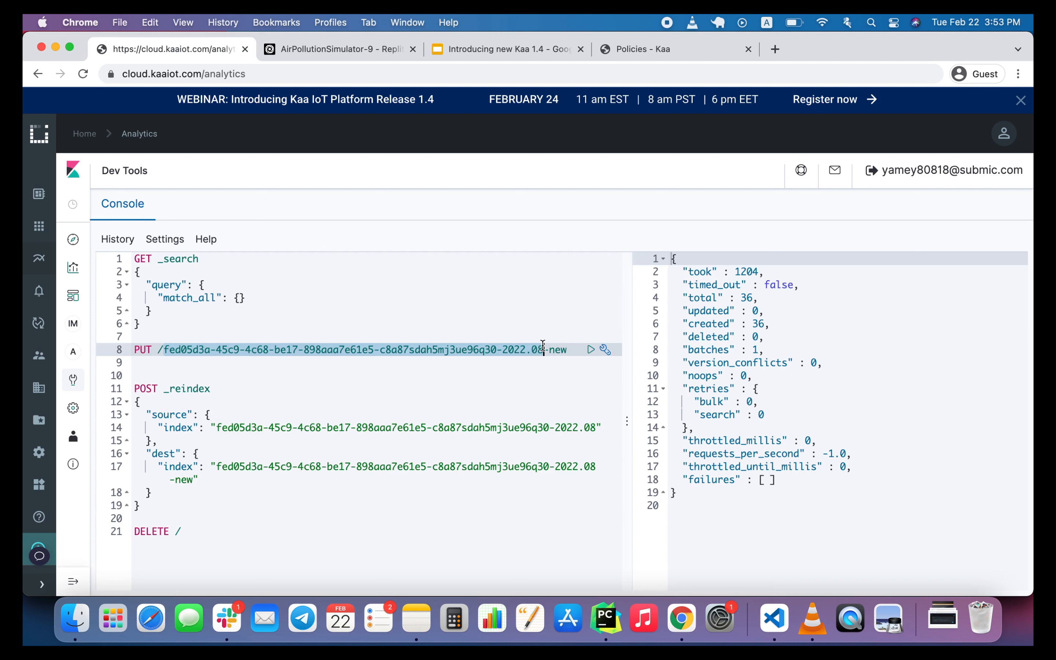
{"action": "left_click", "coordinate": [274, 530]}
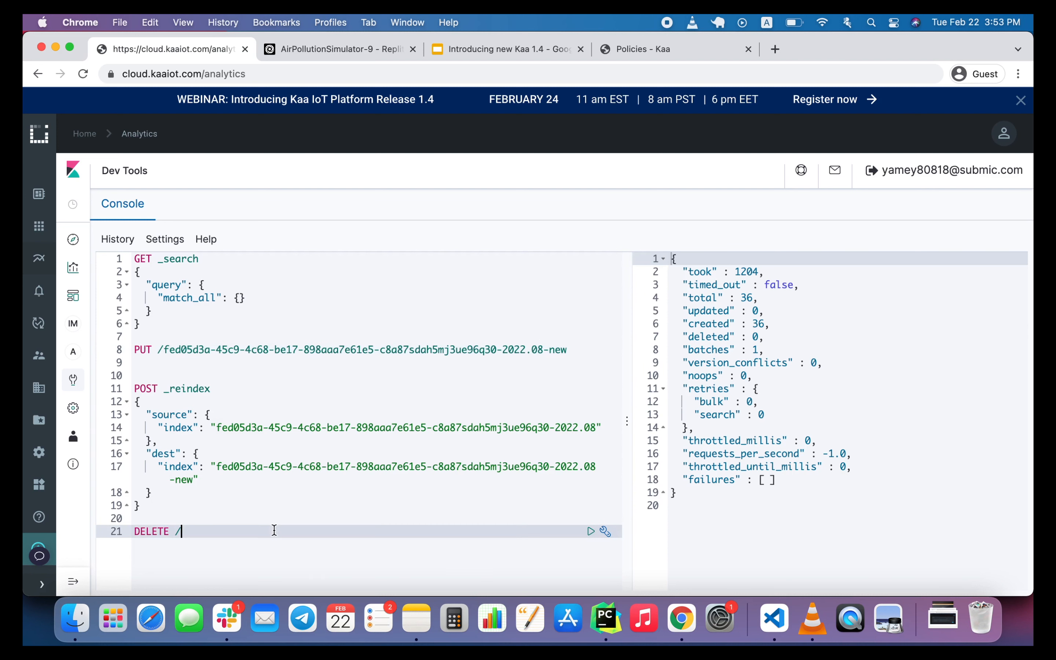
{"action": "key", "text": "super+v"}
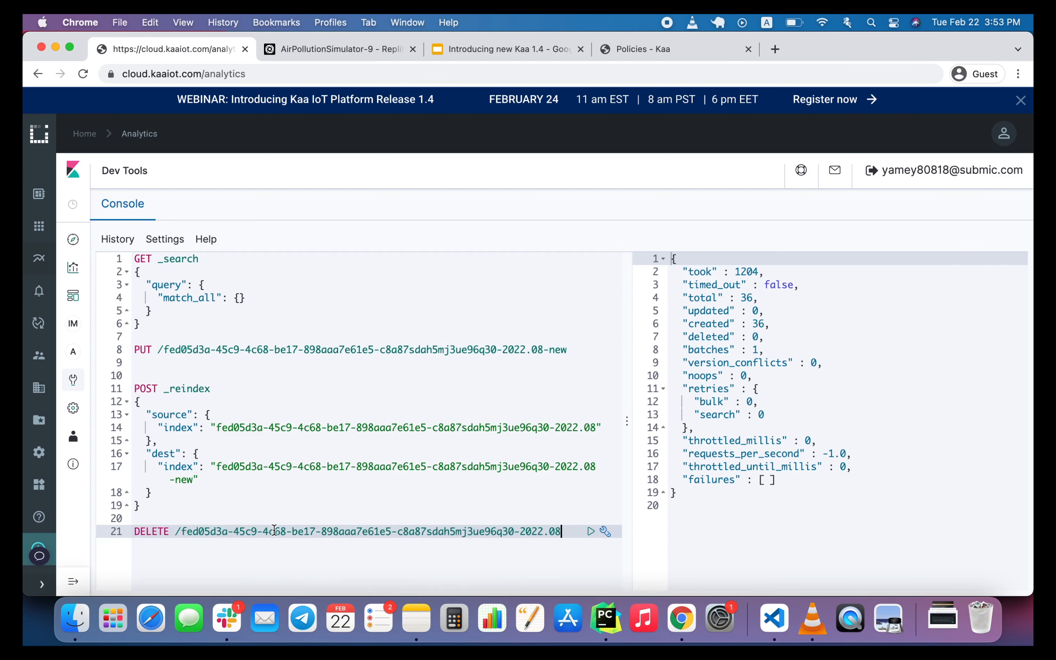
{"action": "left_click", "coordinate": [591, 533]}
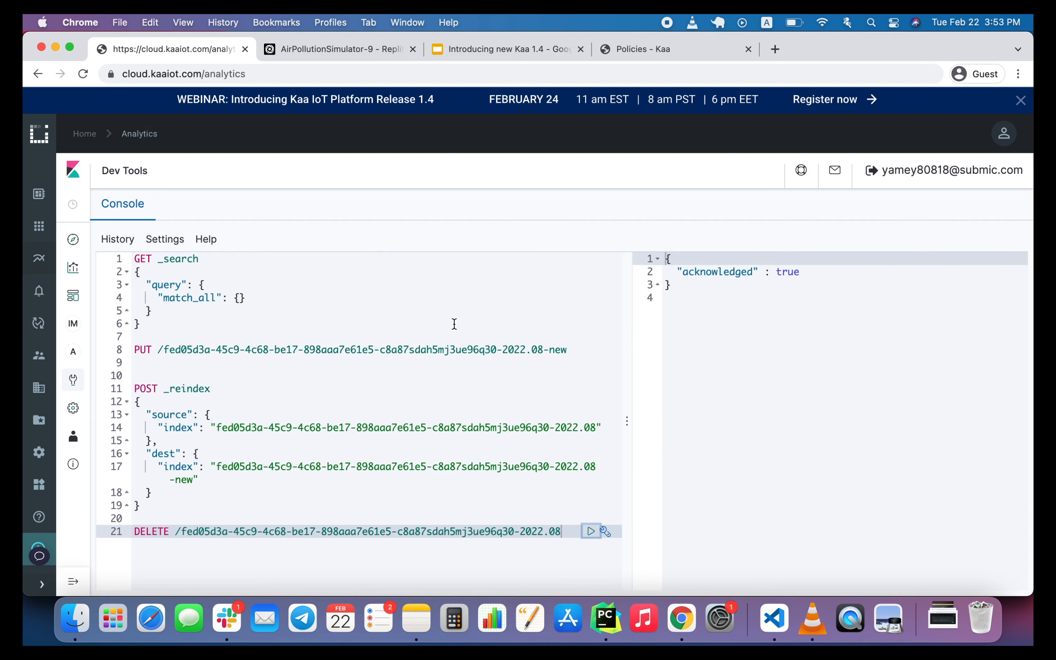
Open Discover and expand the newest document to check which index it is stored in.
{"action": "left_click", "coordinate": [73, 242]}
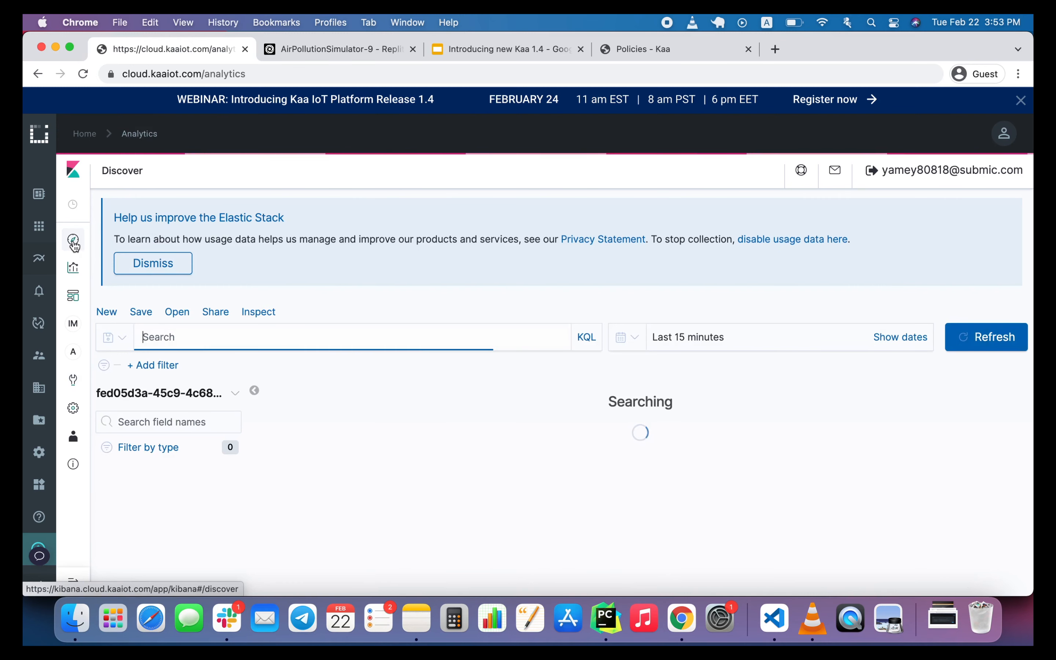
{"action": "scroll", "coordinate": [470, 436], "scroll_direction": "down", "scroll_amount": 3}
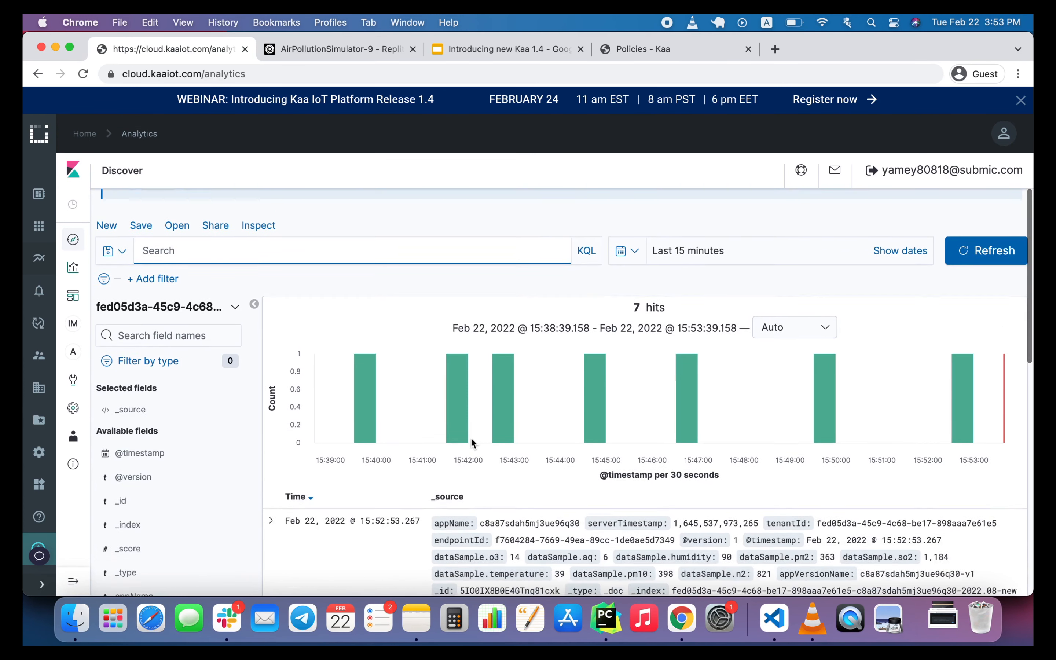
{"action": "left_click", "coordinate": [278, 516]}
{"action": "scroll", "coordinate": [419, 542], "scroll_direction": "down", "scroll_amount": 5}
{"action": "scroll", "coordinate": [418, 542], "scroll_direction": "down", "scroll_amount": 1}
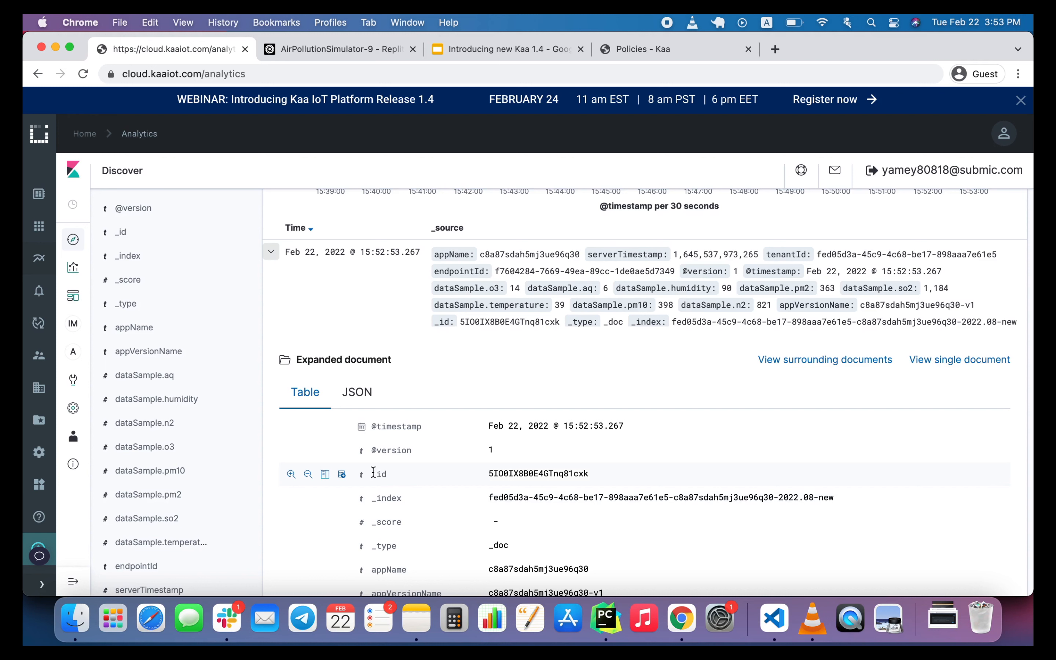
Open the data transformation mappings, show the current mappings for the new index, and examine the dataSample field types.
{"action": "mouse_move", "coordinate": [39, 326]}
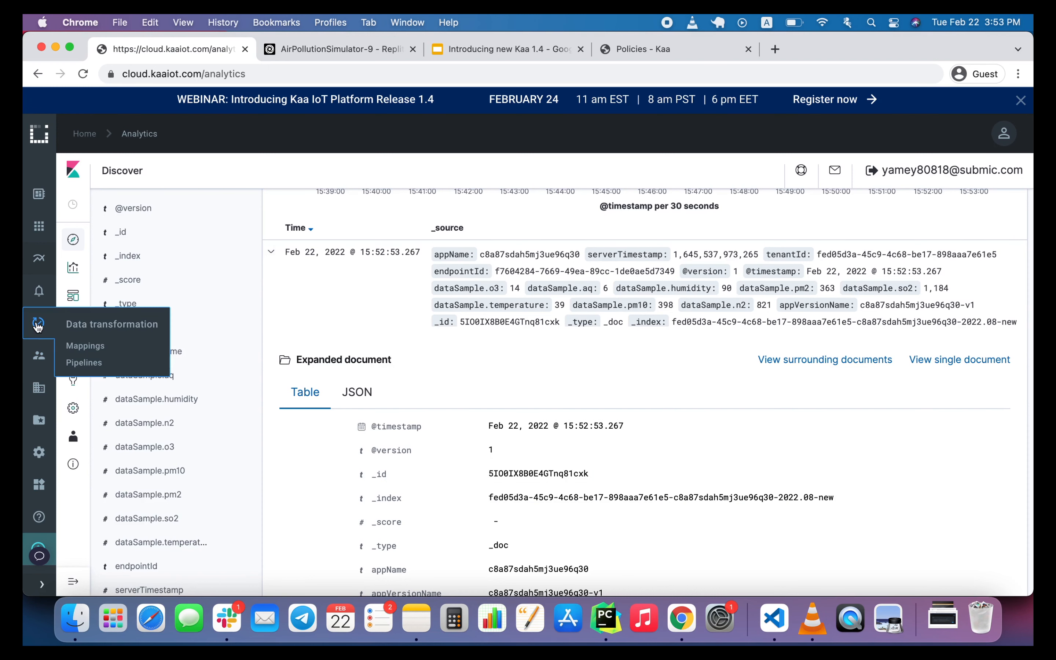
{"action": "left_click", "coordinate": [86, 328]}
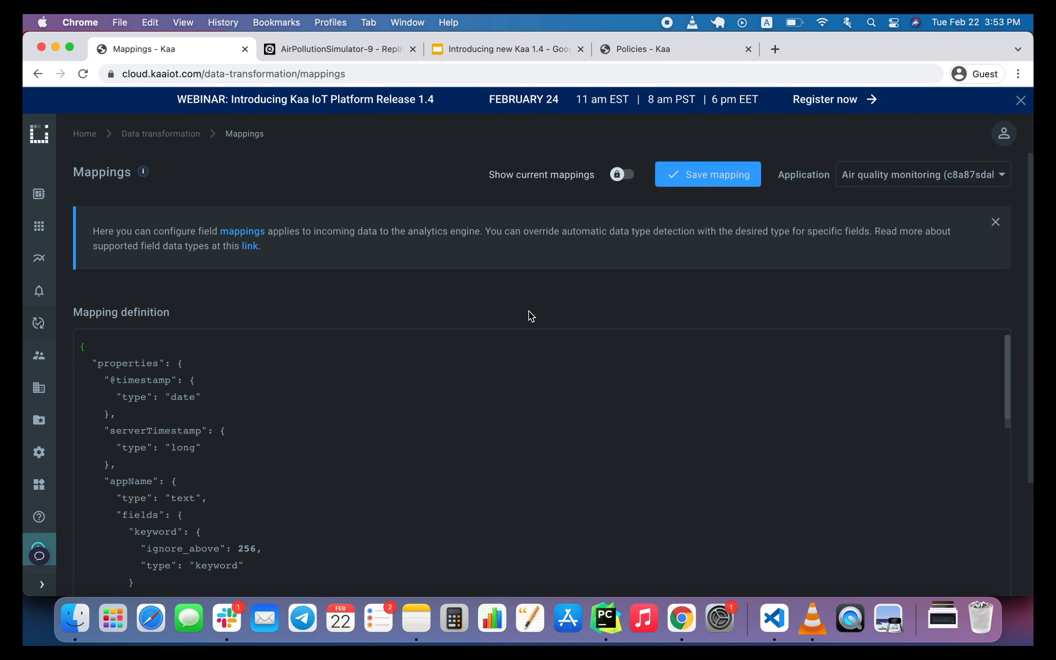
{"action": "scroll", "coordinate": [530, 316], "scroll_direction": "down", "scroll_amount": 1}
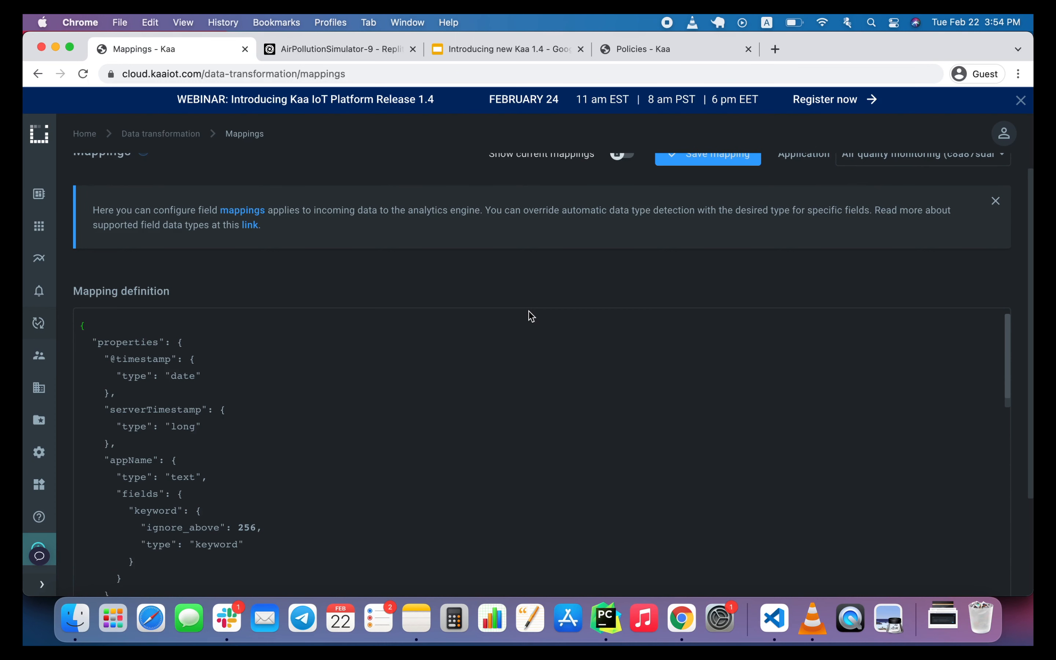
{"action": "scroll", "coordinate": [610, 271], "scroll_direction": "up", "scroll_amount": 1}
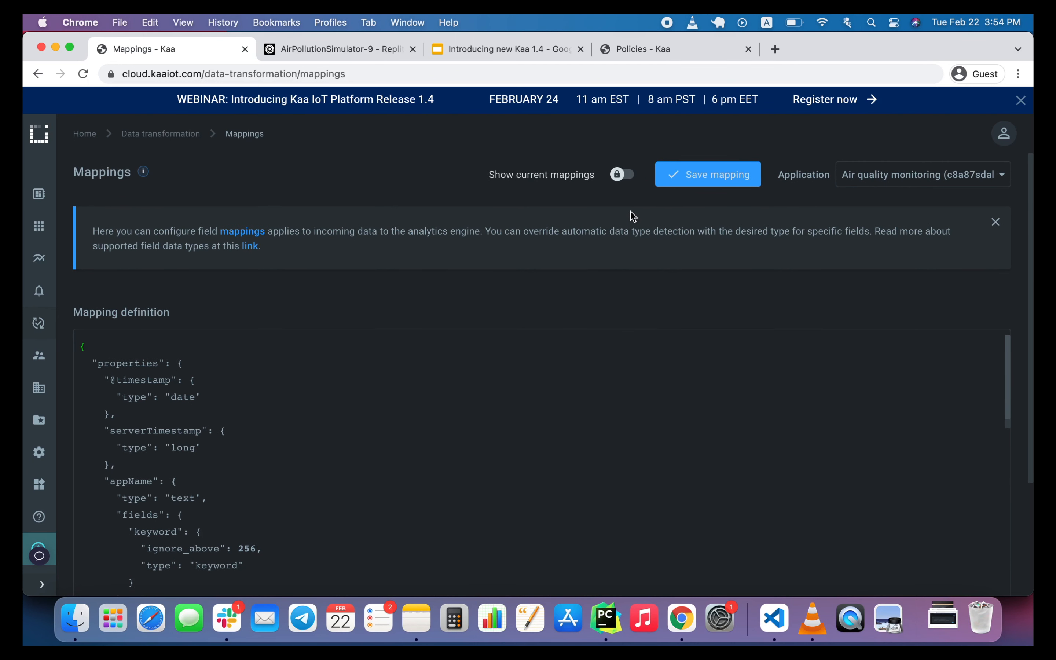
{"action": "left_click", "coordinate": [621, 176]}
{"action": "left_click", "coordinate": [928, 316]}
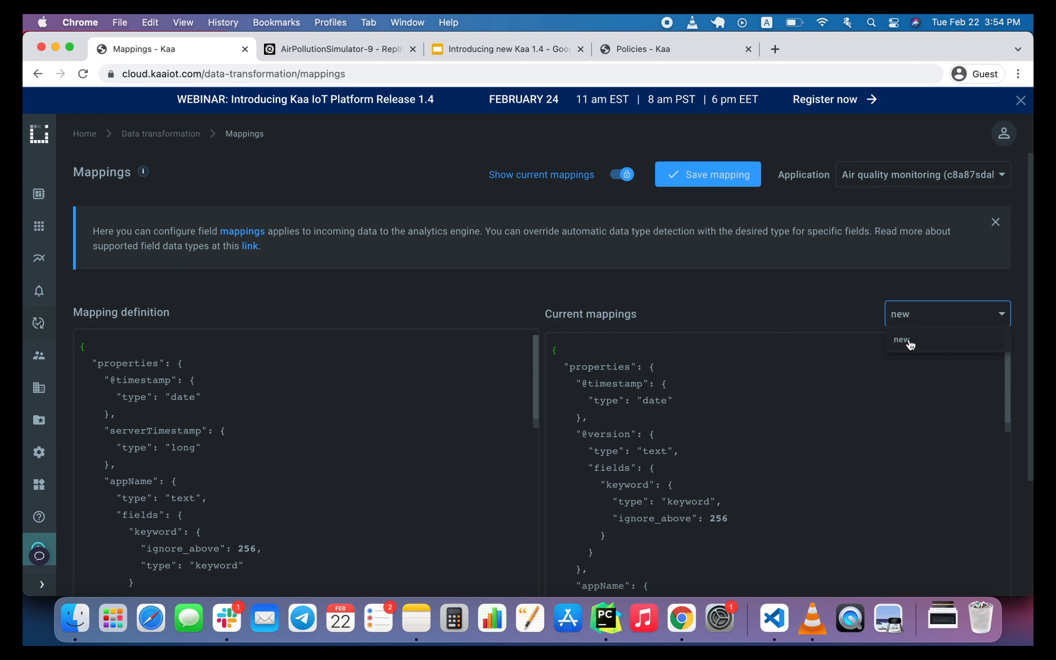
{"action": "left_click", "coordinate": [799, 423]}
{"action": "scroll", "coordinate": [794, 426], "scroll_direction": "down", "scroll_amount": 3}
{"action": "scroll", "coordinate": [794, 427], "scroll_direction": "down", "scroll_amount": 10}
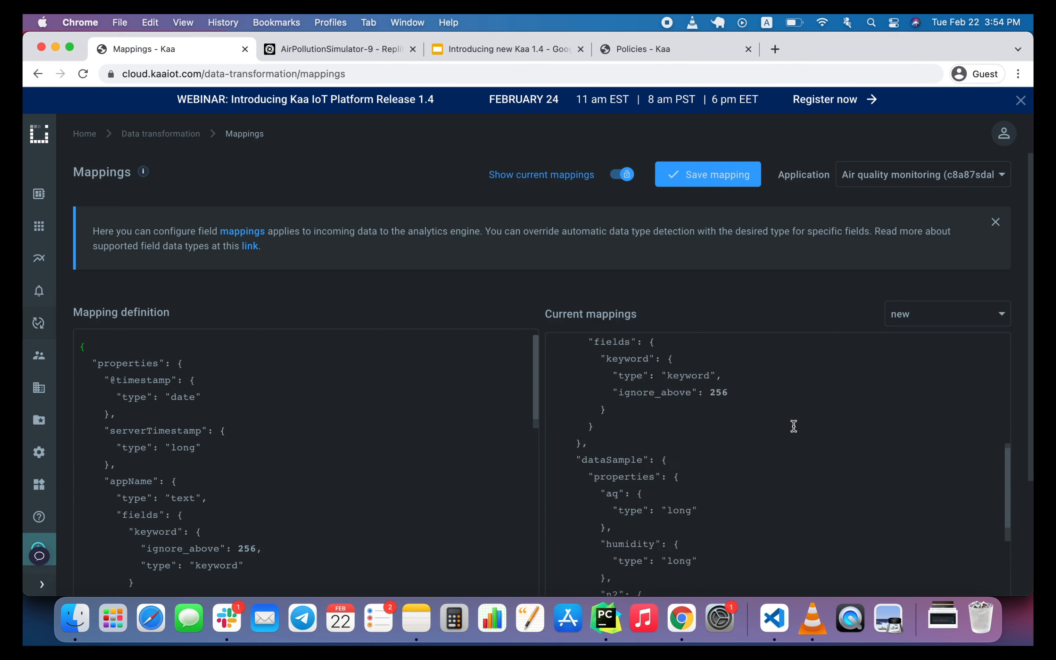
{"action": "scroll", "coordinate": [728, 505], "scroll_direction": "down", "scroll_amount": 2}
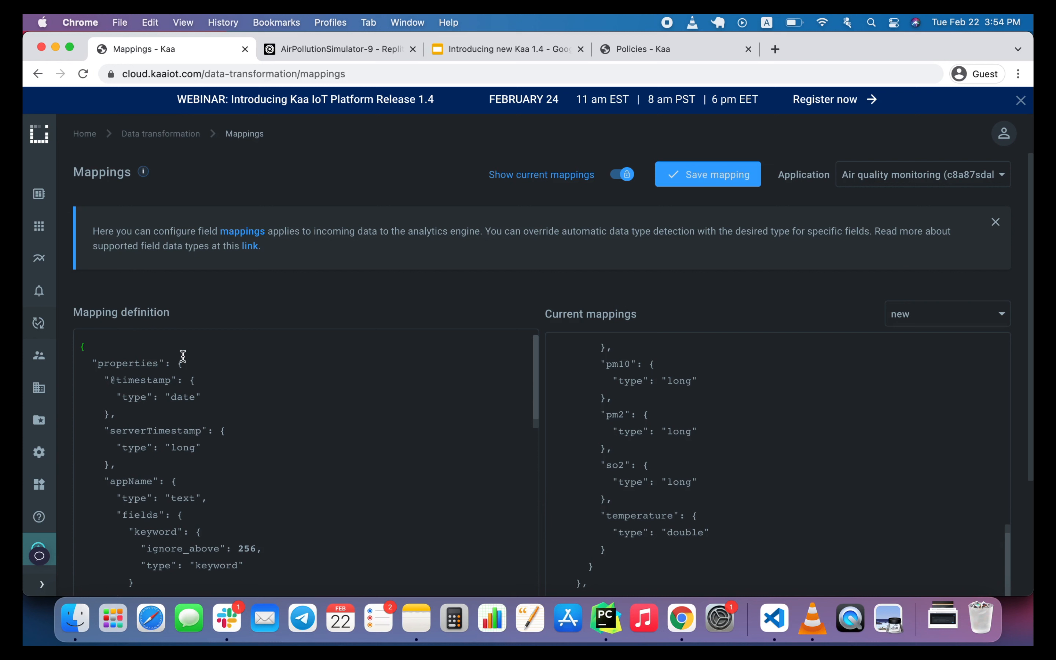
Replace the Air quality monitoring pipeline definition with the painless temperature_f script processor block from notes.txt in VS Code.
{"action": "mouse_move", "coordinate": [49, 325]}
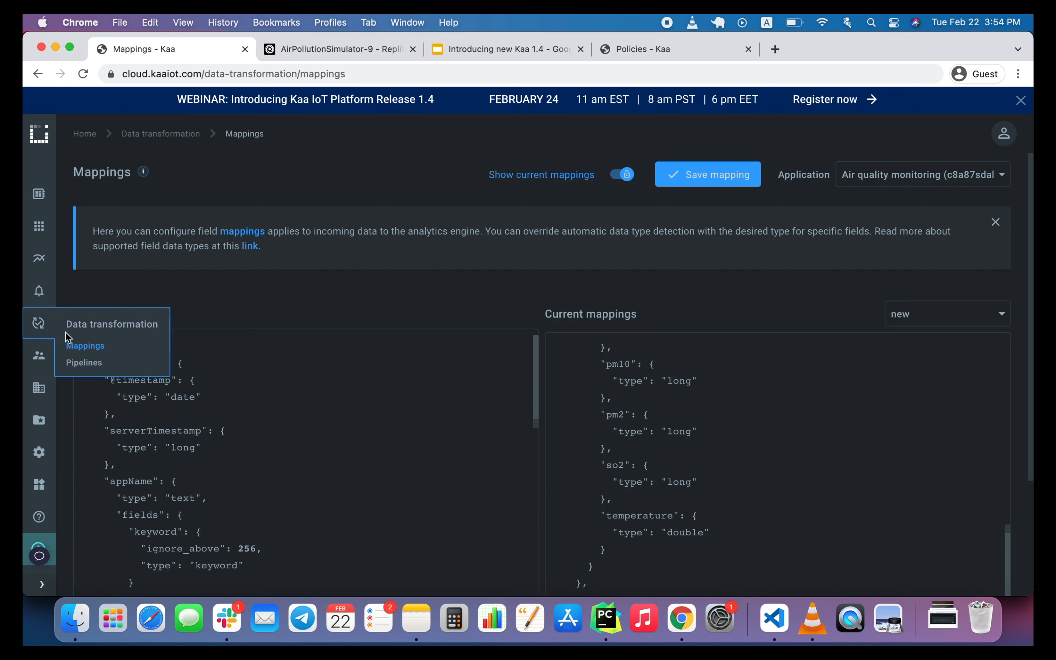
{"action": "left_click", "coordinate": [85, 363]}
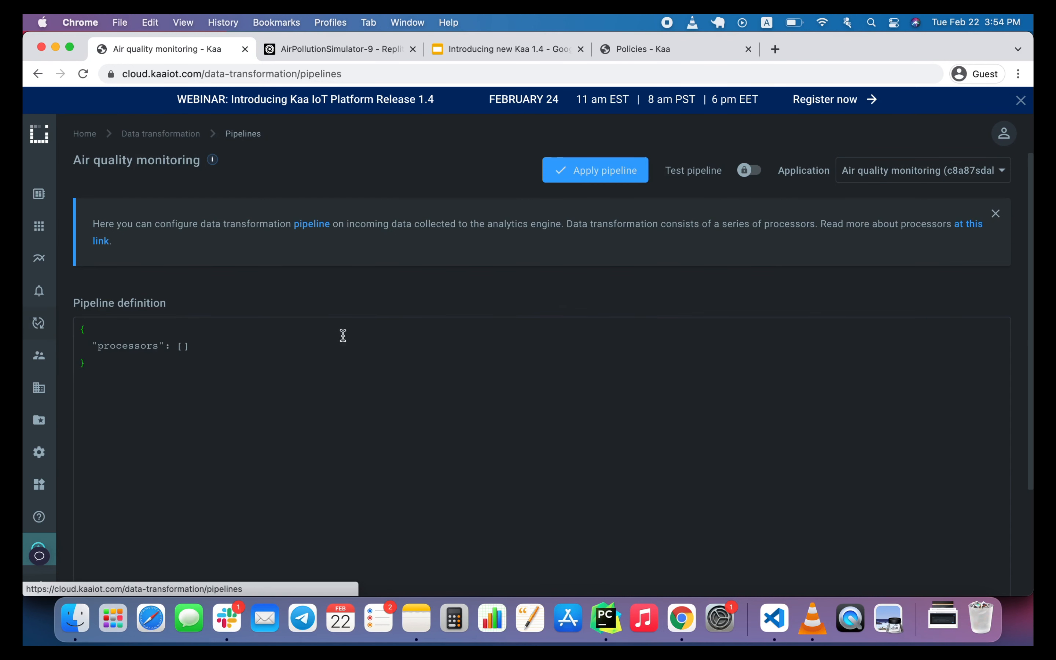
{"action": "left_click", "coordinate": [554, 365]}
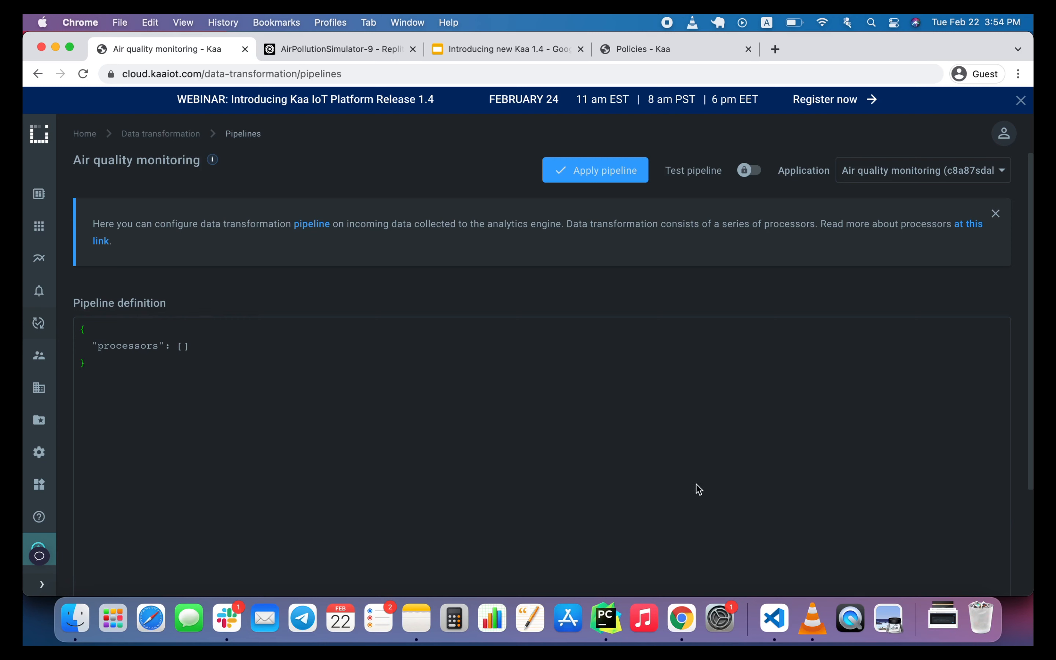
{"action": "left_click", "coordinate": [774, 617]}
{"action": "left_click_drag", "start_coordinate": [349, 365], "coordinate": [273, 241]}
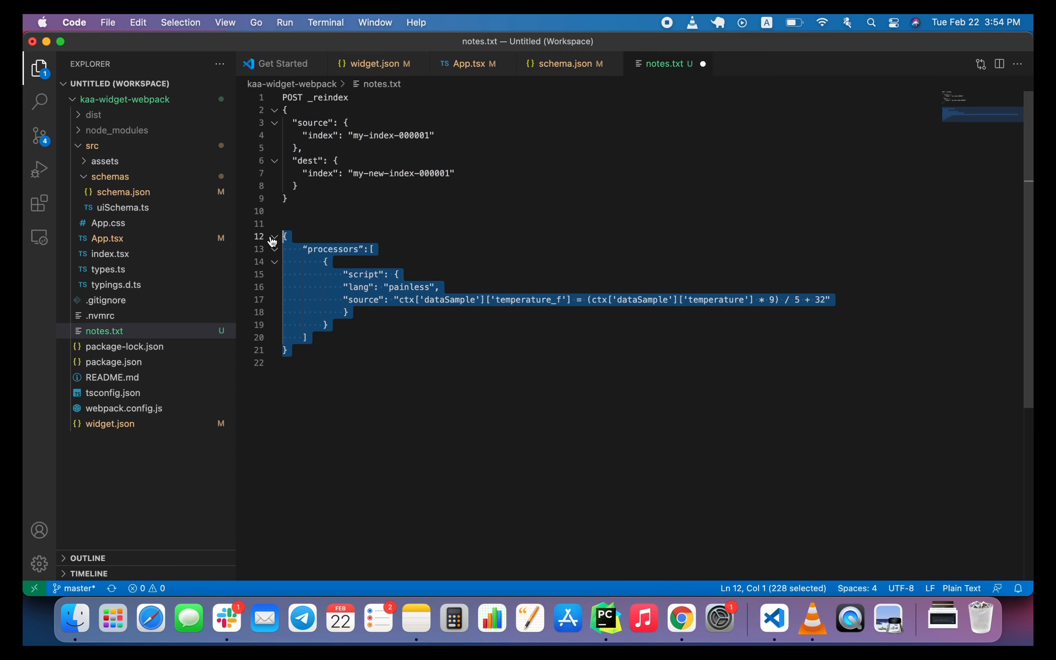
{"action": "left_click", "coordinate": [677, 611]}
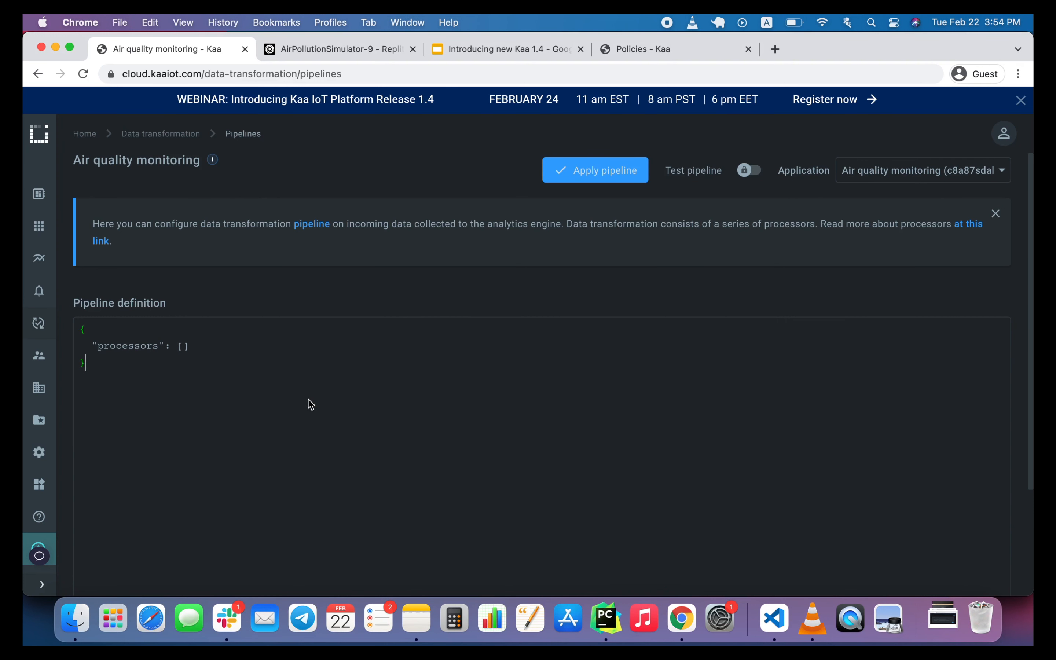
{"action": "key", "text": "super+a"}
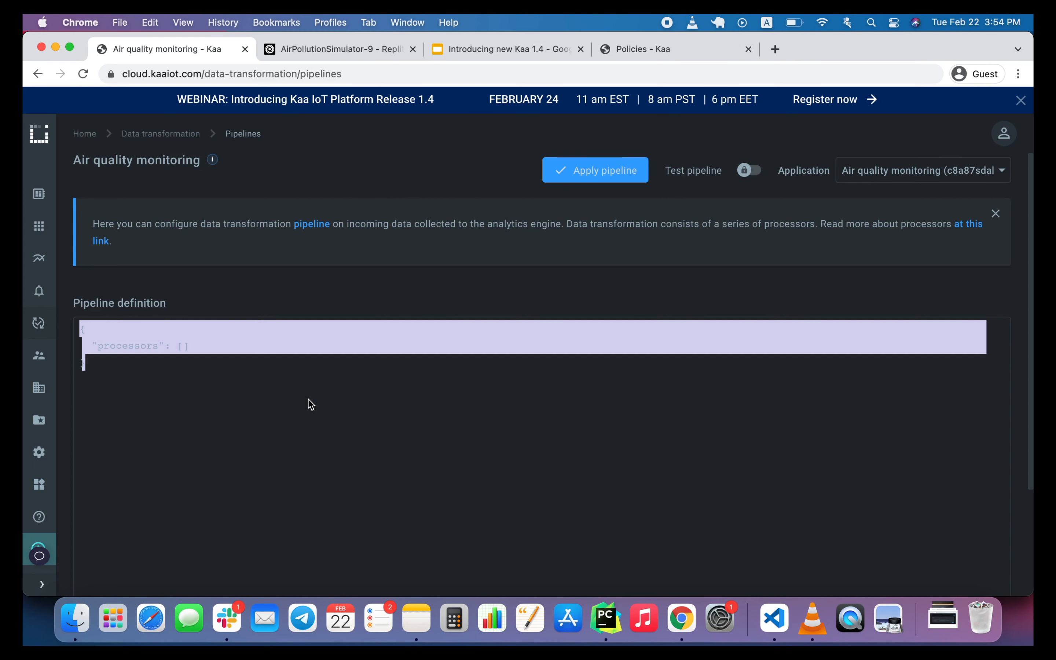
{"action": "type", "text": "{     \"processors\":[         {             \"script\": {             \"lang\": \"painless\",             \"source\": \"ctx['dataSample']['temperature_f'] = (ctx['dataSample']['temperature'] * 9) / 5 + 32\"             }         }     ] }"}
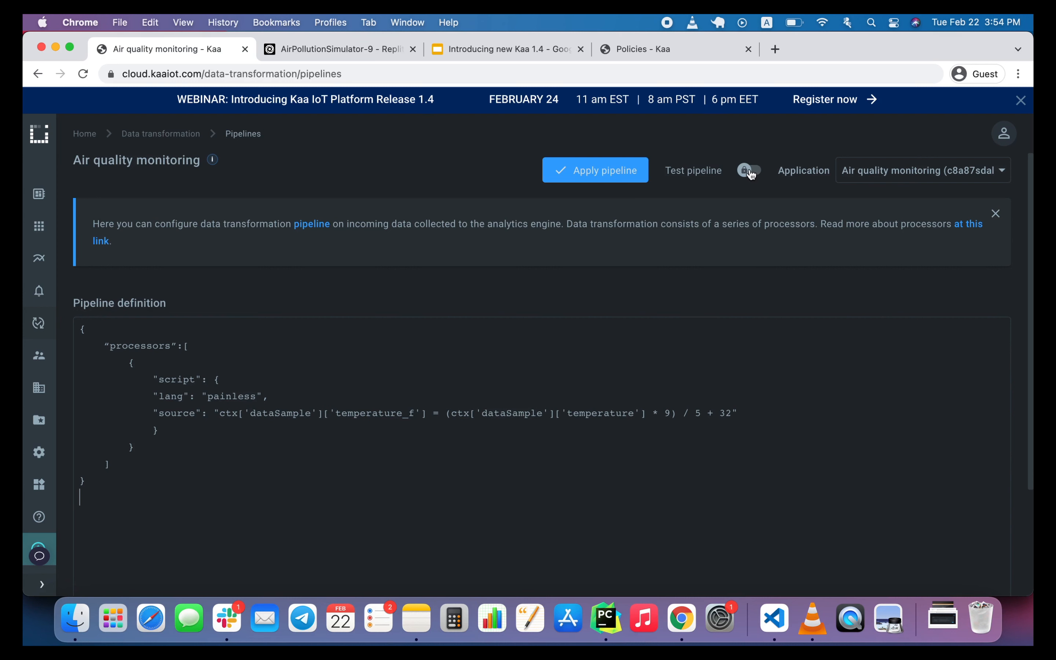
Enable pipeline testing with test documents from the index, select the 15:53:53 and 08:43:19 documents, and run the pipeline.
{"action": "left_click", "coordinate": [751, 172]}
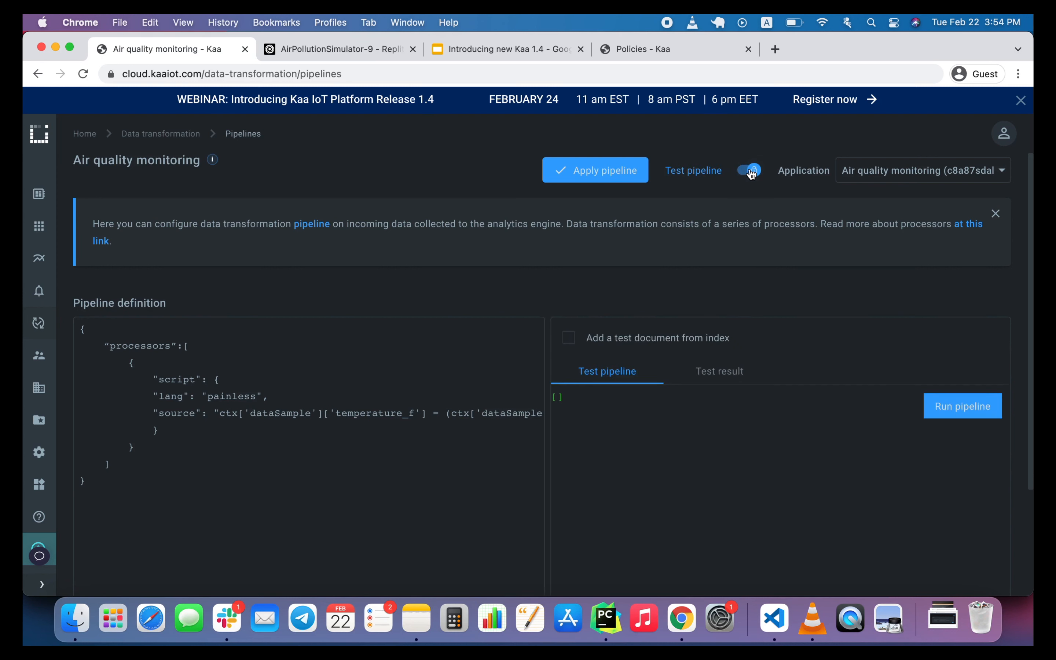
{"action": "left_click", "coordinate": [571, 337]}
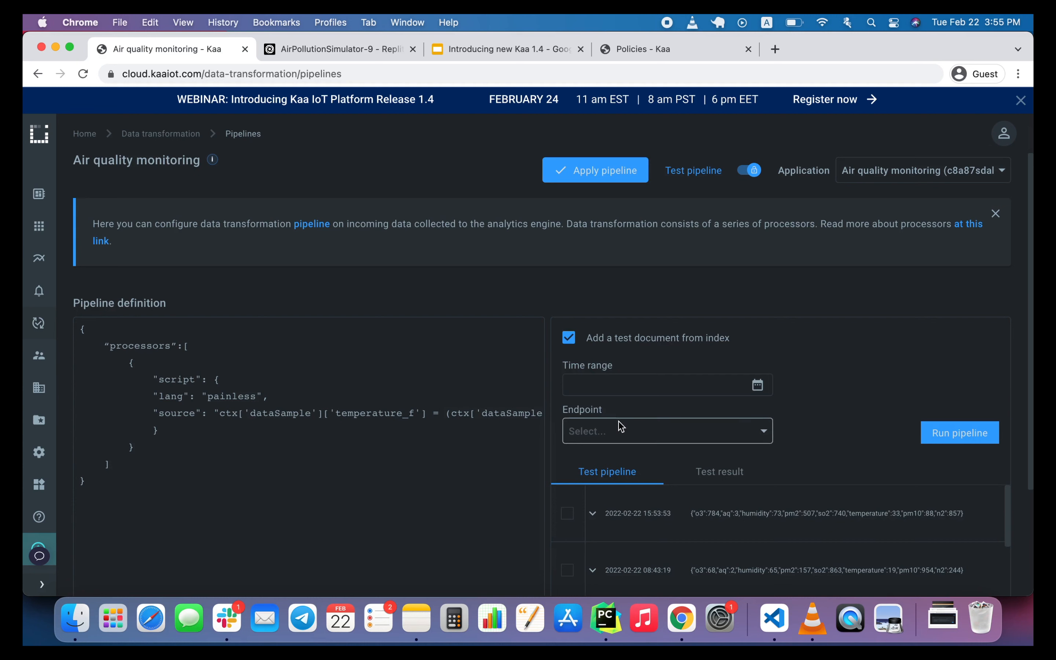
{"action": "scroll", "coordinate": [620, 426], "scroll_direction": "down", "scroll_amount": 2}
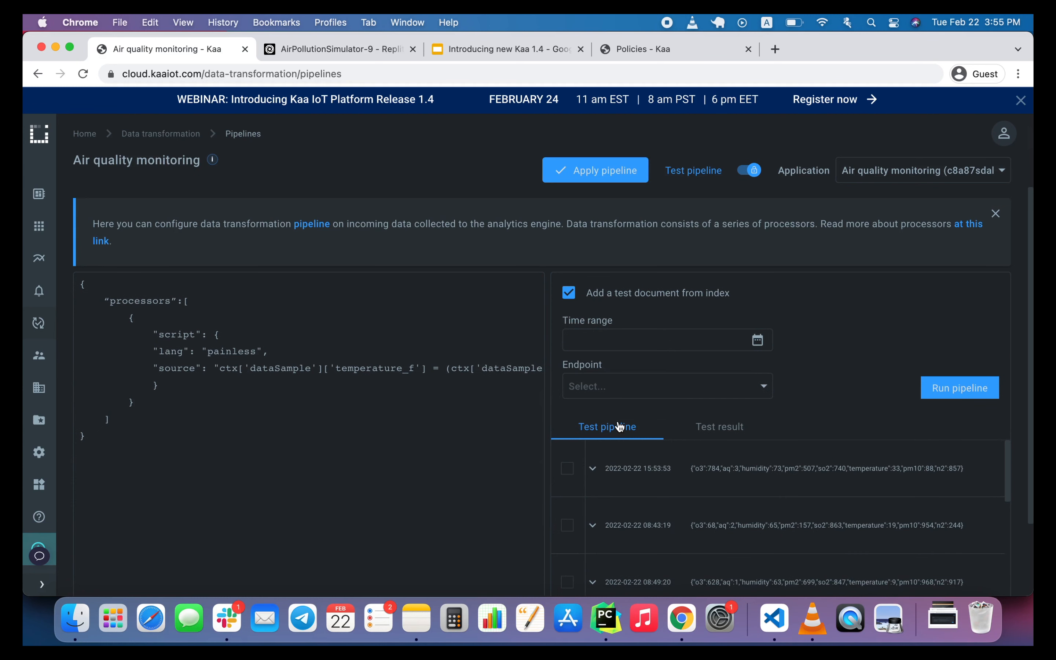
{"action": "left_click", "coordinate": [566, 470]}
{"action": "left_click", "coordinate": [567, 525]}
{"action": "left_click", "coordinate": [961, 392]}
Review temperature_f in both documents' test results, apply the pipeline and dismiss the pipeline information banner.
{"action": "scroll", "coordinate": [856, 480], "scroll_direction": "down", "scroll_amount": 3}
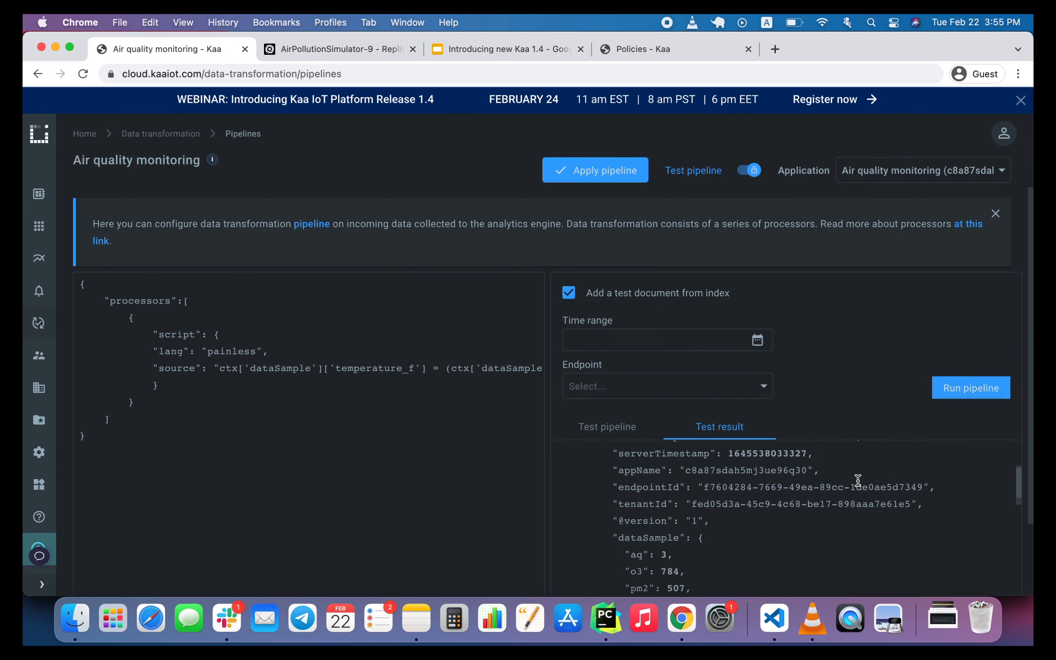
{"action": "scroll", "coordinate": [877, 412], "scroll_direction": "down", "scroll_amount": 5}
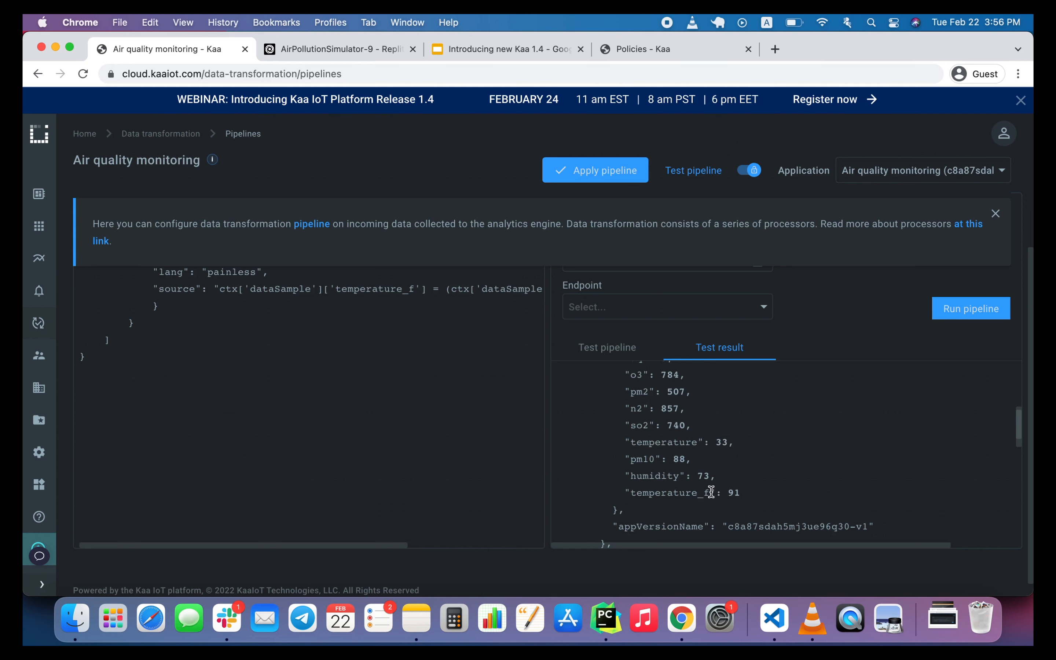
{"action": "scroll", "coordinate": [712, 491], "scroll_direction": "down", "scroll_amount": 10}
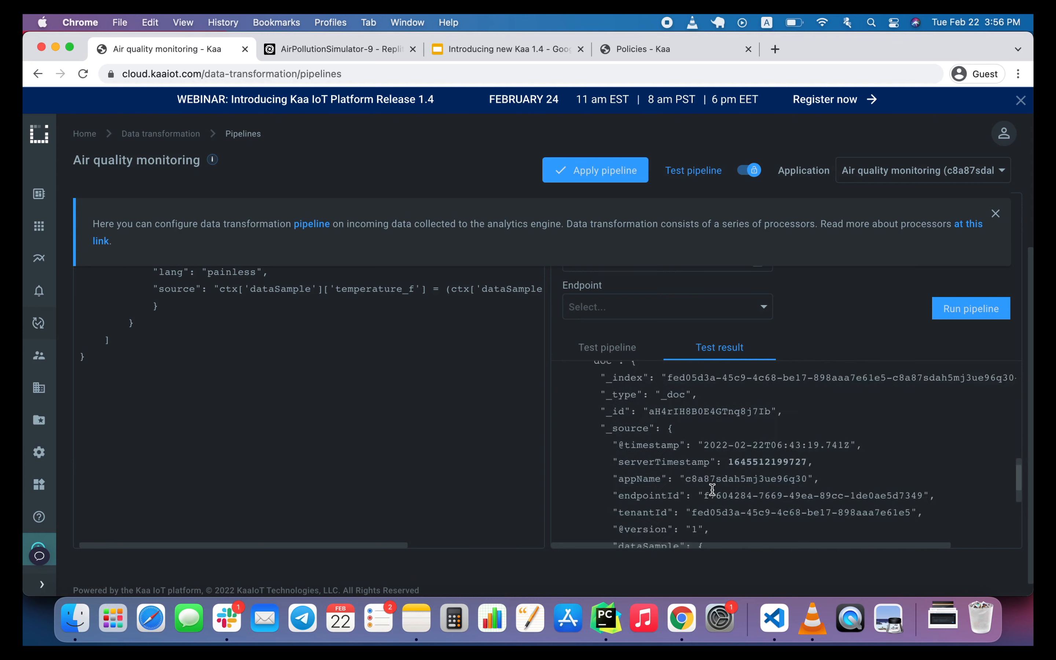
{"action": "scroll", "coordinate": [711, 488], "scroll_direction": "down", "scroll_amount": 1}
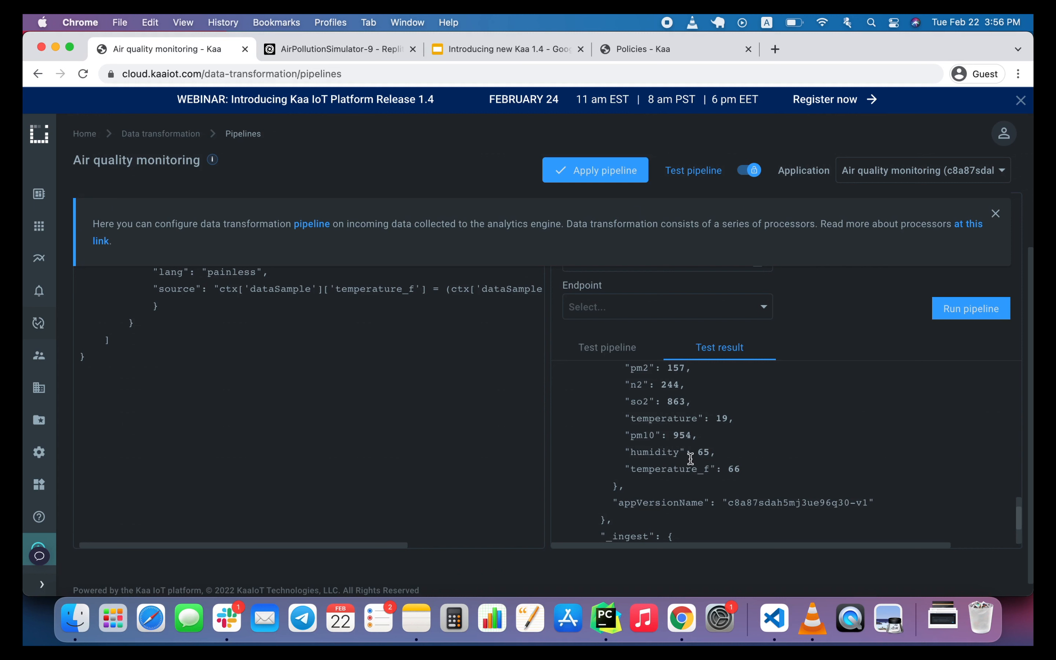
{"action": "left_click", "coordinate": [614, 170]}
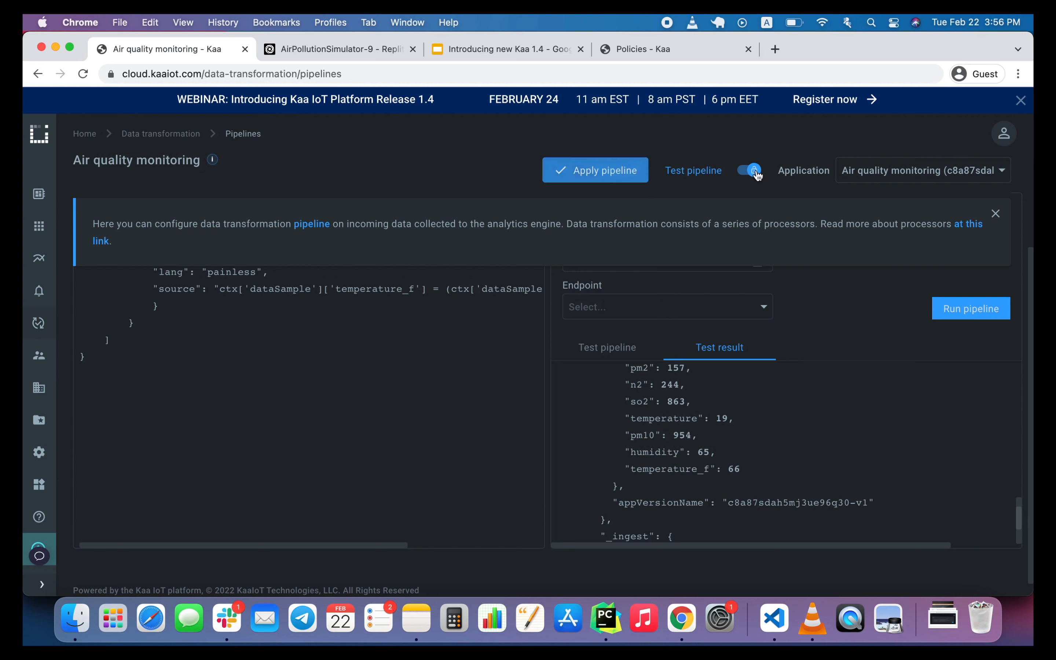
{"action": "left_click", "coordinate": [995, 214]}
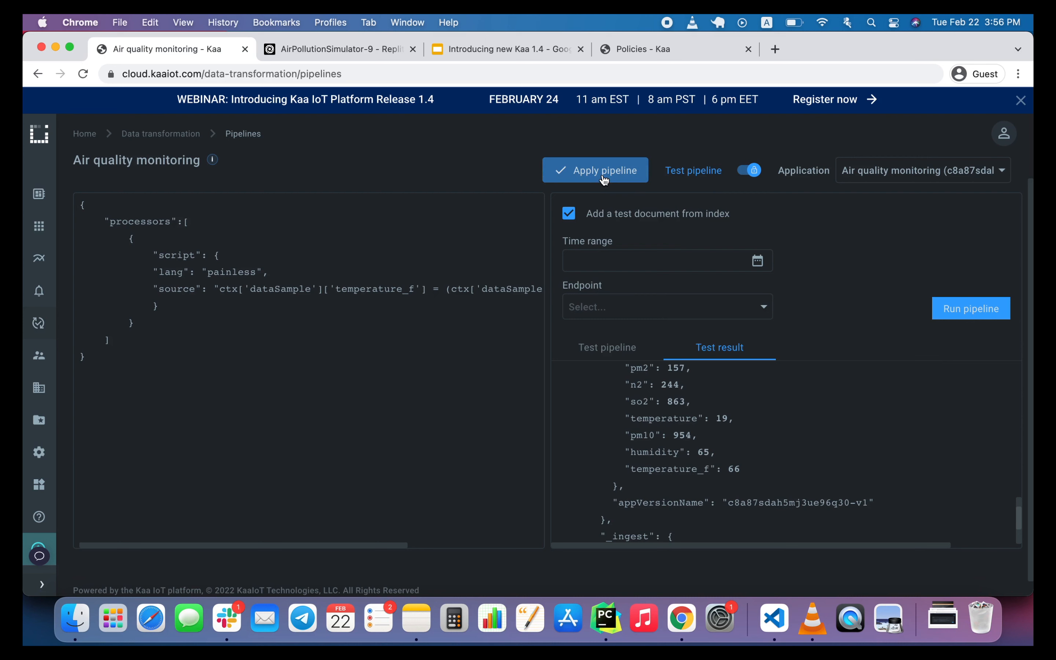
Open Discover in Analytics and expand the 15:55:53 document to examine its dataSample fields.
{"action": "scroll", "coordinate": [711, 379], "scroll_direction": "up", "scroll_amount": 1}
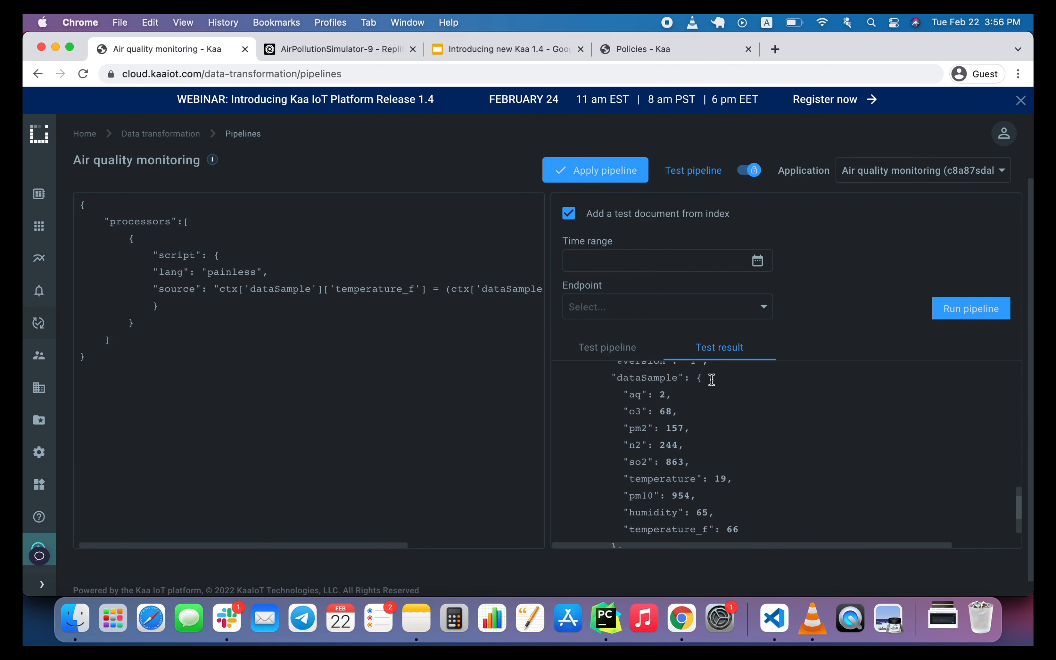
{"action": "scroll", "coordinate": [711, 380], "scroll_direction": "up", "scroll_amount": 2}
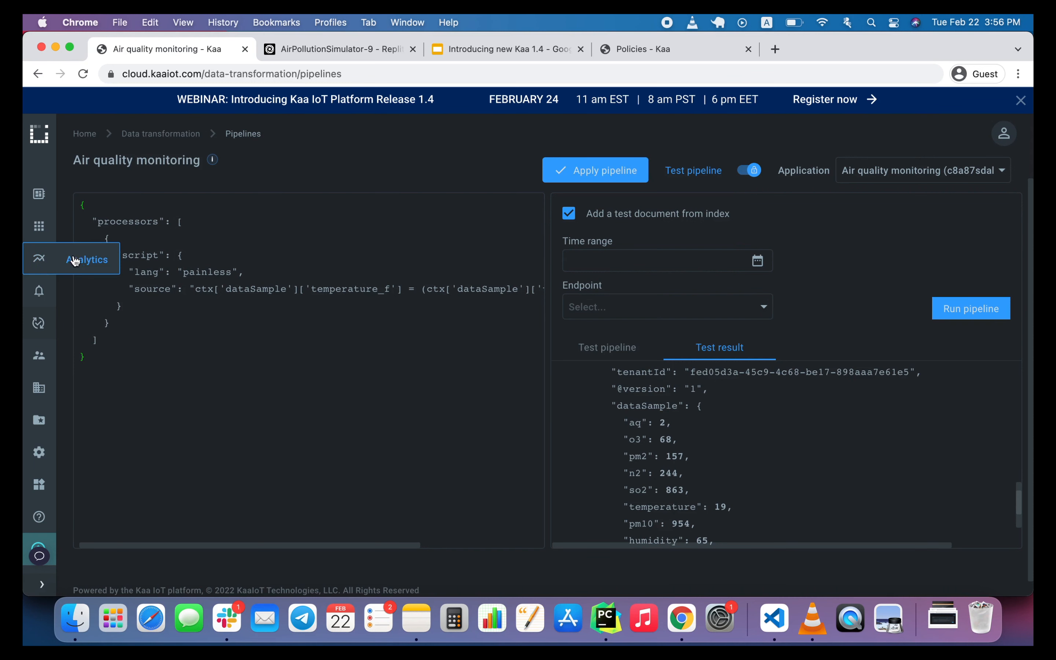
{"action": "left_click", "coordinate": [81, 260]}
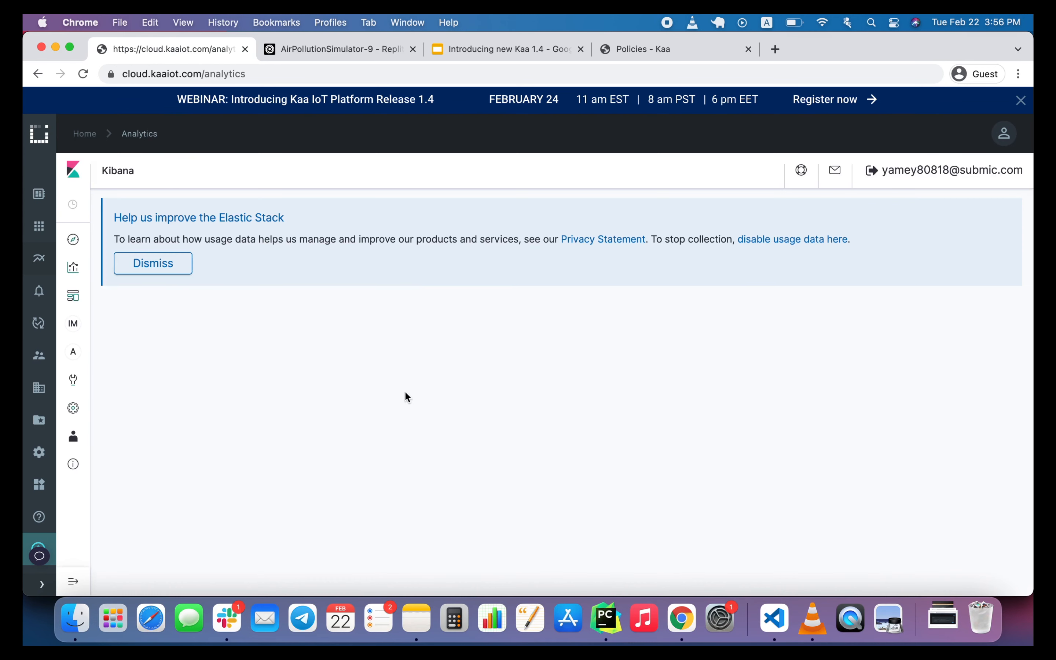
{"action": "scroll", "coordinate": [397, 425], "scroll_direction": "down", "scroll_amount": 4}
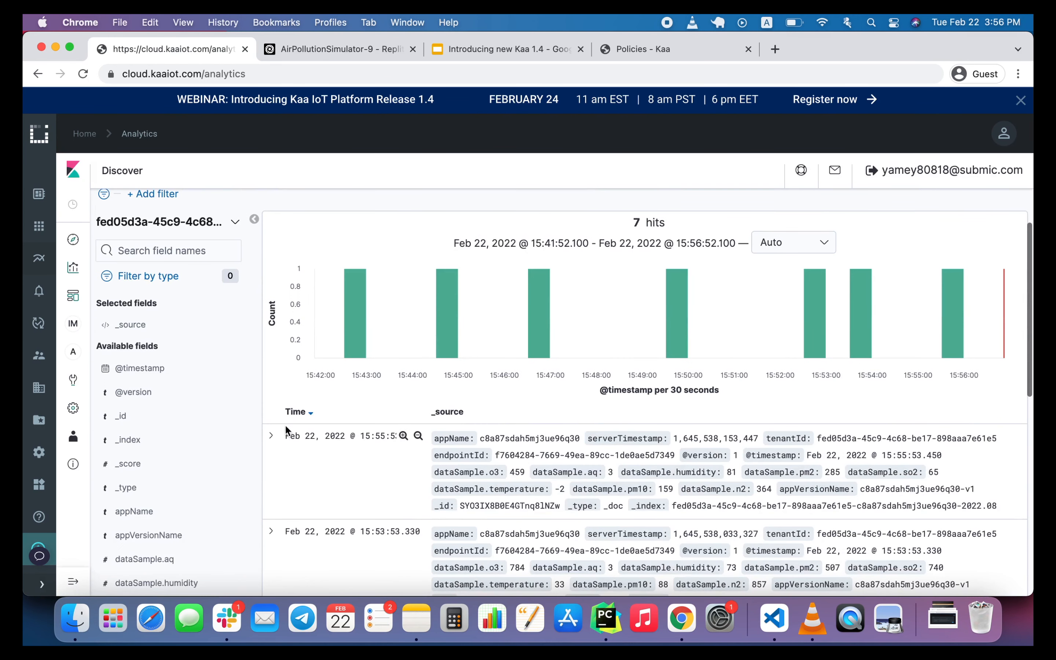
{"action": "left_click", "coordinate": [272, 436]}
{"action": "scroll", "coordinate": [515, 480], "scroll_direction": "down", "scroll_amount": 9}
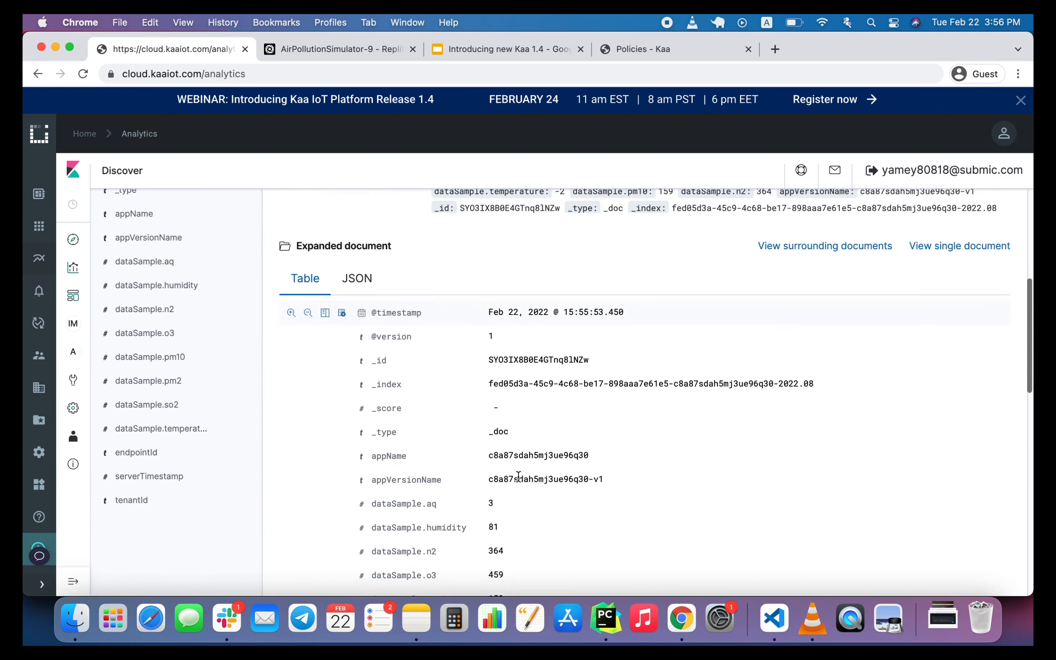
{"action": "scroll", "coordinate": [518, 481], "scroll_direction": "down", "scroll_amount": 2}
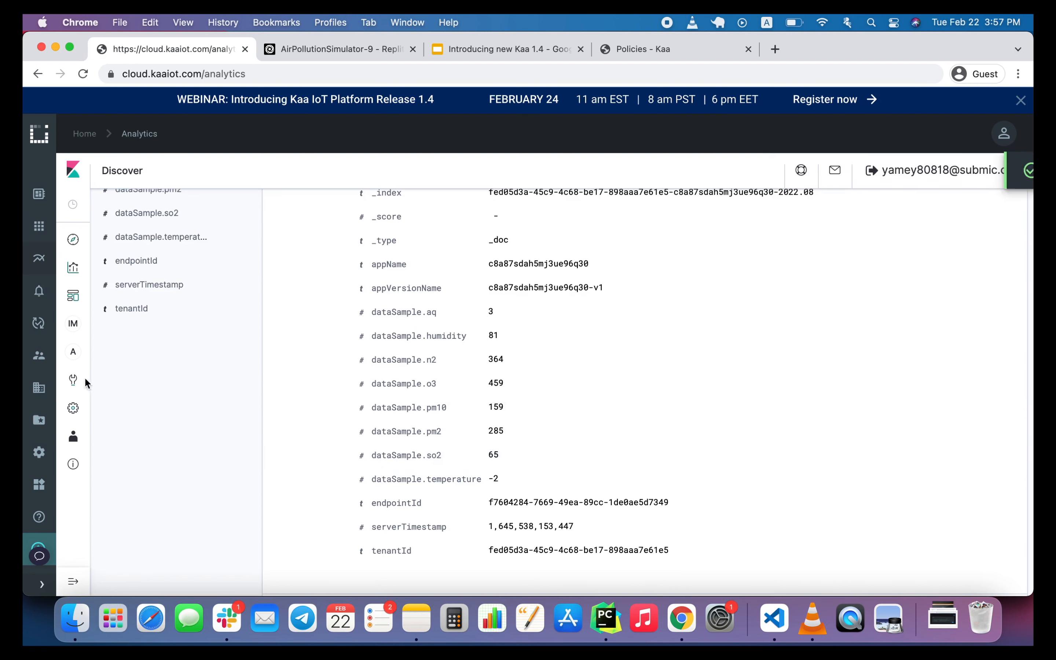
Copy the _index value from the expanded 15:55:53 document in Discover.
{"action": "left_click", "coordinate": [74, 380]}
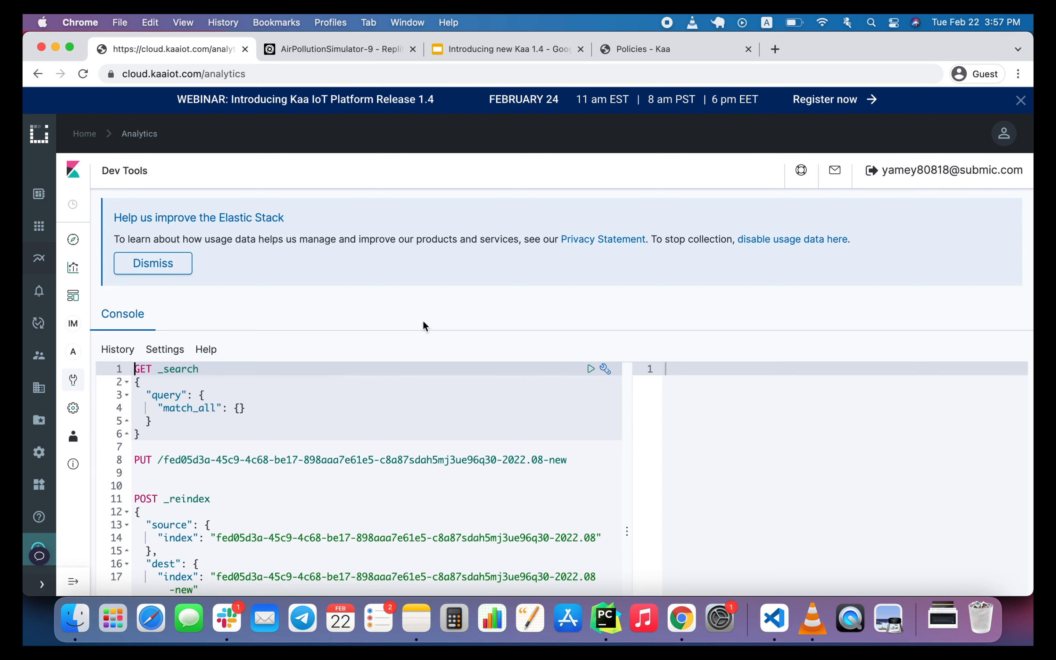
{"action": "scroll", "coordinate": [316, 456], "scroll_direction": "down", "scroll_amount": 1}
{"action": "left_click", "coordinate": [73, 239]}
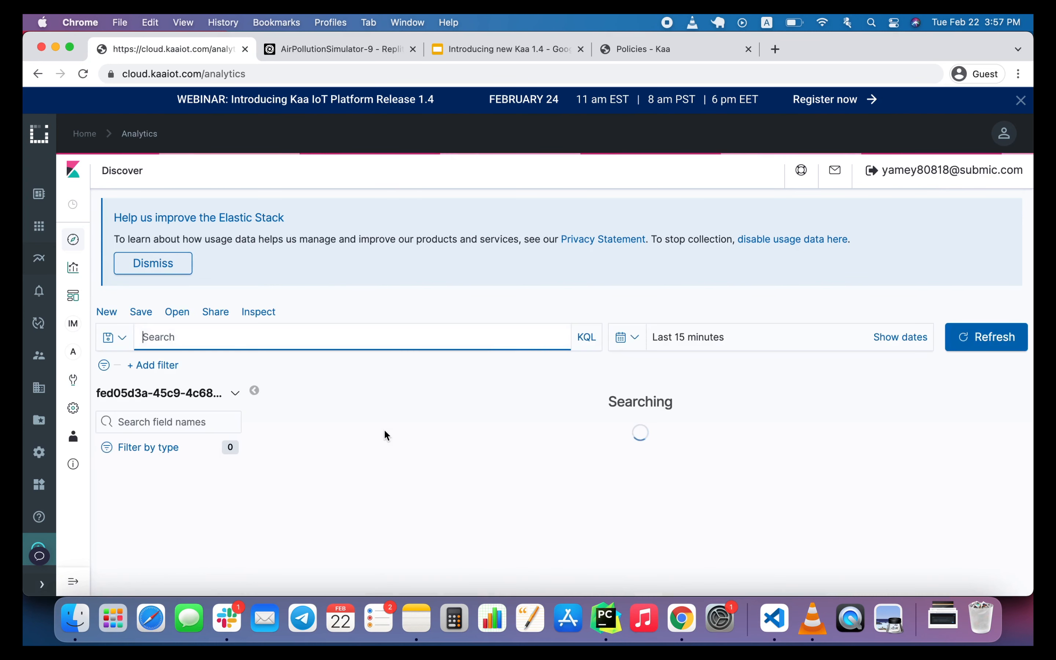
{"action": "scroll", "coordinate": [383, 429], "scroll_direction": "down", "scroll_amount": 5}
{"action": "left_click", "coordinate": [272, 473]}
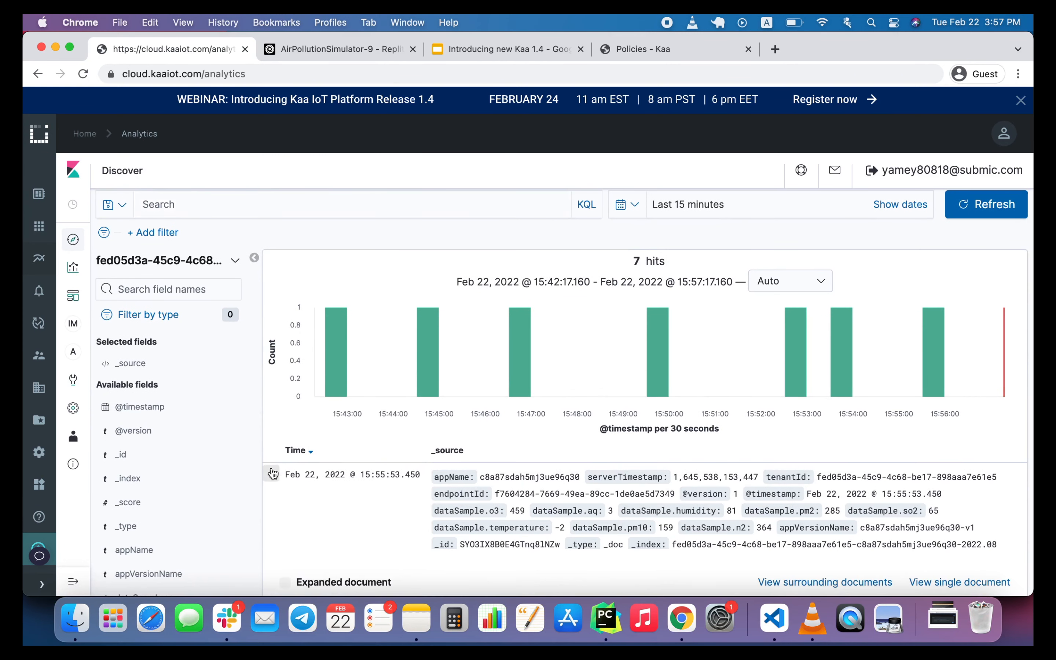
{"action": "scroll", "coordinate": [419, 538], "scroll_direction": "down", "scroll_amount": 3}
{"action": "scroll", "coordinate": [524, 553], "scroll_direction": "down", "scroll_amount": 1}
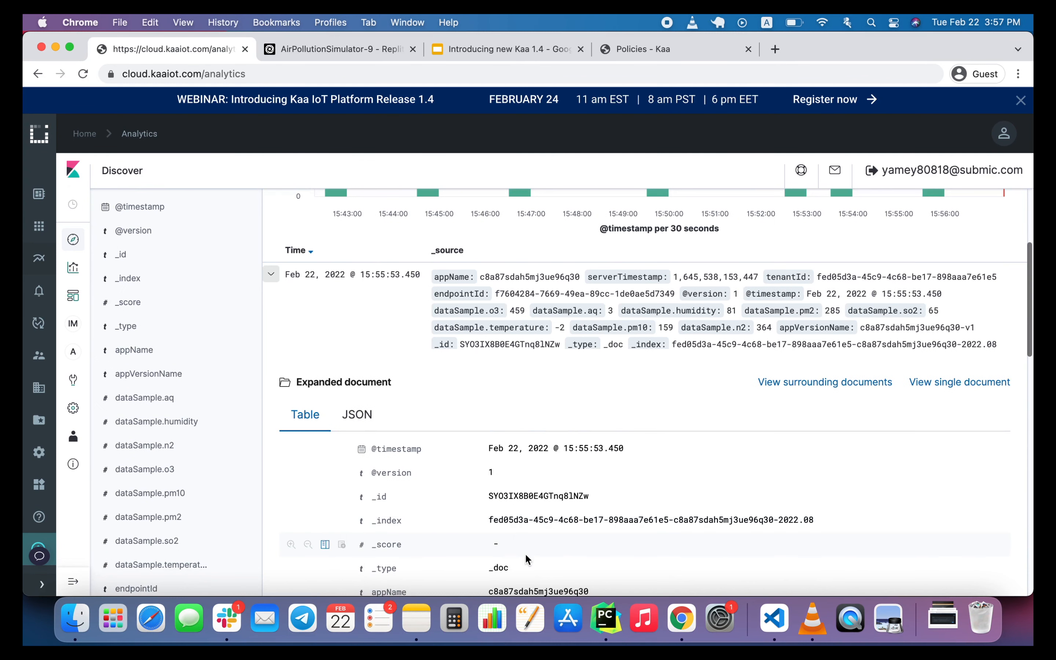
{"action": "triple_click", "coordinate": [514, 522]}
{"action": "key", "text": "super+c"}
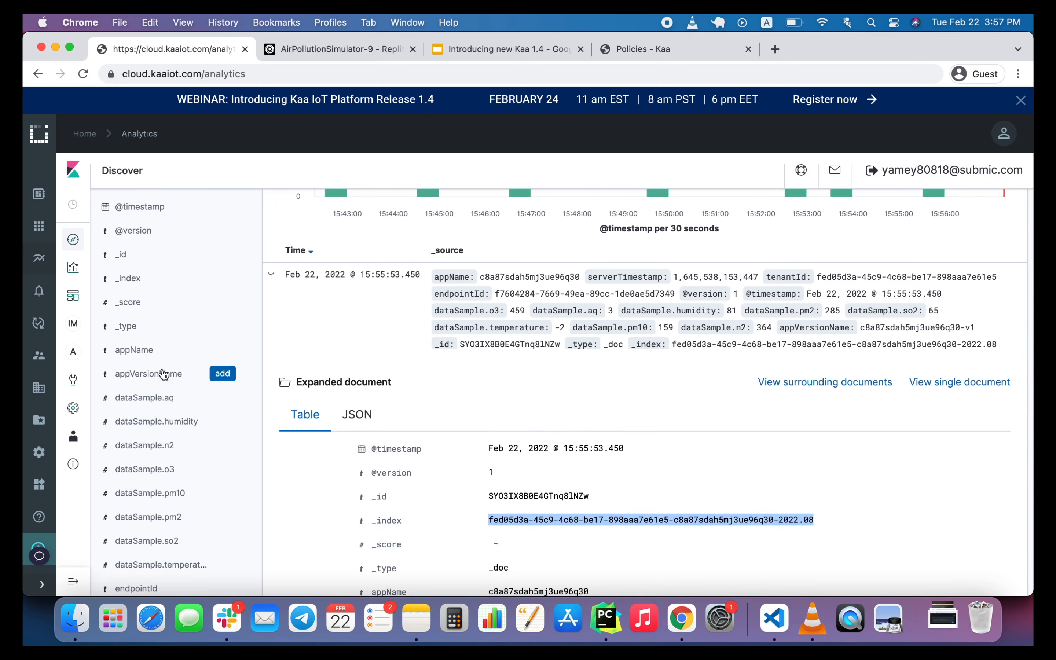
In the Dev Tools console, change the PUT request to the copied index name with the suffix -pipeline and run it to create the index.
{"action": "left_click", "coordinate": [73, 380]}
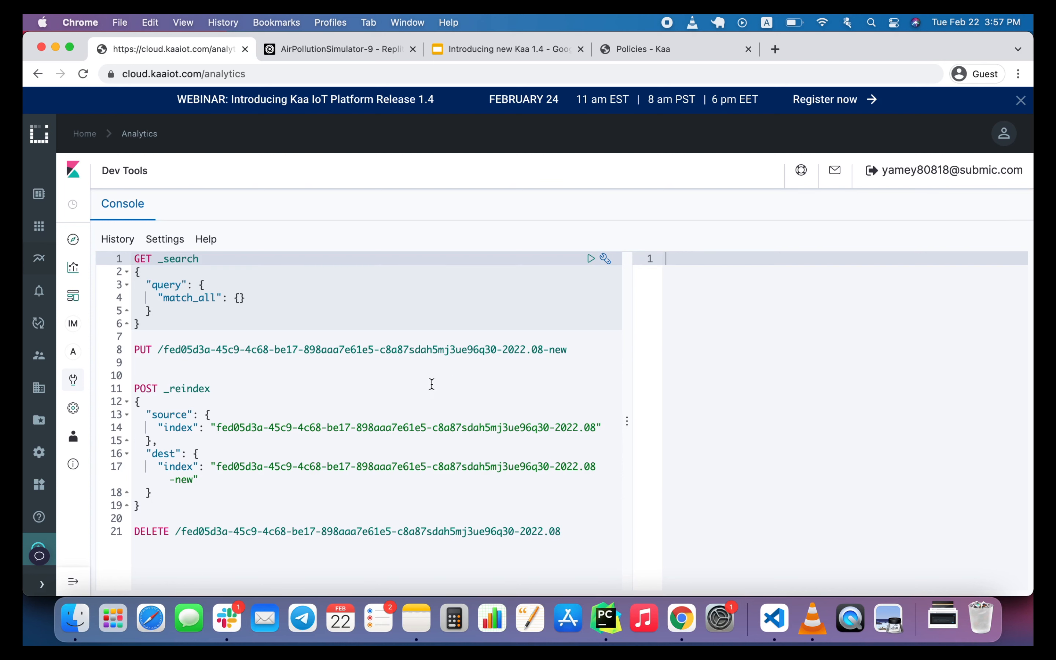
{"action": "left_click_drag", "start_coordinate": [163, 349], "coordinate": [572, 346]}
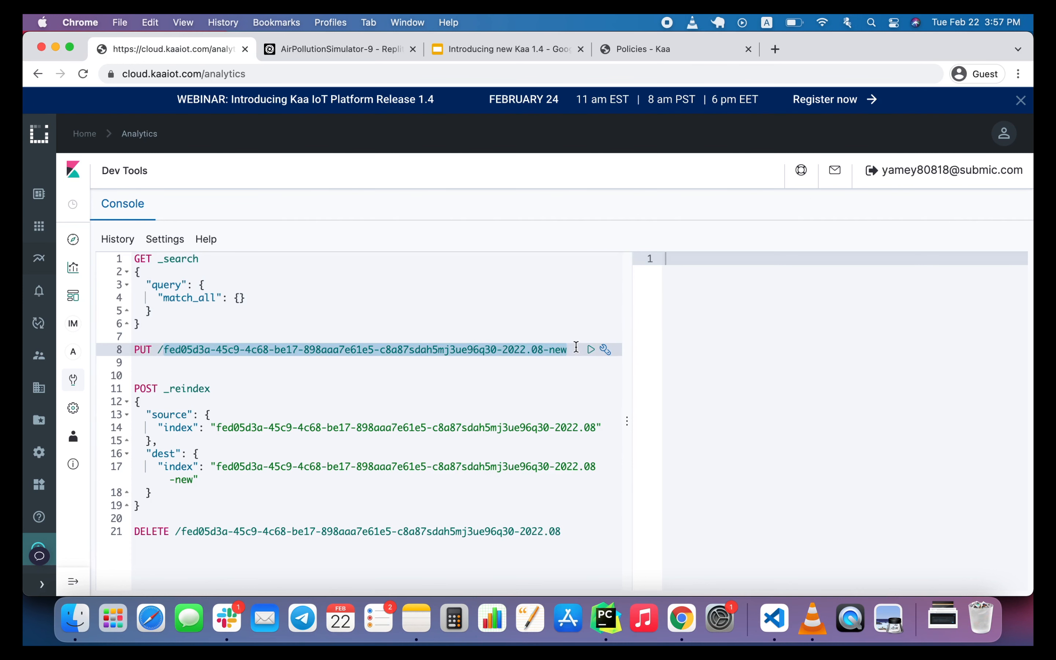
{"action": "key", "text": "super+v"}
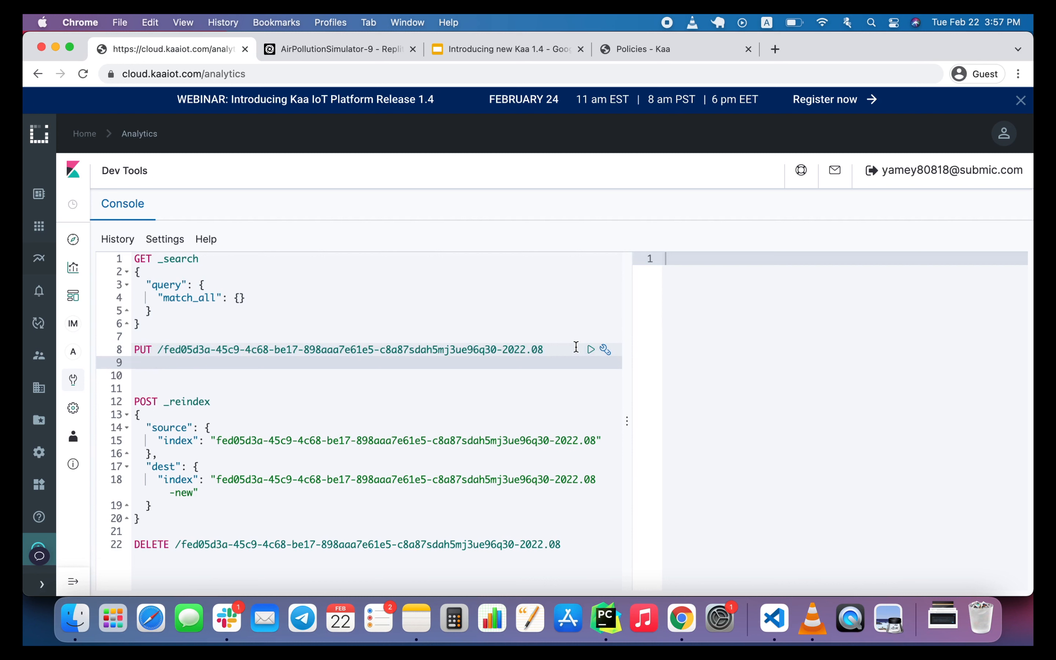
{"action": "key", "text": "BackSpace"}
{"action": "type", "text": "-"}
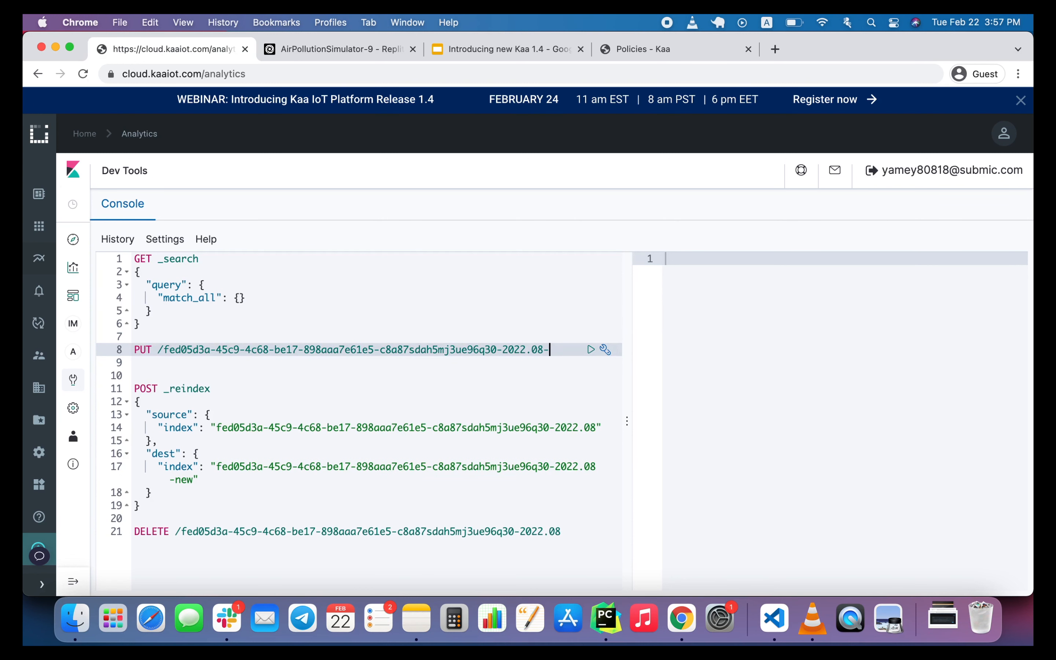
{"action": "type", "text": "n"}
{"action": "key", "text": "BackSpace"}
{"action": "type", "text": "pipeline"}
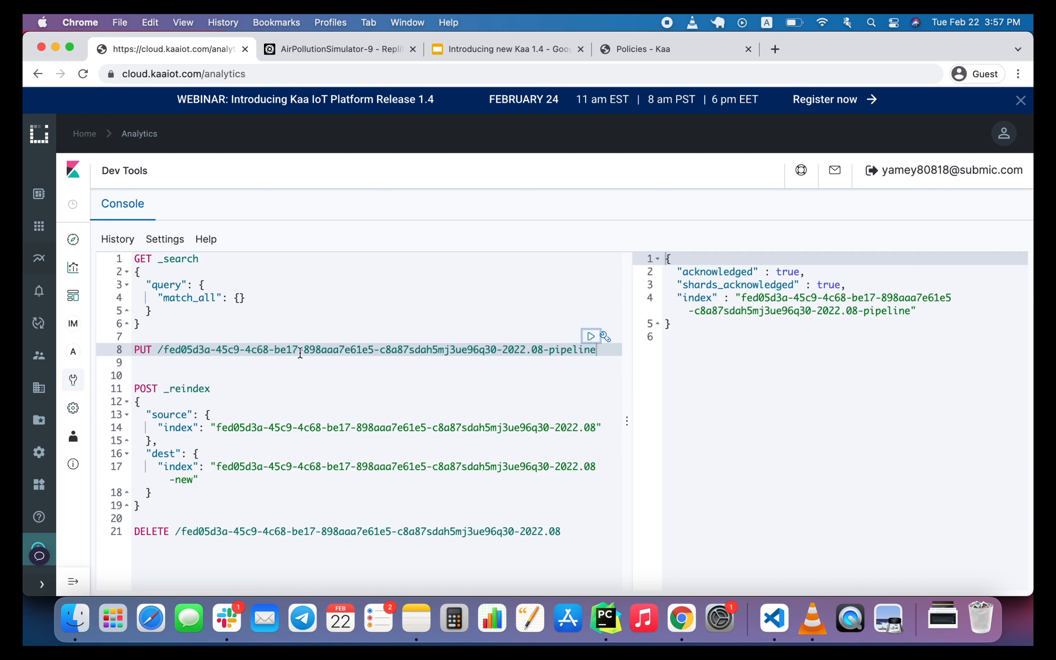
Replace the destination index in the _reindex request with the full name of the new -pipeline index.
{"action": "left_click", "coordinate": [163, 349]}
{"action": "left_click_drag", "start_coordinate": [164, 349], "coordinate": [602, 351]}
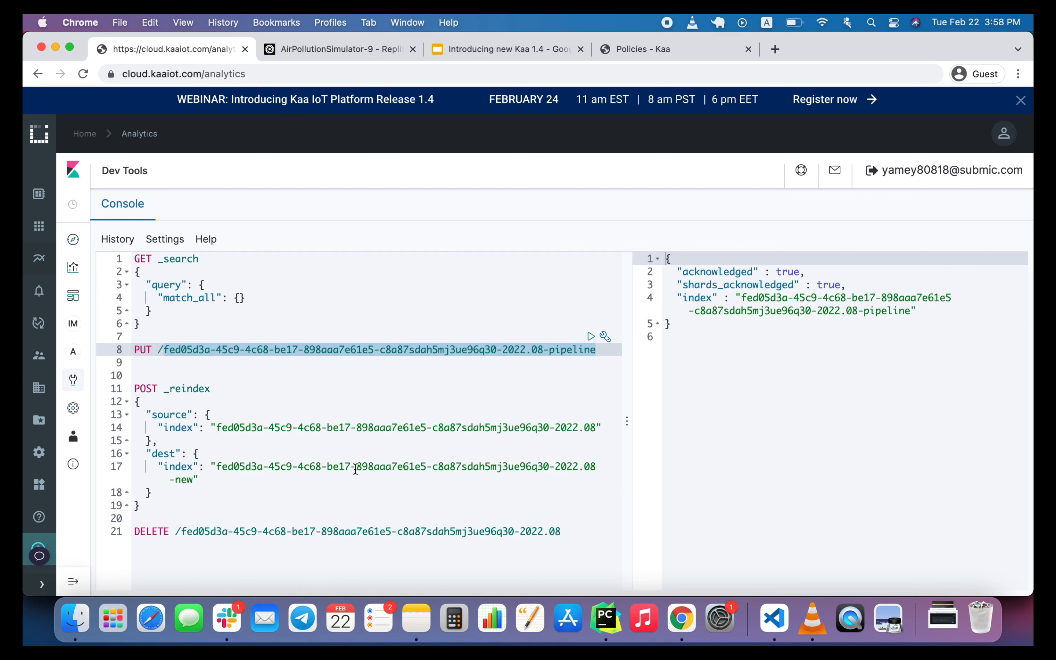
{"action": "left_click_drag", "start_coordinate": [216, 466], "coordinate": [193, 480]}
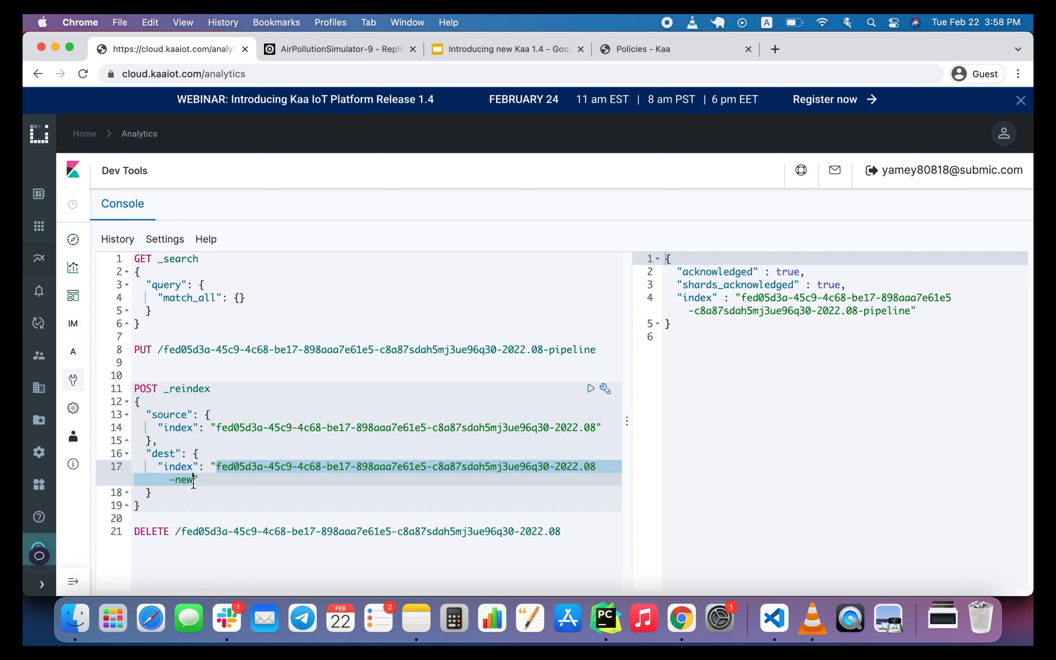
{"action": "key", "text": "super+v"}
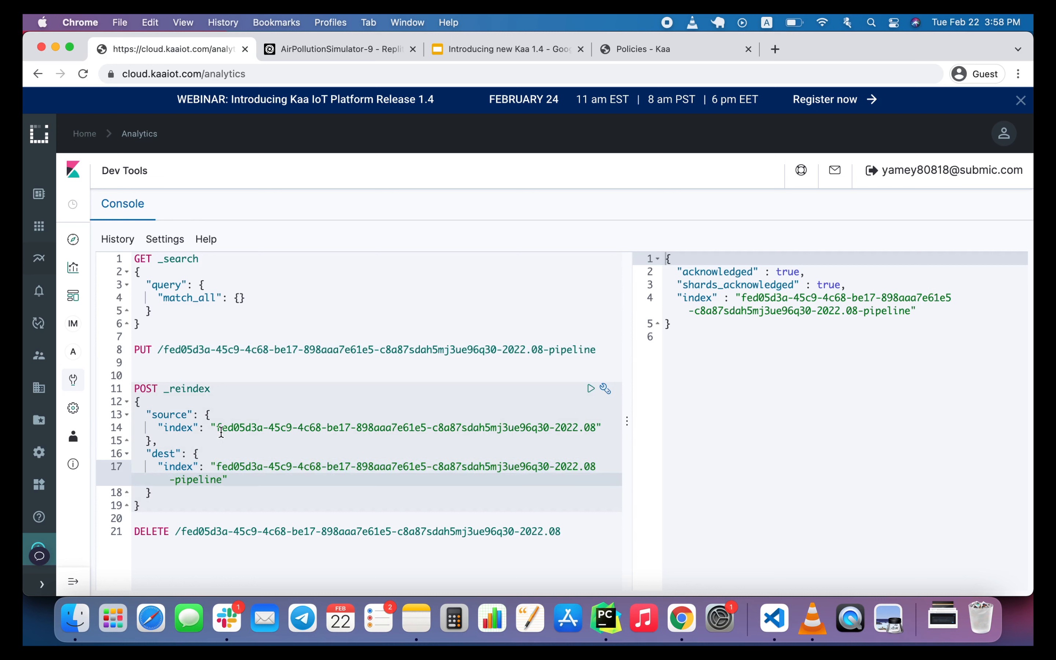
Use the original index name ending in 2022.08 as the reindex source and run the _reindex request.
{"action": "left_click_drag", "start_coordinate": [164, 349], "coordinate": [543, 349]}
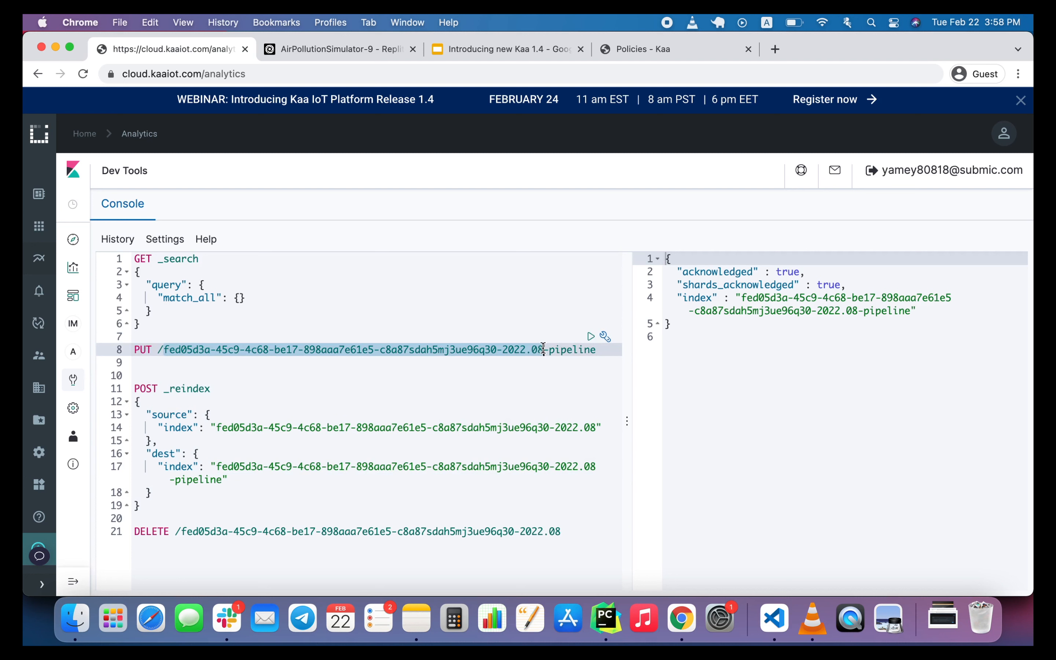
{"action": "key", "text": "super+c"}
{"action": "left_click_drag", "start_coordinate": [216, 428], "coordinate": [596, 428]}
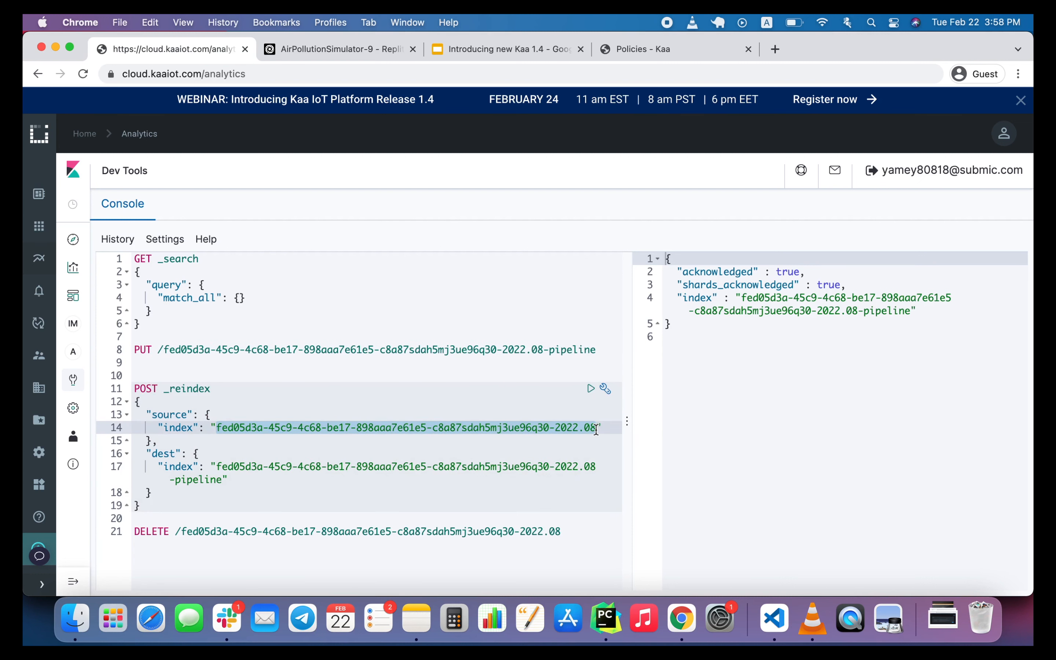
{"action": "left_click", "coordinate": [596, 428]}
{"action": "left_click", "coordinate": [589, 388]}
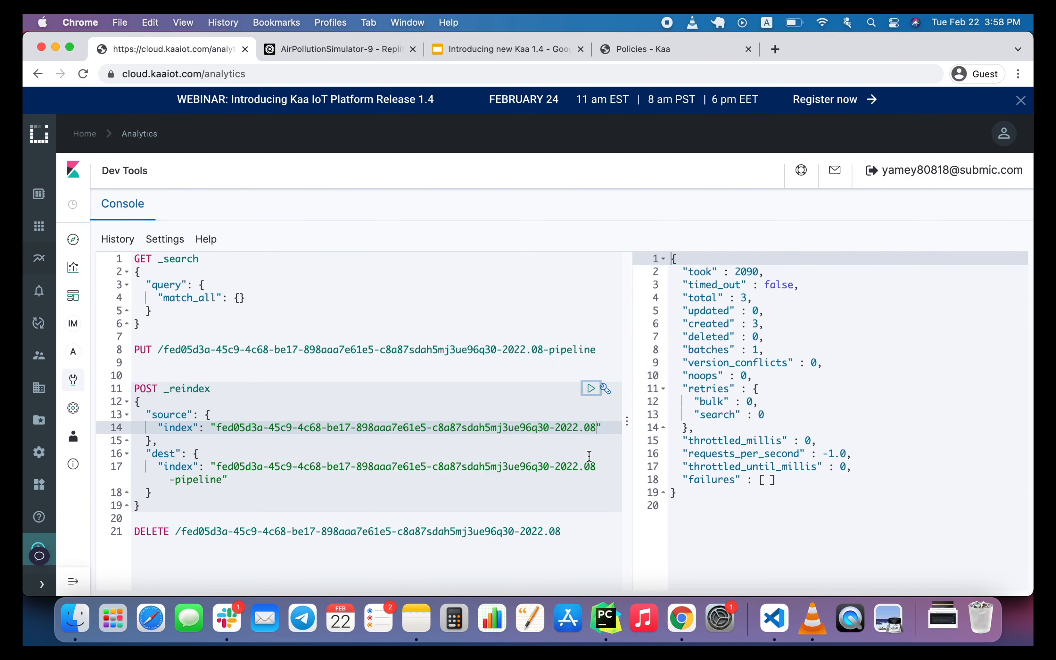
Point the DELETE request at the original index ending in 2022.08 and run it.
{"action": "left_click_drag", "start_coordinate": [163, 350], "coordinate": [542, 351]}
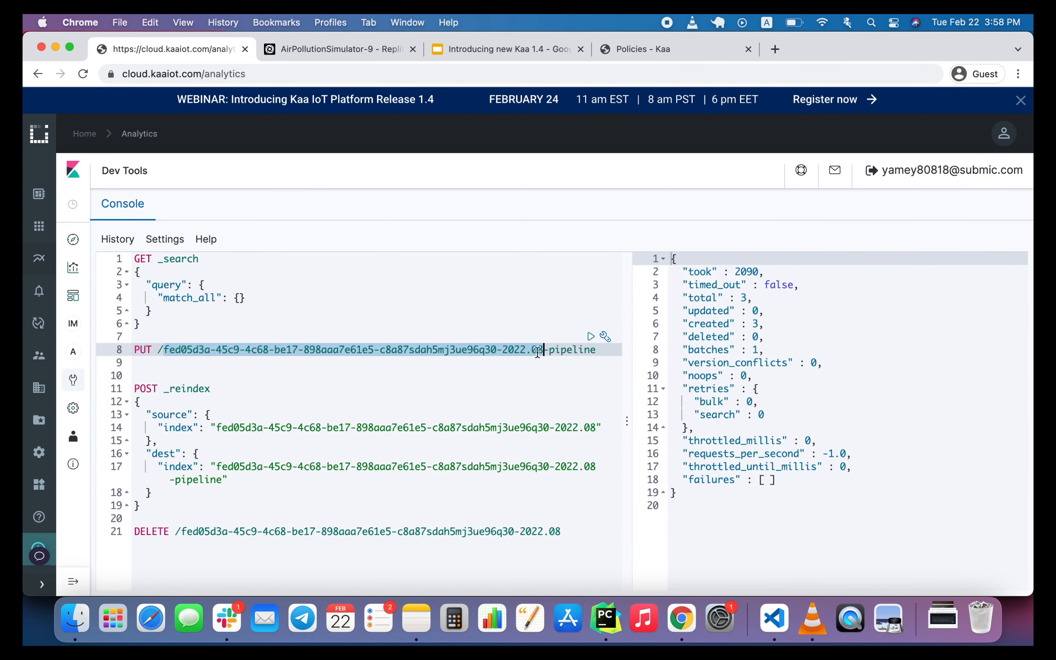
{"action": "left_click", "coordinate": [186, 531]}
{"action": "left_click_drag", "start_coordinate": [231, 531], "coordinate": [604, 540]}
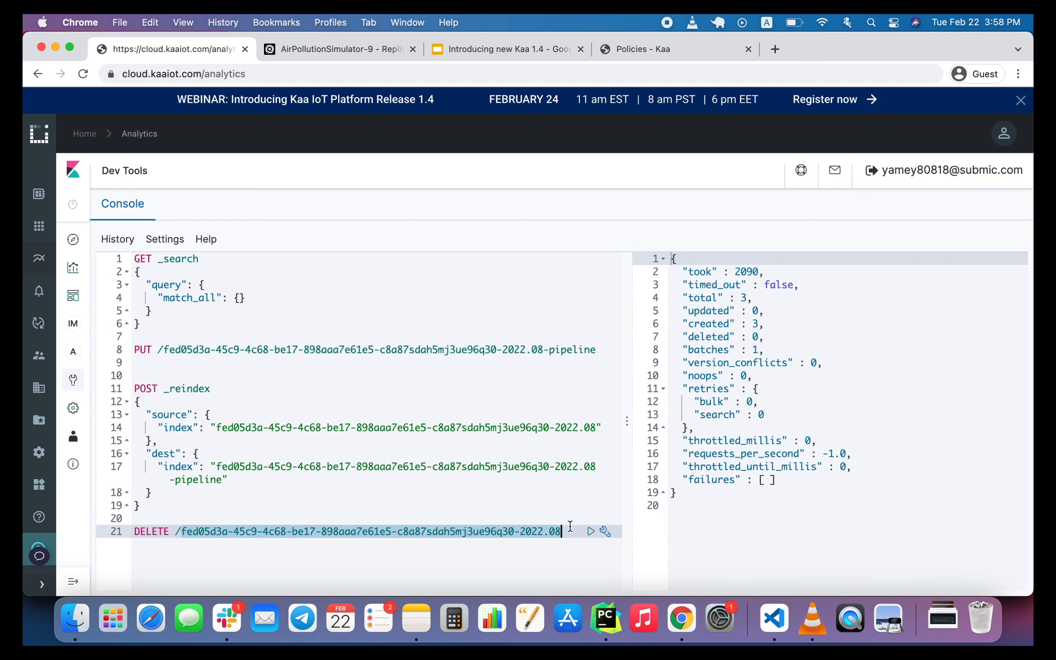
{"action": "key", "text": "super+v"}
{"action": "left_click", "coordinate": [590, 531]}
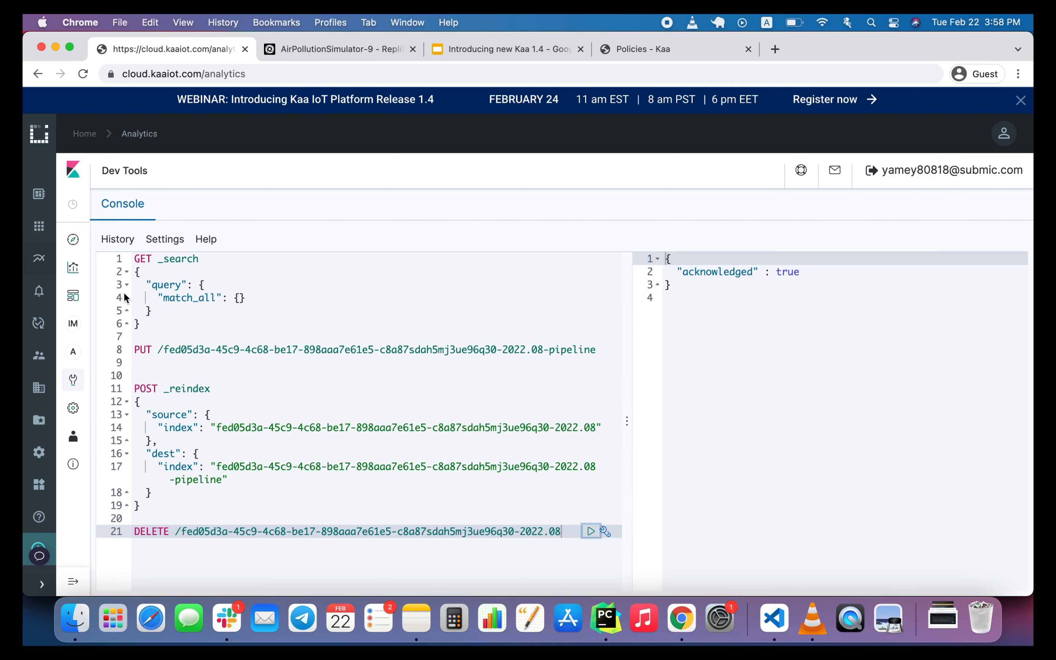
Expand the 15:57:53 document in Discover, examine its _index and dataSample.temperature_f fields, and switch to the Introducing new Kaa 1.4 slides.
{"action": "left_click", "coordinate": [71, 241]}
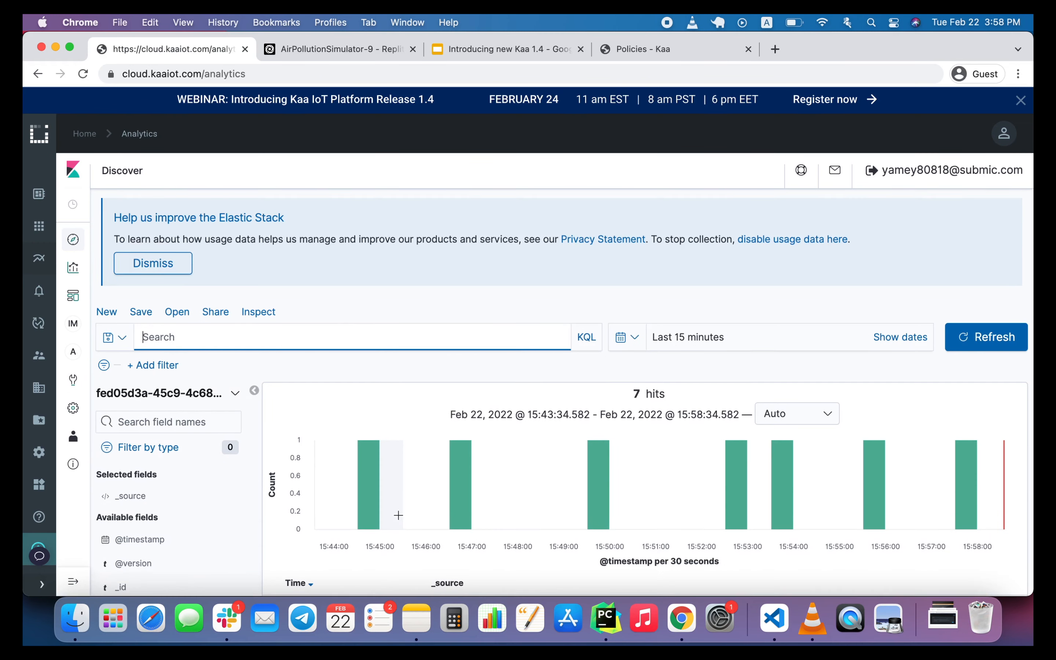
{"action": "left_click", "coordinate": [271, 506]}
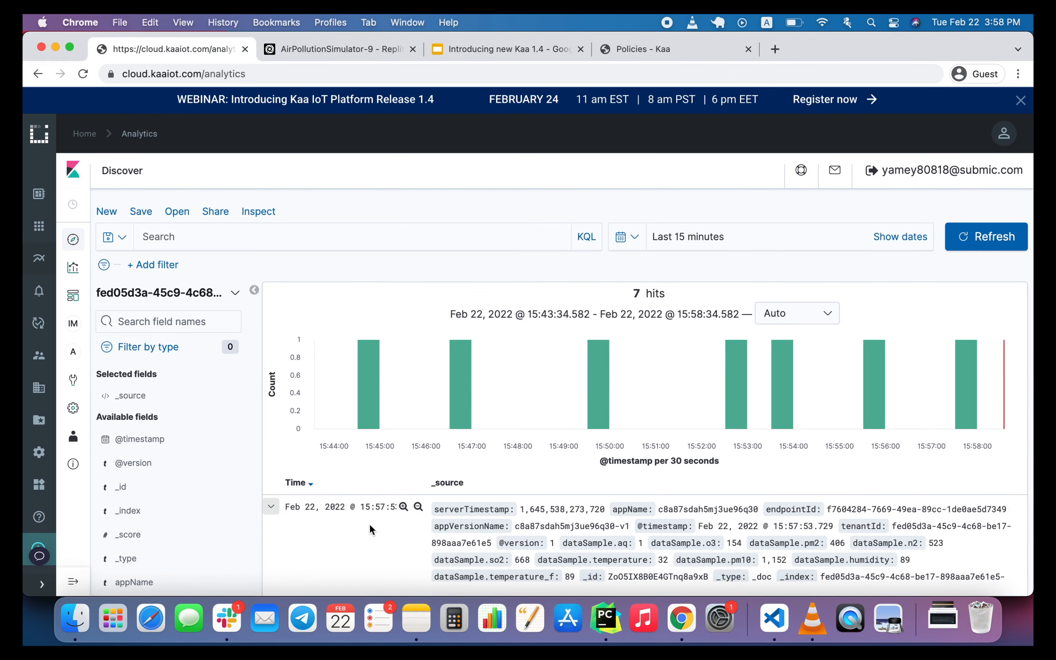
{"action": "scroll", "coordinate": [370, 523], "scroll_direction": "down", "scroll_amount": 3}
{"action": "scroll", "coordinate": [369, 523], "scroll_direction": "down", "scroll_amount": 7}
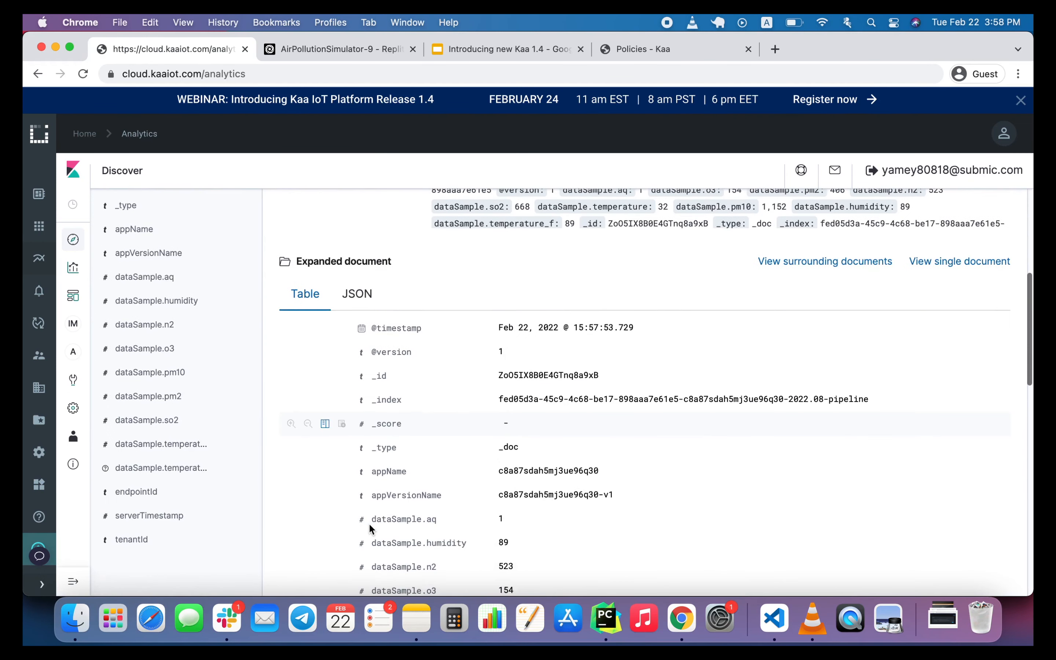
{"action": "scroll", "coordinate": [368, 523], "scroll_direction": "down", "scroll_amount": 2}
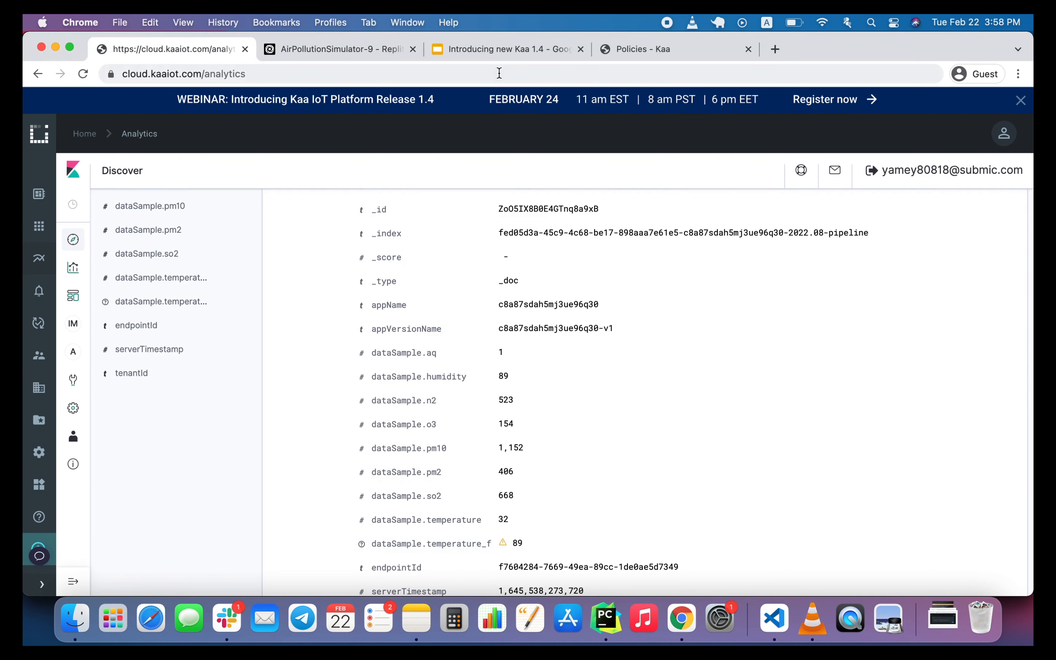
{"action": "left_click", "coordinate": [490, 48]}
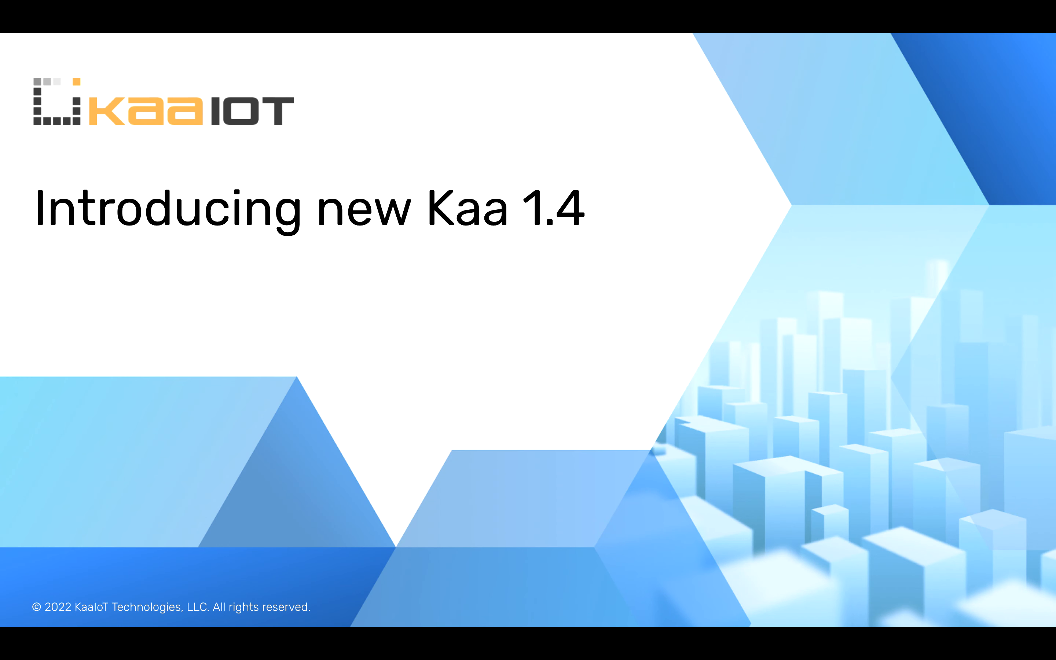